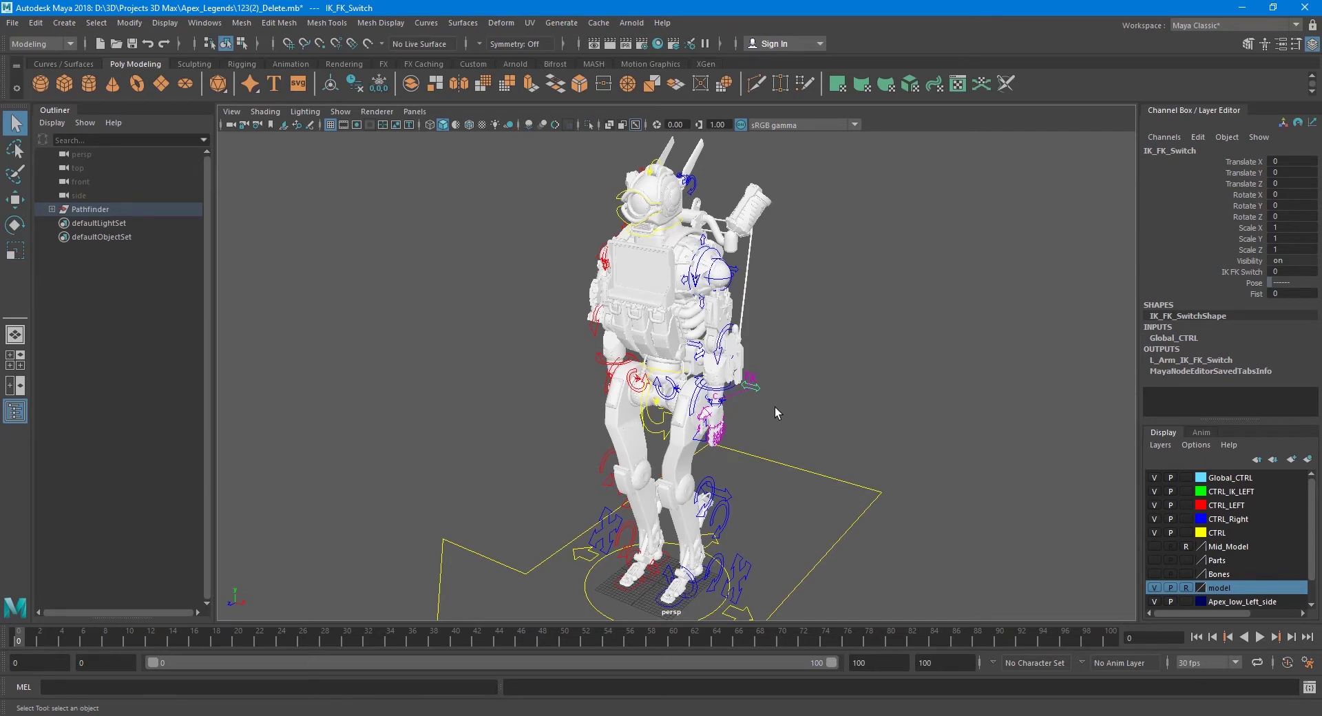
- Zoom in on the robot's arm rig and select the IK FK Switch attribute, currently 0
{"action": "scroll", "coordinate": [770, 382], "scroll_direction": "up", "scroll_amount": 2}
{"action": "scroll", "coordinate": [764, 382], "scroll_direction": "up", "scroll_amount": 2}
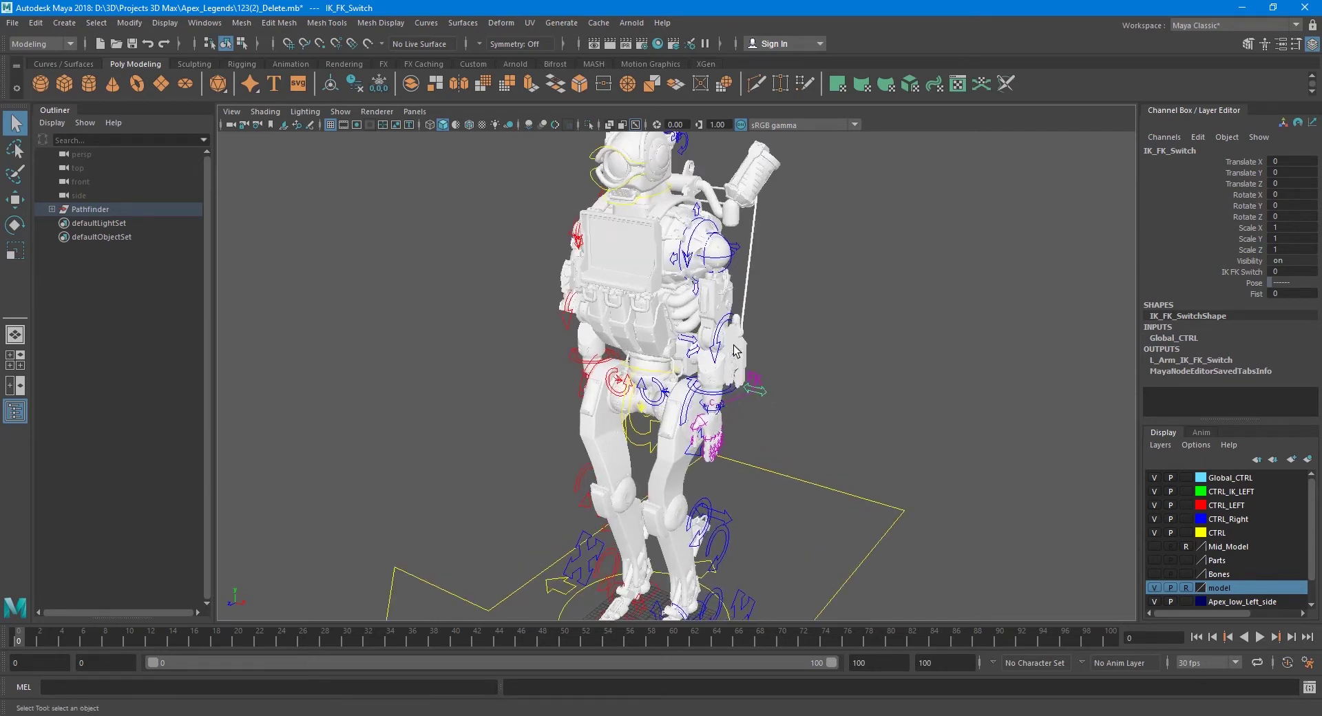
{"action": "scroll", "coordinate": [788, 332], "scroll_direction": "up", "scroll_amount": 1}
{"action": "left_click_drag", "start_coordinate": [775, 420], "coordinate": [770, 454], "text": "alt"}
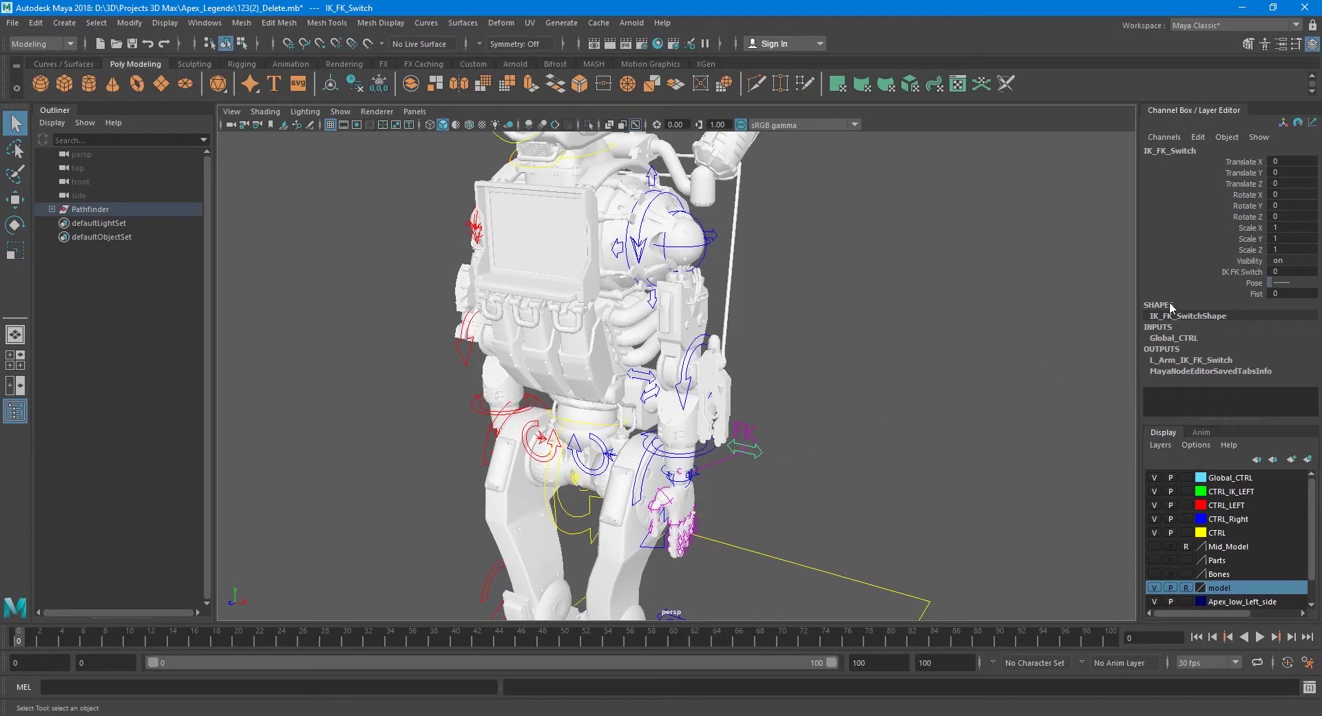
{"action": "left_click", "coordinate": [1222, 273]}
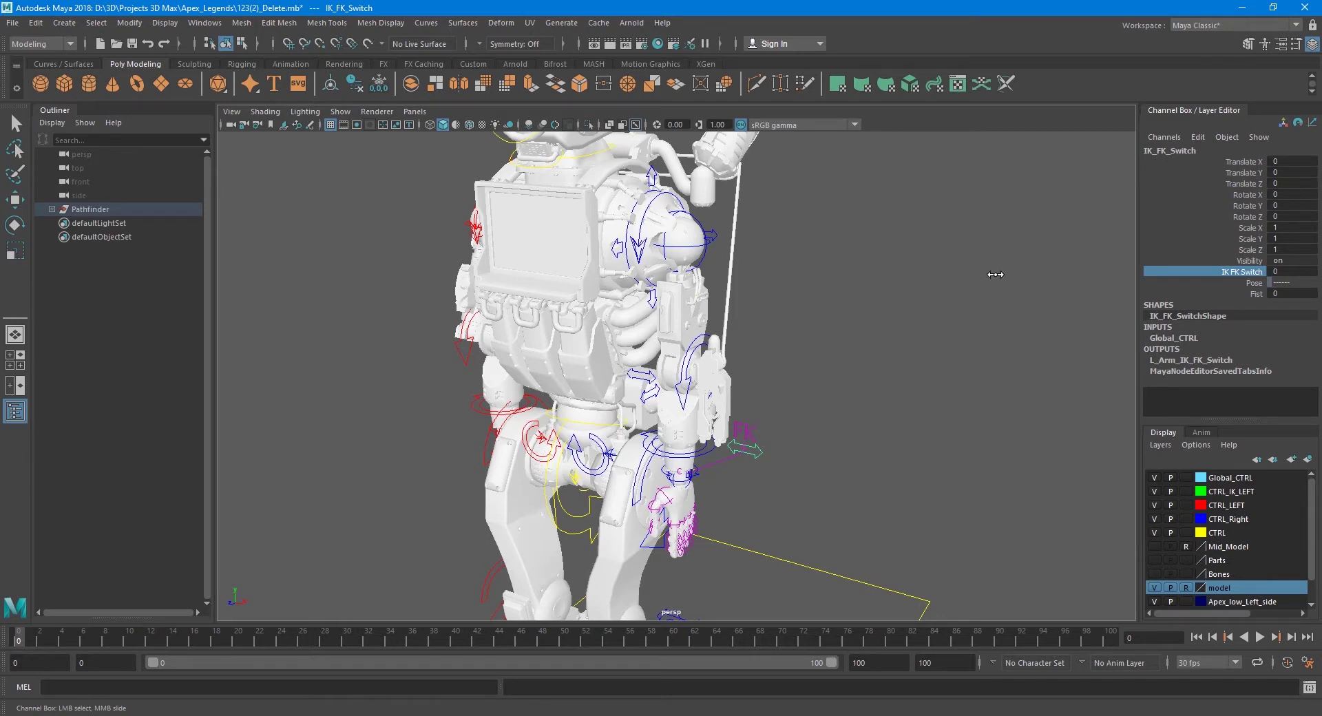
- Slide IK FK Switch to 1 to show the IK controls, then back to 0 for FK
{"action": "middle_click_drag", "start_coordinate": [994, 274], "coordinate": [1040, 273]}
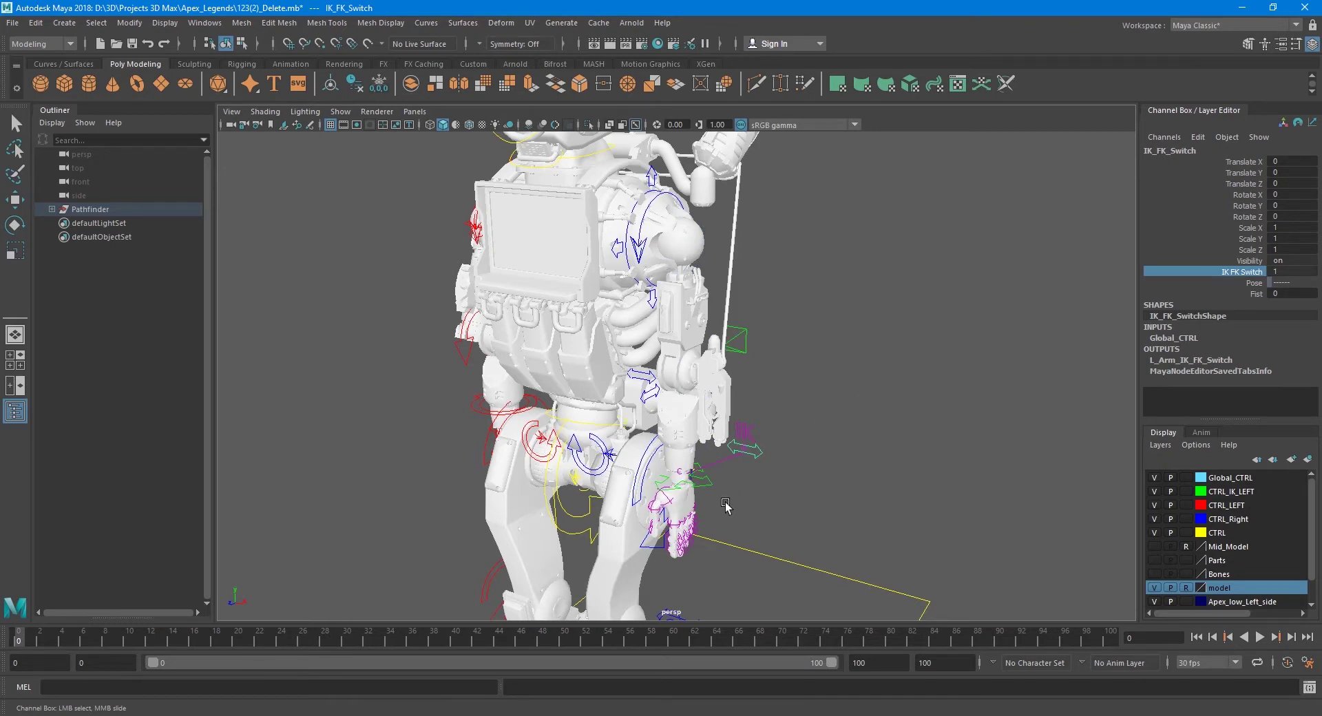
{"action": "scroll", "coordinate": [716, 501], "scroll_direction": "up", "scroll_amount": 2}
{"action": "scroll", "coordinate": [713, 499], "scroll_direction": "up", "scroll_amount": 2}
{"action": "mouse_move", "coordinate": [713, 500]}
{"action": "left_mouse_down", "text": "alt"}
{"action": "mouse_move", "coordinate": [749, 444]}
{"action": "mouse_move", "coordinate": [784, 448]}
{"action": "left_mouse_up", "text": "alt"}
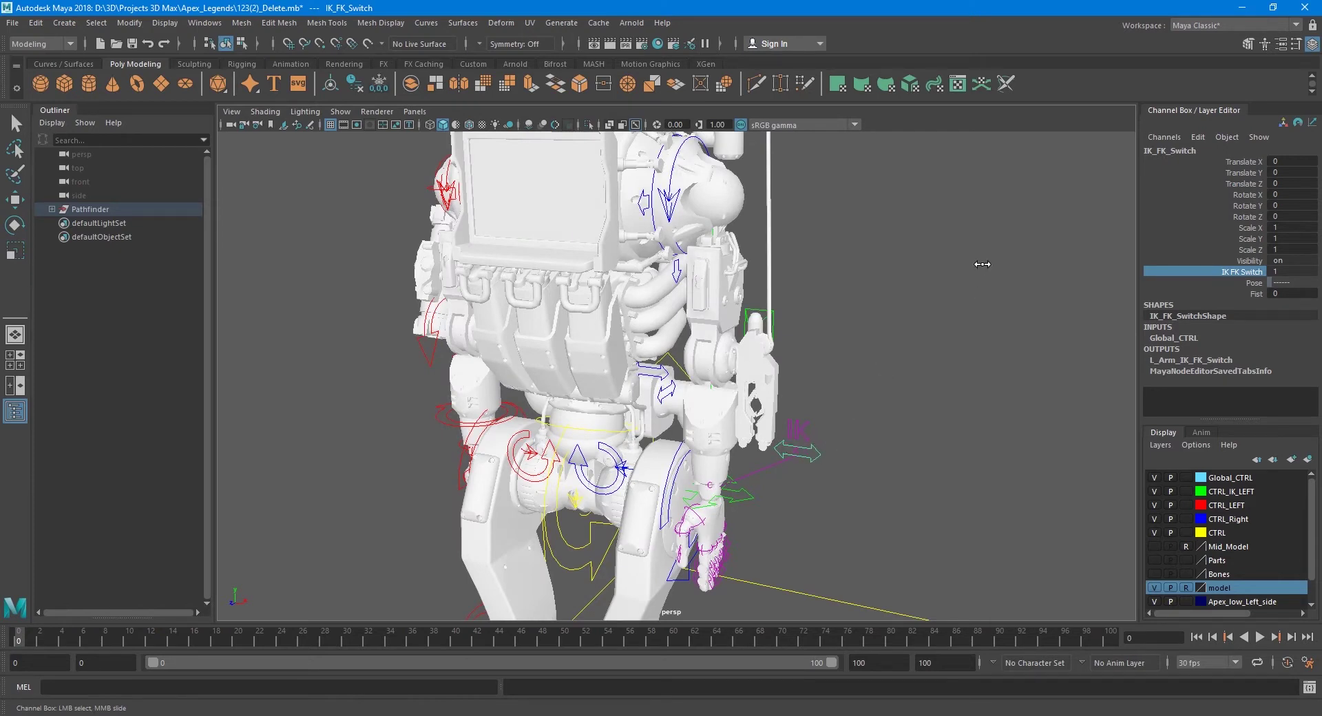
{"action": "middle_click_drag", "start_coordinate": [814, 337], "coordinate": [790, 333]}
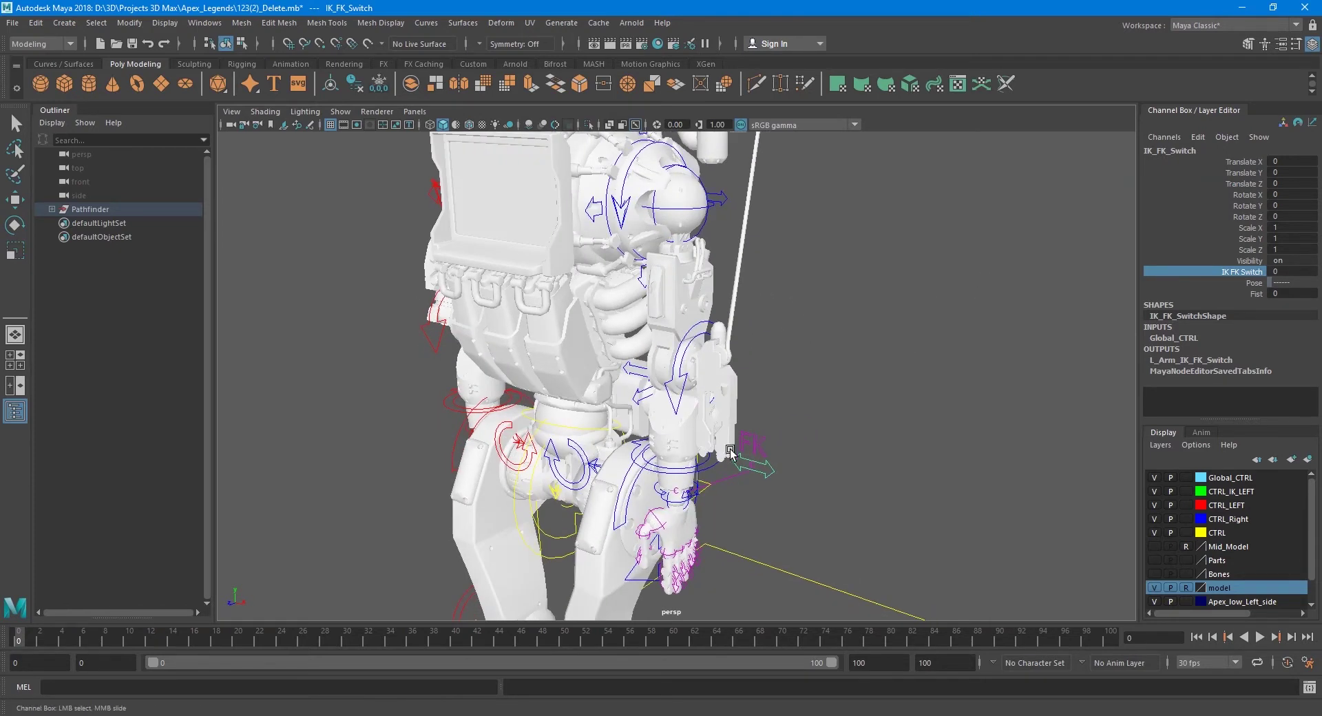
{"action": "left_click", "coordinate": [667, 500]}
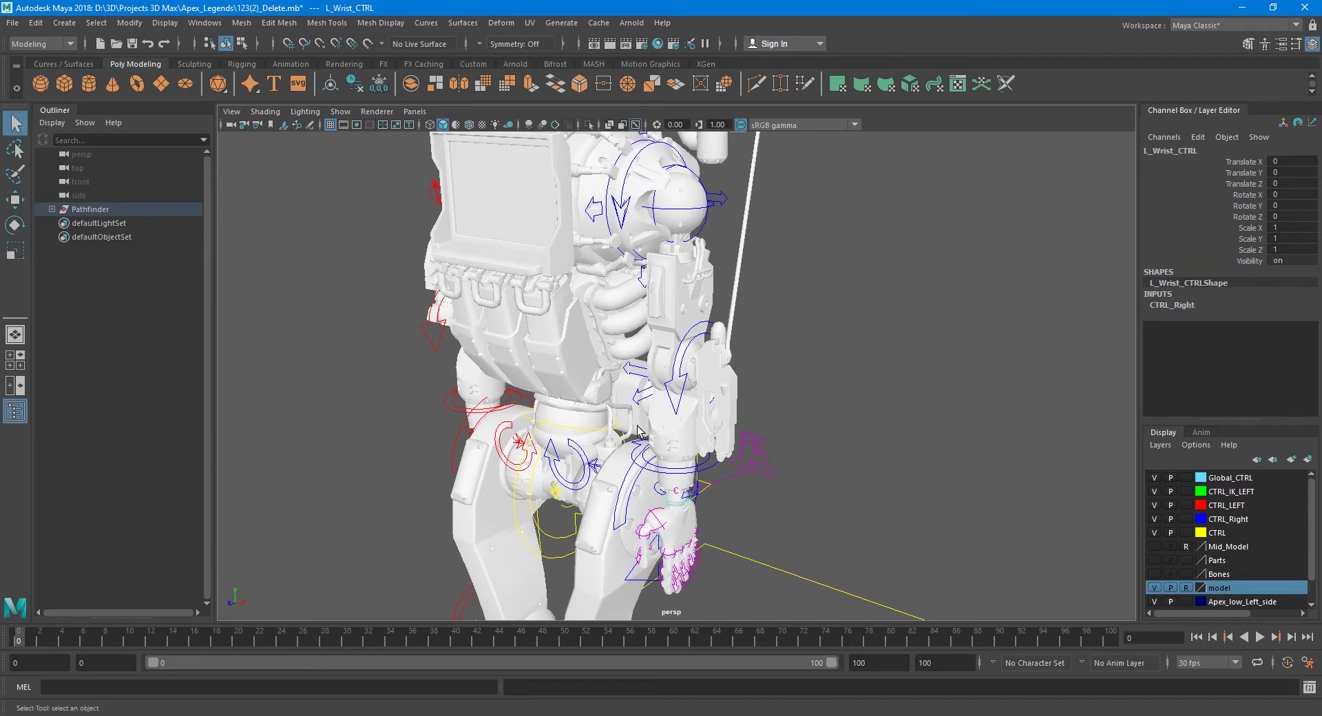
- Rotate the FK elbow and shoulder controls to test-bend the arm
{"action": "left_click", "coordinate": [702, 328]}
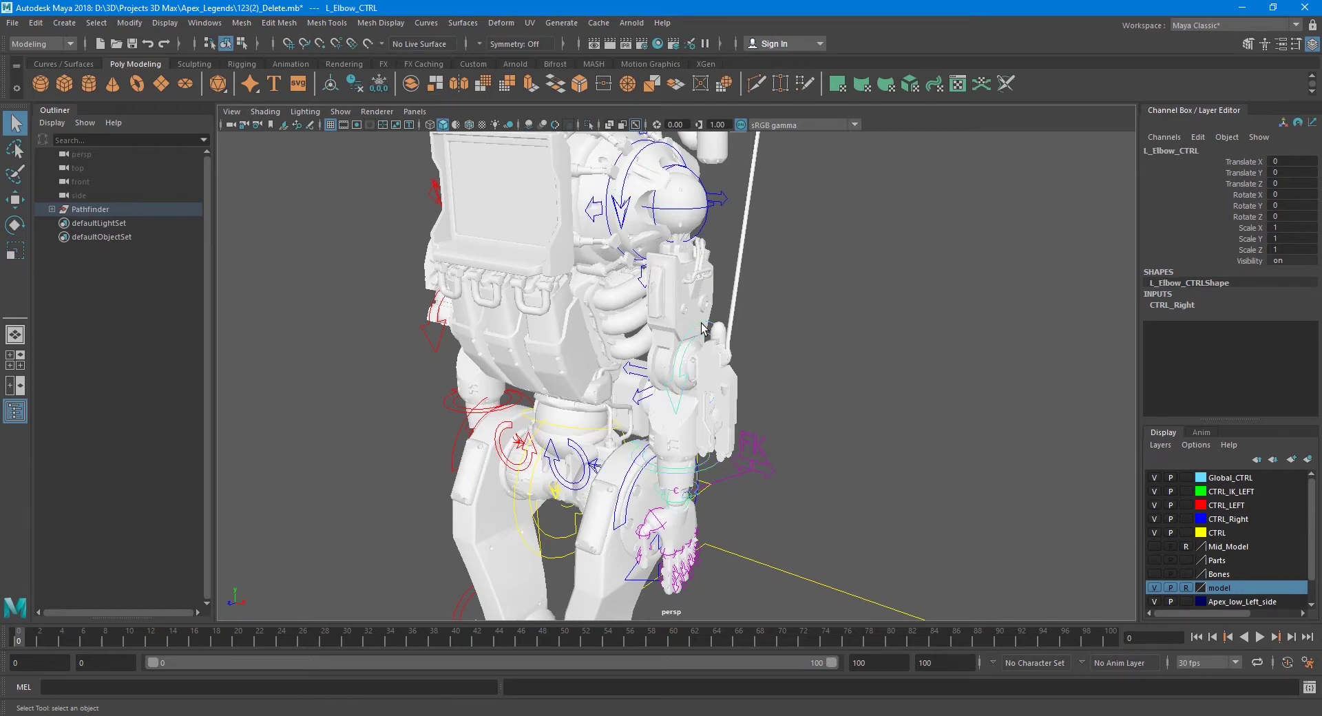
{"action": "key", "text": "e"}
{"action": "left_click_drag", "start_coordinate": [650, 345], "coordinate": [694, 178]}
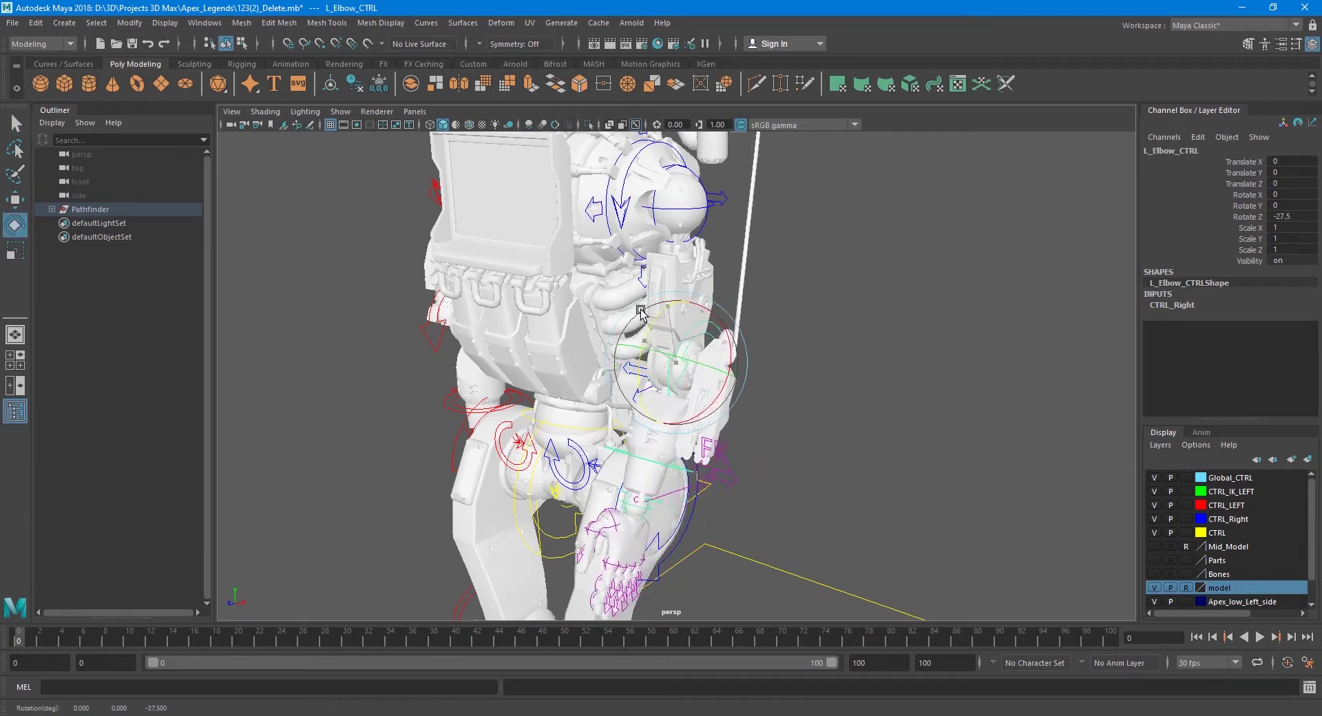
{"action": "left_click", "coordinate": [694, 178]}
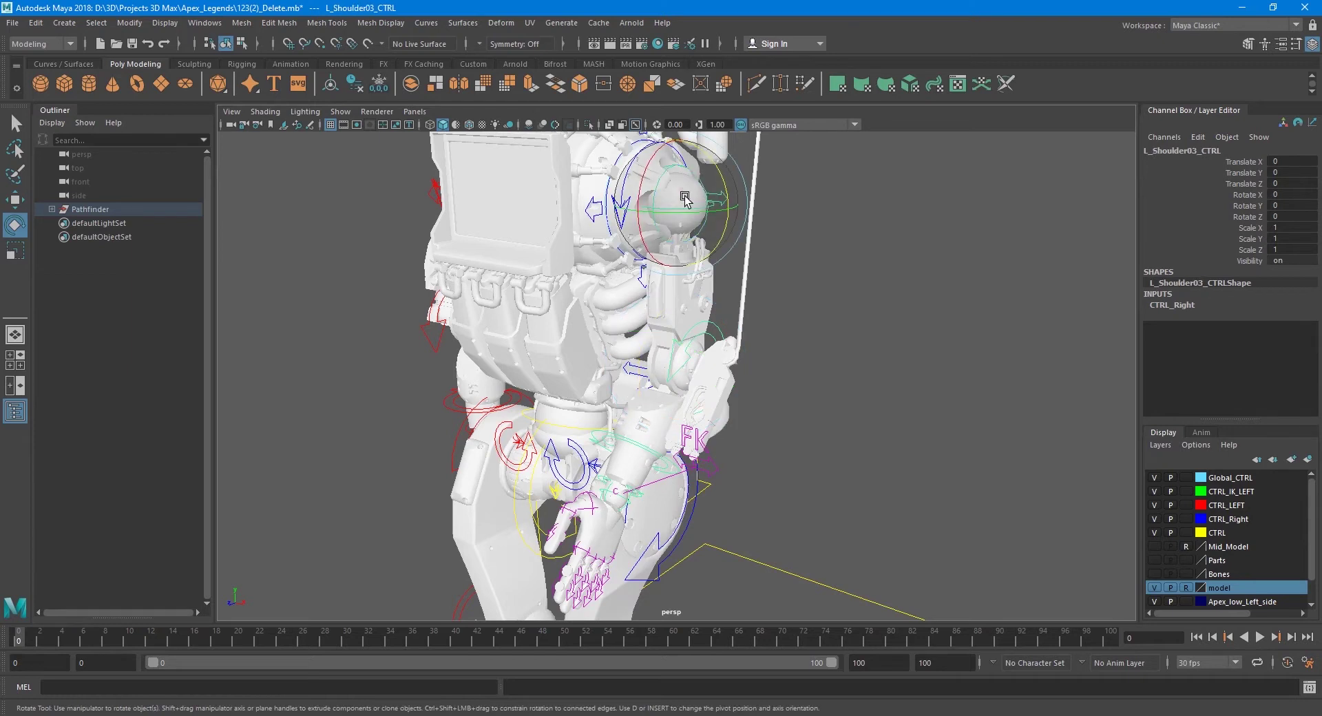
{"action": "left_click_drag", "start_coordinate": [658, 166], "coordinate": [640, 191]}
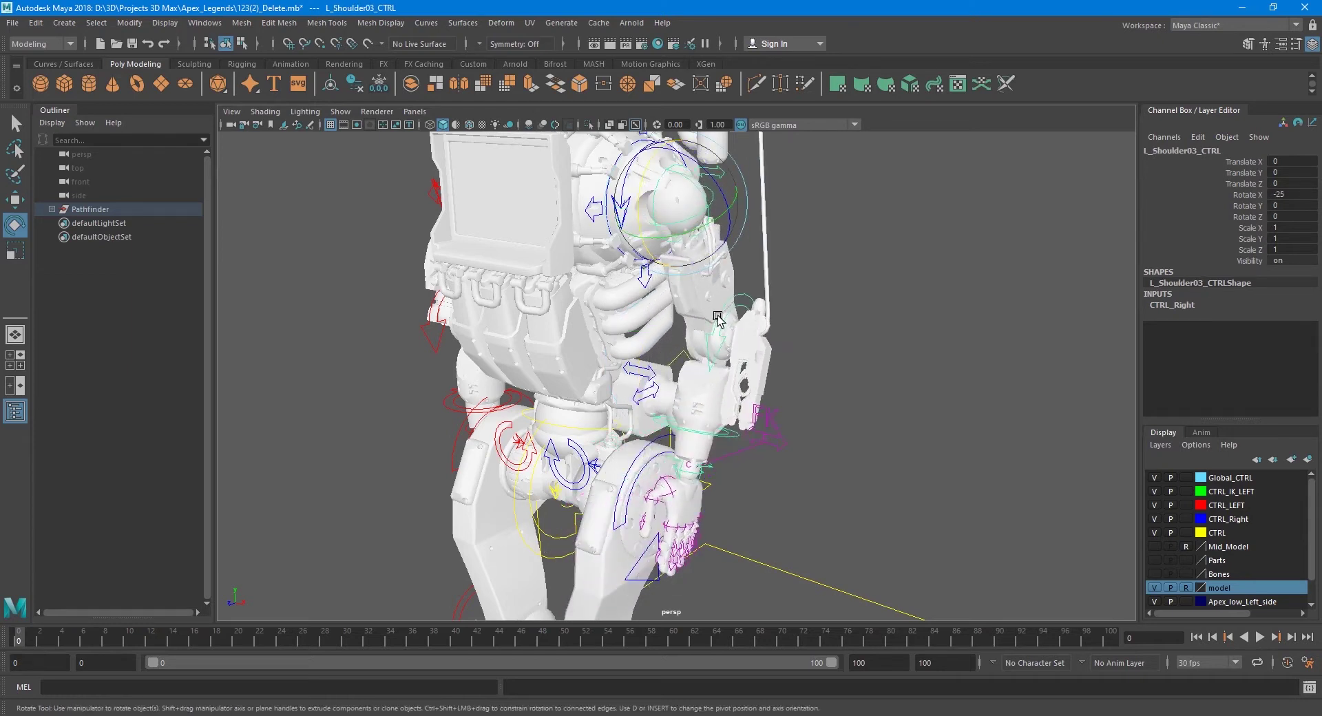
{"action": "left_click", "coordinate": [720, 320]}
{"action": "left_click_drag", "start_coordinate": [699, 313], "coordinate": [652, 434]}
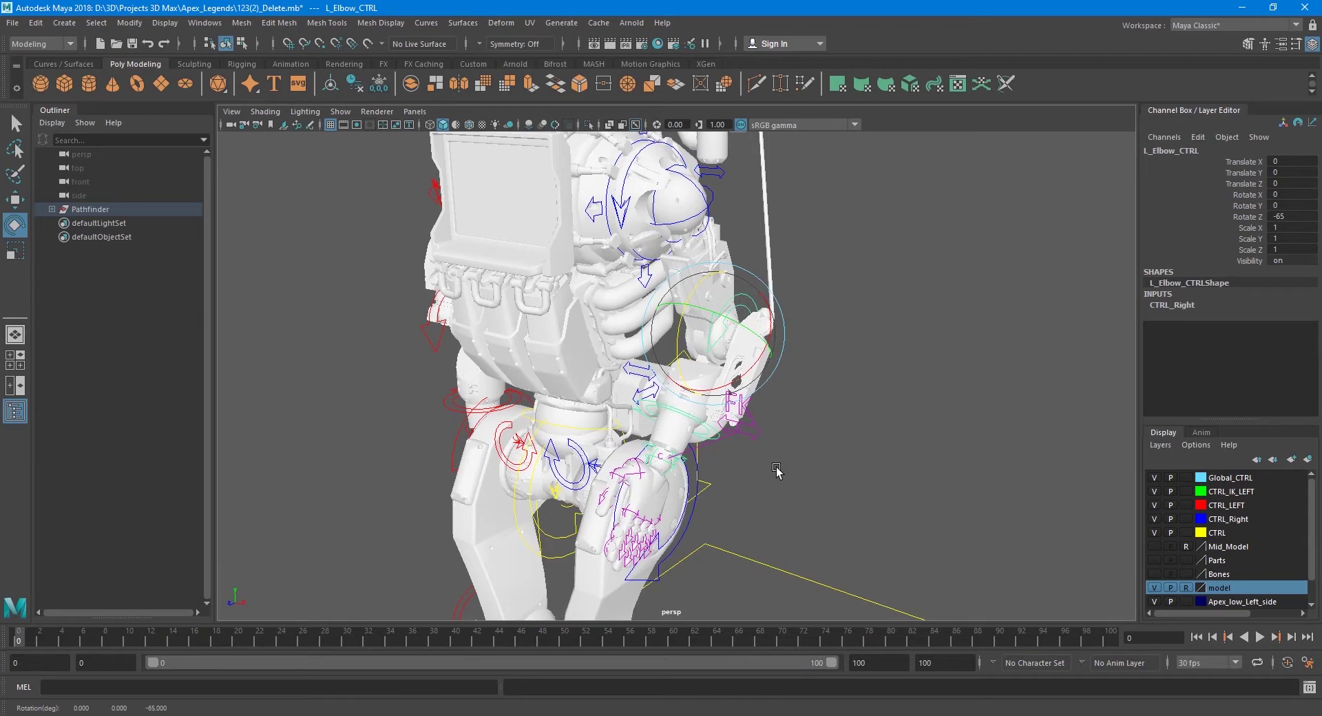
- Undo the bends and zero the shoulder control's translate and rotate channels to straighten the arm
{"action": "key", "text": "ctrl+z"}
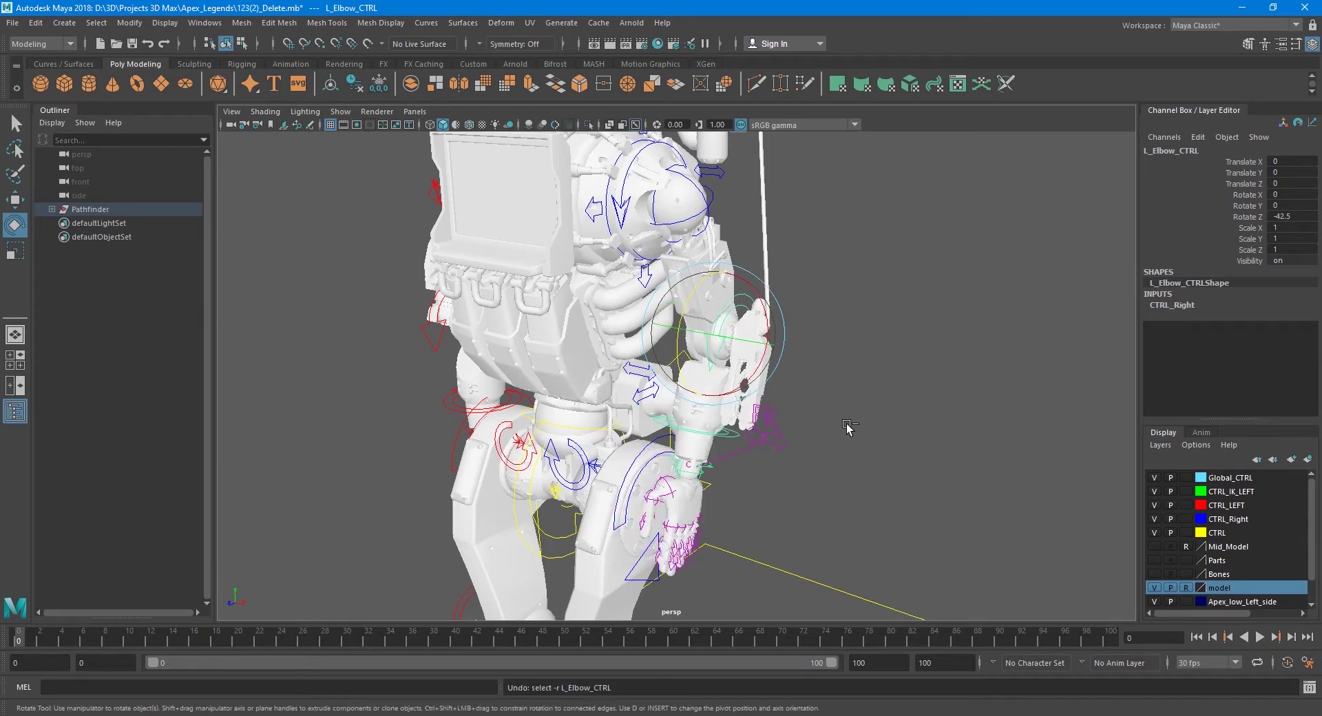
{"action": "key", "text": "ctrl+z"}
{"action": "key", "text": "ctrl+z"}
{"action": "key", "text": "q"}
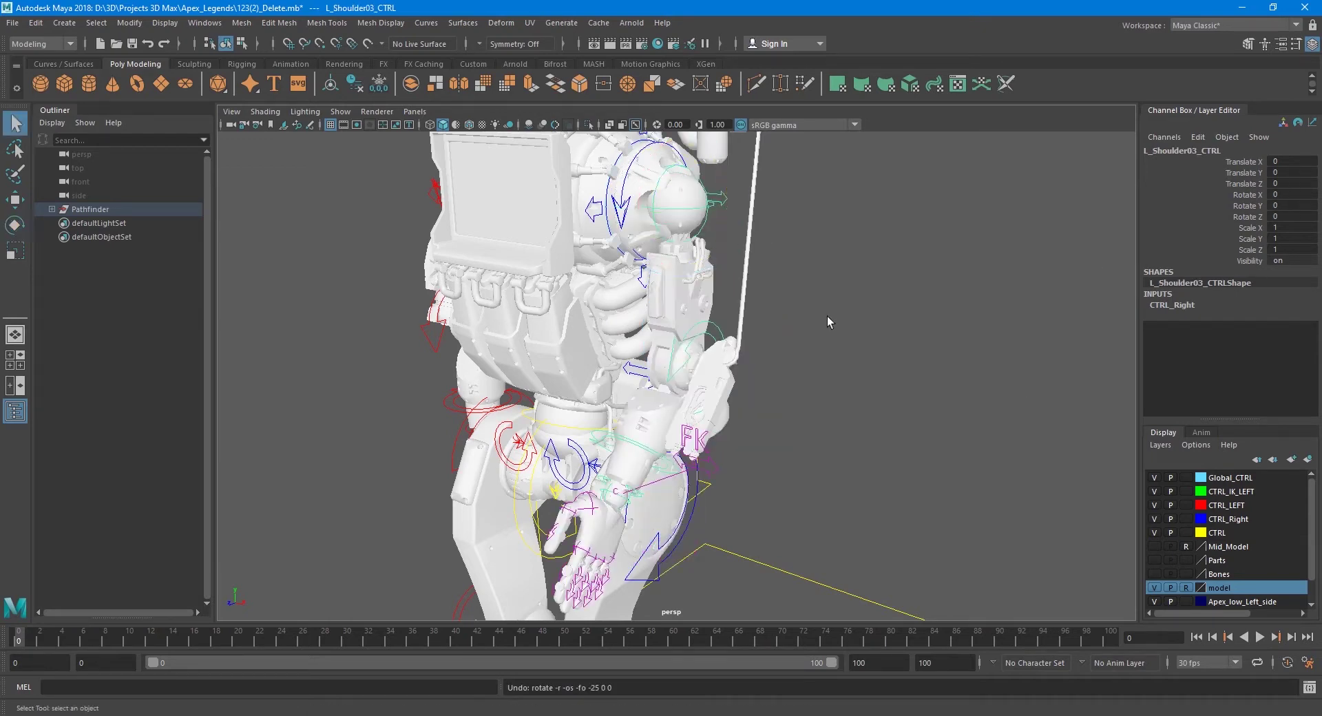
{"action": "left_click", "coordinate": [718, 333]}
{"action": "left_click", "coordinate": [714, 209]}
{"action": "left_click_drag", "start_coordinate": [1291, 162], "coordinate": [1287, 218]}
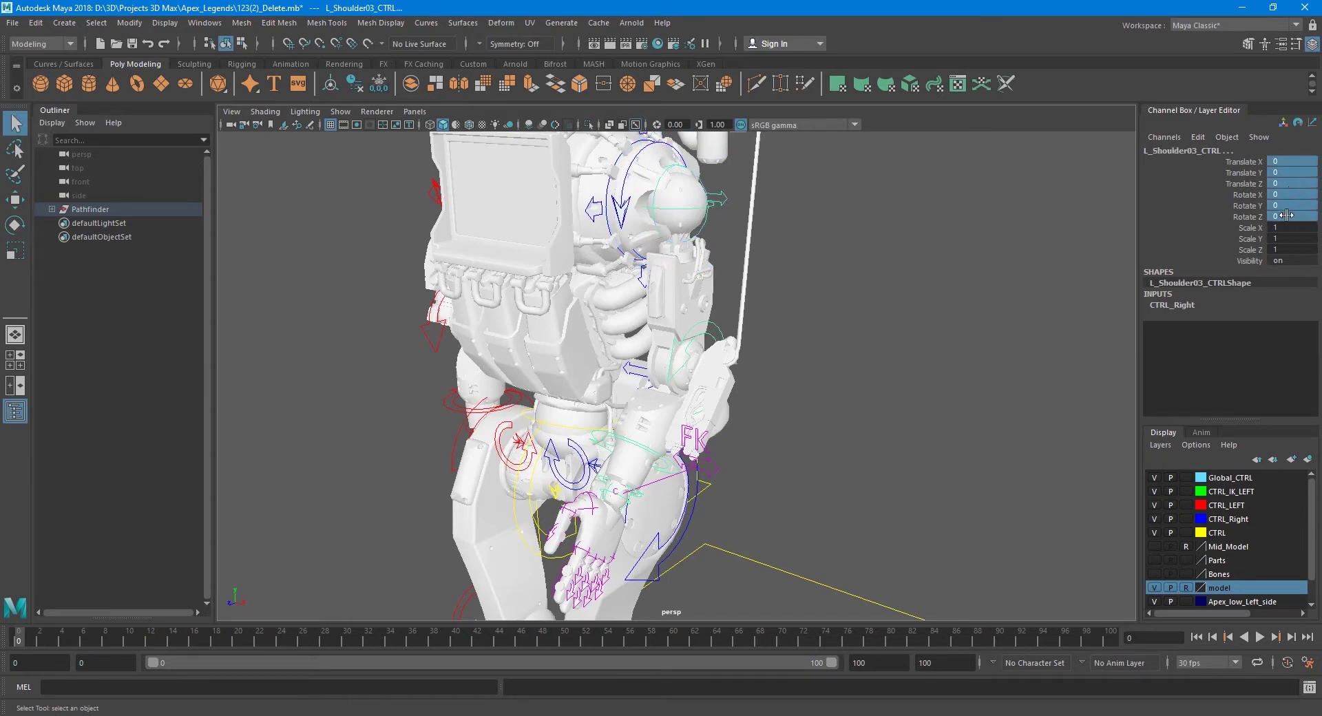
{"action": "double_click", "coordinate": [1284, 217]}
{"action": "key", "text": "Return"}
{"action": "left_click", "coordinate": [893, 368]}
{"action": "mouse_move", "coordinate": [893, 367]}
{"action": "left_mouse_down", "text": "alt"}
{"action": "mouse_move", "coordinate": [794, 446]}
{"action": "mouse_move", "coordinate": [785, 435]}
{"action": "left_mouse_up", "text": "alt"}
- Set IK FK Switch to 1 to put the arm in IK mode
{"action": "left_click", "coordinate": [768, 431]}
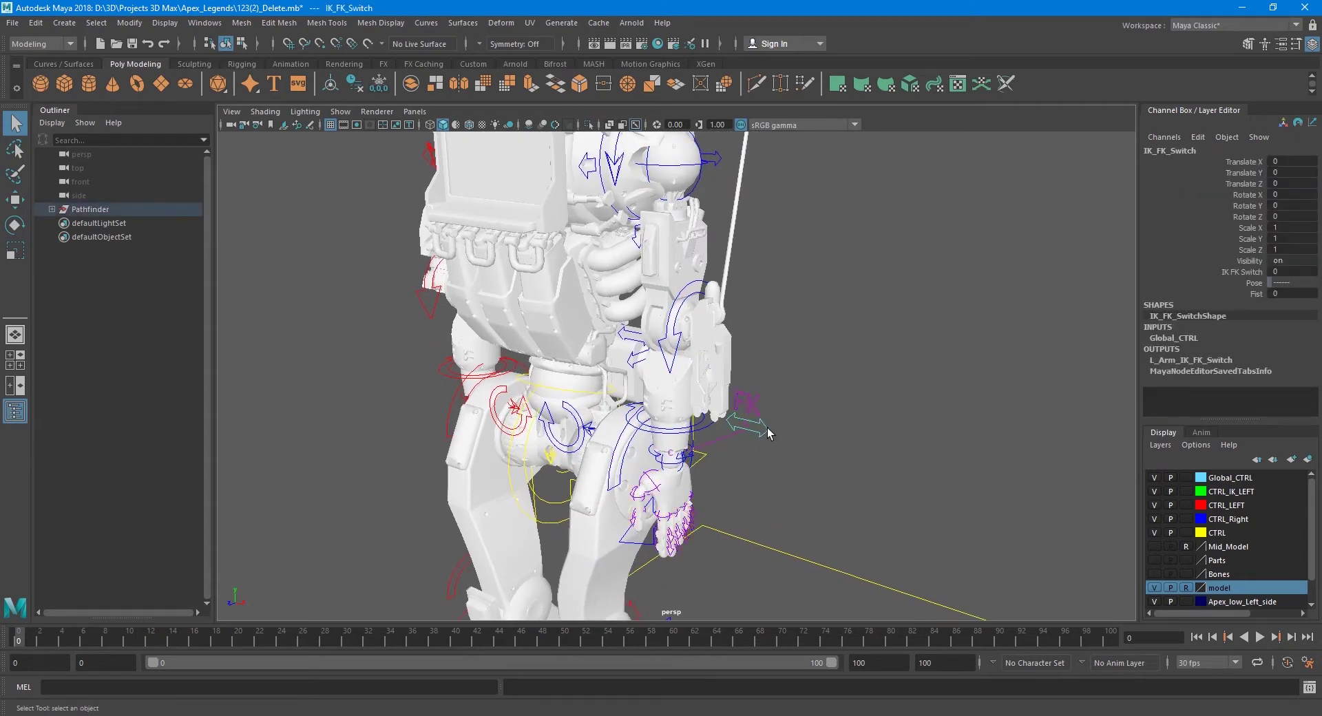
{"action": "left_click", "coordinate": [1233, 272]}
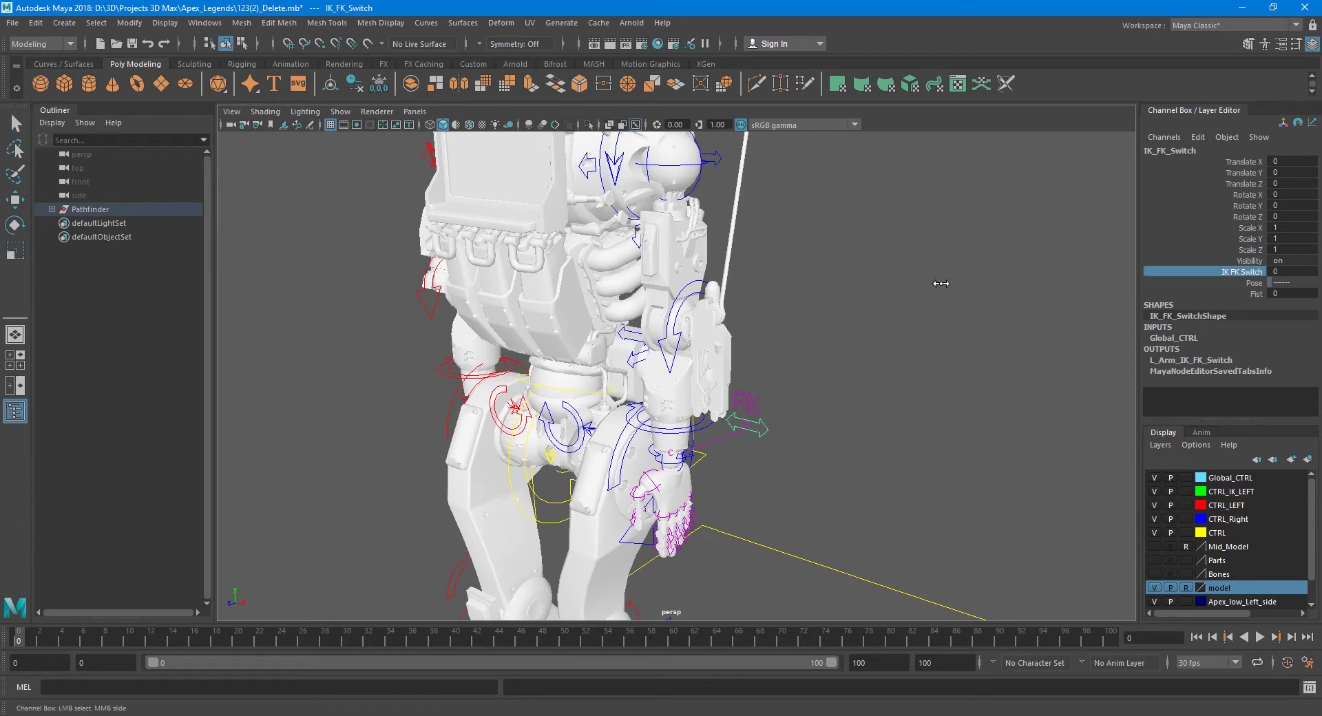
{"action": "mouse_move", "coordinate": [927, 297]}
{"action": "middle_mouse_down"}
{"action": "mouse_move", "coordinate": [853, 283]}
{"action": "mouse_move", "coordinate": [967, 301]}
{"action": "middle_mouse_up"}
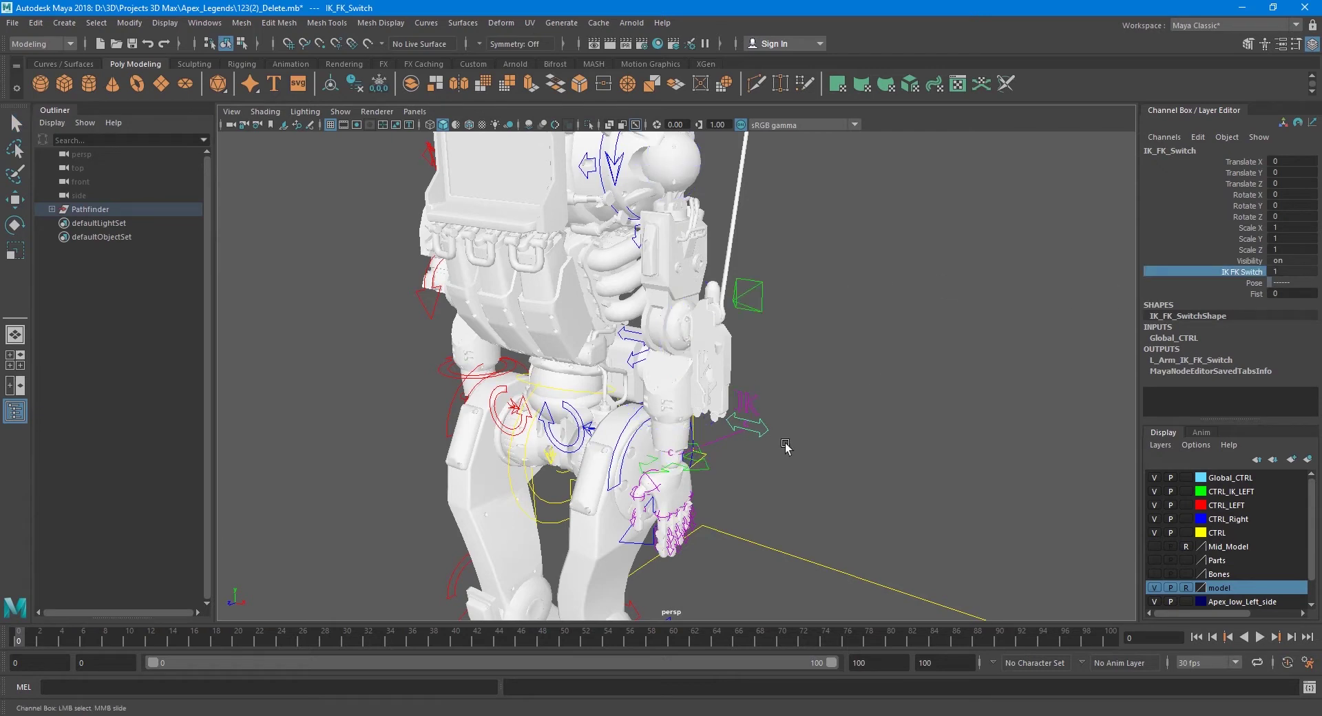
{"action": "left_click", "coordinate": [710, 475]}
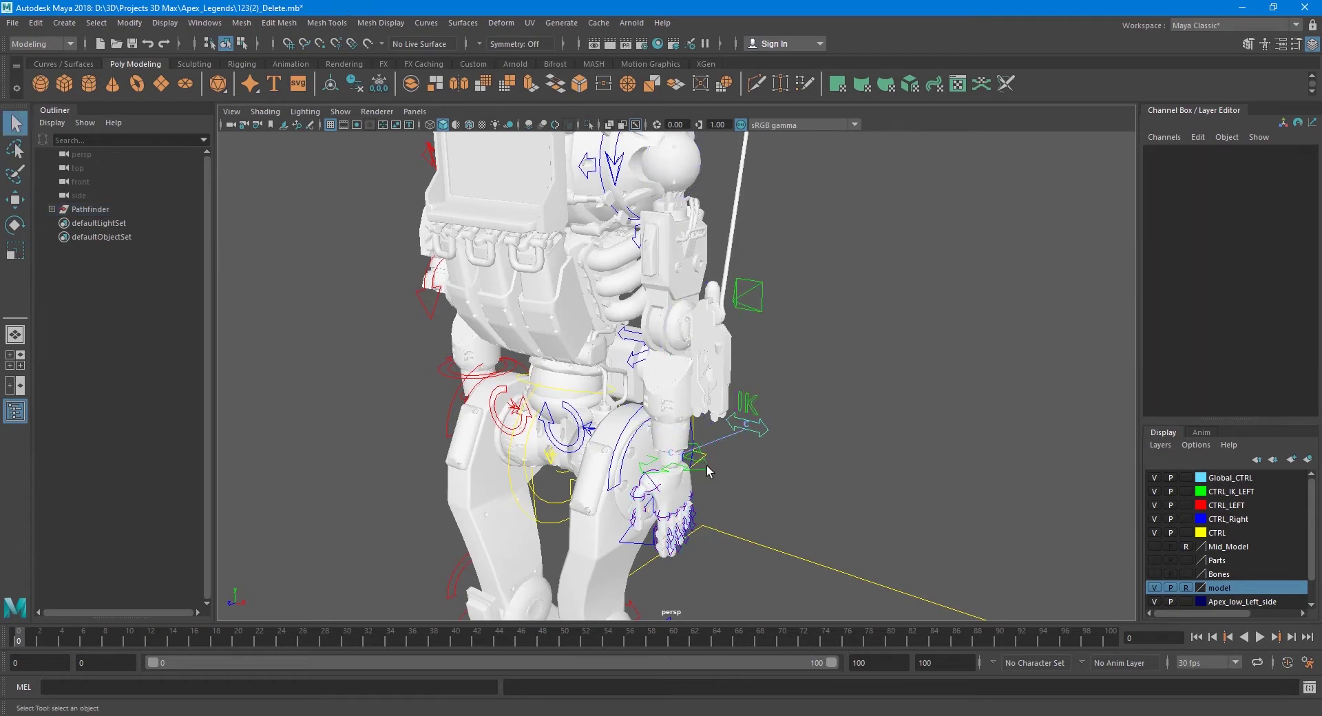
- Move L_Arm_IK_CTRL up to Translate X 6.622, Y 9.388 to test the IK arm
{"action": "left_click", "coordinate": [706, 466]}
{"action": "key", "text": "w"}
{"action": "mouse_move", "coordinate": [633, 420]}
{"action": "middle_mouse_down"}
{"action": "mouse_move", "coordinate": [616, 400]}
{"action": "mouse_move", "coordinate": [603, 424]}
{"action": "mouse_move", "coordinate": [684, 421]}
{"action": "middle_mouse_up"}
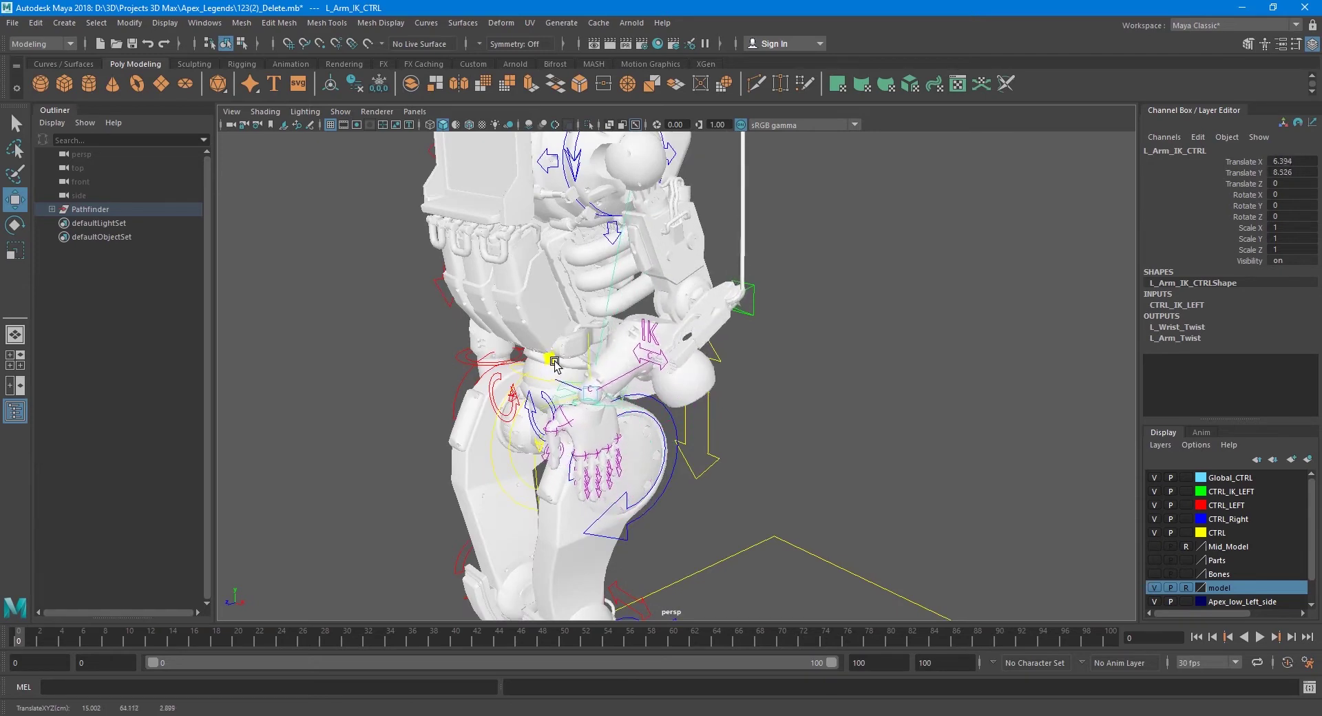
{"action": "mouse_move", "coordinate": [684, 421]}
{"action": "left_mouse_down", "text": "alt"}
{"action": "mouse_move", "coordinate": [661, 385]}
{"action": "mouse_move", "coordinate": [674, 325]}
{"action": "mouse_move", "coordinate": [749, 380]}
{"action": "mouse_move", "coordinate": [827, 397]}
{"action": "mouse_move", "coordinate": [510, 422]}
{"action": "mouse_move", "coordinate": [762, 416]}
{"action": "mouse_move", "coordinate": [864, 369]}
{"action": "mouse_move", "coordinate": [814, 399]}
{"action": "mouse_move", "coordinate": [692, 416]}
{"action": "left_mouse_up", "text": "alt"}
{"action": "key", "text": "e"}
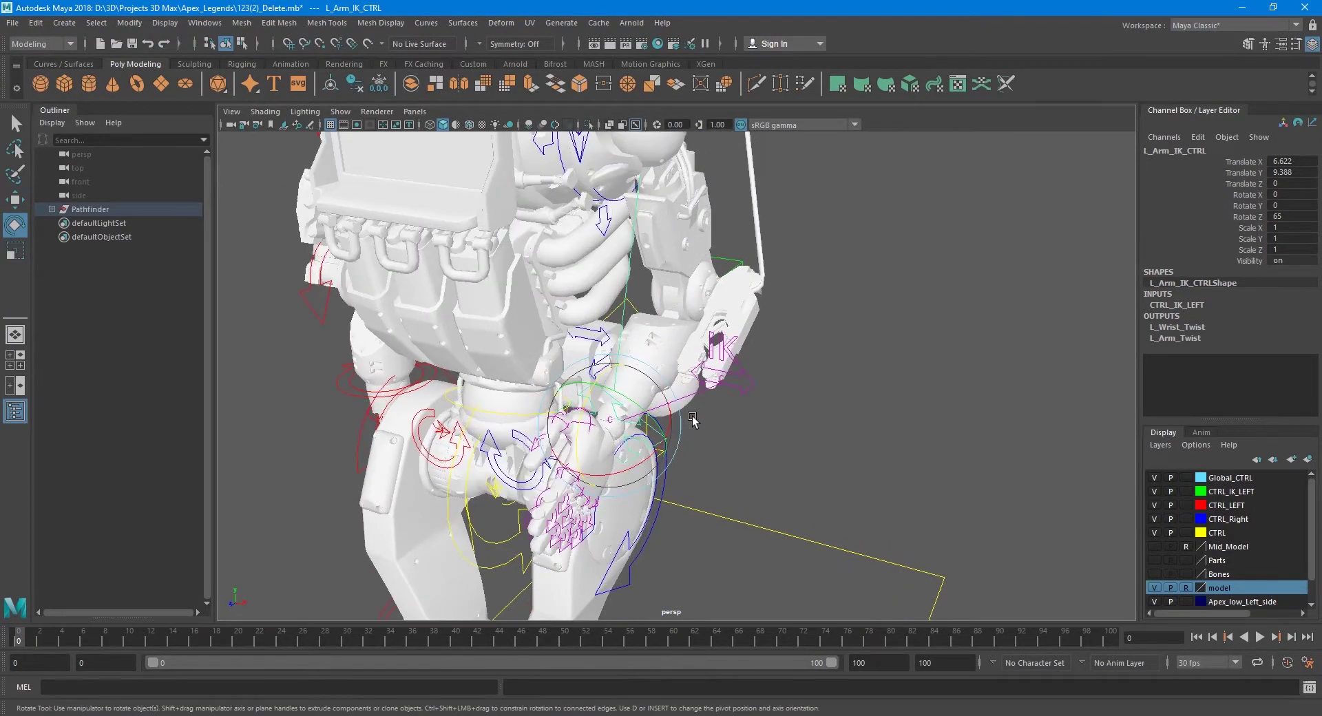
- Zero the IK hand control's translate and rotate channels
{"action": "key", "text": "q"}
{"action": "type", "text": "7"}
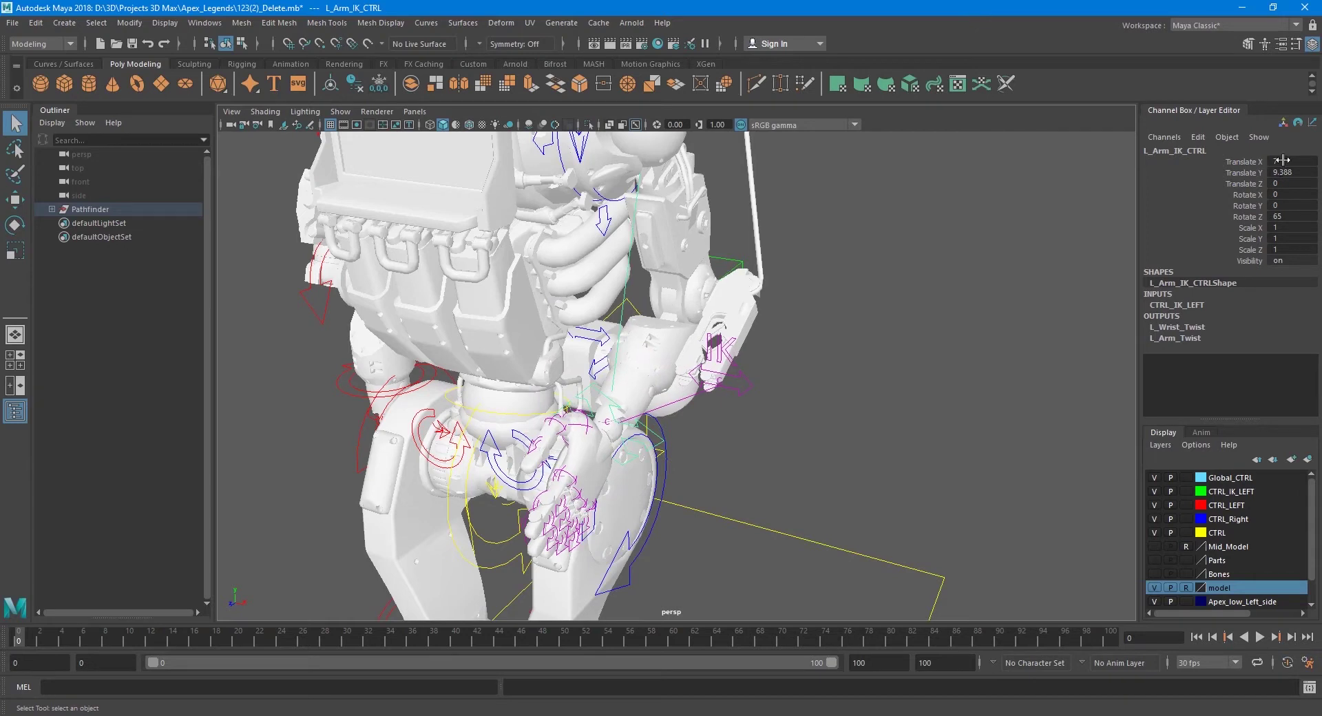
{"action": "left_click_drag", "start_coordinate": [1290, 160], "coordinate": [1283, 216]}
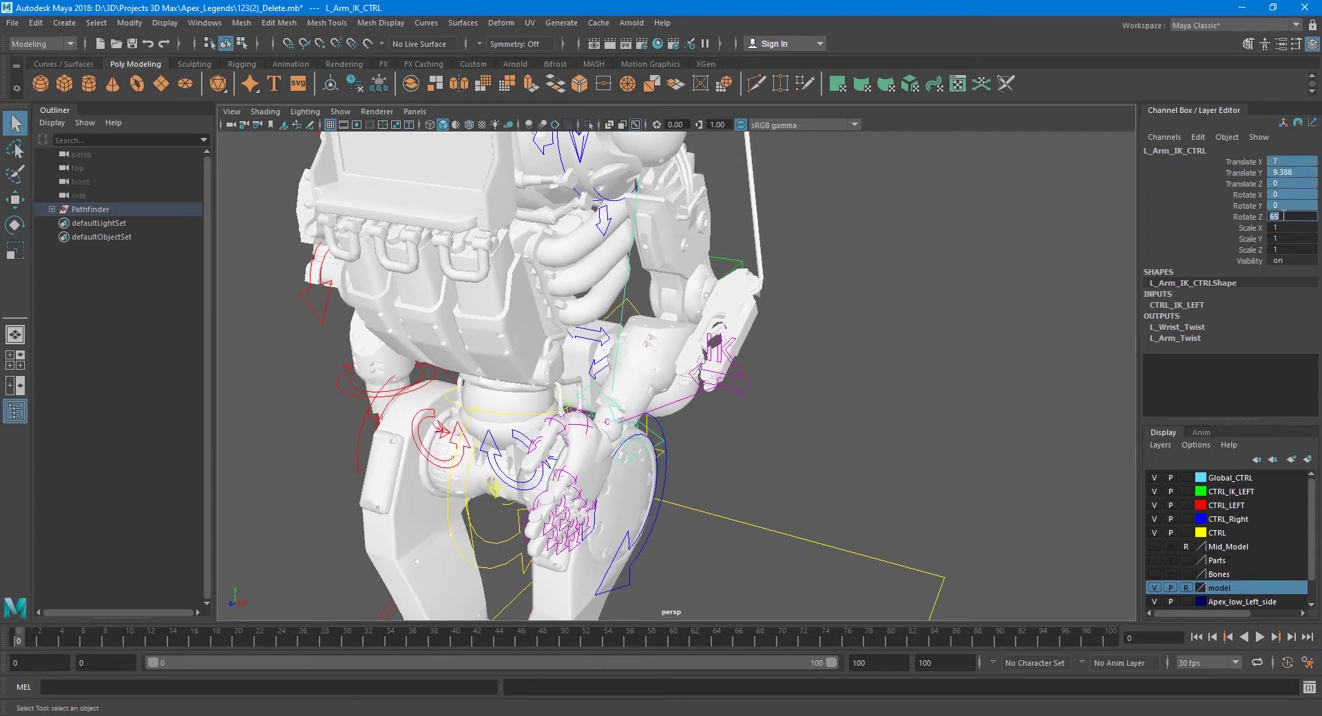
{"action": "type", "text": "0"}
{"action": "key", "text": "Return"}
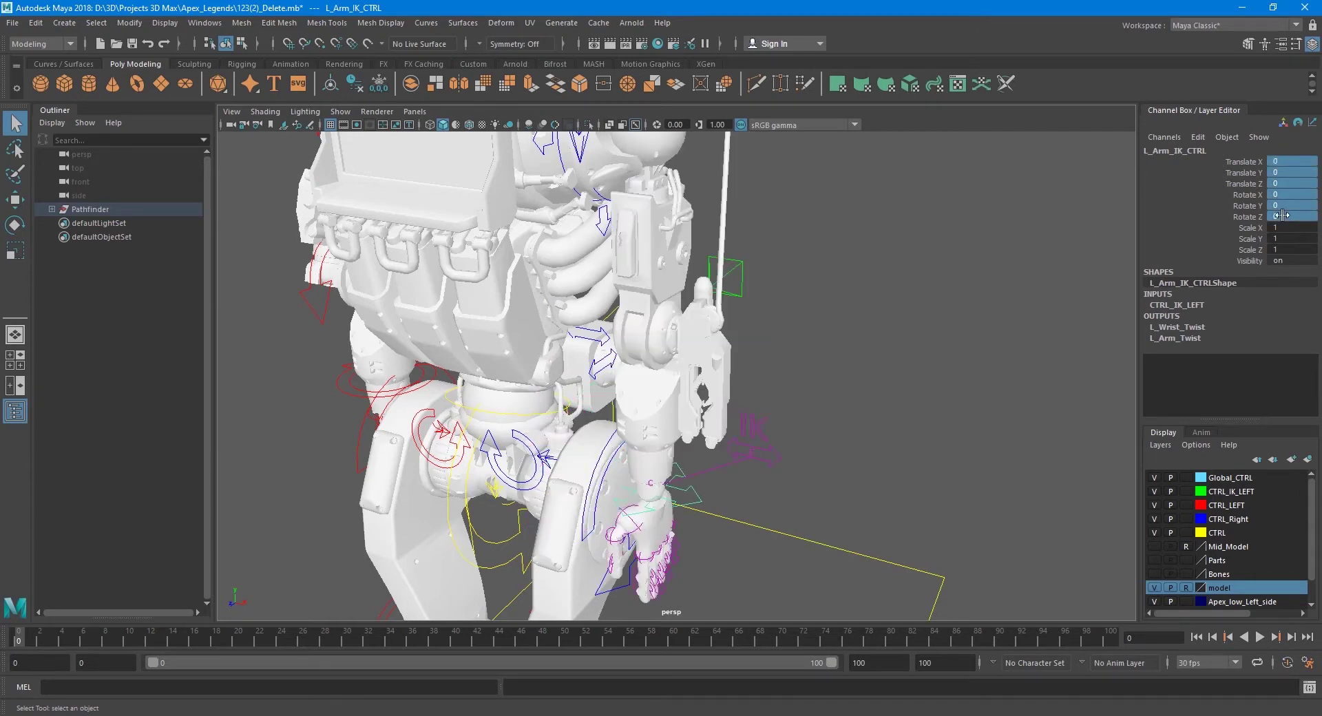
- Set IK FK Switch back to 0 so the arm returns to FK
{"action": "left_click", "coordinate": [780, 452]}
{"action": "left_click", "coordinate": [1225, 274]}
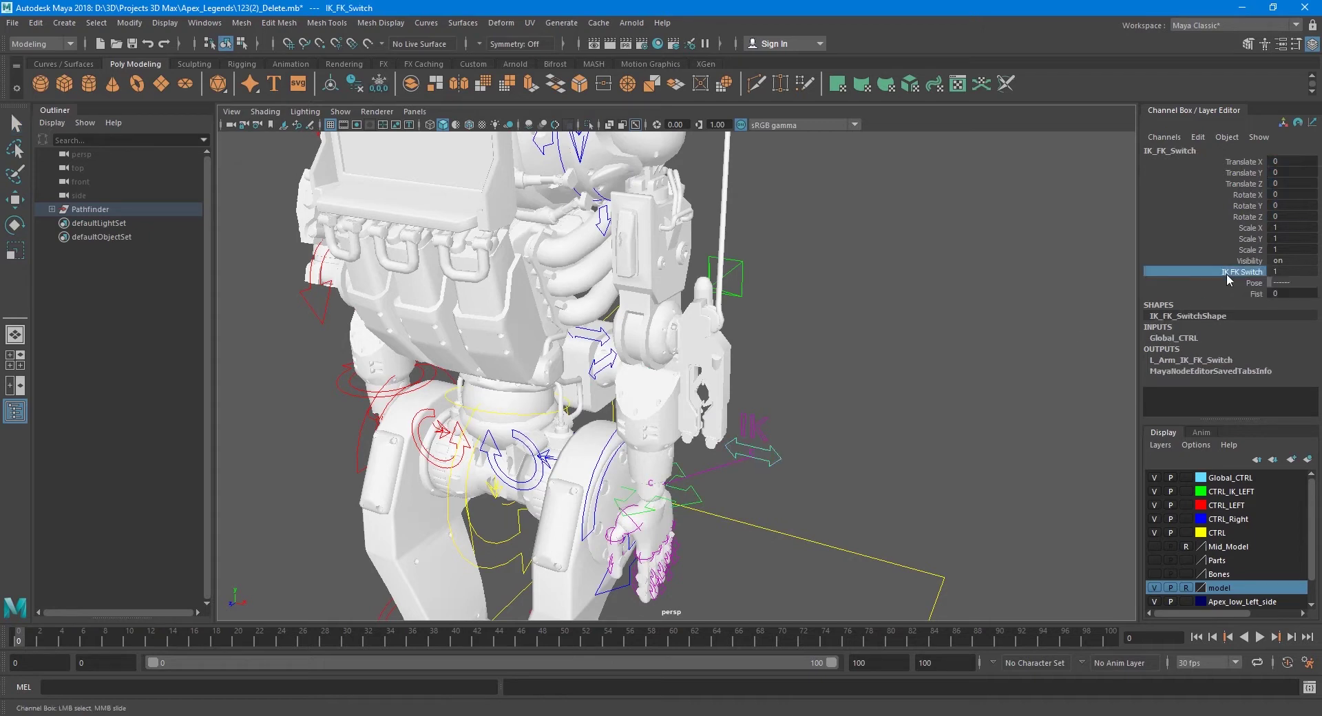
{"action": "middle_click_drag", "start_coordinate": [1021, 316], "coordinate": [1006, 311]}
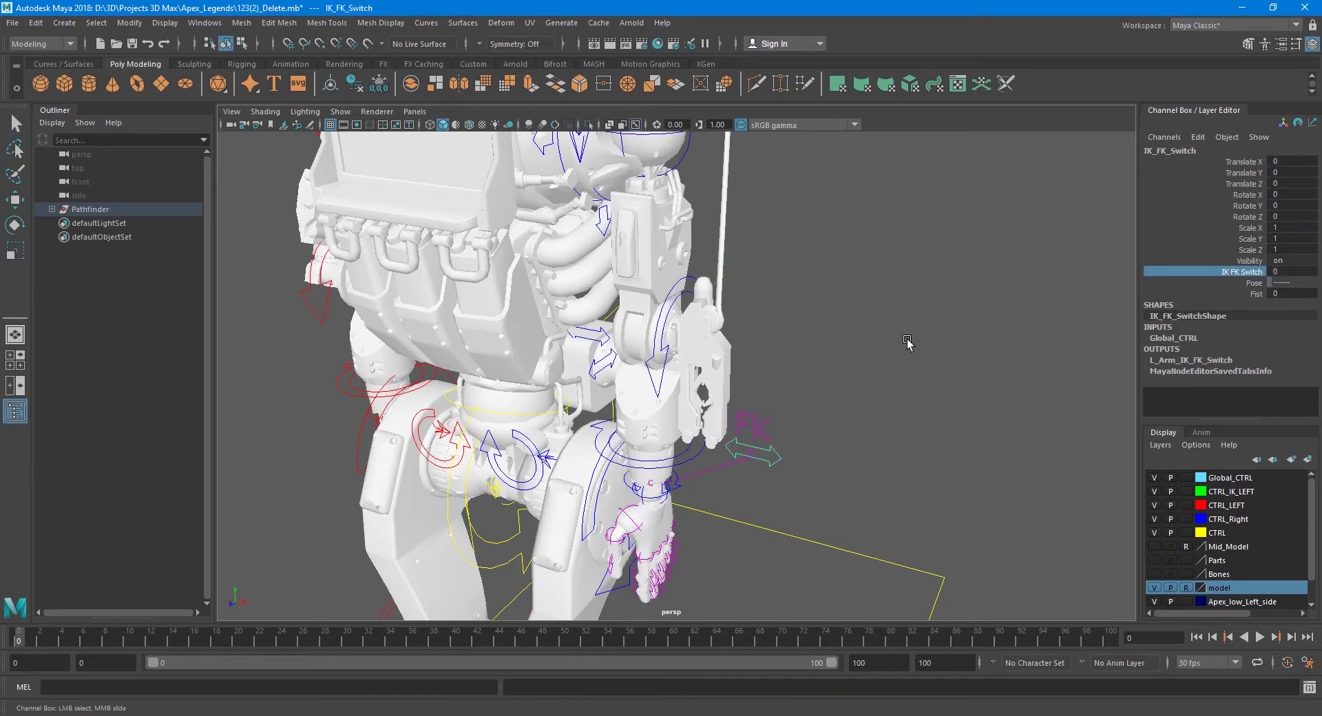
{"action": "mouse_move", "coordinate": [903, 340]}
{"action": "middle_mouse_down"}
{"action": "mouse_move", "coordinate": [1000, 339]}
{"action": "mouse_move", "coordinate": [886, 334]}
{"action": "middle_mouse_up"}
{"action": "middle_click_drag", "start_coordinate": [783, 440], "coordinate": [795, 490], "text": "alt"}
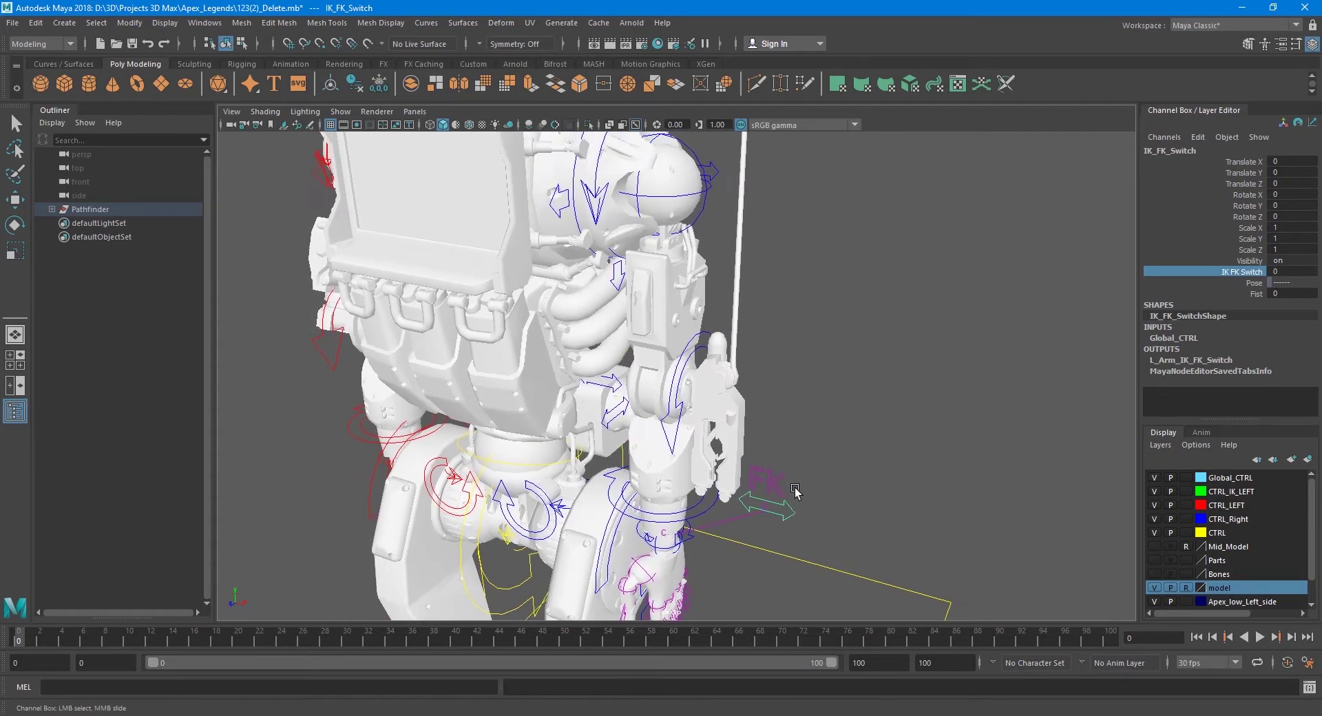
{"action": "mouse_move", "coordinate": [795, 491]}
{"action": "left_mouse_down", "text": "alt"}
{"action": "mouse_move", "coordinate": [805, 436]}
{"action": "mouse_move", "coordinate": [773, 460]}
{"action": "mouse_move", "coordinate": [451, 463]}
{"action": "mouse_move", "coordinate": [733, 449]}
{"action": "left_mouse_up", "text": "alt"}
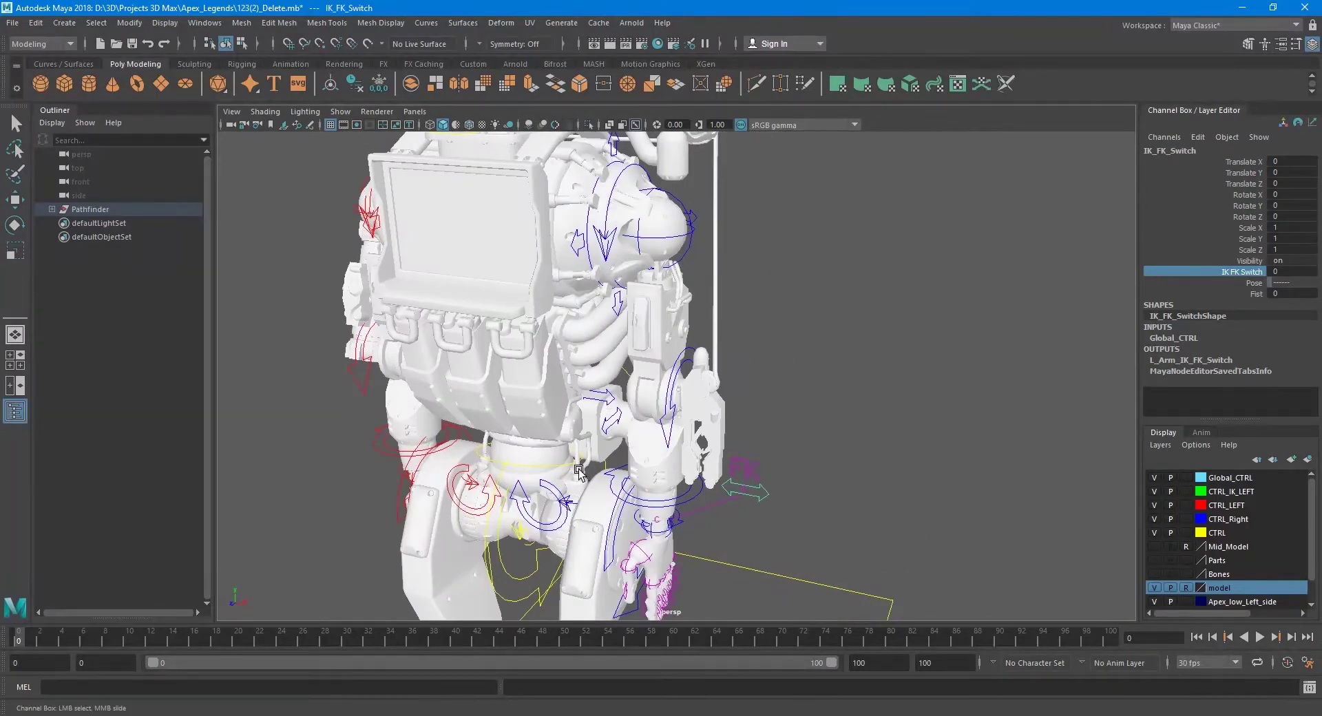
{"action": "left_click_drag", "start_coordinate": [583, 473], "coordinate": [592, 473], "text": "alt"}
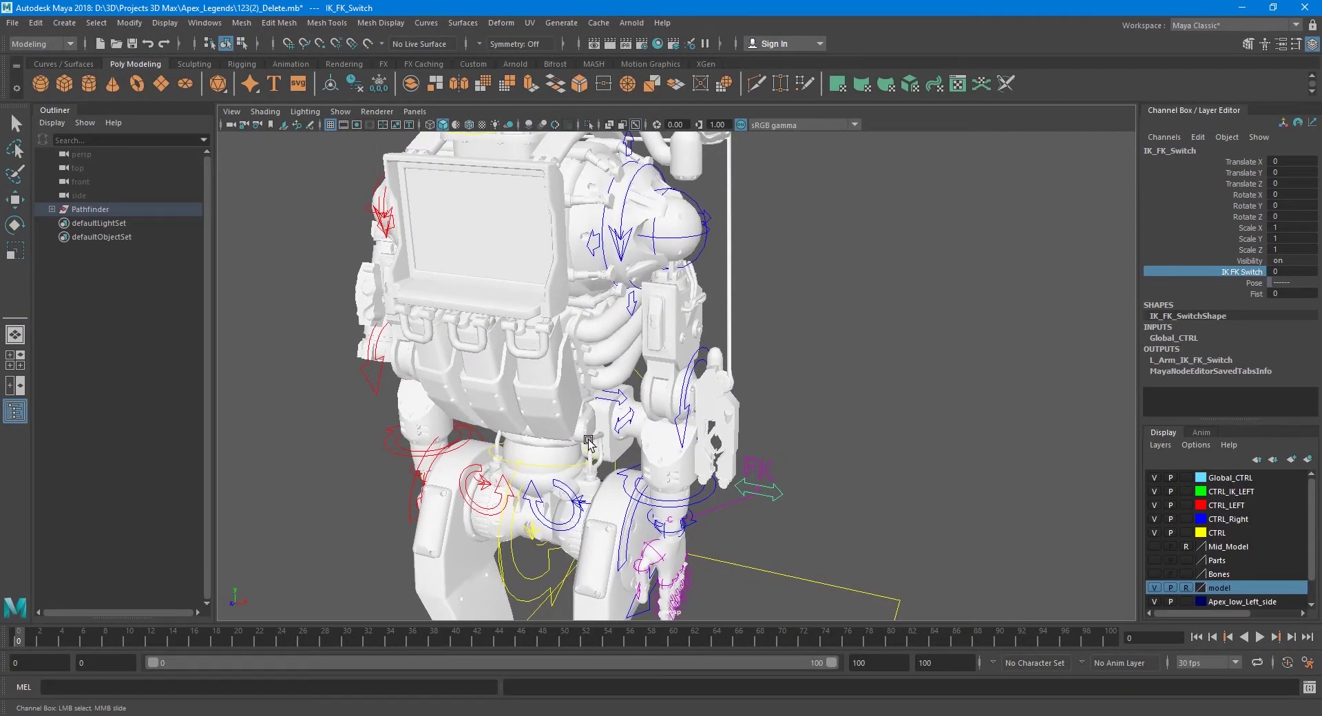
{"action": "mouse_move", "coordinate": [598, 414]}
{"action": "left_mouse_down", "text": "alt"}
{"action": "mouse_move", "coordinate": [692, 413]}
{"action": "mouse_move", "coordinate": [722, 363]}
{"action": "left_mouse_up", "text": "alt"}
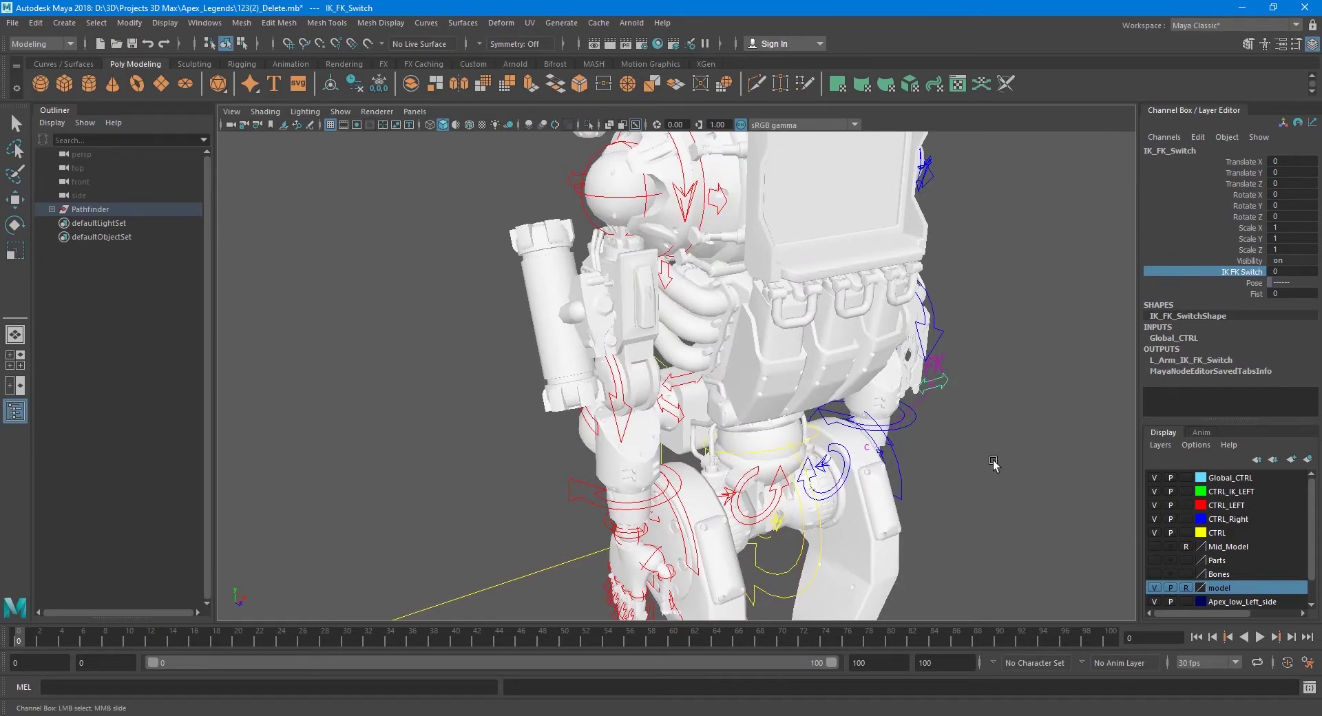
{"action": "left_click", "coordinate": [1154, 574]}
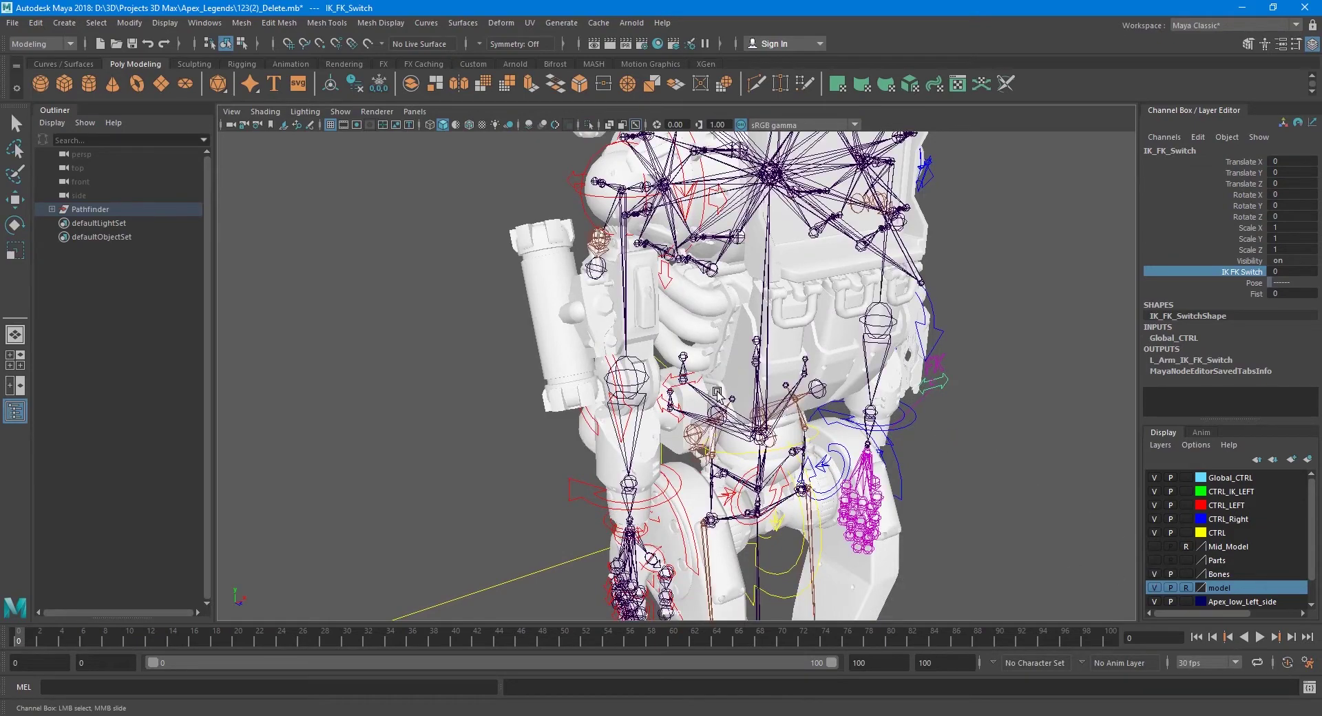
- Zoom to the right shoulder, select the R_Shoulder03_J chain, and expand Pathfinder in the Outliner
{"action": "mouse_move", "coordinate": [716, 391]}
{"action": "left_mouse_down", "text": "alt"}
{"action": "mouse_move", "coordinate": [608, 387]}
{"action": "mouse_move", "coordinate": [628, 394]}
{"action": "mouse_move", "coordinate": [643, 296]}
{"action": "left_mouse_up", "text": "alt"}
{"action": "scroll", "coordinate": [644, 287], "scroll_direction": "up", "scroll_amount": 3}
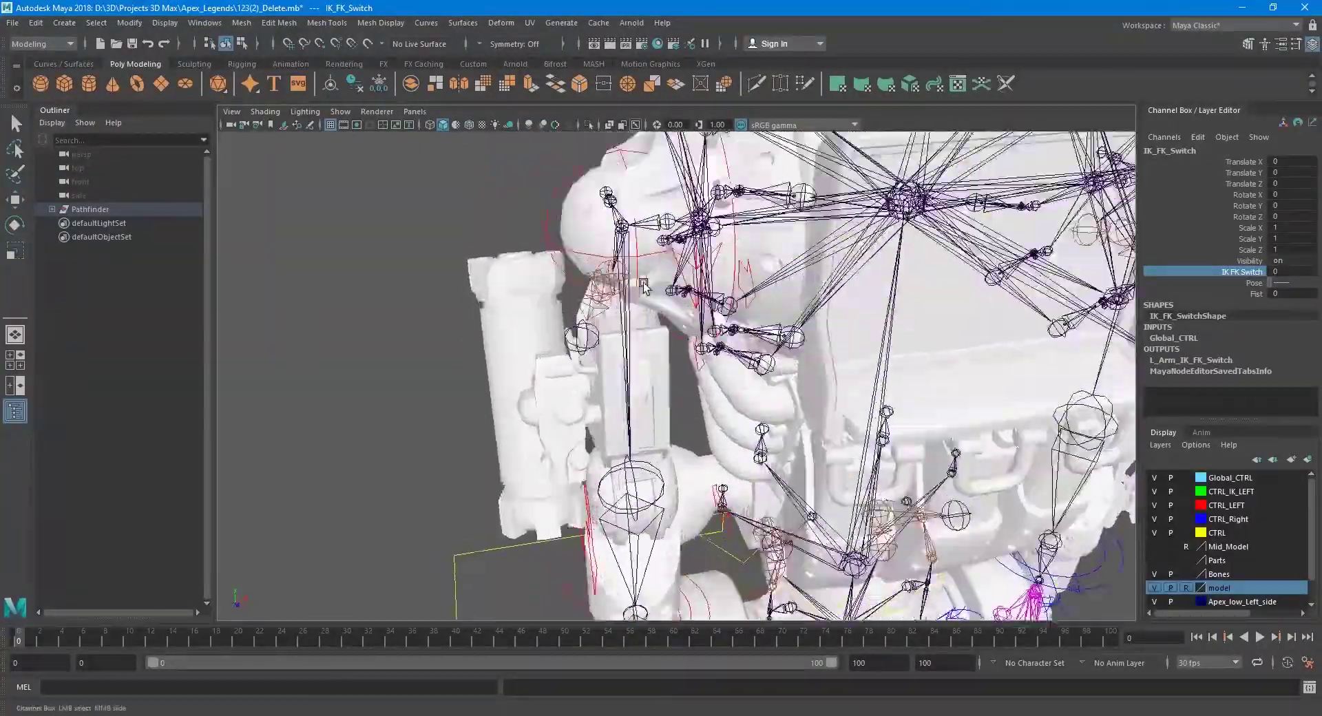
{"action": "scroll", "coordinate": [645, 283], "scroll_direction": "up", "scroll_amount": 2}
{"action": "scroll", "coordinate": [649, 272], "scroll_direction": "up", "scroll_amount": 2}
{"action": "left_click", "coordinate": [652, 260]}
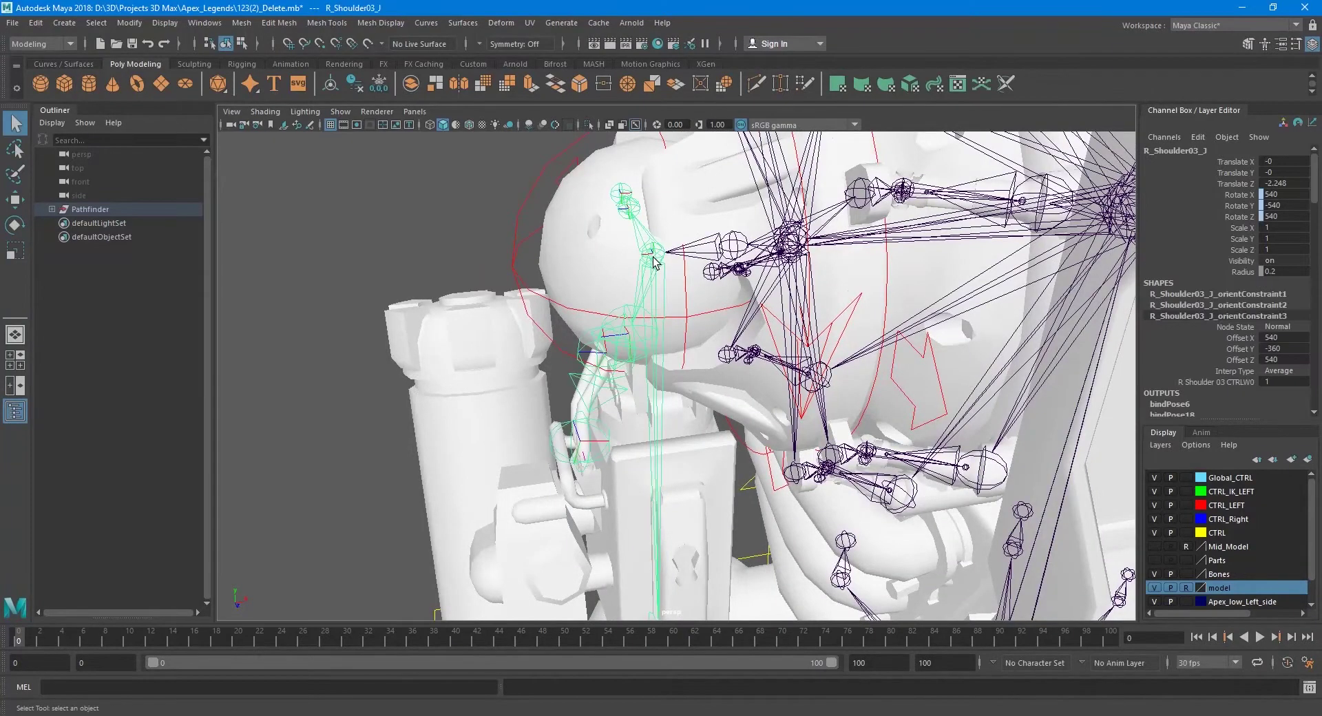
{"action": "scroll", "coordinate": [653, 261], "scroll_direction": "down", "scroll_amount": 2}
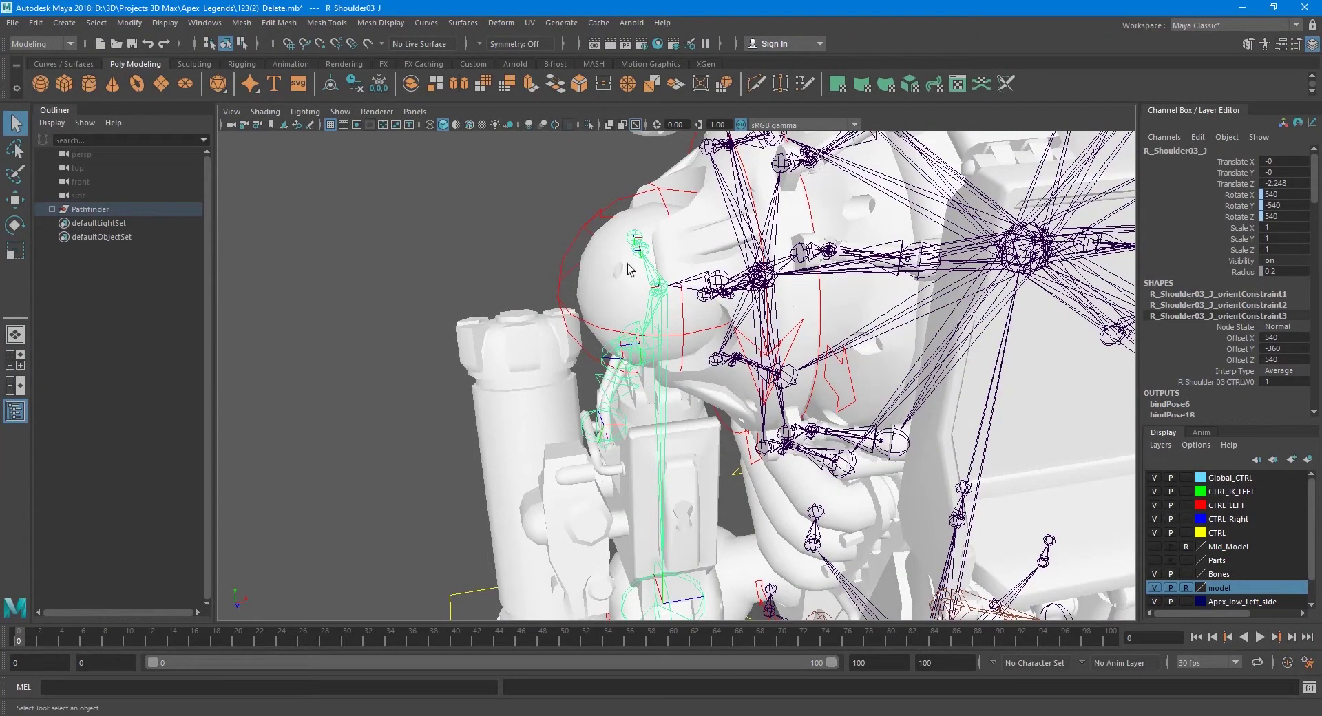
{"action": "mouse_move", "coordinate": [662, 267]}
{"action": "left_mouse_down", "text": "alt"}
{"action": "mouse_move", "coordinate": [728, 390]}
{"action": "mouse_move", "coordinate": [667, 248]}
{"action": "mouse_move", "coordinate": [157, 221]}
{"action": "left_mouse_up", "text": "alt"}
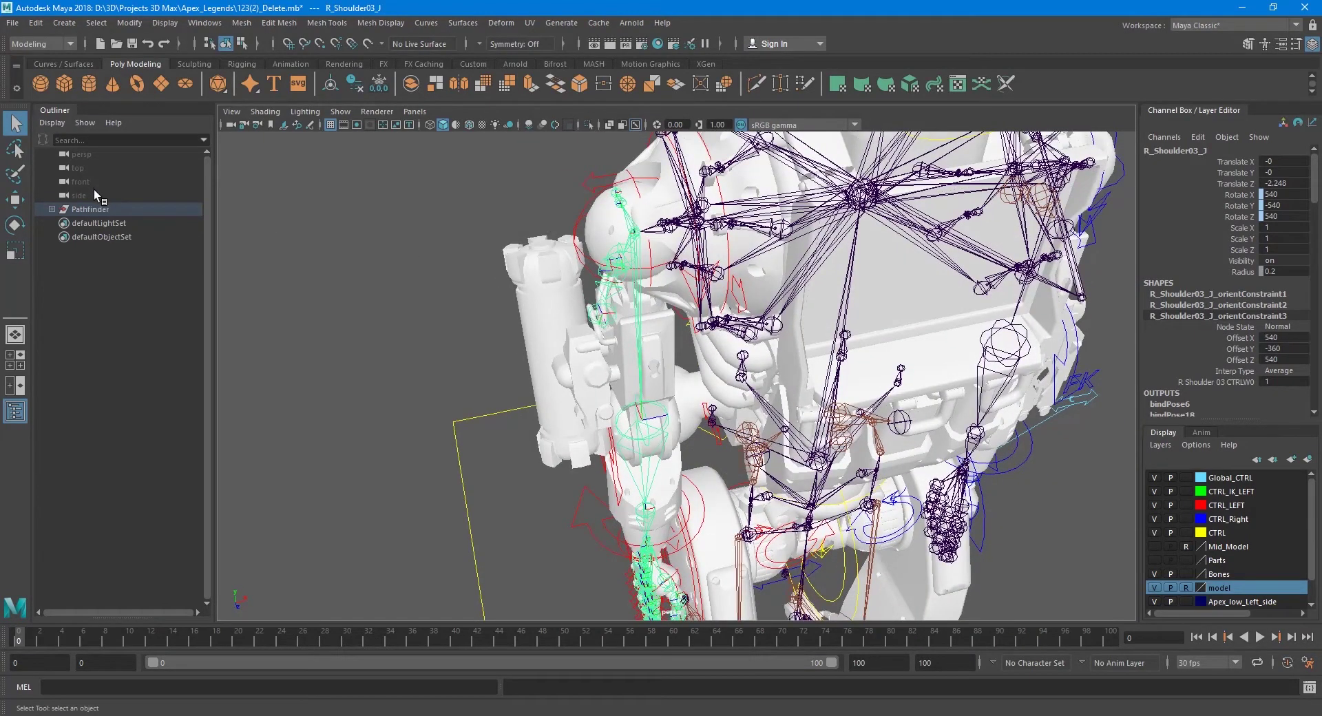
{"action": "left_click", "coordinate": [52, 210]}
- Expand DO_NOT_TOUCH > Skeleton through the hip, spine and clavicle down to the right shoulder joints
{"action": "left_click", "coordinate": [60, 237]}
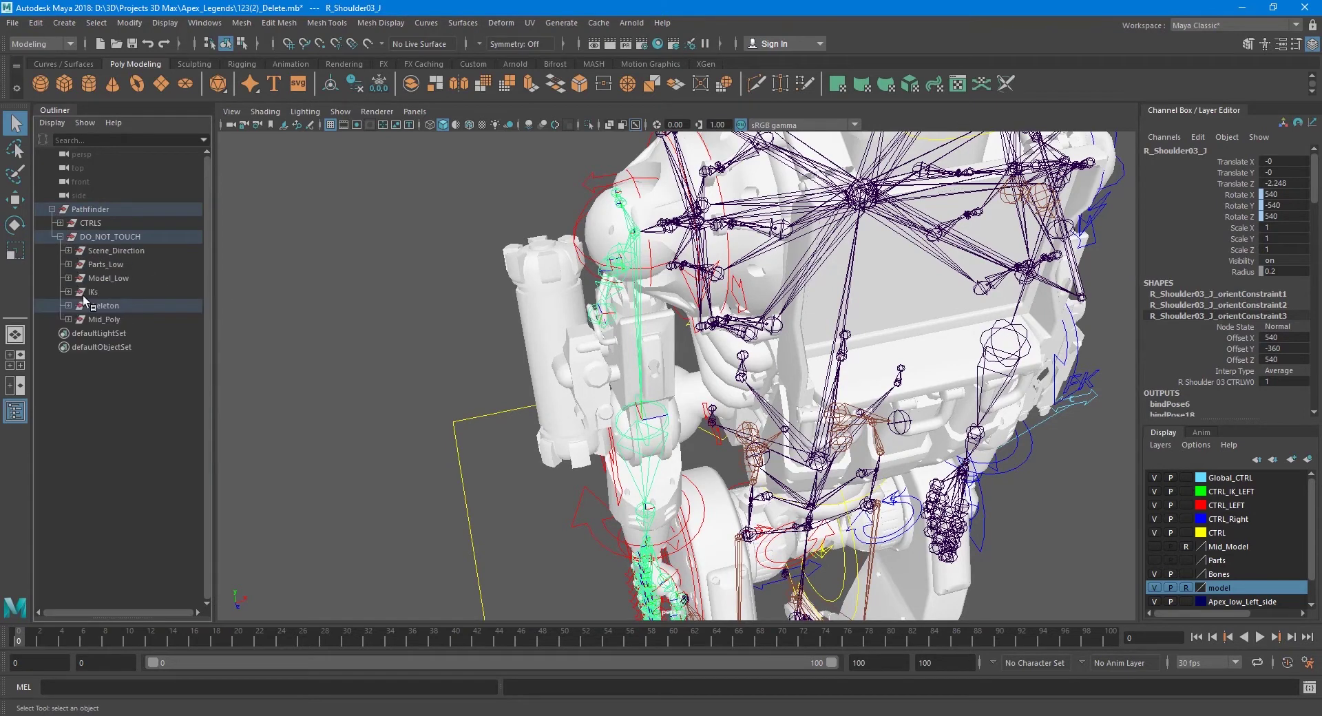
{"action": "left_click", "coordinate": [68, 306]}
{"action": "left_click", "coordinate": [77, 319]}
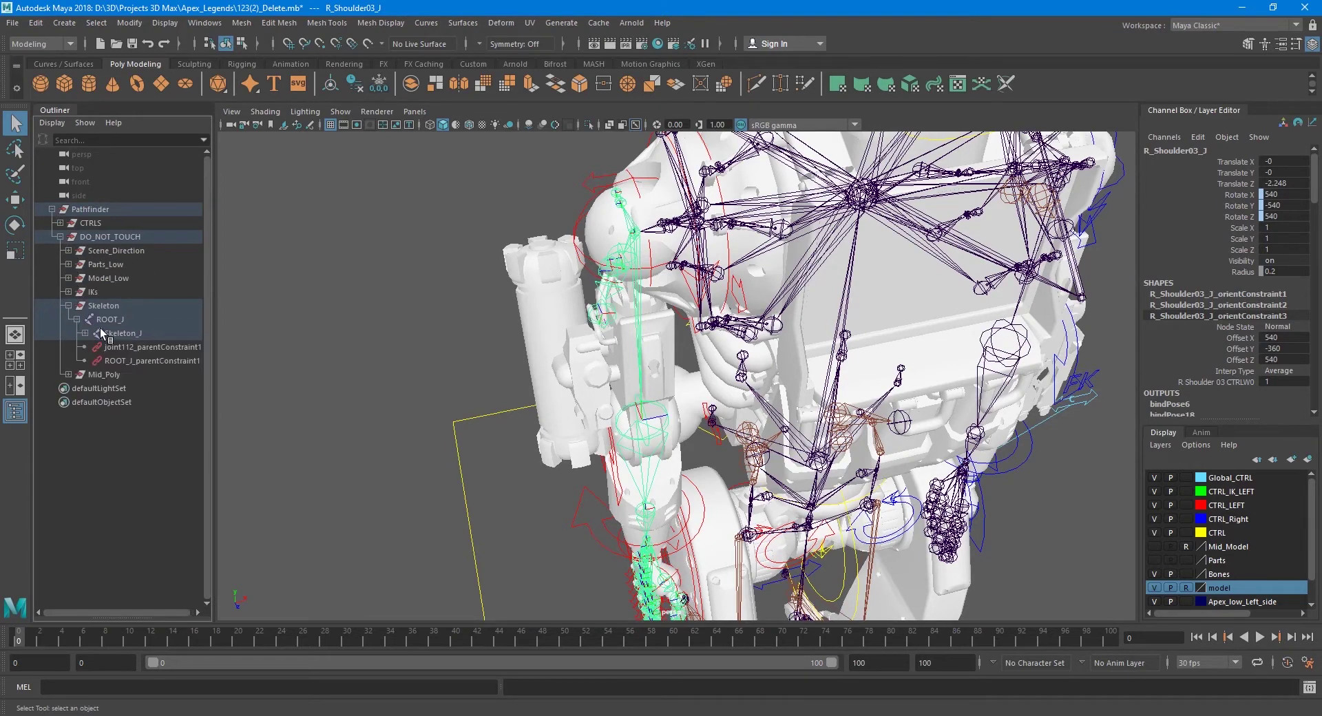
{"action": "left_click", "coordinate": [84, 333]}
{"action": "left_click", "coordinate": [93, 375]}
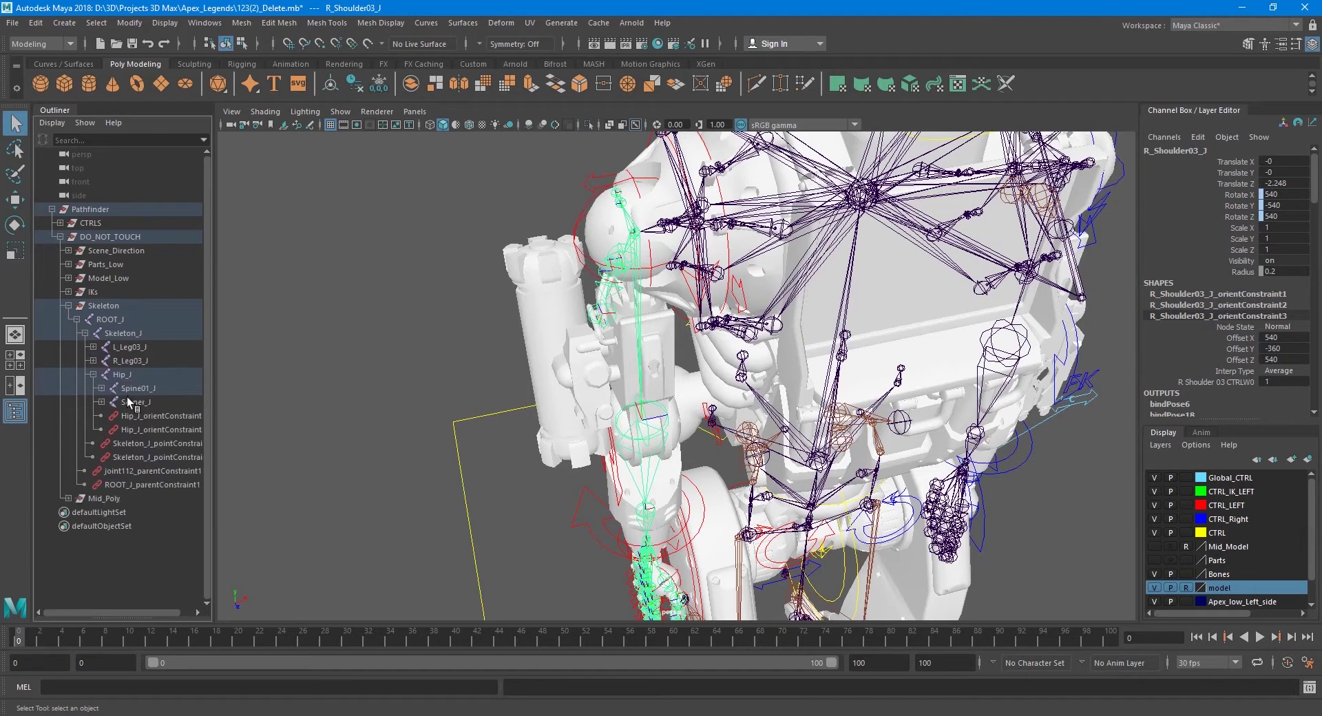
{"action": "left_click", "coordinate": [101, 387]}
{"action": "left_click", "coordinate": [110, 402]}
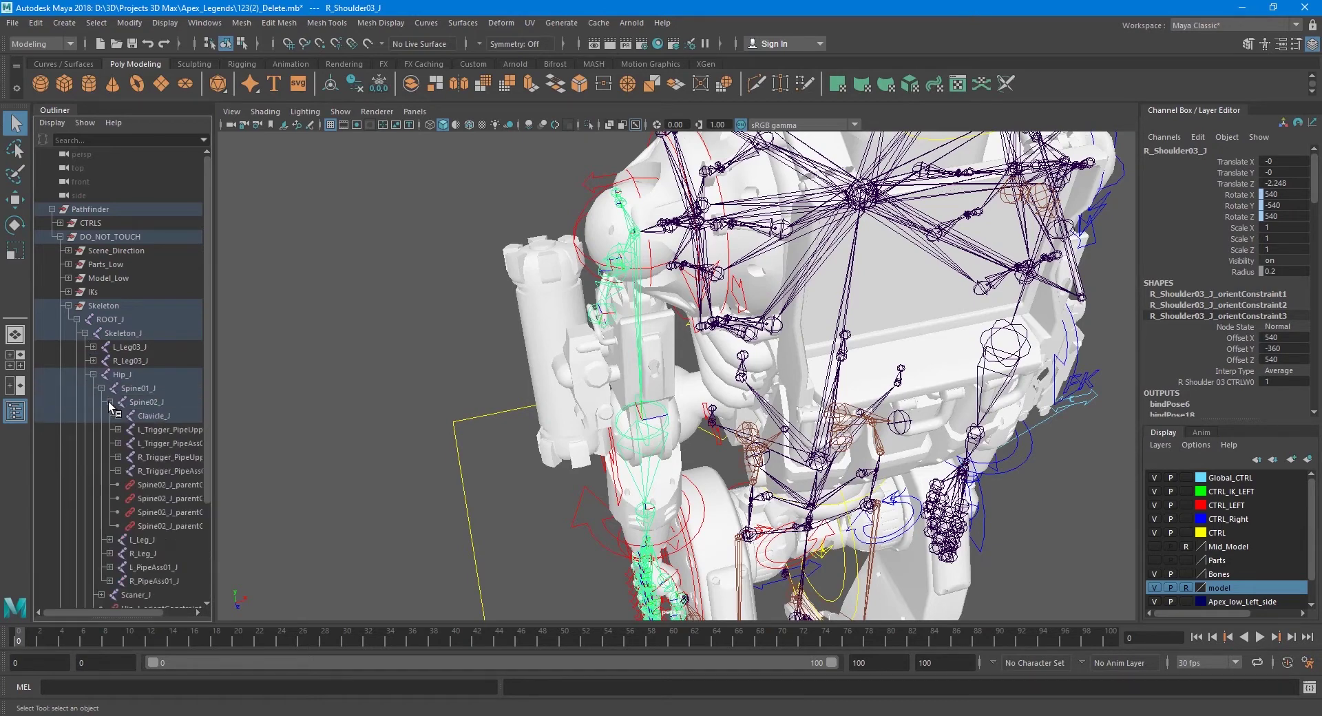
{"action": "left_click", "coordinate": [118, 416]}
{"action": "left_click", "coordinate": [126, 444]}
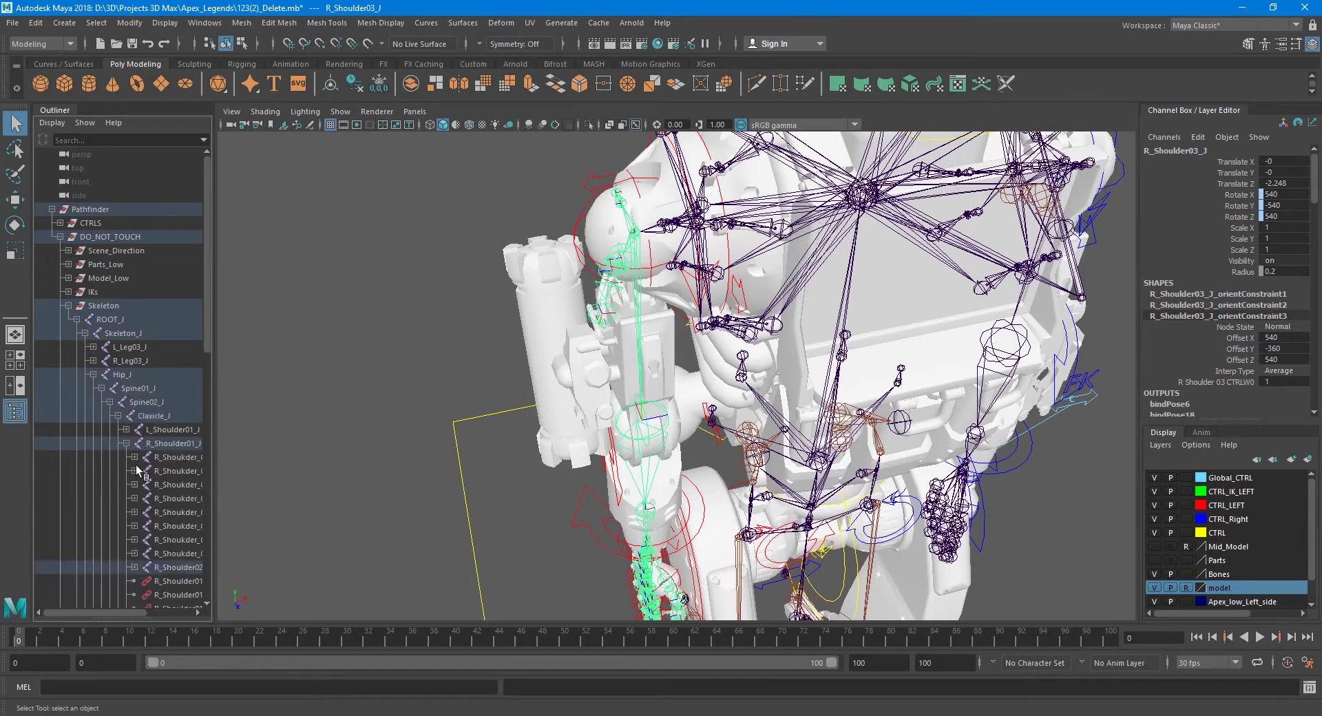
{"action": "left_click", "coordinate": [134, 567]}
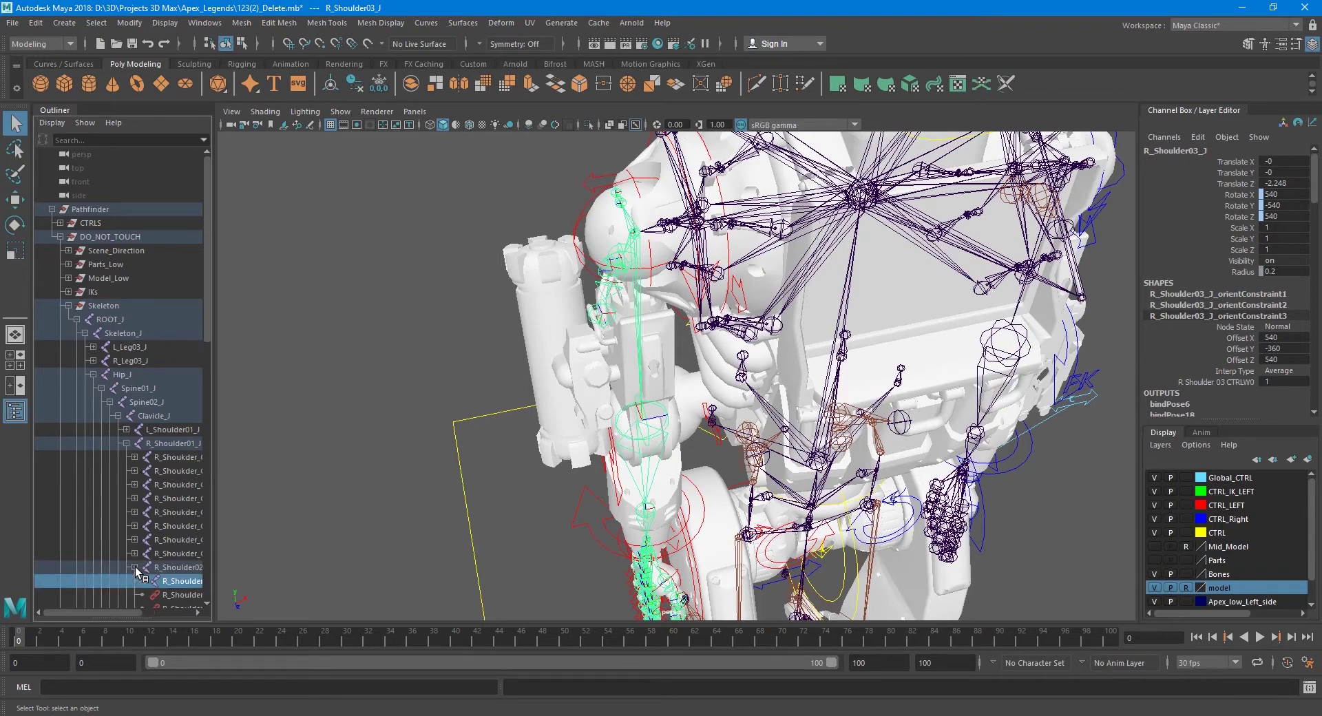
{"action": "scroll", "coordinate": [131, 431], "scroll_direction": "down", "scroll_amount": 5}
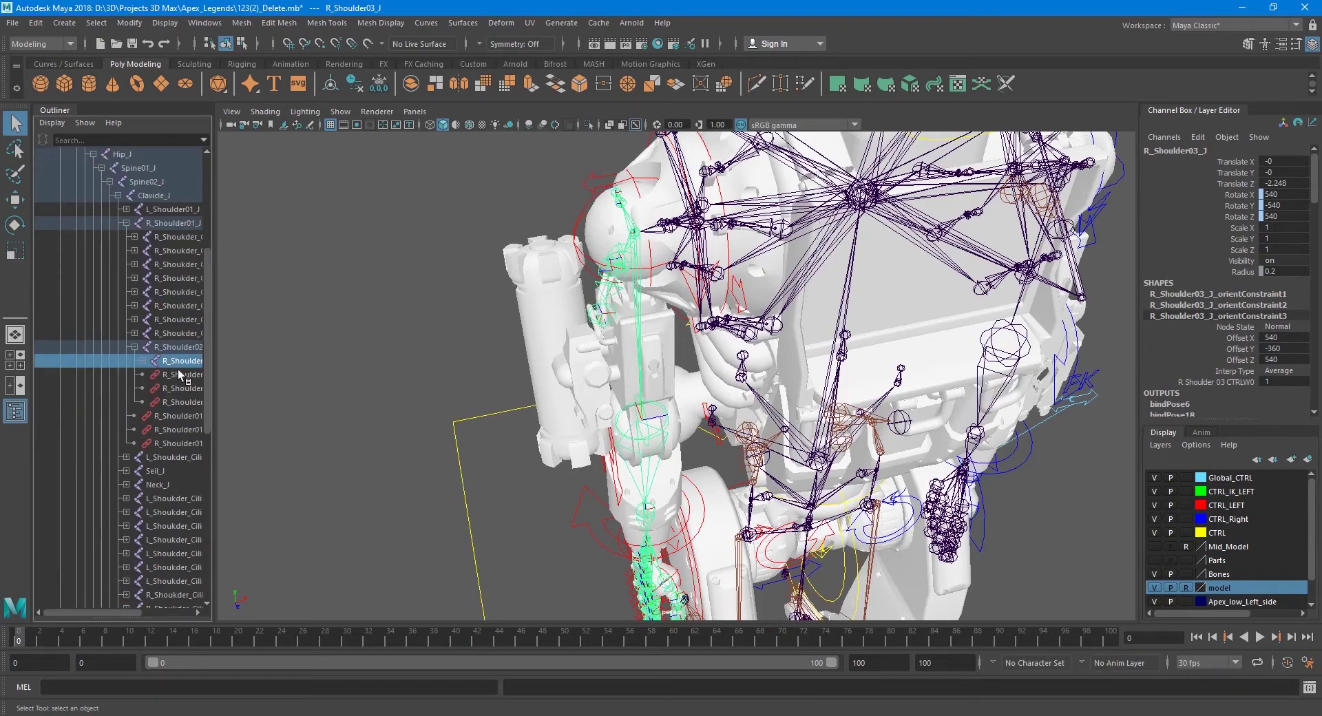
{"action": "left_click_drag", "start_coordinate": [534, 411], "coordinate": [537, 465], "text": "alt"}
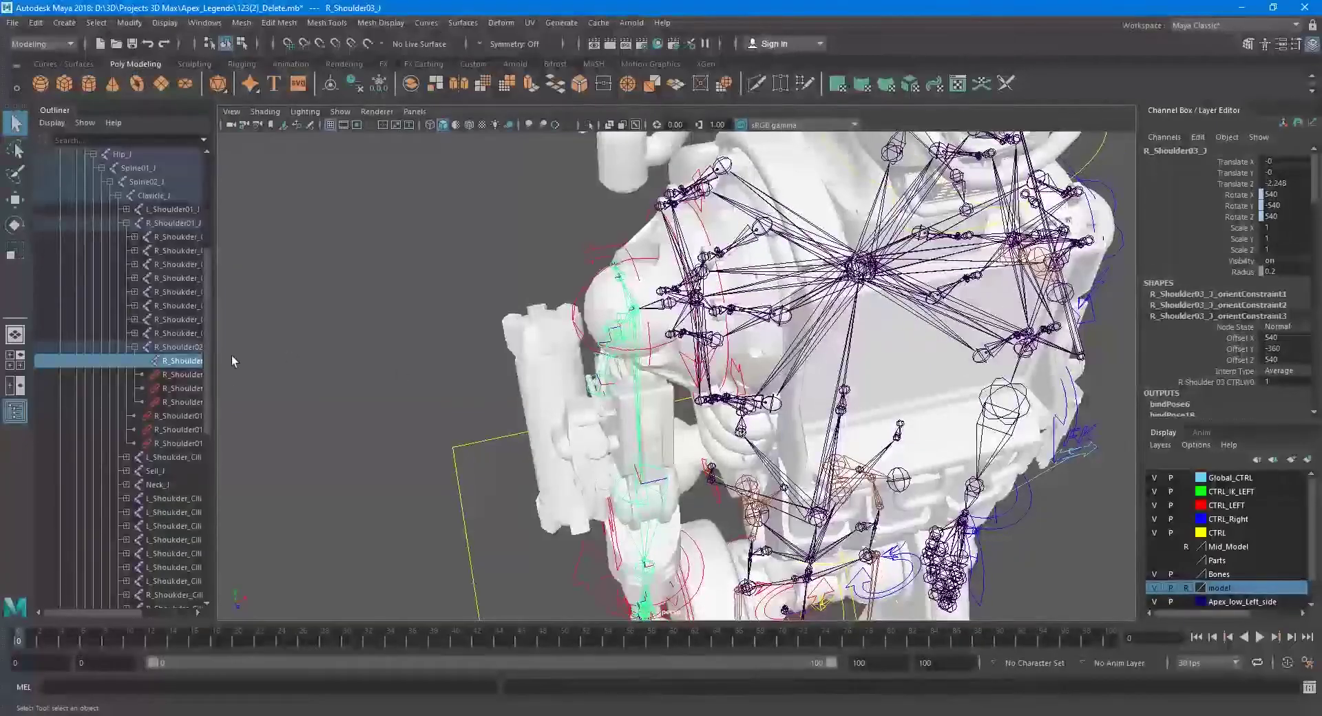
{"action": "scroll", "coordinate": [166, 368], "scroll_direction": "up", "scroll_amount": 2}
{"action": "scroll", "coordinate": [169, 381], "scroll_direction": "up", "scroll_amount": 3}
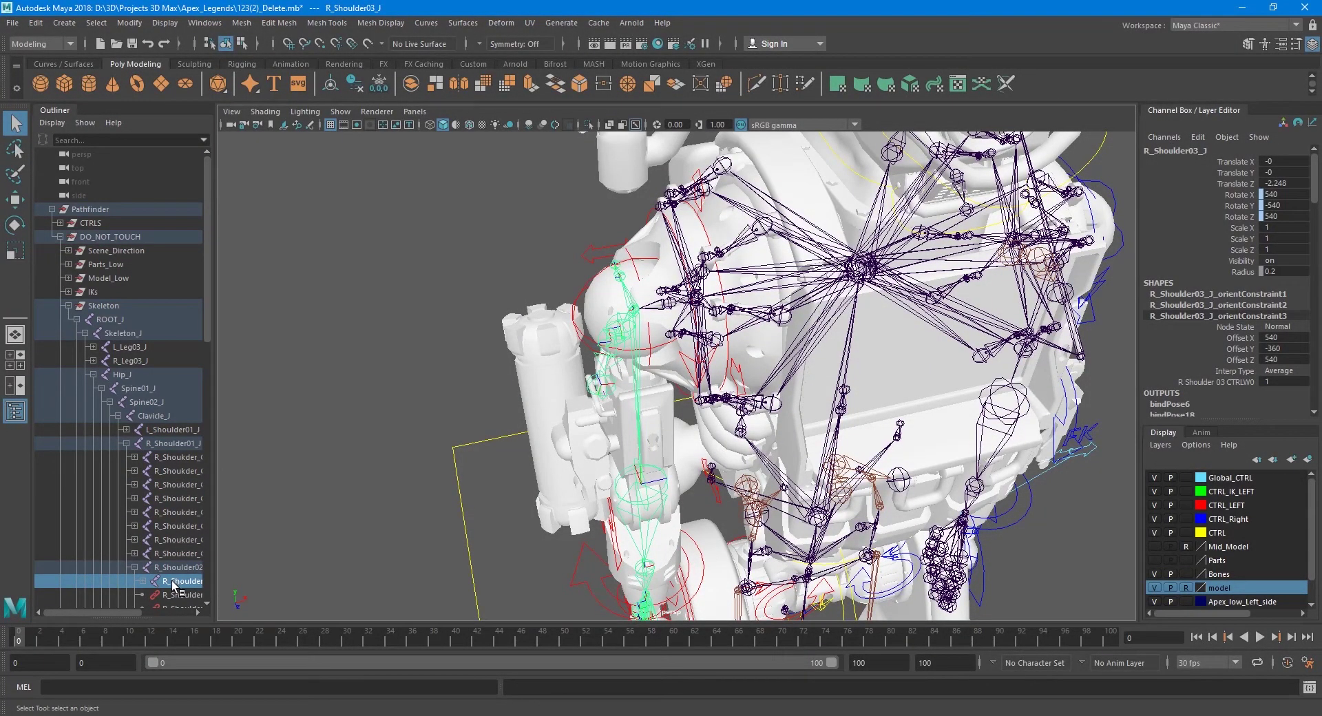
- Drag R_Shoulder03_J out to world level and collapse the Pathfinder hierarchy
{"action": "mouse_move", "coordinate": [173, 586]}
{"action": "middle_mouse_down"}
{"action": "mouse_move", "coordinate": [160, 328]}
{"action": "mouse_move", "coordinate": [119, 222]}
{"action": "middle_mouse_up"}
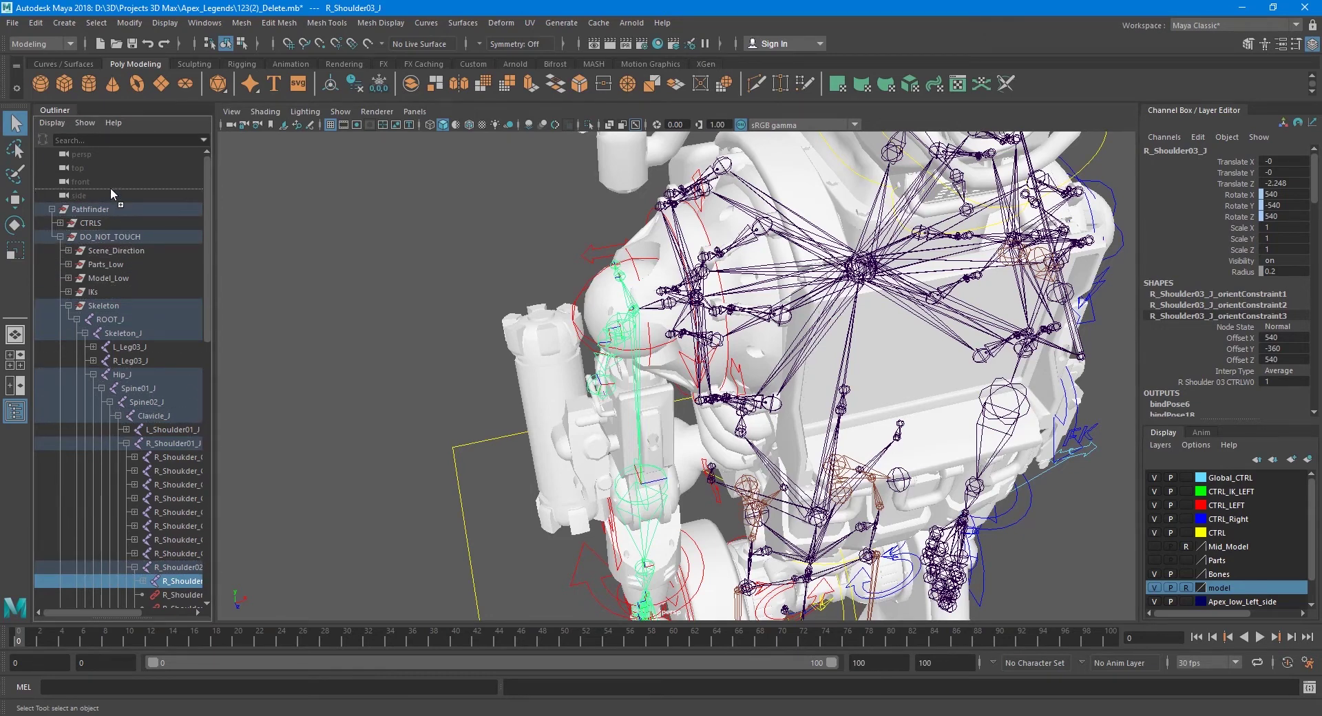
{"action": "middle_click_drag", "start_coordinate": [110, 187], "coordinate": [109, 187]}
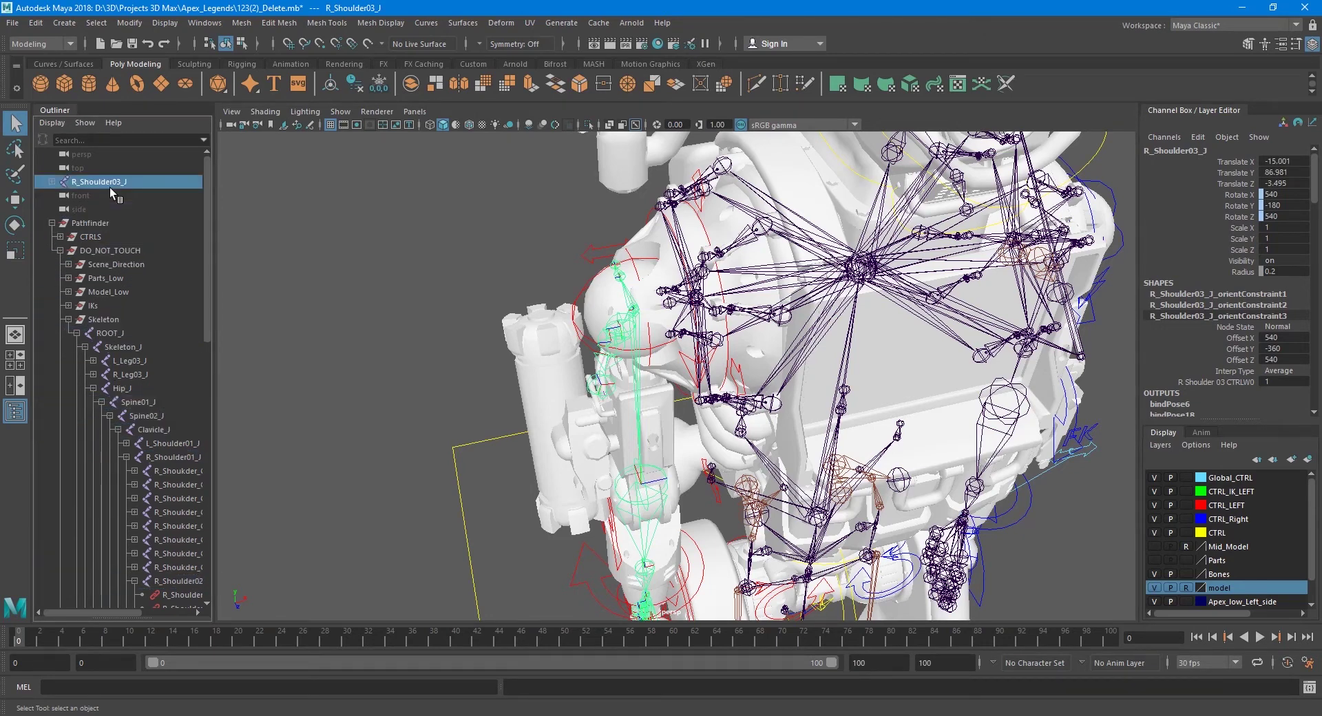
{"action": "middle_click_drag", "start_coordinate": [432, 341], "coordinate": [480, 386], "text": "alt"}
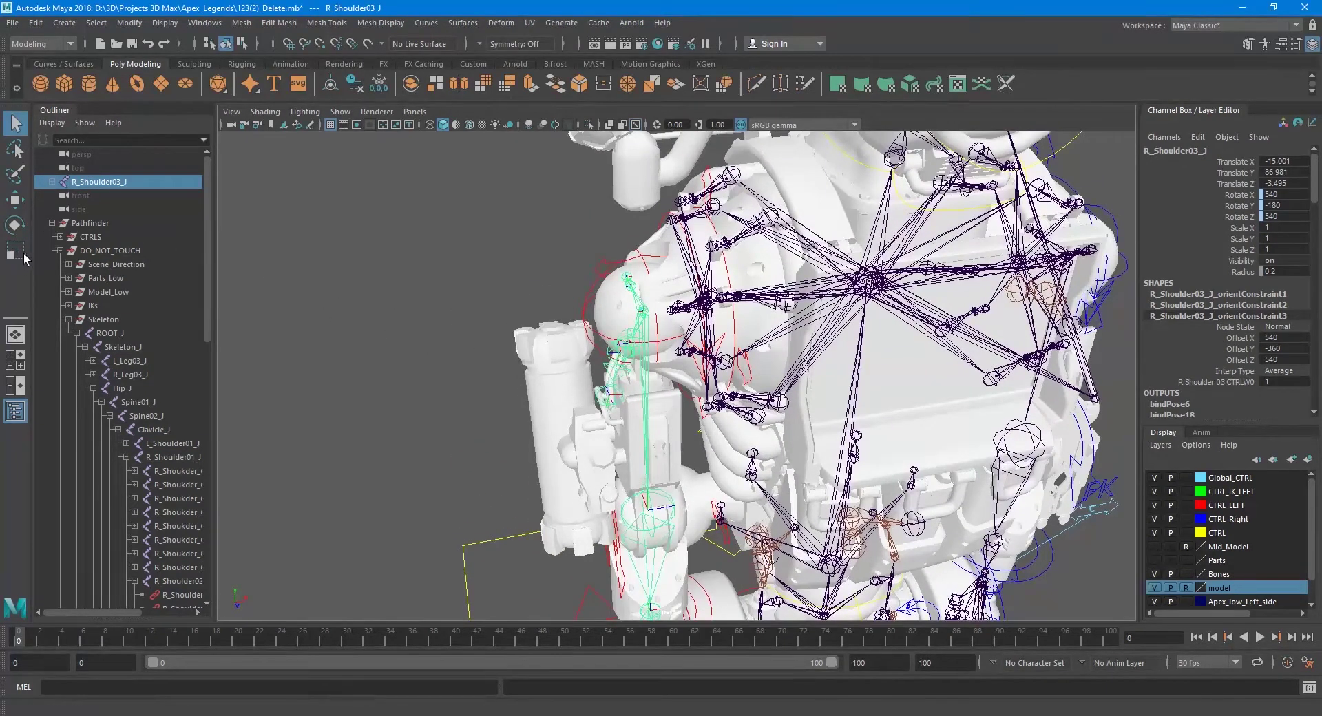
{"action": "left_click", "coordinate": [52, 223]}
{"action": "middle_click_drag", "start_coordinate": [627, 408], "coordinate": [696, 407], "text": "alt"}
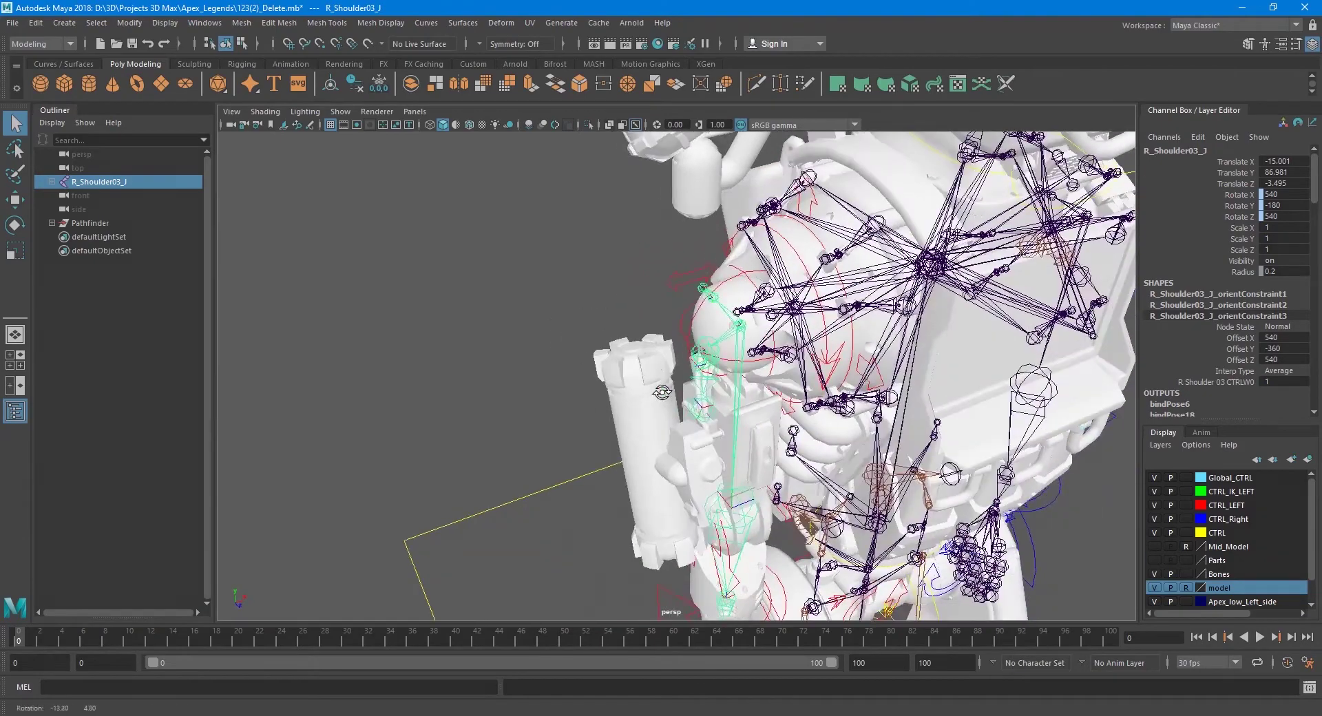
{"action": "mouse_move", "coordinate": [696, 408]}
{"action": "left_mouse_down", "text": "alt"}
{"action": "mouse_move", "coordinate": [654, 342]}
{"action": "mouse_move", "coordinate": [630, 342]}
{"action": "left_mouse_up", "text": "alt"}
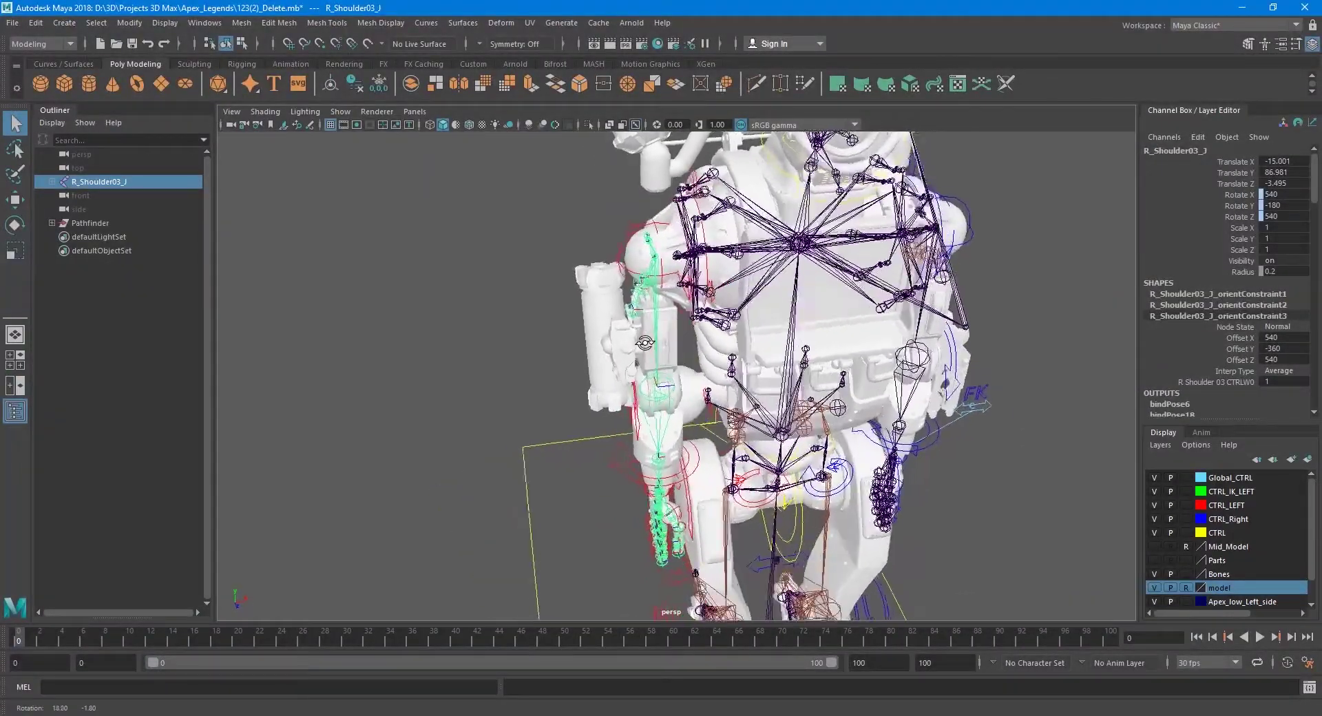
{"action": "scroll", "coordinate": [631, 343], "scroll_direction": "up", "scroll_amount": 5}
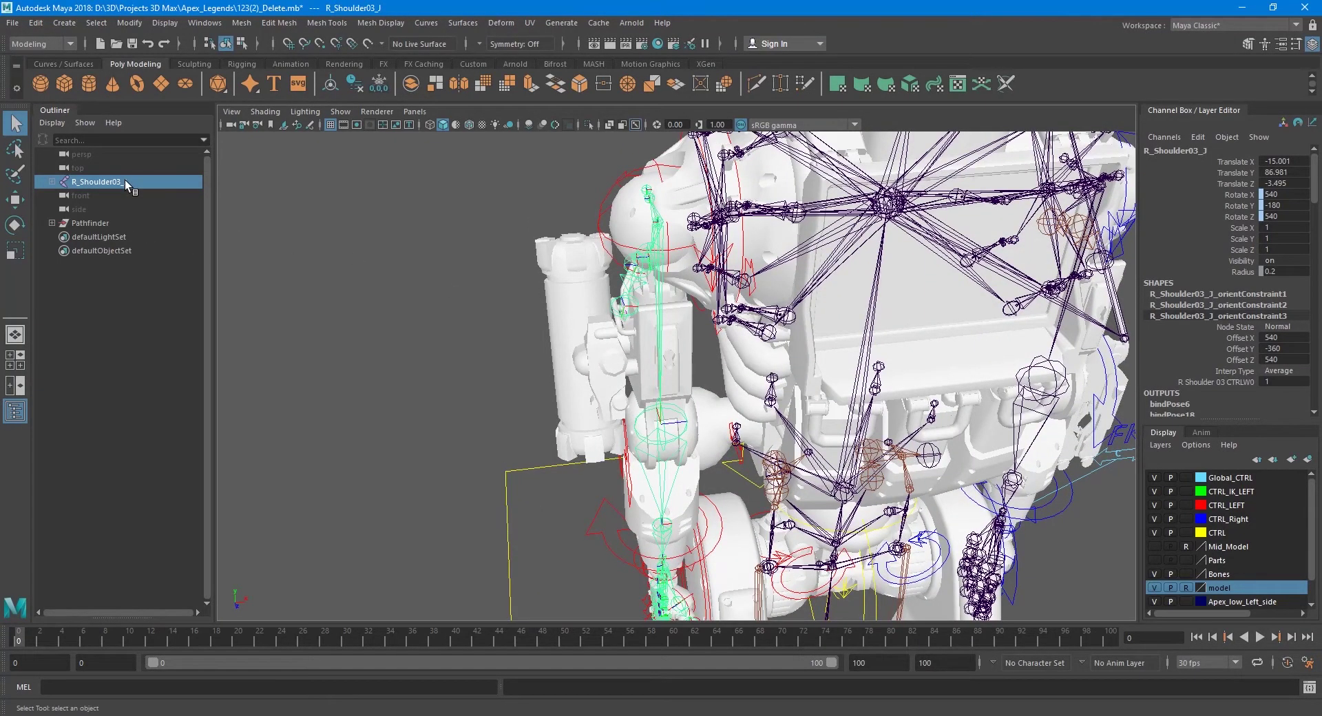
- Duplicate R_Shoulder03_J and delete the copy's thumb orient constraints
{"action": "key", "text": "ctrl+d"}
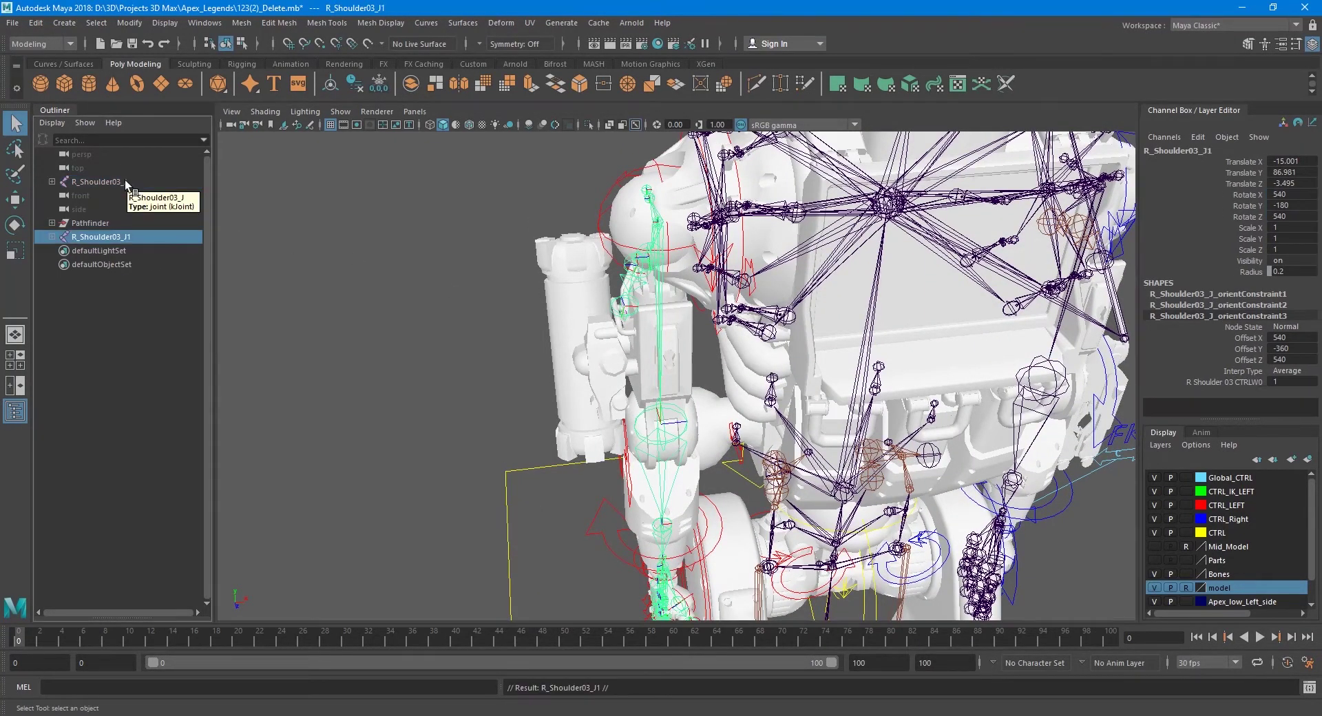
{"action": "left_click", "coordinate": [53, 236]}
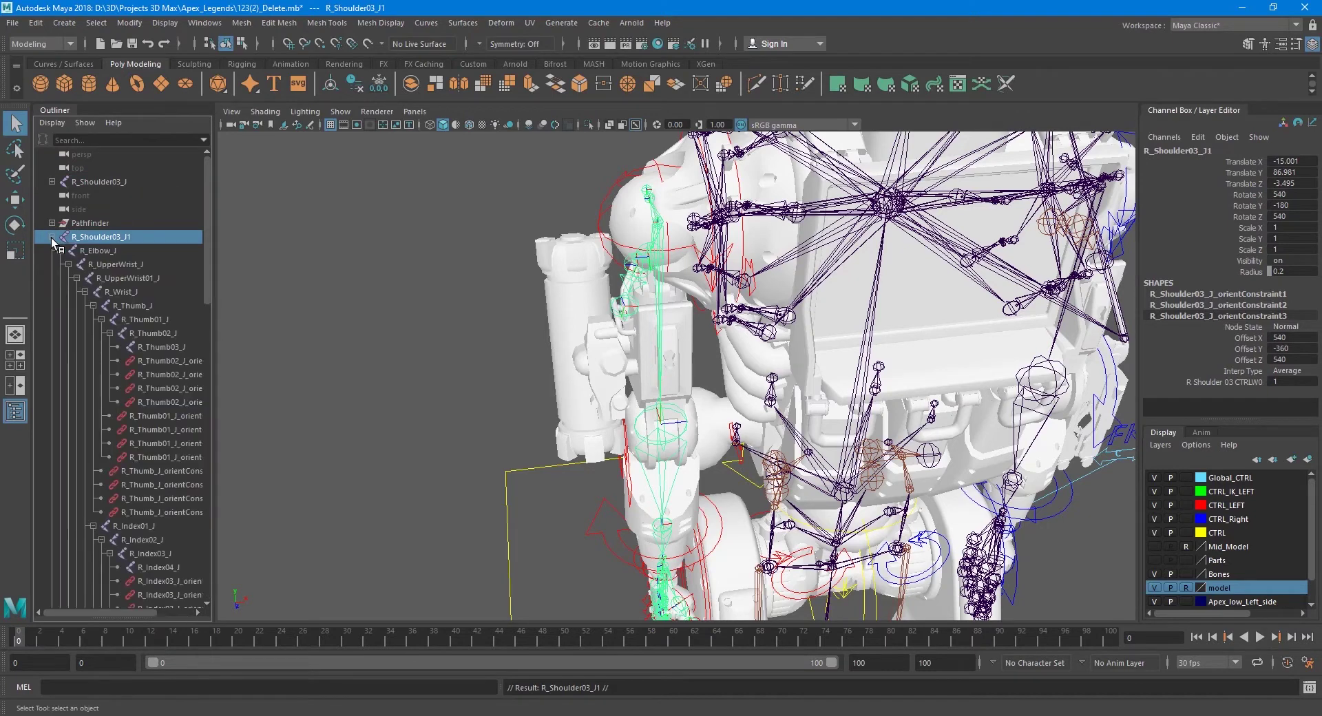
{"action": "left_click", "coordinate": [157, 362]}
{"action": "left_click", "coordinate": [164, 513], "text": "shift"}
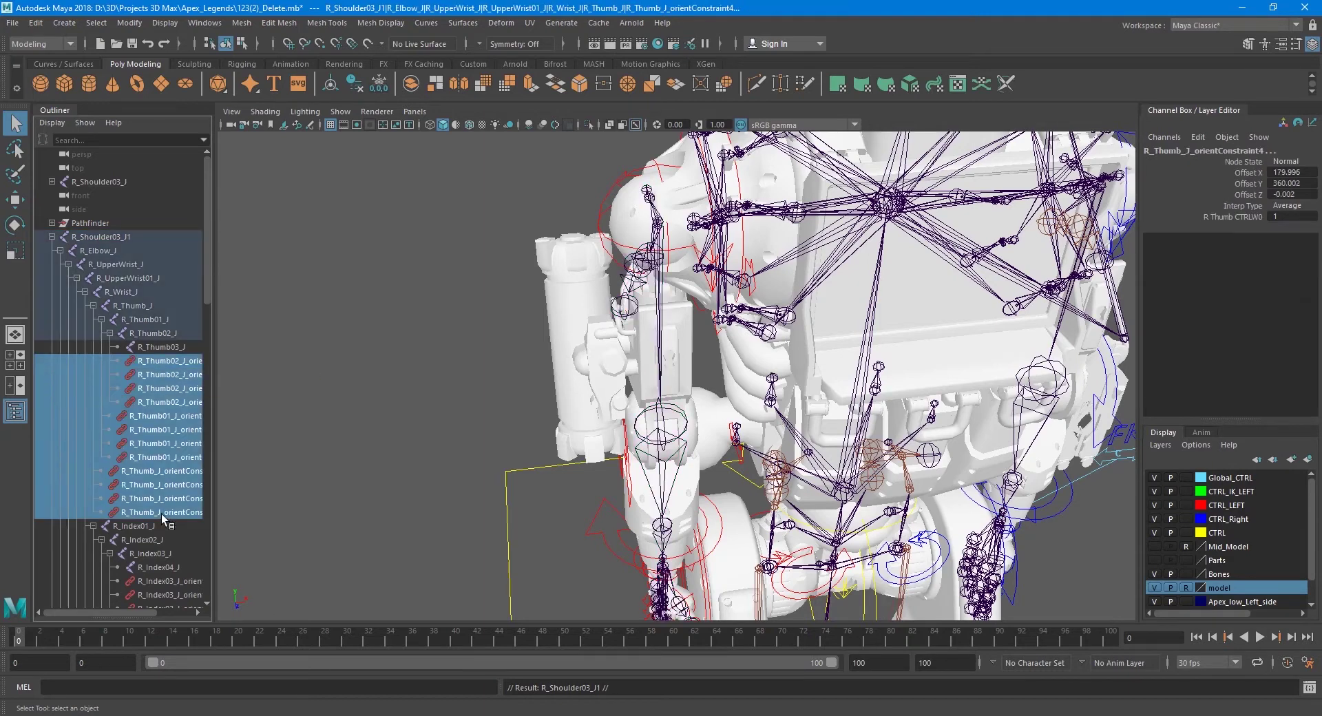
{"action": "key", "text": "Delete"}
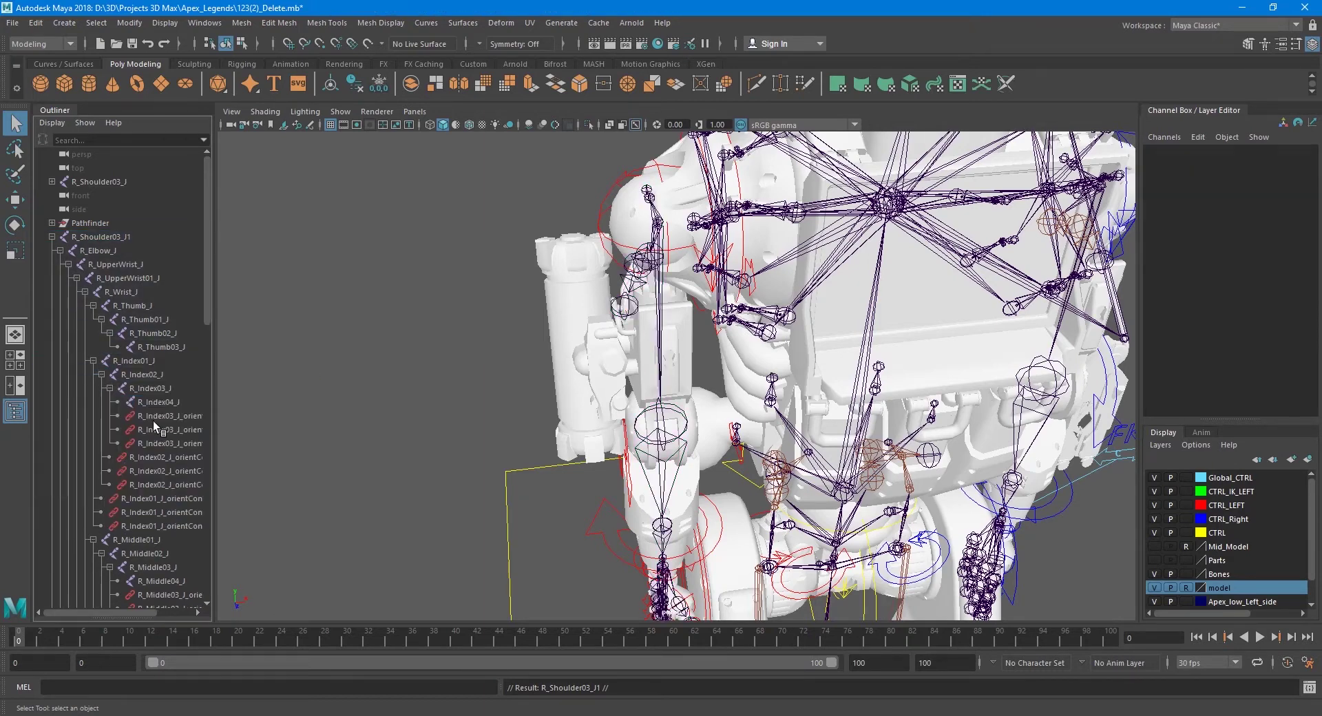
- Delete the copy's index finger orient constraints and select R_Shoulder03_J1
{"action": "left_click", "coordinate": [152, 420]}
{"action": "left_click", "coordinate": [175, 525], "text": "shift"}
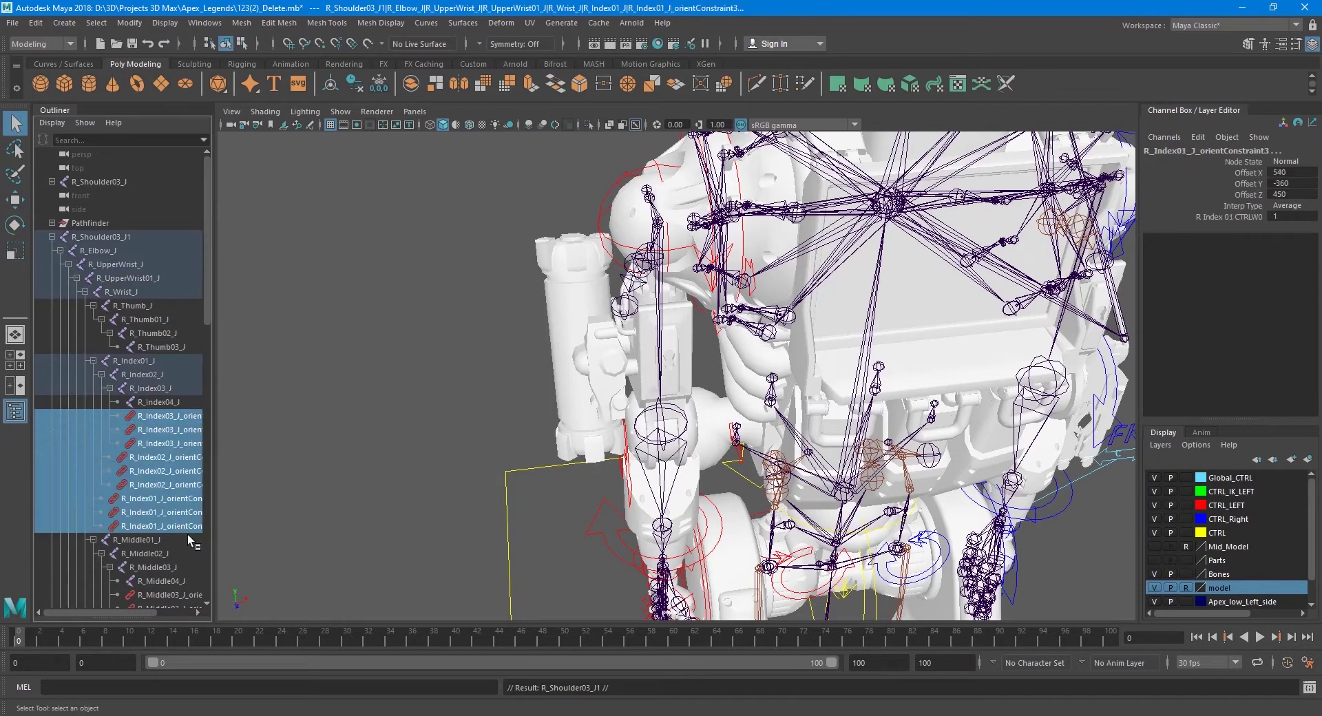
{"action": "key", "text": "Delete"}
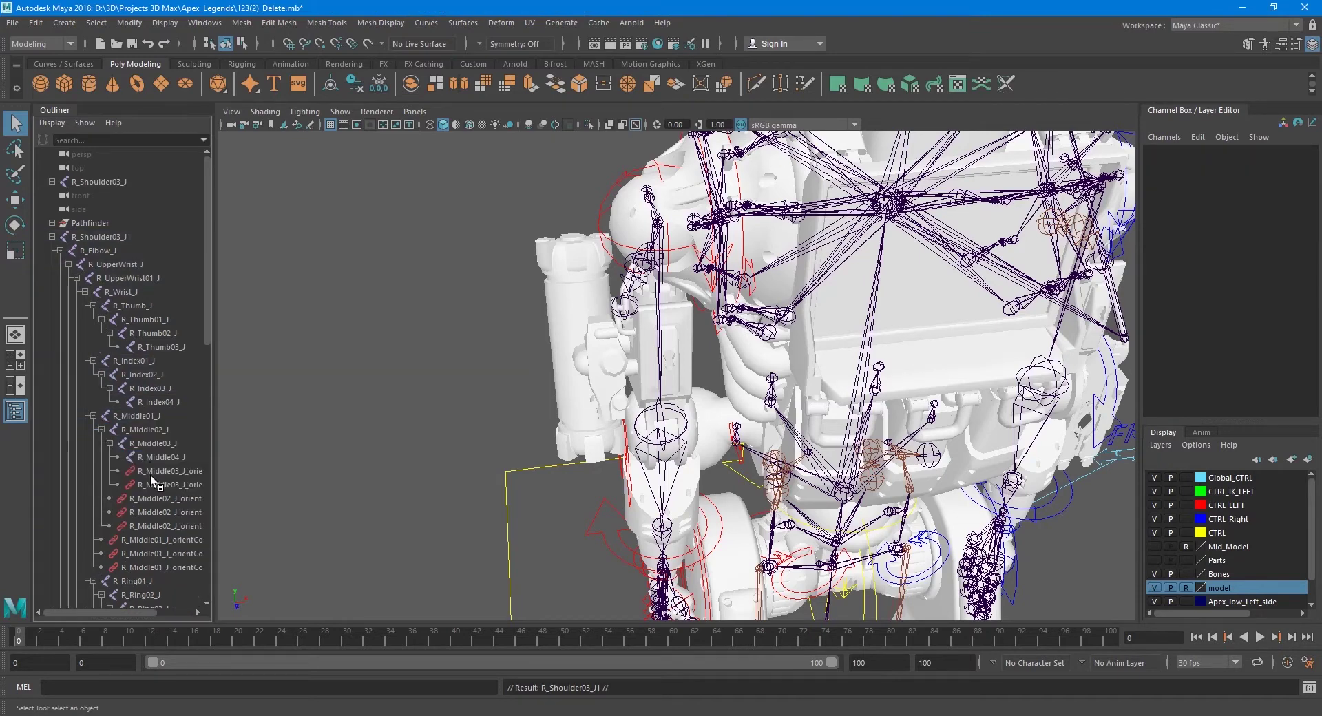
{"action": "left_click", "coordinate": [69, 263]}
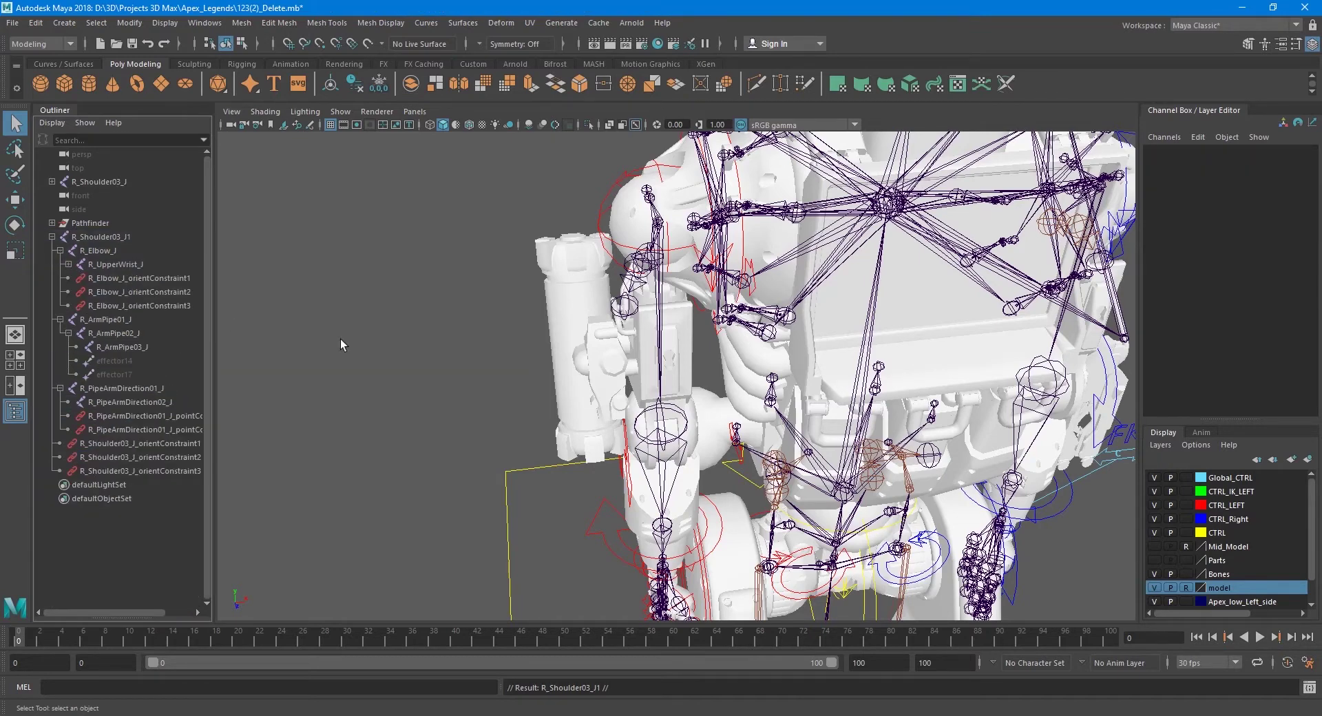
{"action": "left_click", "coordinate": [102, 241]}
- Move R_ArmPipe01_J out of the R_Shoulder03_J1 chain to world level
{"action": "mouse_move", "coordinate": [364, 314]}
{"action": "left_mouse_down", "text": "alt"}
{"action": "mouse_move", "coordinate": [660, 295]}
{"action": "mouse_move", "coordinate": [654, 273]}
{"action": "left_mouse_up", "text": "alt"}
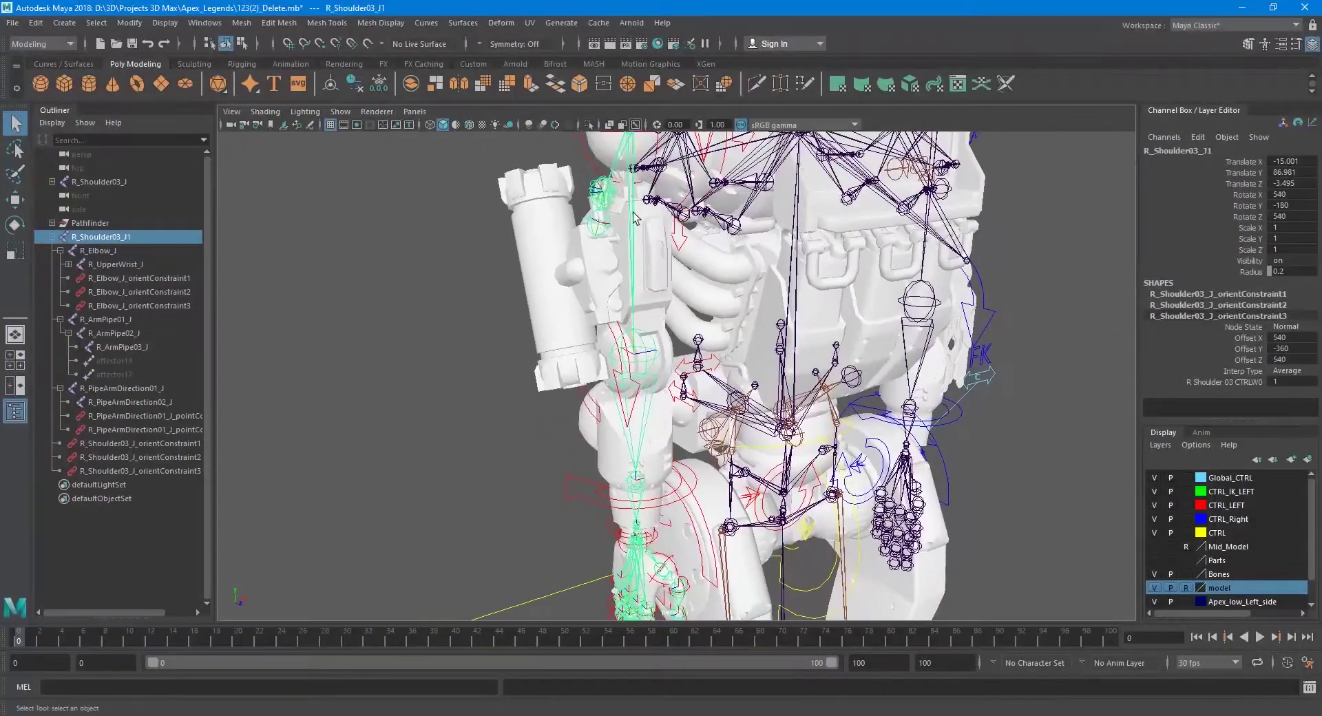
{"action": "scroll", "coordinate": [654, 273], "scroll_direction": "up", "scroll_amount": 5}
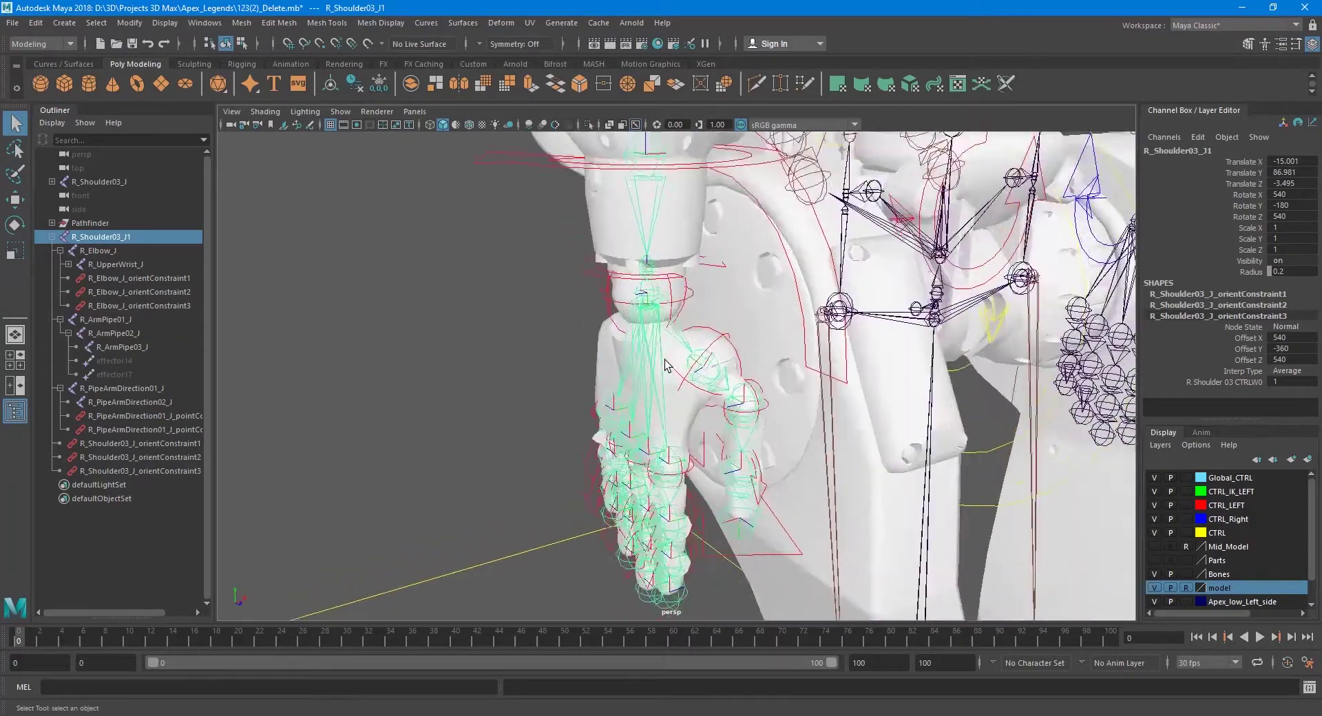
{"action": "left_click_drag", "start_coordinate": [654, 289], "coordinate": [703, 310], "text": "alt"}
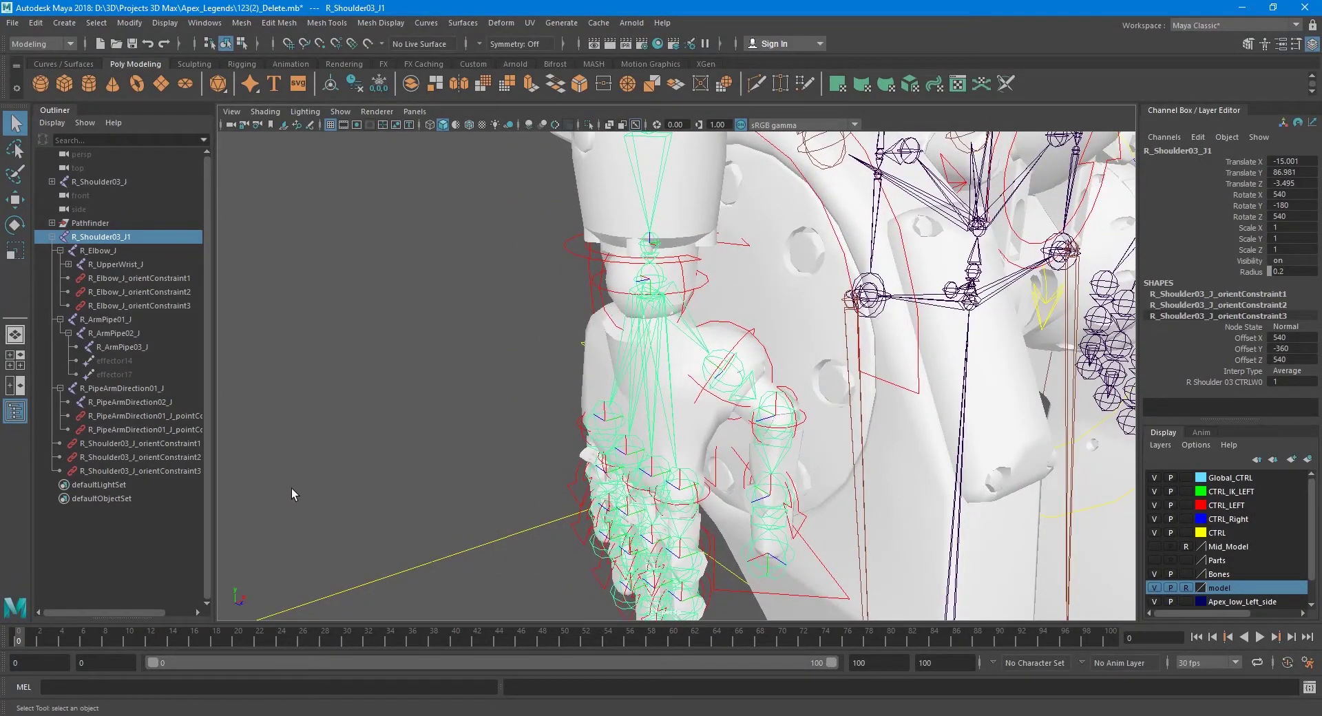
{"action": "left_click", "coordinate": [106, 265]}
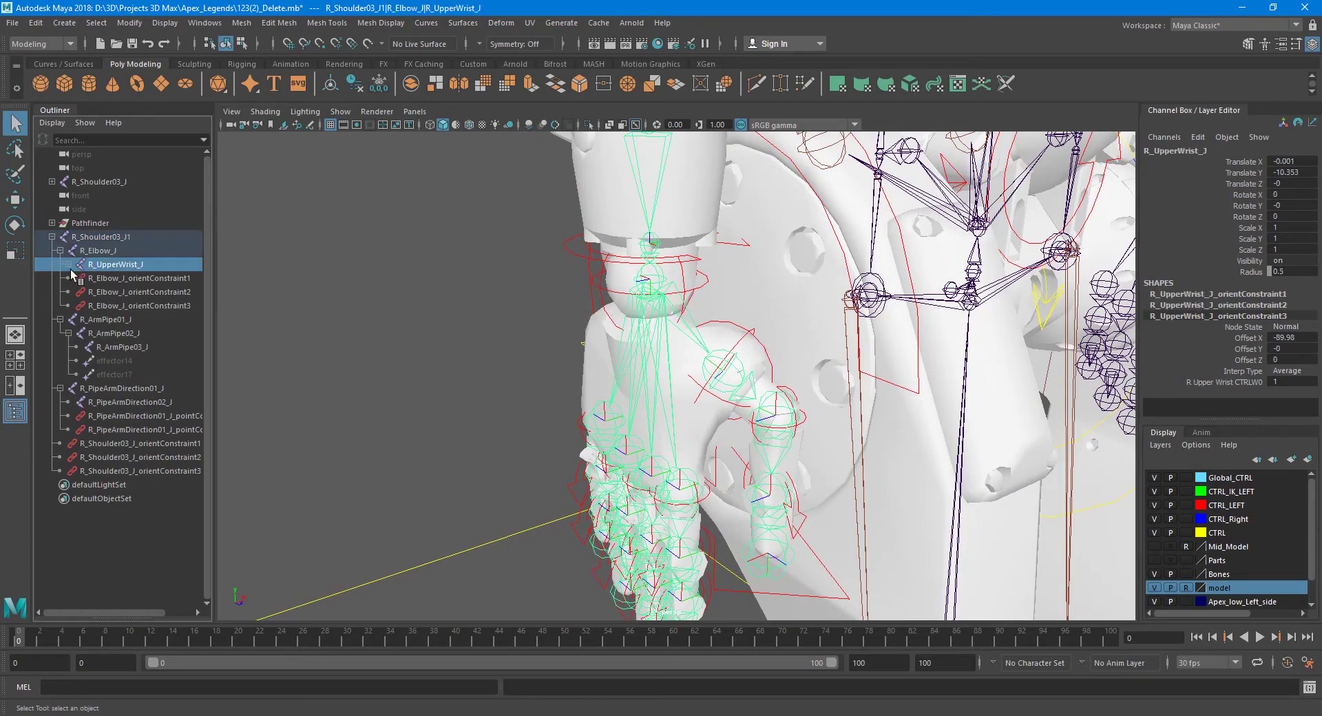
{"action": "left_click", "coordinate": [105, 321]}
{"action": "mouse_move", "coordinate": [525, 420]}
{"action": "left_mouse_down", "text": "alt"}
{"action": "mouse_move", "coordinate": [650, 455]}
{"action": "mouse_move", "coordinate": [631, 362]}
{"action": "mouse_move", "coordinate": [403, 376]}
{"action": "left_mouse_up", "text": "alt"}
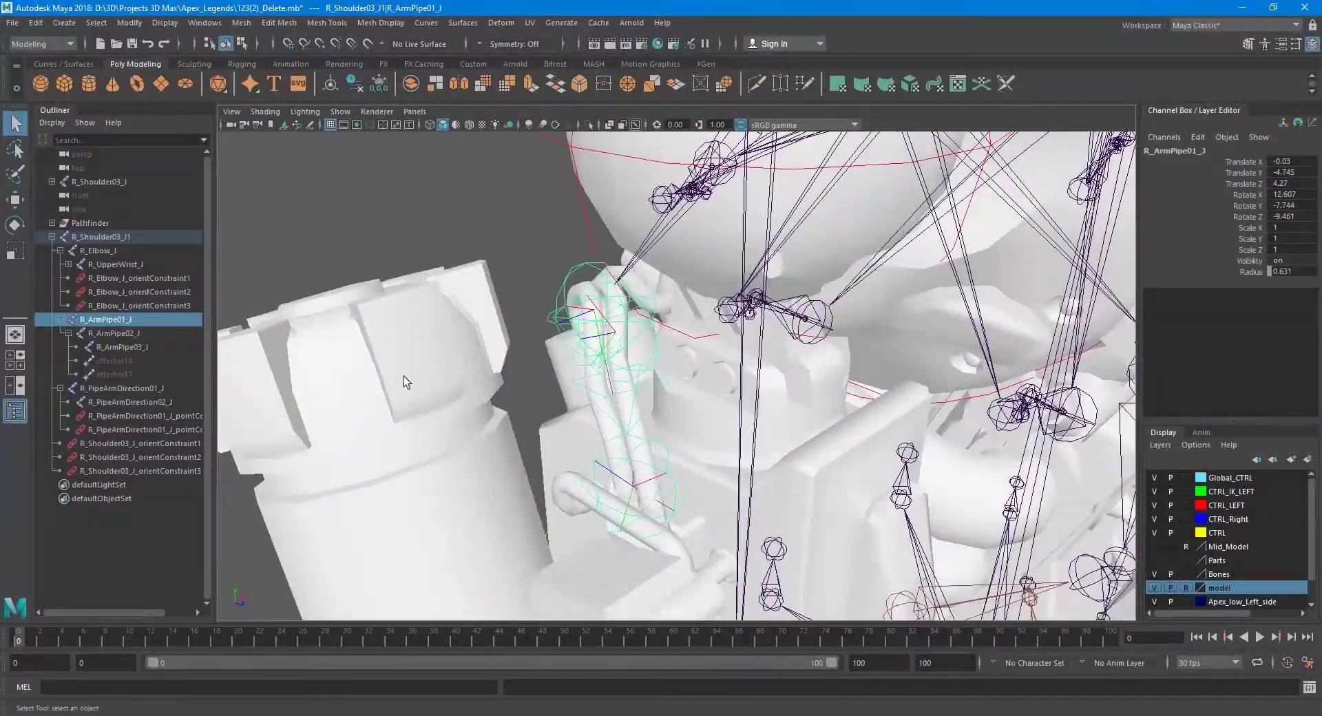
{"action": "left_click", "coordinate": [60, 321]}
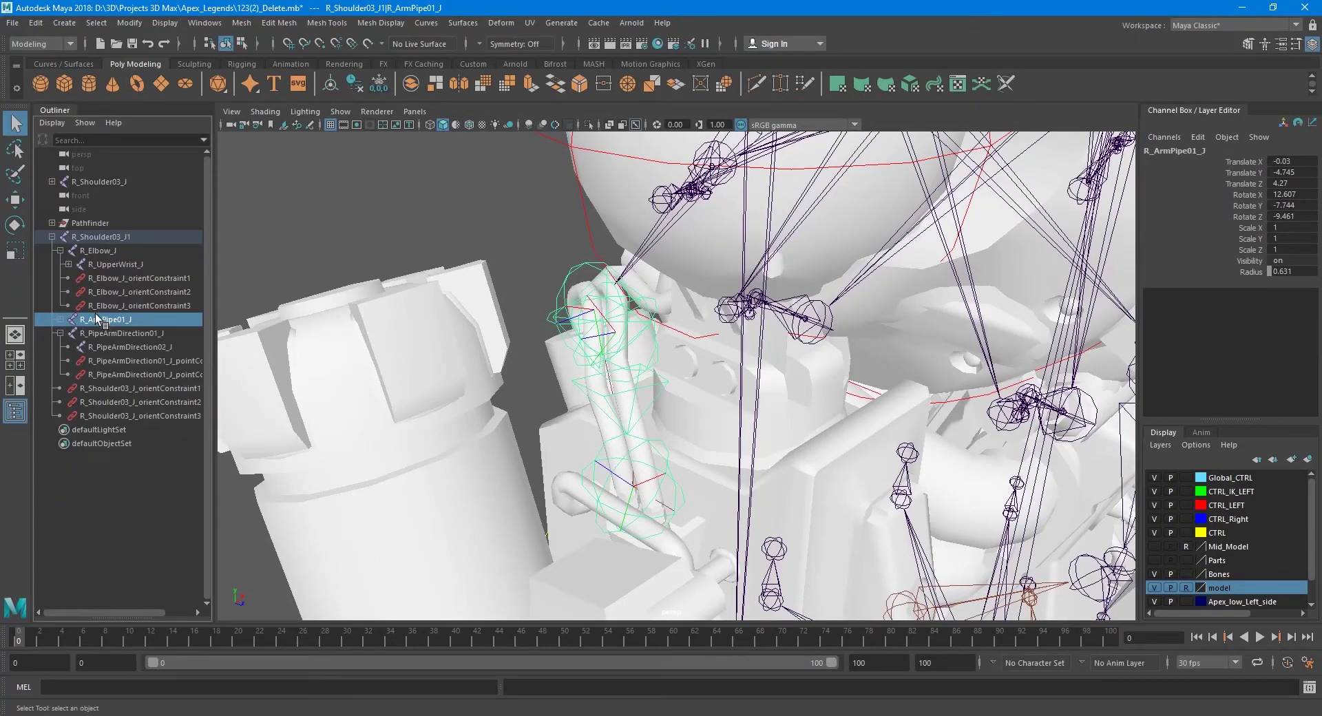
{"action": "left_click_drag", "start_coordinate": [95, 312], "coordinate": [109, 164]}
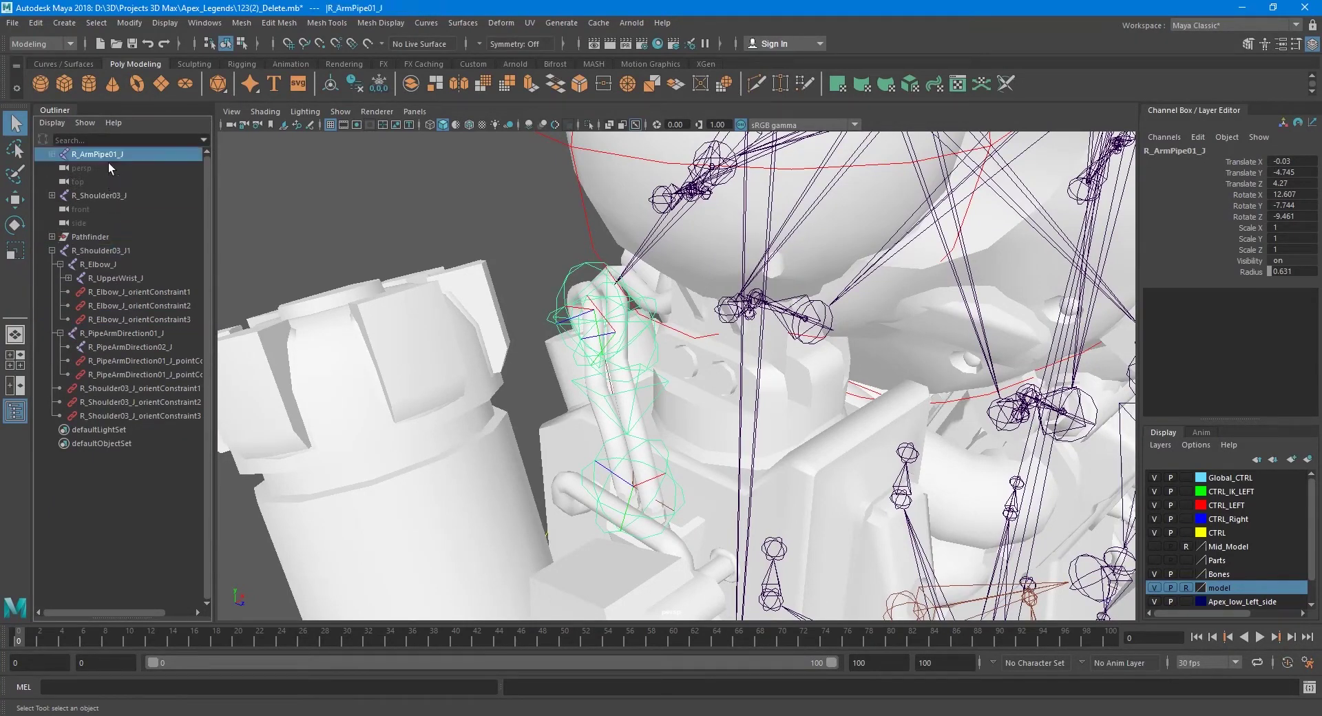
- Delete the pipe point constraints and the Shoulder03 orient constraints
{"action": "left_click_drag", "start_coordinate": [673, 363], "coordinate": [589, 342], "text": "alt"}
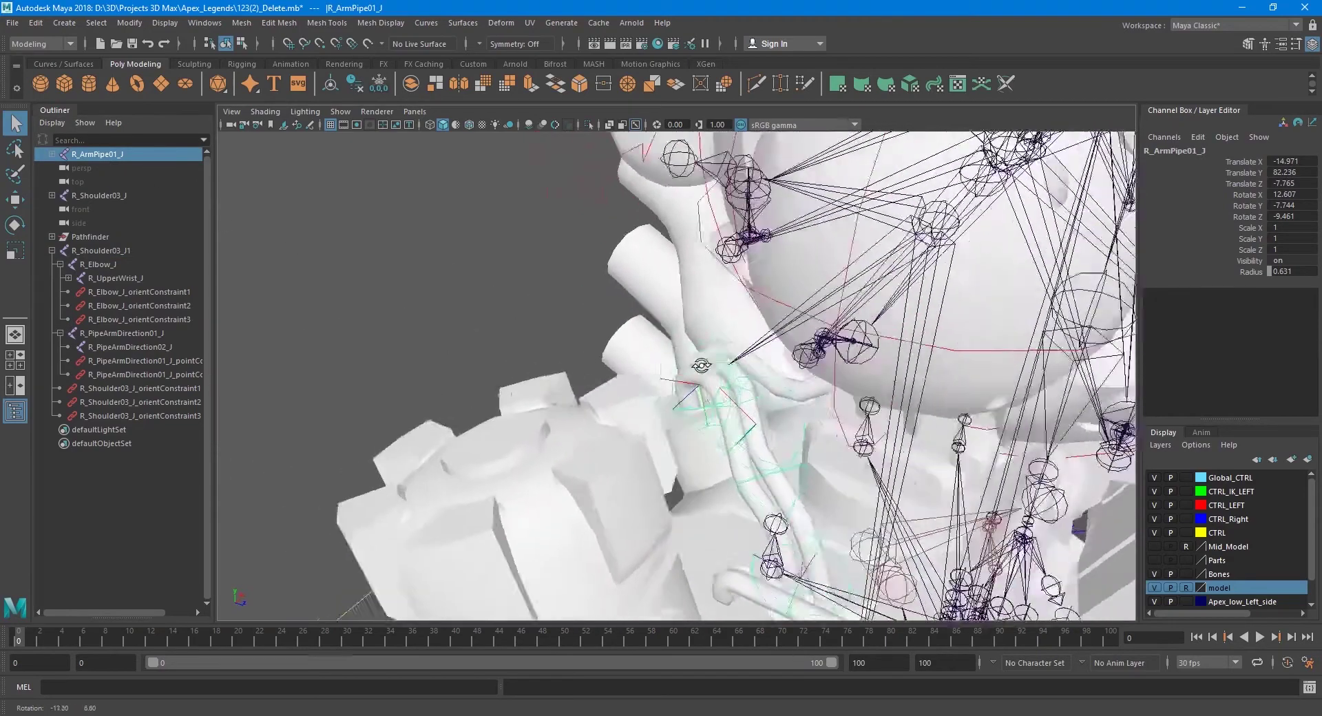
{"action": "left_click", "coordinate": [589, 342]}
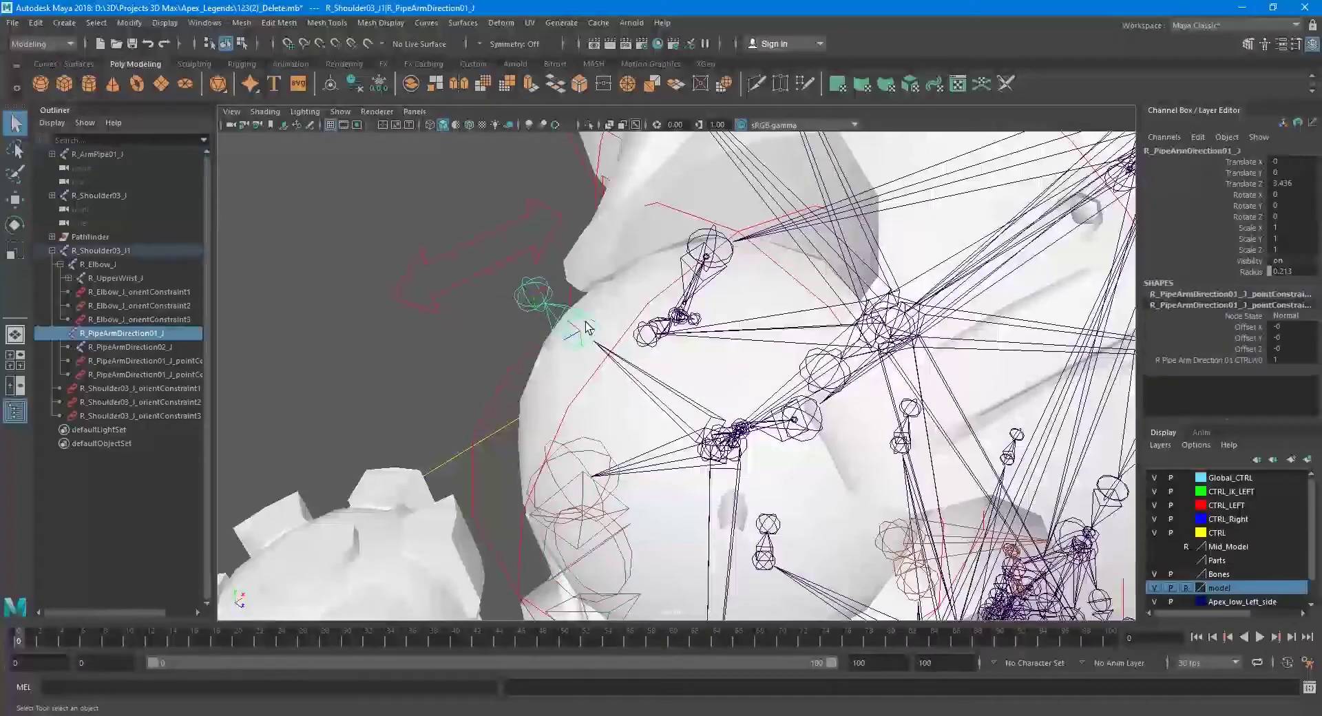
{"action": "left_click", "coordinate": [104, 361]}
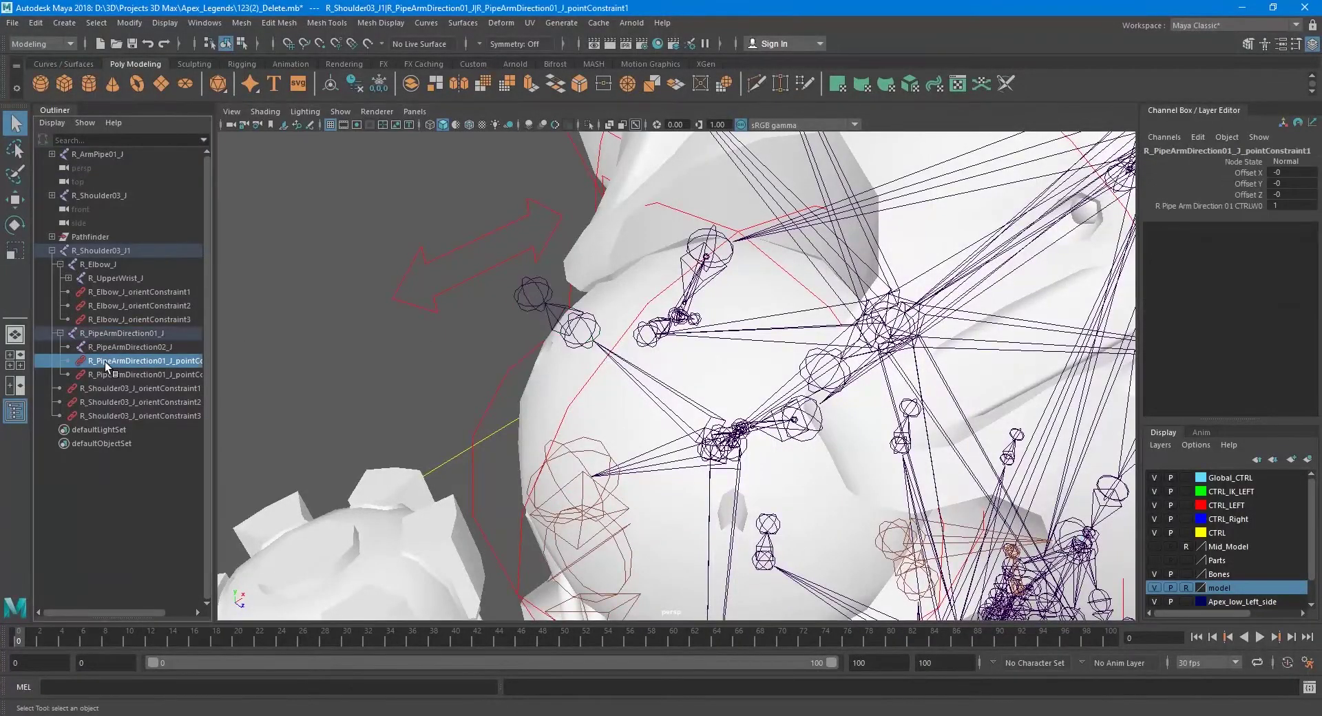
{"action": "left_click", "coordinate": [122, 411], "text": "shift"}
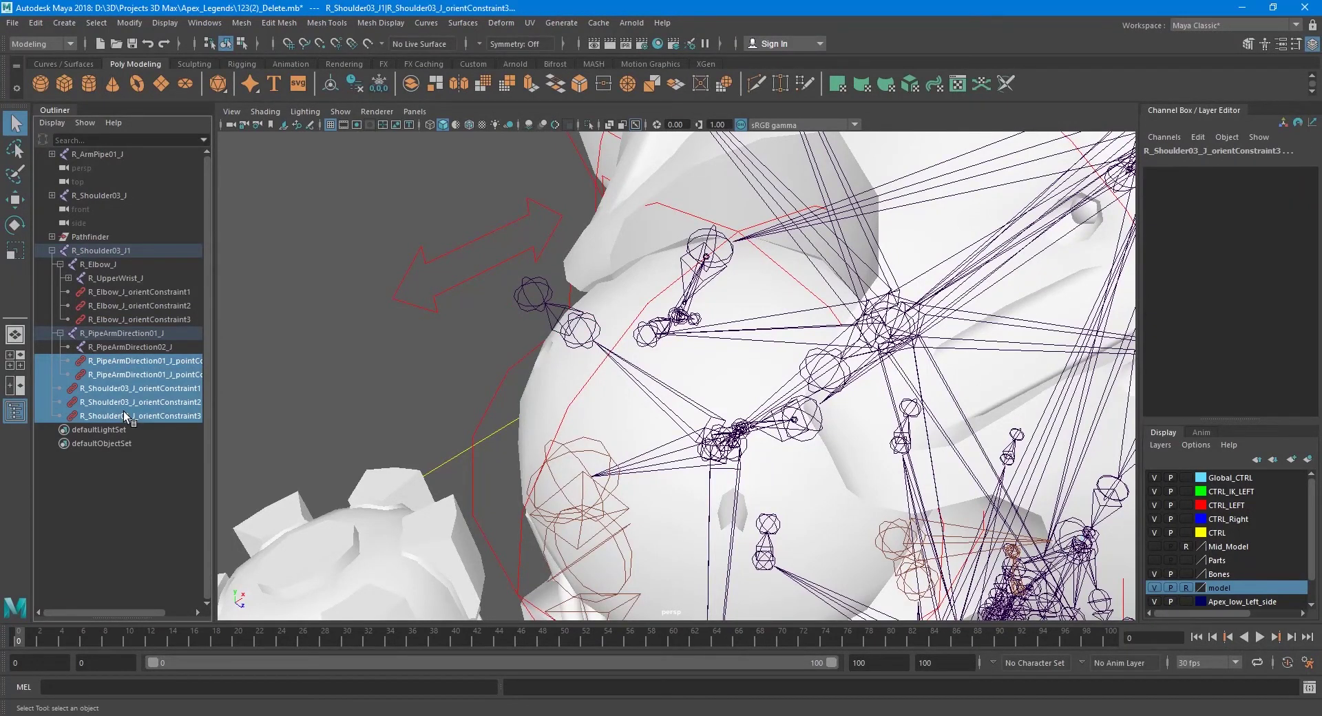
{"action": "key", "text": "Delete"}
- Unparent R_PipeArmDirection01_J to the scene root
{"action": "left_click", "coordinate": [88, 334]}
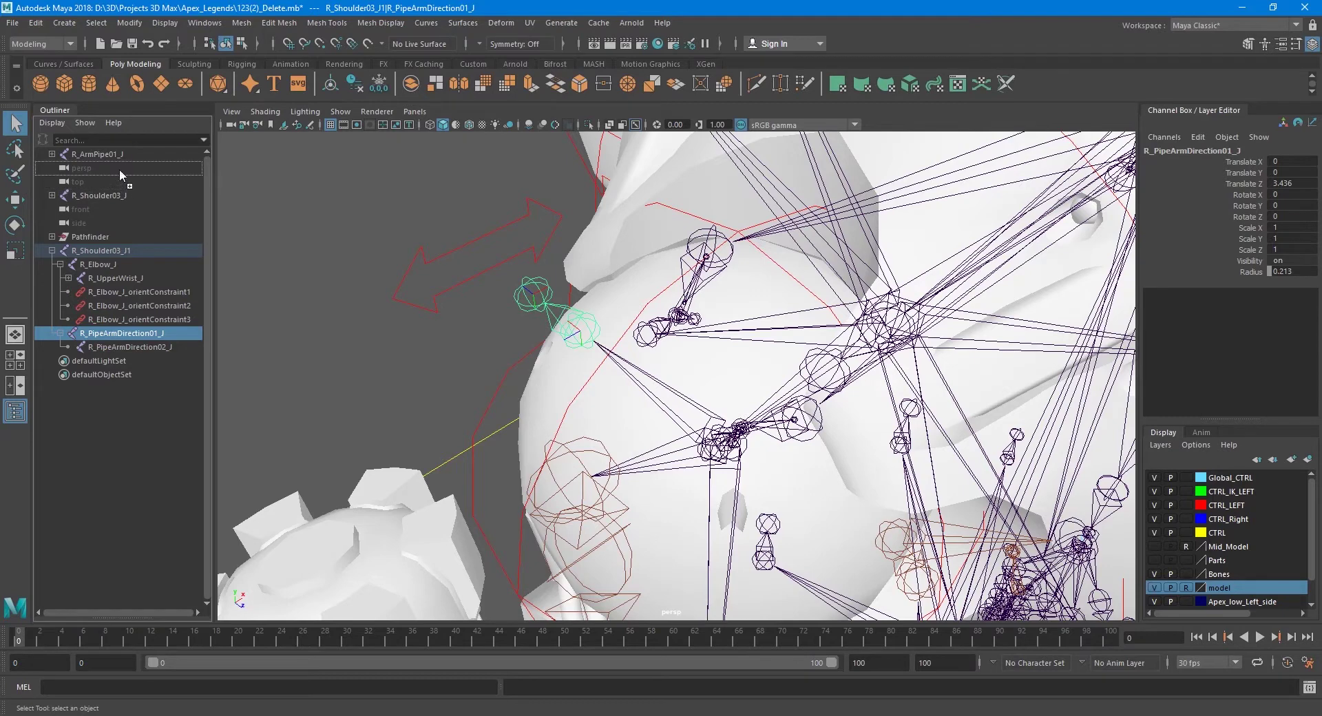
{"action": "left_click_drag", "start_coordinate": [119, 182], "coordinate": [119, 160]}
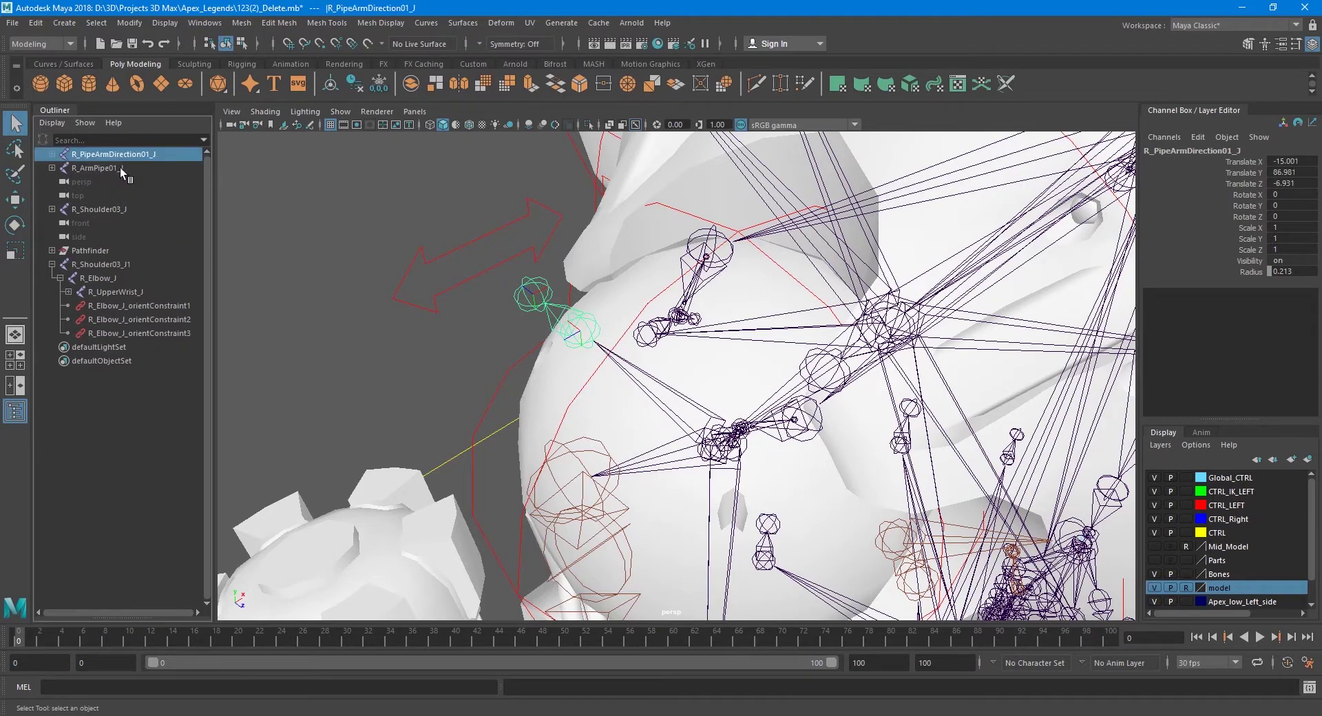
{"action": "left_click", "coordinate": [53, 168]}
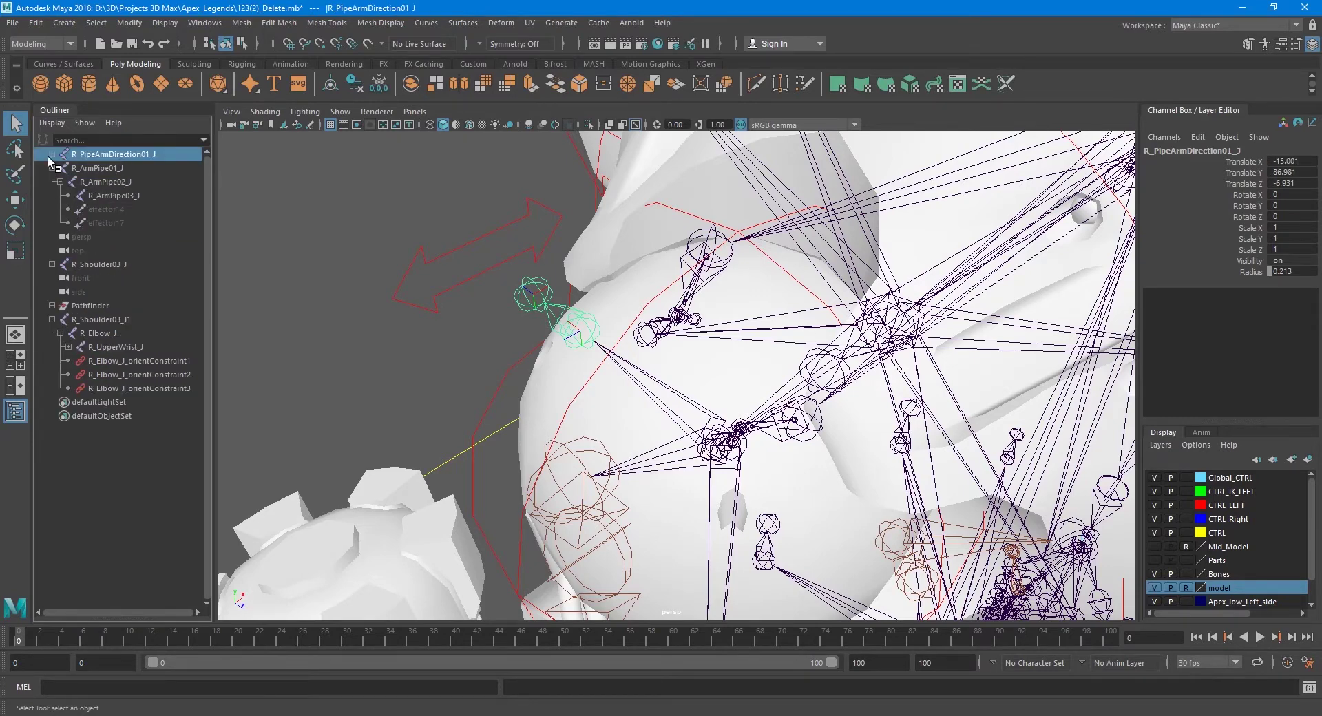
{"action": "left_click", "coordinate": [48, 154]}
{"action": "left_click", "coordinate": [48, 153]}
- Inspect R_ArmPipe01_J, R_ArmPipe02_J and their effectors, framing the view on the arm
{"action": "left_click", "coordinate": [53, 168]}
{"action": "left_click", "coordinate": [52, 168]}
{"action": "left_click", "coordinate": [105, 207]}
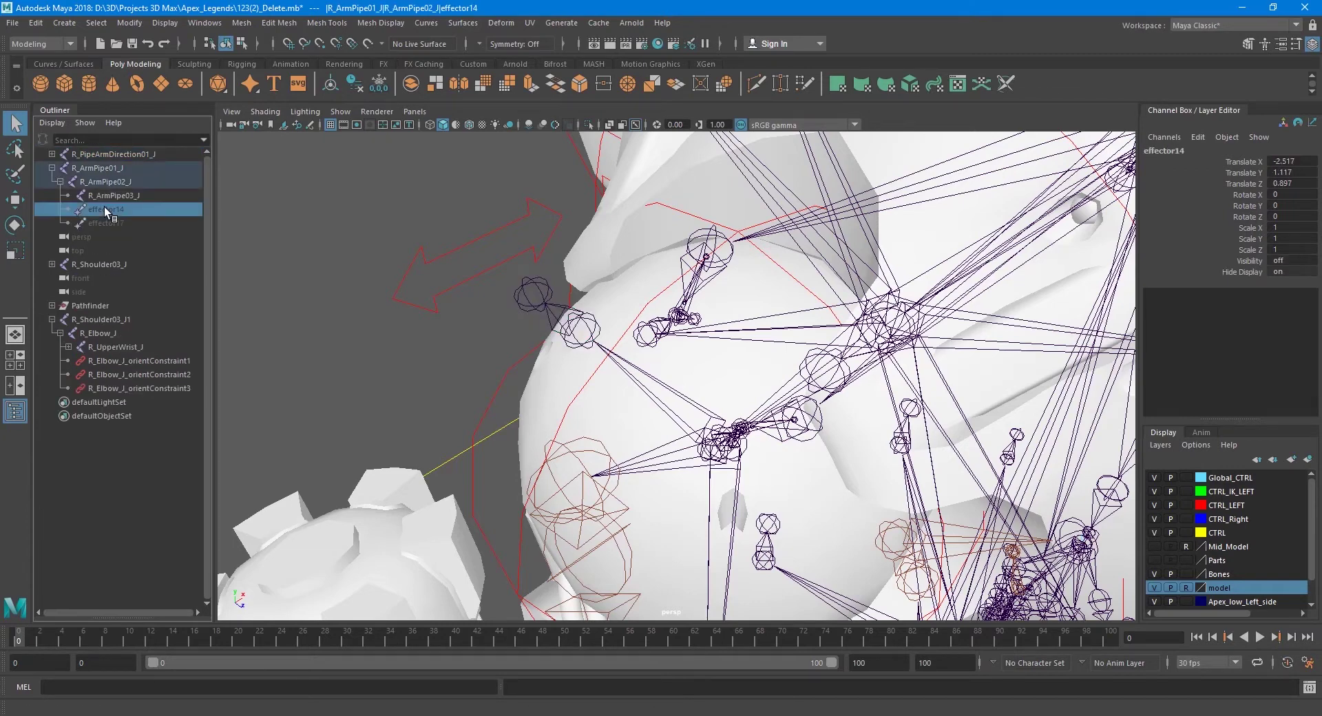
{"action": "left_click", "coordinate": [114, 220]}
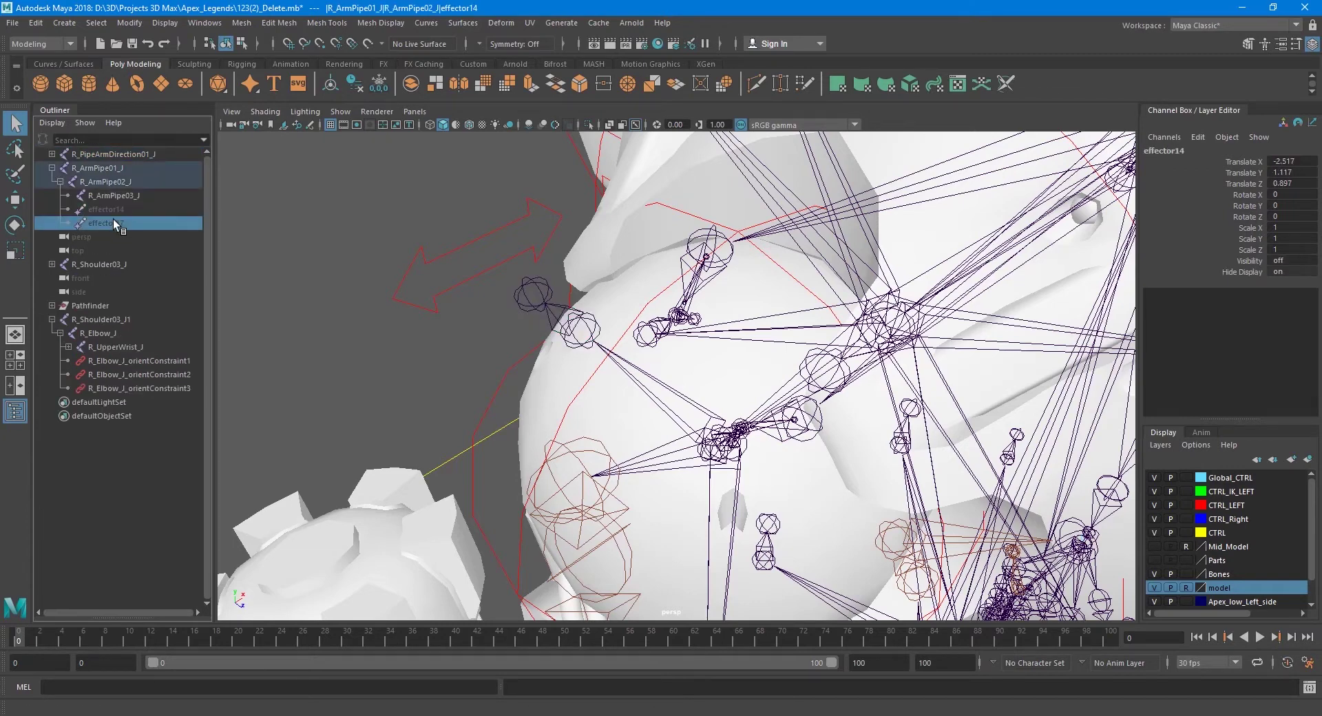
{"action": "left_click", "coordinate": [109, 182]}
{"action": "key", "text": "f"}
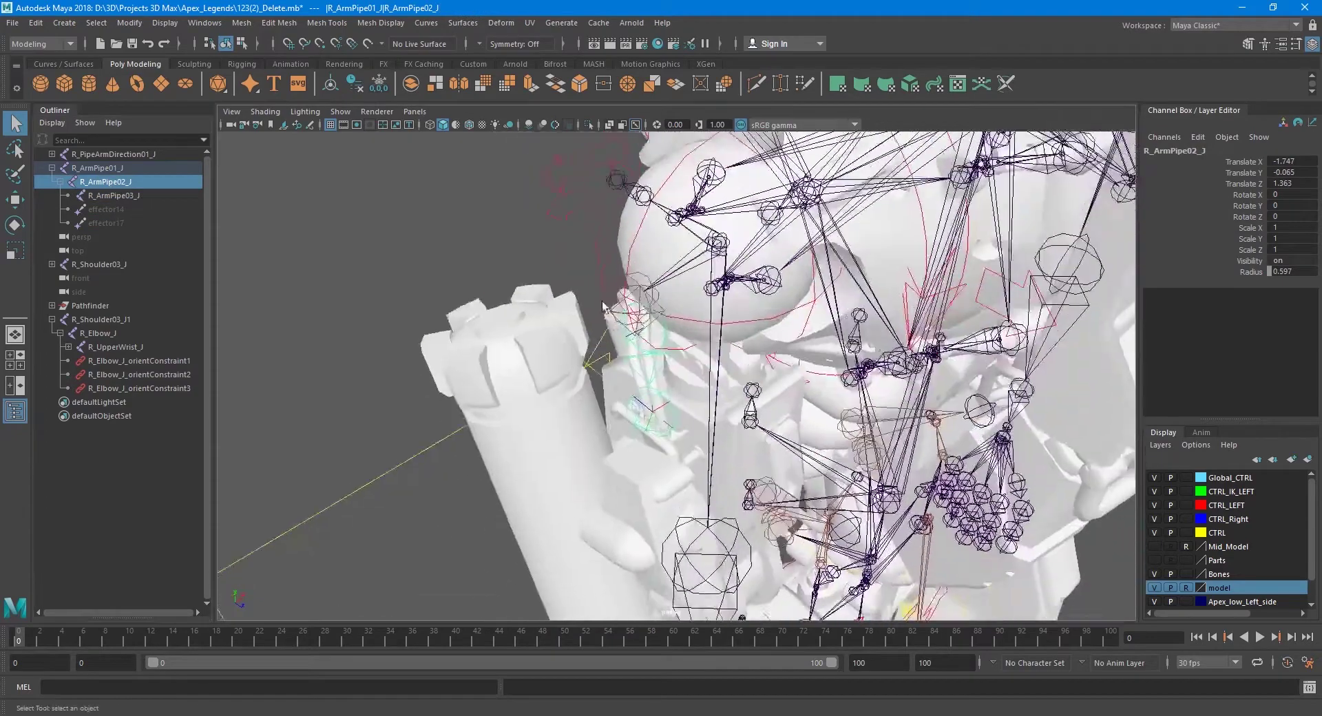
{"action": "left_click_drag", "start_coordinate": [603, 306], "coordinate": [441, 248], "text": "alt"}
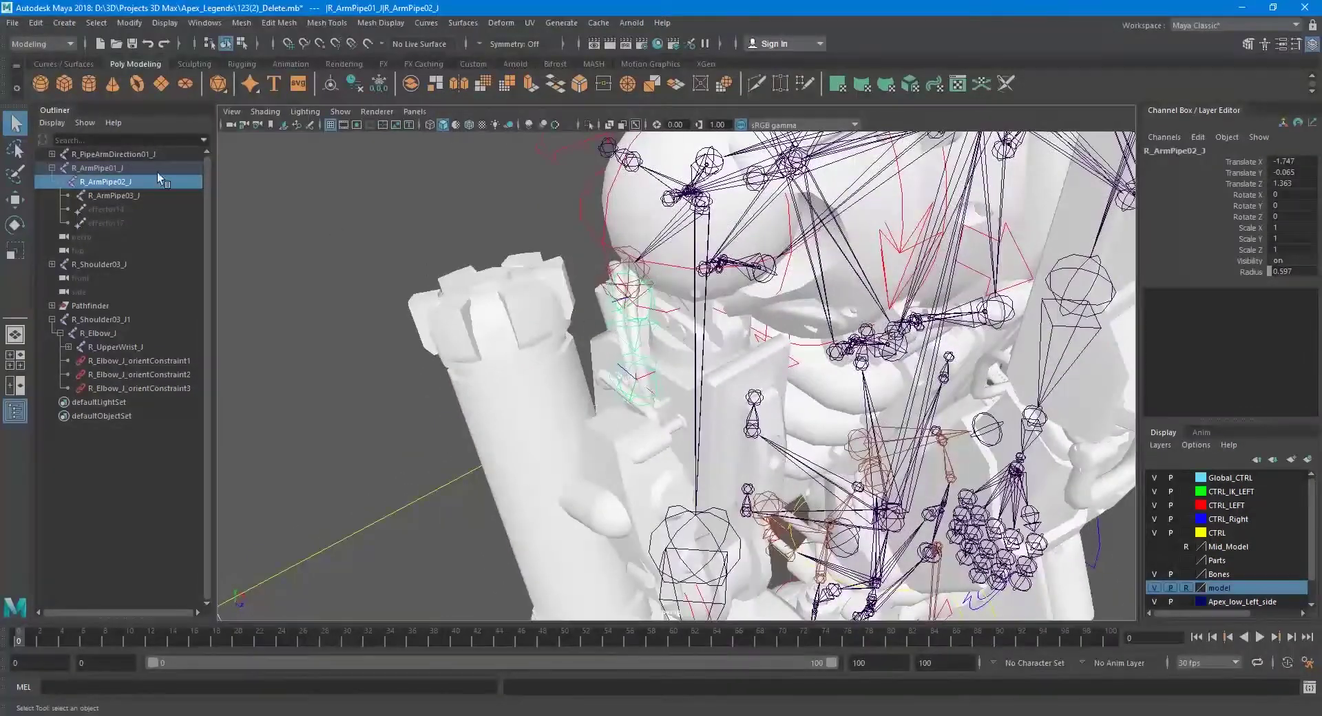
{"action": "left_click", "coordinate": [122, 167]}
{"action": "mouse_move", "coordinate": [427, 267]}
{"action": "left_mouse_down", "text": "alt"}
{"action": "mouse_move", "coordinate": [640, 361]}
{"action": "mouse_move", "coordinate": [482, 344]}
{"action": "left_mouse_up", "text": "alt"}
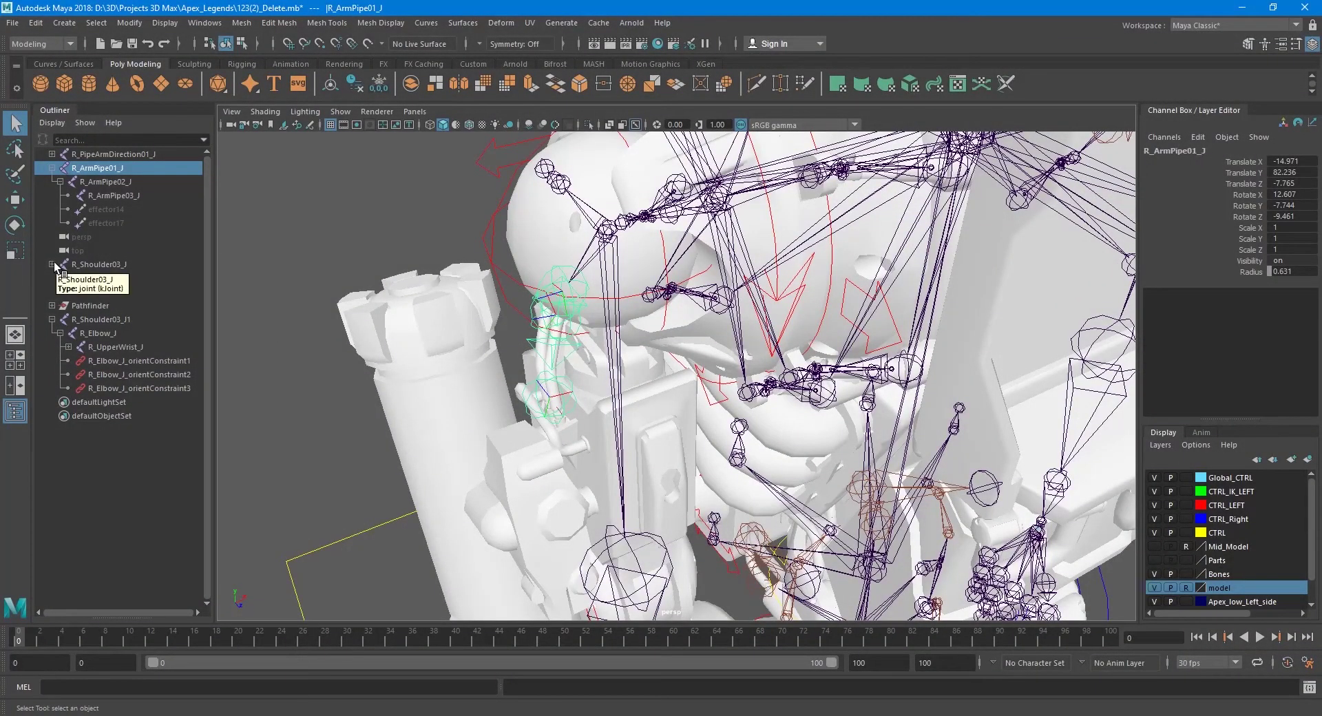
- Delete the three R_Elbow_J orient constraints in R_Shoulder03_J1
{"action": "left_click", "coordinate": [116, 346]}
{"action": "middle_click_drag", "start_coordinate": [440, 310], "coordinate": [500, 232], "text": "alt"}
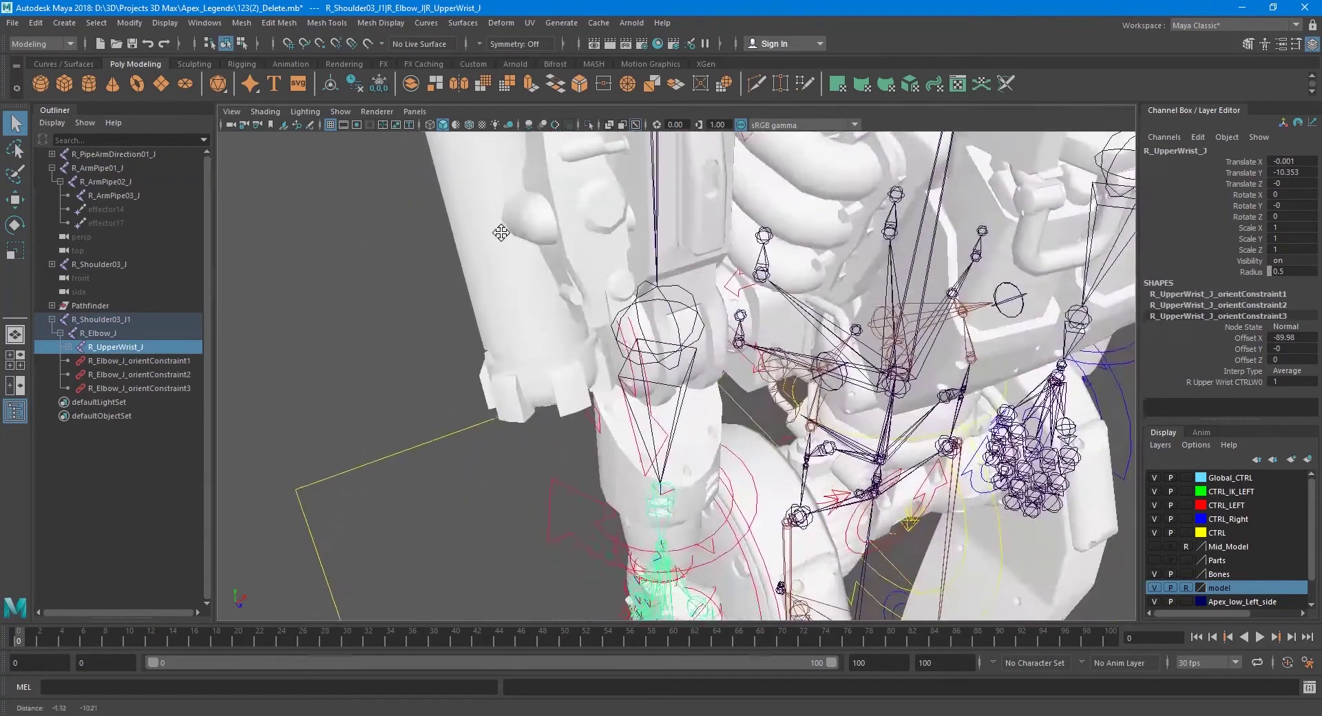
{"action": "left_click_drag", "start_coordinate": [500, 233], "coordinate": [606, 379], "text": "alt"}
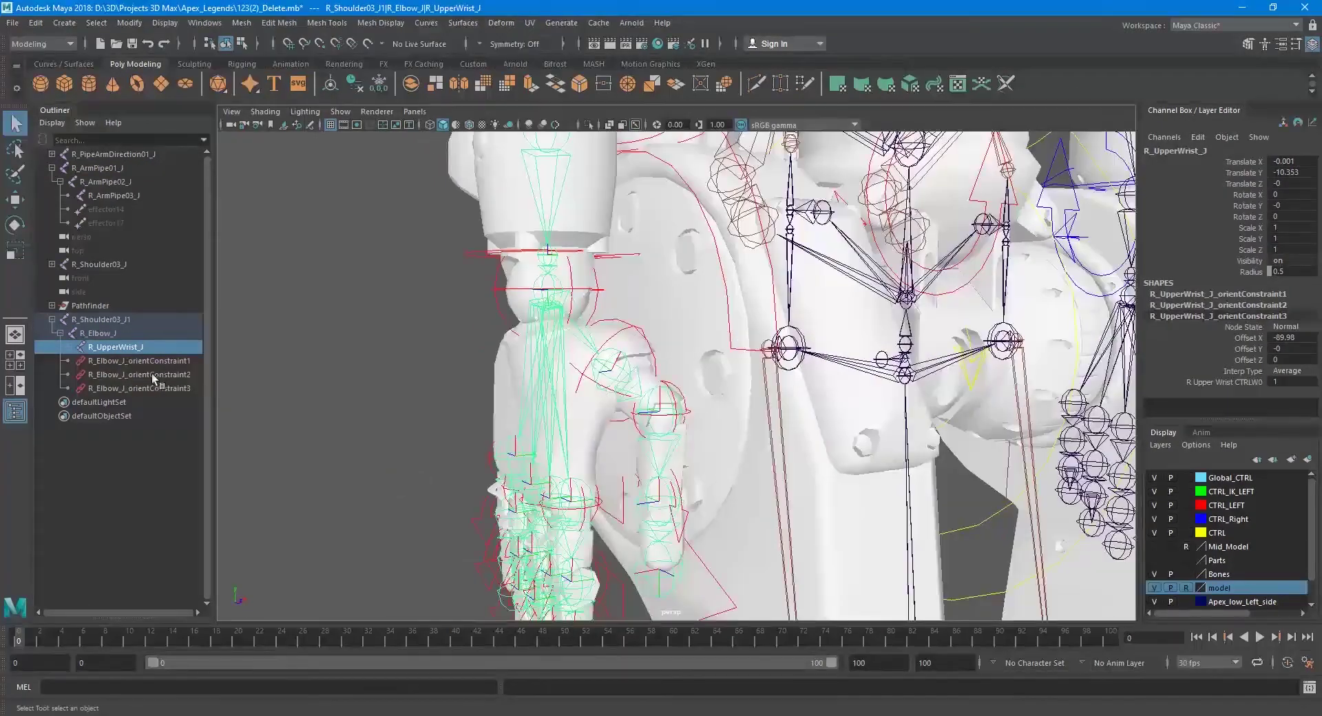
{"action": "left_click", "coordinate": [137, 360]}
{"action": "left_click", "coordinate": [142, 388], "text": "shift"}
{"action": "key", "text": "Delete"}
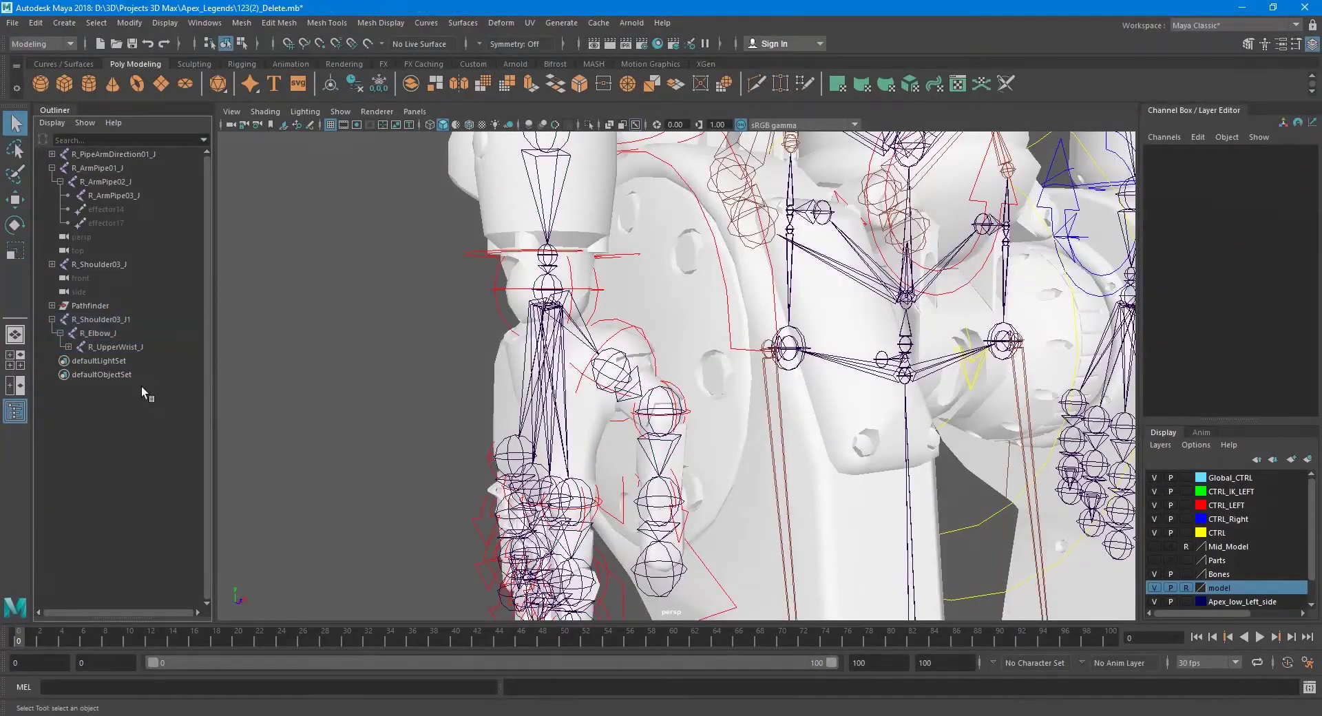
- Delete the thumb, index, middle, ring and little finger joints plus remaining orient constraints below R_Wrist_J
{"action": "left_click", "coordinate": [68, 347]}
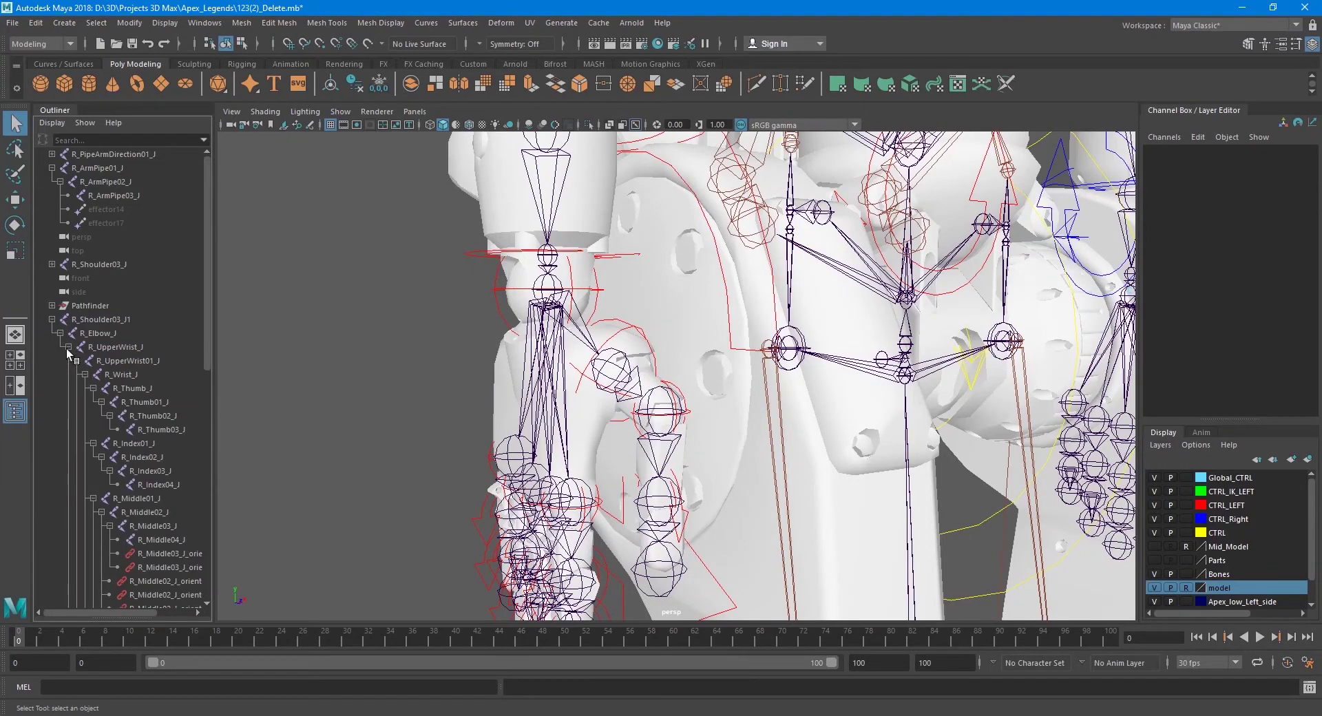
{"action": "left_click", "coordinate": [127, 374]}
{"action": "key", "text": "f"}
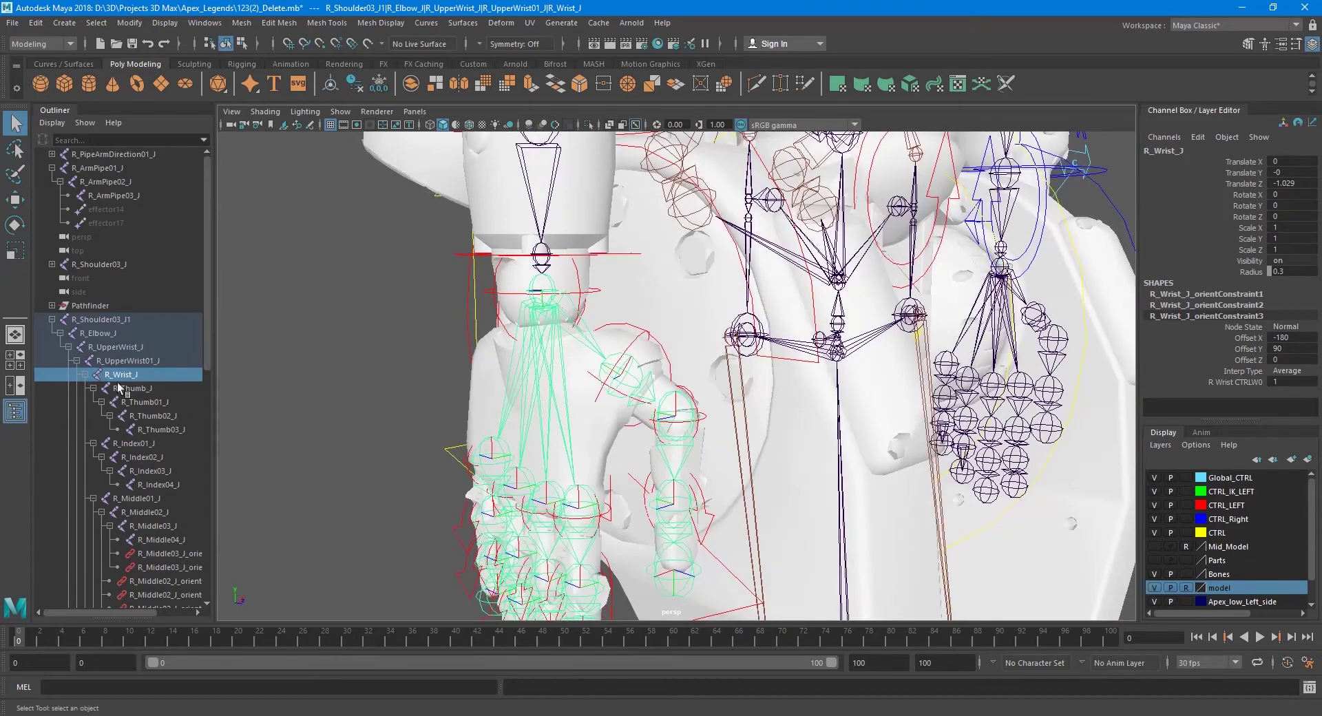
{"action": "left_click", "coordinate": [93, 388]}
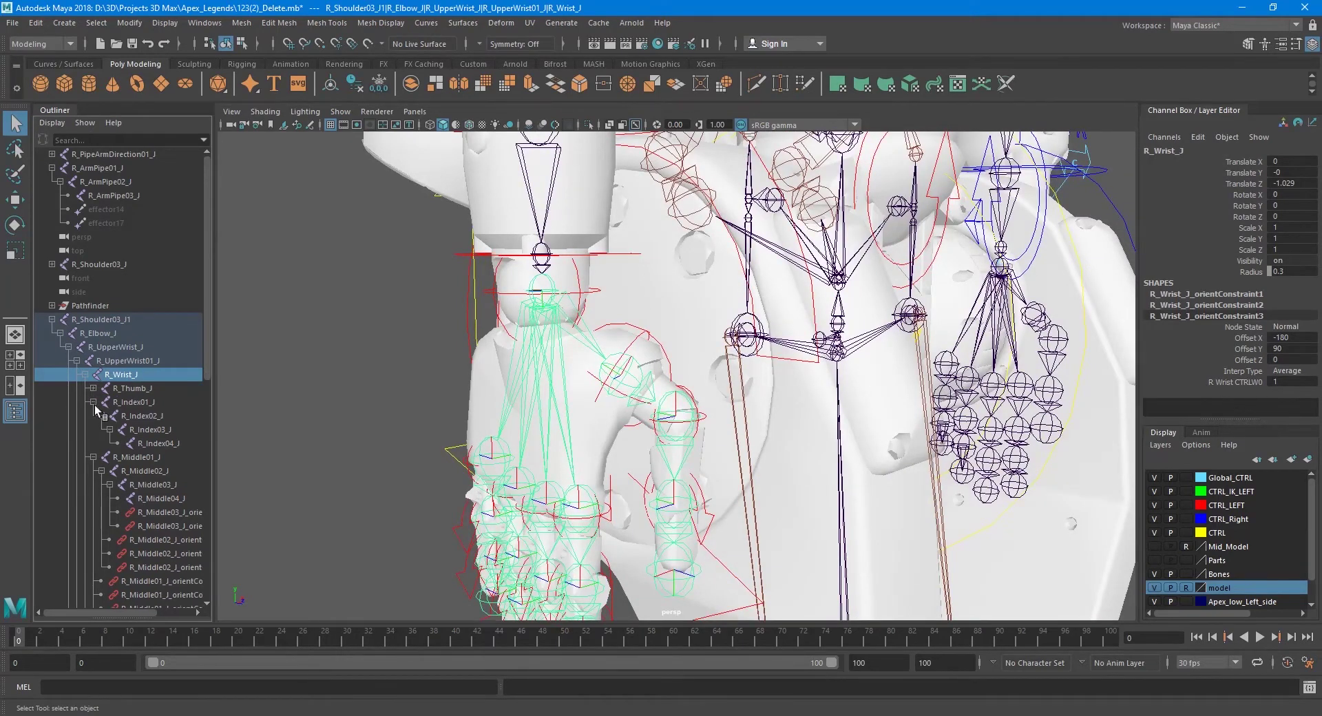
{"action": "left_click", "coordinate": [93, 403]}
{"action": "left_click", "coordinate": [93, 415]}
{"action": "left_click", "coordinate": [93, 429]}
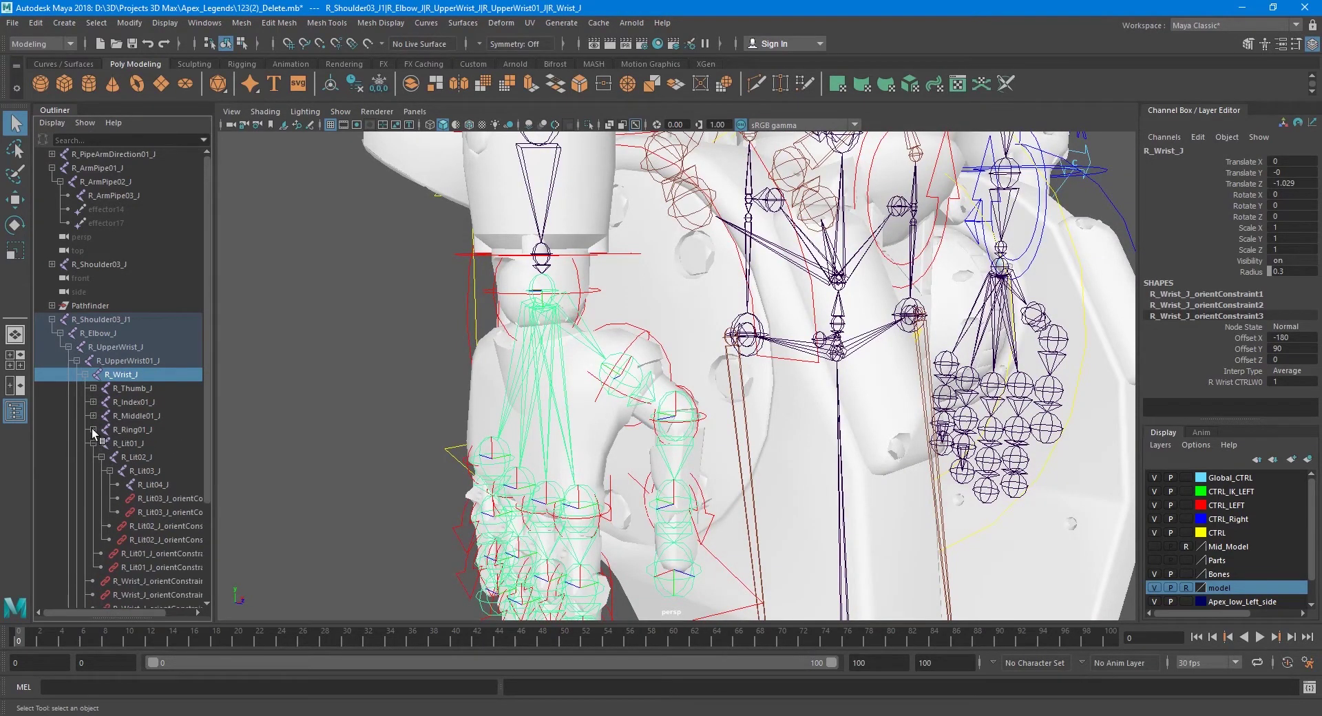
{"action": "left_click", "coordinate": [93, 443]}
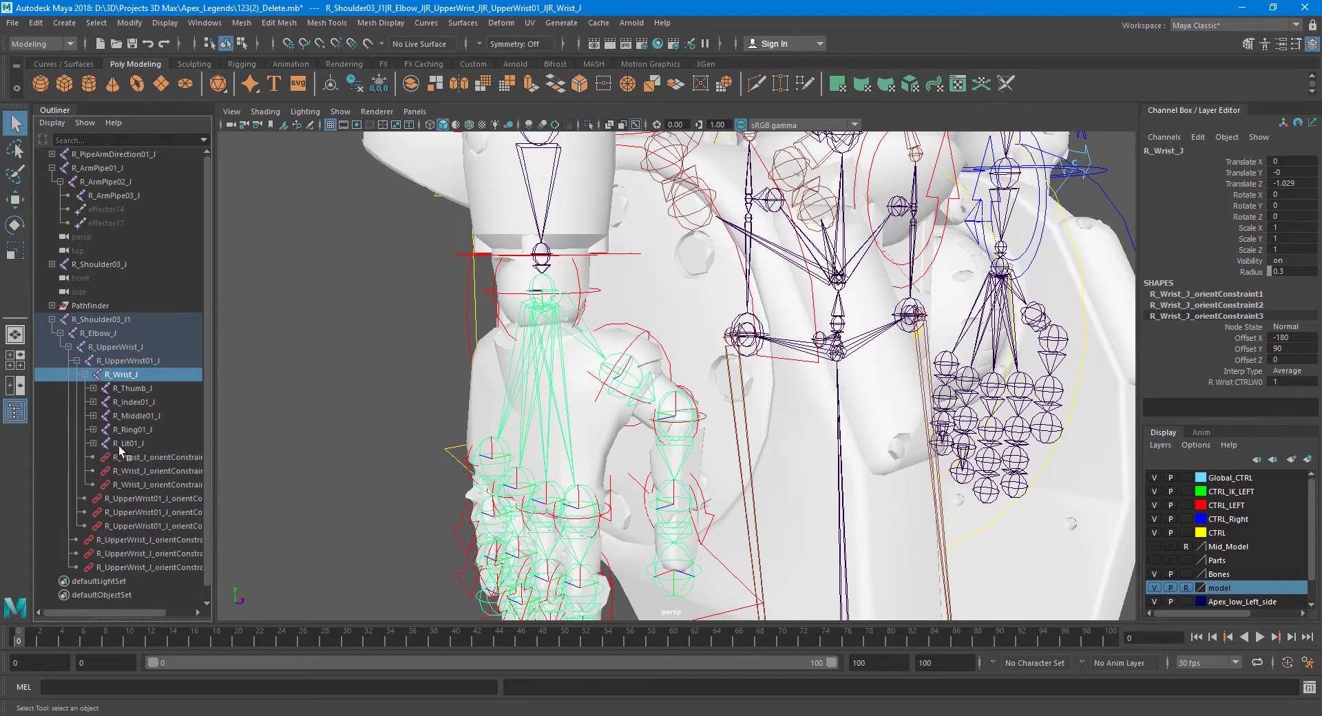
{"action": "left_click", "coordinate": [133, 389]}
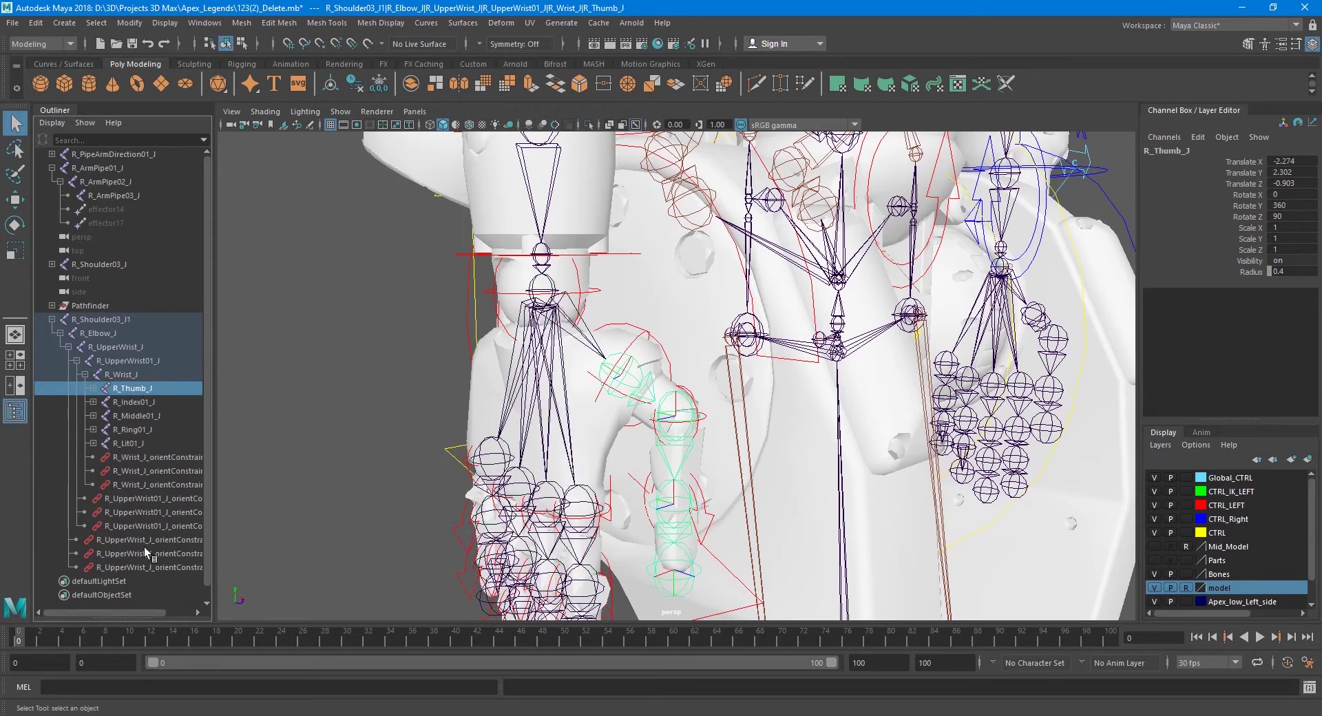
{"action": "left_click", "coordinate": [154, 564], "text": "shift"}
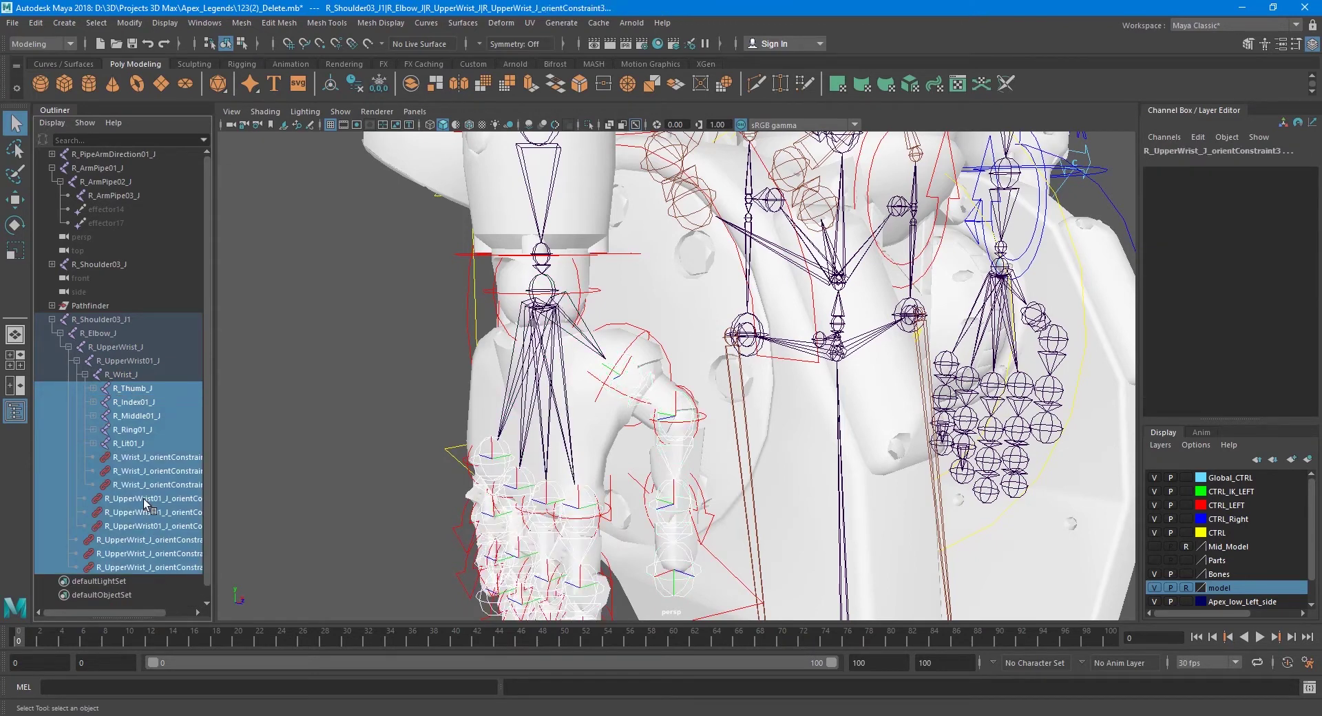
{"action": "key", "text": "Delete"}
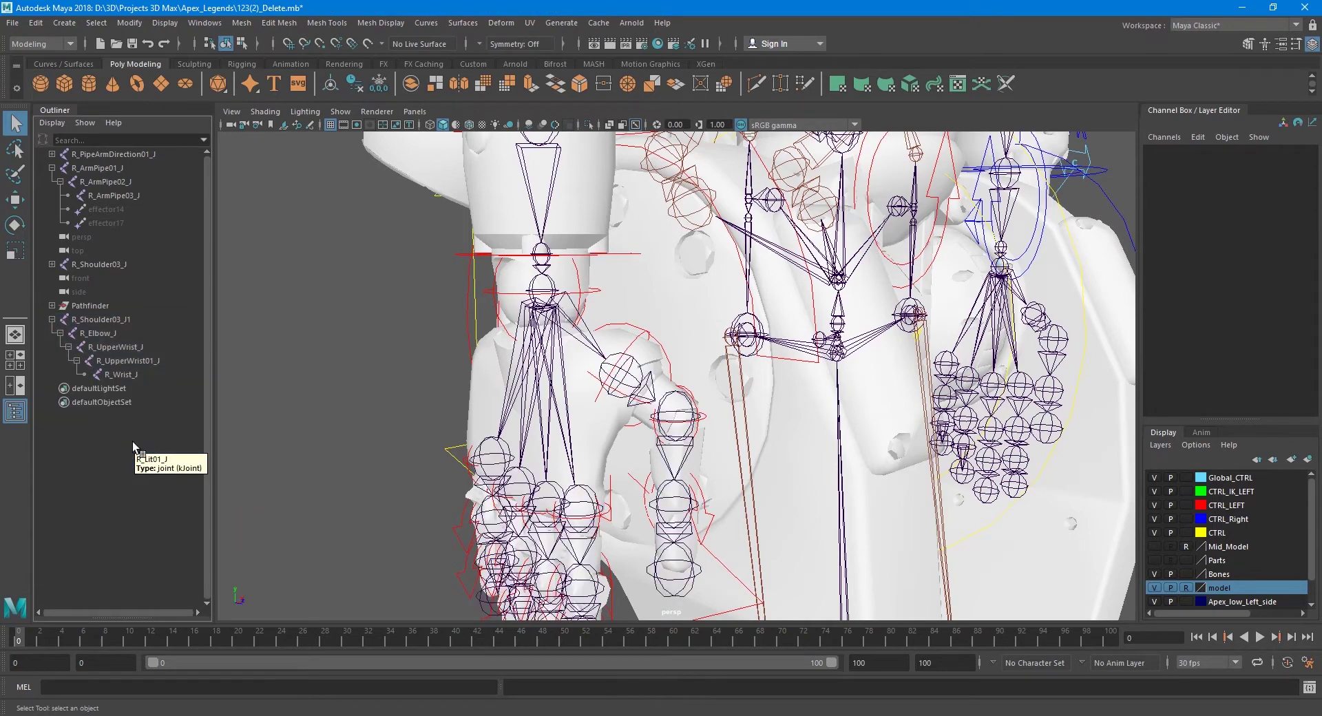
{"action": "left_click", "coordinate": [52, 263]}
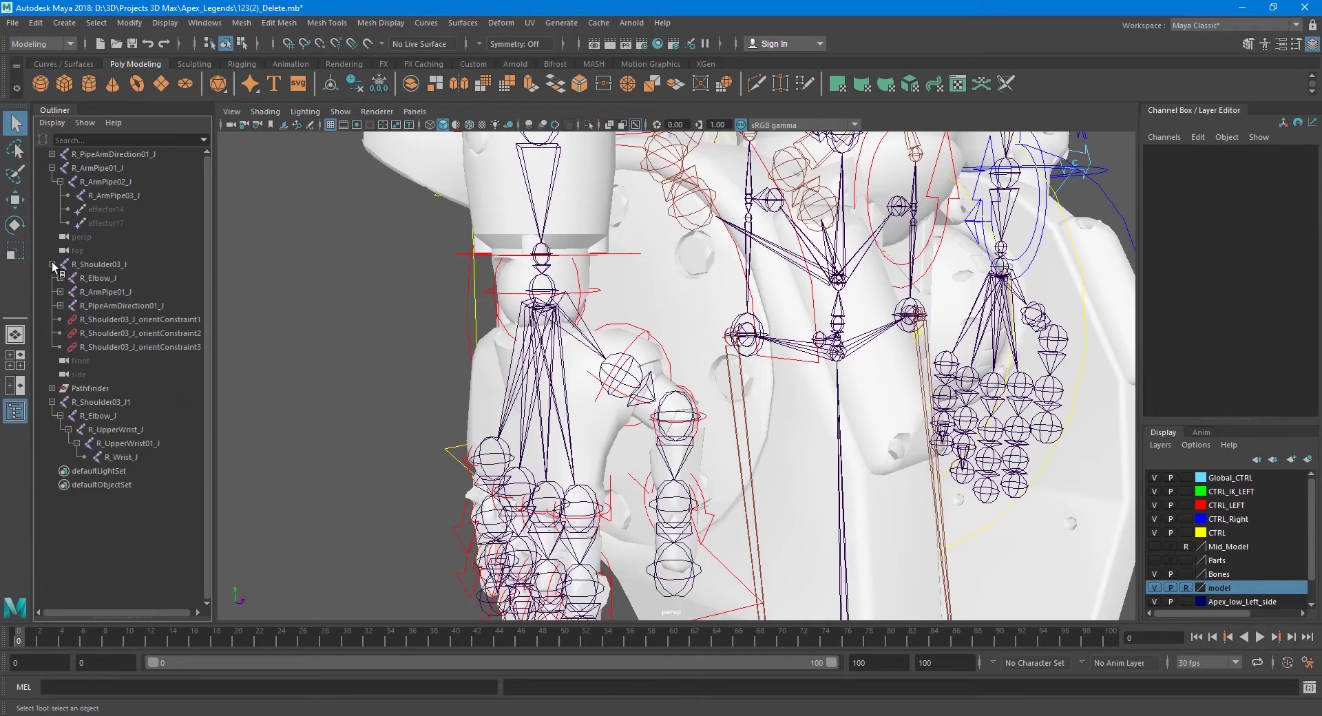
{"action": "left_click", "coordinate": [59, 306]}
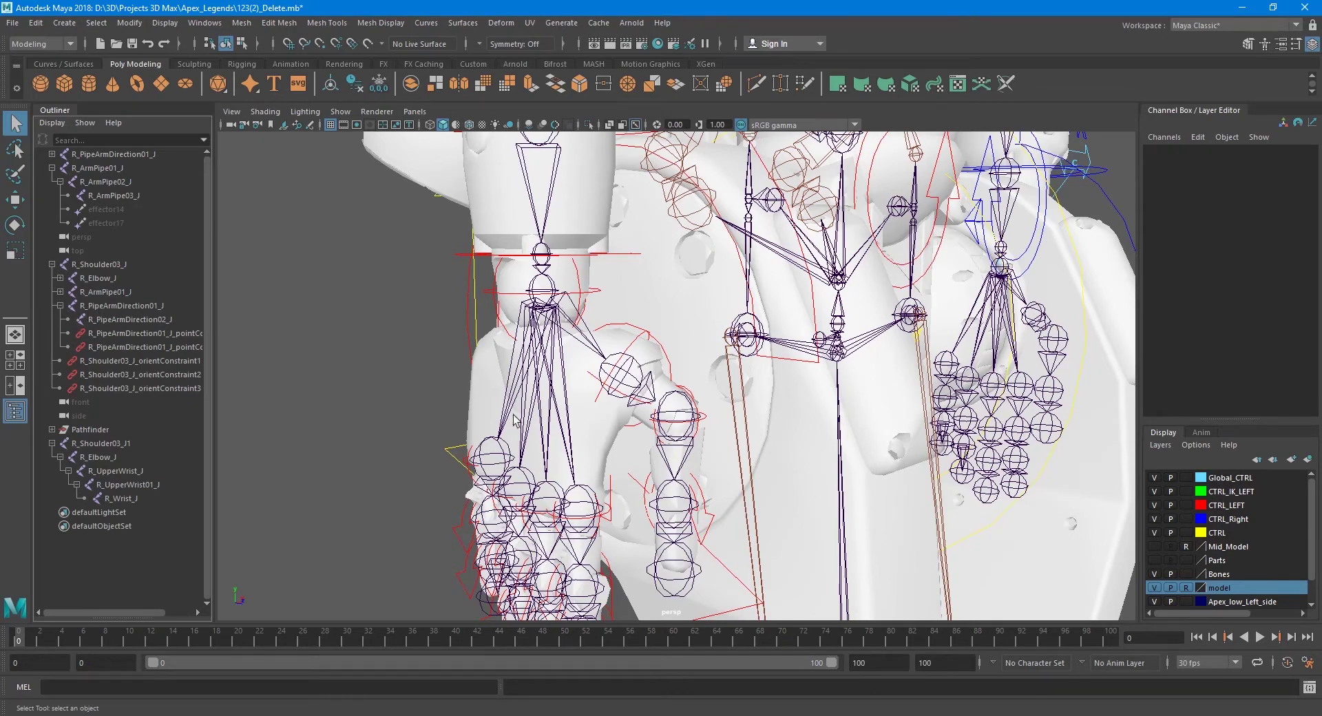
{"action": "left_click", "coordinate": [494, 454]}
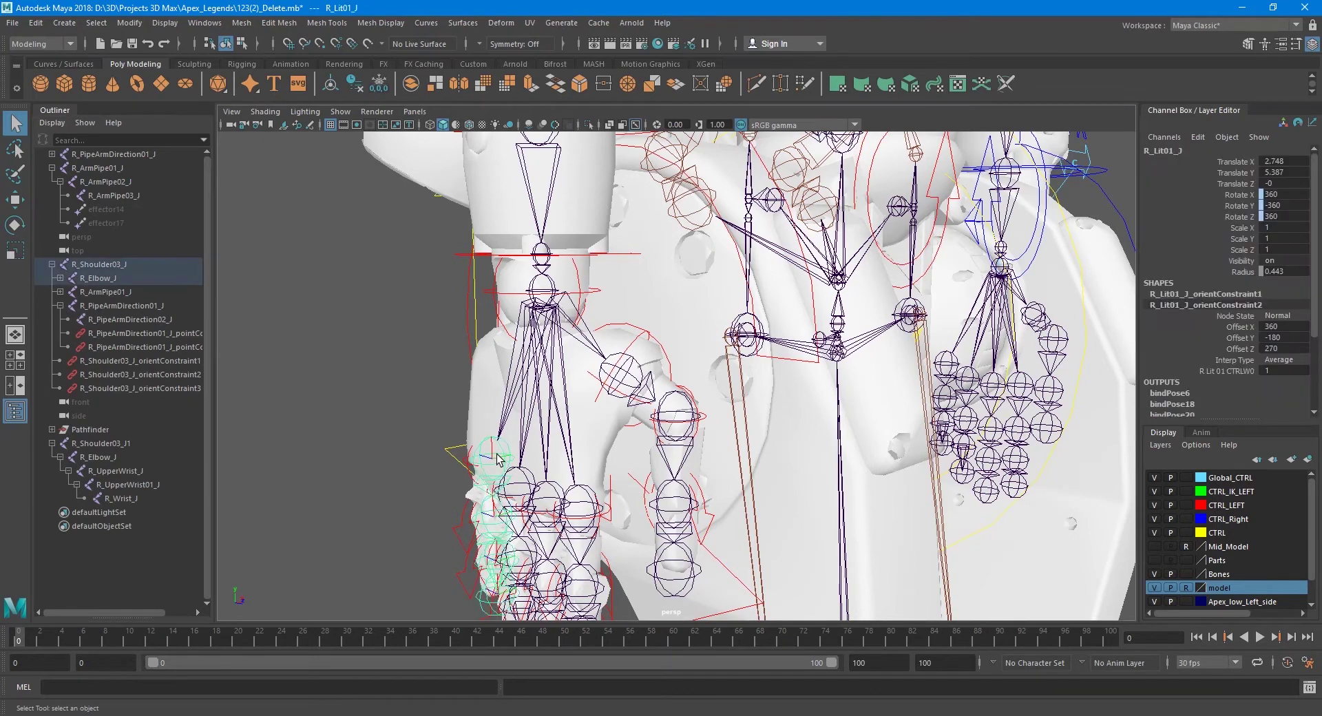
{"action": "left_click", "coordinate": [60, 278]}
{"action": "left_click", "coordinate": [69, 292]}
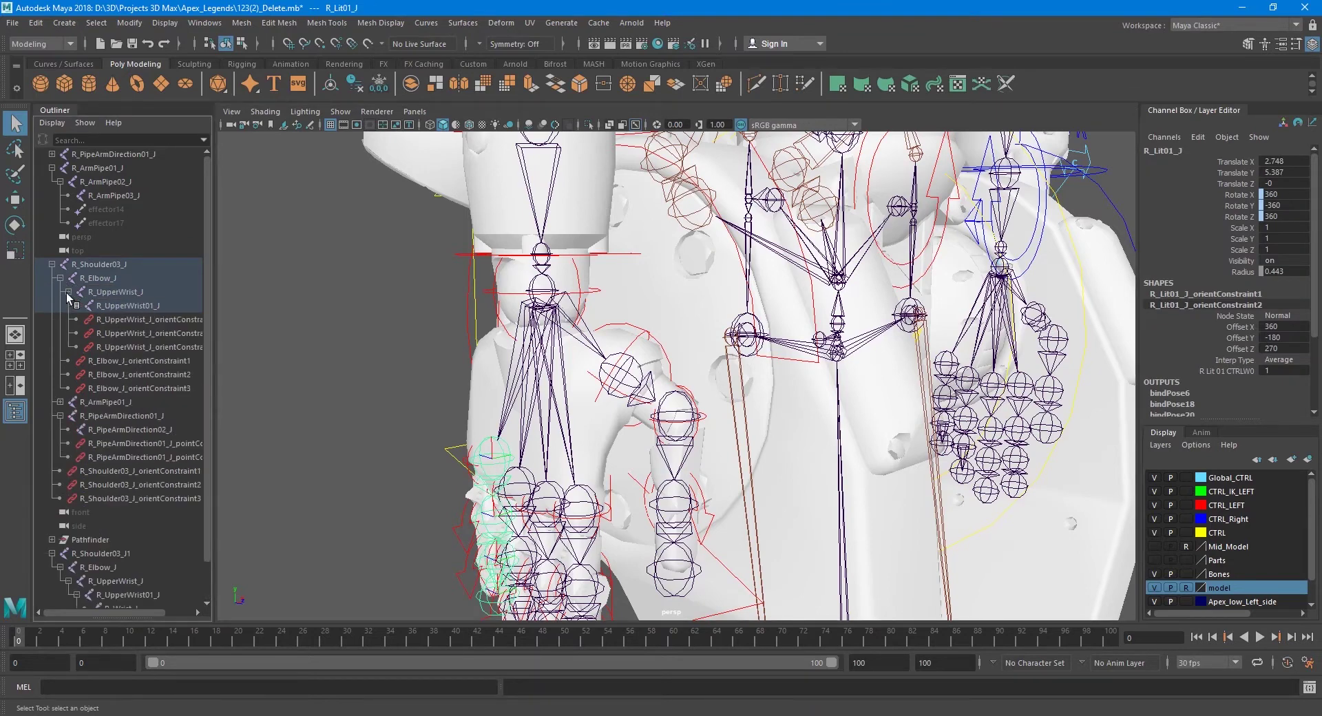
{"action": "left_click", "coordinate": [52, 264]}
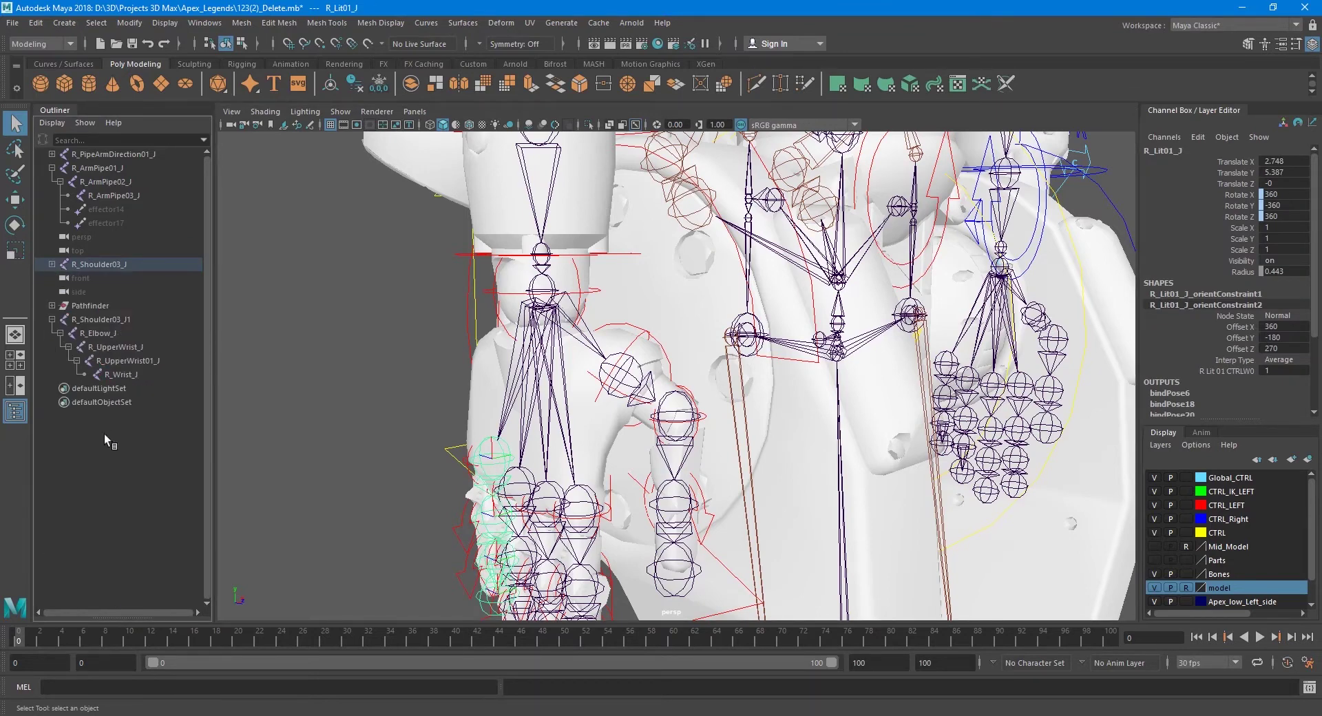
{"action": "left_click", "coordinate": [99, 327]}
{"action": "scroll", "coordinate": [597, 454], "scroll_direction": "up", "scroll_amount": 1}
{"action": "scroll", "coordinate": [596, 455], "scroll_direction": "down", "scroll_amount": 2}
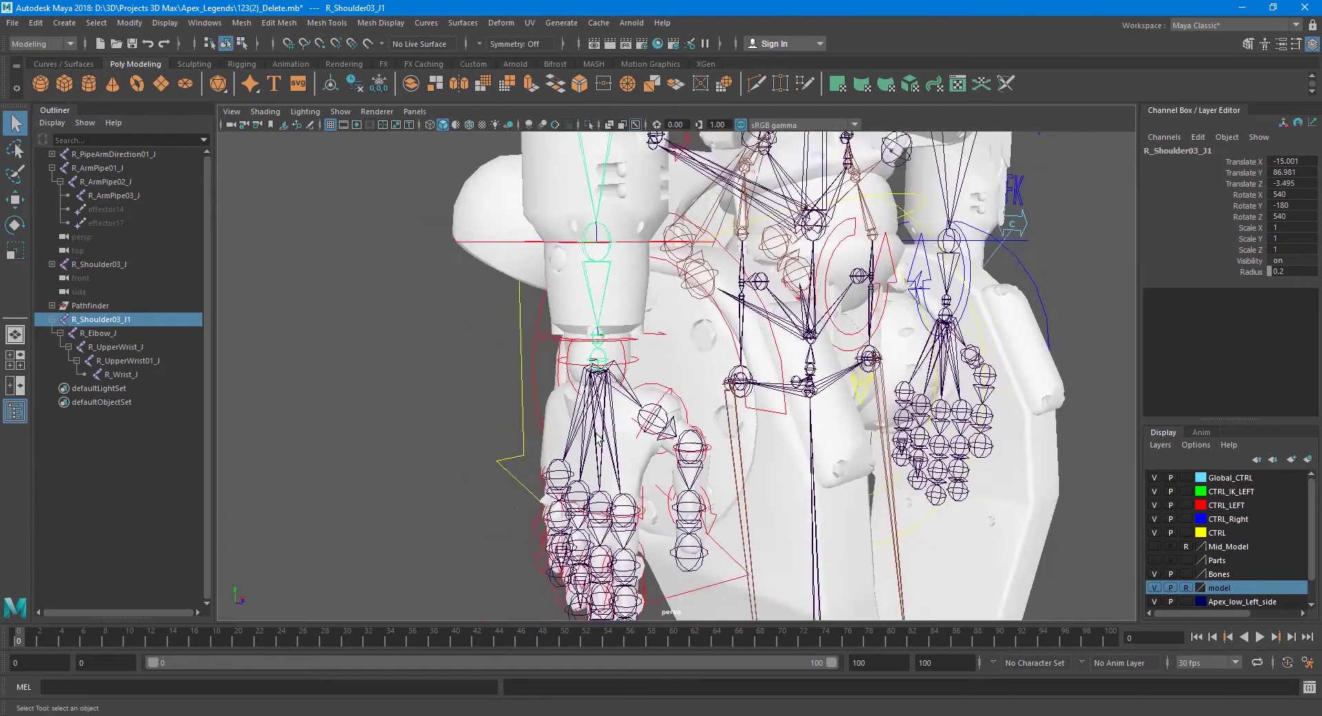
{"action": "left_click_drag", "start_coordinate": [596, 454], "coordinate": [291, 399], "text": "alt"}
{"action": "scroll", "coordinate": [291, 399], "scroll_direction": "up", "scroll_amount": 2}
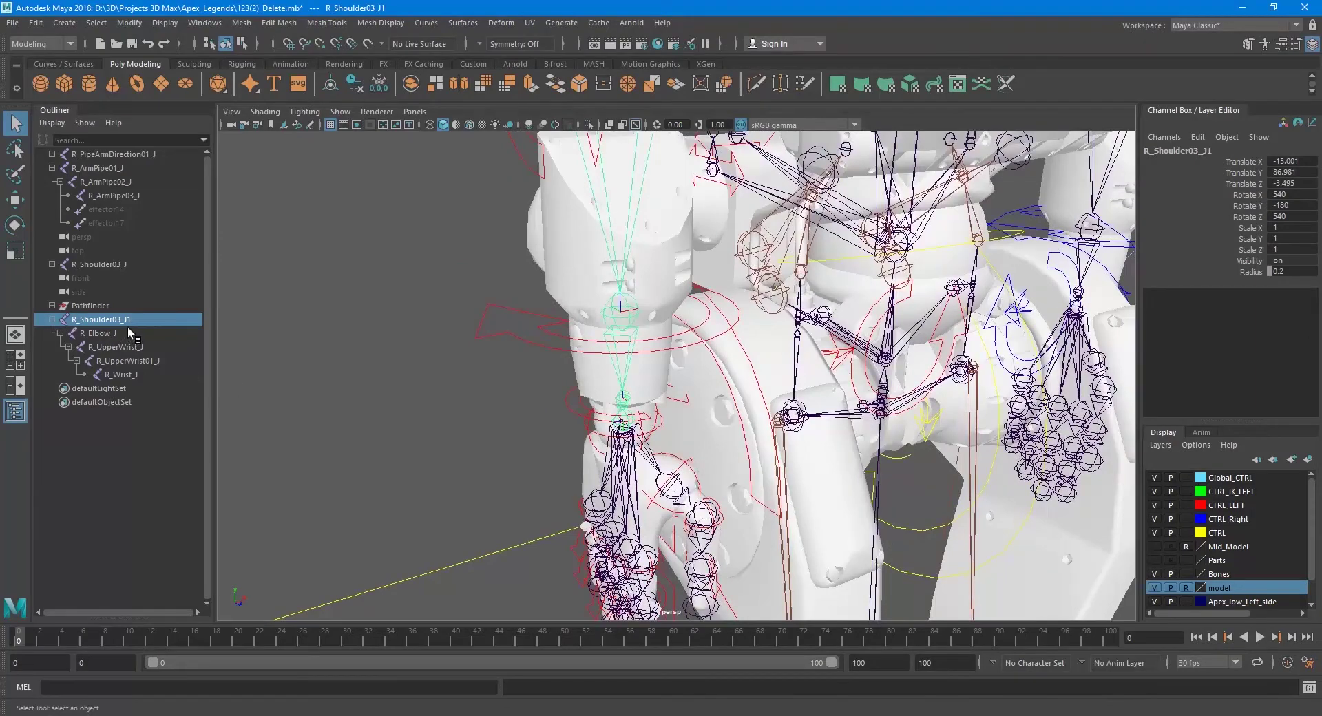
{"action": "mouse_move", "coordinate": [482, 344]}
{"action": "left_mouse_down", "text": "alt"}
{"action": "mouse_move", "coordinate": [632, 314]}
{"action": "mouse_move", "coordinate": [271, 324]}
{"action": "left_mouse_up", "text": "alt"}
{"action": "scroll", "coordinate": [272, 324], "scroll_direction": "up", "scroll_amount": 4}
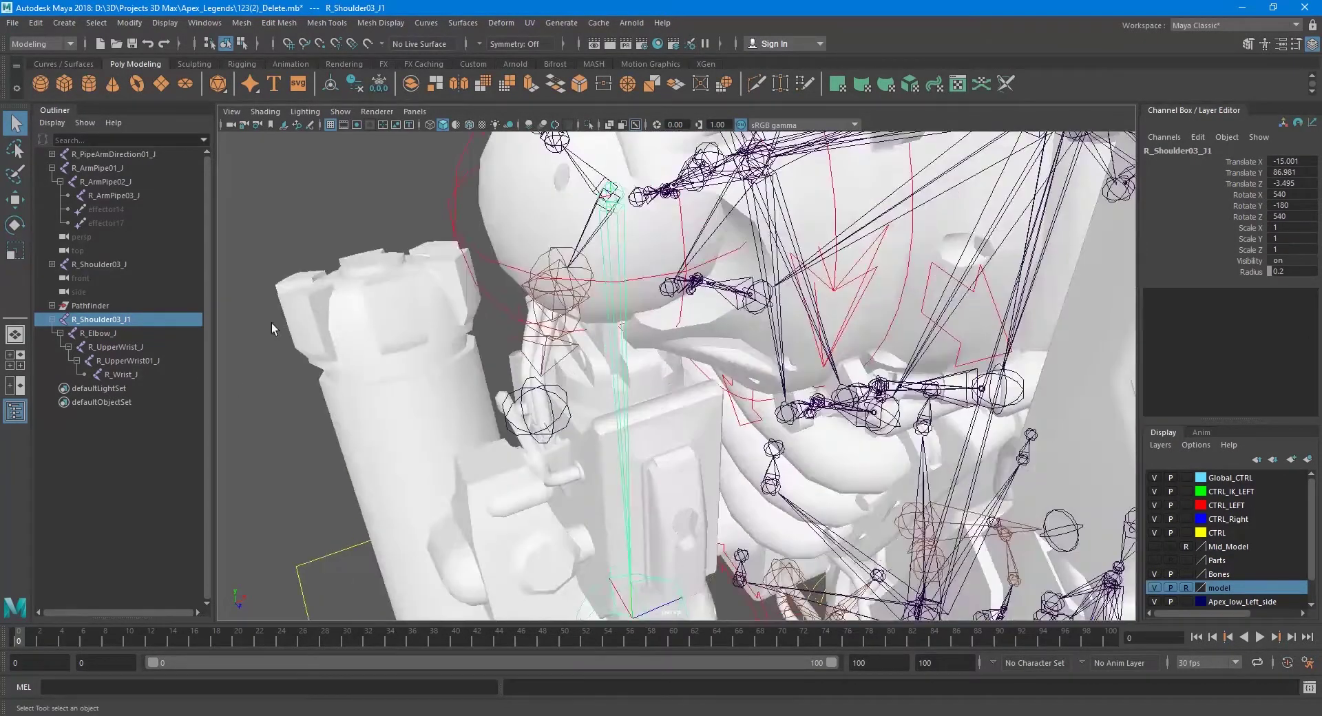
- Rename the duplicate chain's shoulder and elbow to R_Shoulder03_FK and R_Elbow_FK
{"action": "double_click", "coordinate": [136, 320]}
{"action": "type", "text": "FK"}
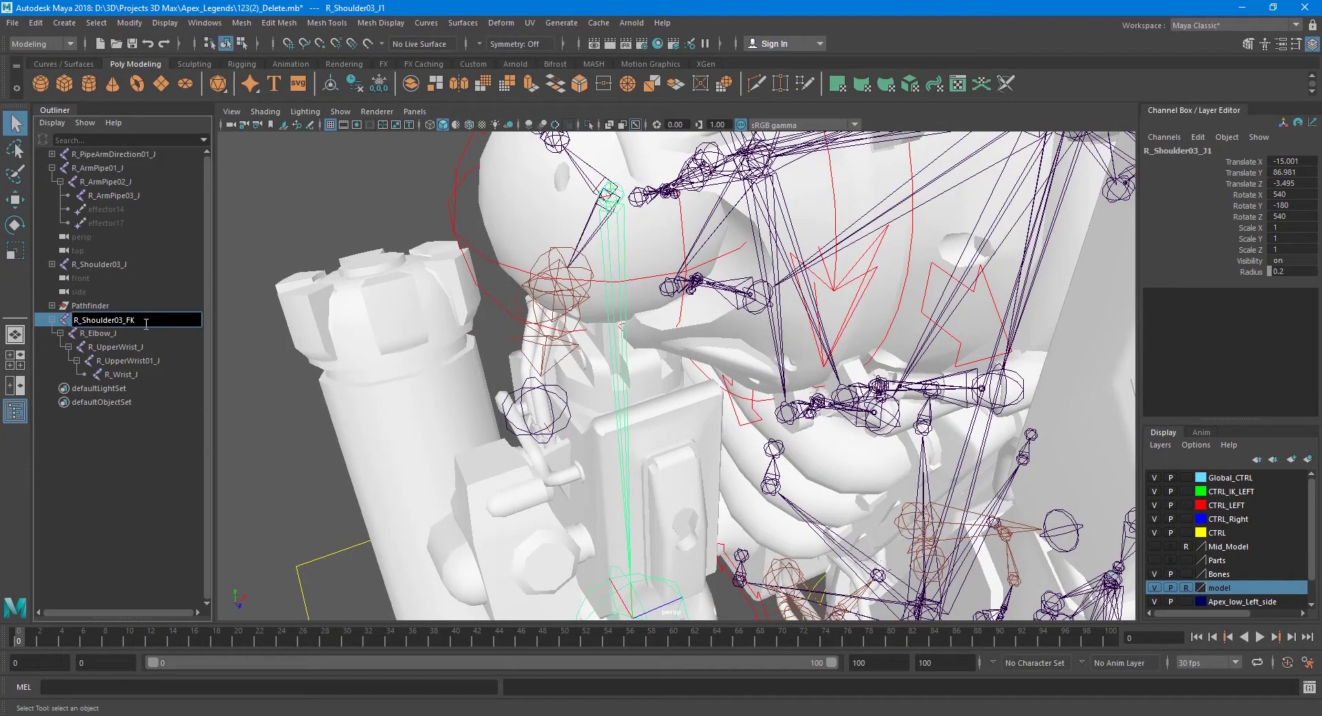
{"action": "key", "text": "Return"}
{"action": "left_click_drag", "start_coordinate": [267, 382], "coordinate": [279, 379], "text": "alt"}
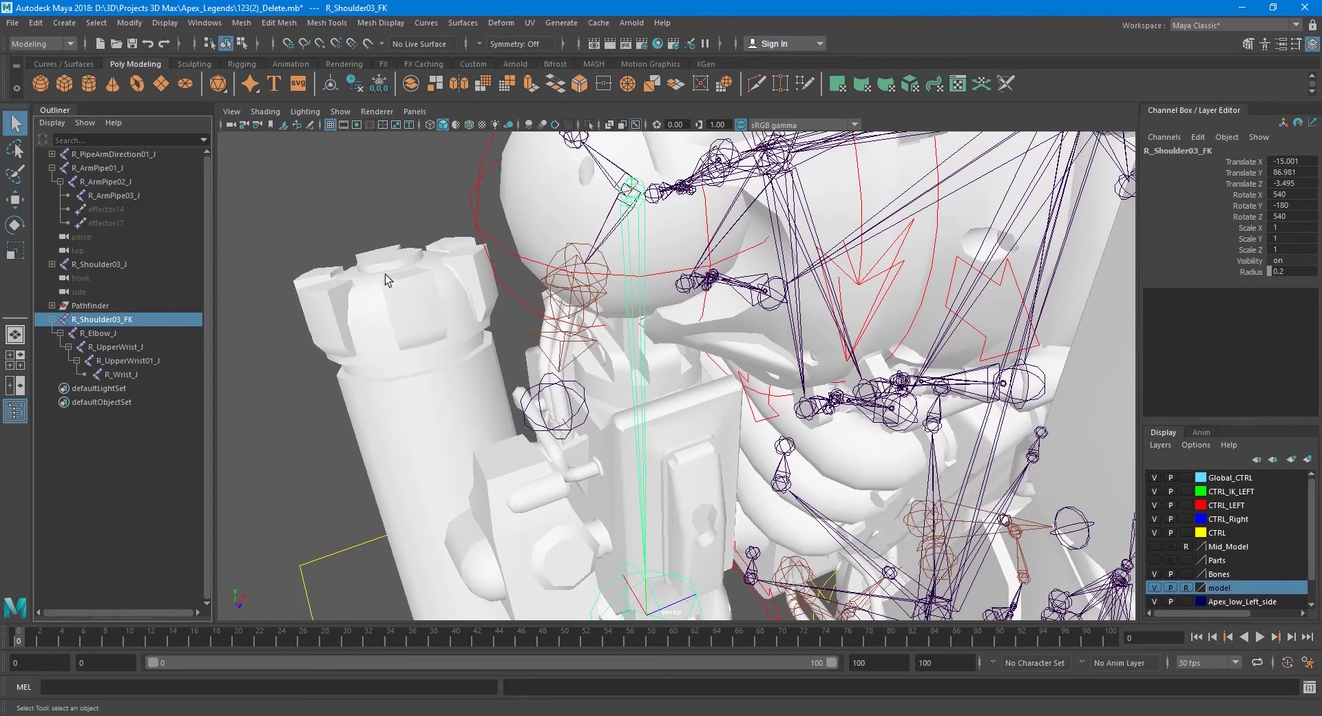
{"action": "left_click_drag", "start_coordinate": [395, 264], "coordinate": [418, 305], "text": "alt"}
{"action": "left_click", "coordinate": [122, 333]}
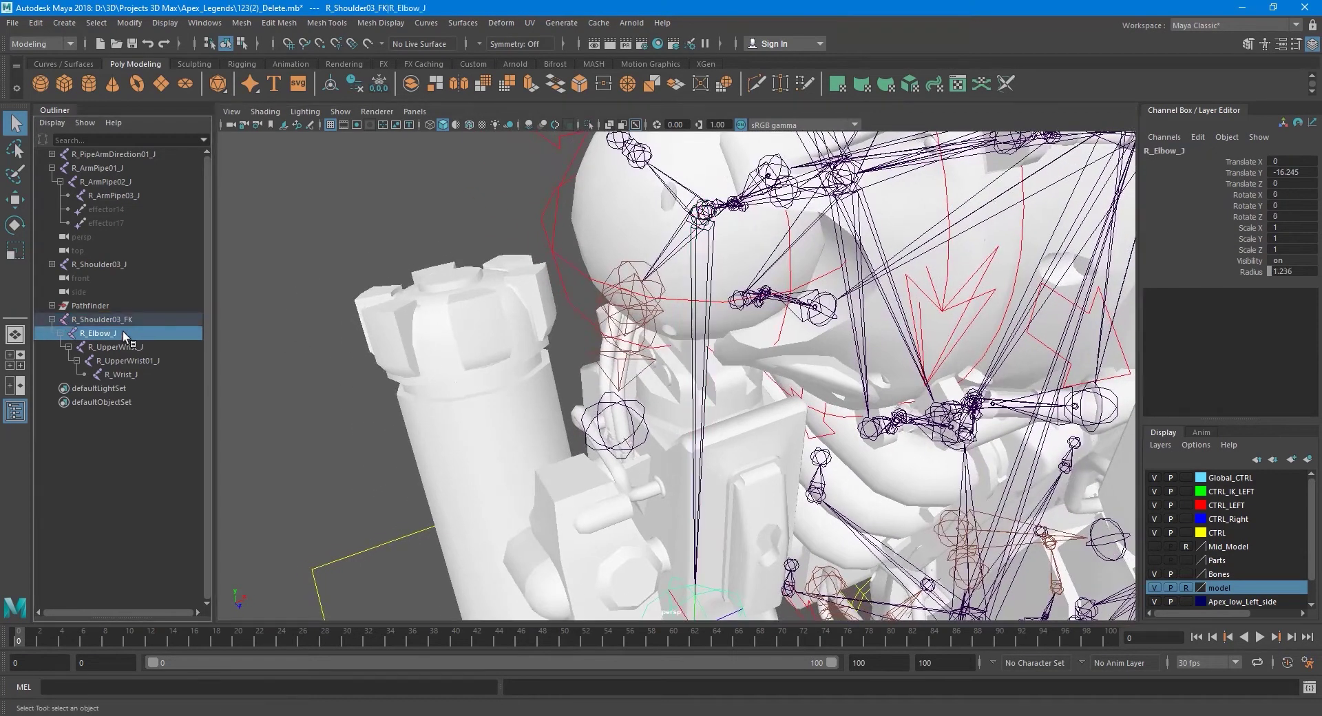
{"action": "left_click_drag", "start_coordinate": [427, 393], "coordinate": [130, 352], "text": "alt"}
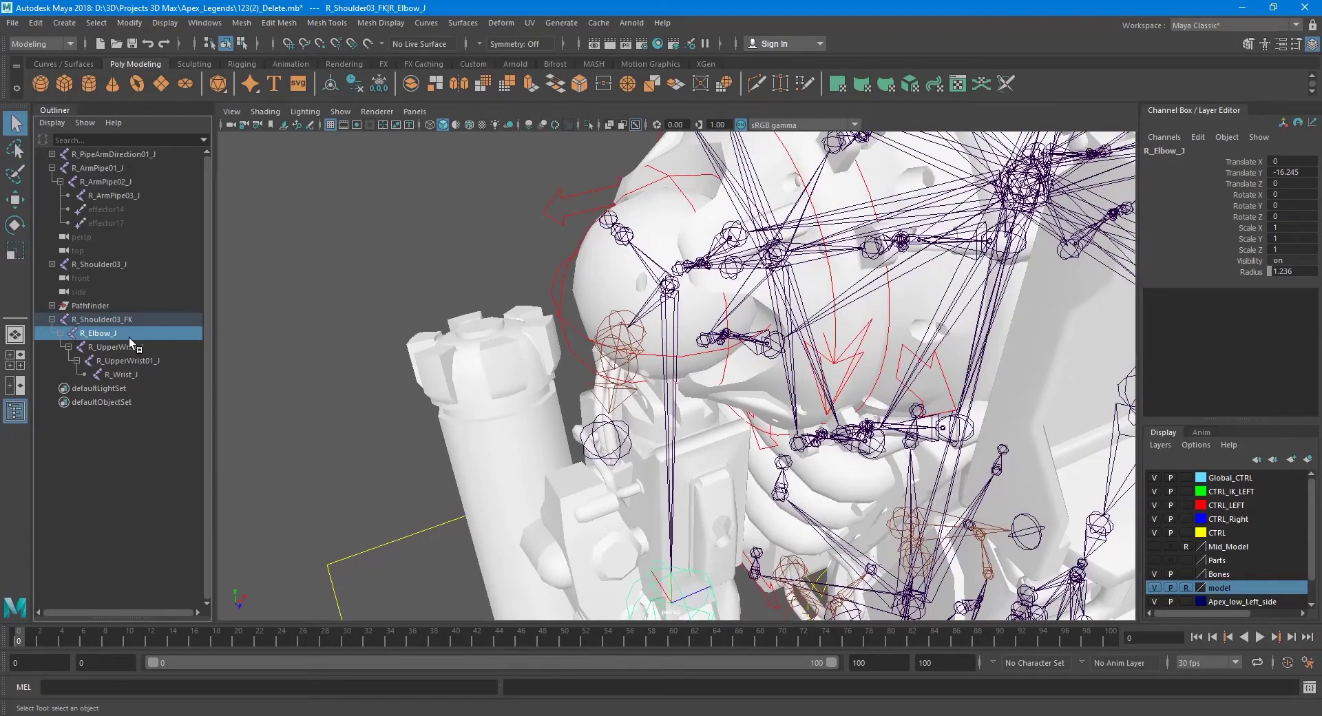
{"action": "double_click", "coordinate": [129, 334]}
{"action": "type", "text": "FK"}
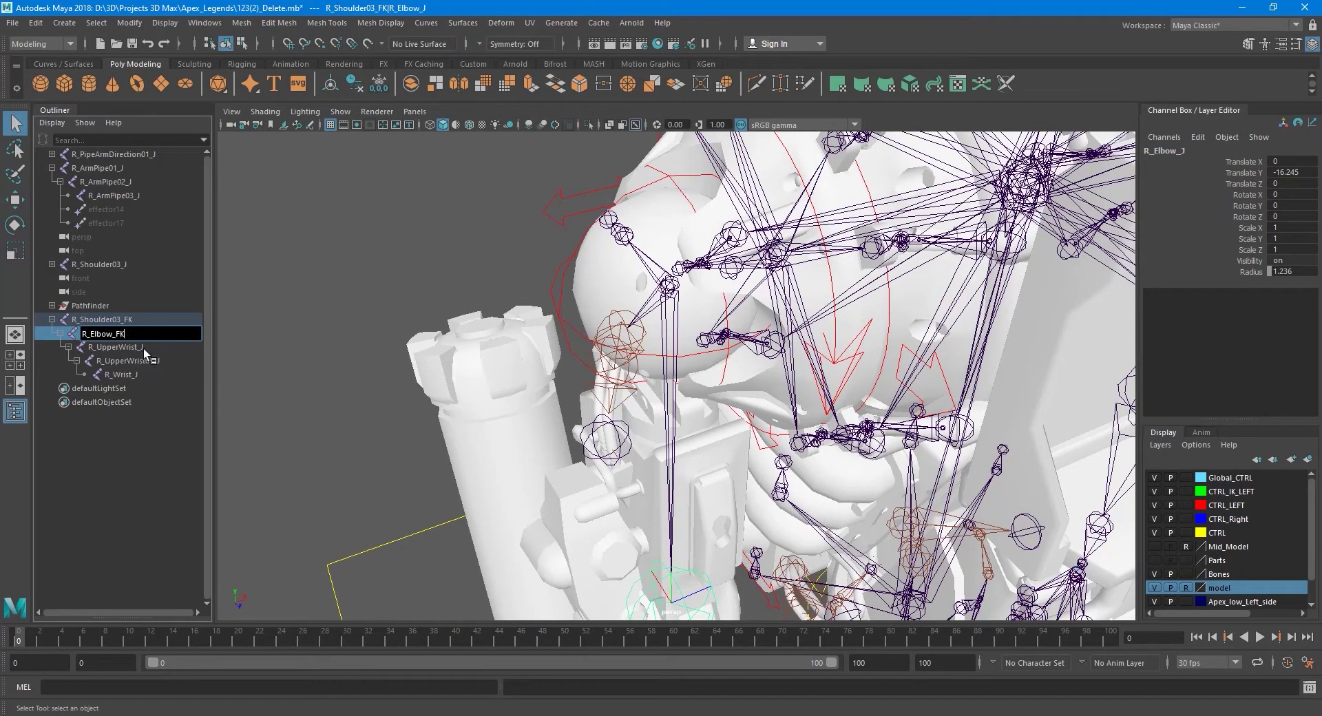
- Rename the remaining joints R_UpperWrist_FK, R_UpperWrist01_FK and R_Wrist_FK, then reselect the root
{"action": "double_click", "coordinate": [143, 348]}
{"action": "type", "text": "FK"}
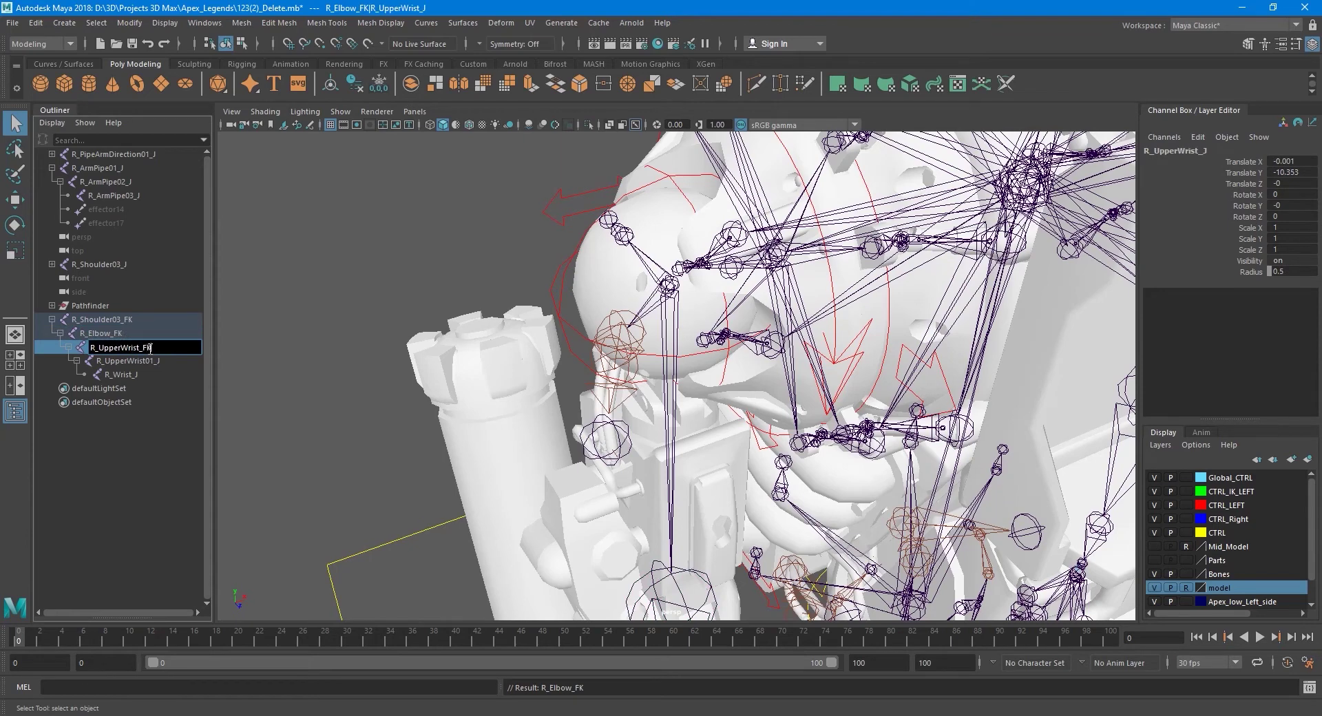
{"action": "double_click", "coordinate": [158, 363]}
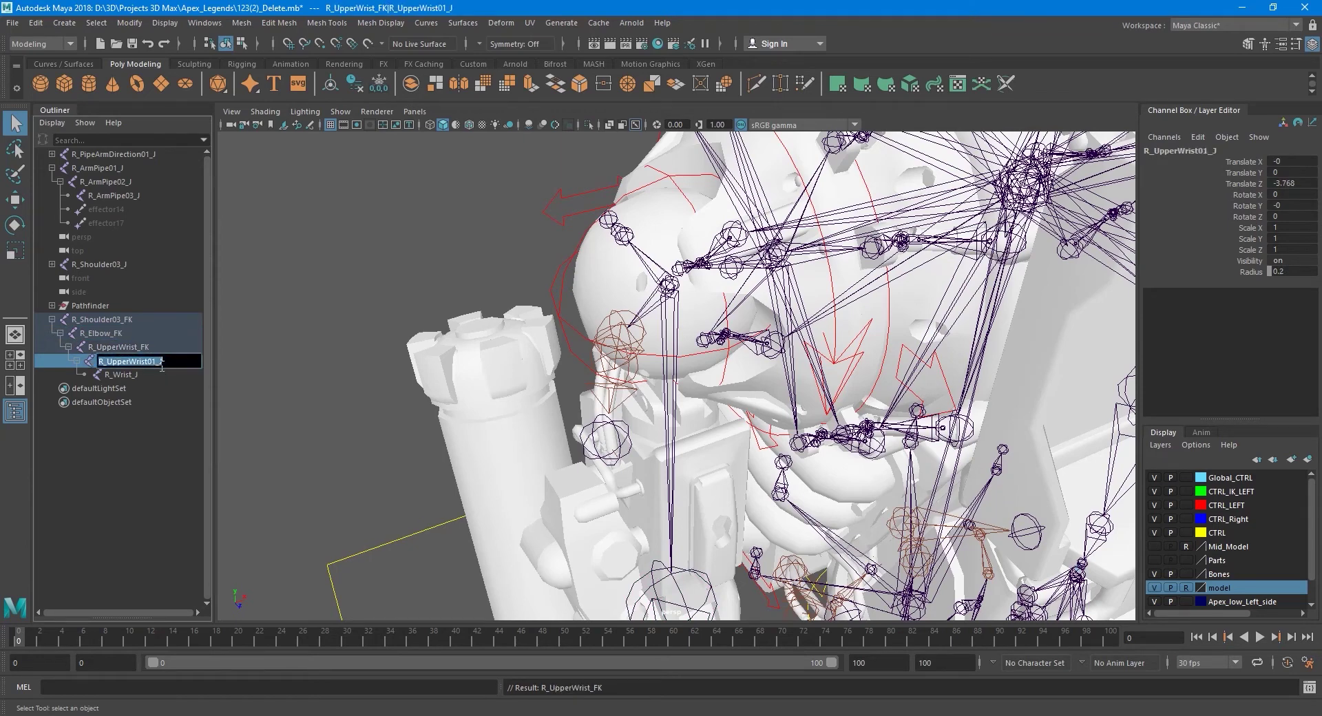
{"action": "key", "text": "BackSpace"}
{"action": "type", "text": "FK"}
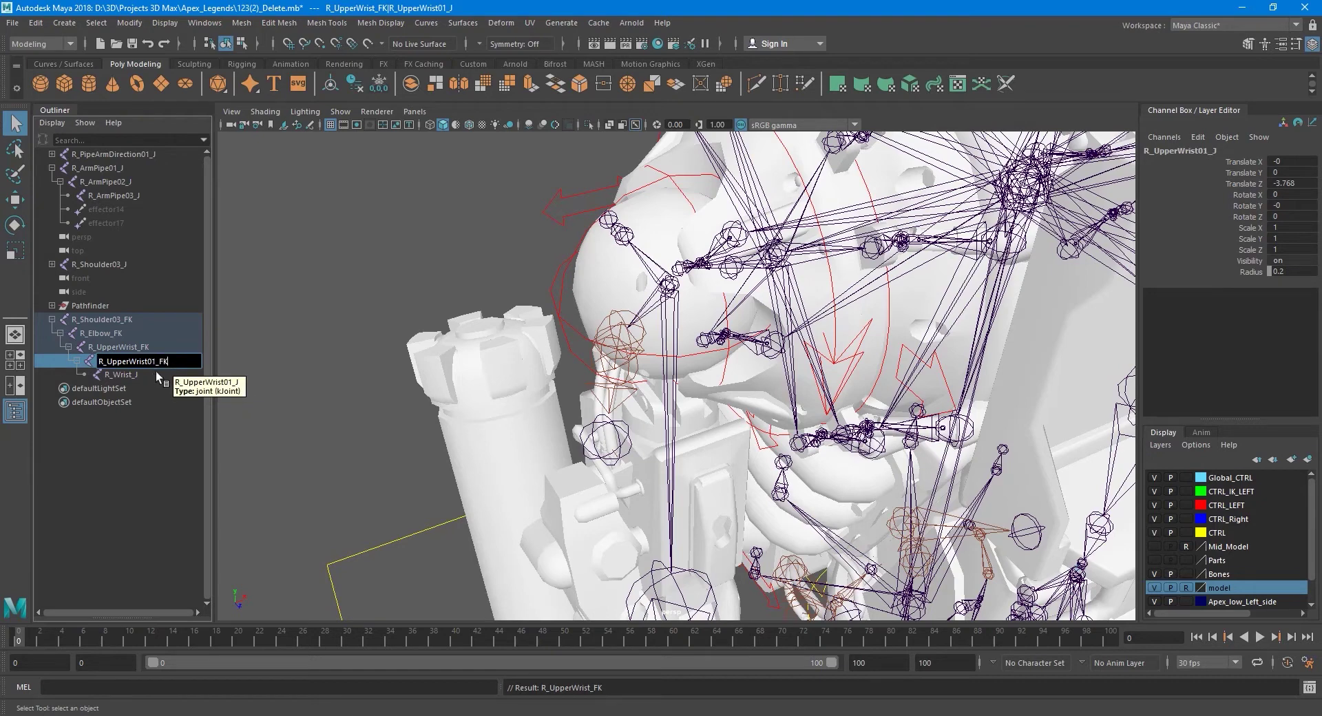
{"action": "double_click", "coordinate": [157, 374]}
{"action": "type", "text": "FK"}
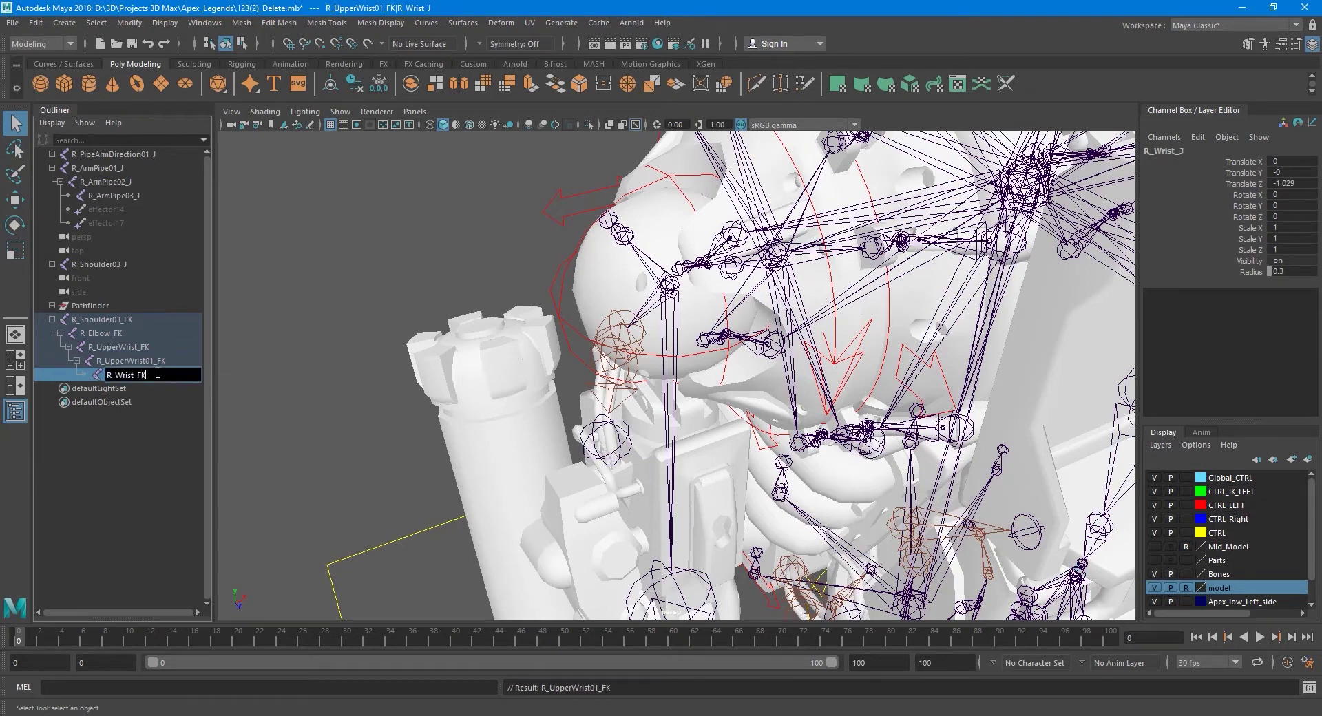
{"action": "key", "text": "Return"}
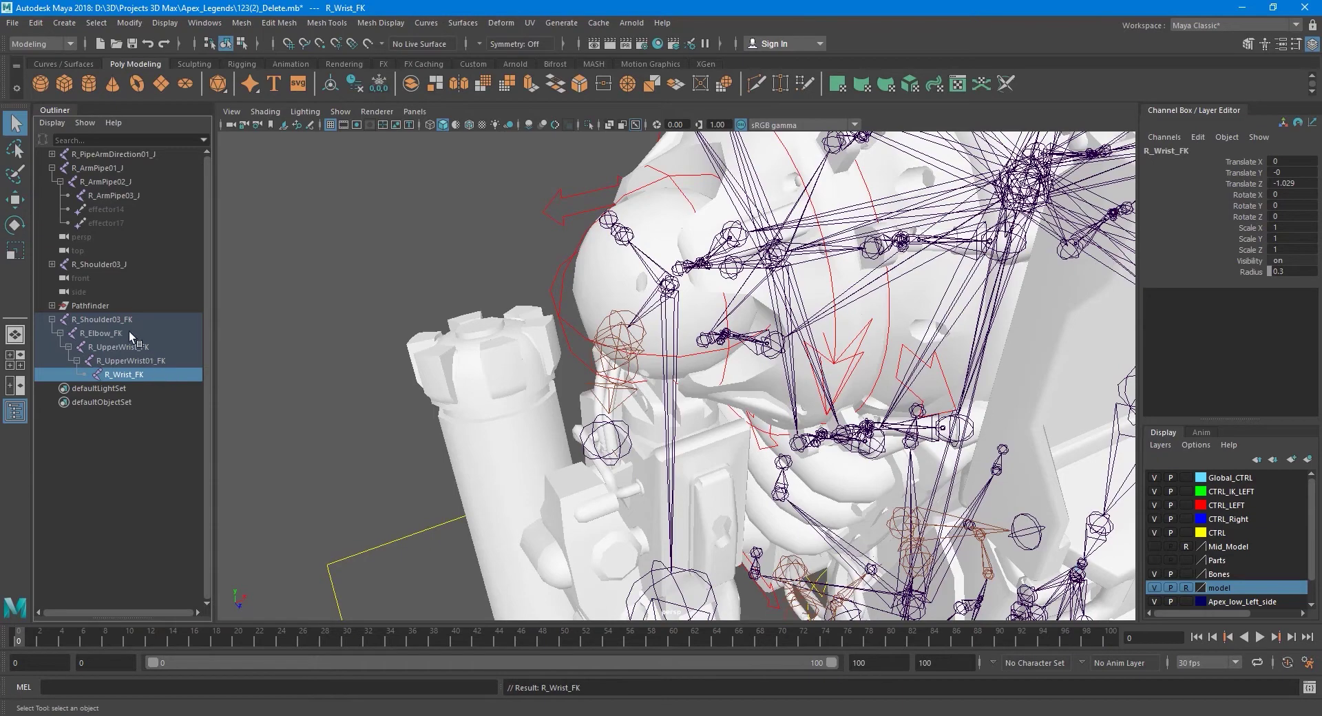
{"action": "left_click", "coordinate": [103, 320]}
{"action": "left_click_drag", "start_coordinate": [575, 309], "coordinate": [730, 386], "text": "alt"}
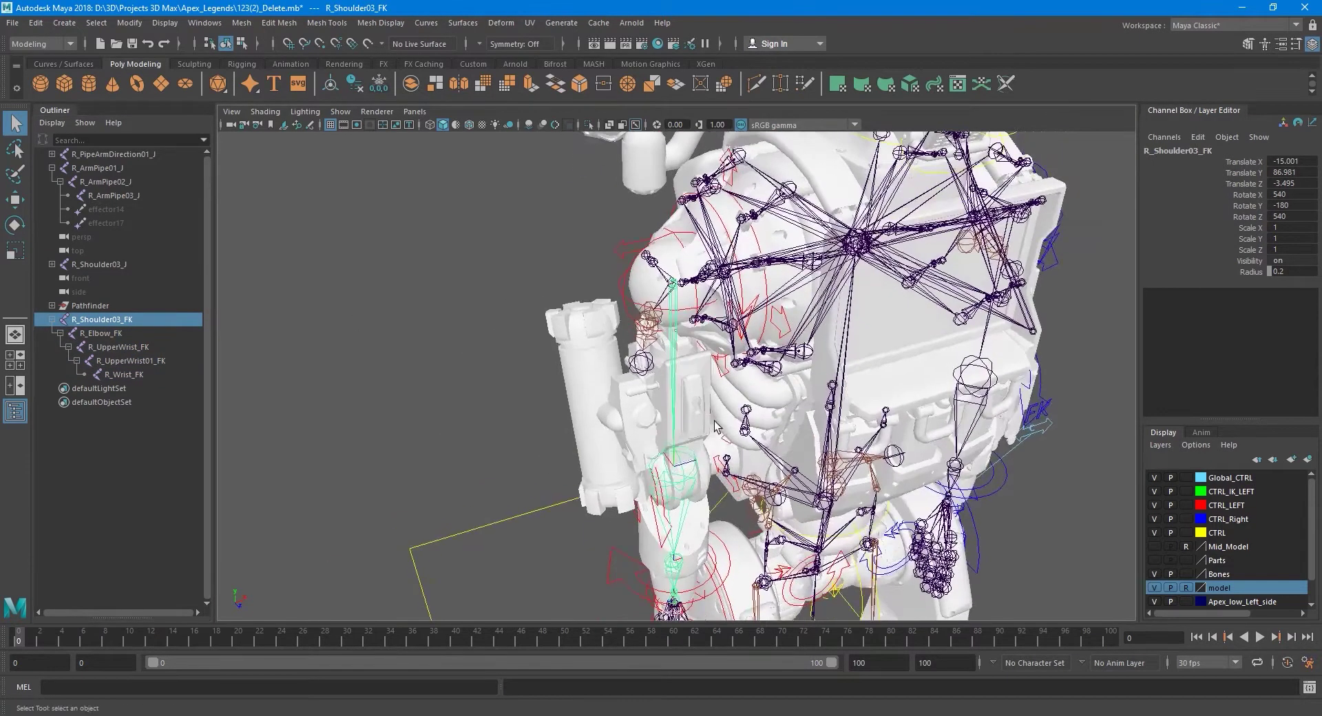
- Duplicate R_Shoulder03_FK and rename the copy's shoulder and elbow R_Shoulder03_IK and R_Elbow_IK
{"action": "left_click", "coordinate": [54, 321]}
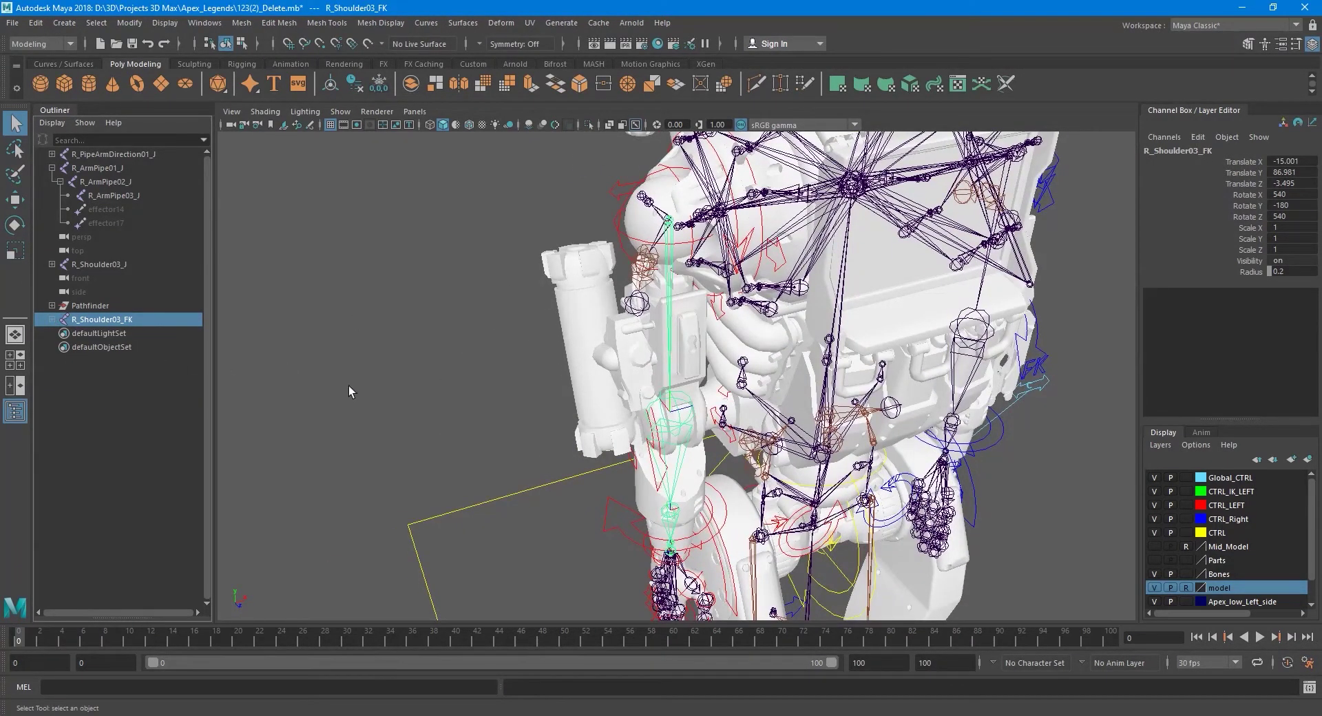
{"action": "key", "text": "ctrl+d"}
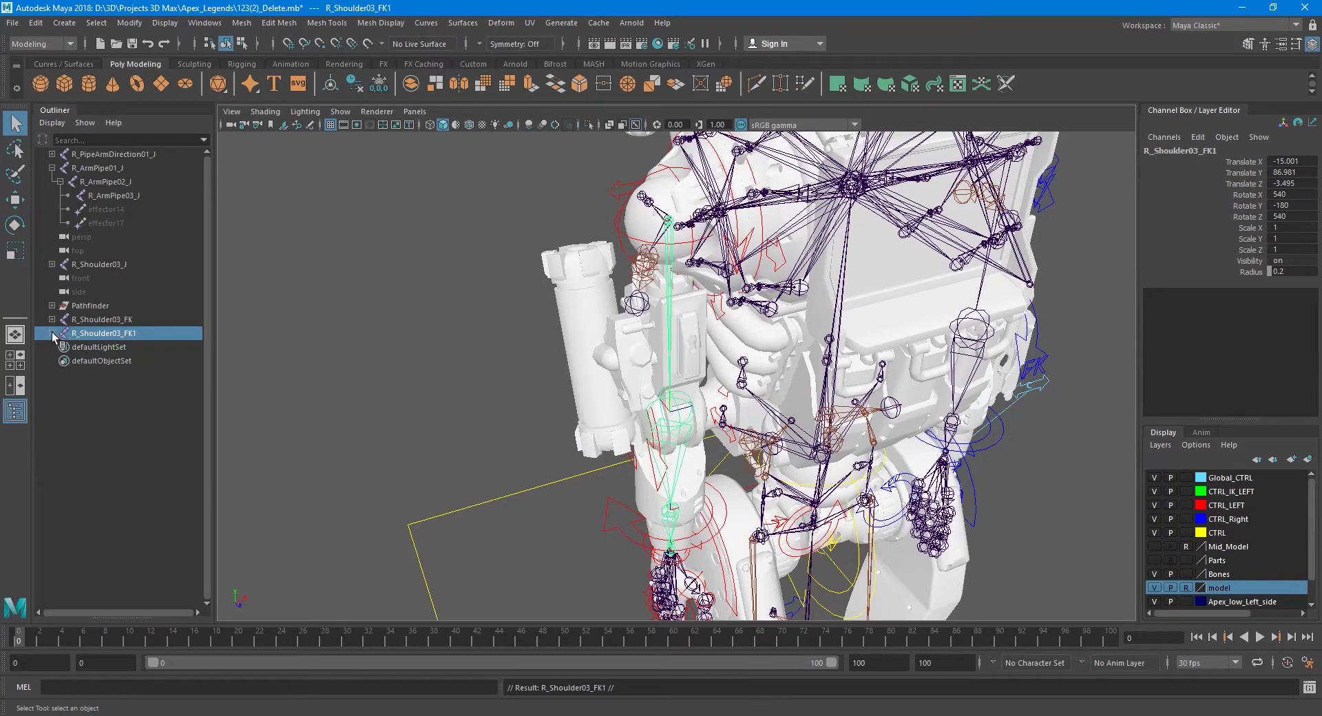
{"action": "left_click", "coordinate": [52, 332]}
{"action": "double_click", "coordinate": [130, 334]}
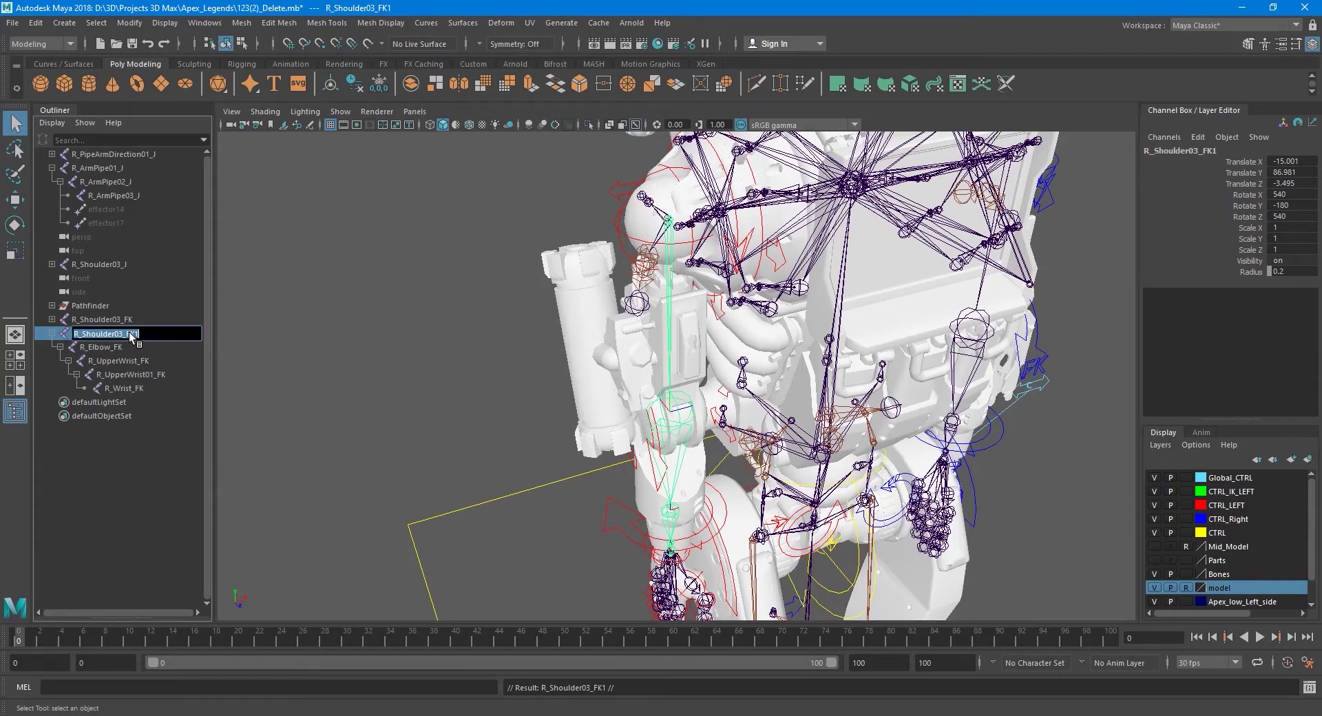
{"action": "key", "text": "BackSpace"}
{"action": "key", "text": "BackSpace"}
{"action": "key", "text": "Return"}
{"action": "double_click", "coordinate": [131, 344]}
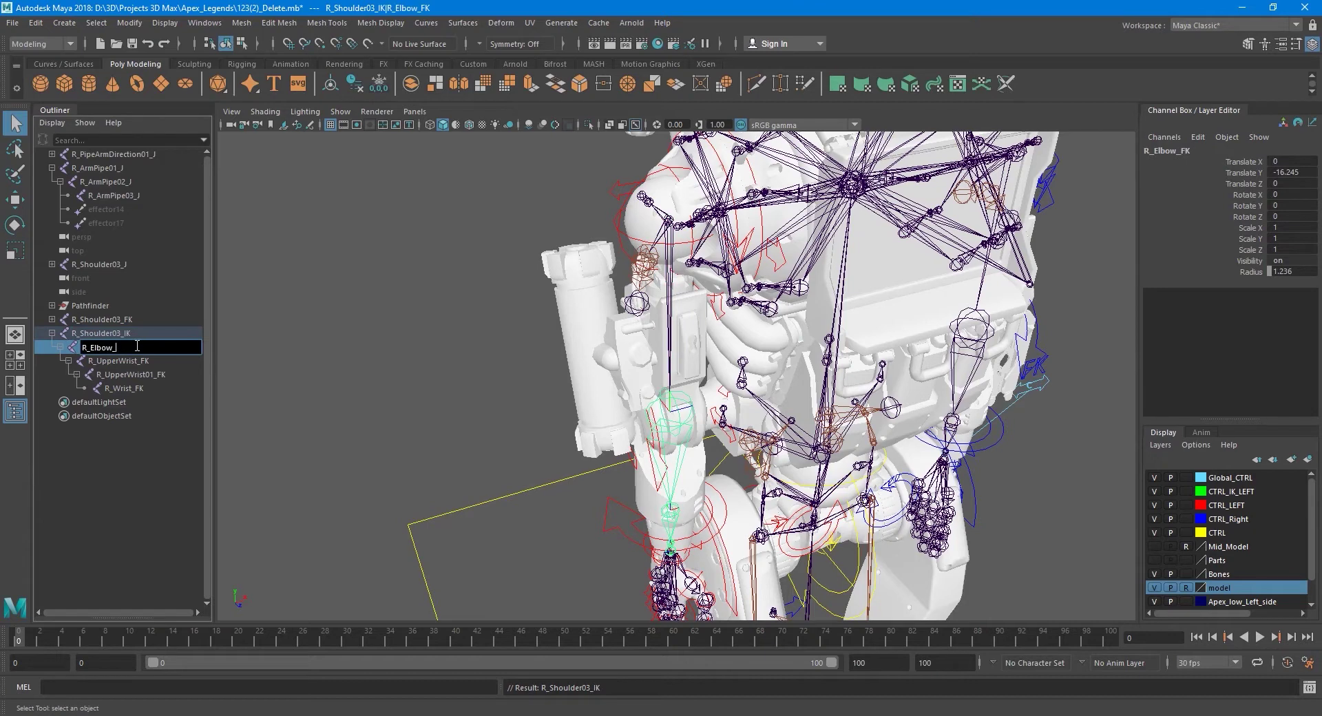
{"action": "key", "text": "Return"}
- Rename the copy's wrist joints R_UpperWrist_IK, R_UpperWrist01_IK and R_Wrist_IK
{"action": "double_click", "coordinate": [168, 360]}
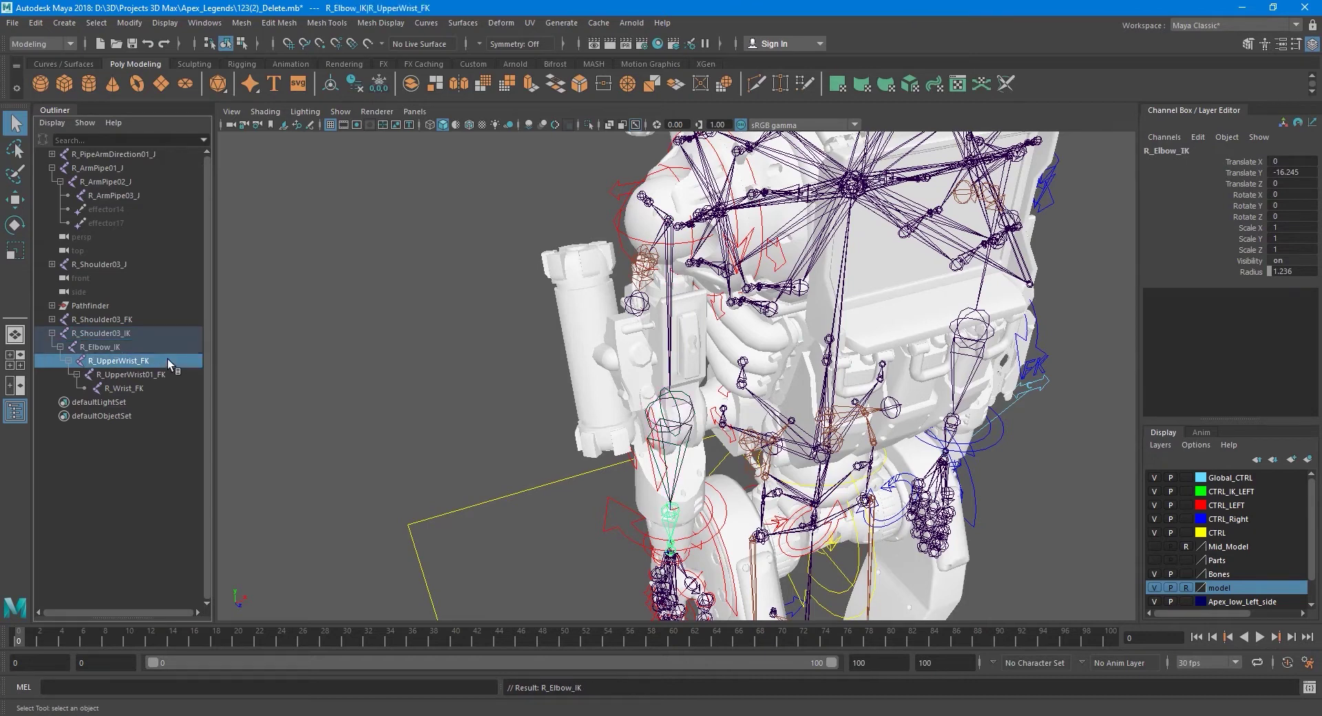
{"action": "key", "text": "BackSpace"}
{"action": "key", "text": "BackSpace"}
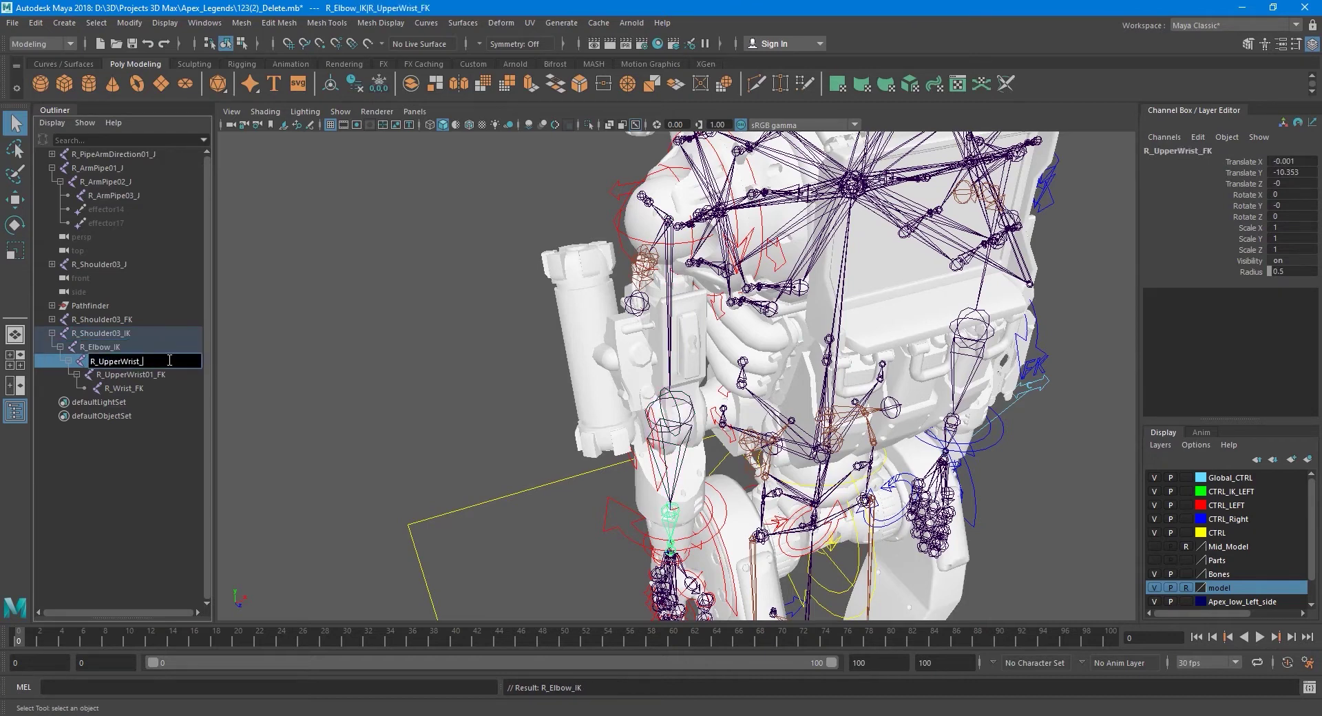
{"action": "type", "text": "IK"}
{"action": "key", "text": "Return"}
{"action": "double_click", "coordinate": [173, 374]}
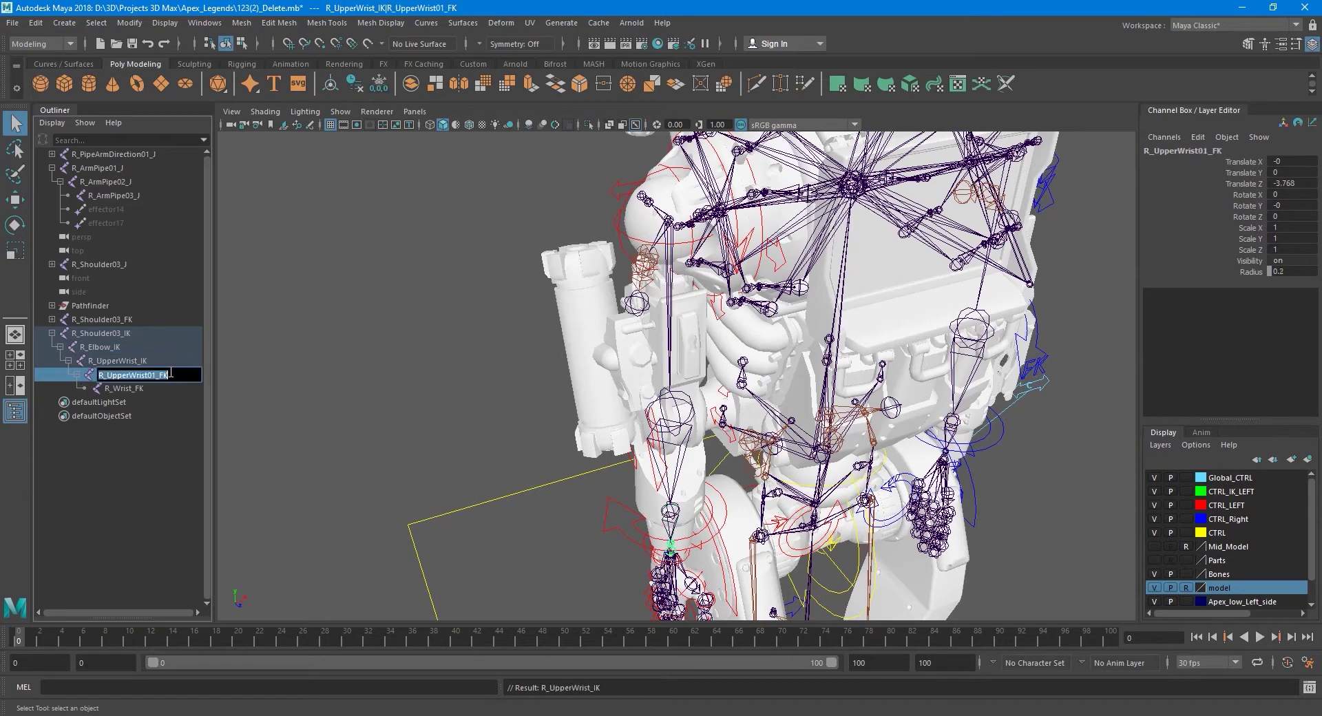
{"action": "key", "text": "BackSpace"}
{"action": "key", "text": "BackSpace"}
{"action": "key", "text": "Return"}
{"action": "double_click", "coordinate": [154, 391]}
{"action": "key", "text": "BackSpace"}
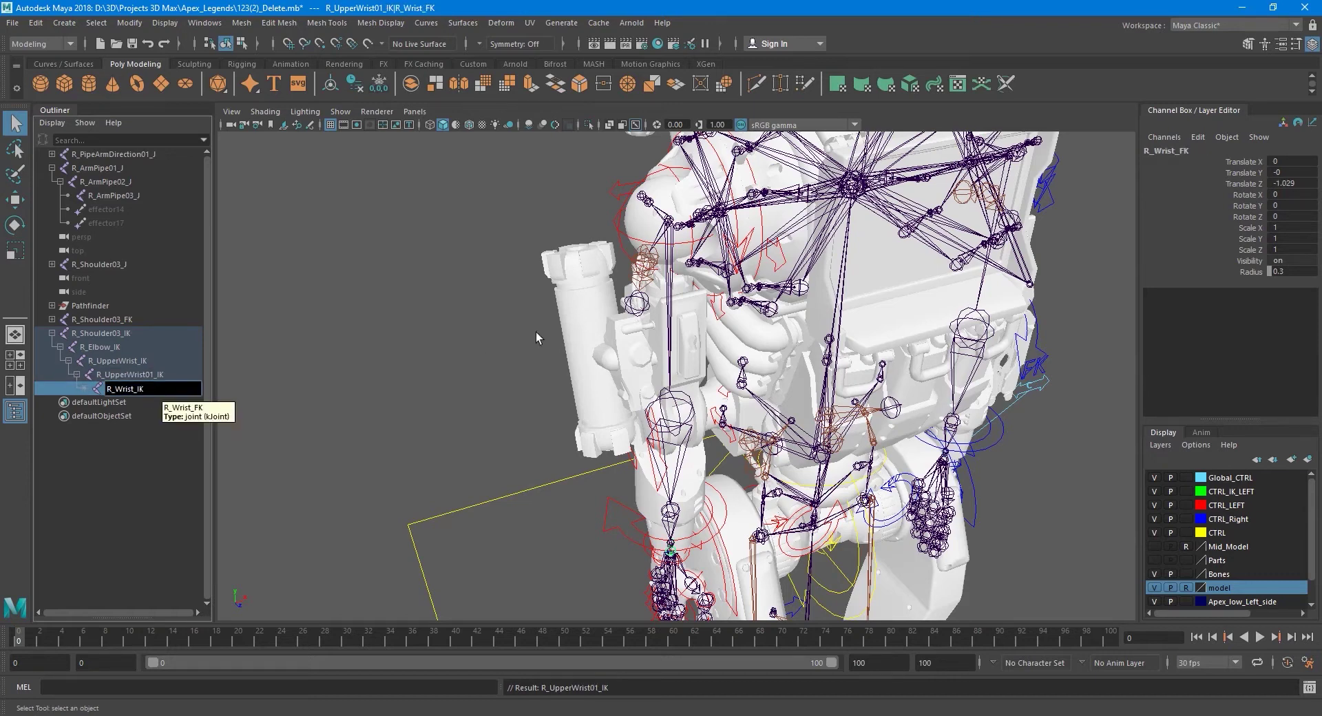
{"action": "key", "text": "Return"}
{"action": "scroll", "coordinate": [541, 341], "scroll_direction": "up", "scroll_amount": 1}
{"action": "scroll", "coordinate": [492, 349], "scroll_direction": "up", "scroll_amount": 3}
{"action": "scroll", "coordinate": [526, 354], "scroll_direction": "up", "scroll_amount": 2}
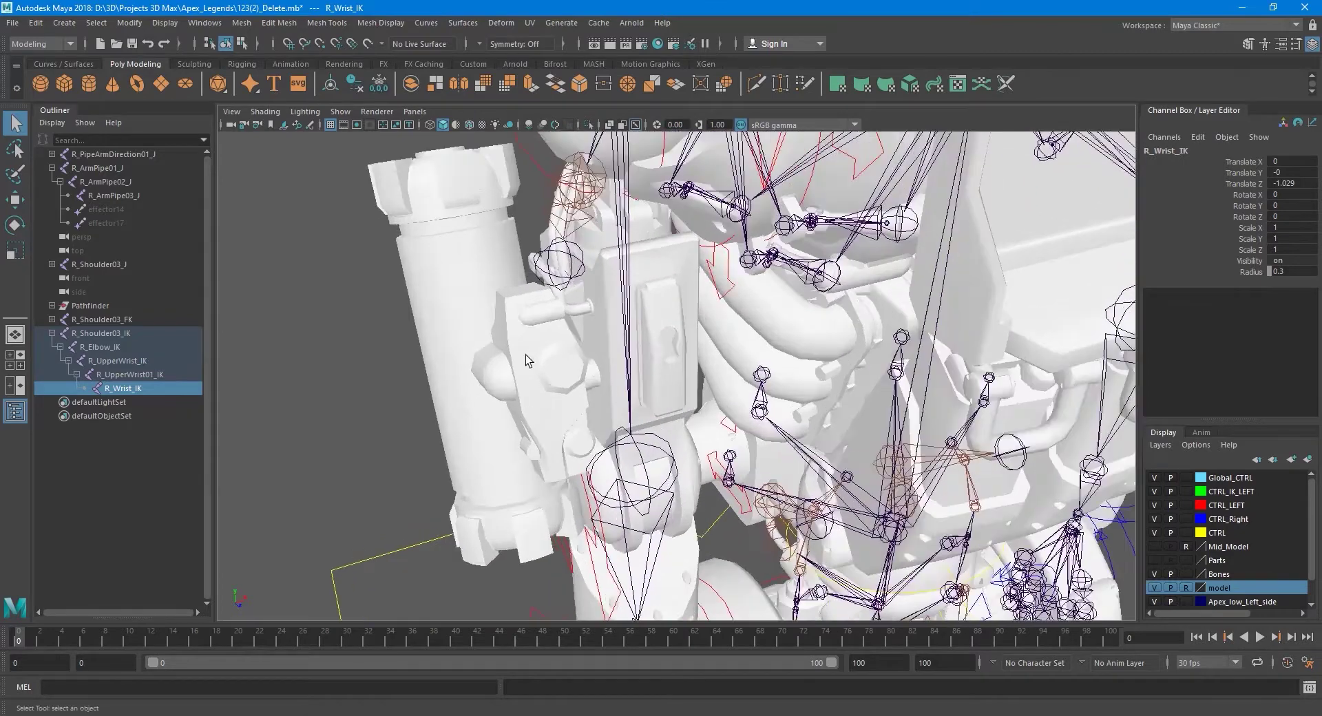
{"action": "scroll", "coordinate": [526, 354], "scroll_direction": "up", "scroll_amount": 1}
{"action": "scroll", "coordinate": [539, 376], "scroll_direction": "up", "scroll_amount": 1}
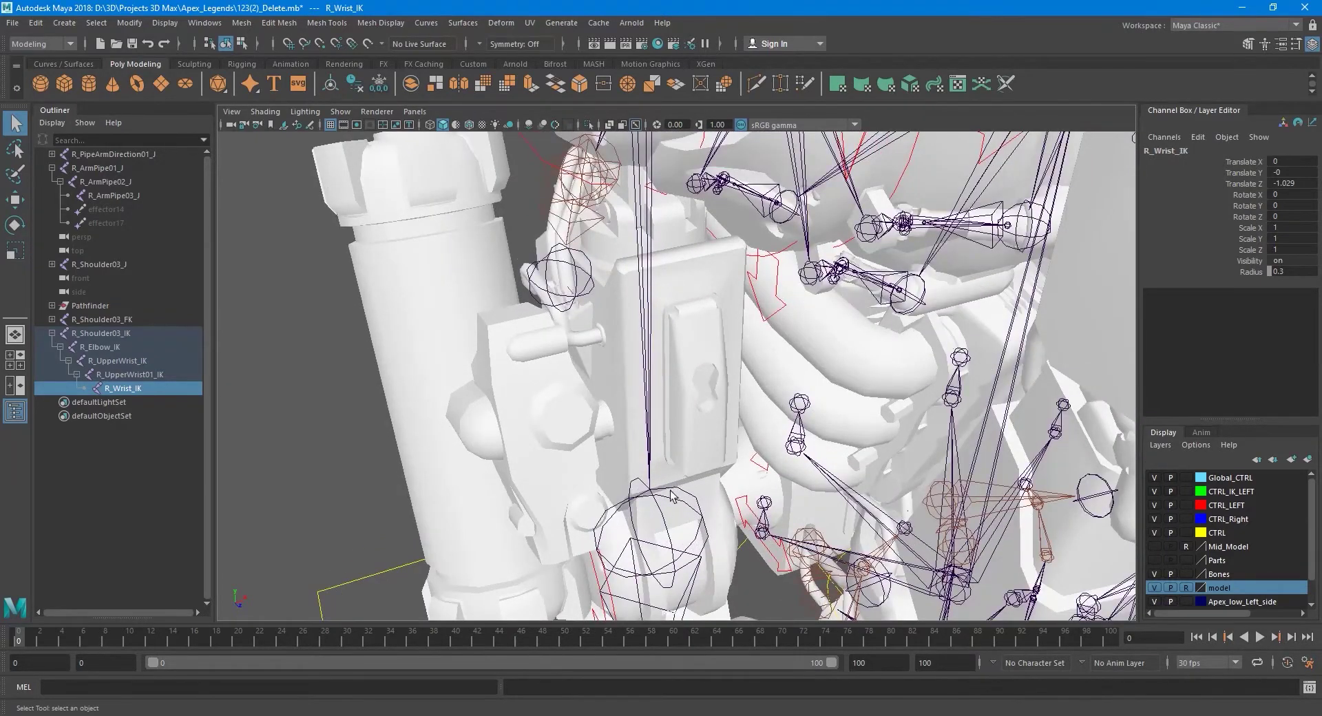
{"action": "scroll", "coordinate": [619, 485], "scroll_direction": "down", "scroll_amount": 1}
{"action": "scroll", "coordinate": [537, 472], "scroll_direction": "down", "scroll_amount": 1}
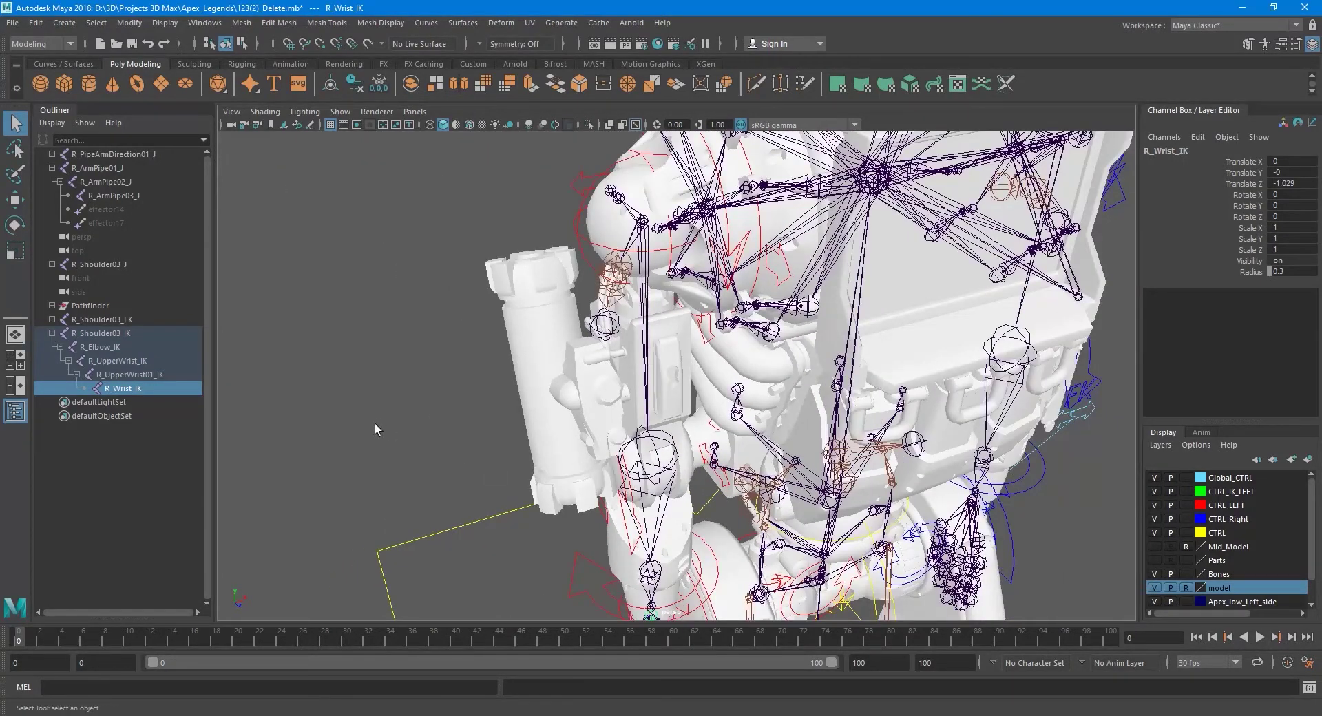
- Check the J, FK and IK shoulder roots, ending on R_Shoulder03_IK, viewed from the rig's front
{"action": "left_click", "coordinate": [115, 263]}
{"action": "left_click_drag", "start_coordinate": [391, 345], "coordinate": [648, 368], "text": "alt"}
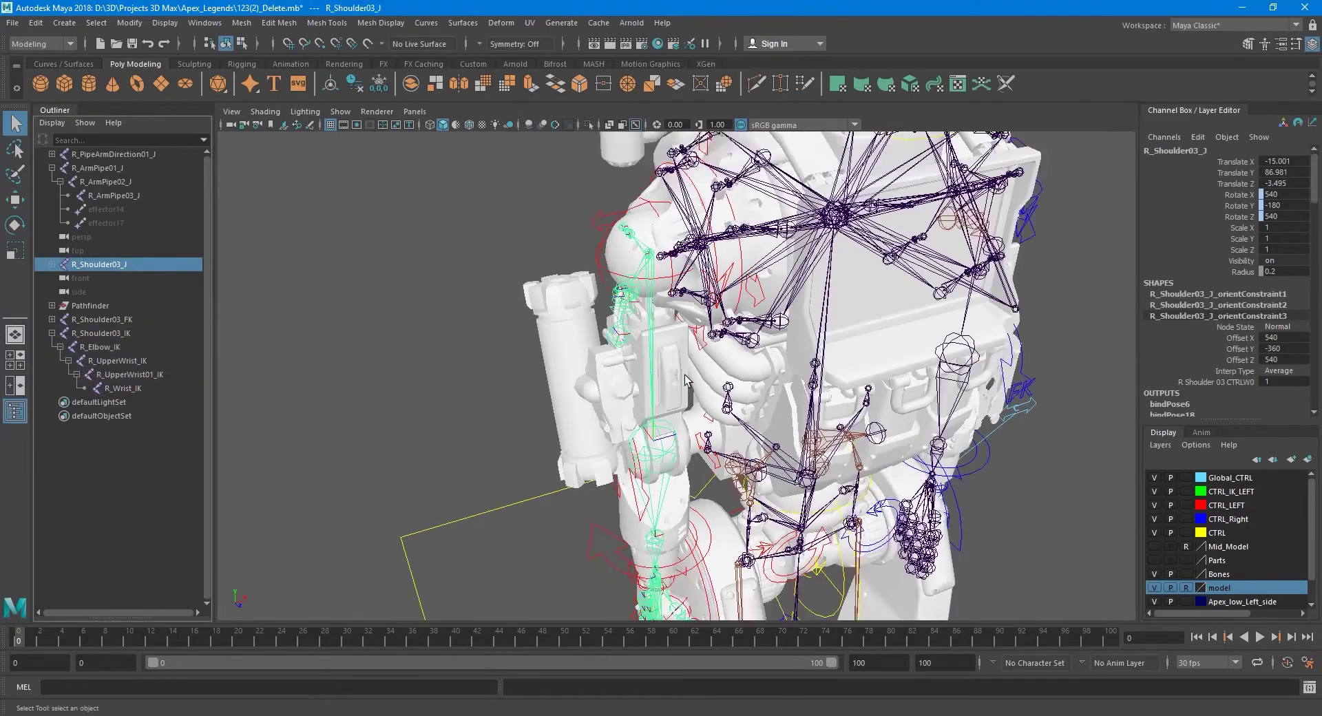
{"action": "scroll", "coordinate": [649, 367], "scroll_direction": "down", "scroll_amount": 2}
{"action": "scroll", "coordinate": [647, 331], "scroll_direction": "down", "scroll_amount": 1}
{"action": "scroll", "coordinate": [646, 303], "scroll_direction": "down", "scroll_amount": 2}
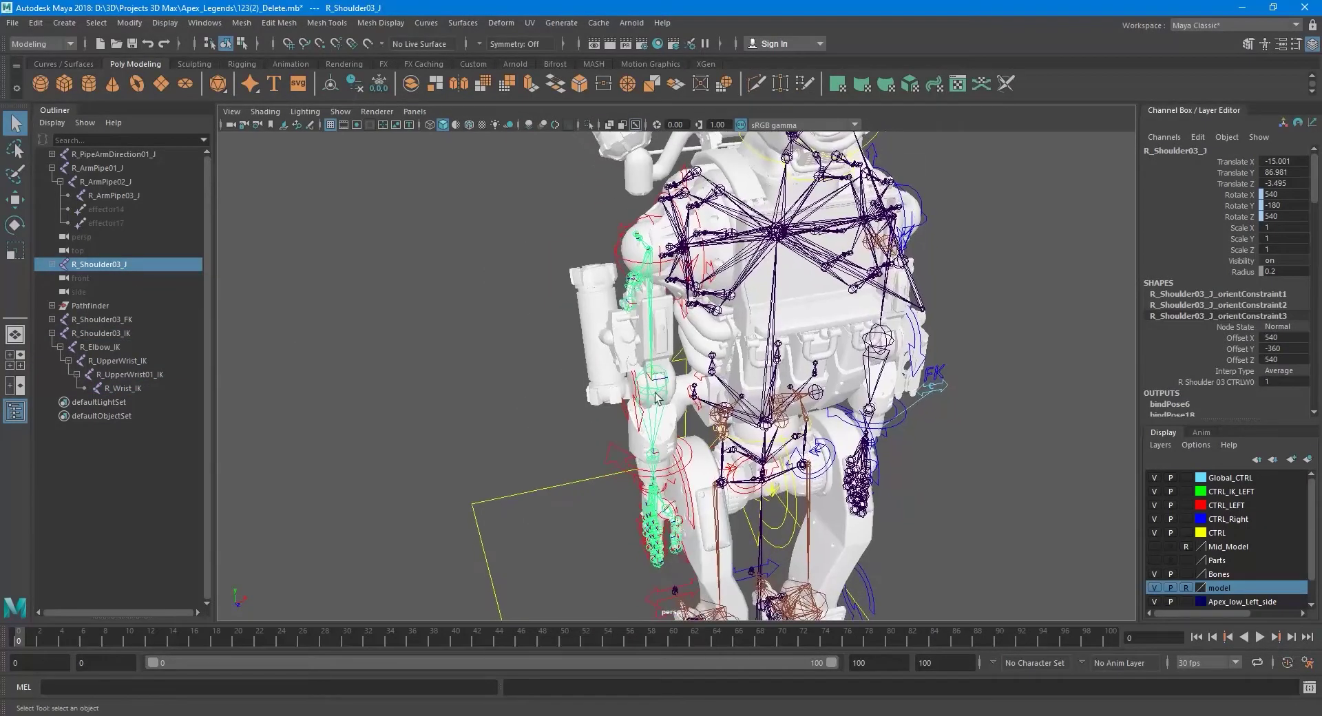
{"action": "mouse_move", "coordinate": [651, 544]}
{"action": "left_mouse_down", "text": "alt"}
{"action": "mouse_move", "coordinate": [662, 501]}
{"action": "mouse_move", "coordinate": [706, 475]}
{"action": "mouse_move", "coordinate": [688, 454]}
{"action": "left_mouse_up", "text": "alt"}
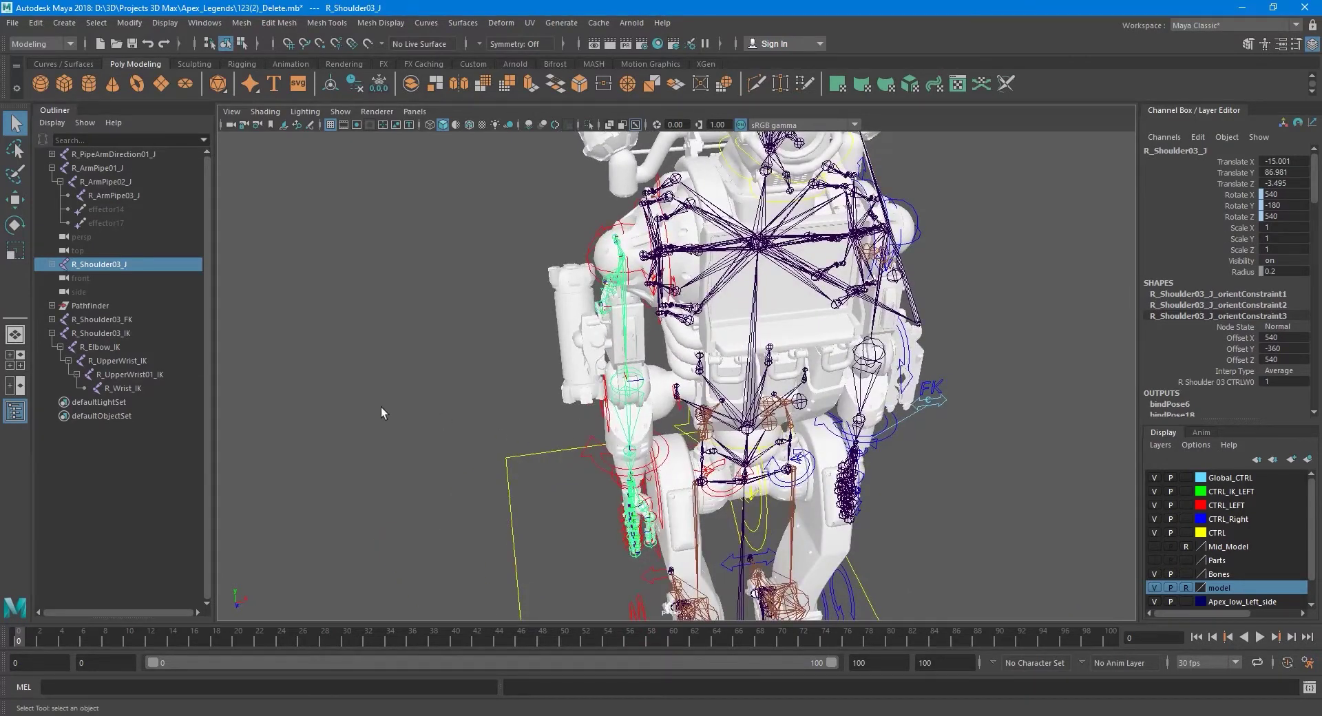
{"action": "left_click", "coordinate": [135, 321]}
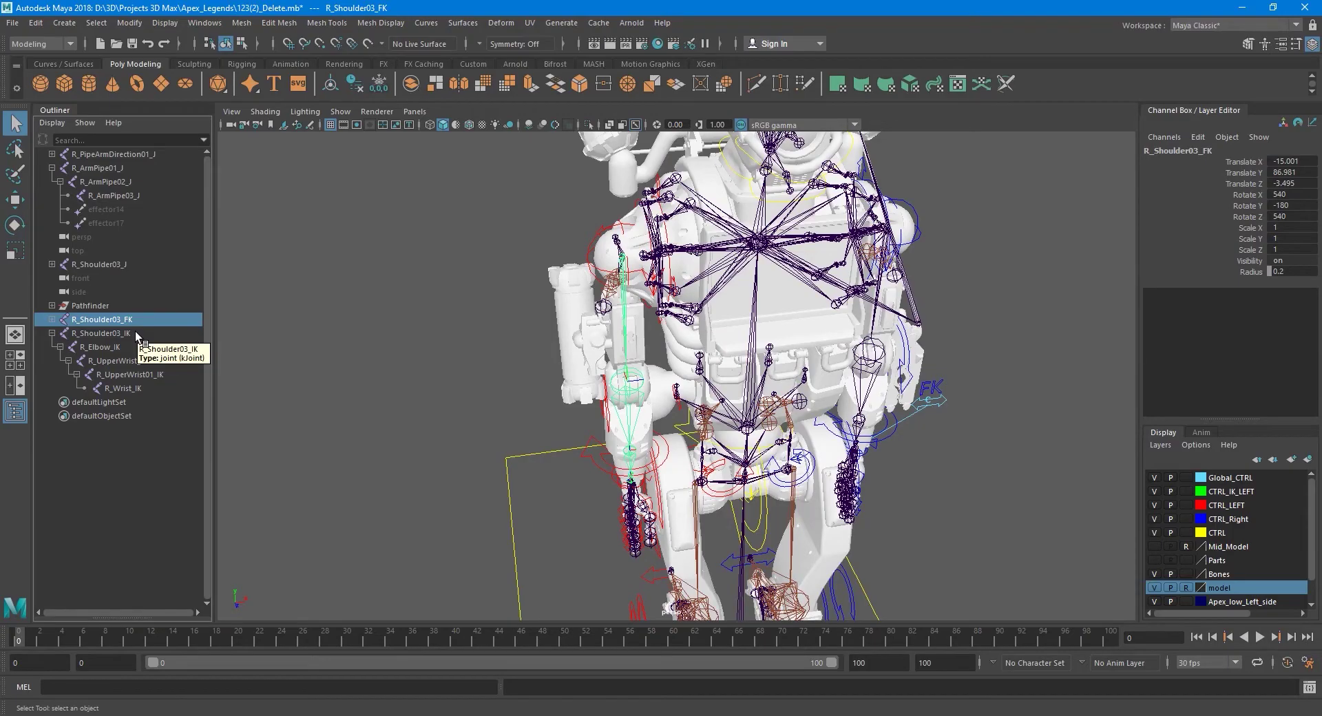
{"action": "left_click", "coordinate": [135, 332]}
{"action": "mouse_move", "coordinate": [590, 434]}
{"action": "left_mouse_down", "text": "alt"}
{"action": "mouse_move", "coordinate": [659, 464]}
{"action": "mouse_move", "coordinate": [592, 412]}
{"action": "mouse_move", "coordinate": [613, 431]}
{"action": "left_mouse_up", "text": "alt"}
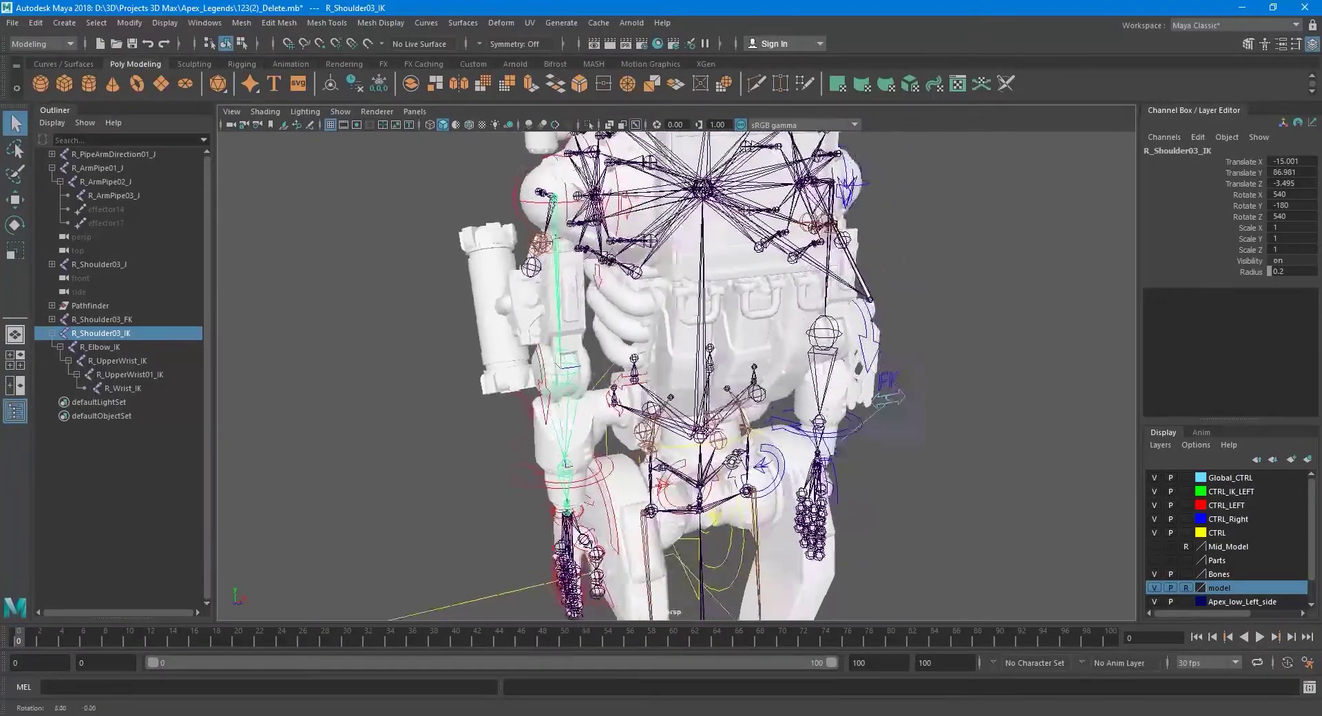
{"action": "mouse_move", "coordinate": [950, 426]}
{"action": "left_mouse_down", "text": "alt"}
{"action": "mouse_move", "coordinate": [960, 445]}
{"action": "mouse_move", "coordinate": [761, 455]}
{"action": "left_mouse_up", "text": "alt"}
- Slide IK_FK_Switch's IK FK Switch through 0.5 and 0, leaving it at 1
{"action": "left_click", "coordinate": [960, 445]}
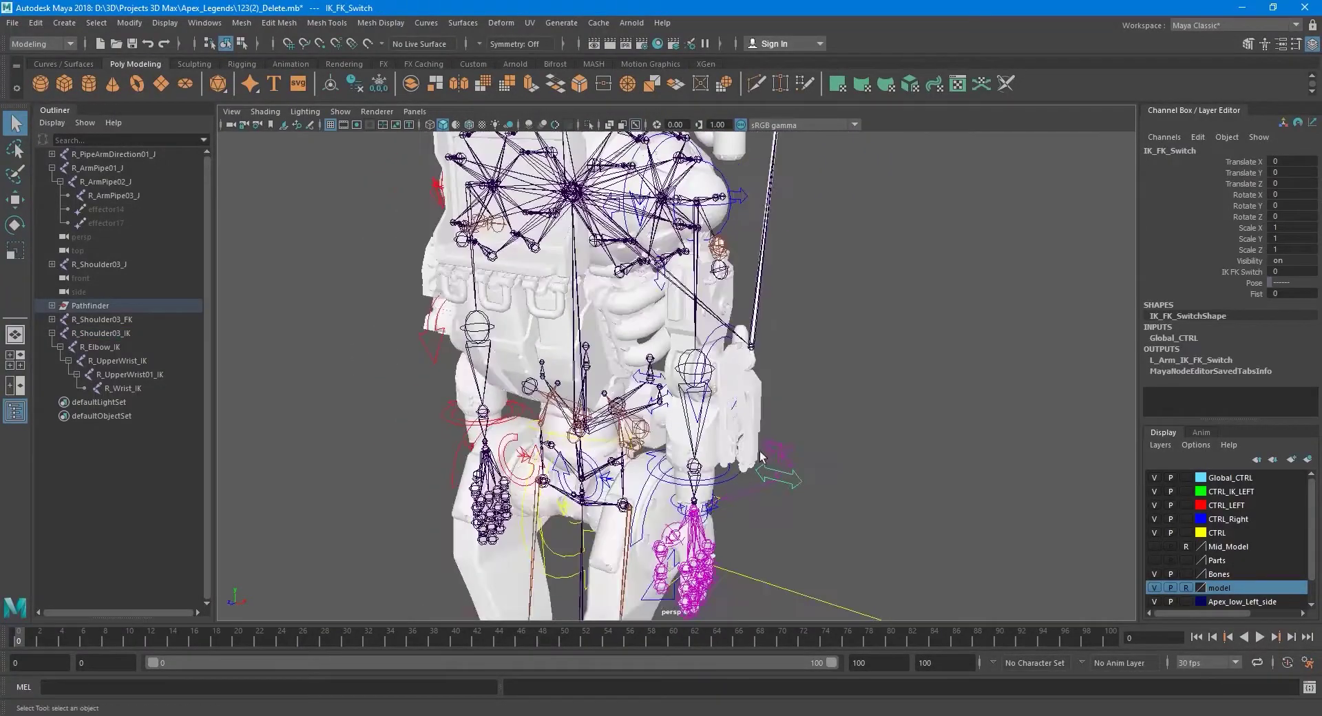
{"action": "right_click_drag", "start_coordinate": [761, 455], "coordinate": [830, 463], "text": "alt"}
{"action": "left_click", "coordinate": [1242, 271]}
{"action": "middle_click_drag", "start_coordinate": [895, 357], "coordinate": [933, 357]}
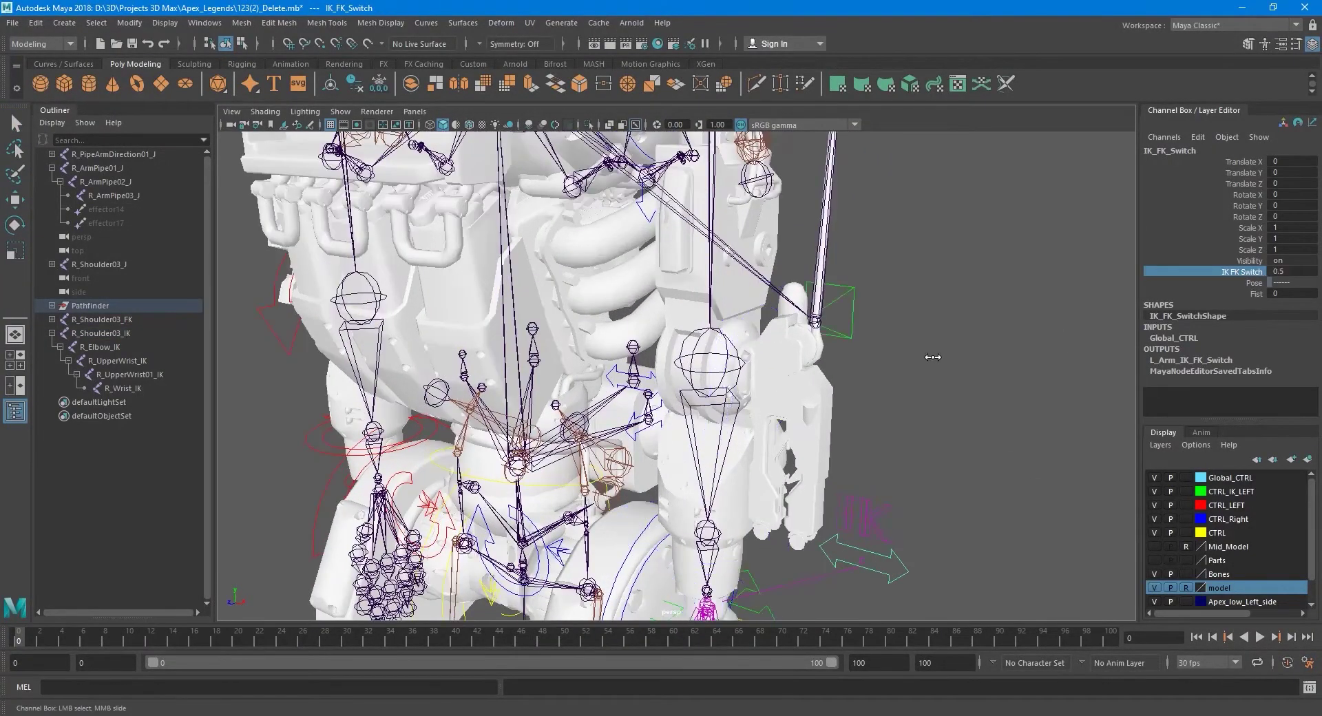
{"action": "middle_click_drag", "start_coordinate": [1054, 390], "coordinate": [964, 396]}
{"action": "right_click_drag", "start_coordinate": [992, 398], "coordinate": [886, 408], "text": "alt"}
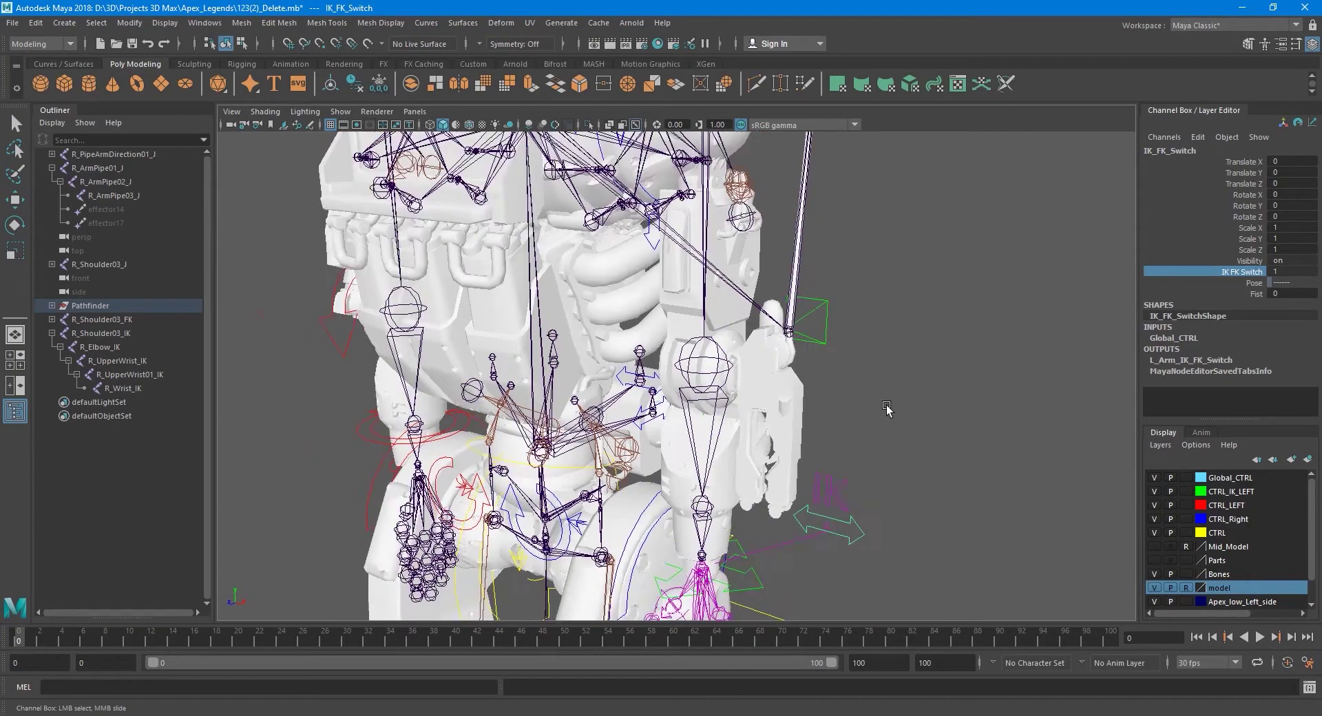
- Orbit over the chest and expand R_Shoulder03_FK to show its joints
{"action": "left_click_drag", "start_coordinate": [886, 408], "coordinate": [612, 441], "text": "alt"}
{"action": "left_click_drag", "start_coordinate": [683, 444], "coordinate": [667, 431], "text": "alt"}
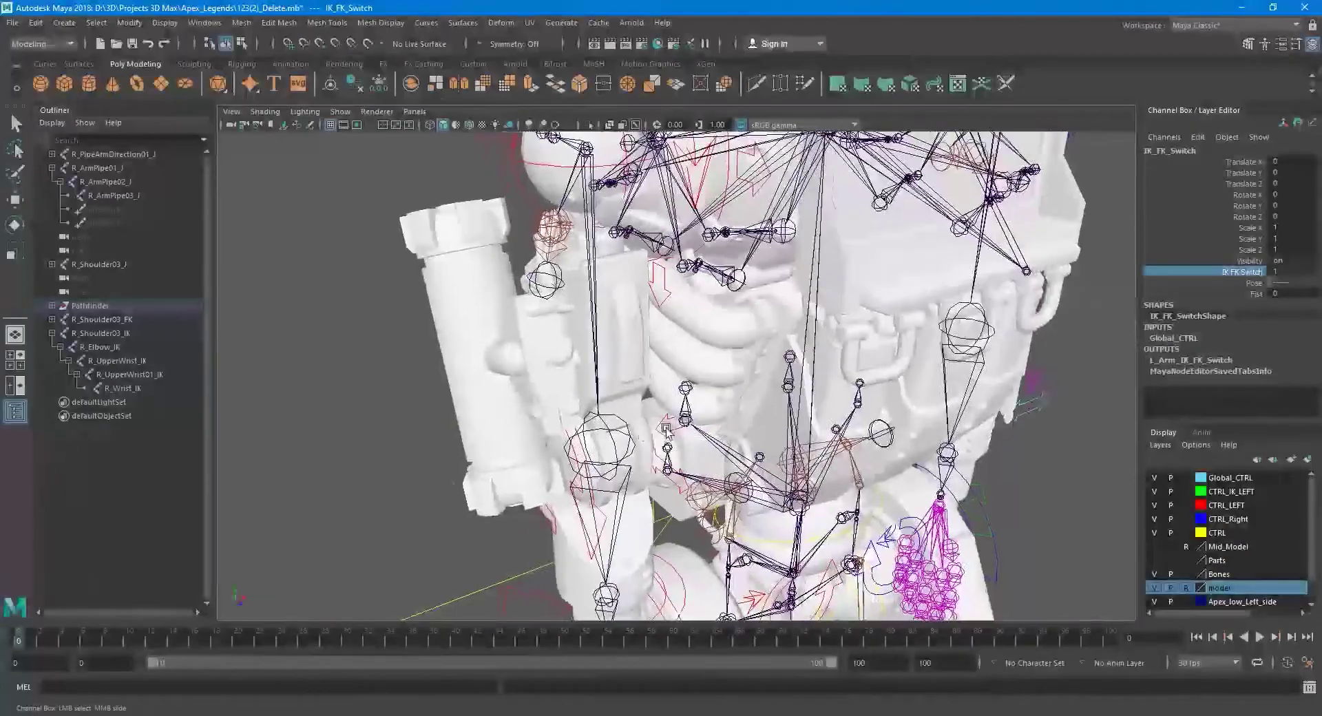
{"action": "scroll", "coordinate": [661, 427], "scroll_direction": "up", "scroll_amount": 2}
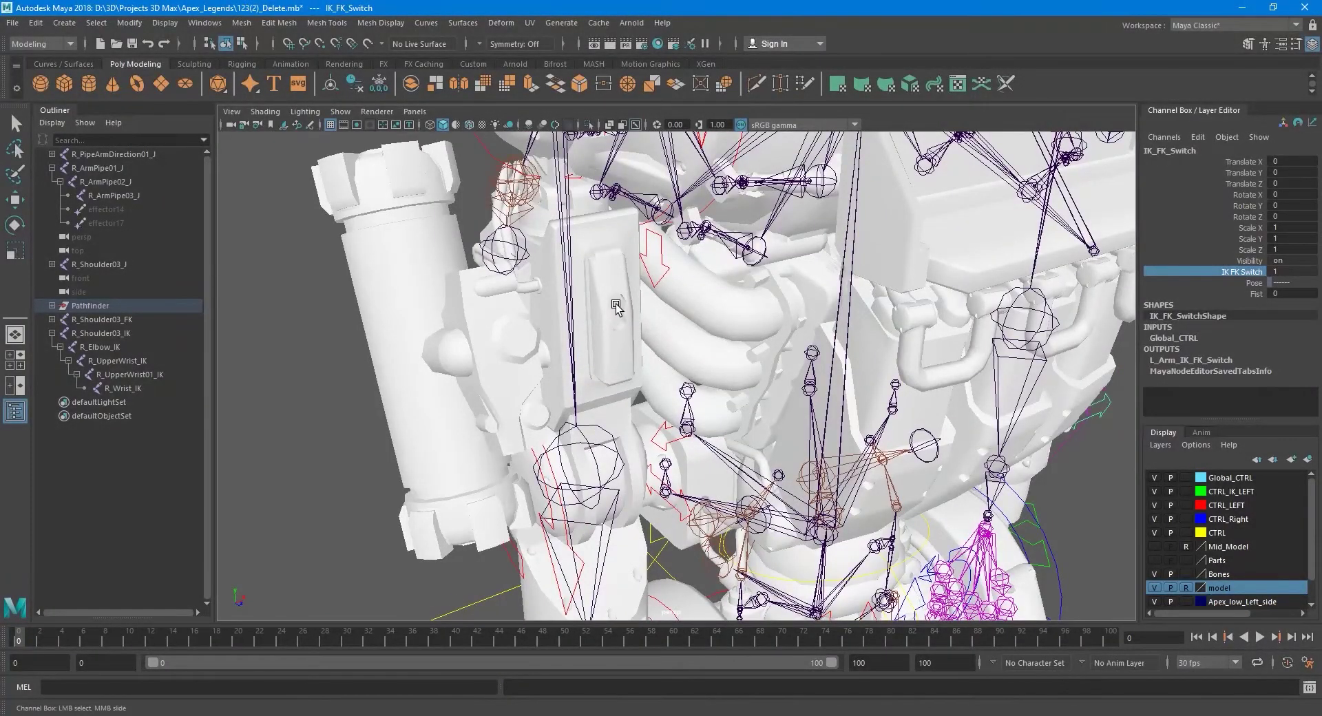
{"action": "left_click_drag", "start_coordinate": [599, 478], "coordinate": [620, 299], "text": "alt"}
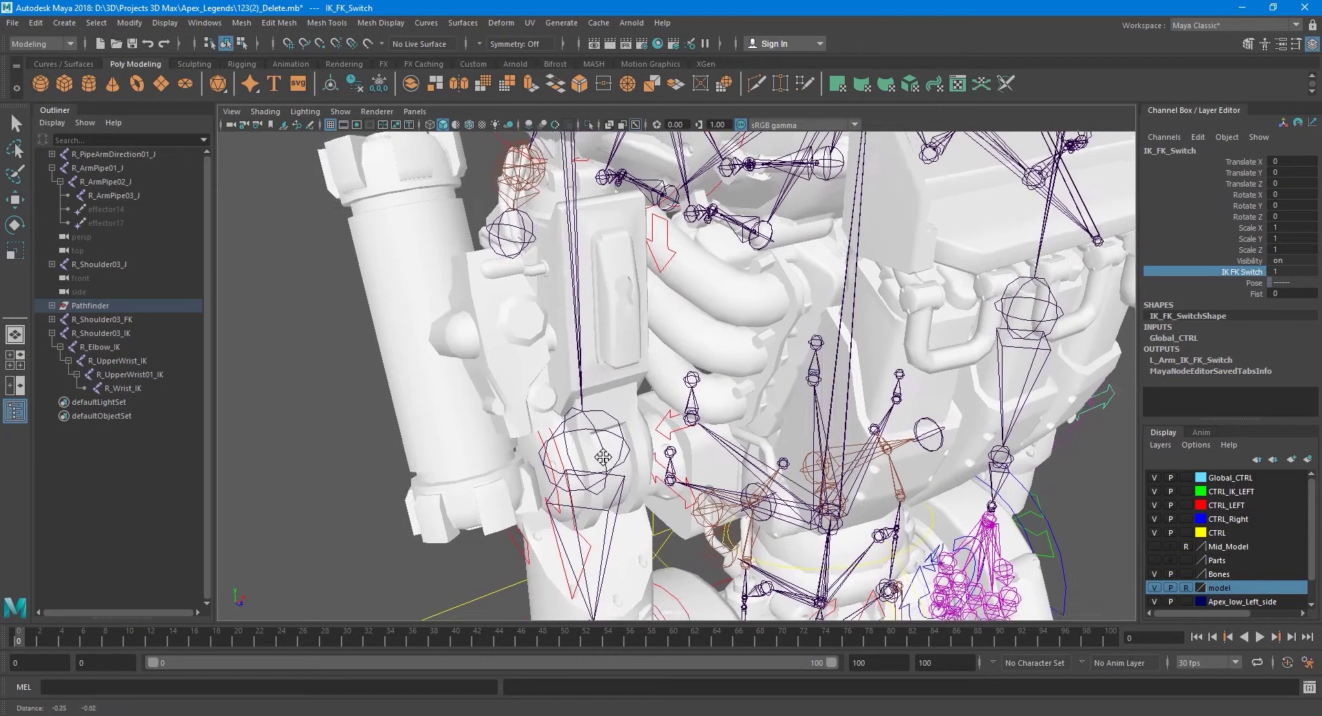
{"action": "left_click_drag", "start_coordinate": [597, 367], "coordinate": [568, 407], "text": "alt"}
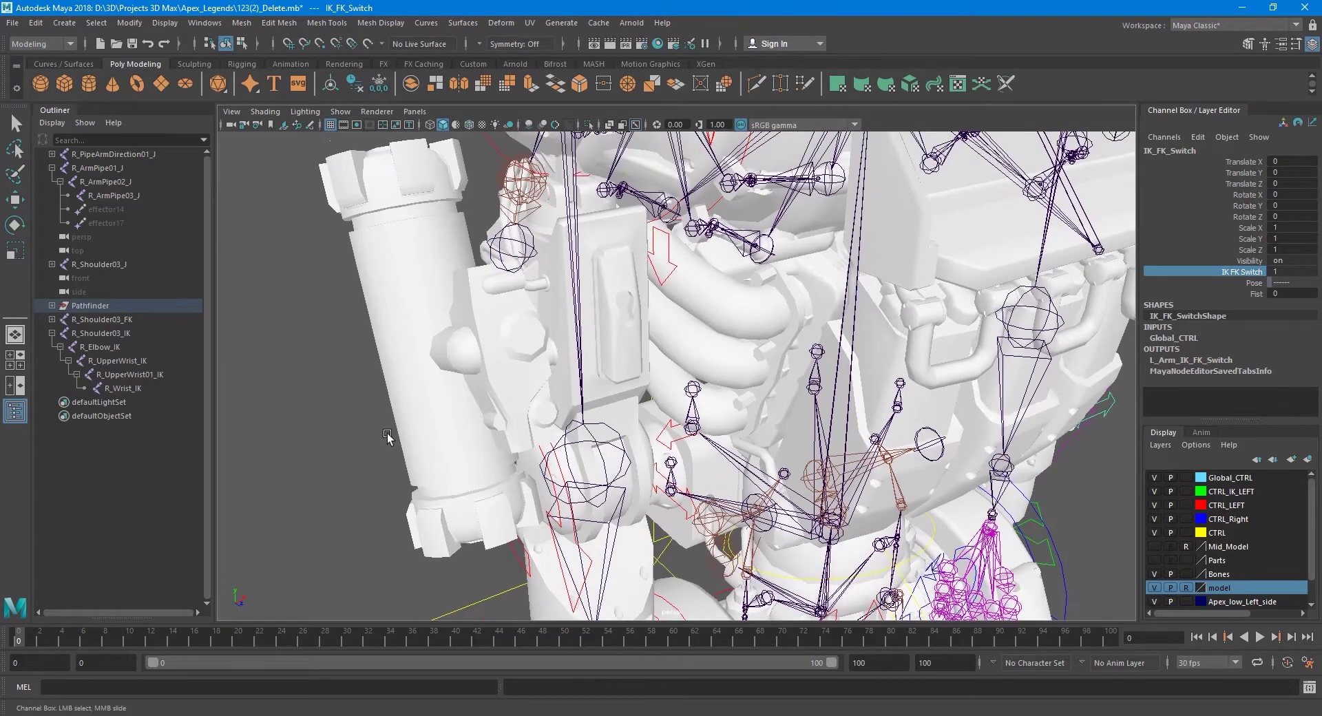
{"action": "left_click", "coordinate": [52, 320]}
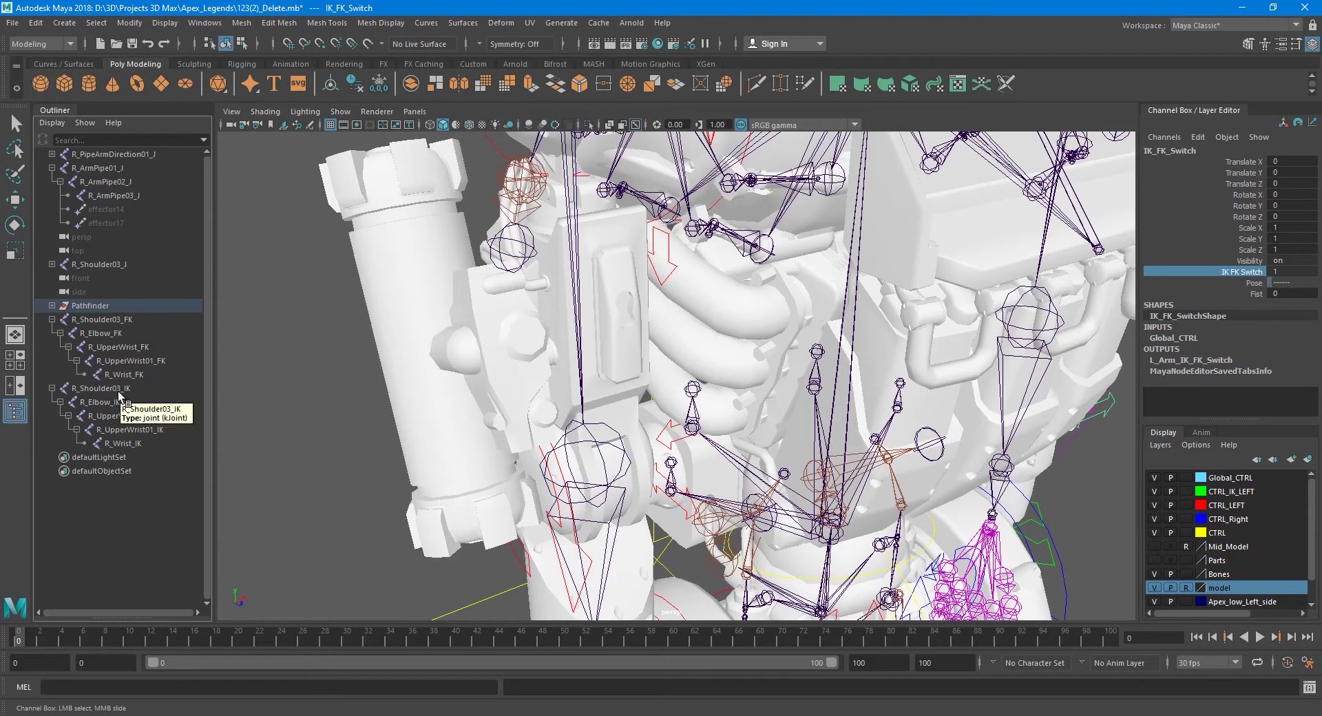
{"action": "mouse_move", "coordinate": [390, 383]}
{"action": "left_mouse_down", "text": "alt"}
{"action": "mouse_move", "coordinate": [605, 382]}
{"action": "mouse_move", "coordinate": [598, 372]}
{"action": "left_mouse_up", "text": "alt"}
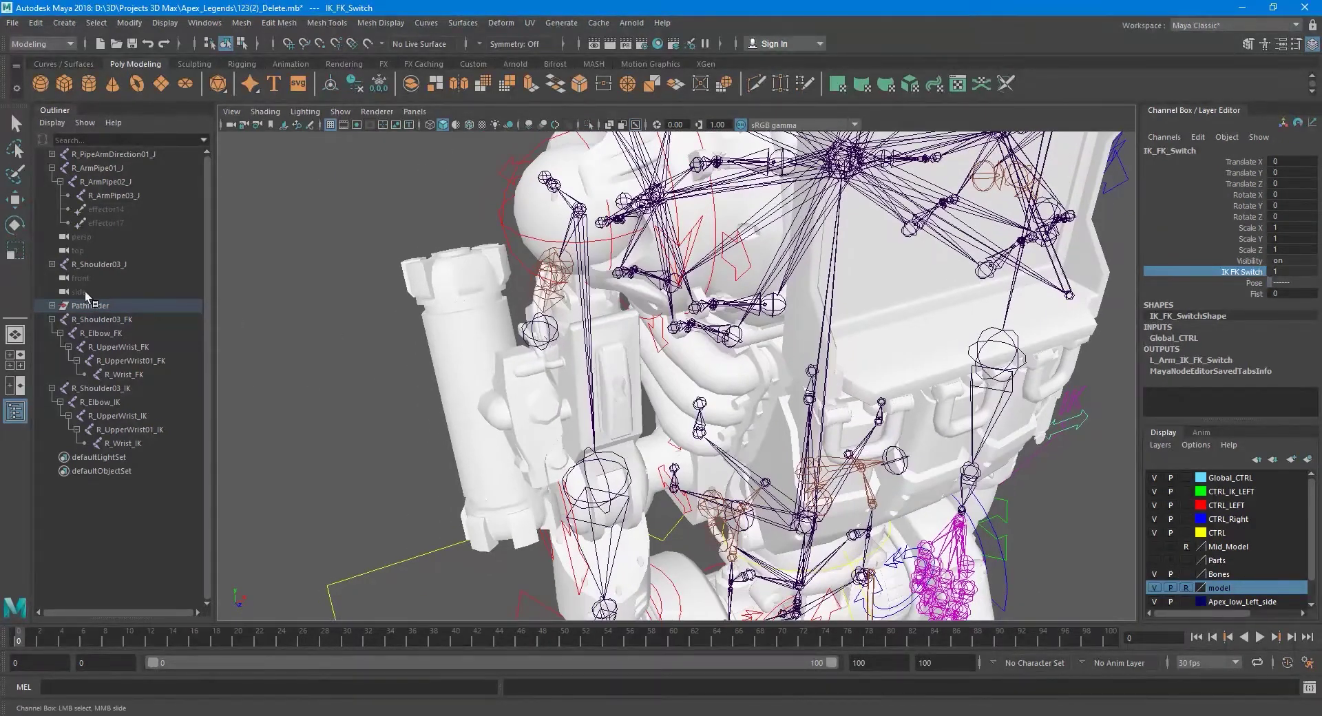
- Expand R_Shoulder03_J and collapse the thumb, index, middle, ring and little finger branches
{"action": "left_click", "coordinate": [52, 264], "text": "shift"}
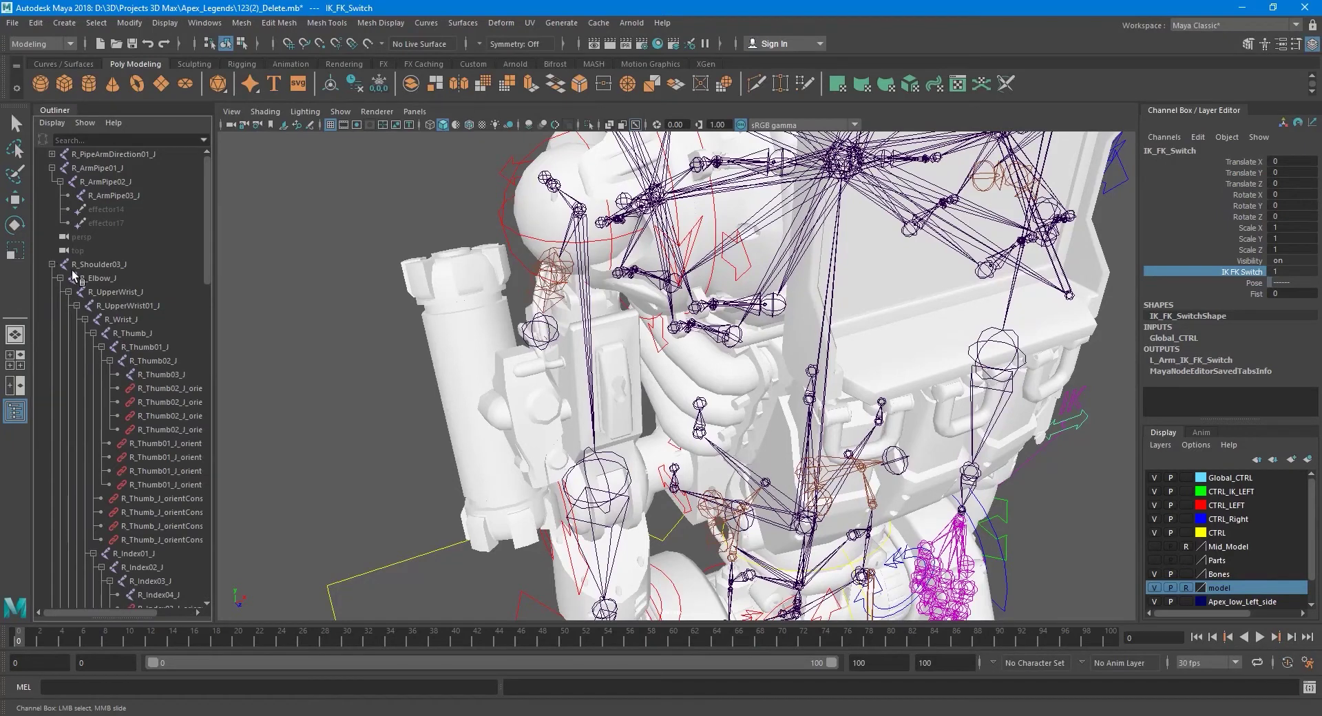
{"action": "left_click", "coordinate": [102, 347]}
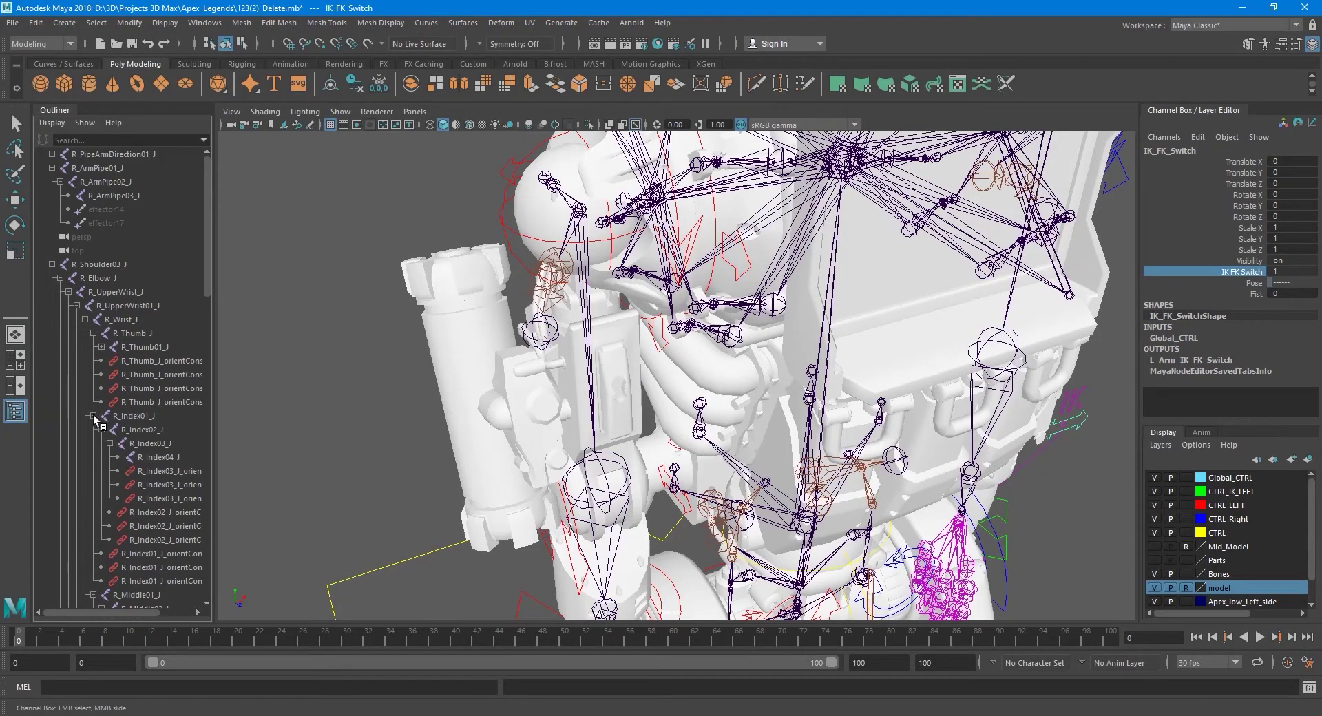
{"action": "left_click", "coordinate": [93, 416]}
{"action": "left_click", "coordinate": [94, 333]}
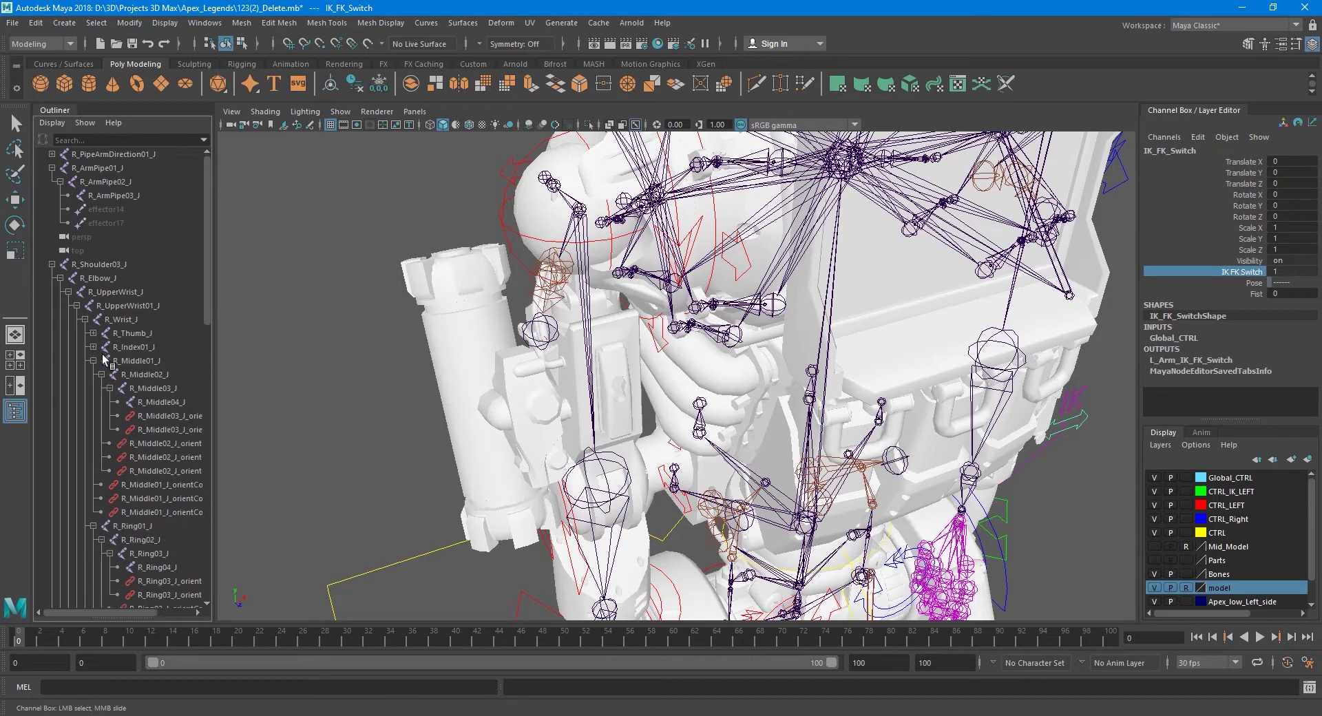
{"action": "left_click", "coordinate": [93, 360]}
{"action": "left_click", "coordinate": [93, 374]}
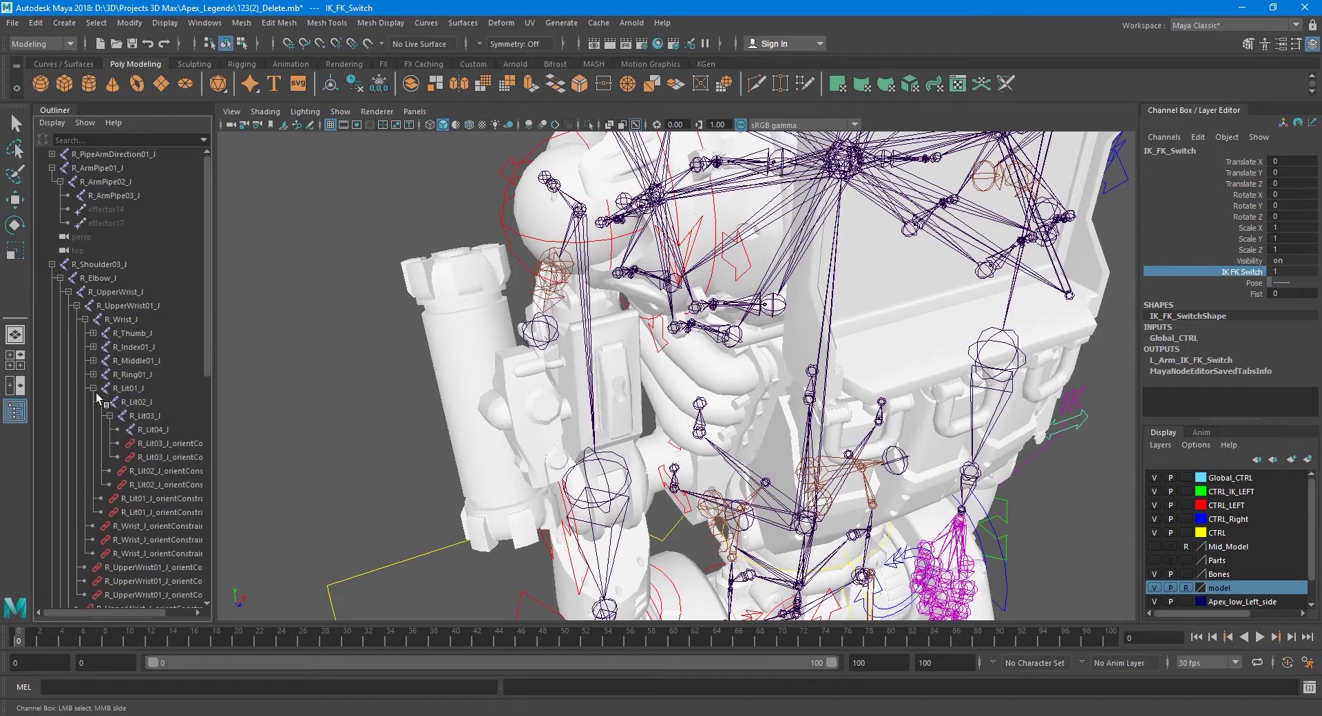
{"action": "left_click", "coordinate": [93, 389]}
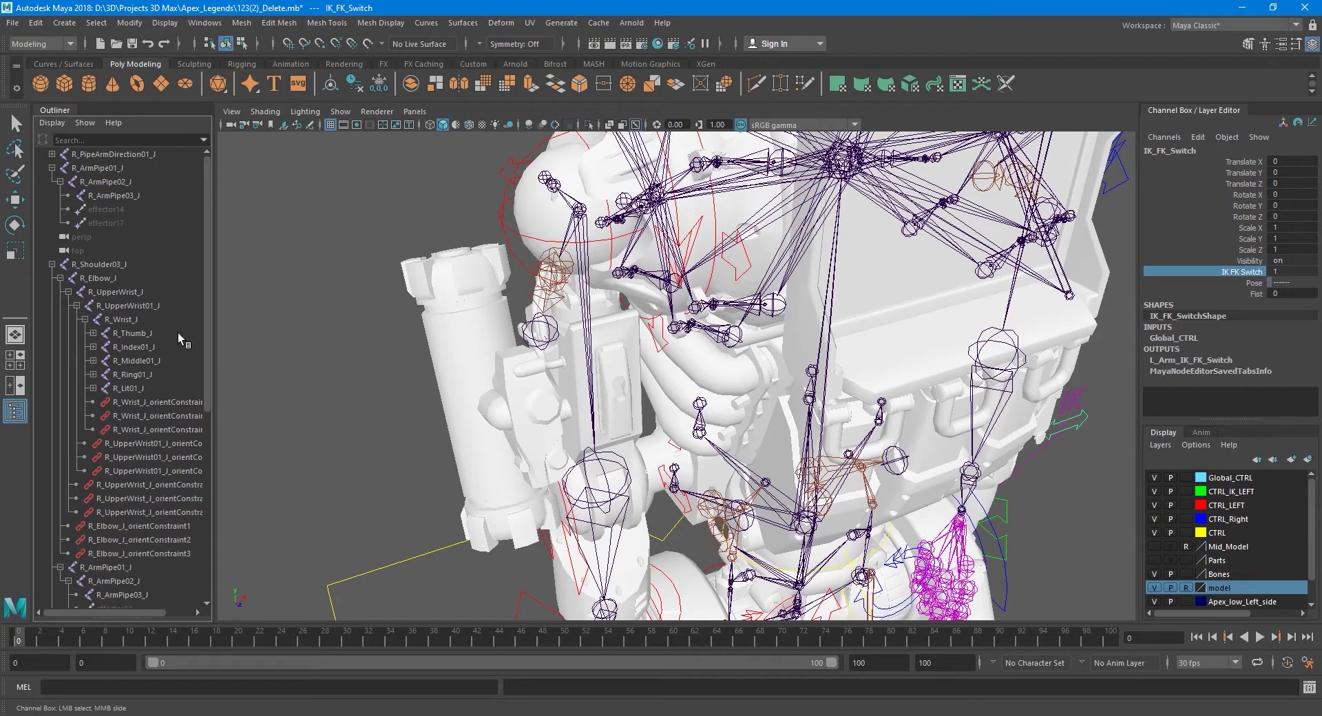
- Move R_Thumb_J through R_Lit01_J to the top level of the Outliner, out of R_Wrist_J
{"action": "left_click", "coordinate": [133, 333]}
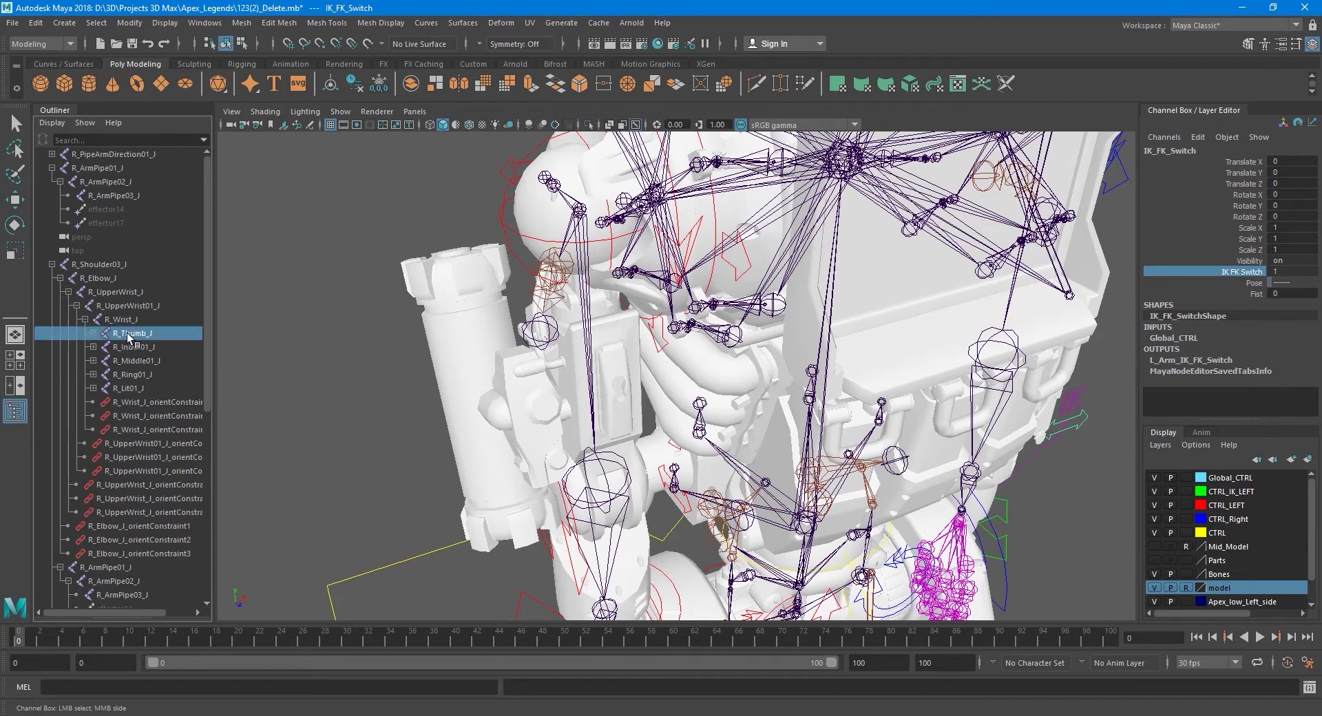
{"action": "left_click", "coordinate": [137, 389], "text": "shift"}
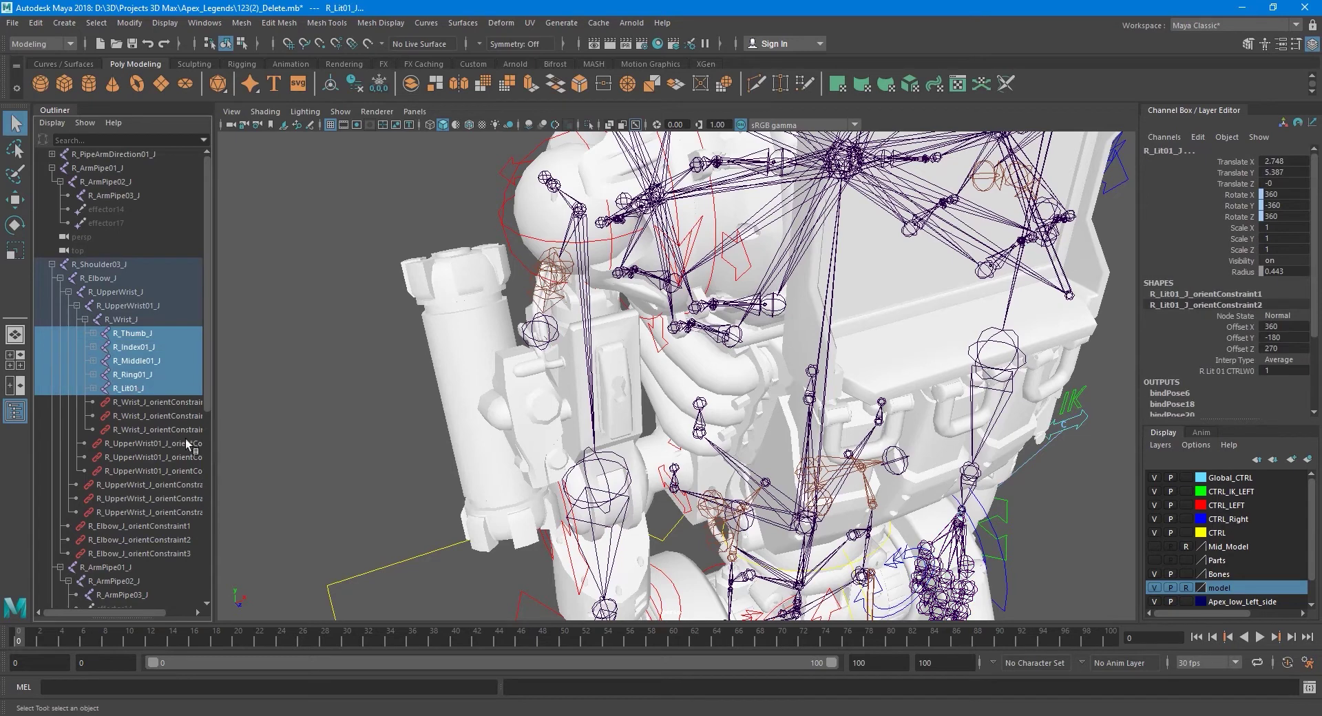
{"action": "left_click", "coordinate": [52, 168]}
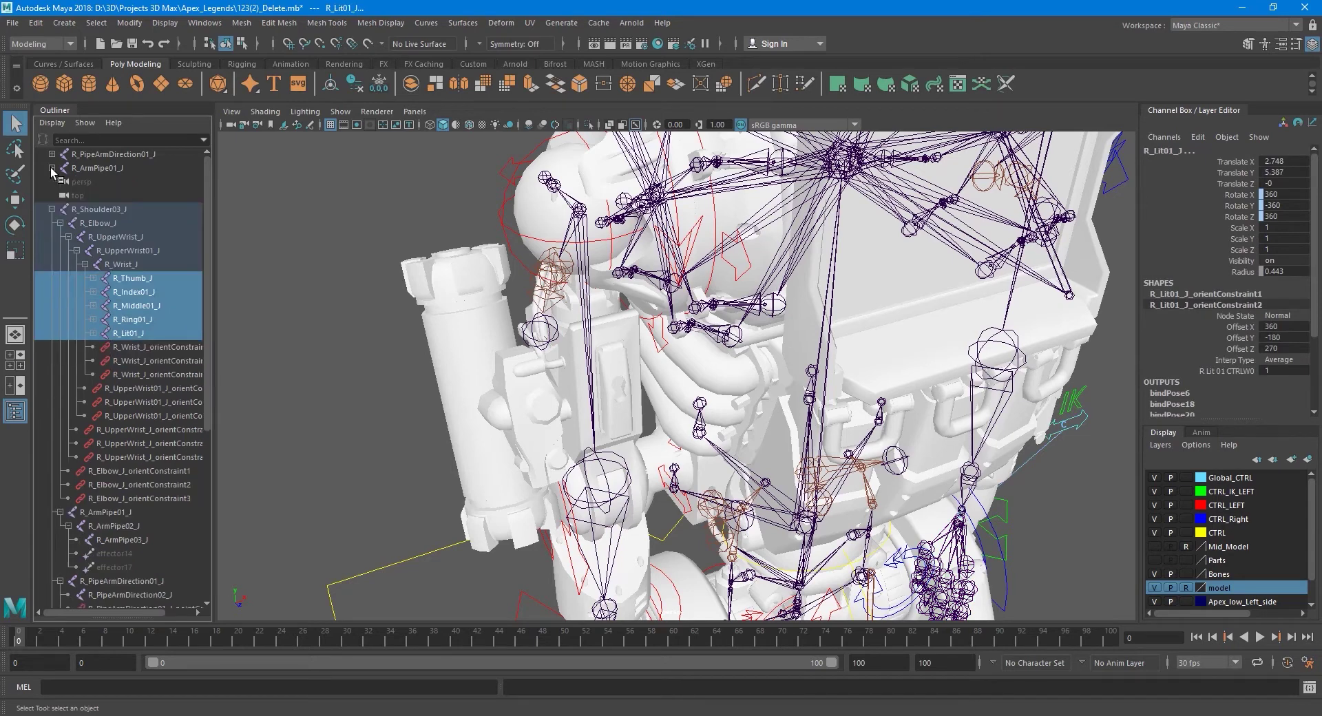
{"action": "left_click_drag", "start_coordinate": [128, 280], "coordinate": [103, 192]}
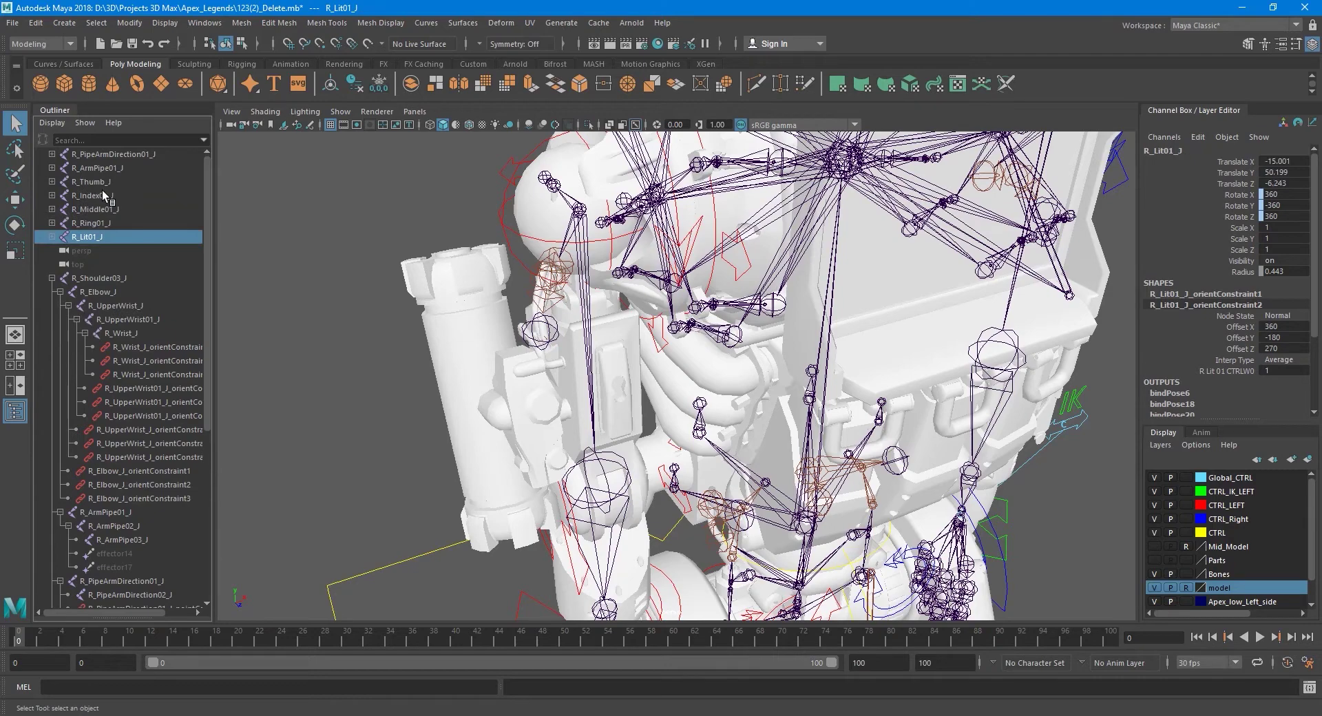
{"action": "left_click", "coordinate": [121, 333]}
{"action": "middle_click_drag", "start_coordinate": [279, 373], "coordinate": [659, 465], "text": "alt"}
{"action": "mouse_move", "coordinate": [659, 465]}
{"action": "left_mouse_down", "text": "alt"}
{"action": "mouse_move", "coordinate": [541, 405]}
{"action": "mouse_move", "coordinate": [547, 420]}
{"action": "left_mouse_up", "text": "alt"}
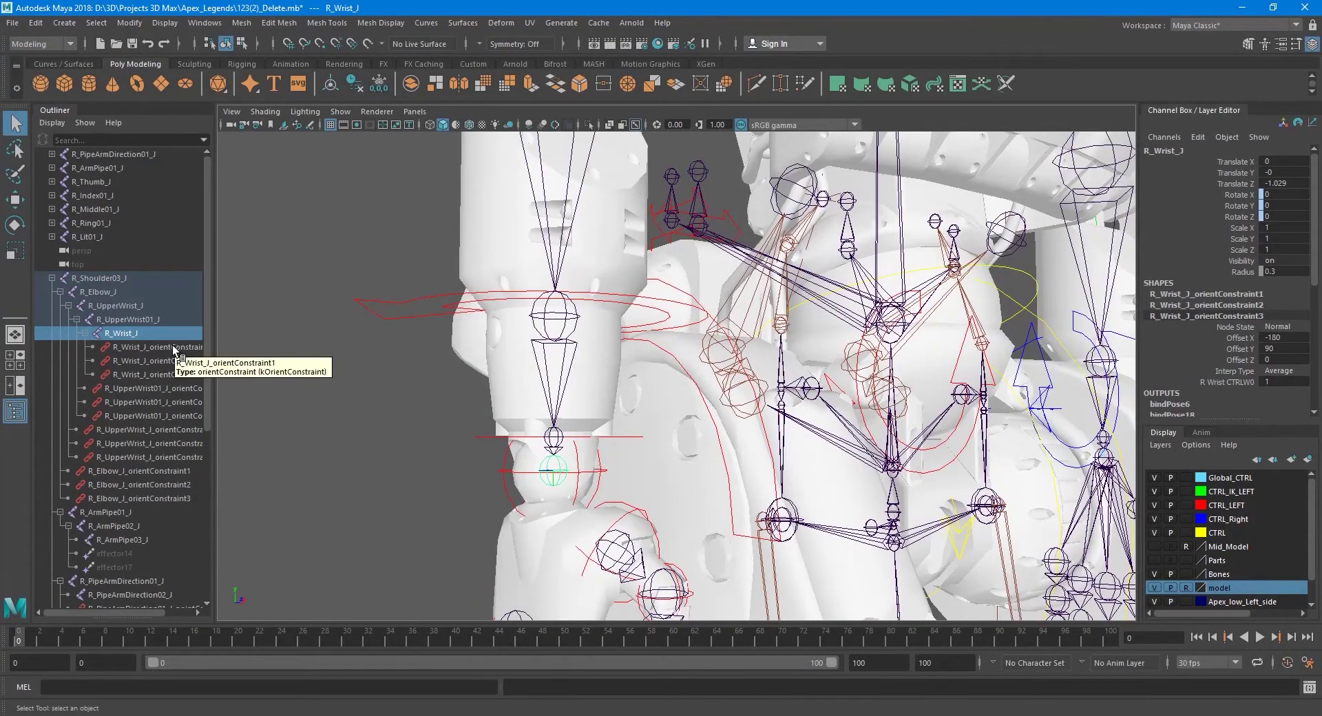
- Delete the orient constraints from R_Wrist_J_orientConstraint1 down to R_Elbow_J_orientConstraint3
{"action": "left_click_drag", "start_coordinate": [475, 403], "coordinate": [475, 413], "text": "alt"}
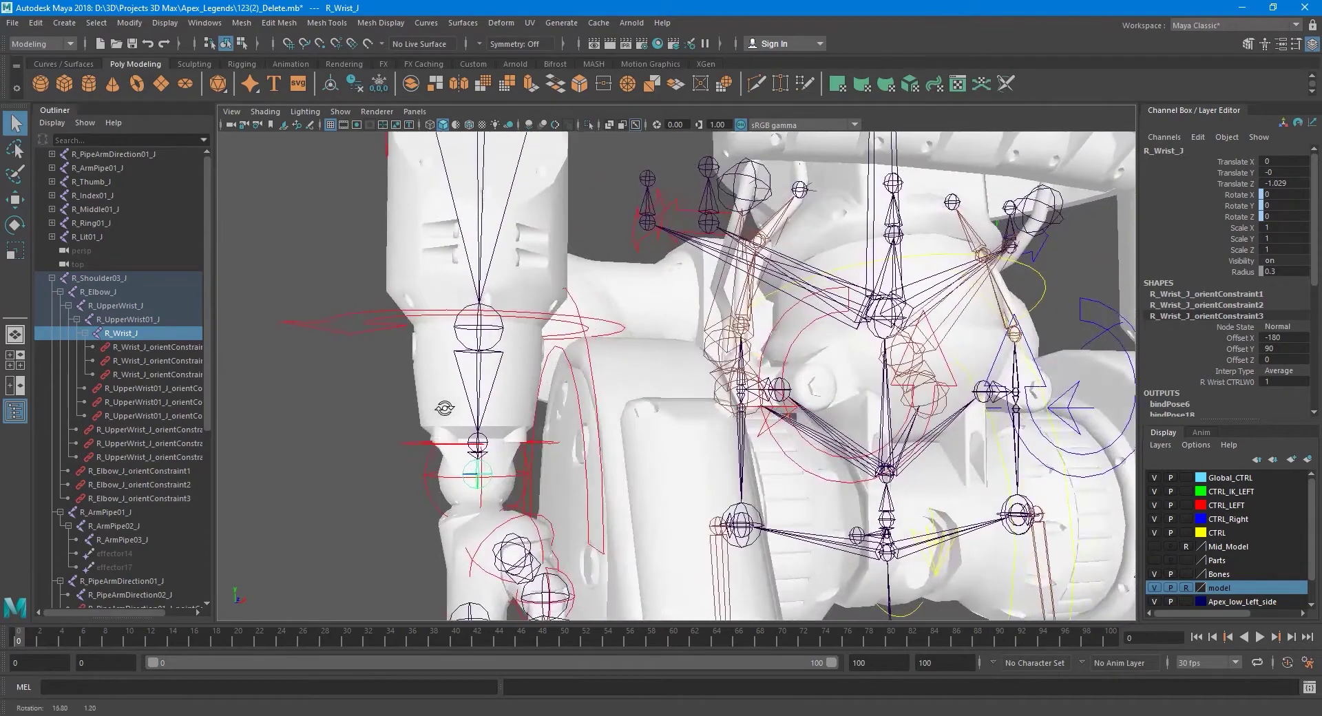
{"action": "middle_click_drag", "start_coordinate": [475, 413], "coordinate": [474, 419], "text": "alt"}
{"action": "scroll", "coordinate": [474, 419], "scroll_direction": "up", "scroll_amount": 1}
{"action": "scroll", "coordinate": [474, 419], "scroll_direction": "up", "scroll_amount": 1}
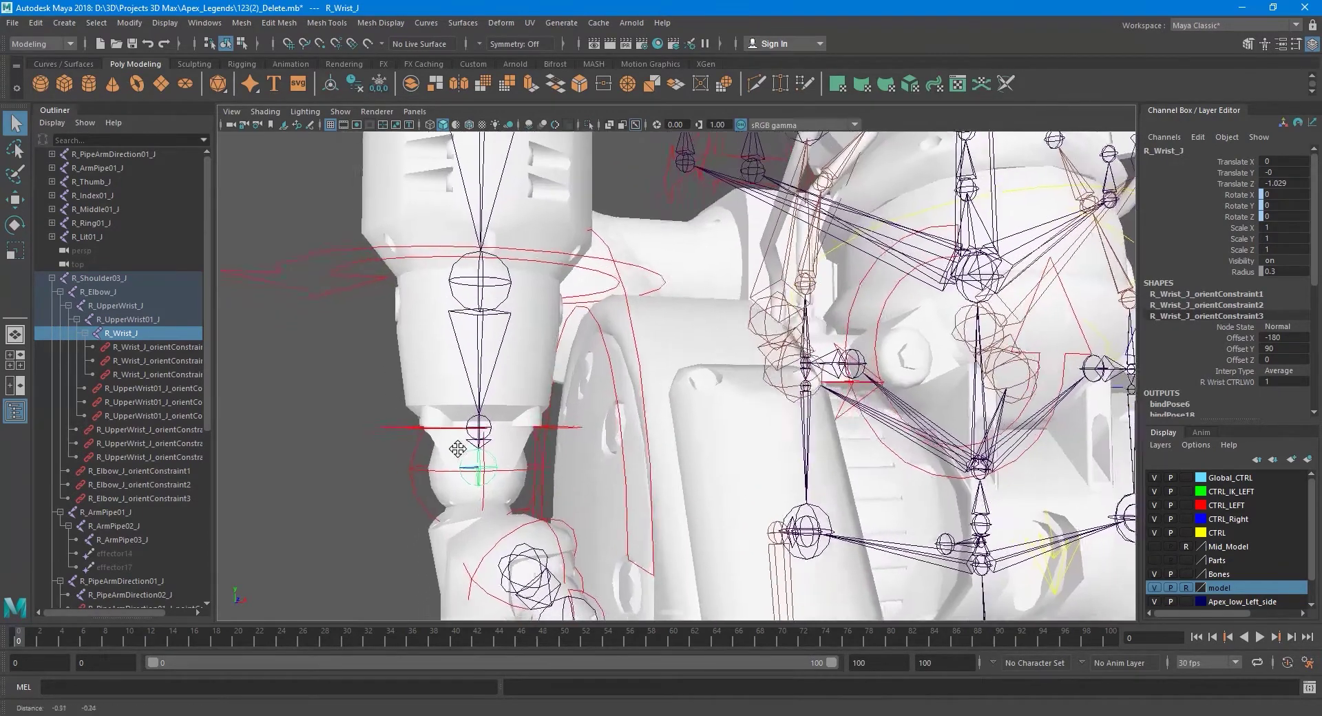
{"action": "scroll", "coordinate": [475, 419], "scroll_direction": "up", "scroll_amount": 1}
{"action": "left_click", "coordinate": [151, 346]}
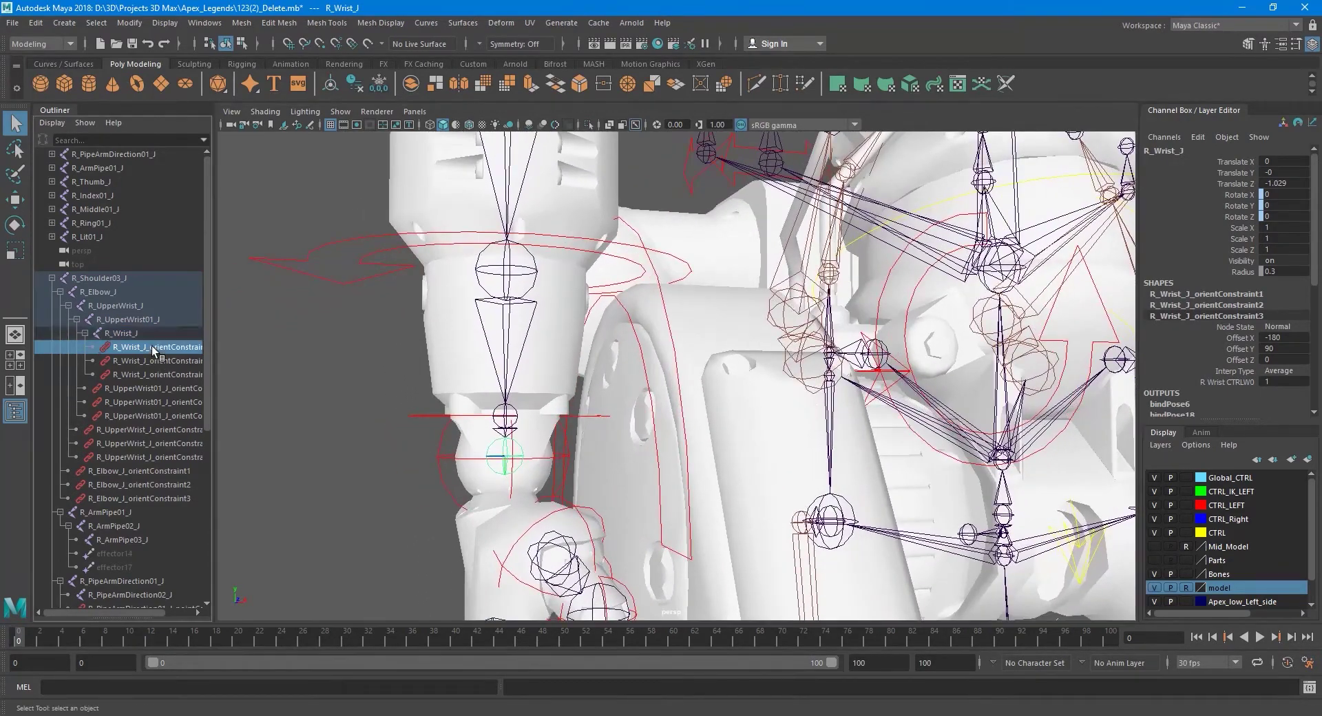
{"action": "left_click", "coordinate": [152, 497], "text": "shift"}
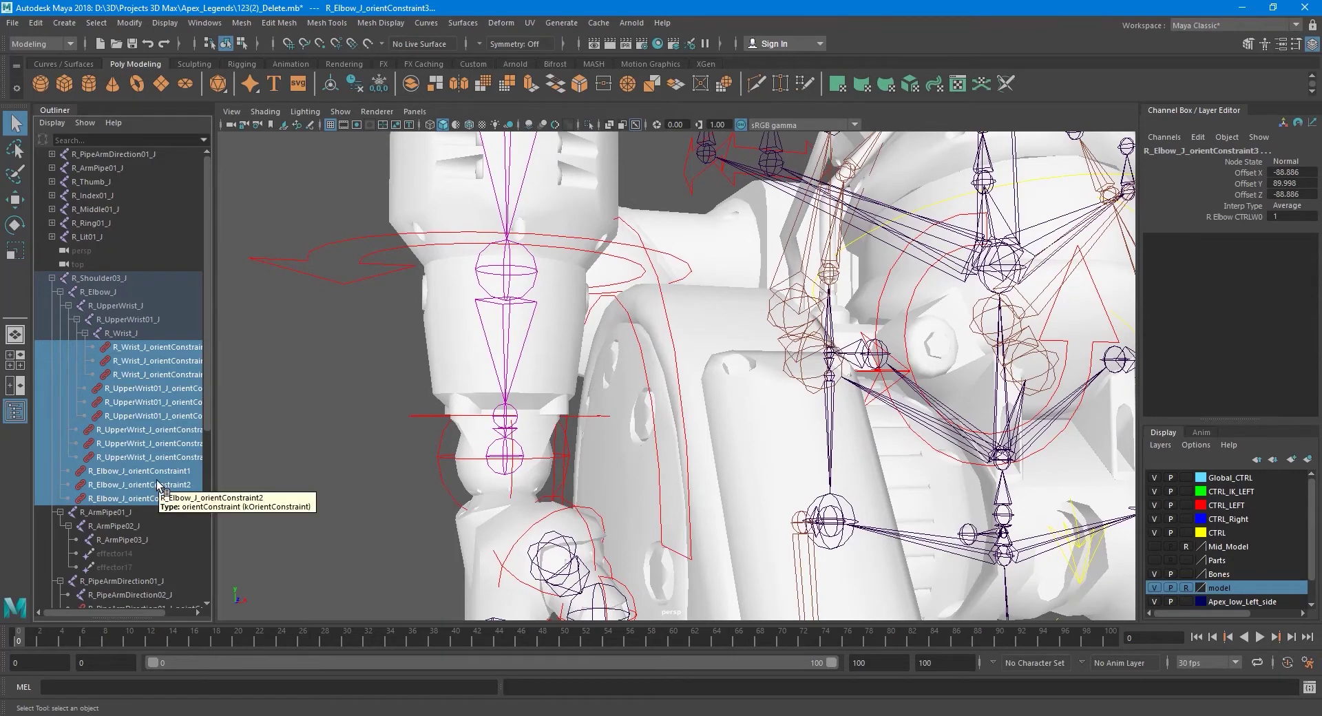
{"action": "key", "text": "Delete"}
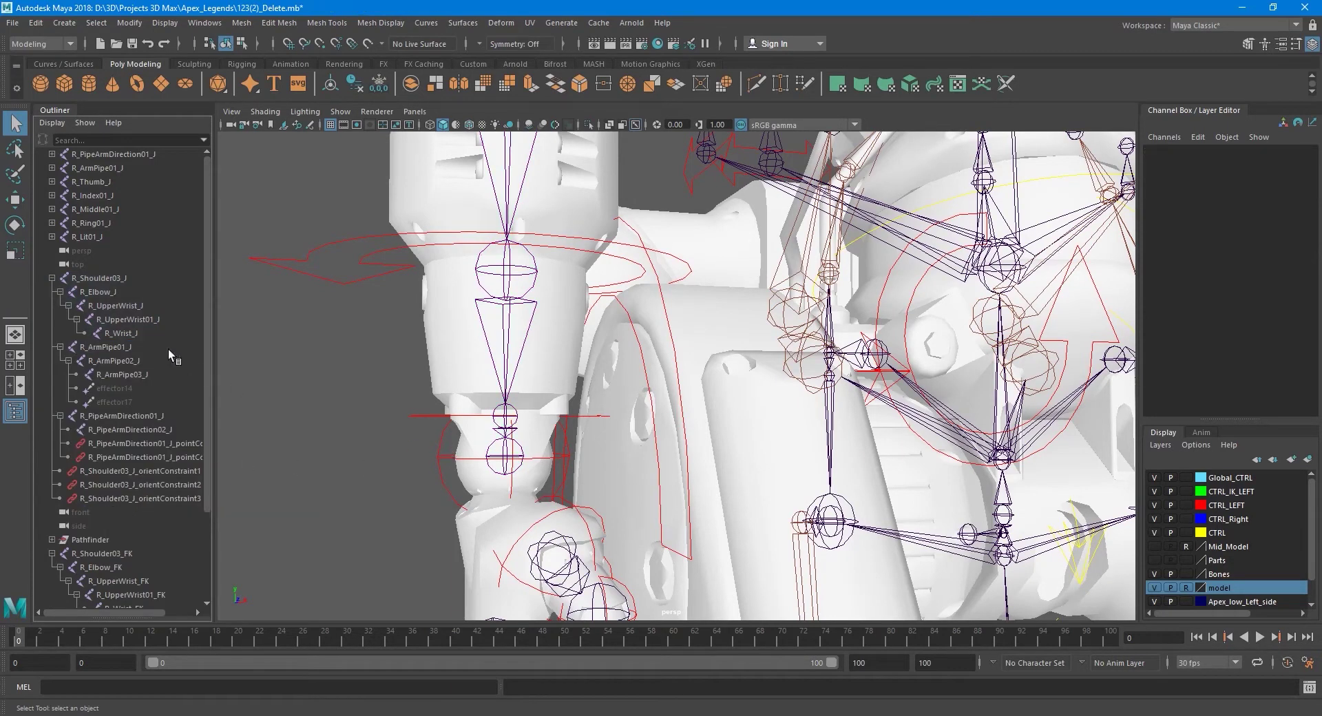
- Check the main wrist, upper wrist and elbow joints and try reparenting R_Elbow_J onto R_Shoulder03_J
{"action": "left_click", "coordinate": [146, 337]}
{"action": "left_click", "coordinate": [141, 321]}
{"action": "left_click", "coordinate": [133, 307]}
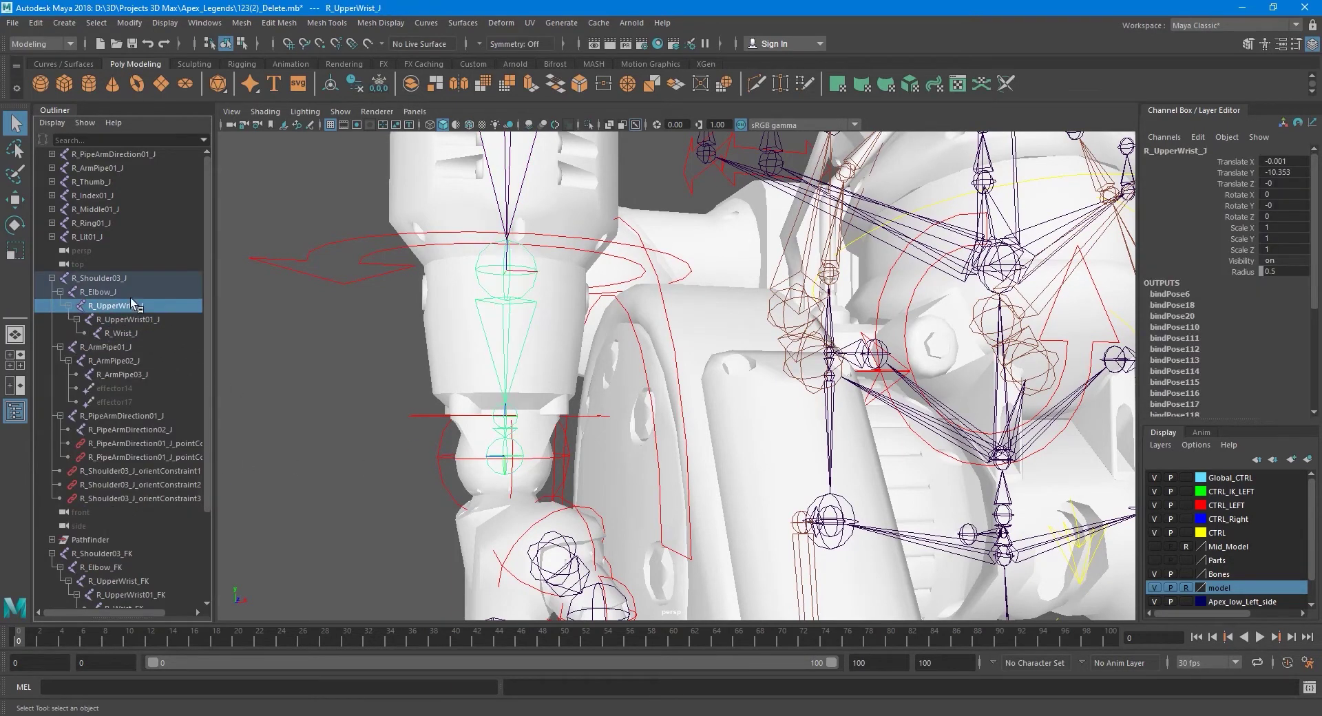
{"action": "left_click", "coordinate": [130, 295]}
{"action": "left_click", "coordinate": [138, 321]}
{"action": "left_click", "coordinate": [132, 296]}
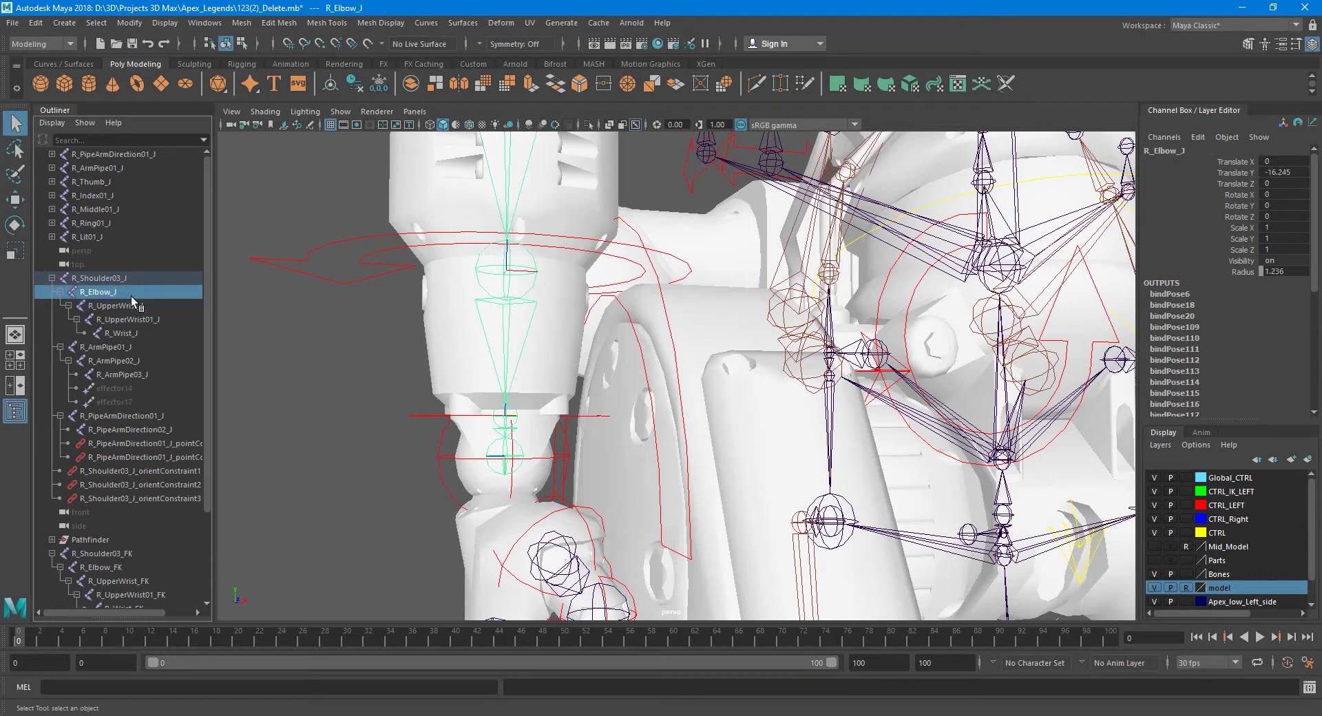
{"action": "mouse_move", "coordinate": [208, 358]}
{"action": "left_mouse_down"}
{"action": "mouse_move", "coordinate": [216, 418]}
{"action": "mouse_move", "coordinate": [211, 345]}
{"action": "left_mouse_up"}
{"action": "left_click_drag", "start_coordinate": [75, 302], "coordinate": [55, 281]}
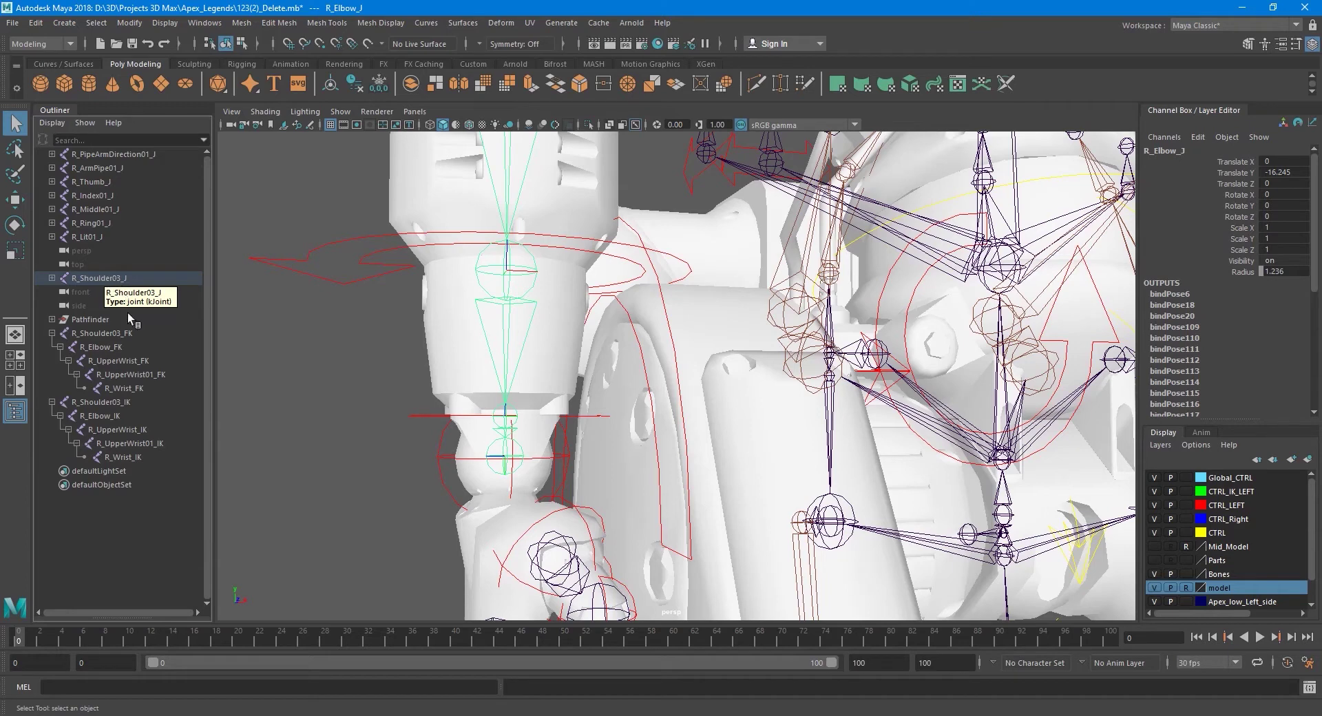
- Collapse R_Shoulder03_FK and R_Shoulder03_IK and drag both above R_Shoulder03_J
{"action": "left_click", "coordinate": [52, 334]}
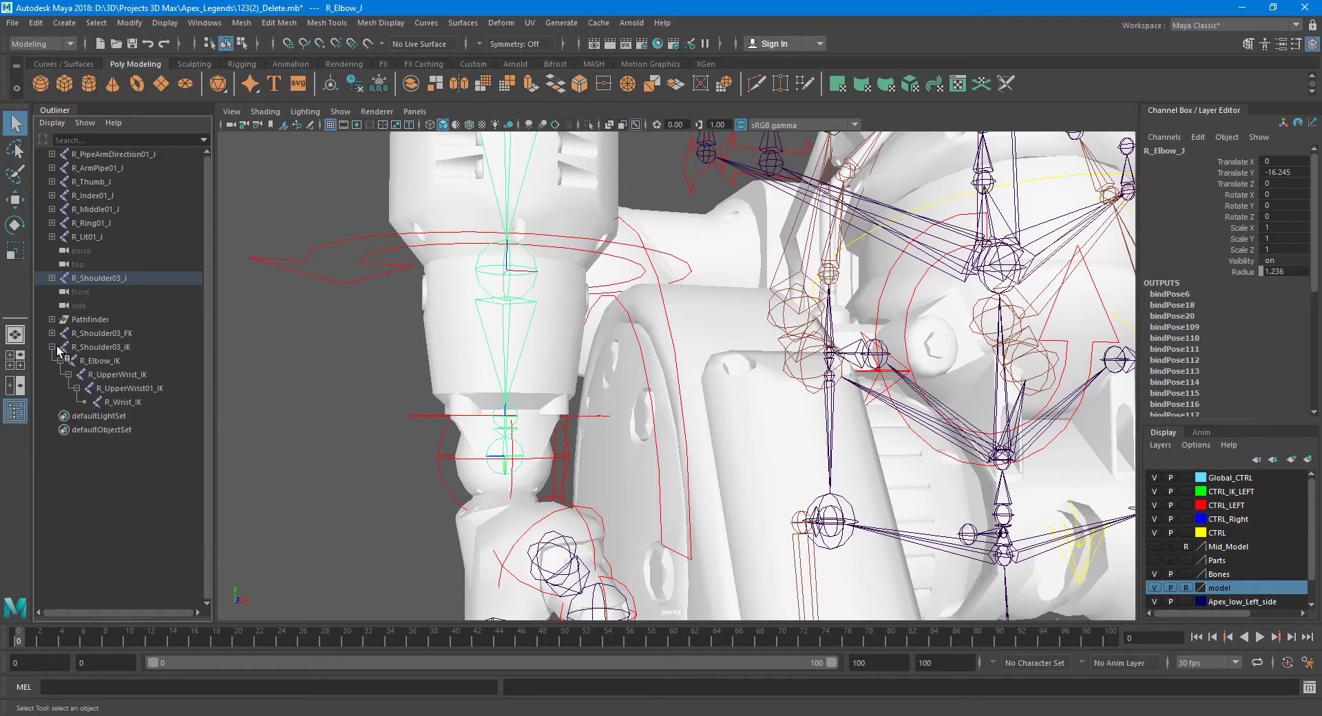
{"action": "left_click", "coordinate": [52, 347]}
{"action": "left_click", "coordinate": [97, 334]}
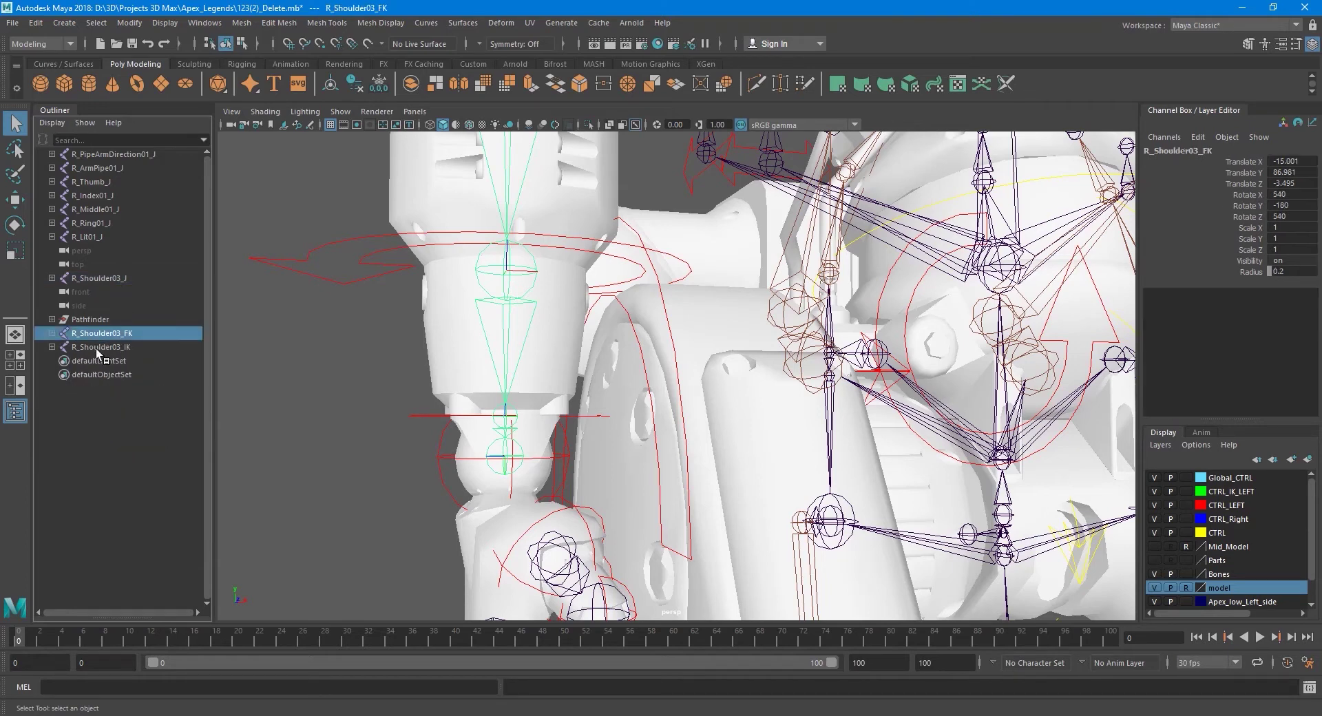
{"action": "left_click", "coordinate": [94, 348], "text": "ctrl"}
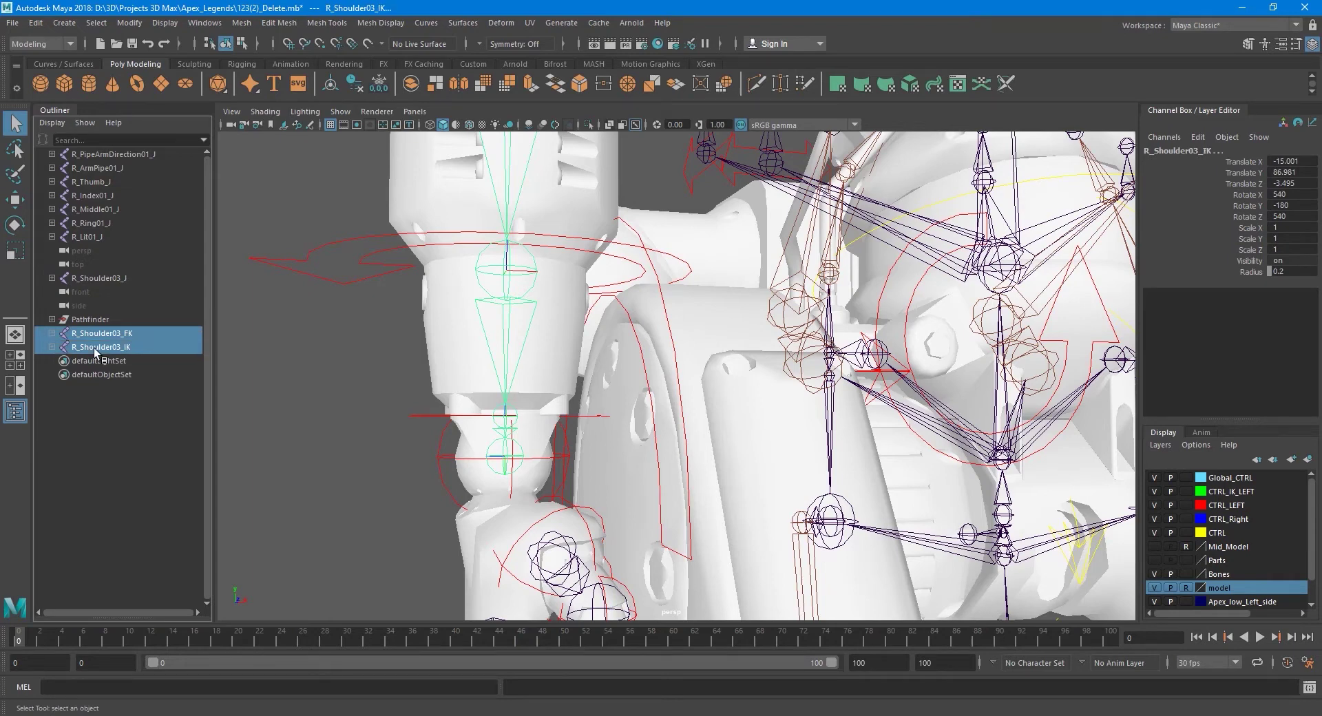
{"action": "left_click_drag", "start_coordinate": [100, 336], "coordinate": [97, 287]}
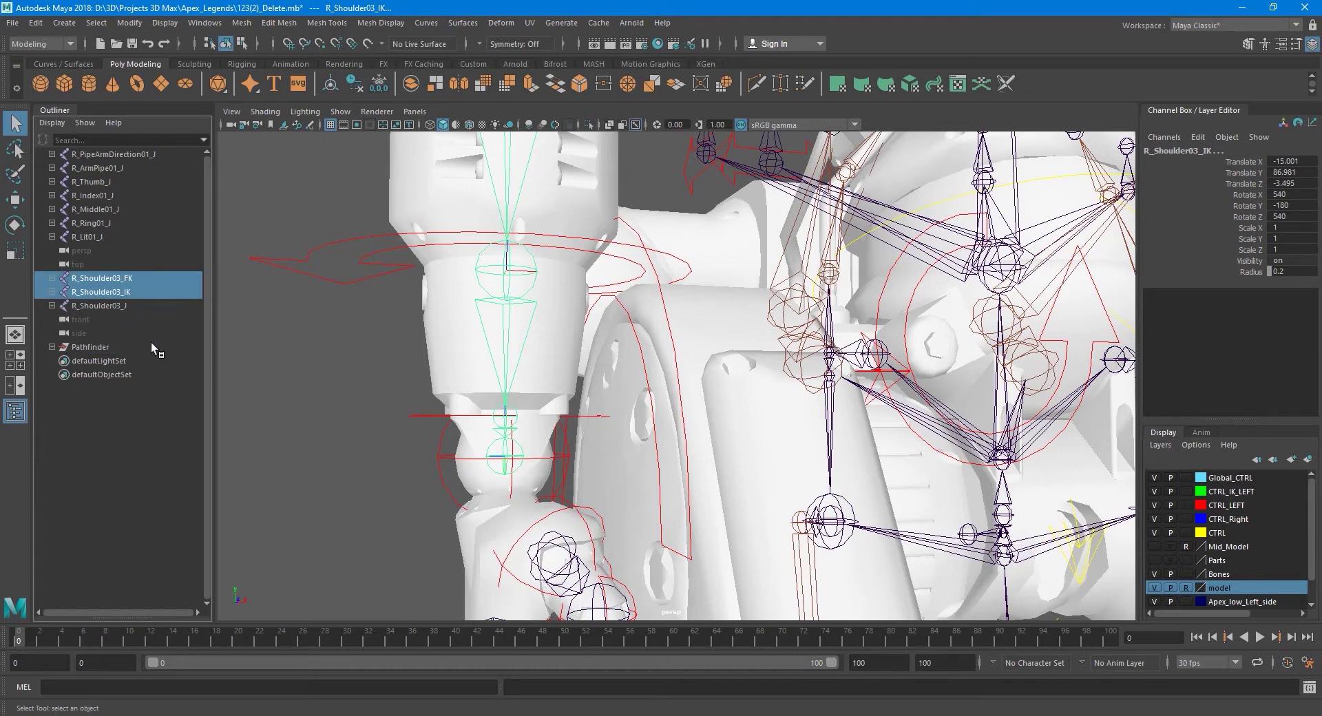
- Expand the FK, IK and J shoulder chains and inspect the pipe direction constraint and R_PipeArmDirection01_J
{"action": "left_click", "coordinate": [52, 278]}
{"action": "left_click", "coordinate": [53, 347]}
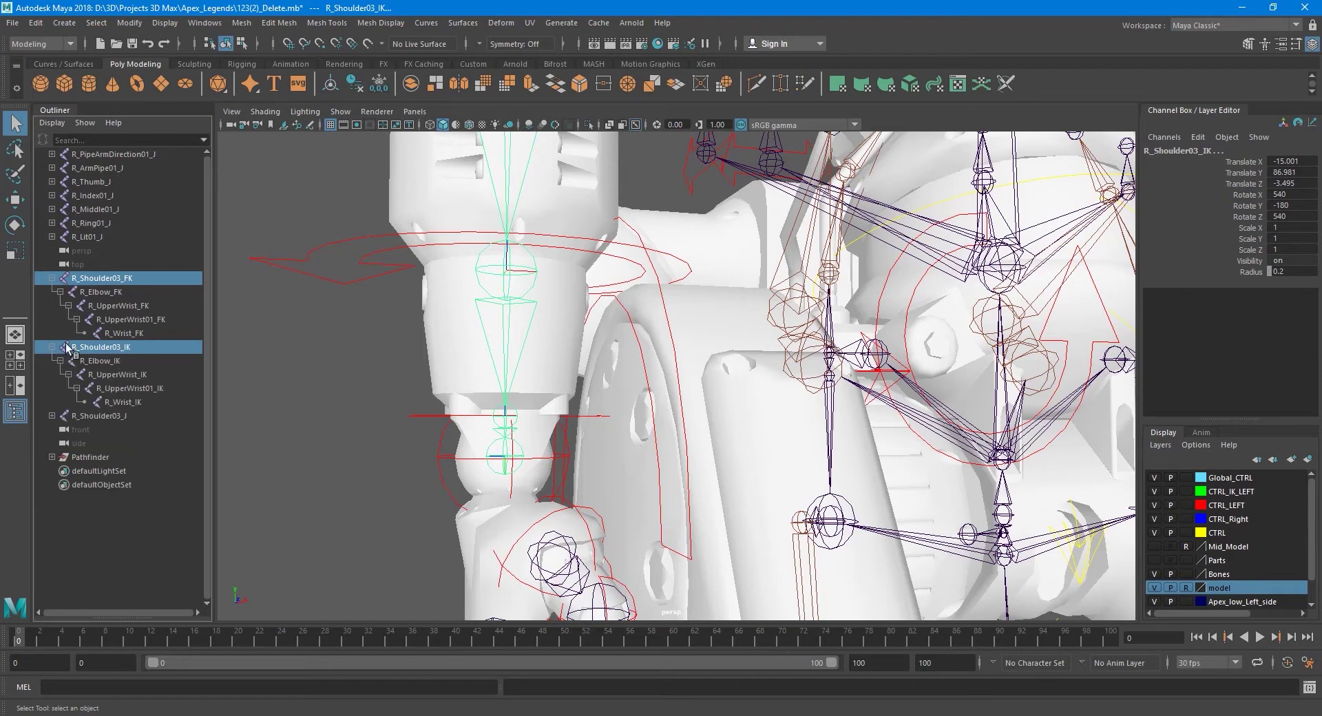
{"action": "left_click", "coordinate": [52, 416]}
{"action": "scroll", "coordinate": [148, 348], "scroll_direction": "down", "scroll_amount": 3}
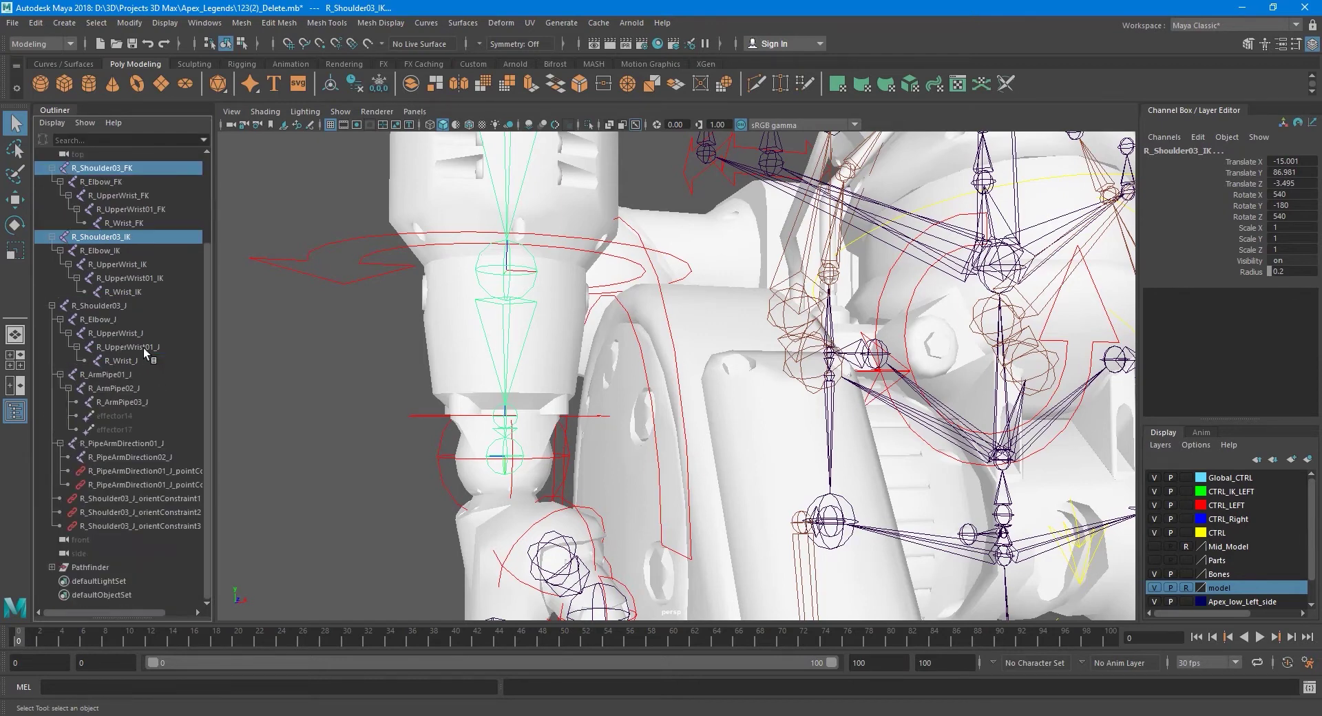
{"action": "left_click", "coordinate": [115, 472]}
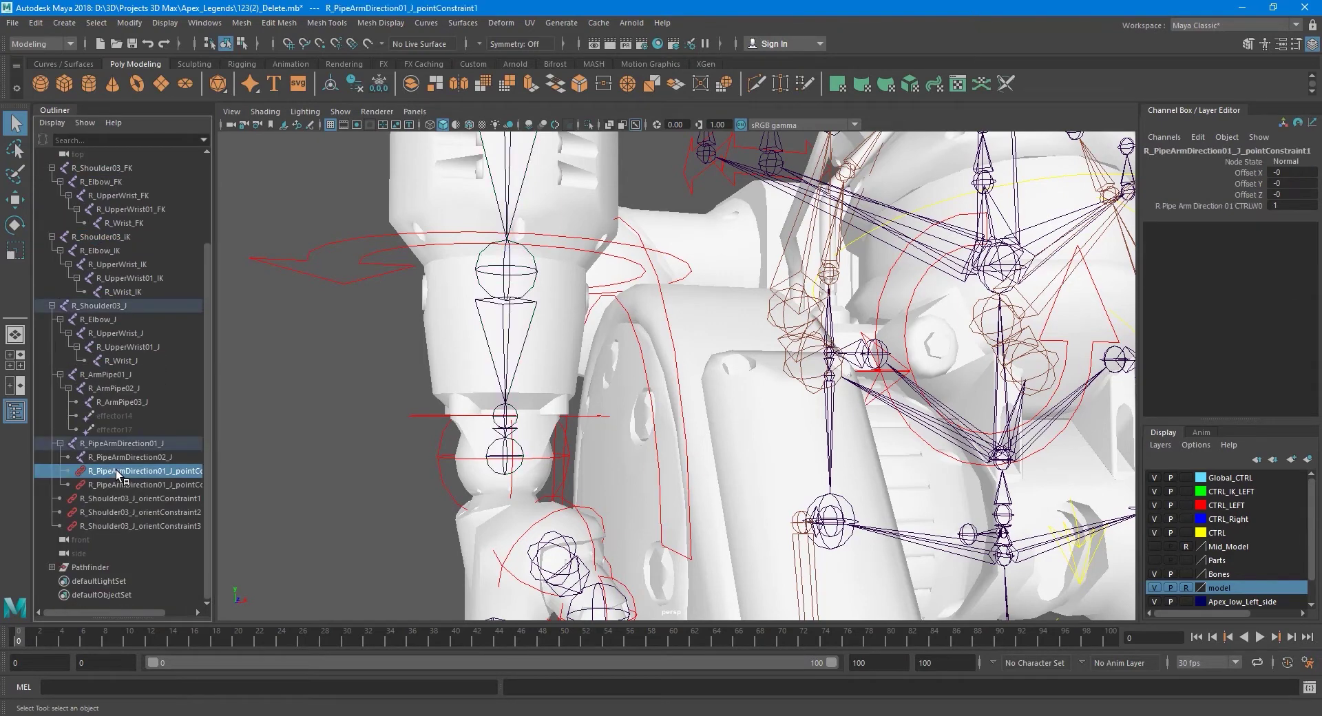
{"action": "left_click", "coordinate": [52, 306]}
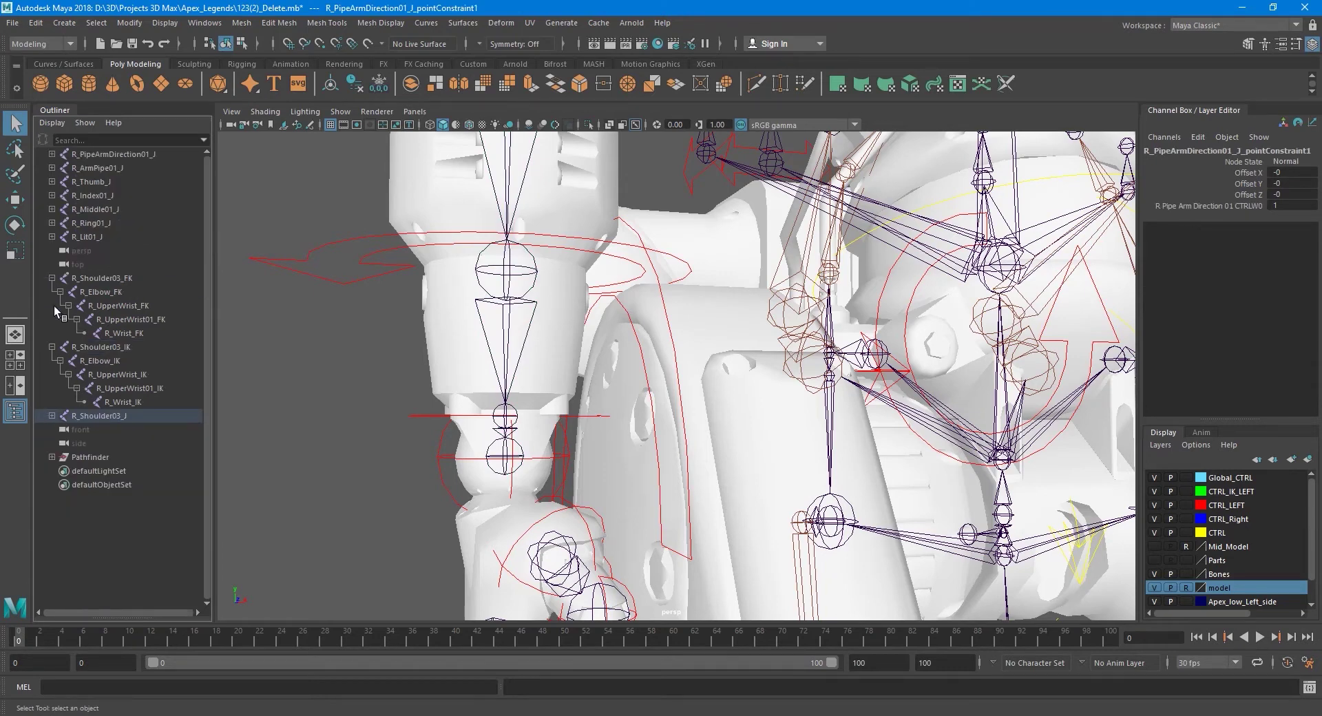
{"action": "left_click", "coordinate": [53, 416]}
{"action": "scroll", "coordinate": [134, 368], "scroll_direction": "down", "scroll_amount": 3}
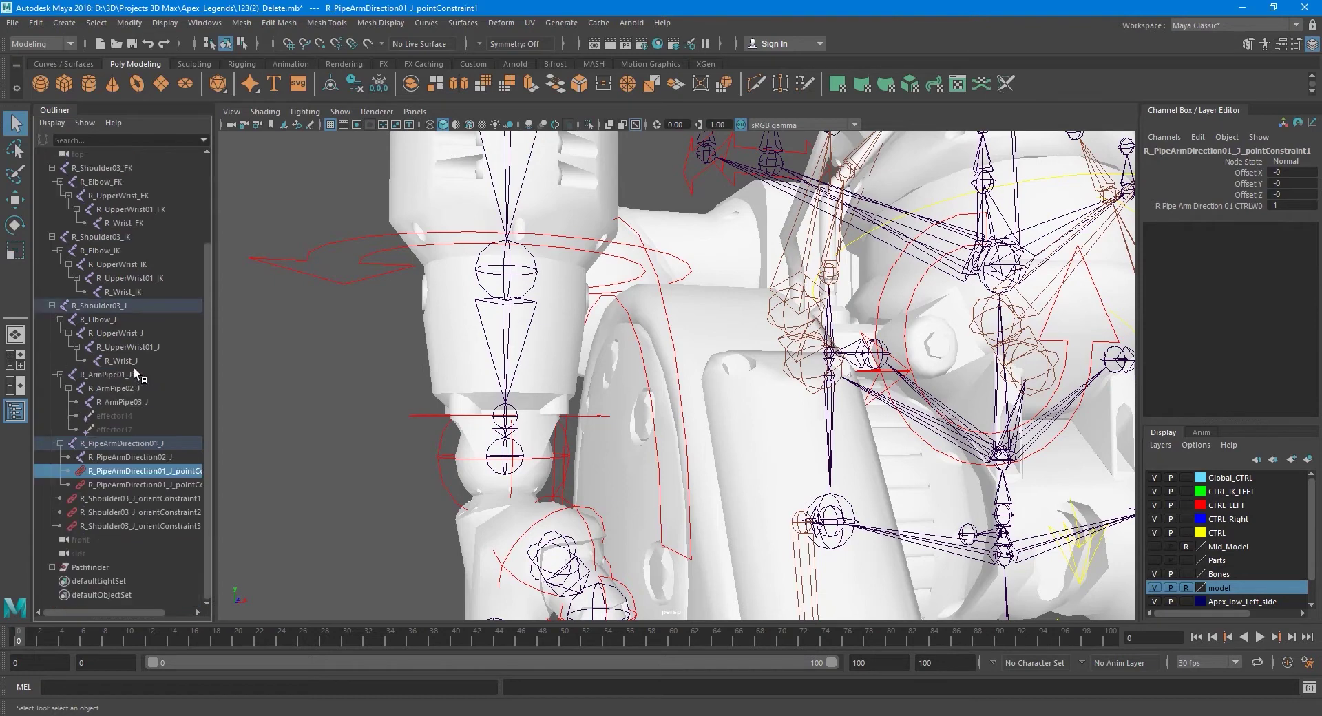
{"action": "left_click", "coordinate": [99, 445]}
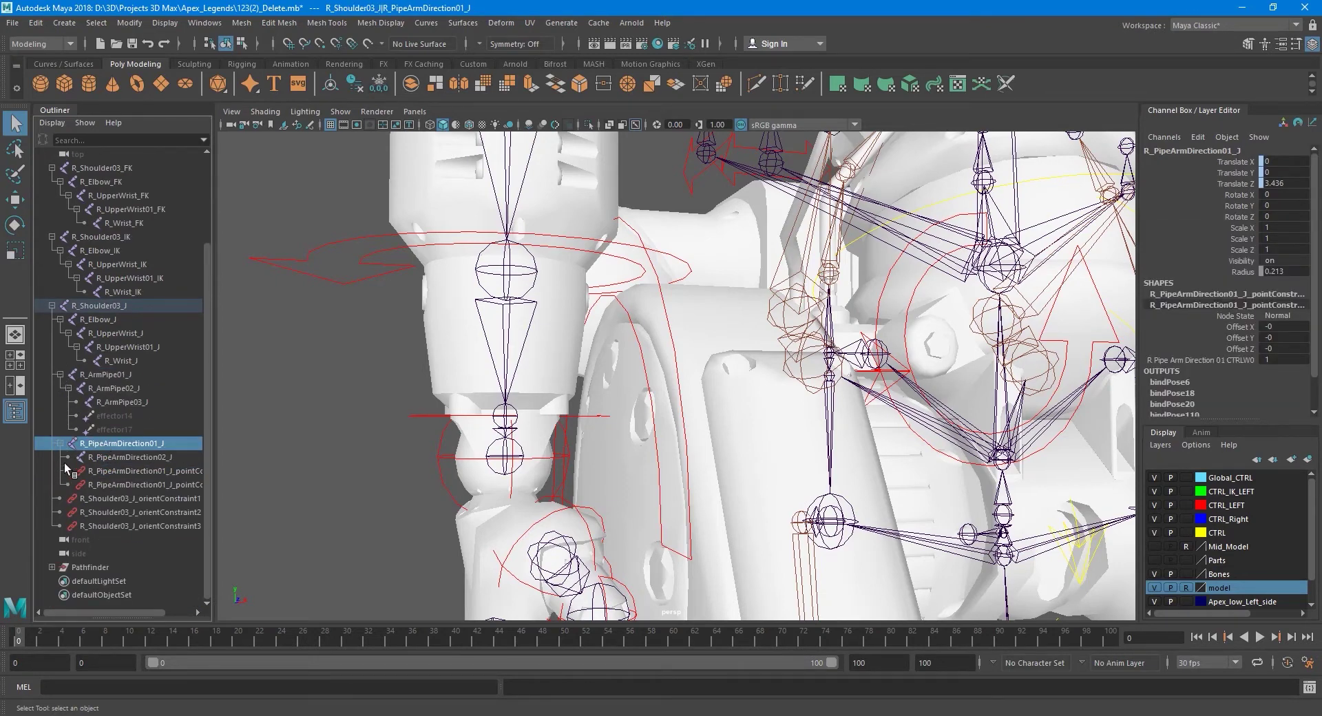
- Collapse the elbow and arm-pipe branches, expand R_PipeArmDirection01_J, and frame the right shoulder
{"action": "left_click", "coordinate": [61, 320]}
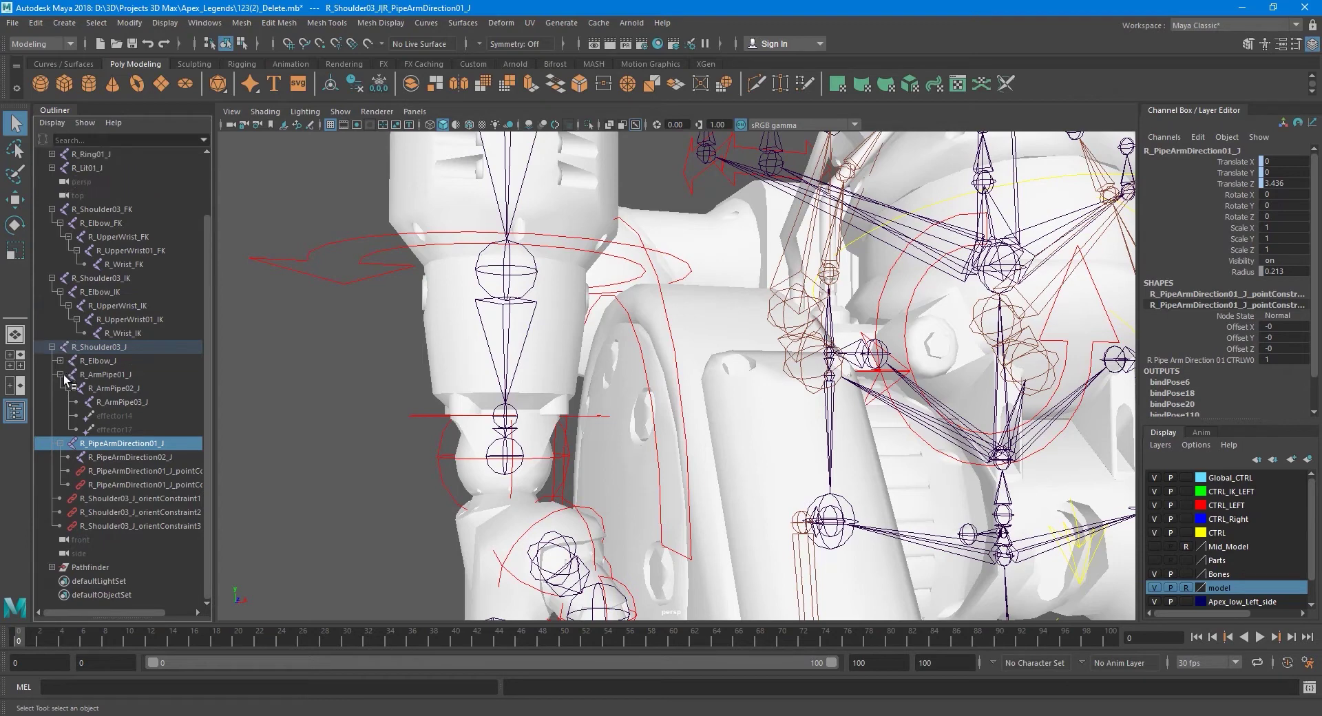
{"action": "left_click", "coordinate": [61, 374]}
{"action": "left_click", "coordinate": [60, 444]}
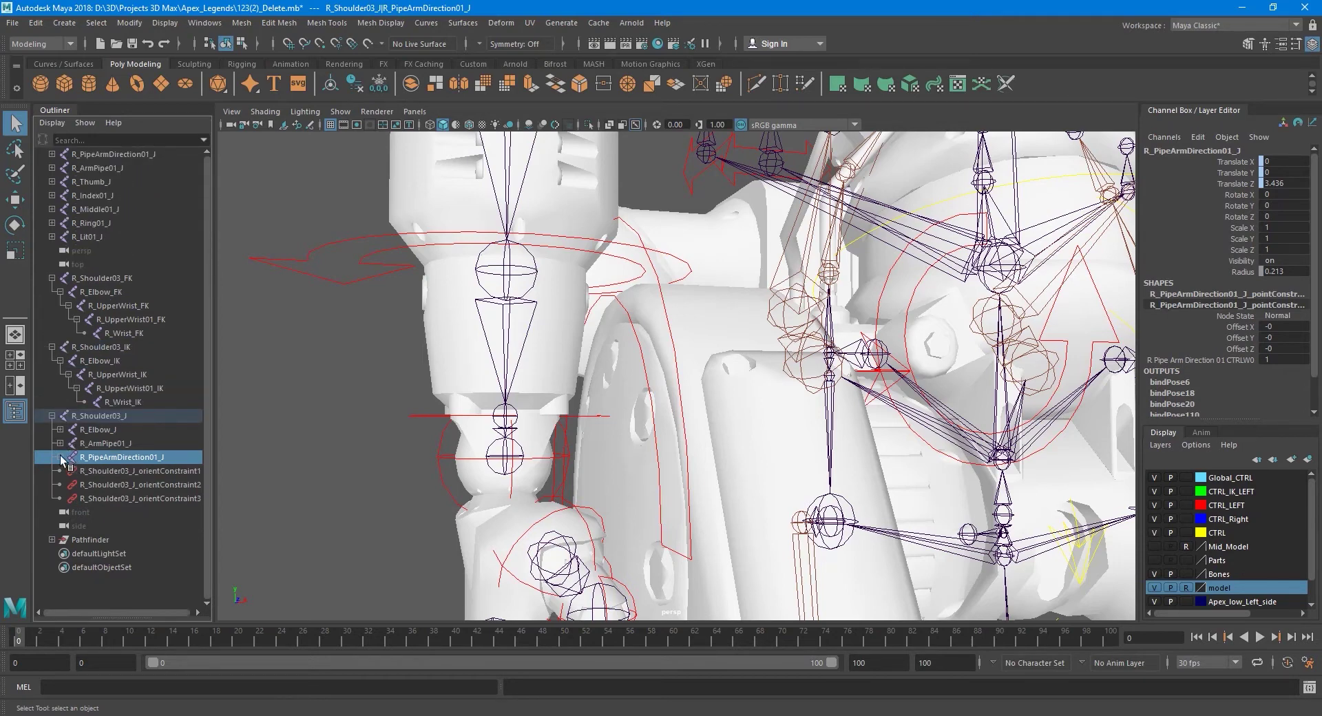
{"action": "left_click", "coordinate": [60, 457]}
{"action": "key", "text": "f"}
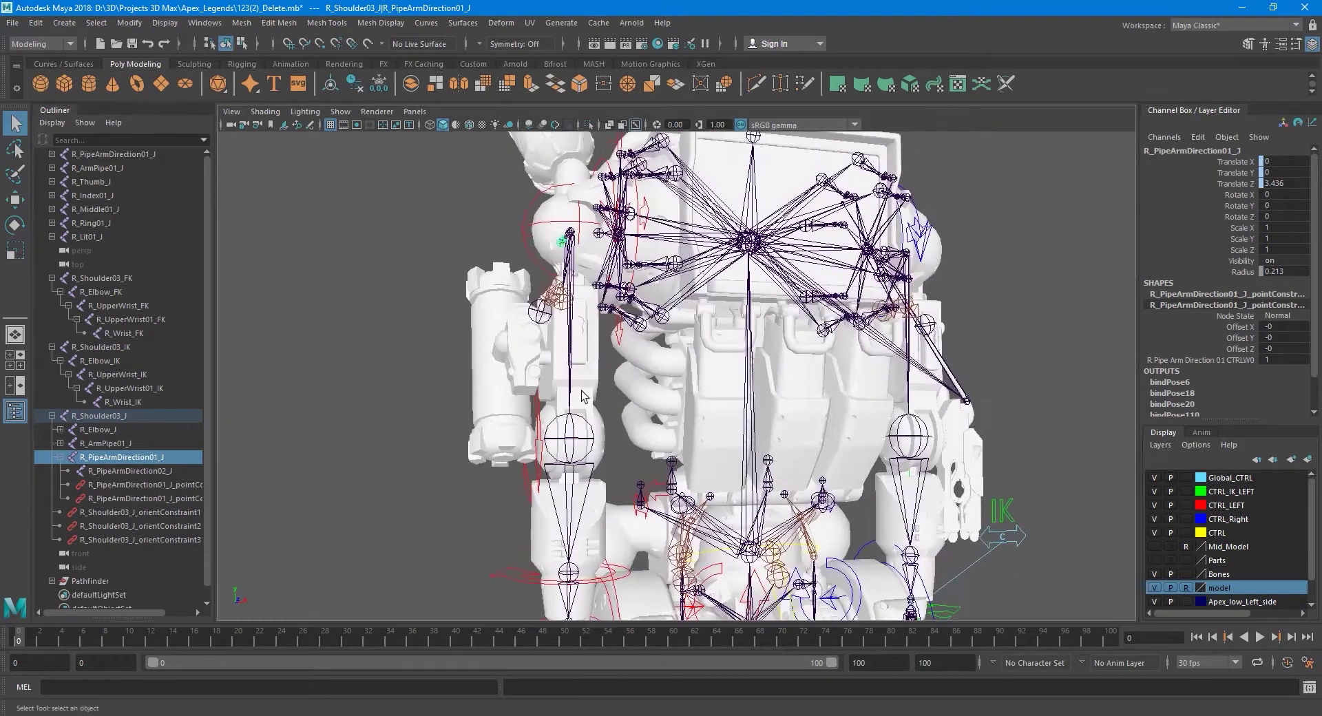
{"action": "left_click_drag", "start_coordinate": [582, 396], "coordinate": [509, 440], "text": "alt"}
{"action": "scroll", "coordinate": [493, 460], "scroll_direction": "up", "scroll_amount": 5}
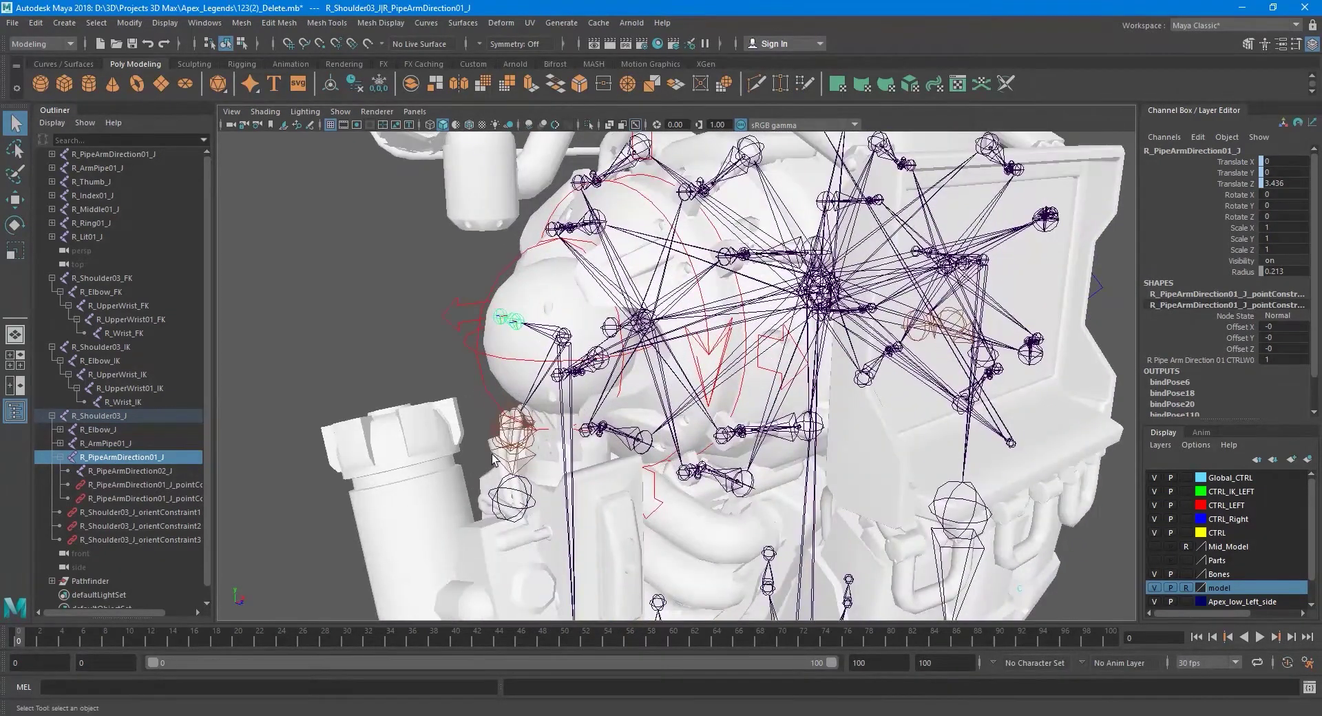
{"action": "middle_click_drag", "start_coordinate": [372, 329], "coordinate": [415, 353], "text": "alt"}
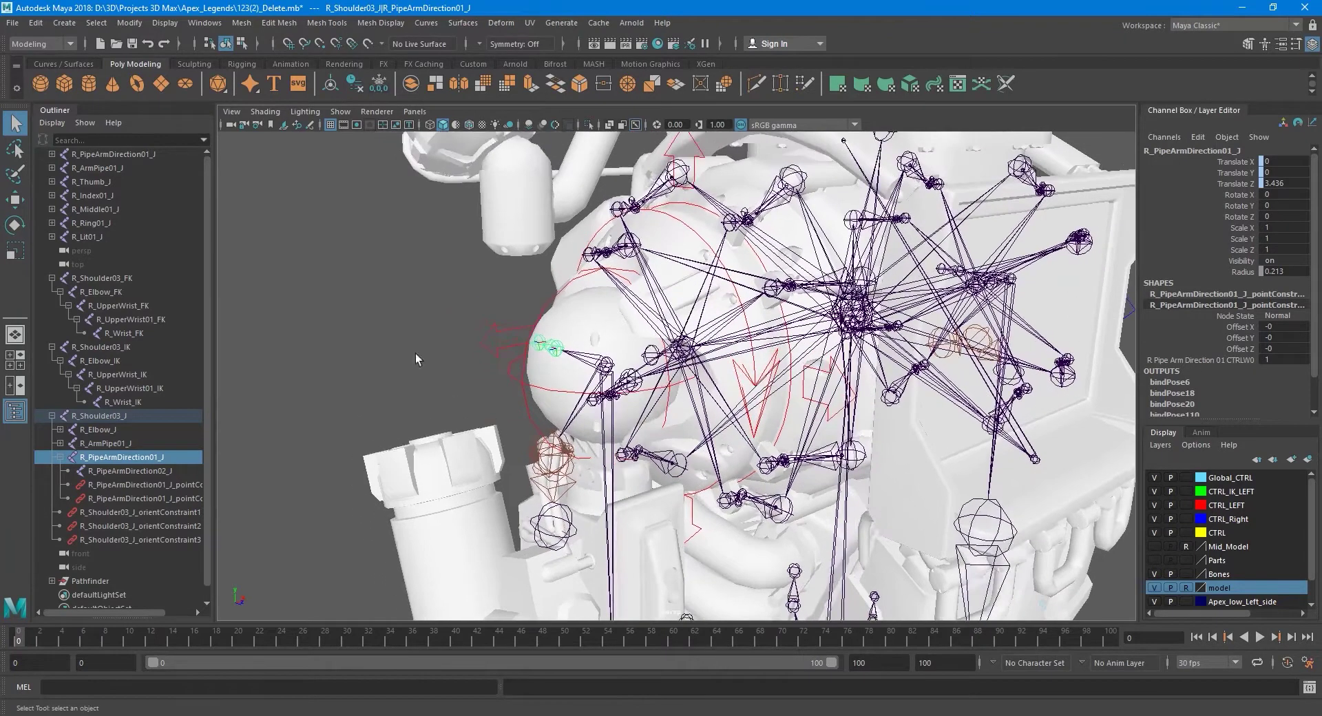
- Compare the top-level R_PipeArmDirection01_J and R_ArmPipe01_J with those under R_Shoulder03_J
{"action": "left_click", "coordinate": [118, 156]}
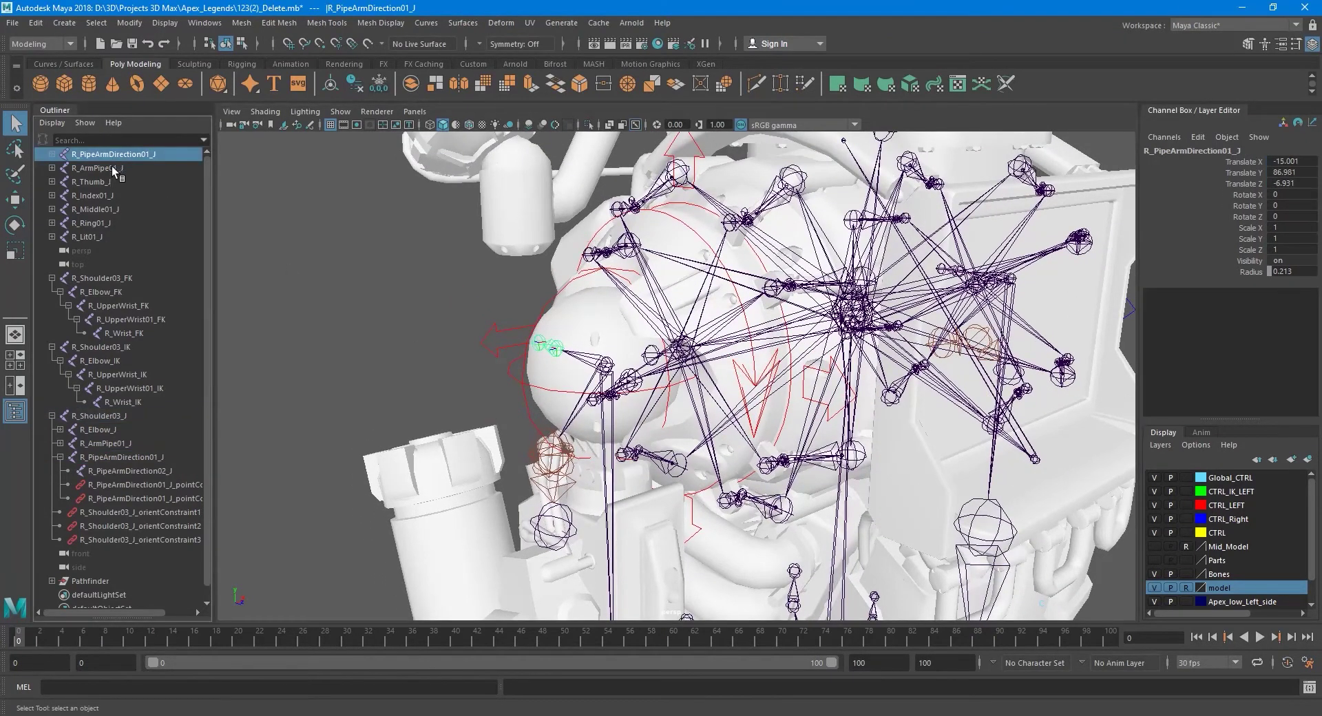
{"action": "left_click", "coordinate": [112, 168]}
{"action": "left_click", "coordinate": [115, 155]}
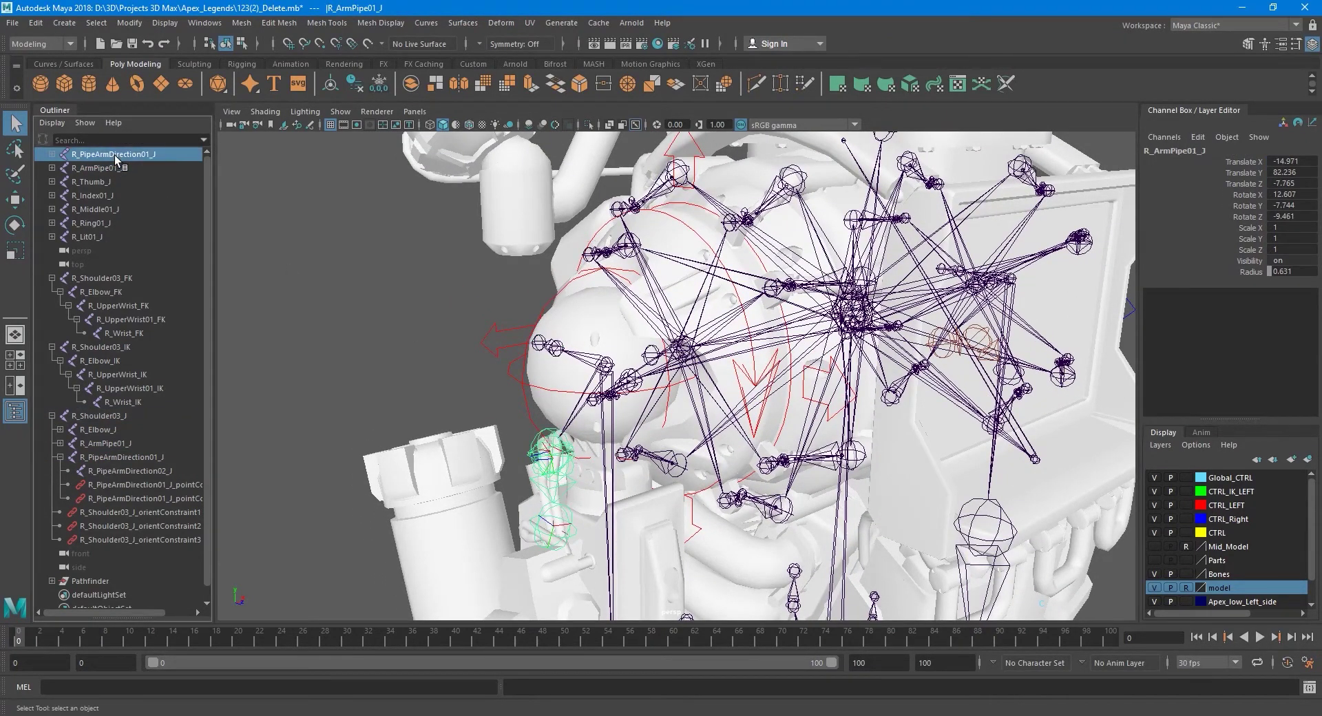
{"action": "left_click", "coordinate": [124, 457]}
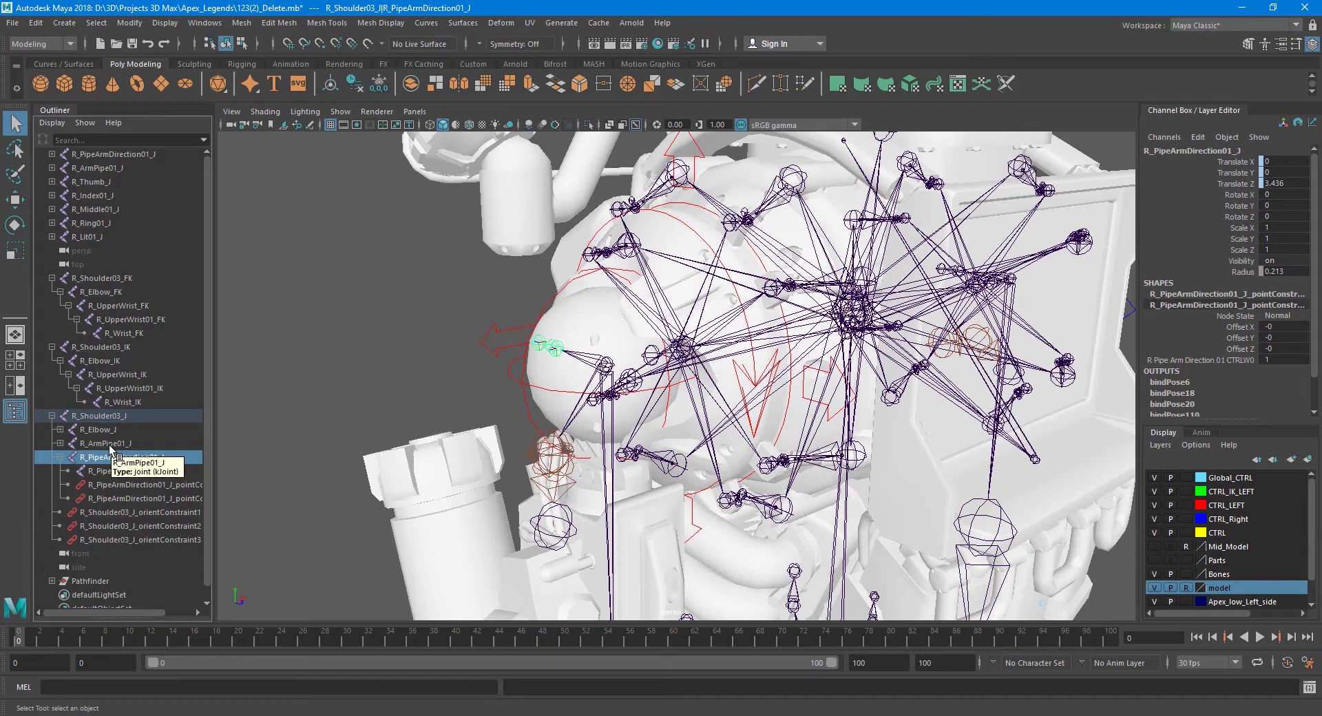
{"action": "left_click", "coordinate": [110, 445]}
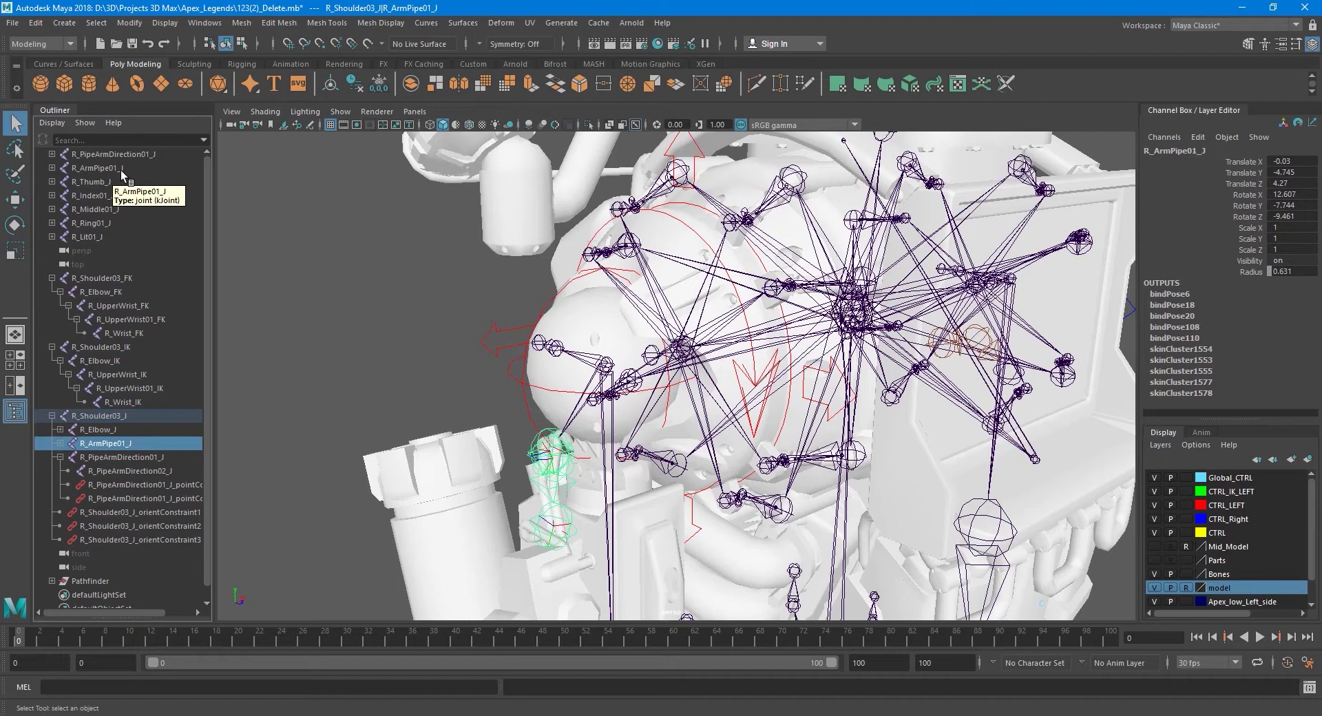
{"action": "left_click", "coordinate": [52, 168]}
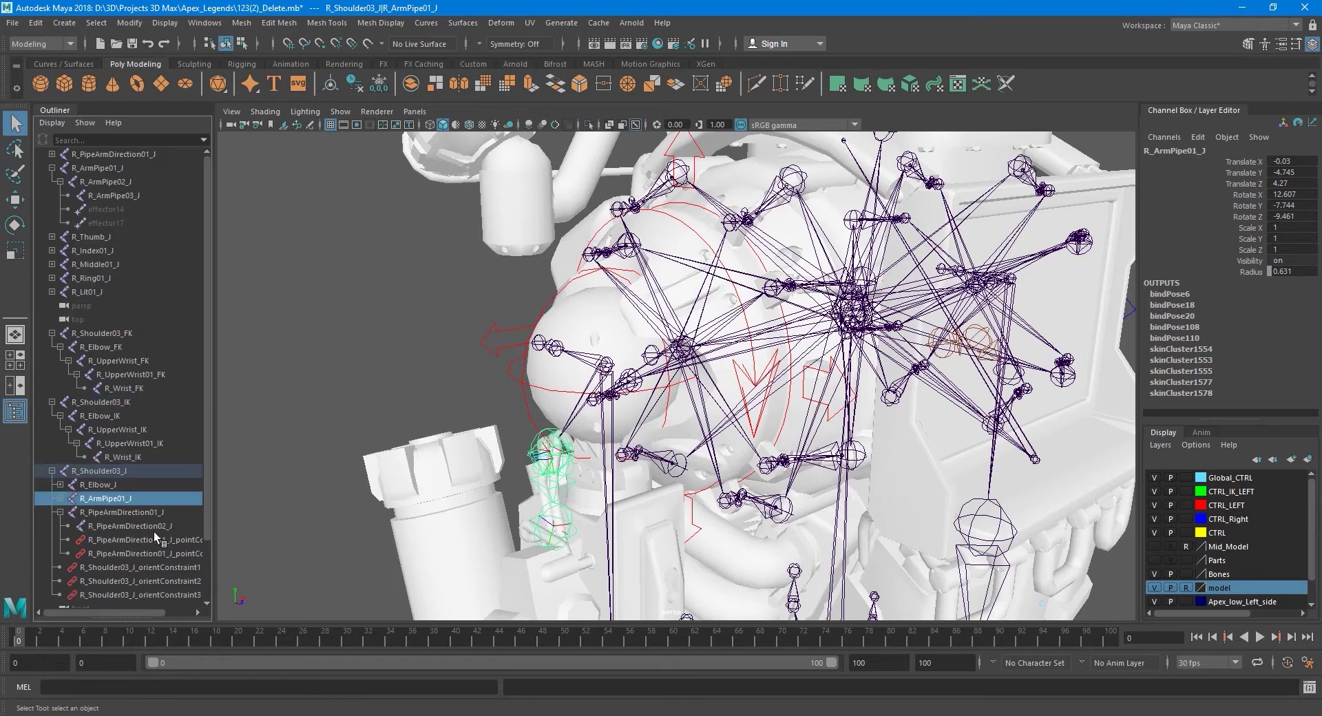
{"action": "left_click", "coordinate": [107, 172]}
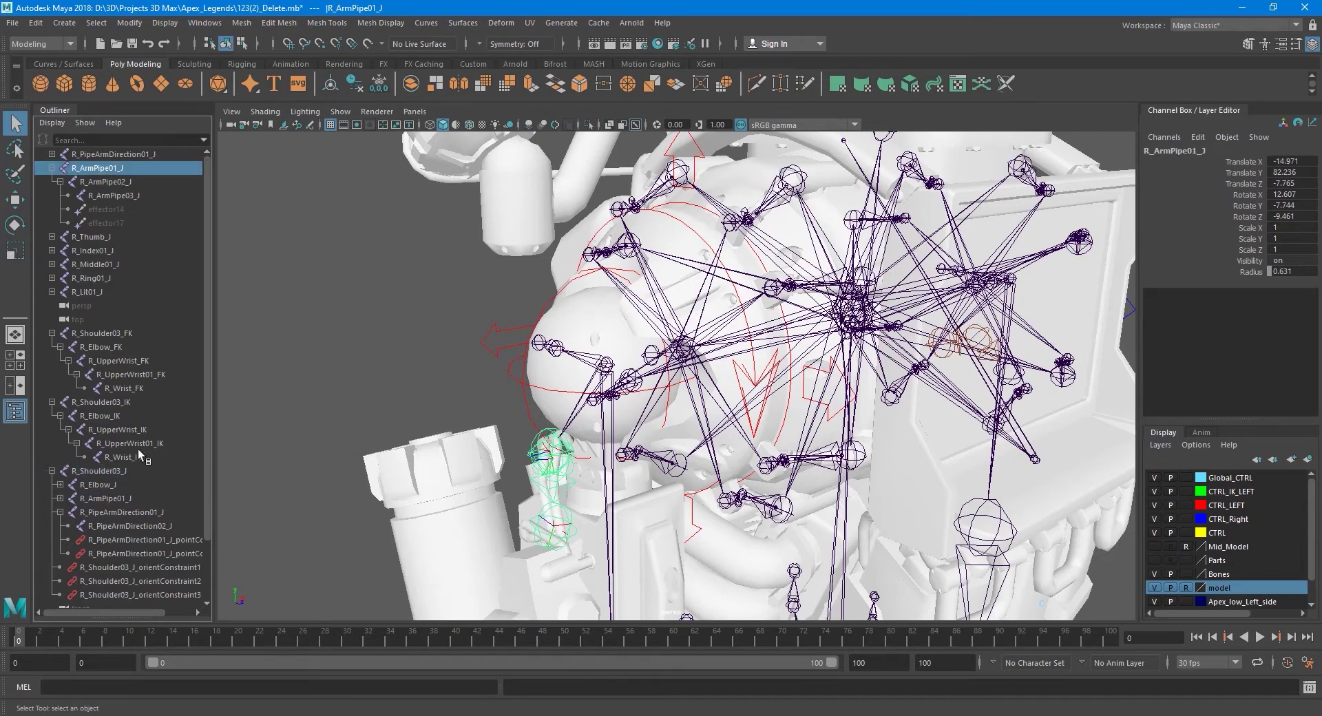
{"action": "left_click", "coordinate": [142, 497]}
{"action": "mouse_move", "coordinate": [634, 473]}
{"action": "middle_mouse_down", "text": "alt"}
{"action": "mouse_move", "coordinate": [675, 391]}
{"action": "mouse_move", "coordinate": [676, 422]}
{"action": "middle_mouse_up", "text": "alt"}
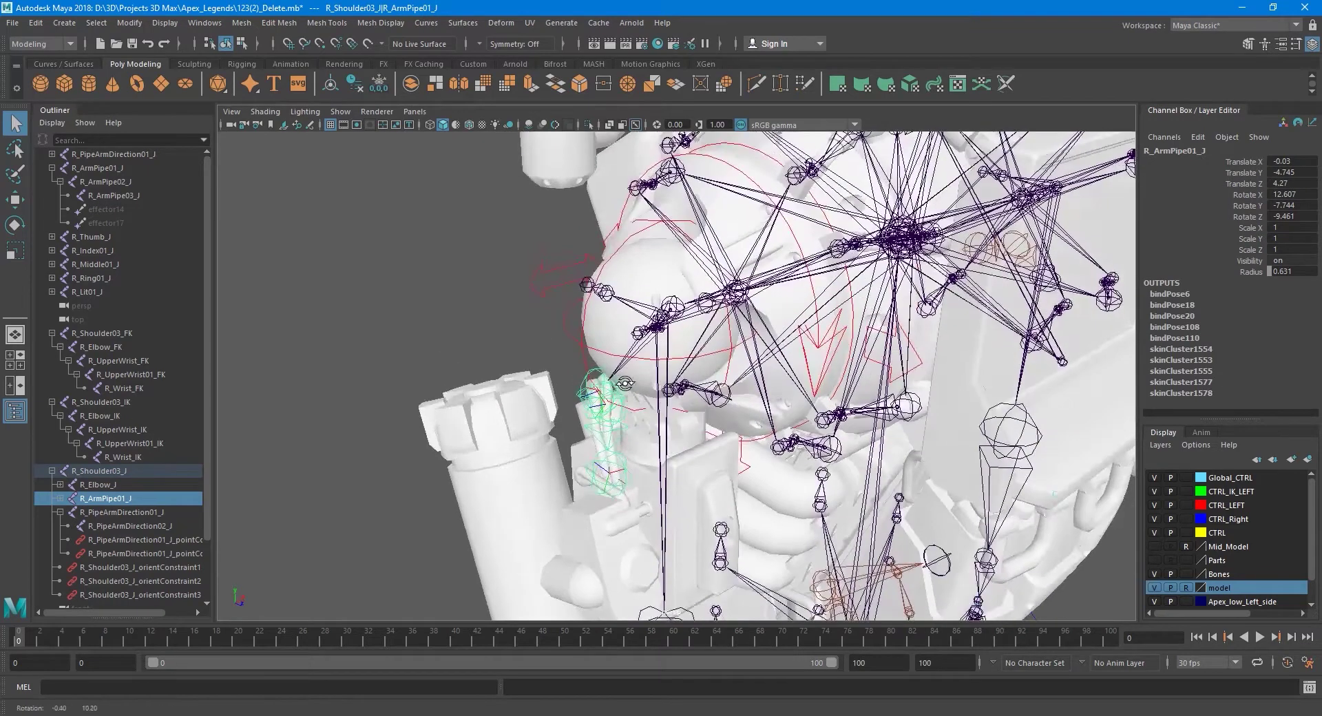
{"action": "left_click", "coordinate": [106, 172]}
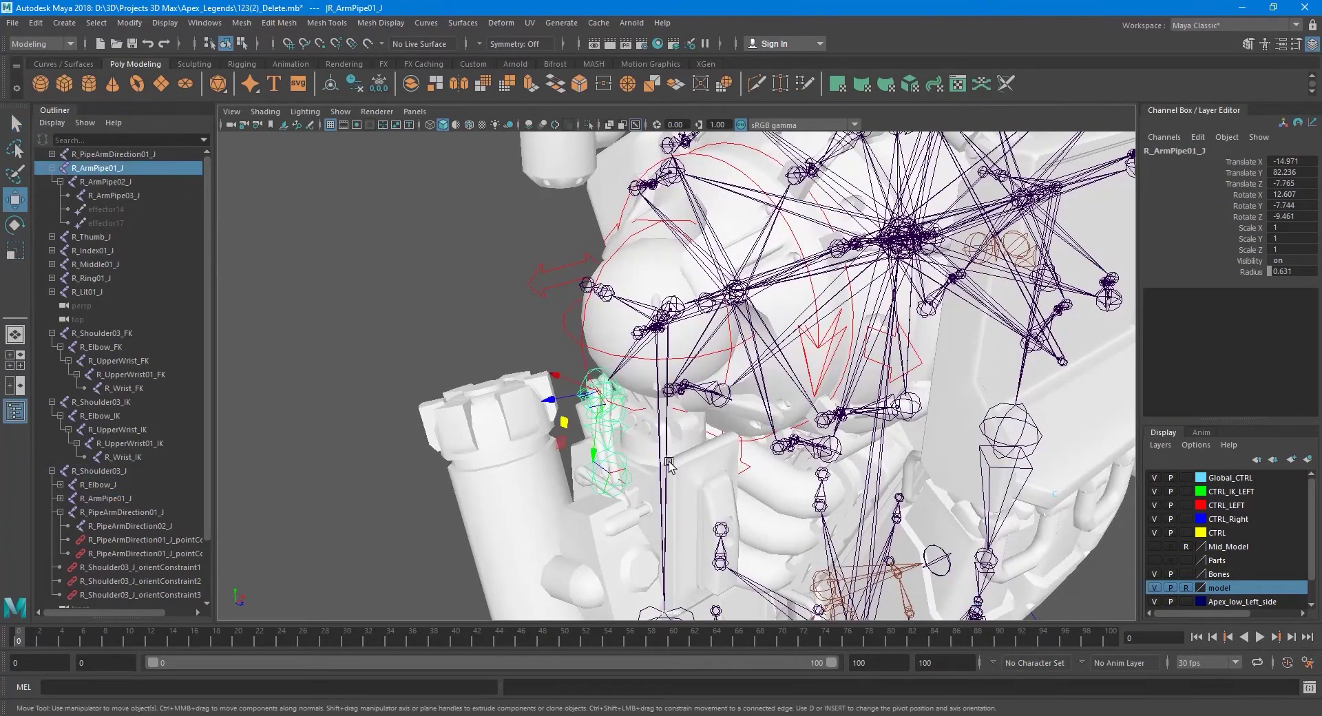
{"action": "middle_click_drag", "start_coordinate": [555, 395], "coordinate": [546, 369], "text": "alt"}
{"action": "key", "text": "w"}
{"action": "left_click_drag", "start_coordinate": [546, 369], "coordinate": [469, 381]}
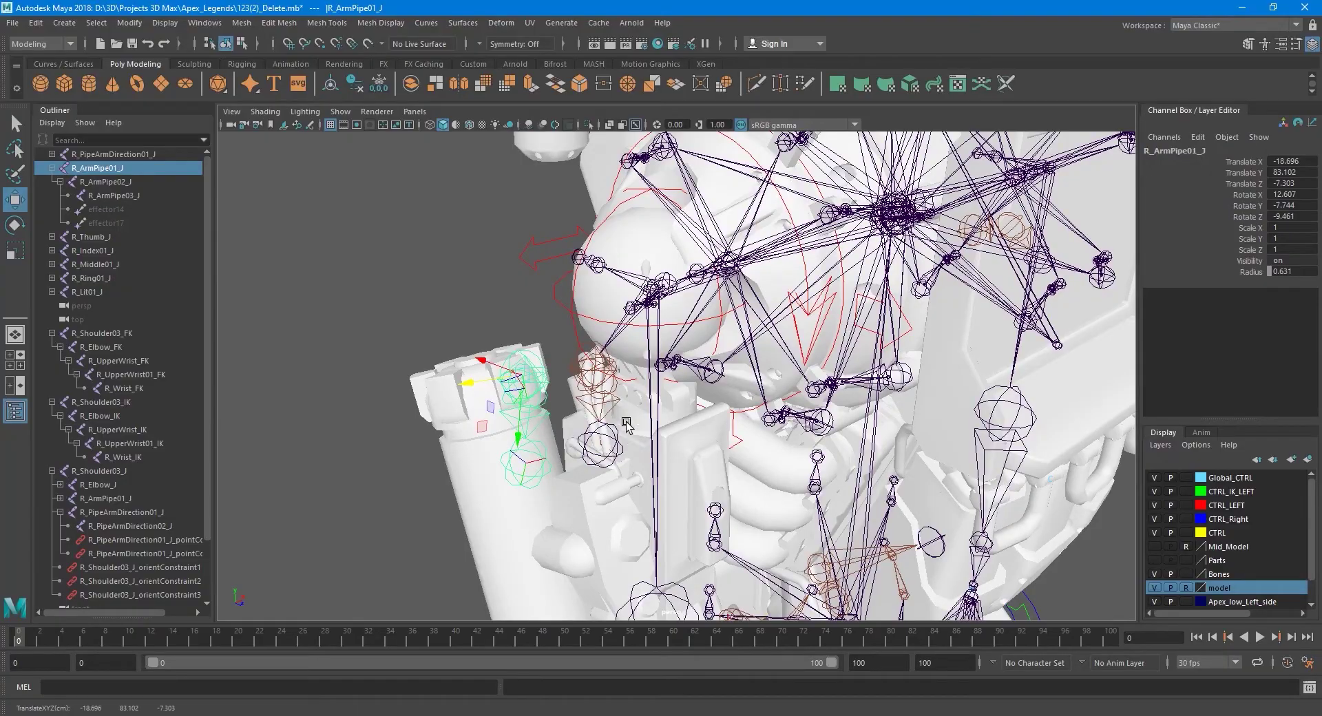
{"action": "left_click_drag", "start_coordinate": [623, 417], "coordinate": [614, 421], "text": "alt"}
{"action": "scroll", "coordinate": [616, 423], "scroll_direction": "up", "scroll_amount": 2}
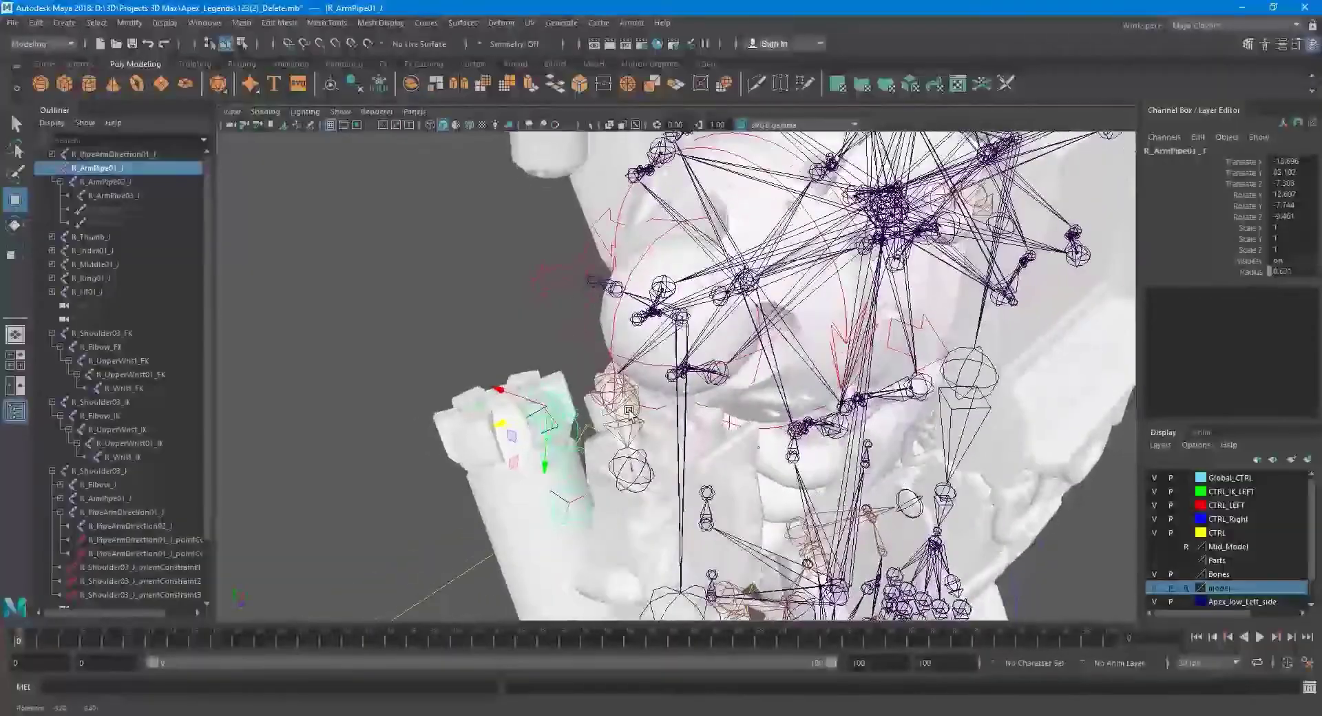
{"action": "left_click_drag", "start_coordinate": [617, 423], "coordinate": [654, 371], "text": "alt"}
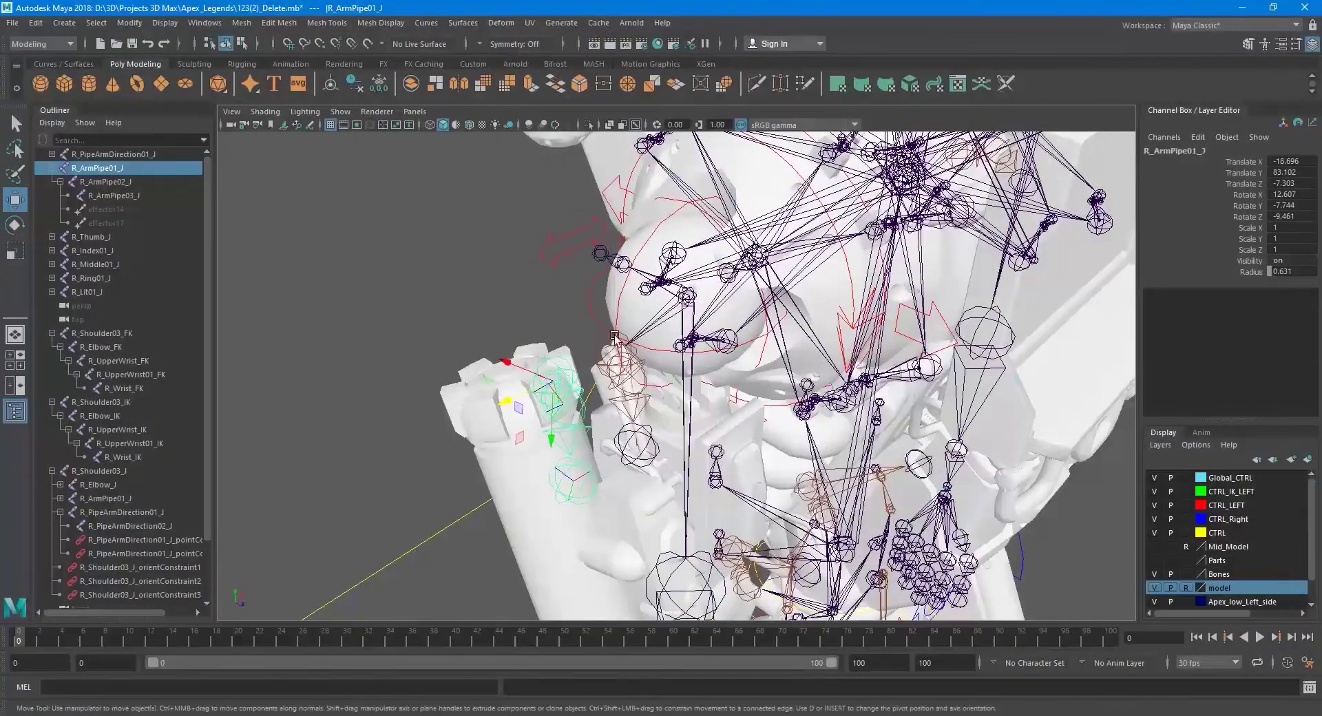
{"action": "left_click", "coordinate": [689, 298]}
{"action": "key", "text": "e"}
{"action": "left_click", "coordinate": [721, 275]}
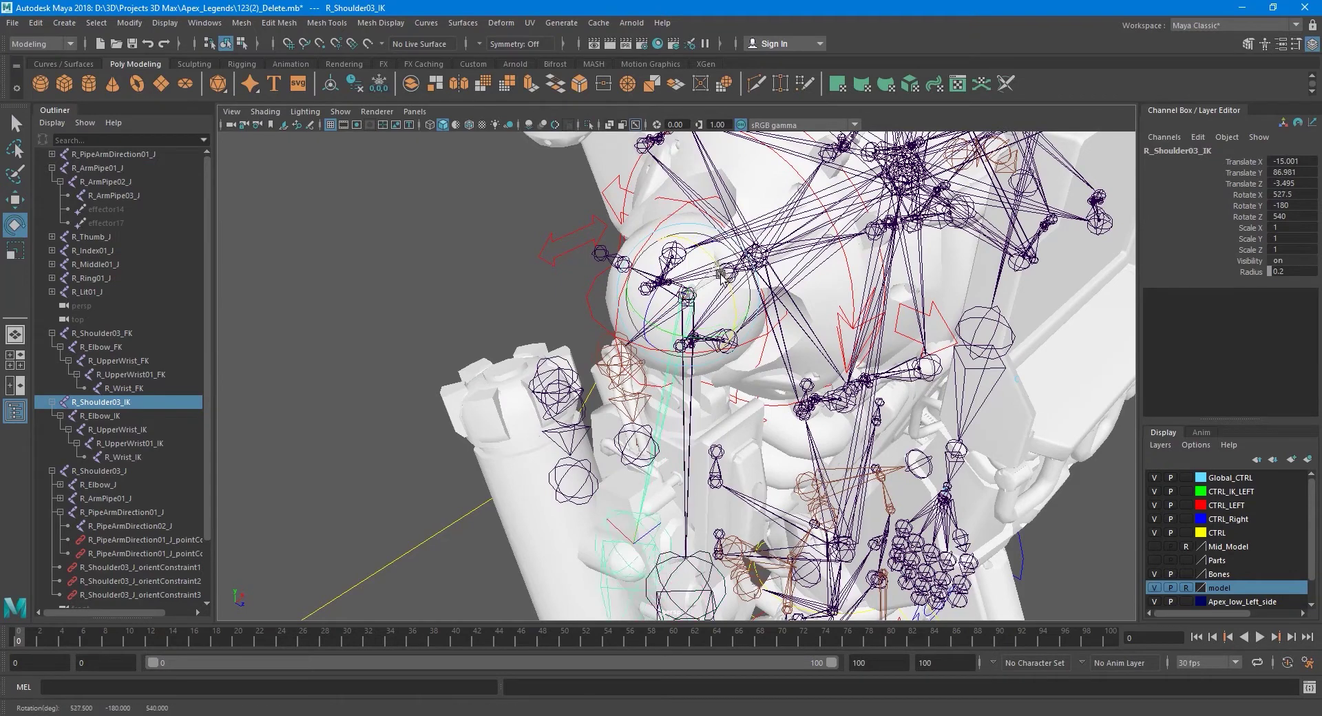
{"action": "left_click_drag", "start_coordinate": [721, 276], "coordinate": [784, 344]}
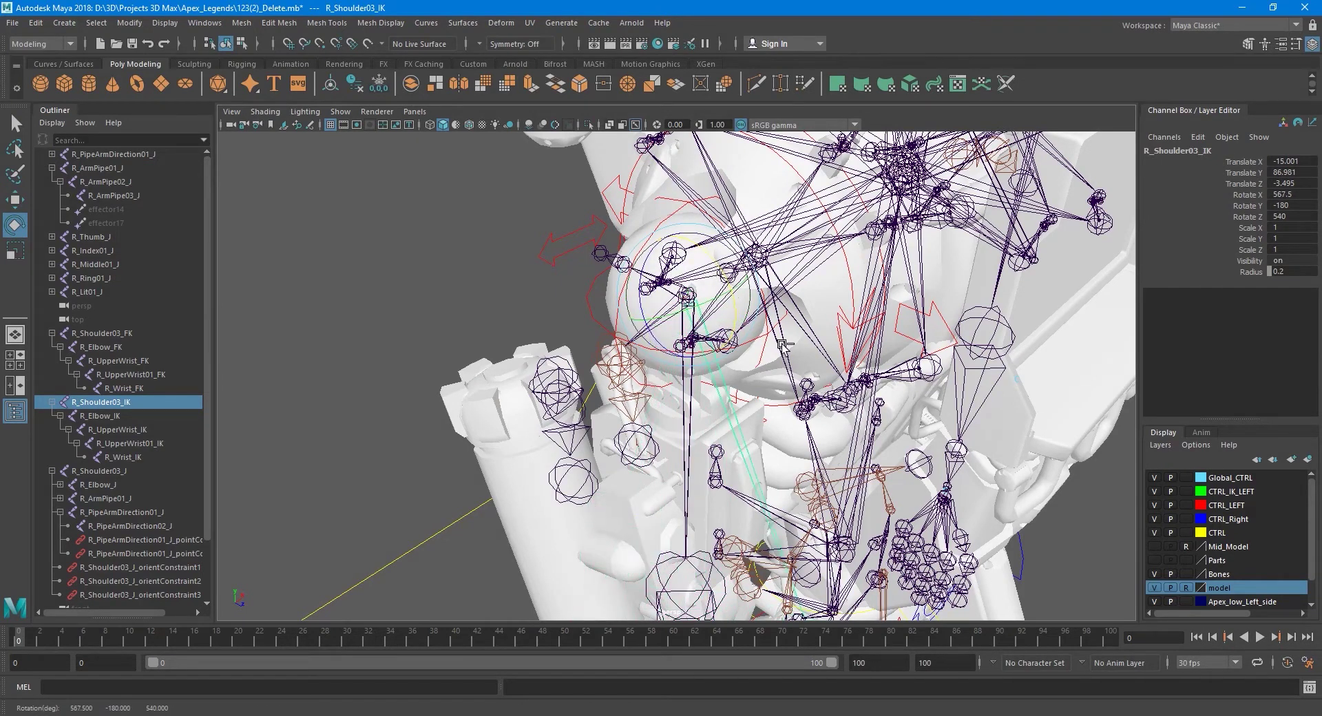
{"action": "key", "text": "ctrl+z"}
{"action": "key", "text": "q"}
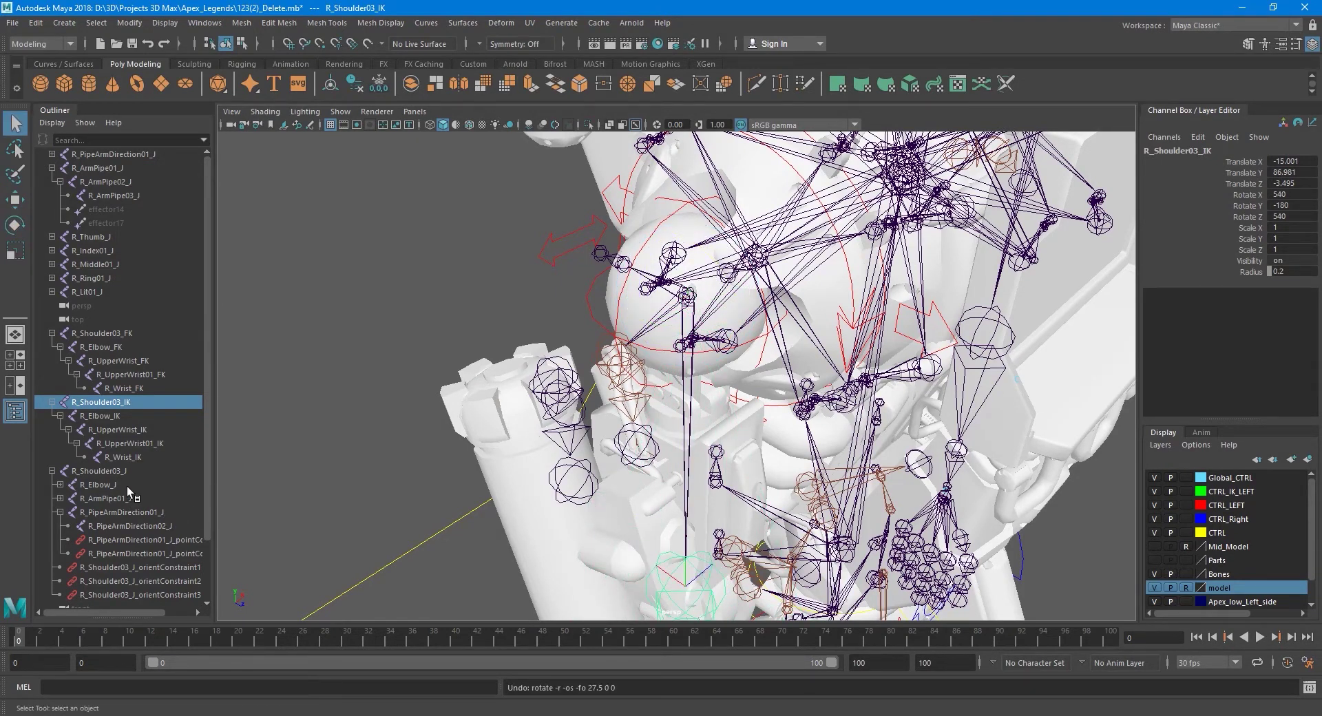
{"action": "left_click", "coordinate": [52, 403]}
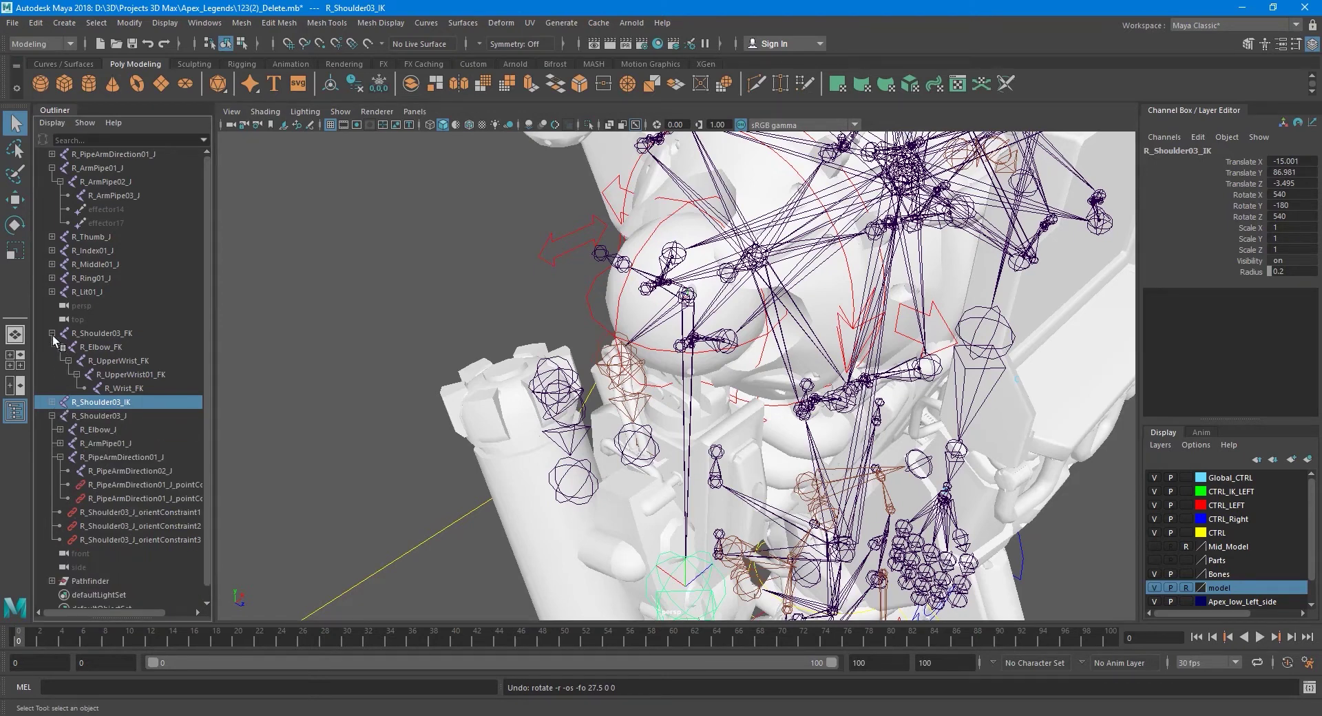
{"action": "left_click", "coordinate": [52, 334]}
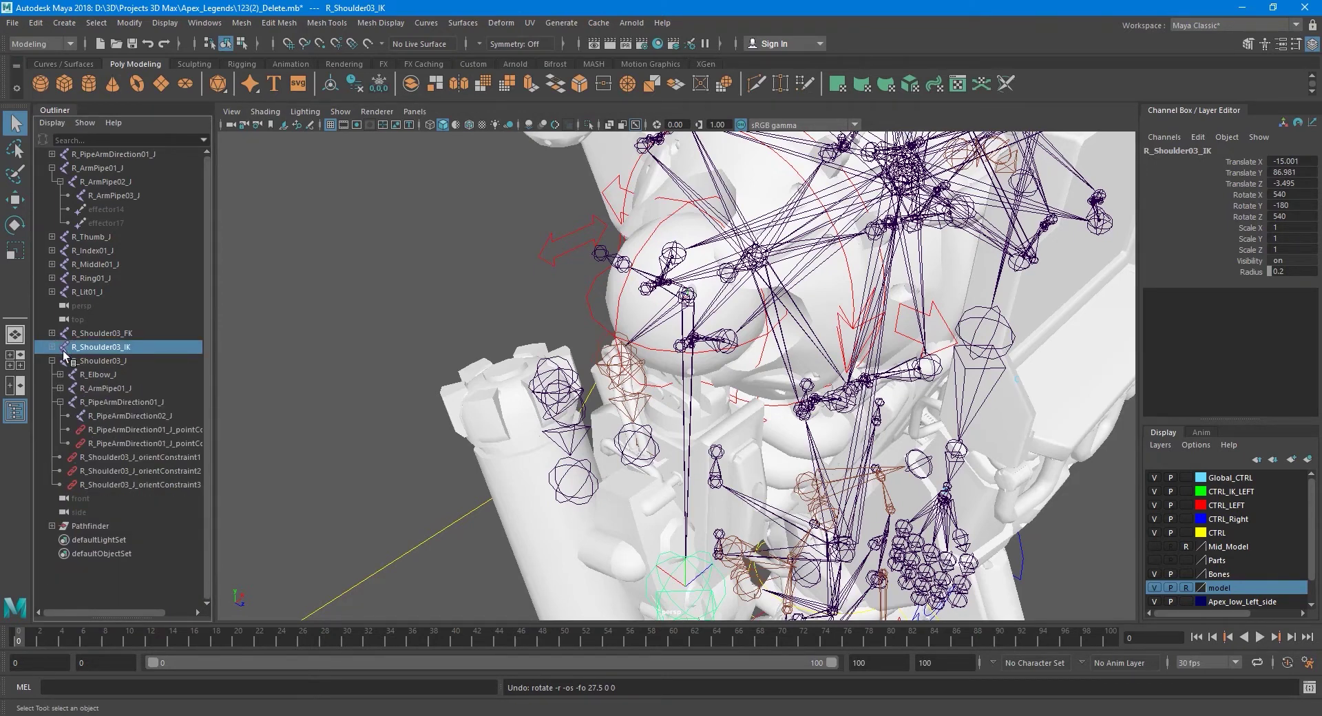
{"action": "left_click", "coordinate": [89, 361]}
{"action": "key", "text": "e"}
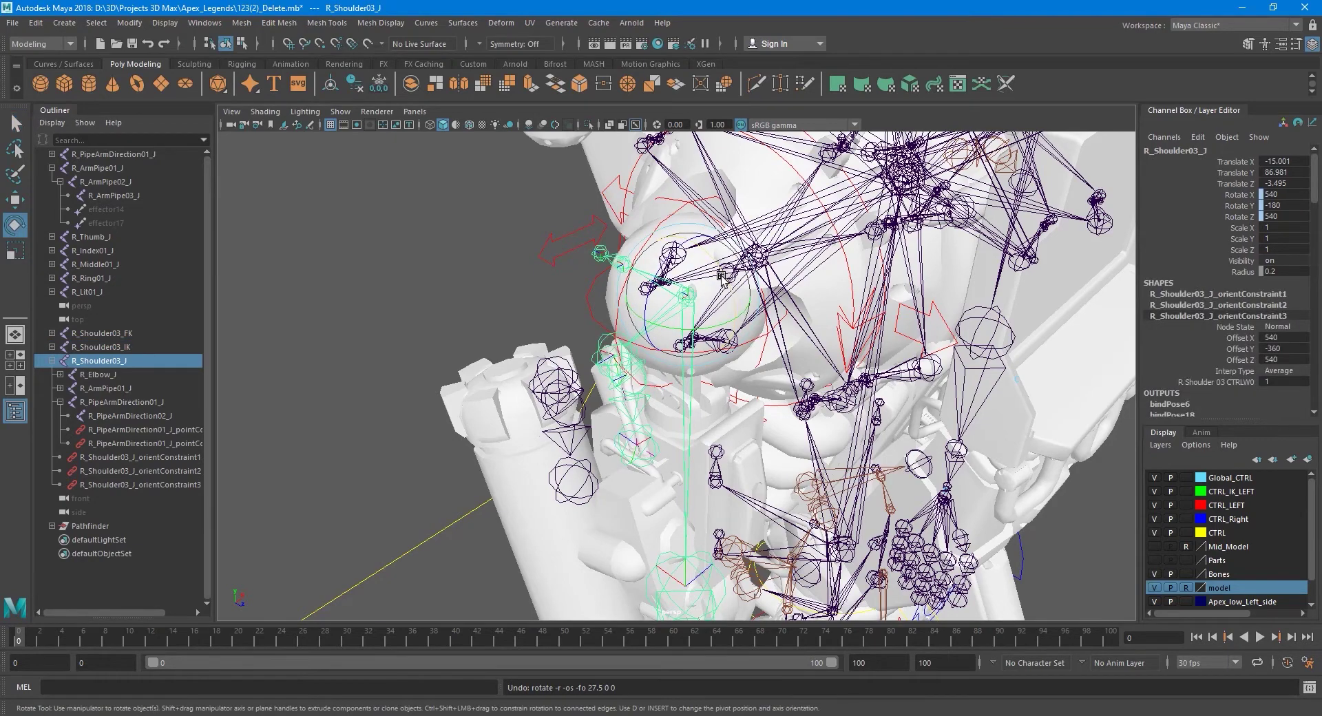
{"action": "left_click_drag", "start_coordinate": [735, 296], "coordinate": [736, 298]}
{"action": "key", "text": "ctrl+z"}
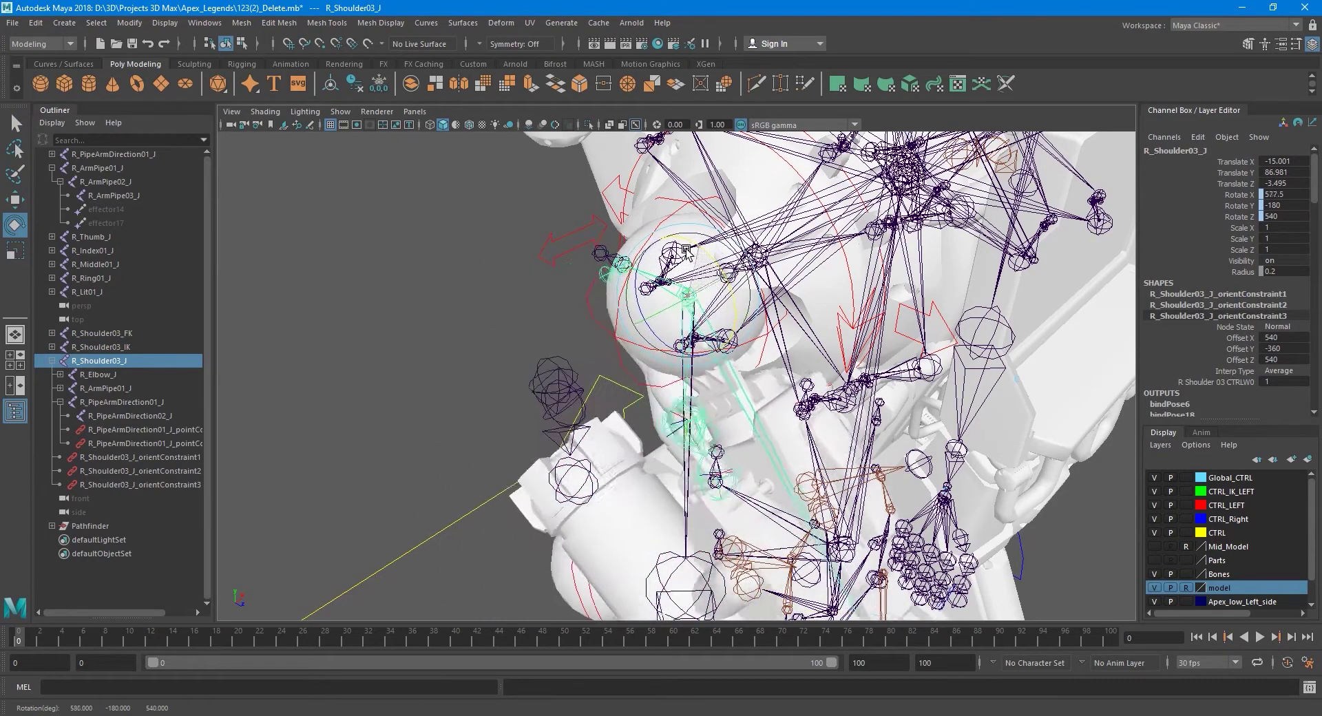
{"action": "key", "text": "q"}
{"action": "mouse_move", "coordinate": [661, 386]}
{"action": "left_mouse_down", "text": "alt"}
{"action": "mouse_move", "coordinate": [601, 401]}
{"action": "mouse_move", "coordinate": [530, 334]}
{"action": "left_mouse_up", "text": "alt"}
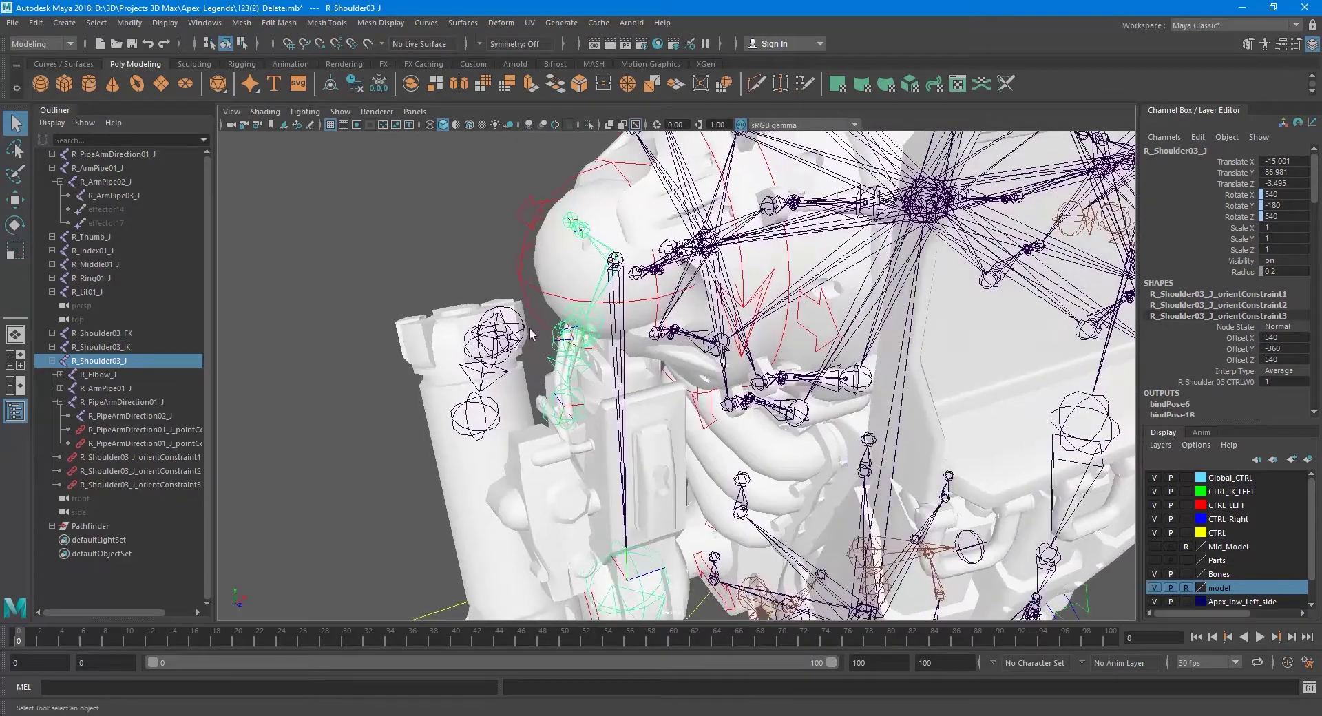
{"action": "left_click", "coordinate": [518, 320]}
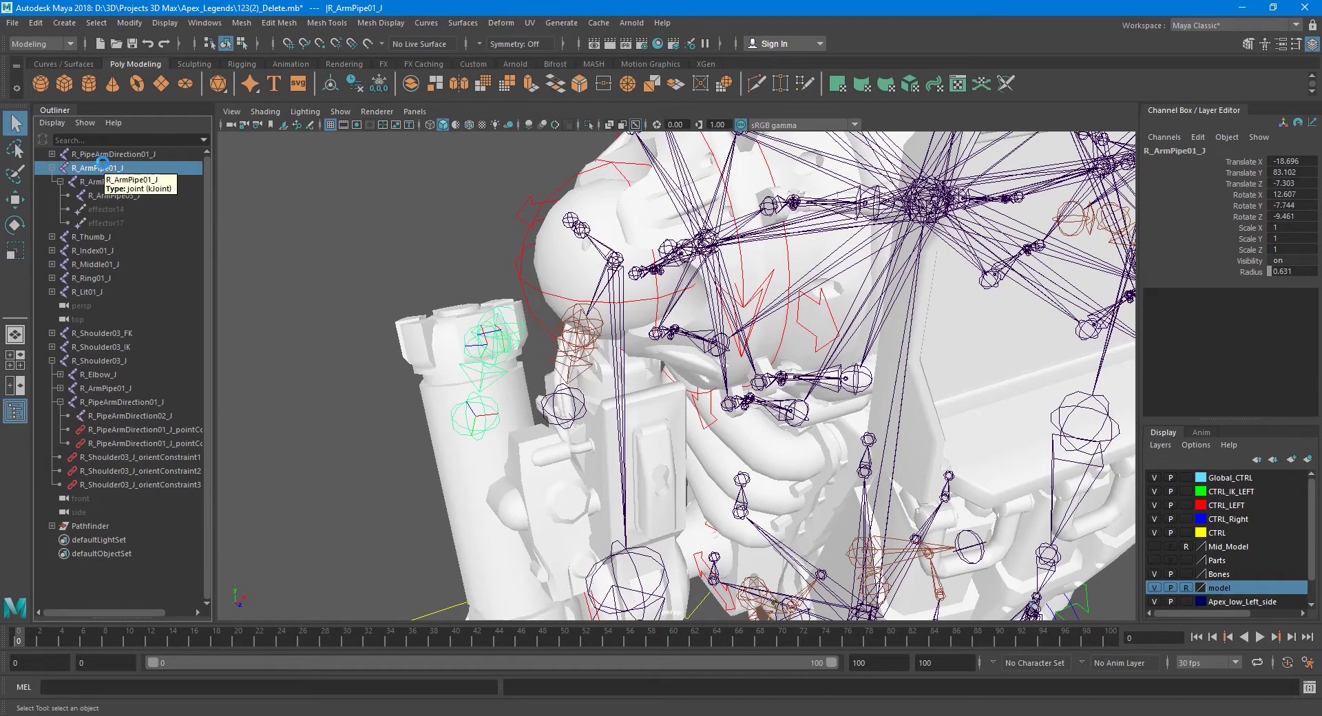
- Delete the stray top-level R_ArmPipe01_J and R_PipeArmDirection01_J joint copies
{"action": "key", "text": "Delete"}
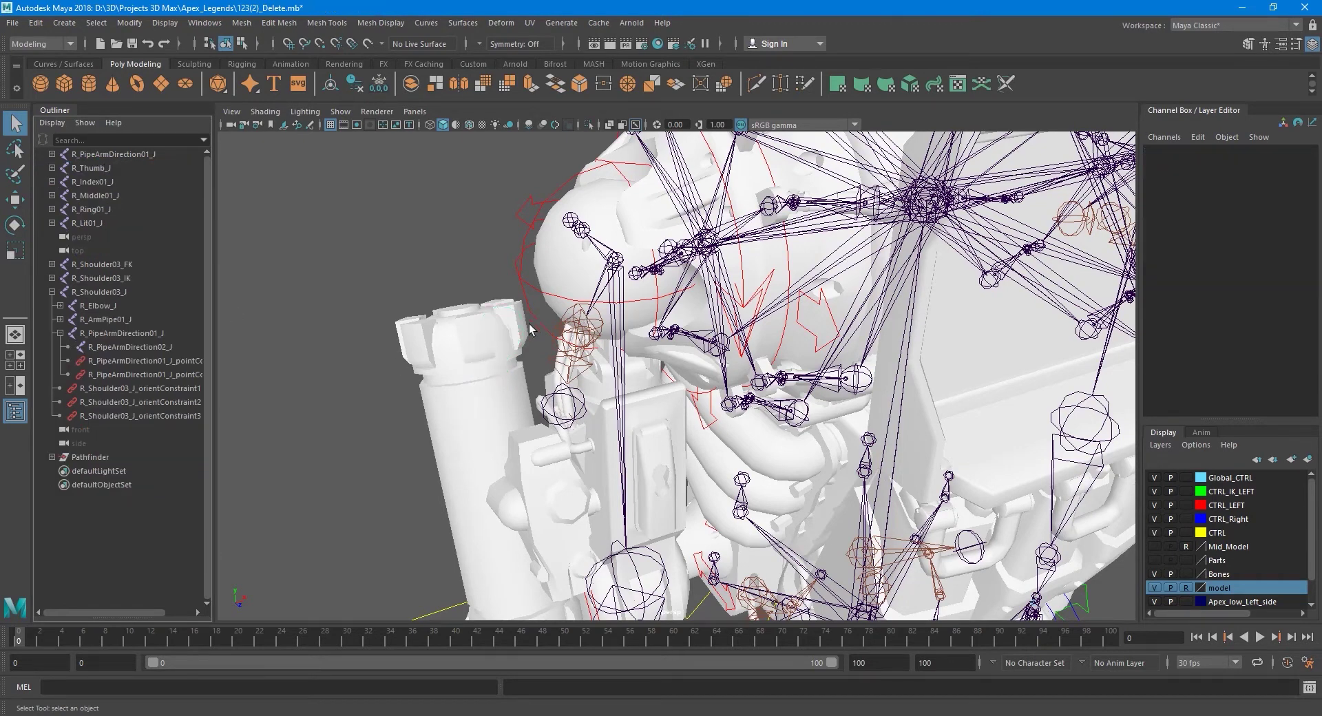
{"action": "left_click_drag", "start_coordinate": [534, 323], "coordinate": [593, 292], "text": "alt"}
{"action": "left_click", "coordinate": [603, 247]}
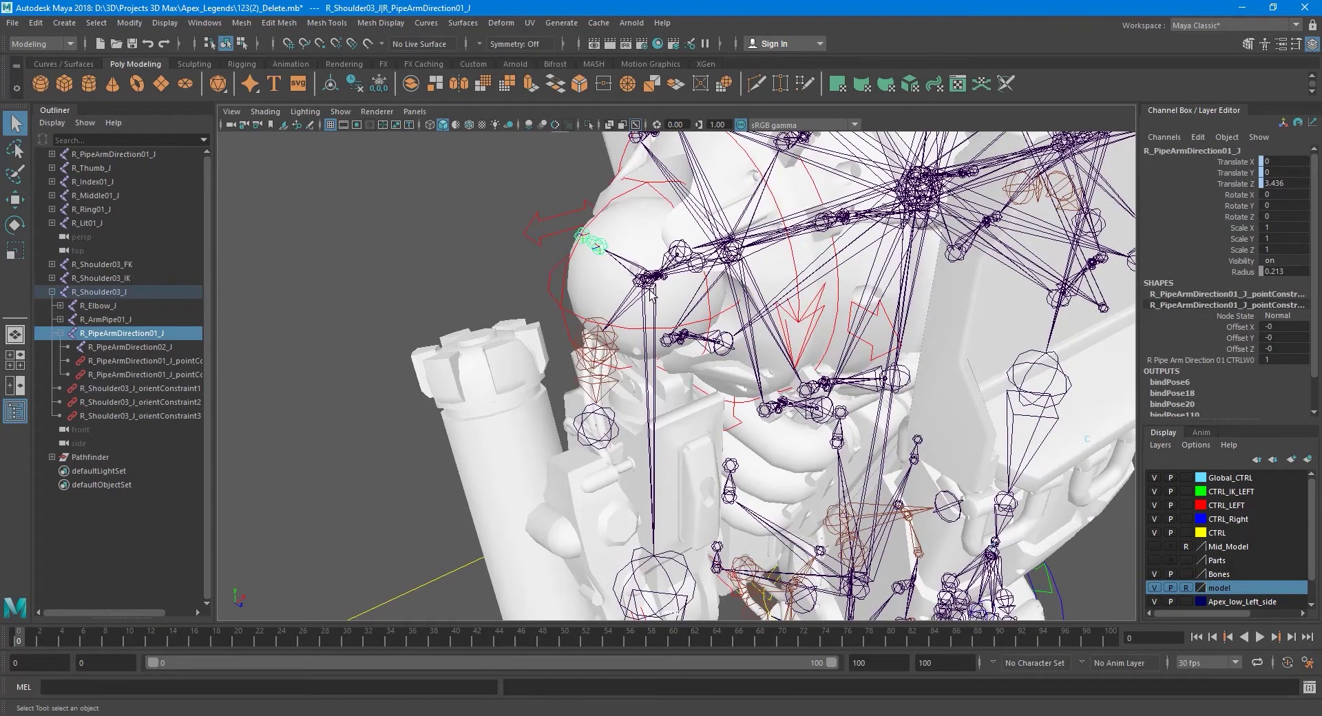
{"action": "left_click", "coordinate": [677, 332]}
{"action": "mouse_move", "coordinate": [677, 345]}
{"action": "left_mouse_down", "text": "alt"}
{"action": "mouse_move", "coordinate": [647, 413]}
{"action": "mouse_move", "coordinate": [623, 400]}
{"action": "mouse_move", "coordinate": [620, 351]}
{"action": "left_mouse_up", "text": "alt"}
{"action": "key", "text": "e"}
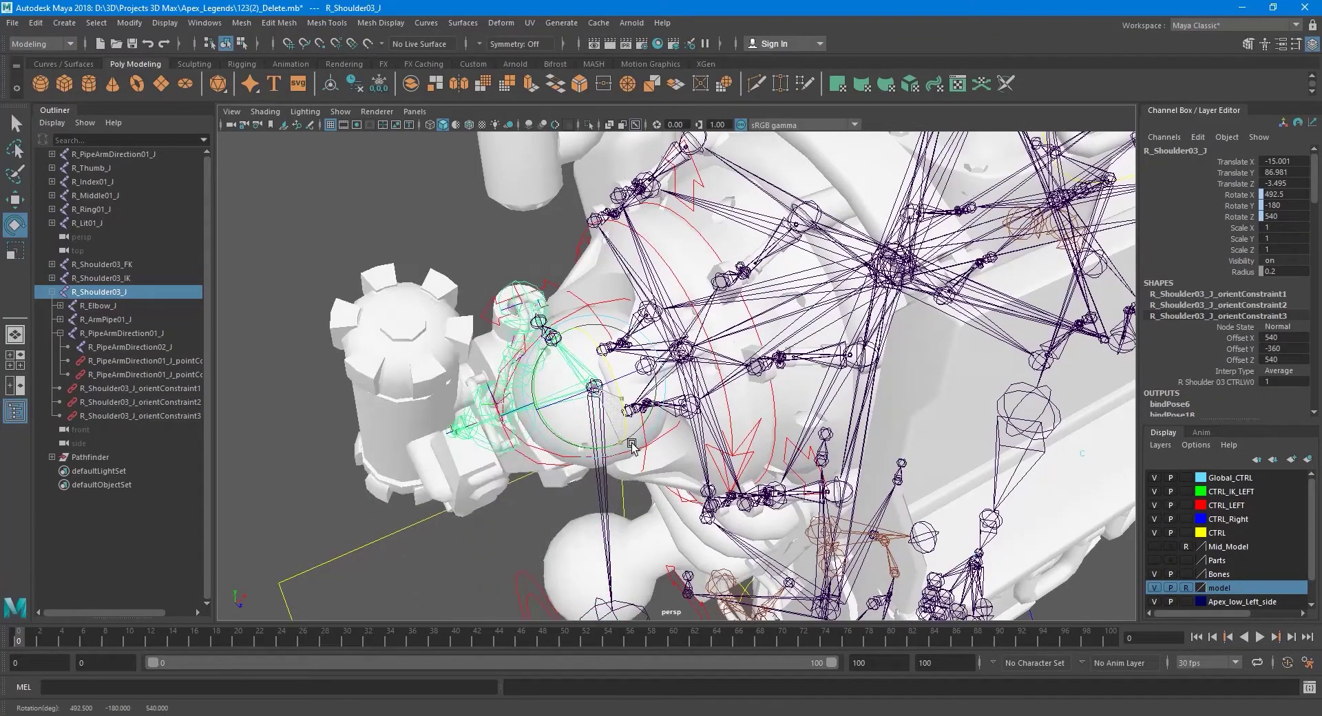
{"action": "scroll", "coordinate": [523, 344], "scroll_direction": "up", "scroll_amount": 4}
{"action": "key", "text": "q"}
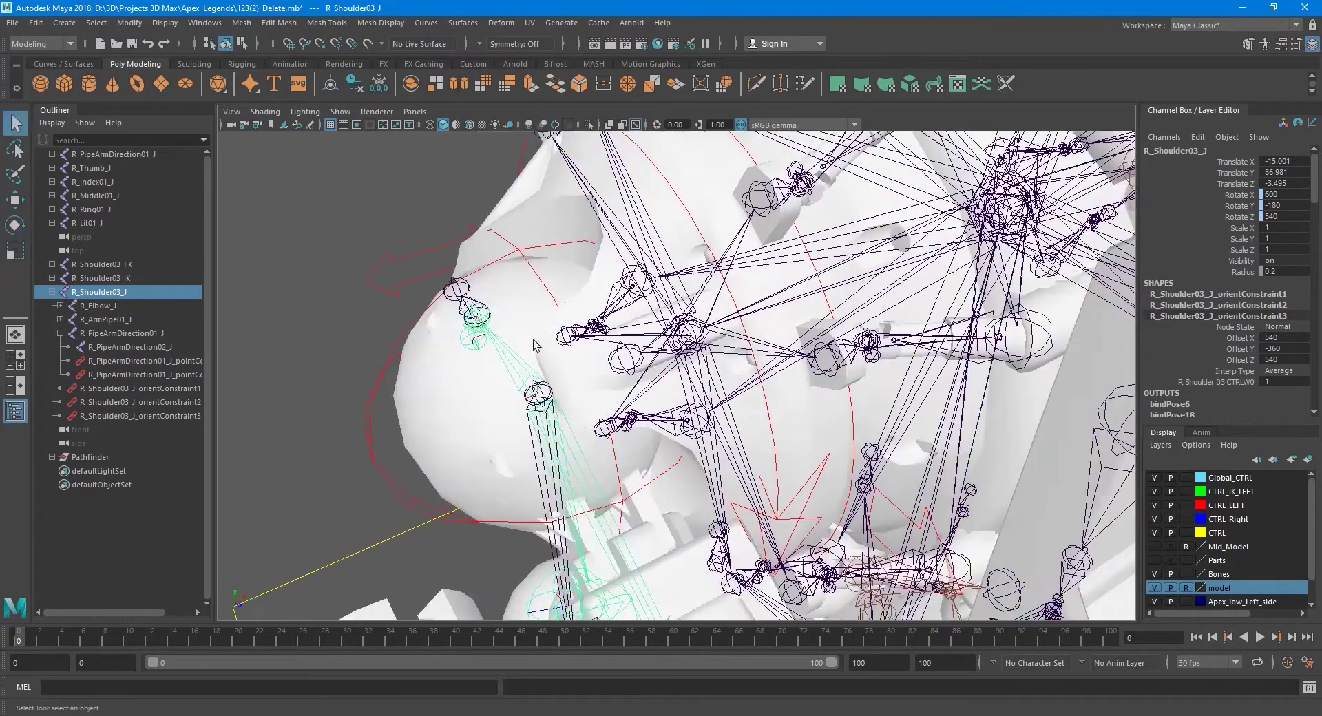
{"action": "left_click", "coordinate": [467, 296]}
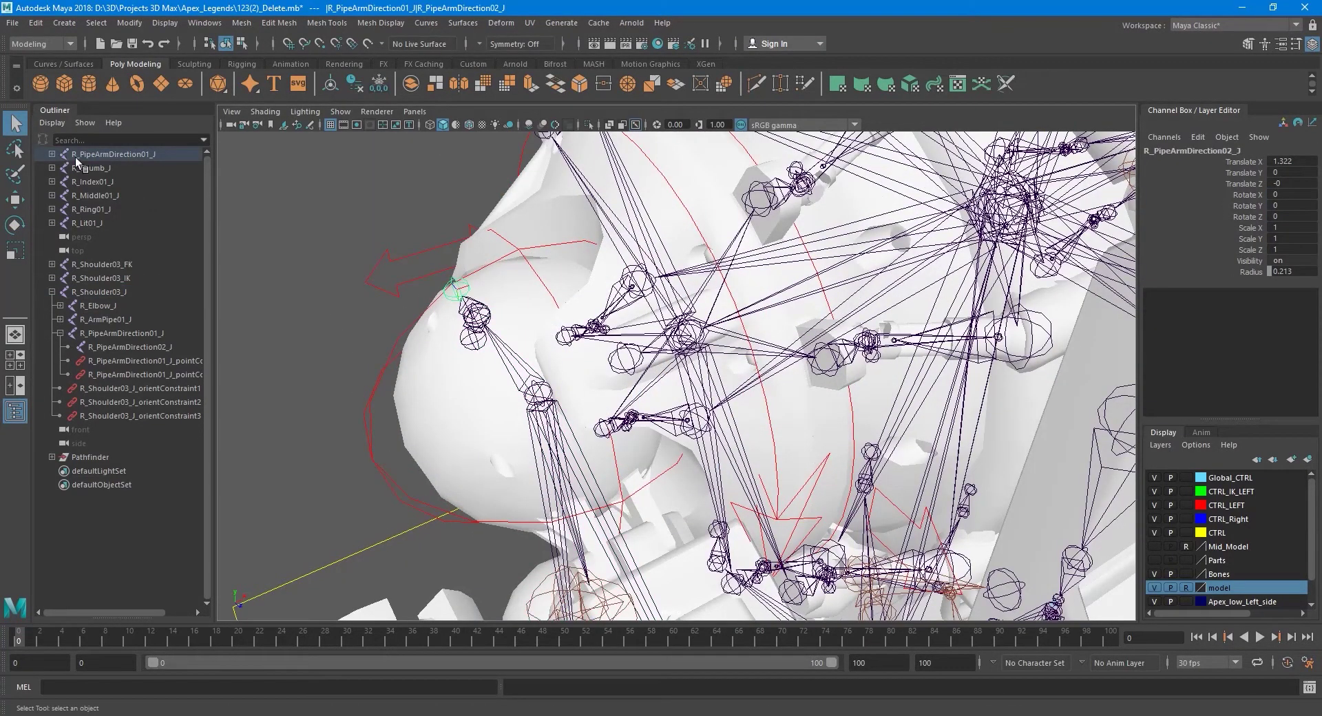
{"action": "key", "text": "ctrl+z"}
{"action": "key", "text": "ctrl+z"}
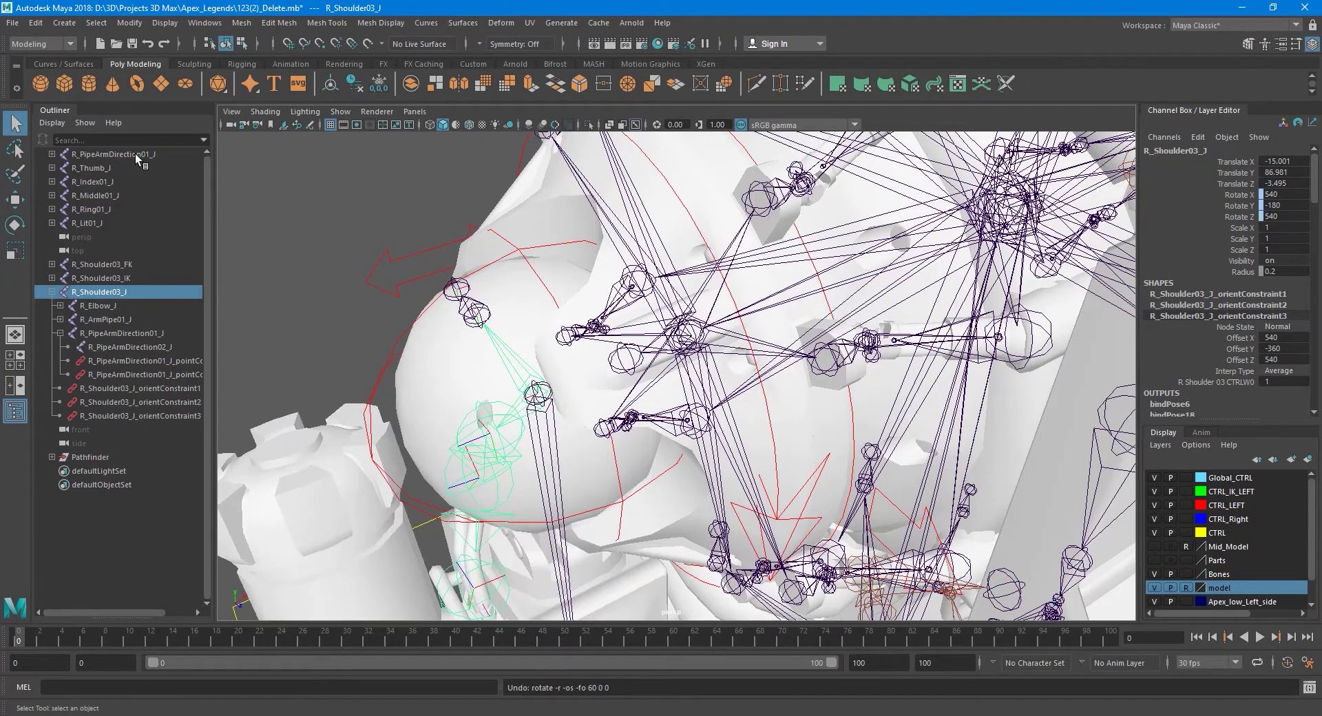
{"action": "left_click", "coordinate": [135, 155]}
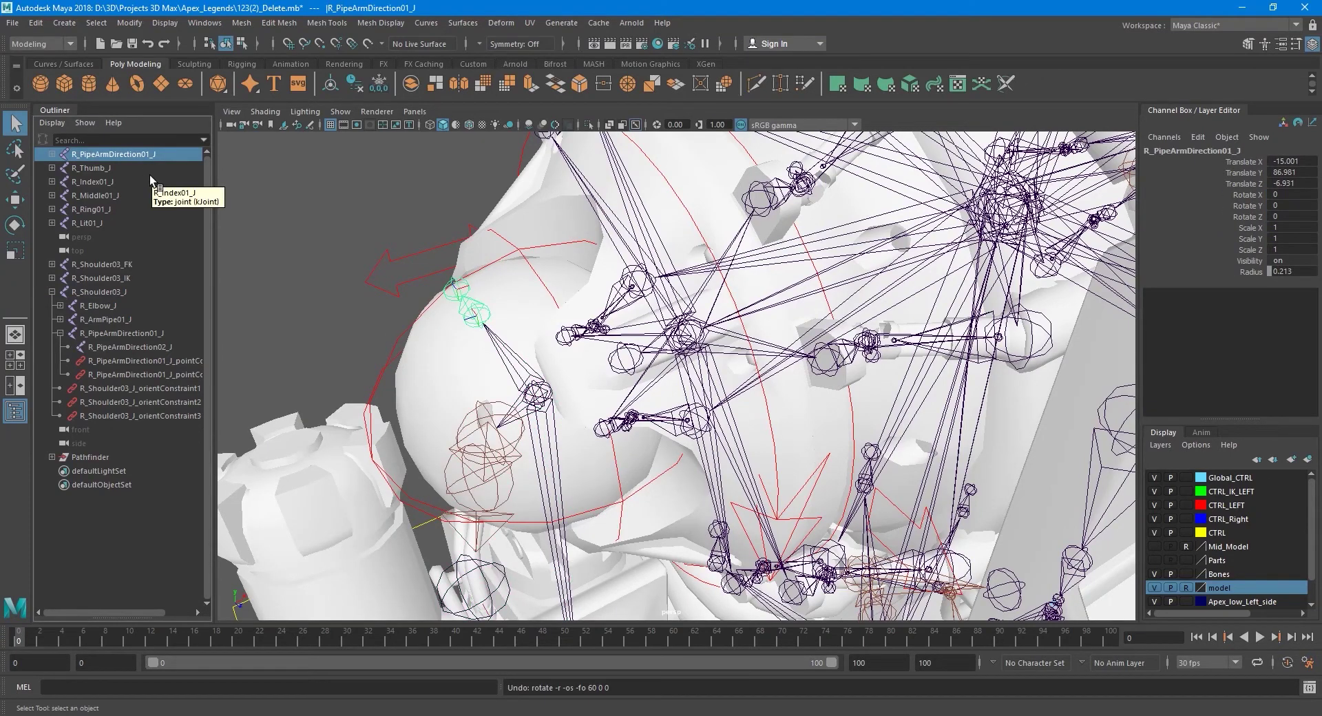
{"action": "key", "text": "Delete"}
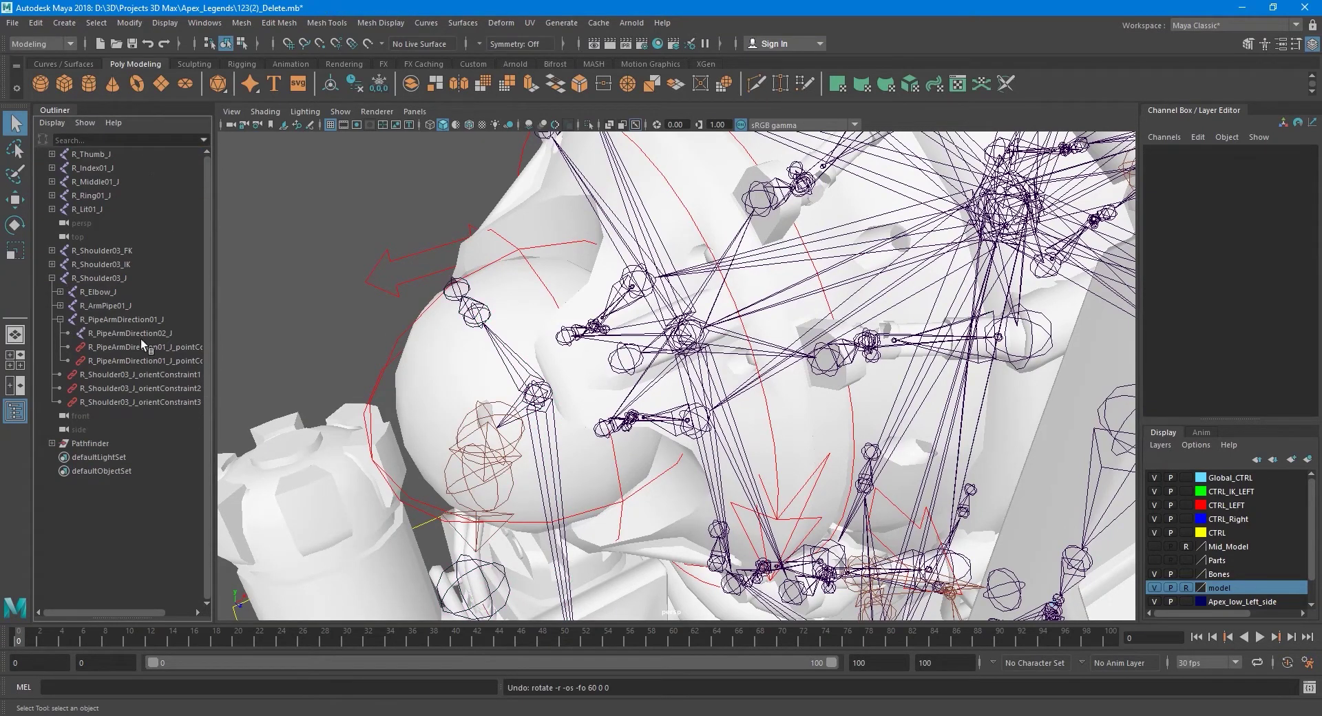
- Move R_ArmPipe01_J and R_PipeArmDirection01_J from under R_Shoulder03_J to the Outliner top level
{"action": "left_click", "coordinate": [124, 319]}
{"action": "left_click_drag", "start_coordinate": [427, 358], "coordinate": [510, 386], "text": "alt"}
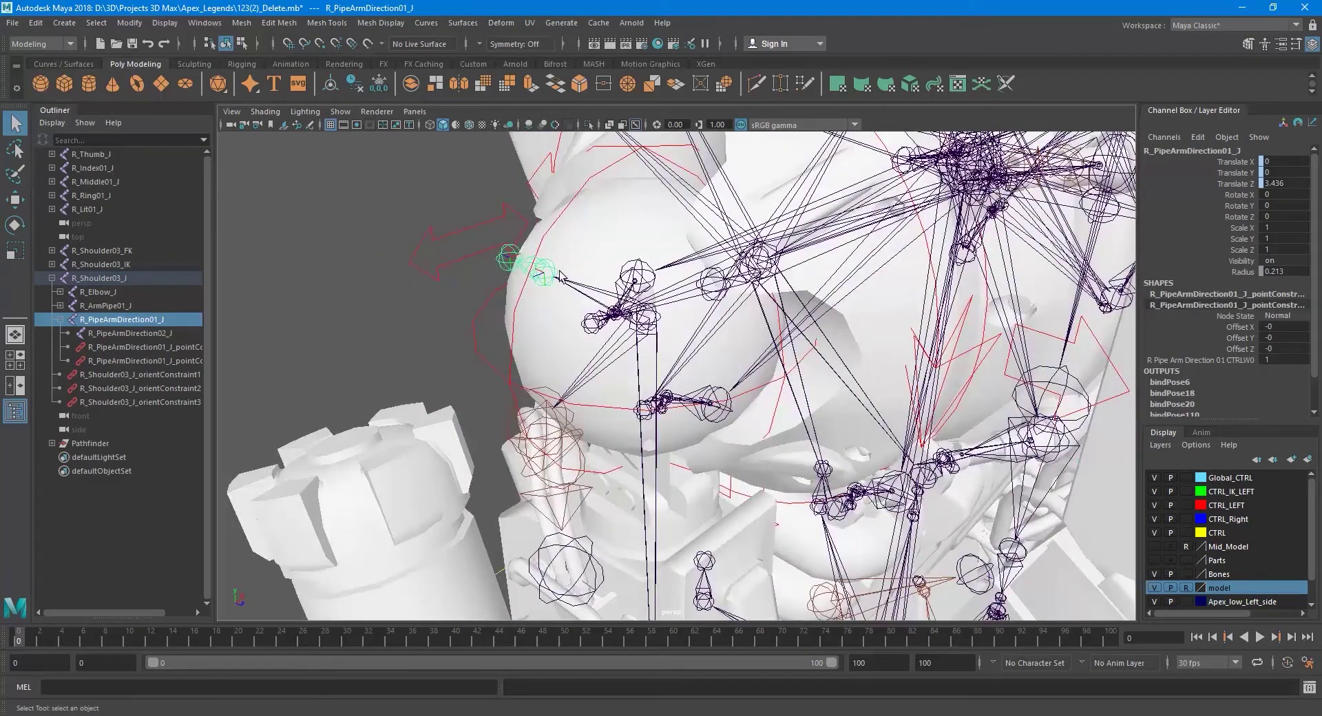
{"action": "left_click", "coordinate": [128, 335]}
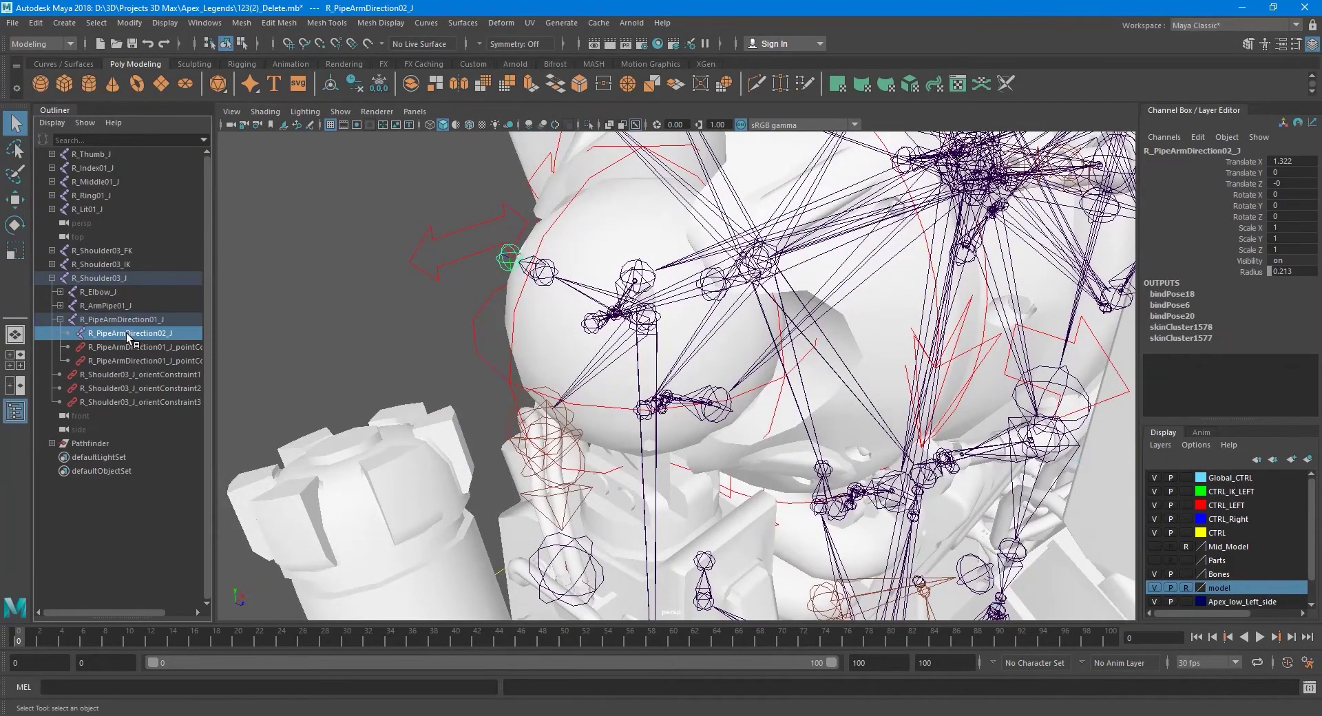
{"action": "left_click", "coordinate": [110, 306]}
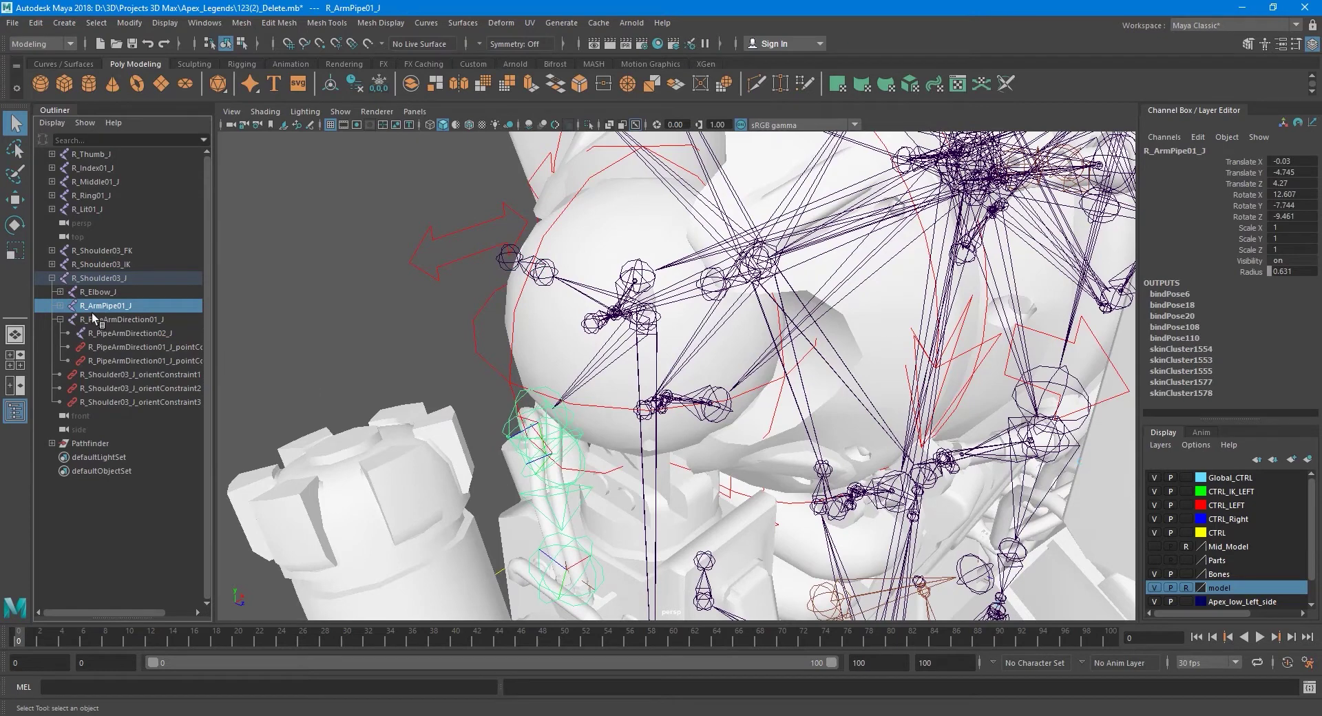
{"action": "left_click", "coordinate": [59, 319]}
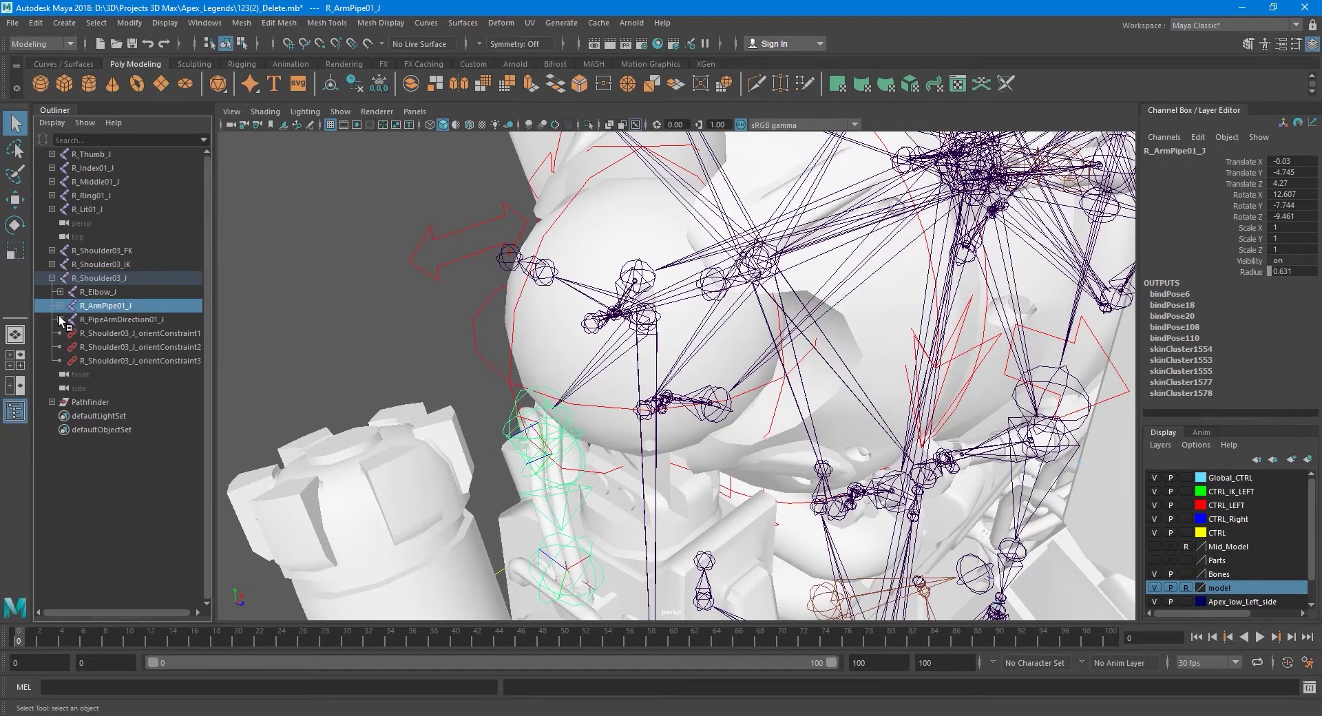
{"action": "left_click", "coordinate": [106, 320], "text": "shift"}
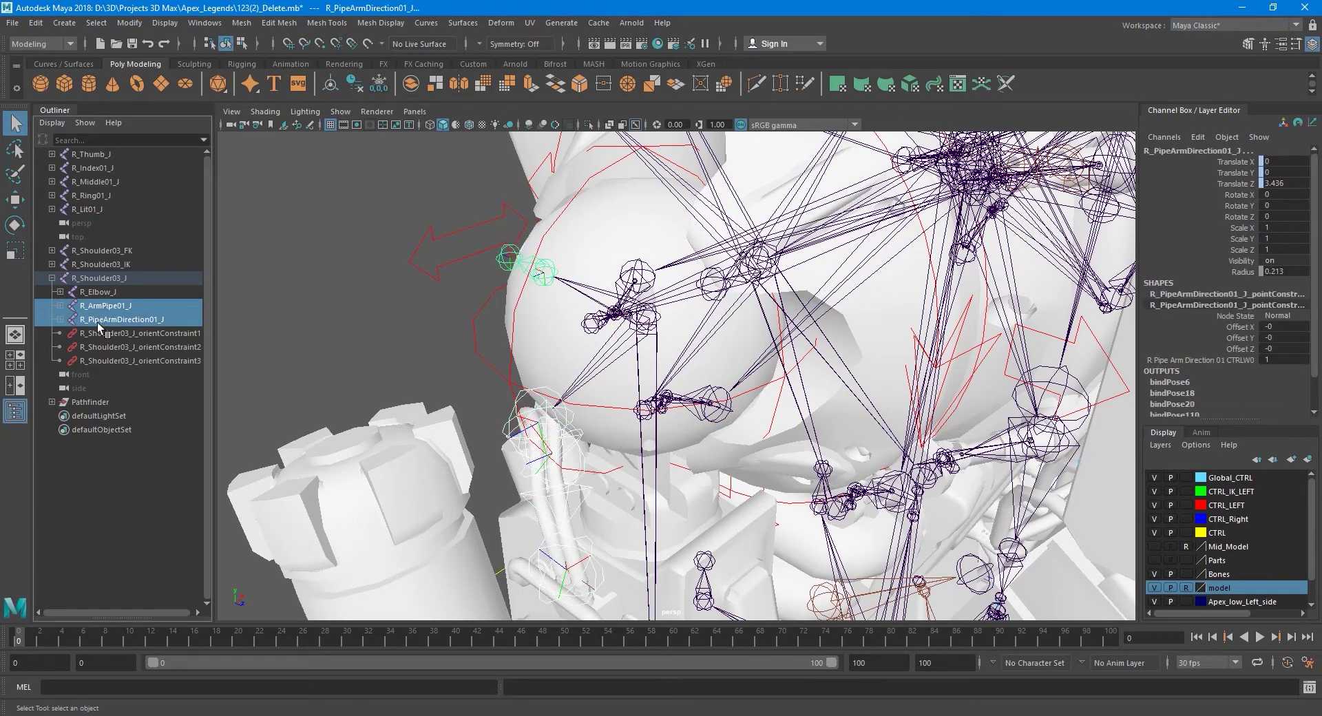
{"action": "left_click_drag", "start_coordinate": [102, 312], "coordinate": [102, 218]}
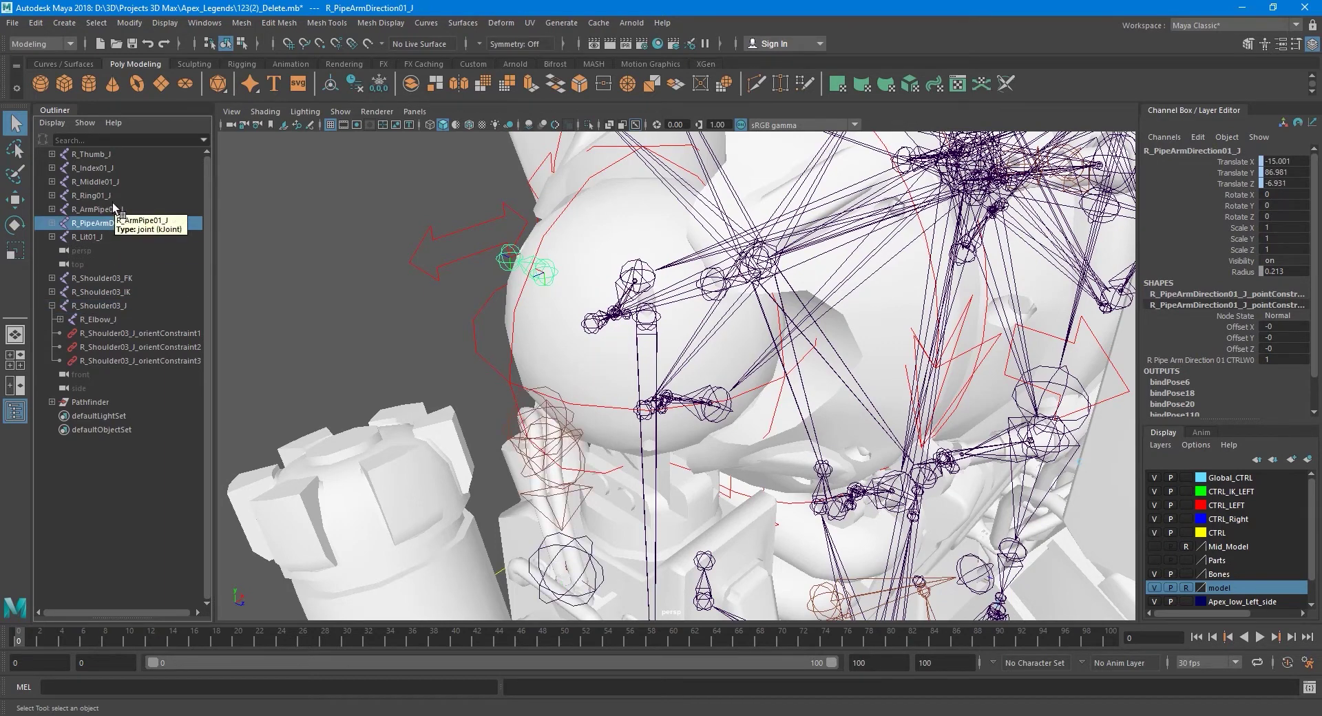
- Reorder R_Lit01_J above R_ArmPipe01_J and expand R_Shoulder03_J to show its orient constraints
{"action": "left_click", "coordinate": [85, 237]}
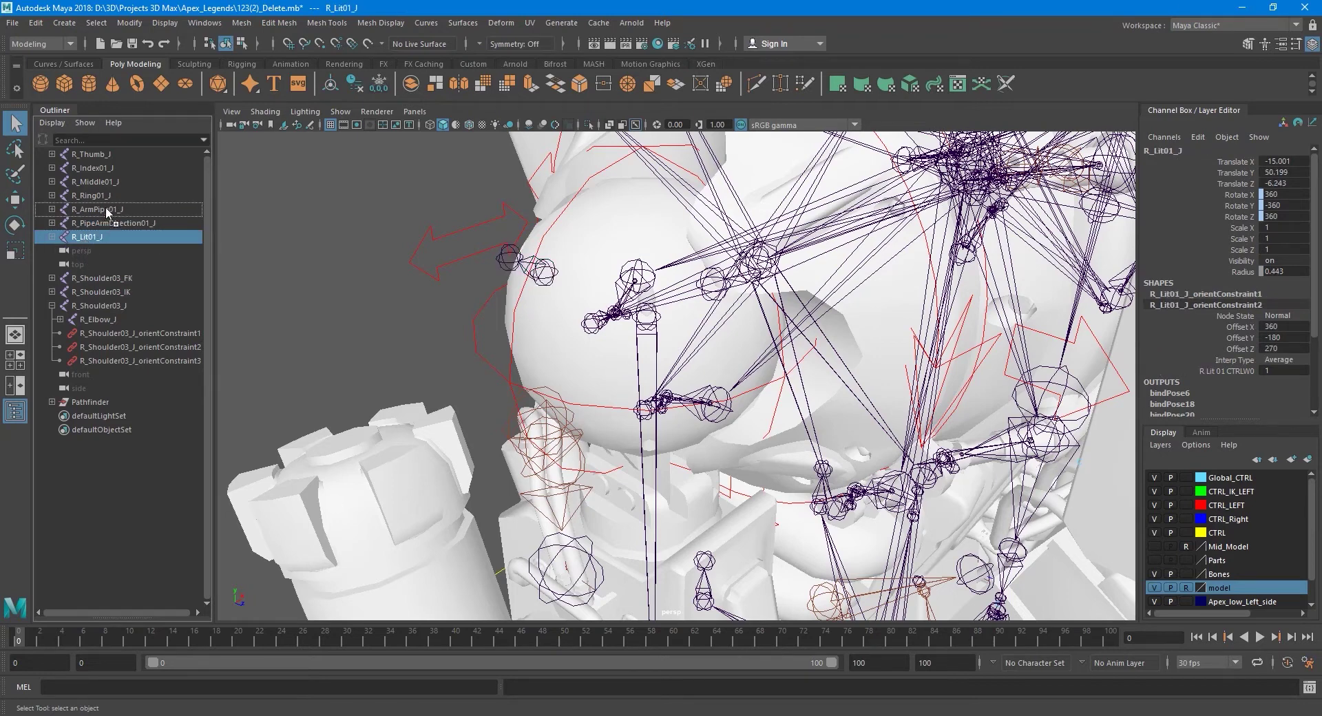
{"action": "left_click_drag", "start_coordinate": [106, 209], "coordinate": [107, 203]}
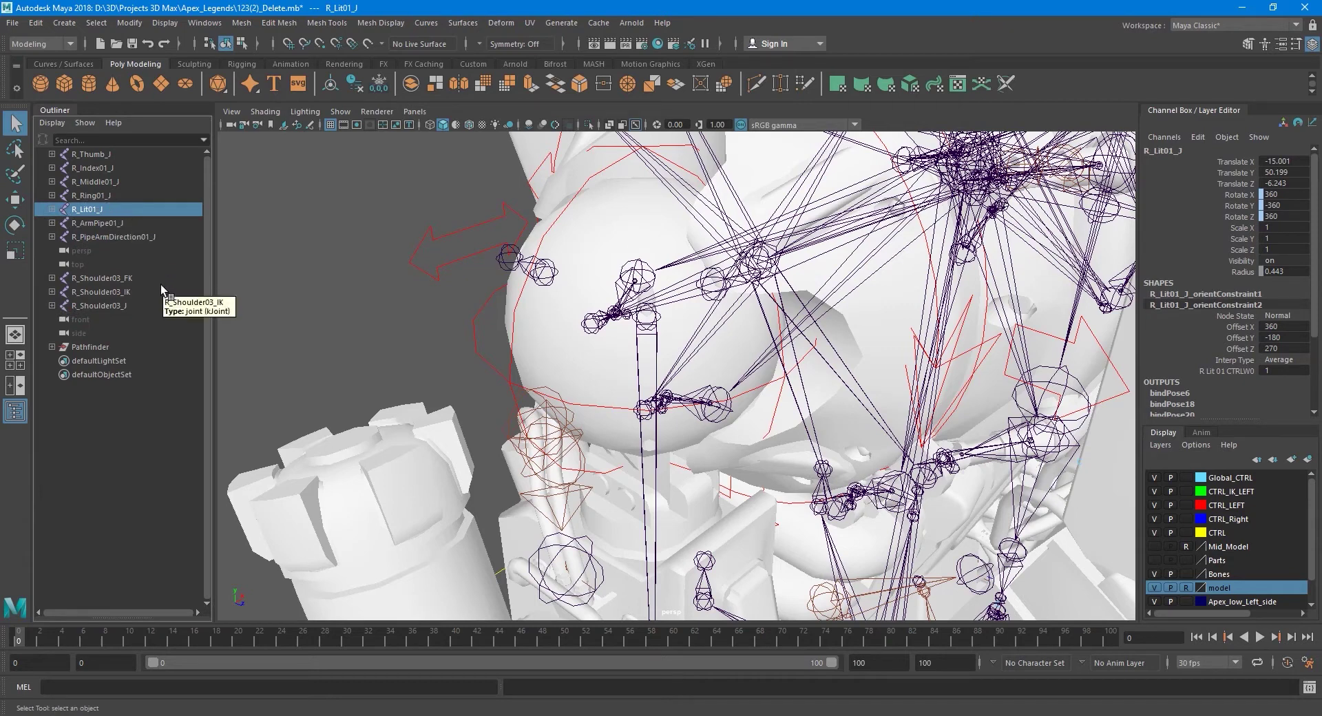
{"action": "left_click", "coordinate": [52, 305]}
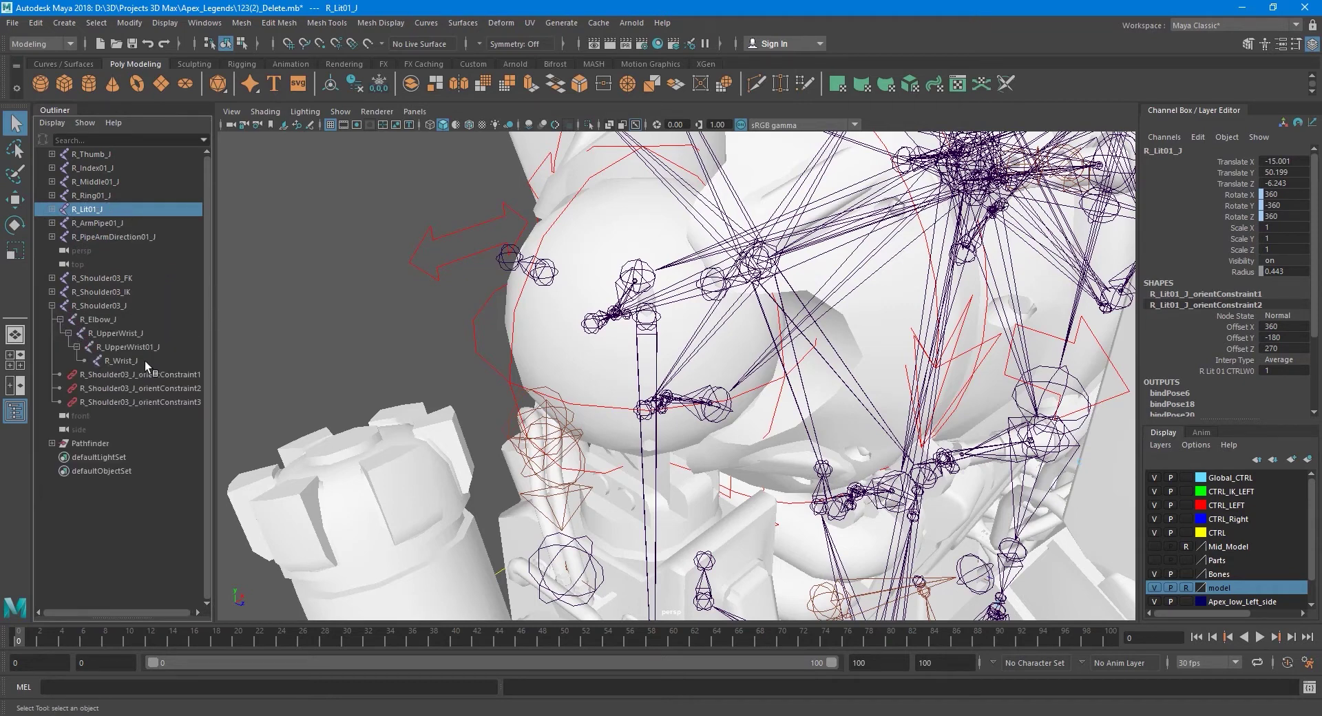
{"action": "left_click", "coordinate": [97, 378]}
{"action": "left_click_drag", "start_coordinate": [478, 356], "coordinate": [578, 362], "text": "alt"}
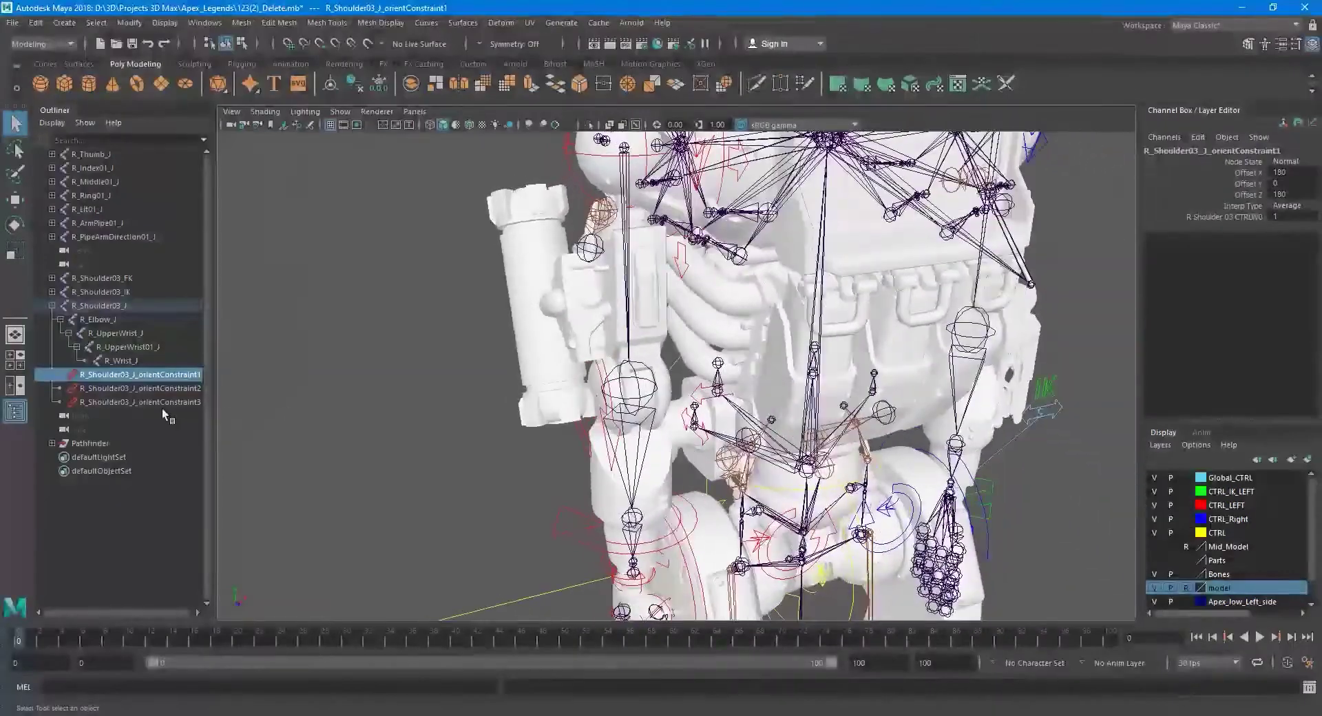
- Delete the three R_Shoulder03_J orient constraints
{"action": "left_click", "coordinate": [126, 401], "text": "shift"}
{"action": "middle_click_drag", "start_coordinate": [125, 403], "coordinate": [126, 380]}
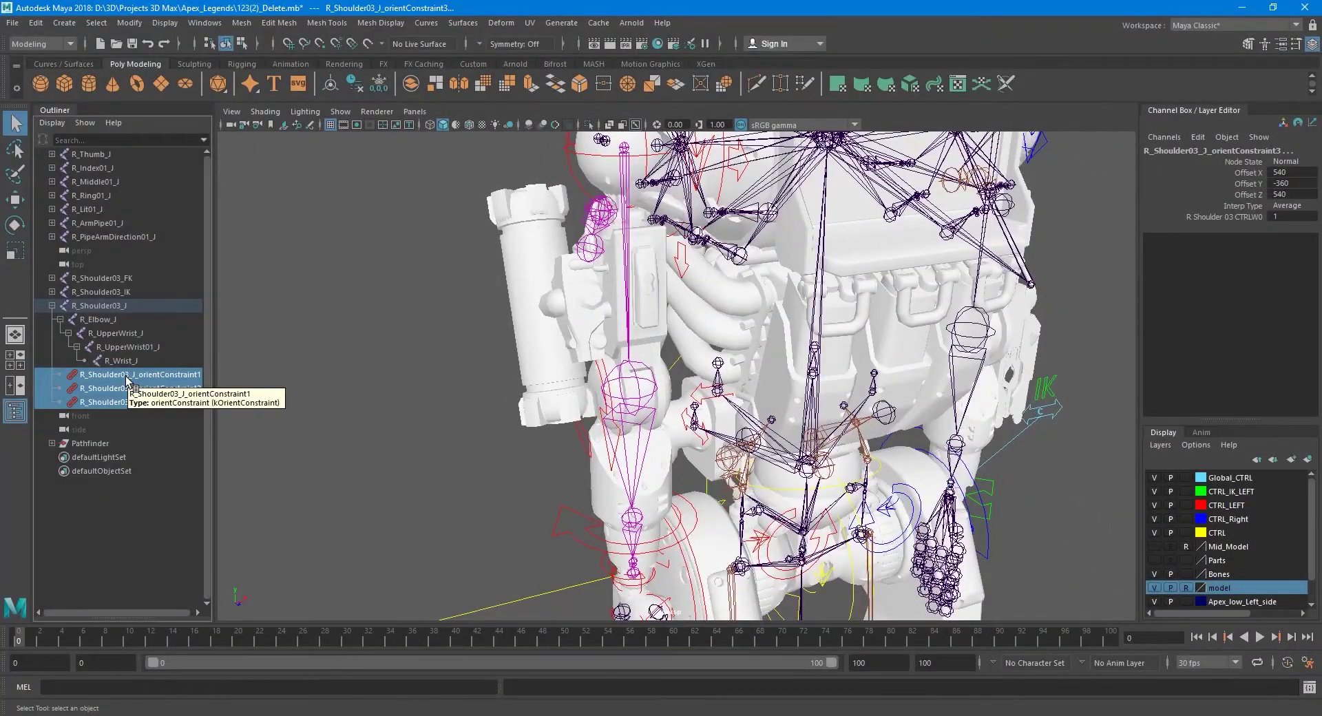
{"action": "key", "text": "Delete"}
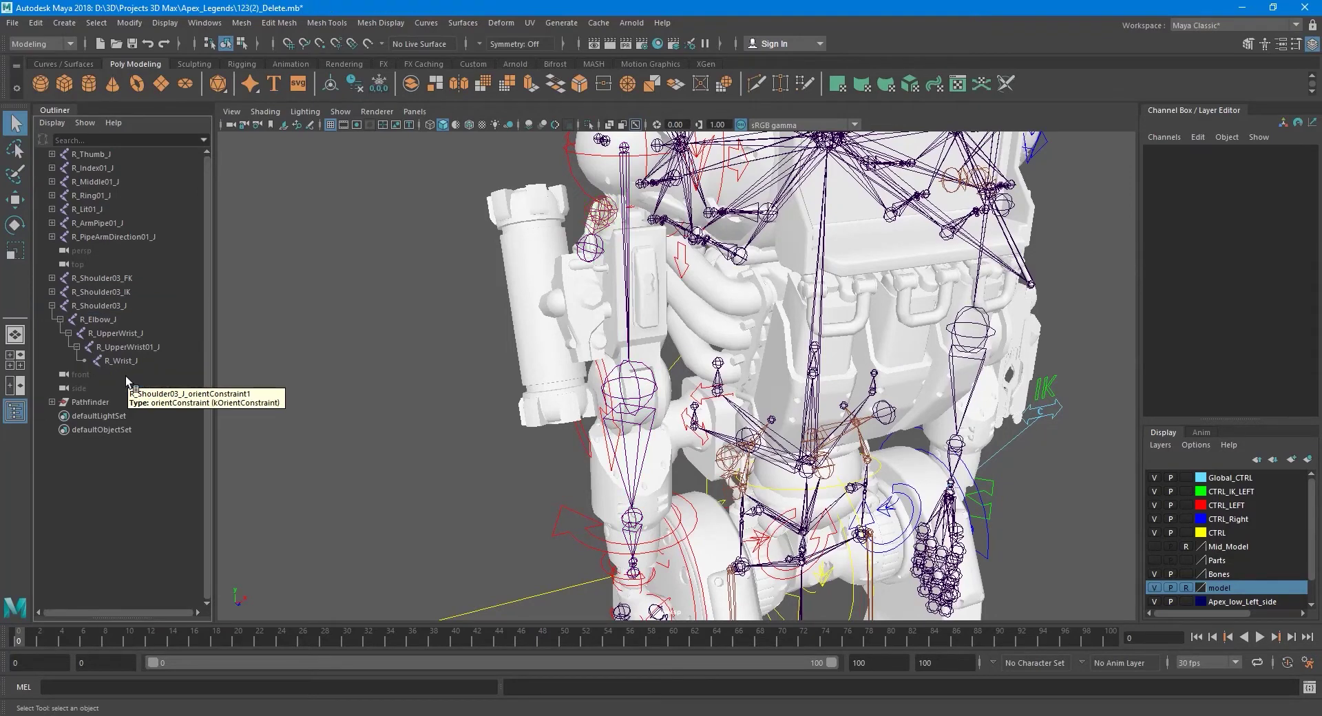
- Check the remaining R_Elbow_J and R_Wrist_J joints, ending with R_Shoulder03_J selected
{"action": "left_click", "coordinate": [121, 313]}
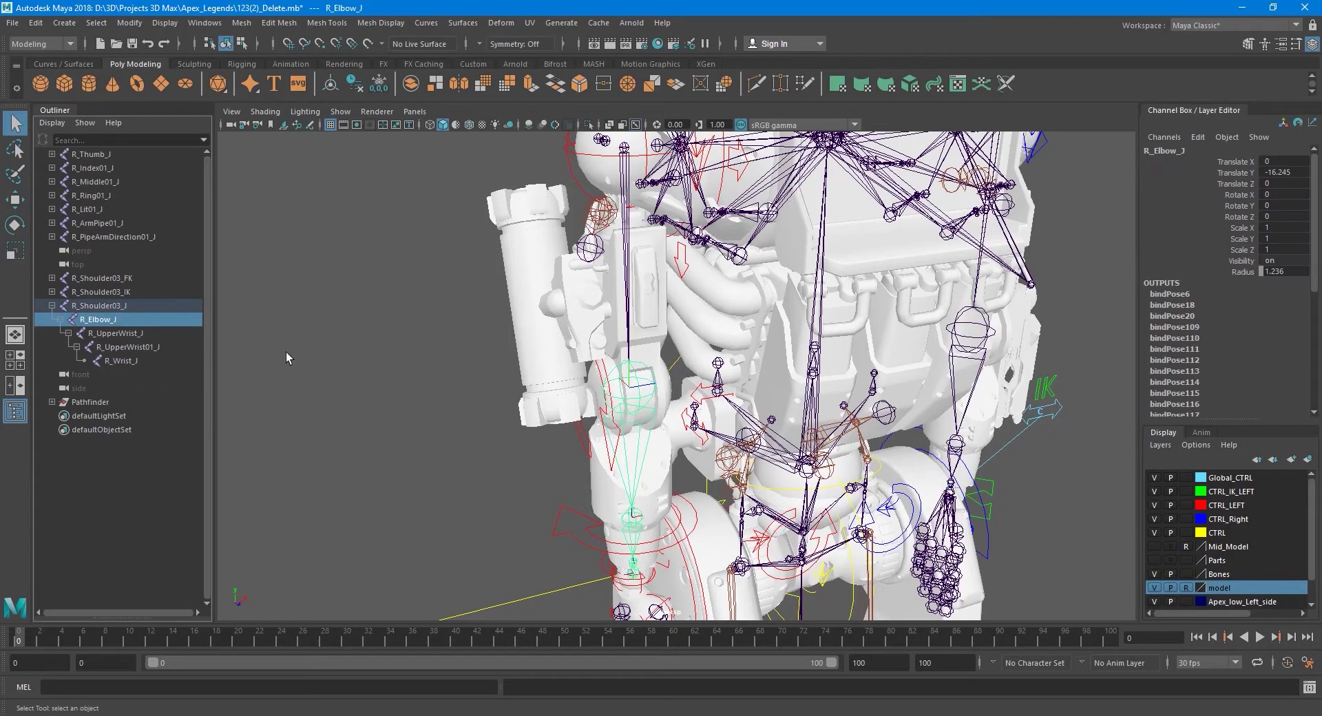
{"action": "left_click_drag", "start_coordinate": [286, 353], "coordinate": [267, 350], "text": "alt"}
{"action": "left_click", "coordinate": [135, 360]}
{"action": "left_click_drag", "start_coordinate": [407, 398], "coordinate": [309, 372], "text": "alt"}
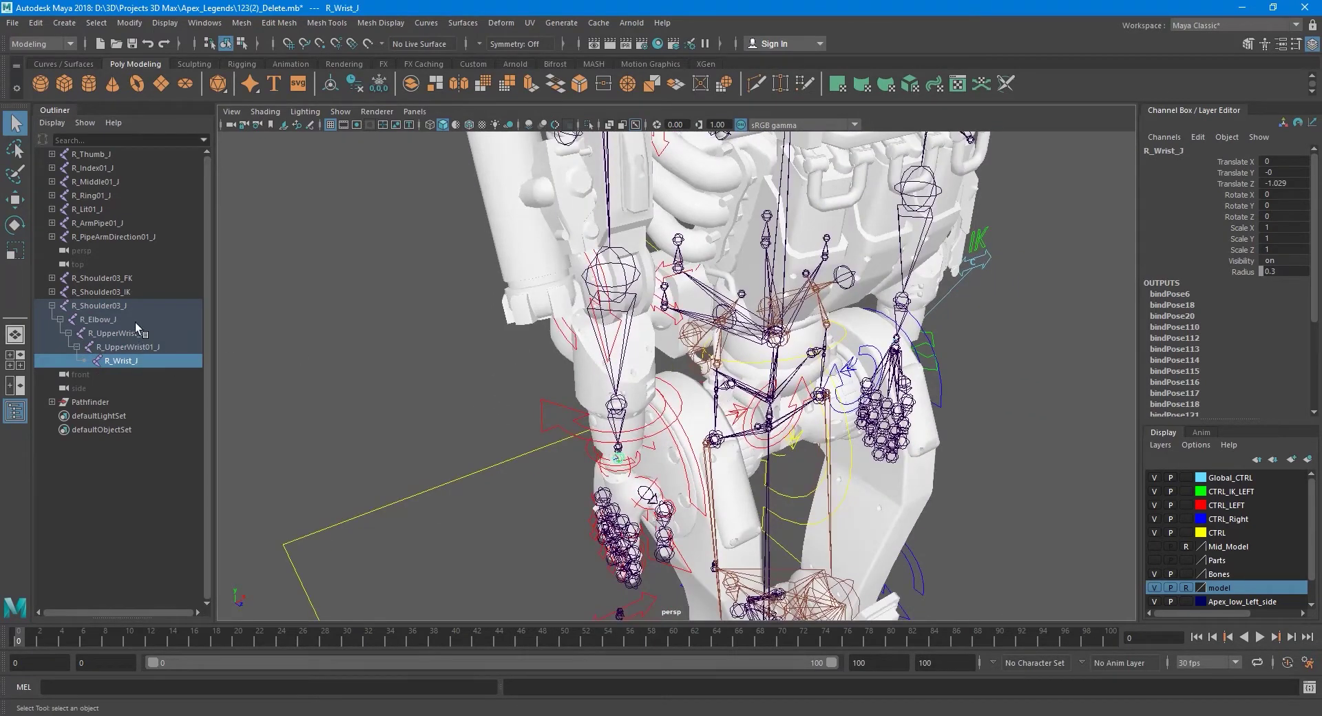
{"action": "mouse_move", "coordinate": [475, 365]}
{"action": "left_mouse_down", "text": "alt"}
{"action": "mouse_move", "coordinate": [507, 344]}
{"action": "mouse_move", "coordinate": [544, 417]}
{"action": "left_mouse_up", "text": "alt"}
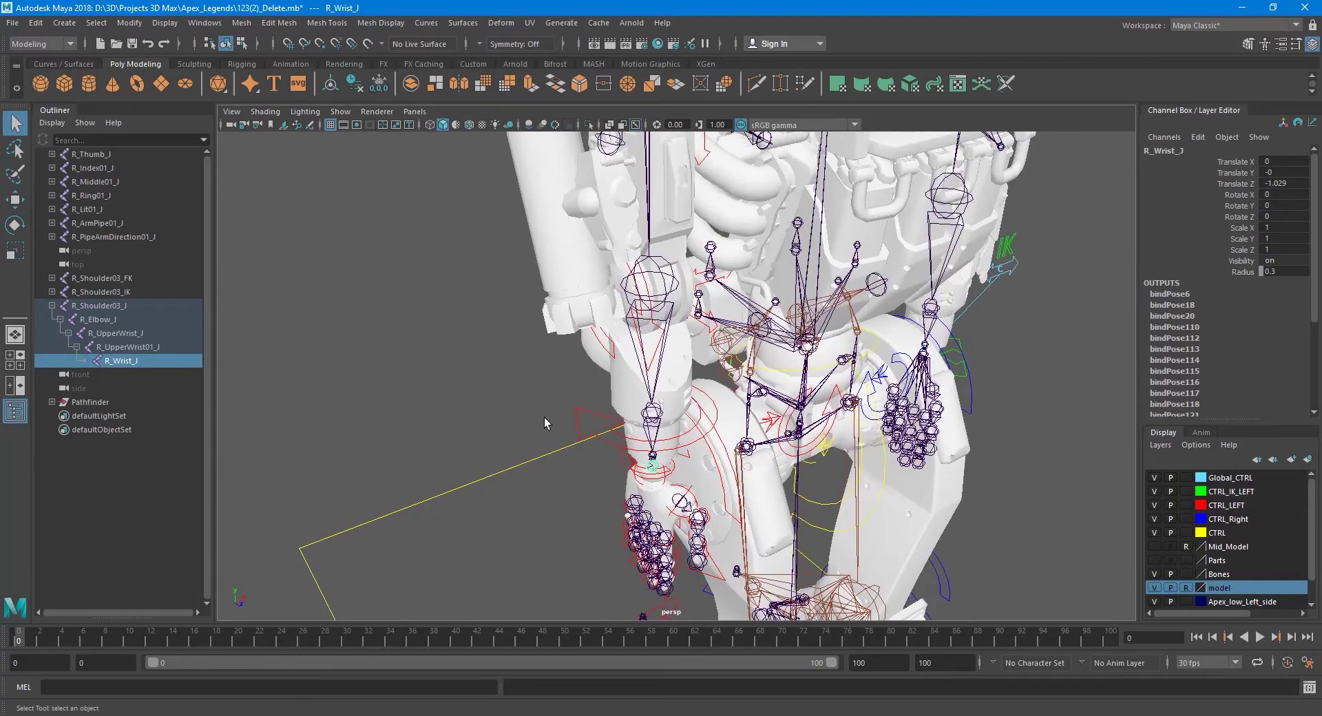
{"action": "left_click", "coordinate": [131, 306]}
- Save the scene under the new name 123_Delete with Save Scene As
{"action": "left_click", "coordinate": [12, 22]}
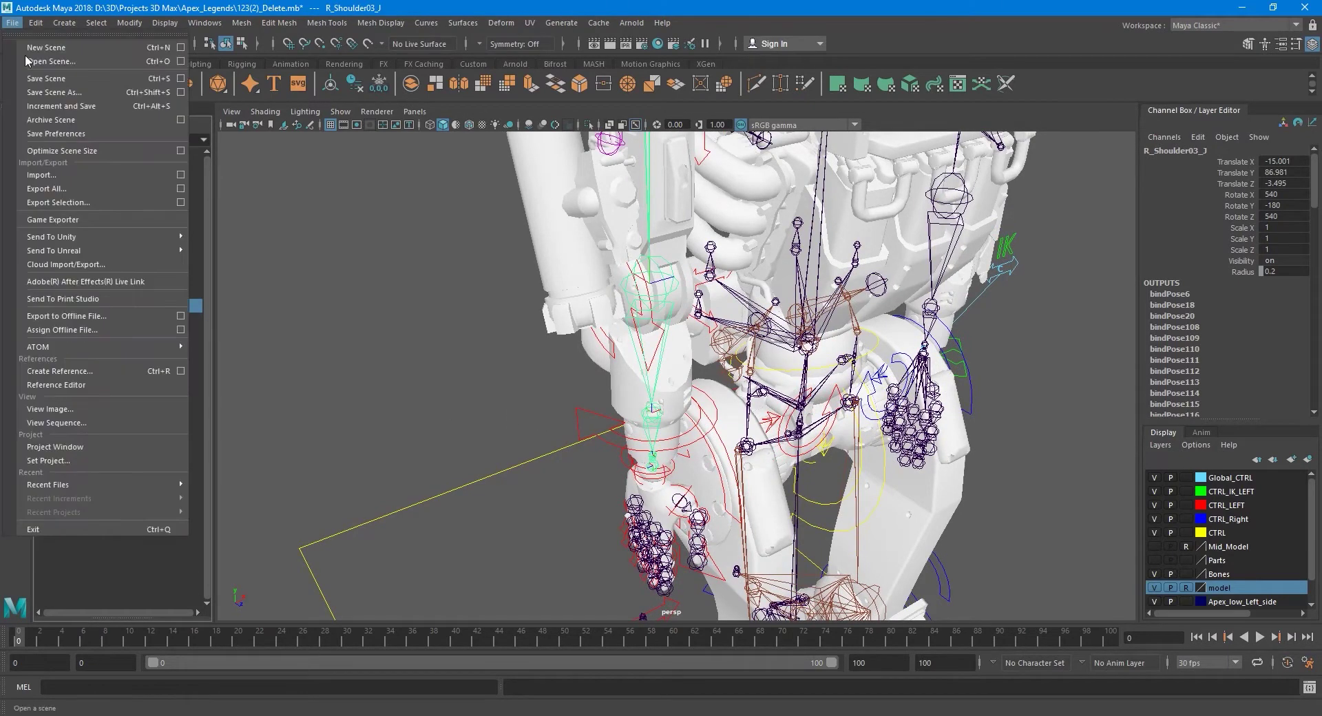
{"action": "left_click", "coordinate": [71, 96]}
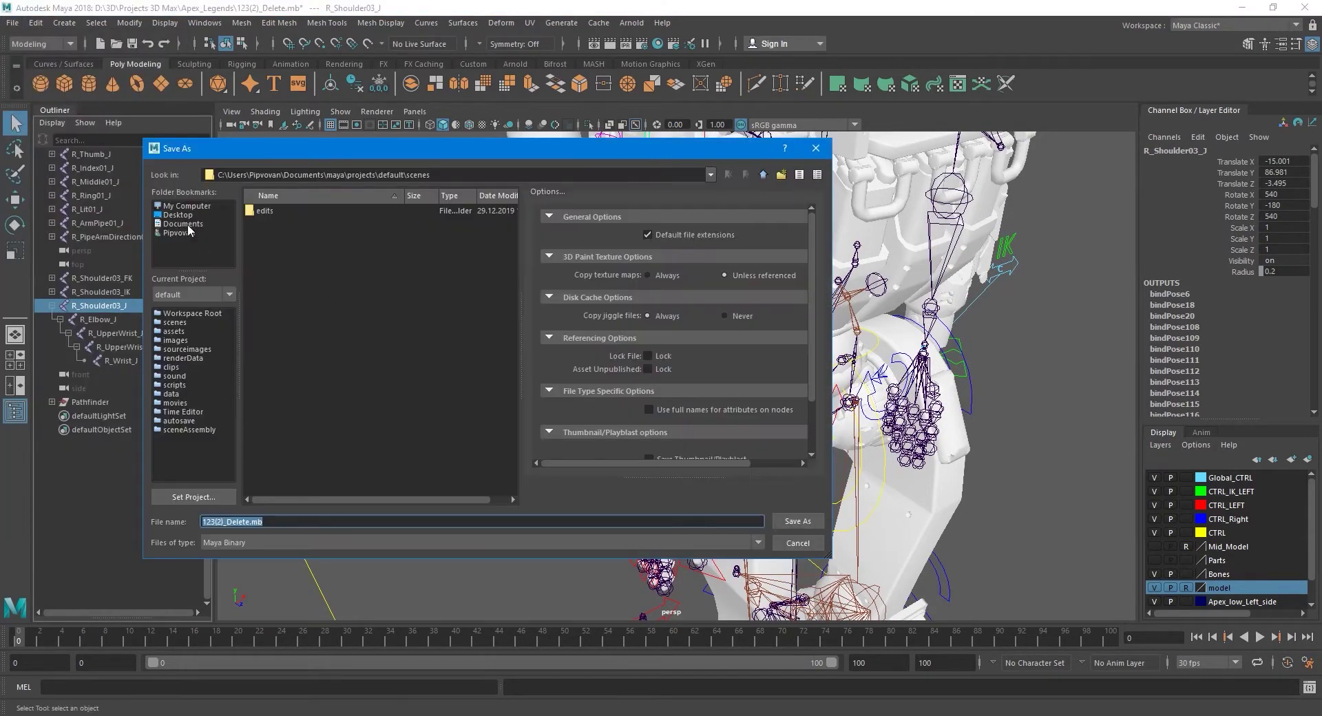
{"action": "type", "text": "123_Delete"}
{"action": "key", "text": "Return"}
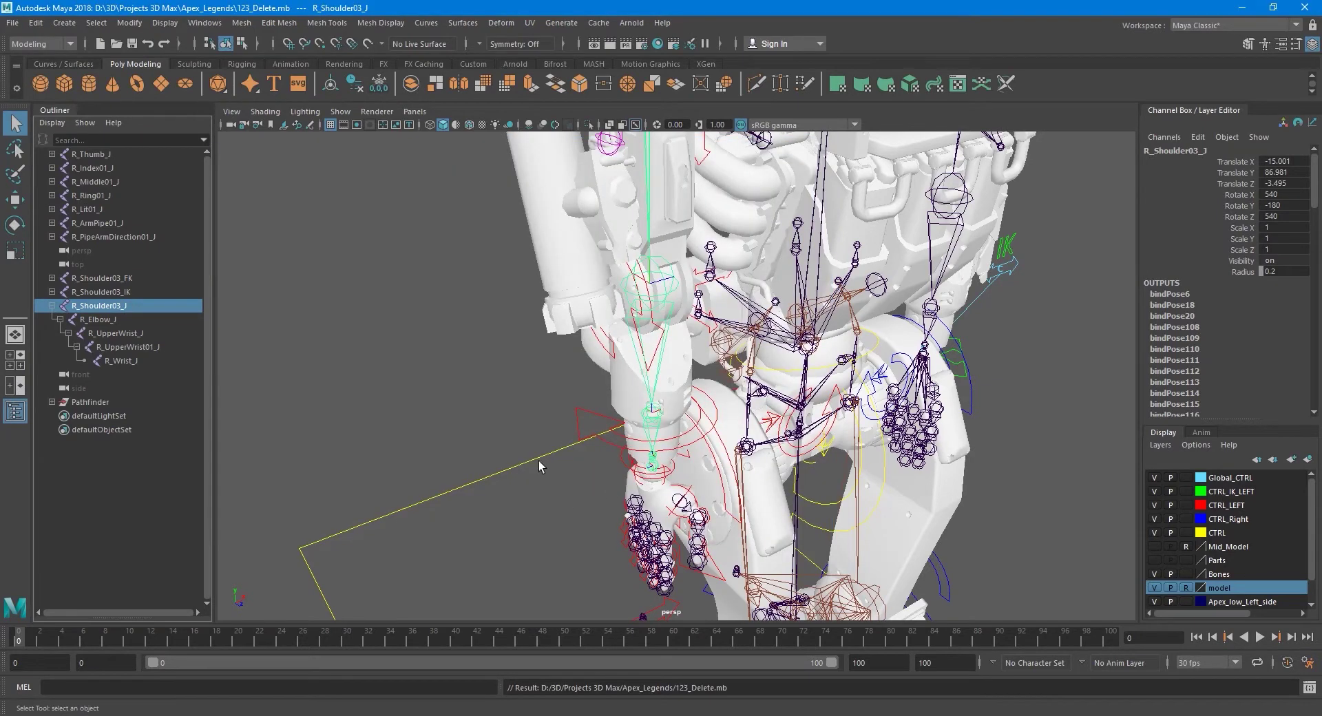
{"action": "right_click_drag", "start_coordinate": [416, 431], "coordinate": [486, 435], "text": "alt"}
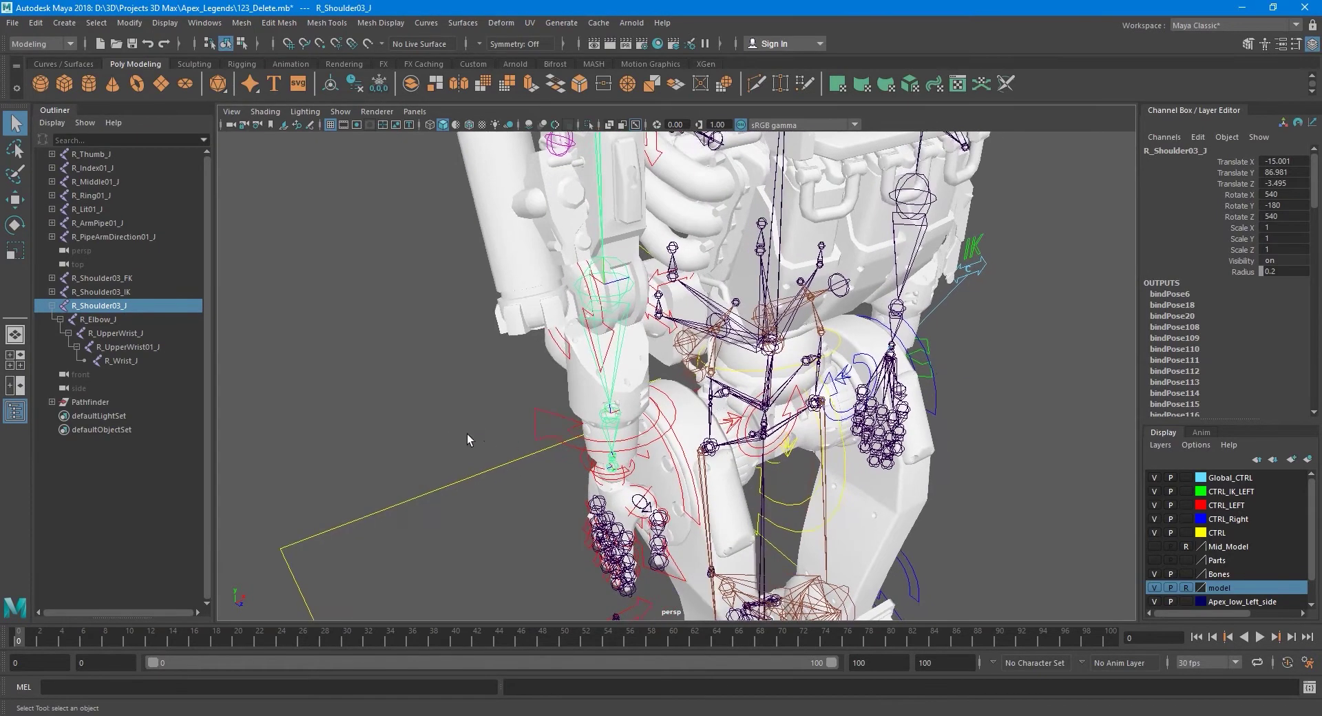
- Expand the FK and IK shoulder chains and select R_Elbow_FK, R_Elbow_IK, then R_Elbow_J
{"action": "left_click", "coordinate": [52, 292]}
{"action": "left_click", "coordinate": [52, 278]}
{"action": "mouse_move", "coordinate": [329, 414]}
{"action": "left_mouse_down", "text": "alt"}
{"action": "mouse_move", "coordinate": [334, 357]}
{"action": "mouse_move", "coordinate": [398, 377]}
{"action": "mouse_move", "coordinate": [387, 387]}
{"action": "left_mouse_up", "text": "alt"}
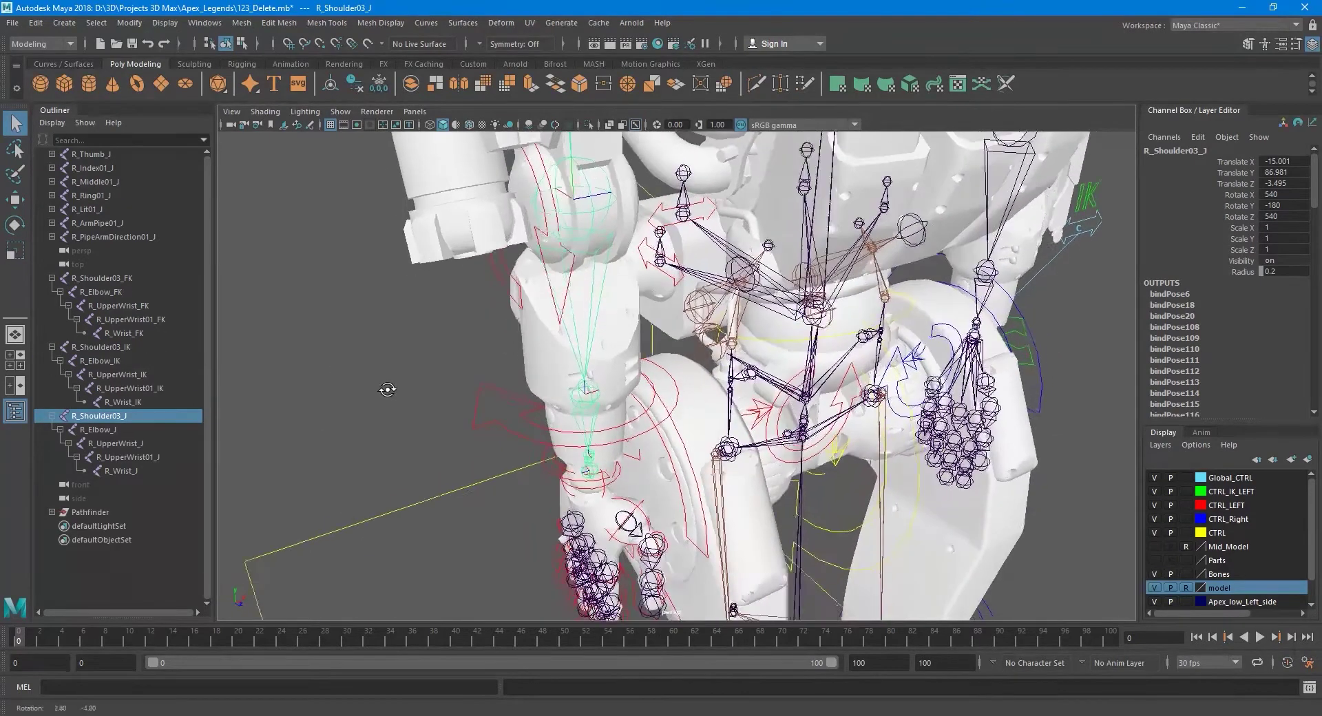
{"action": "left_click", "coordinate": [115, 295]}
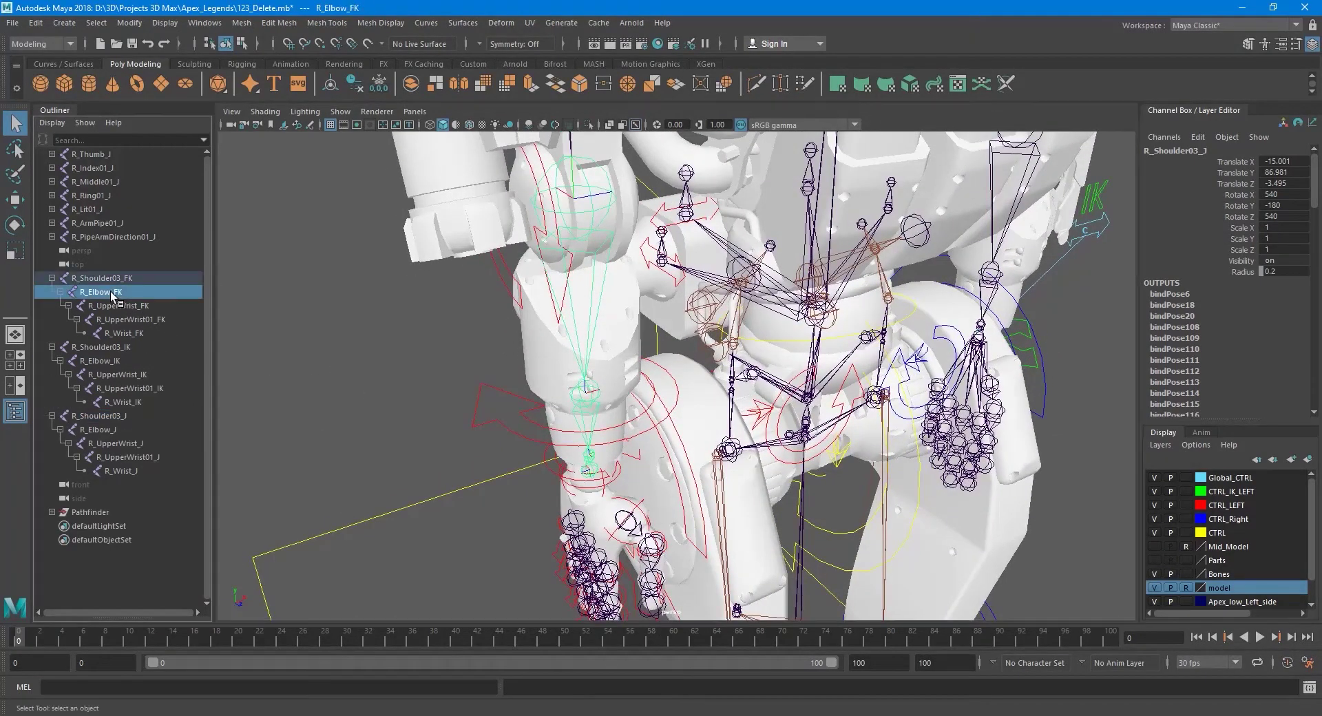
{"action": "left_click", "coordinate": [121, 360], "text": "ctrl"}
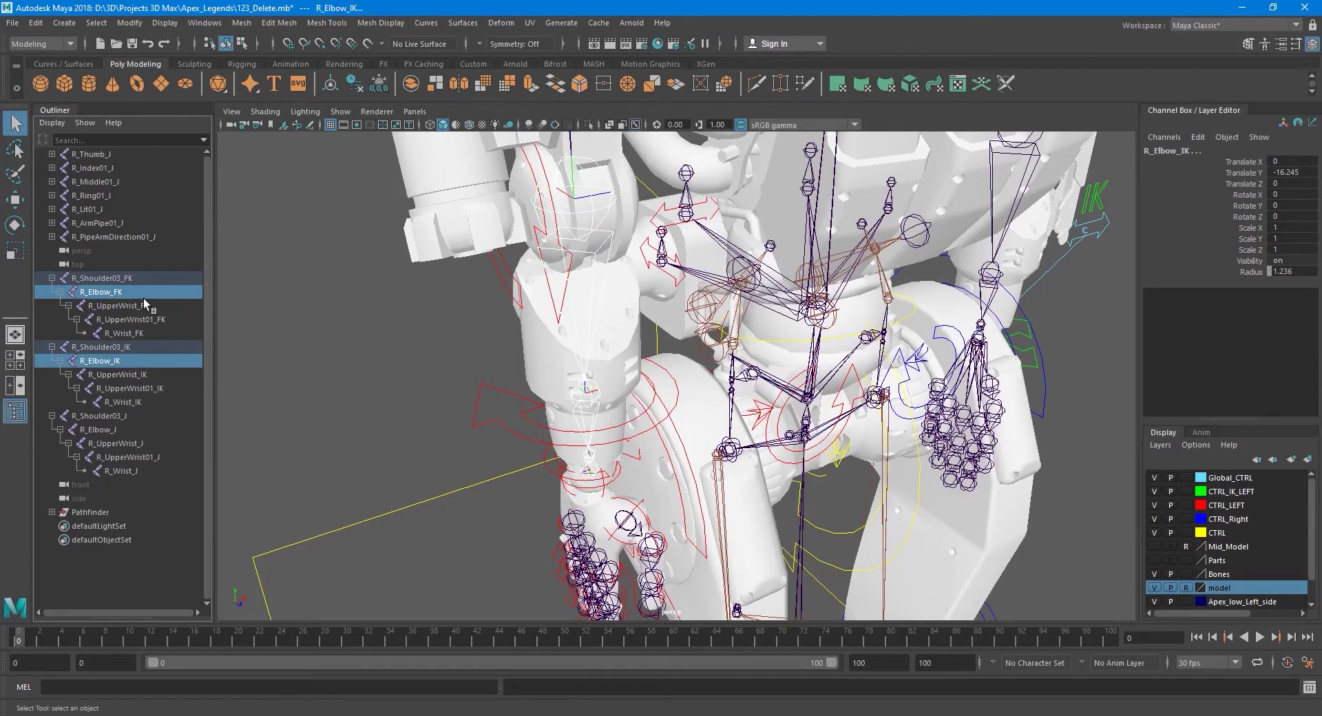
{"action": "left_click", "coordinate": [114, 431], "text": "ctrl"}
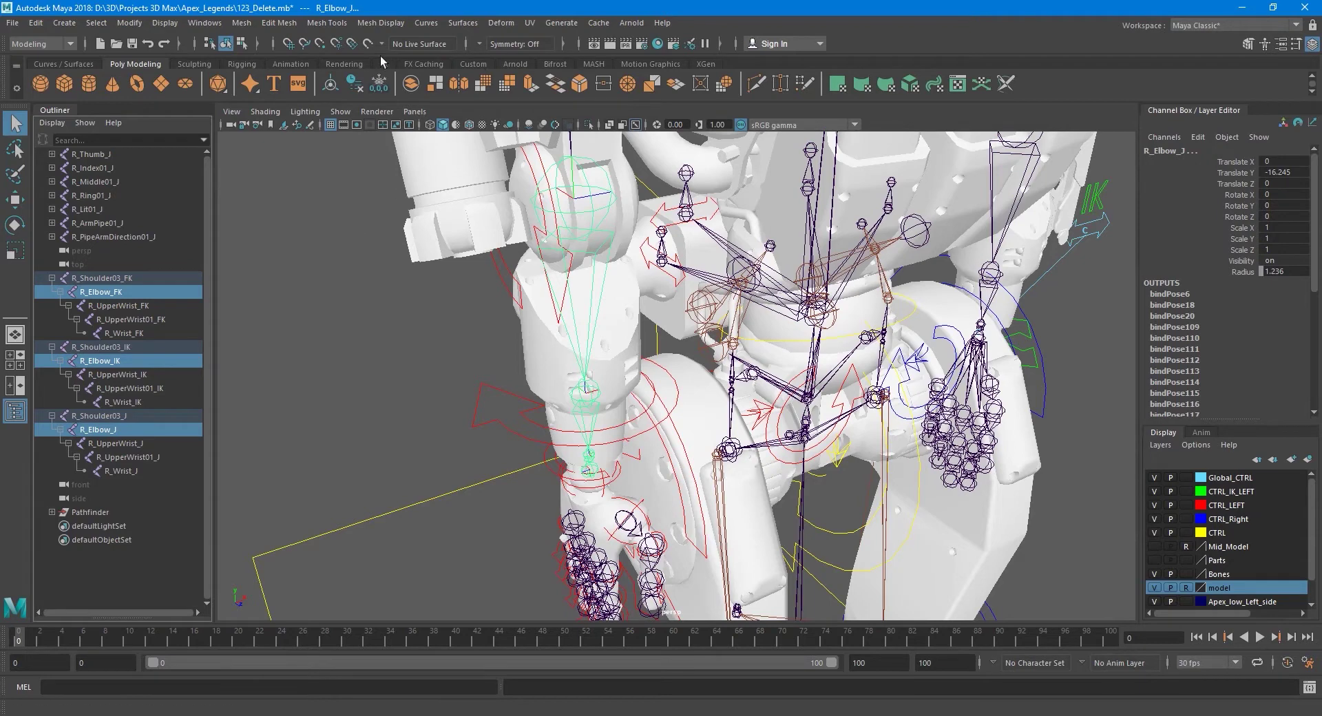
- In the Rigging menu set, parent-constrain R_Elbow_J to the FK and IK elbows with Maintain offset off
{"action": "left_click", "coordinate": [64, 46]}
{"action": "left_click", "coordinate": [27, 73]}
{"action": "left_click", "coordinate": [354, 23]}
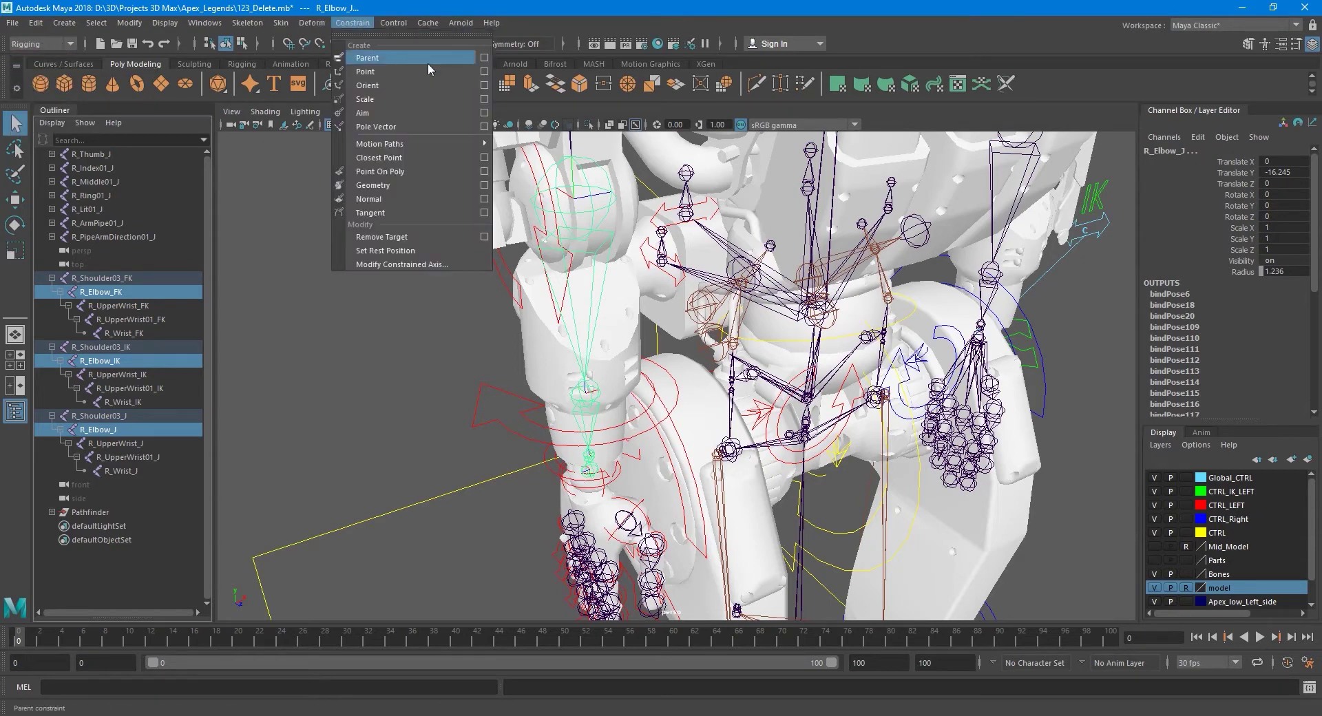
{"action": "left_click", "coordinate": [484, 58]}
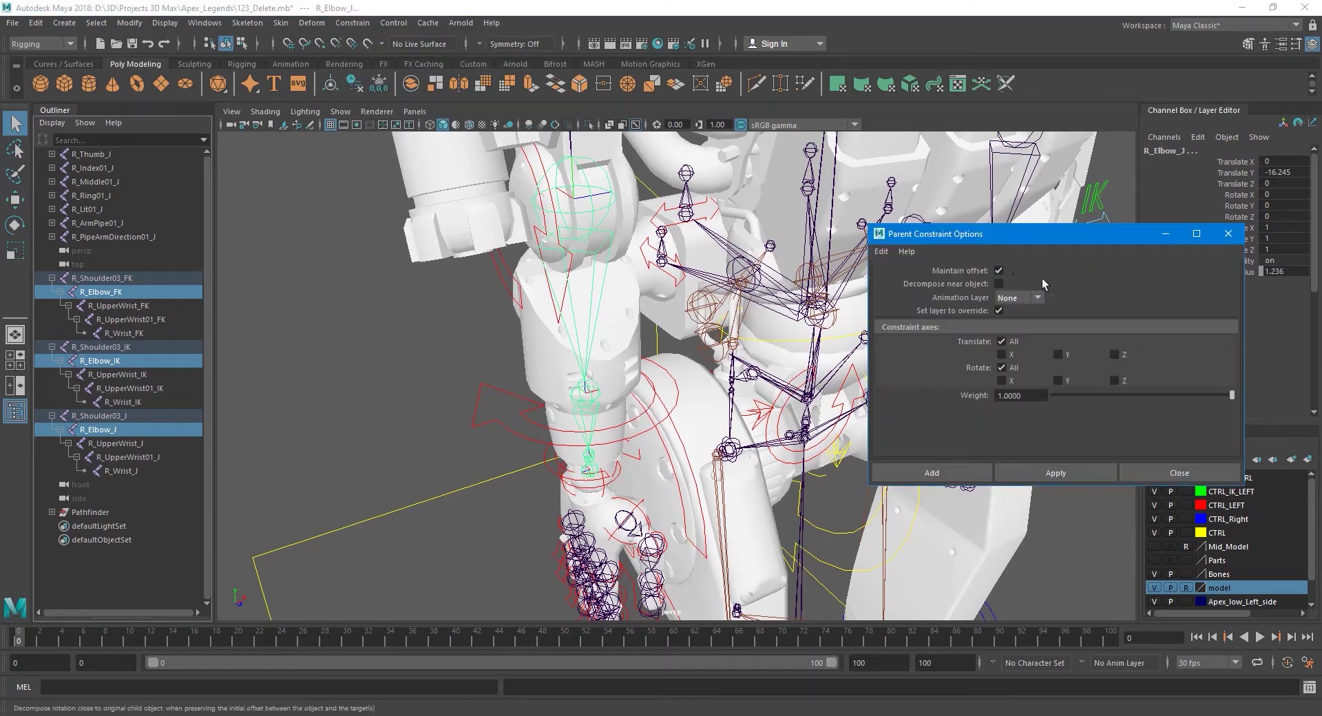
{"action": "left_click", "coordinate": [999, 272]}
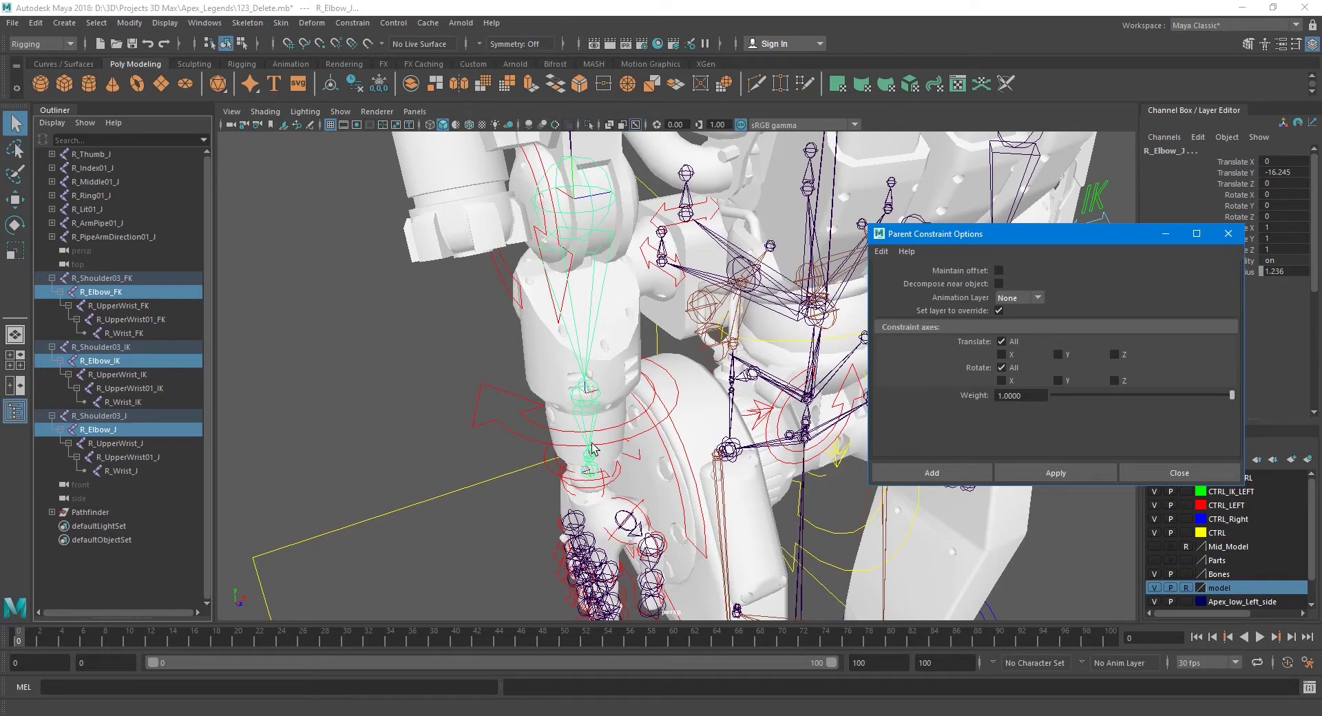
{"action": "left_click_drag", "start_coordinate": [590, 448], "coordinate": [619, 468], "text": "alt"}
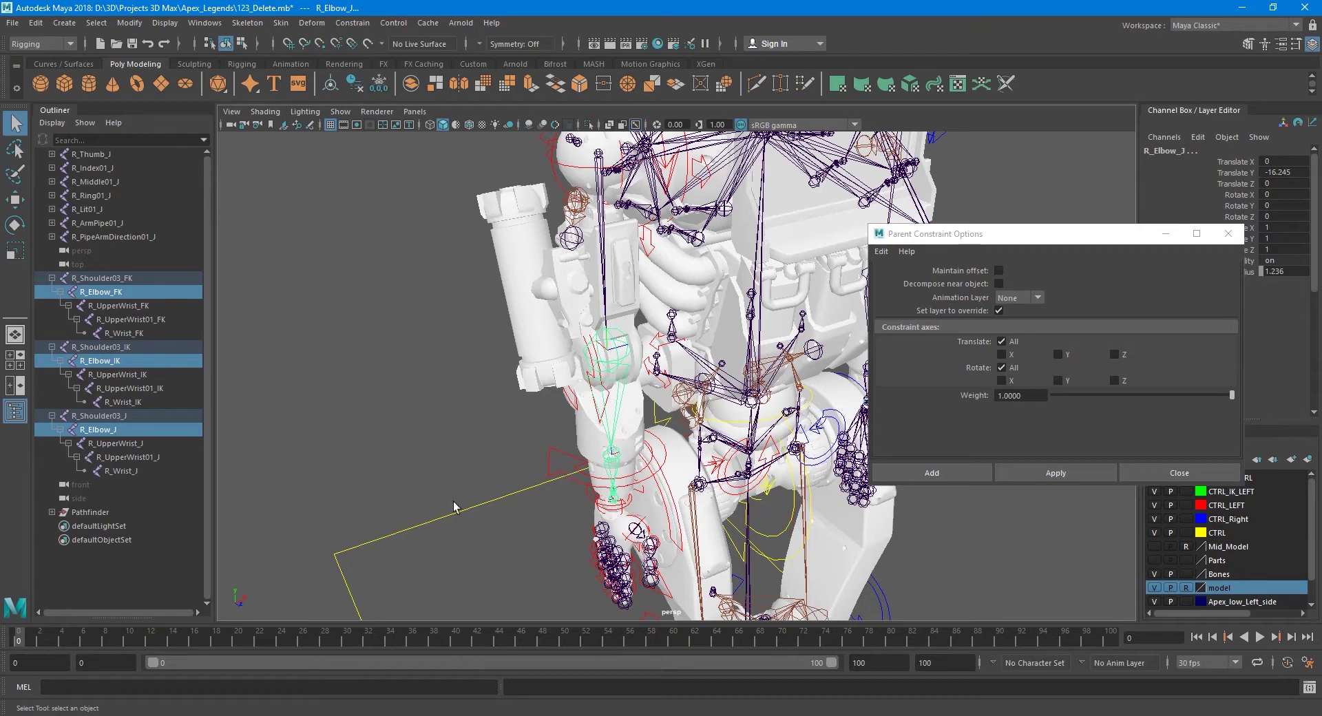
{"action": "left_click", "coordinate": [1055, 475]}
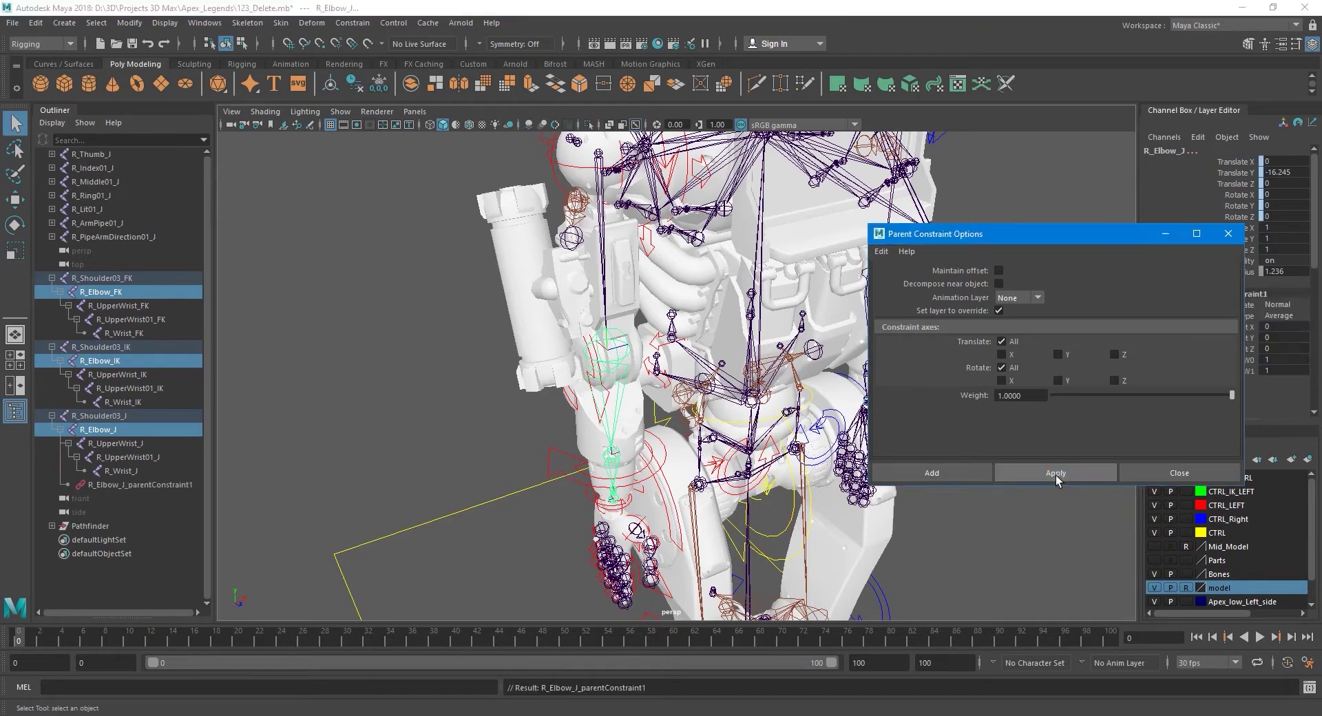
- Parent-constrain R_Shoulder03_J to R_Shoulder03_FK and R_Shoulder03_IK
{"action": "left_click", "coordinate": [119, 279]}
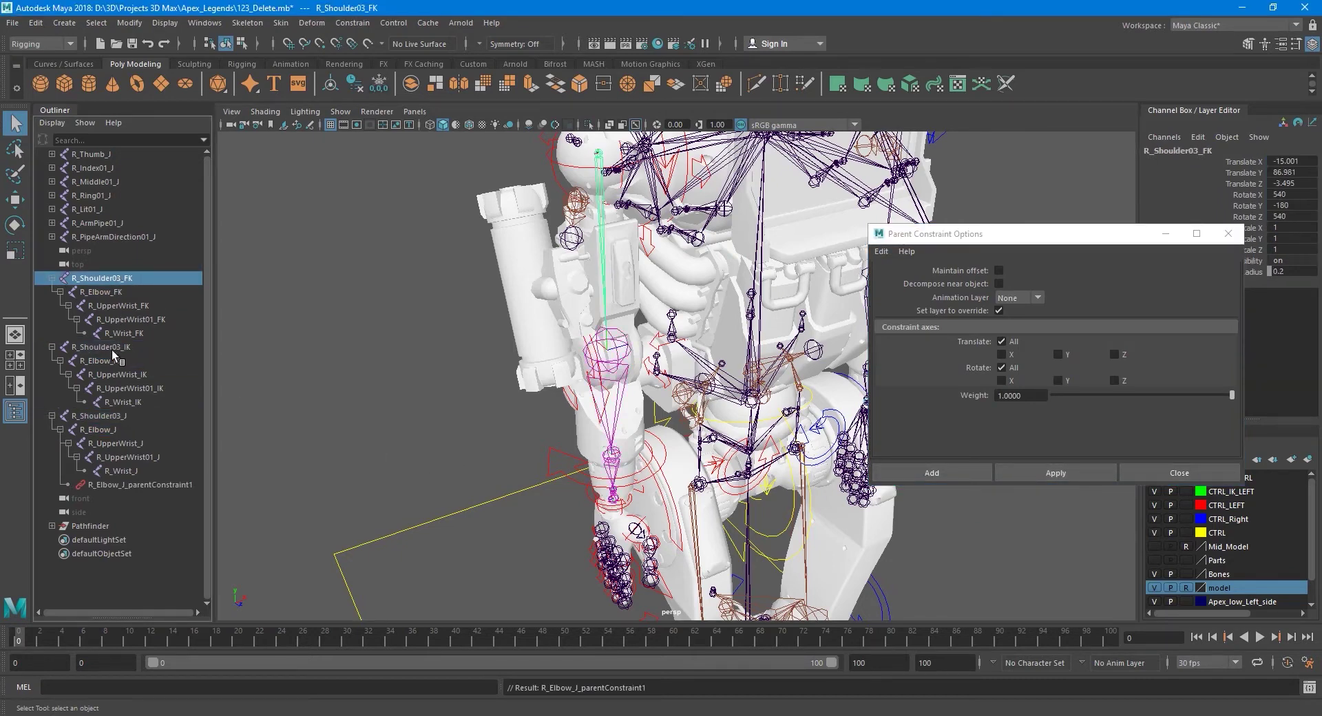
{"action": "left_click", "coordinate": [107, 350], "text": "shift"}
{"action": "left_click", "coordinate": [113, 278]}
{"action": "left_click", "coordinate": [101, 350], "text": "ctrl"}
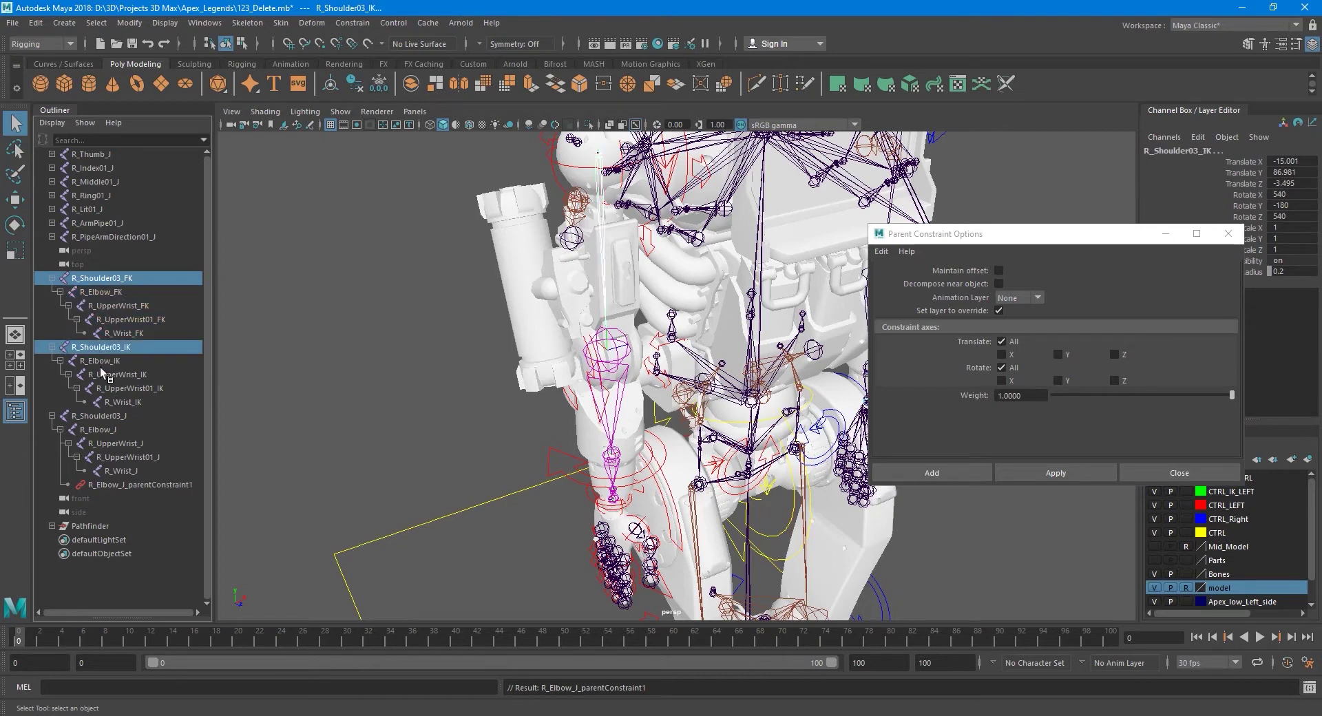
{"action": "left_click", "coordinate": [103, 416], "text": "ctrl"}
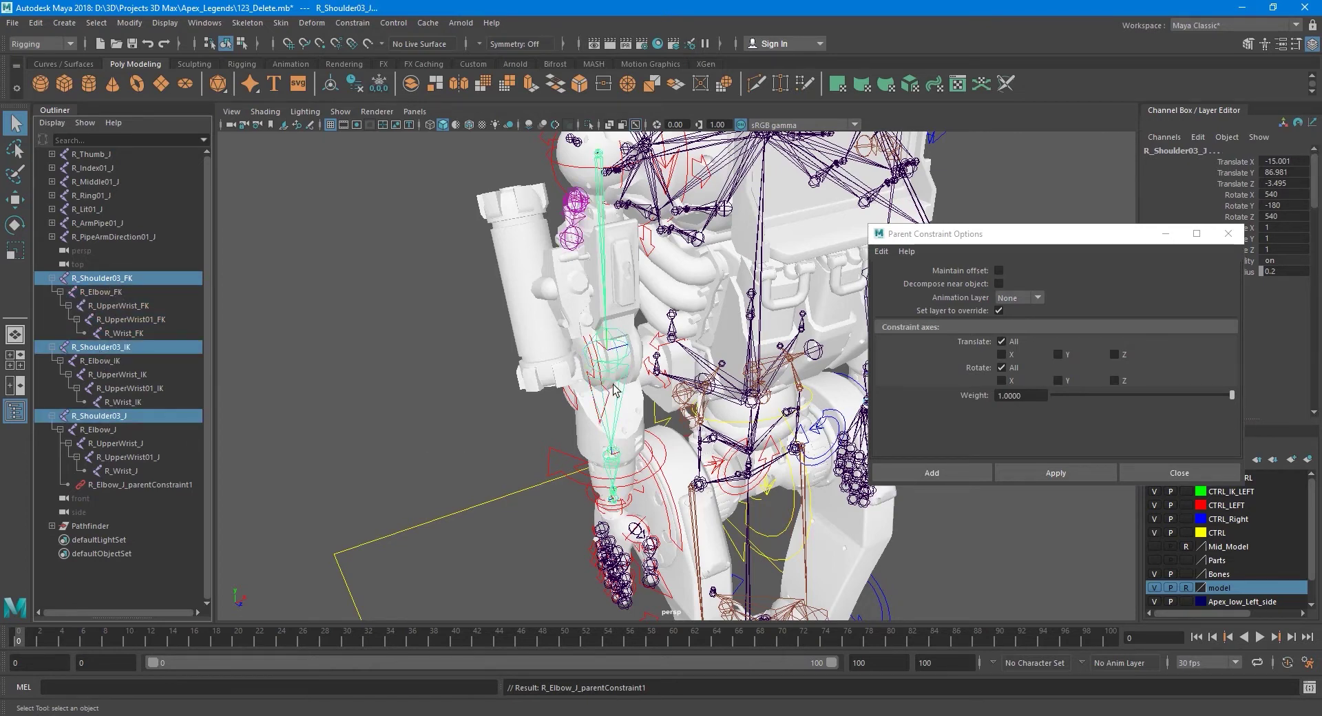
{"action": "mouse_move", "coordinate": [619, 396]}
{"action": "left_mouse_down", "text": "alt"}
{"action": "mouse_move", "coordinate": [639, 411]}
{"action": "mouse_move", "coordinate": [642, 399]}
{"action": "left_mouse_up", "text": "alt"}
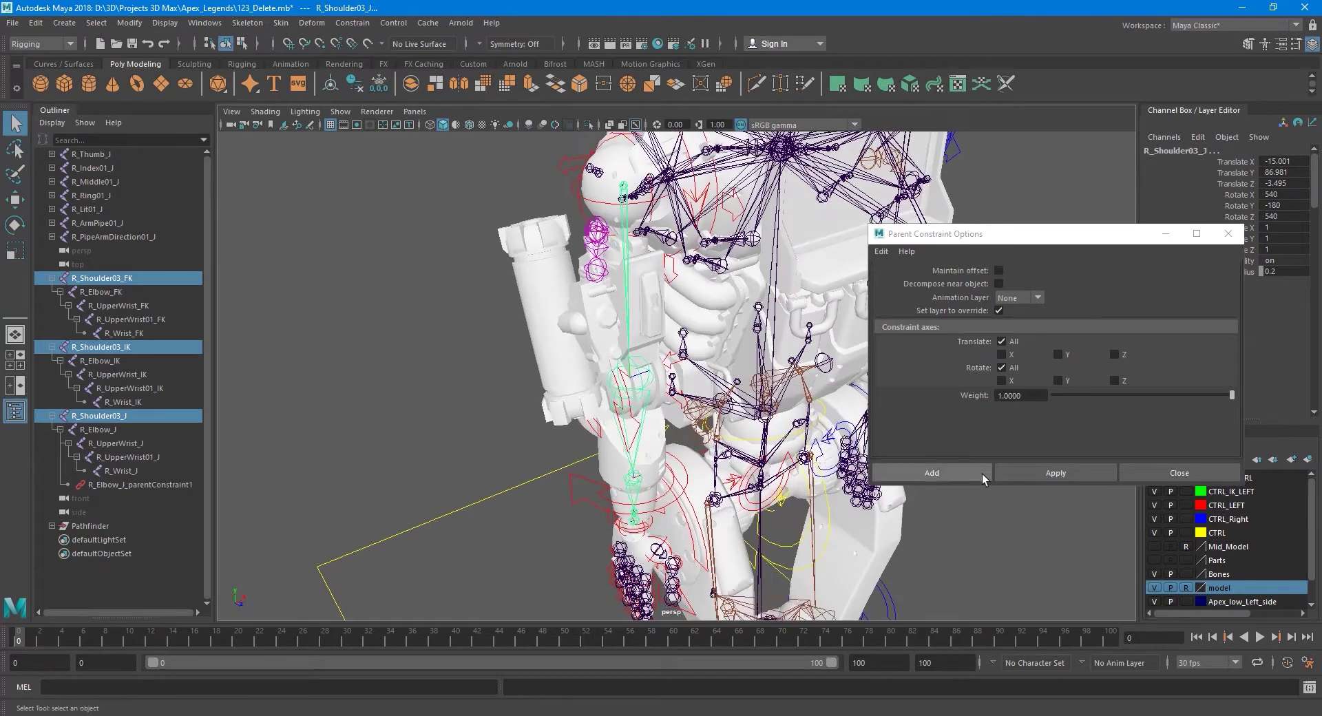
{"action": "left_click", "coordinate": [1031, 478]}
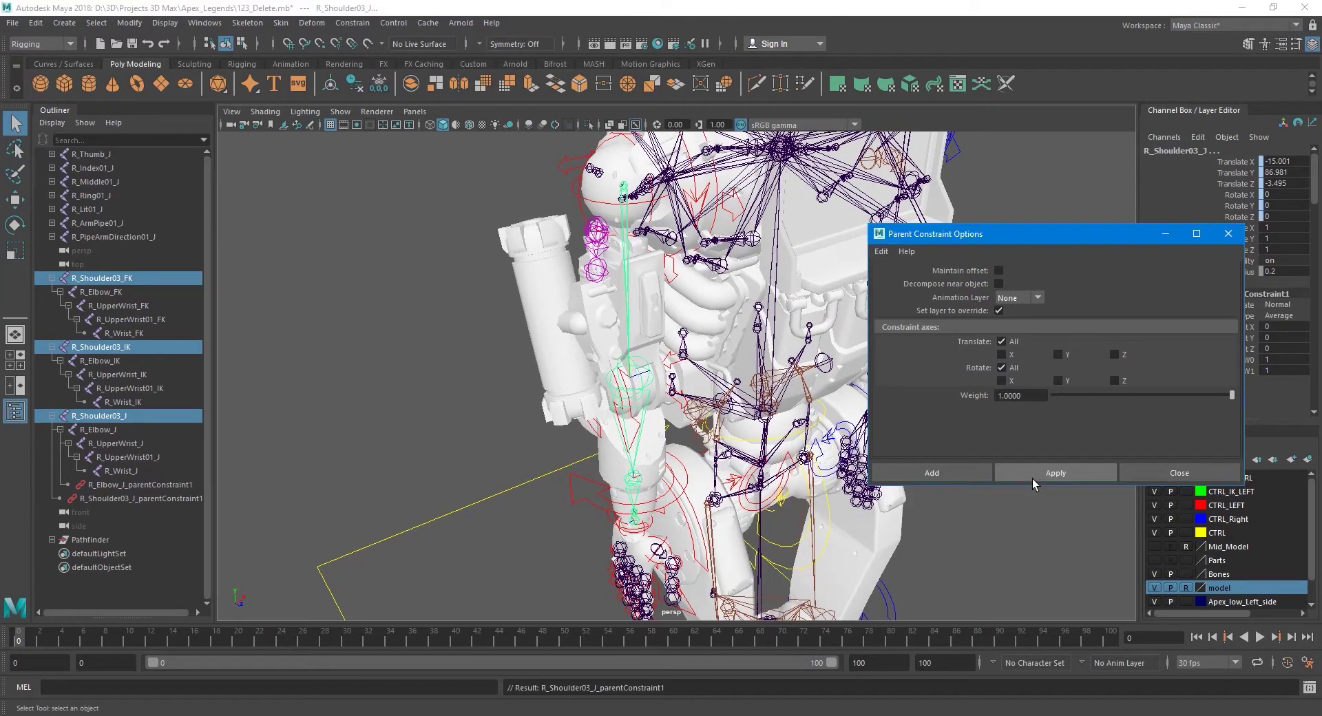
{"action": "left_click", "coordinate": [1145, 473]}
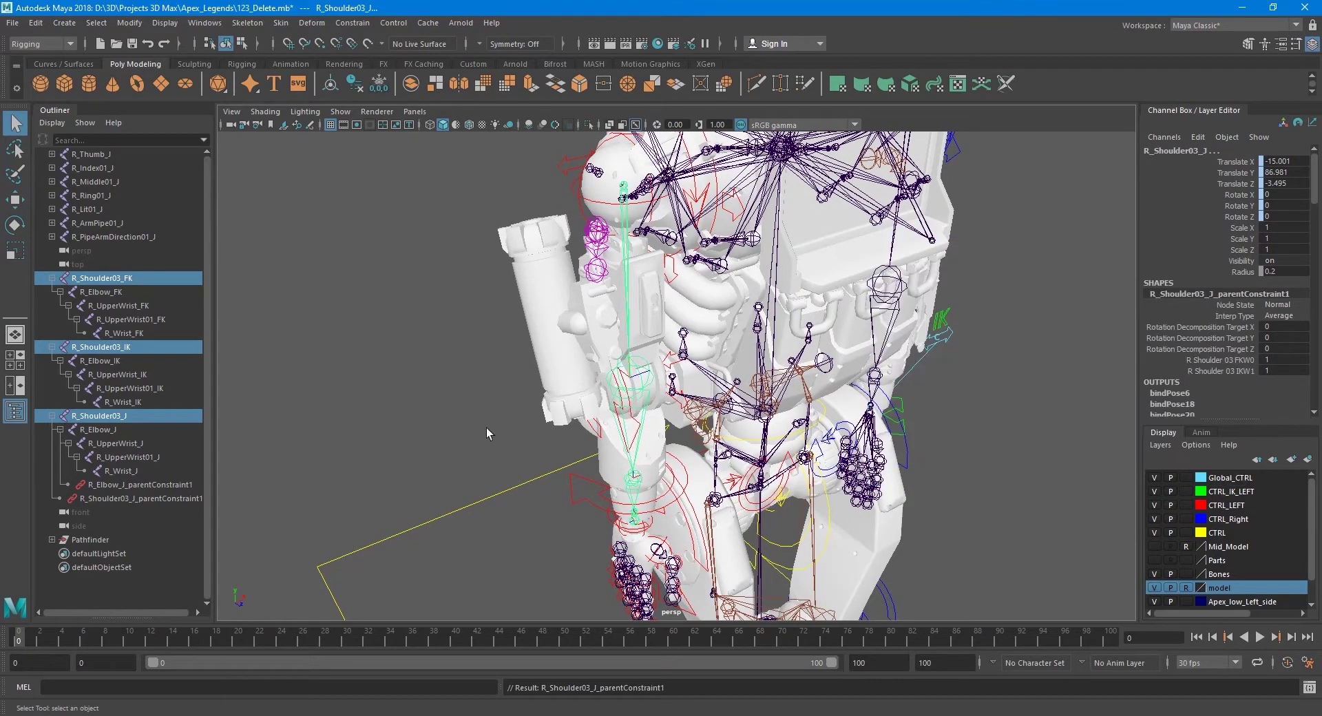
- Parent-constrain R_UpperWrist_J and R_UpperWrist01_J to their FK and IK counterparts
{"action": "left_click", "coordinate": [110, 292]}
{"action": "left_click", "coordinate": [114, 307]}
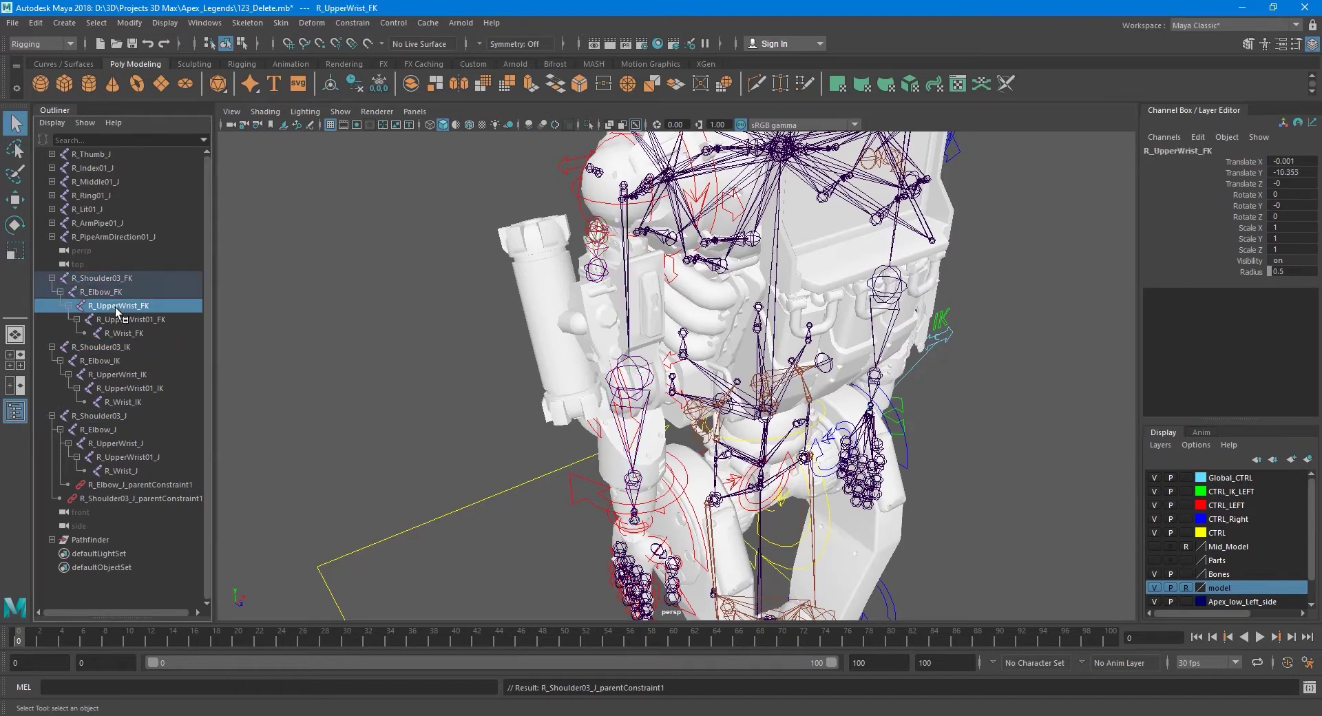
{"action": "left_click", "coordinate": [110, 376], "text": "ctrl"}
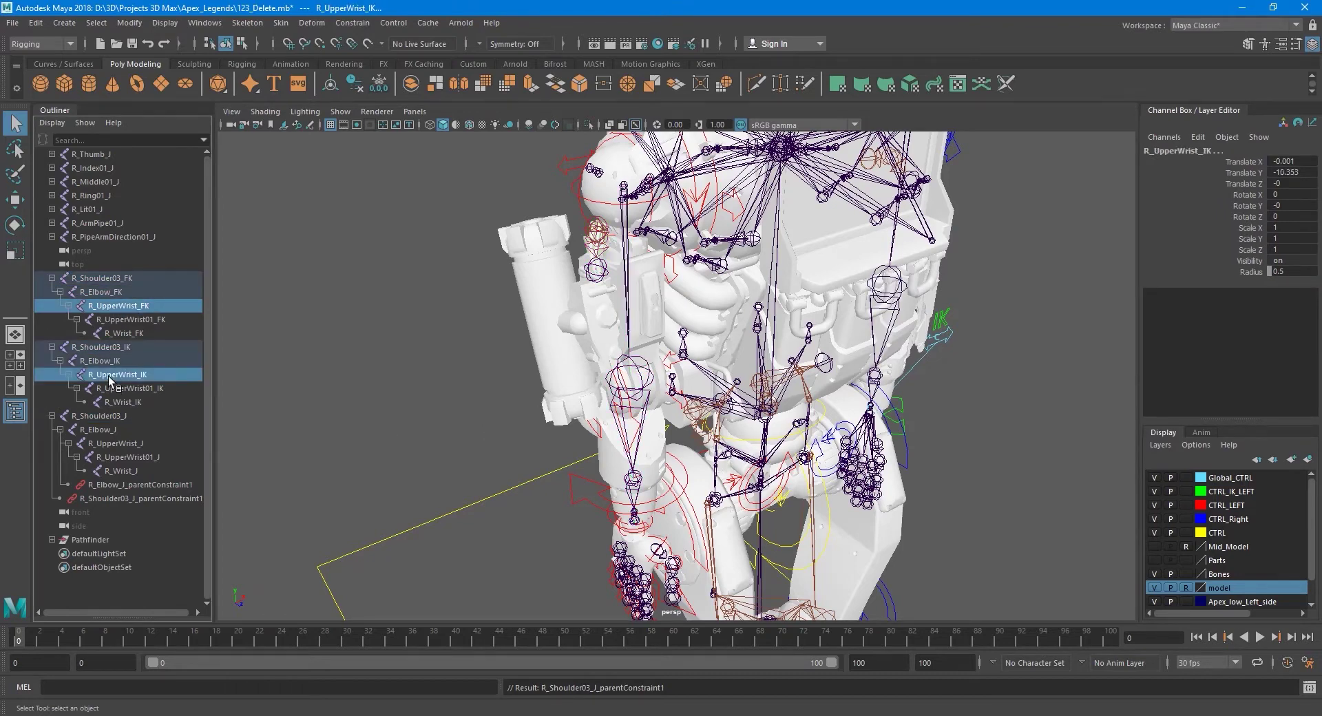
{"action": "left_click", "coordinate": [109, 444], "text": "ctrl"}
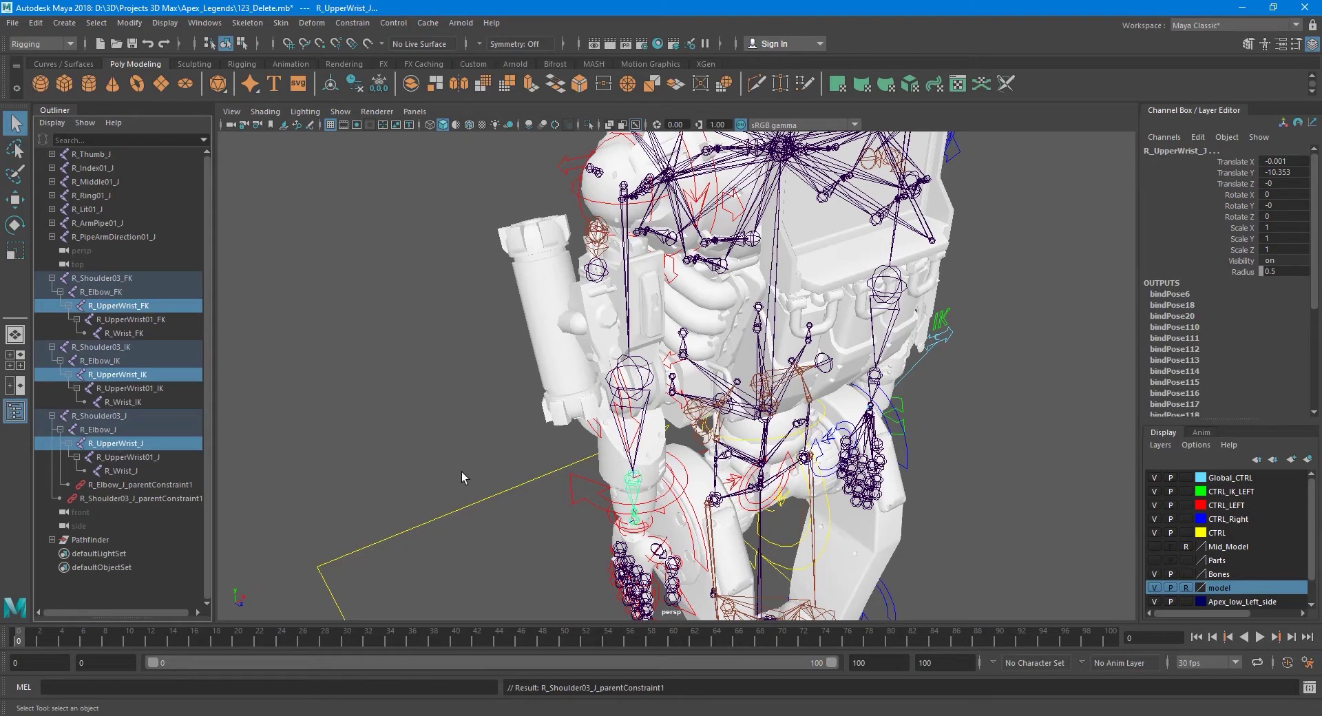
{"action": "key", "text": "g"}
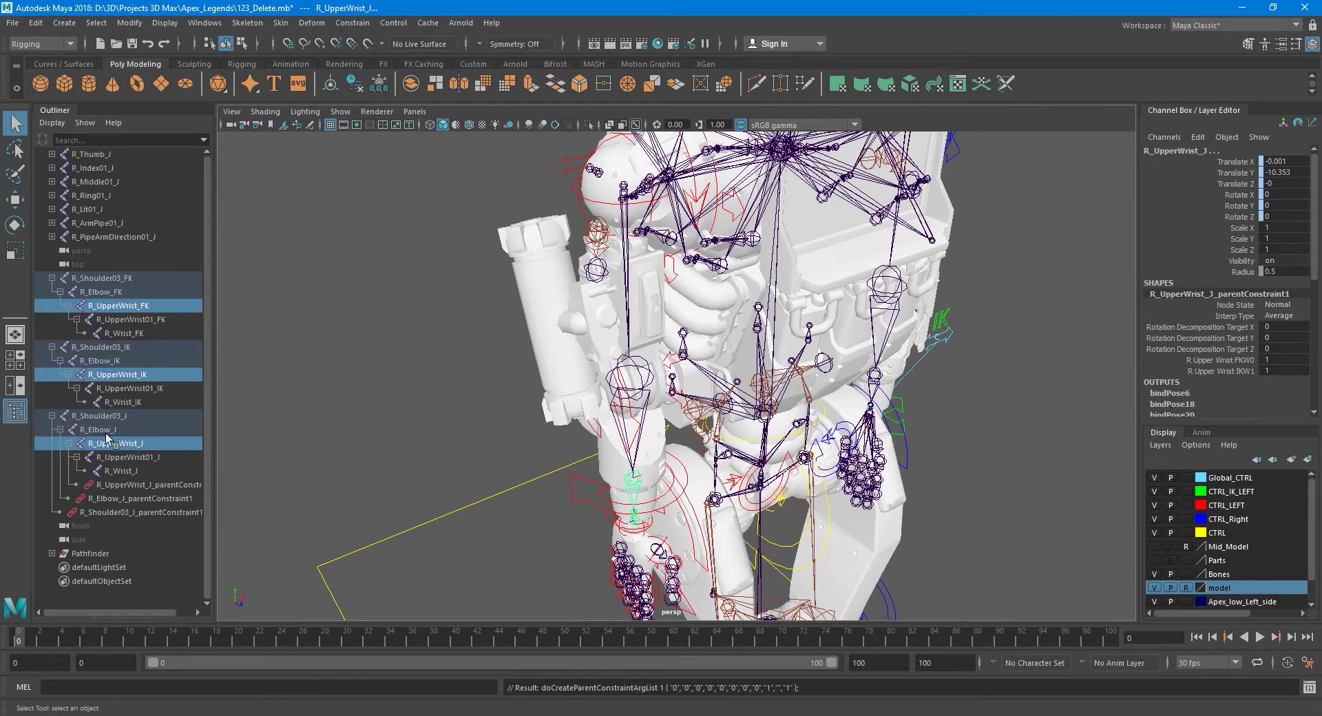
{"action": "left_click_drag", "start_coordinate": [299, 461], "coordinate": [461, 442], "text": "alt"}
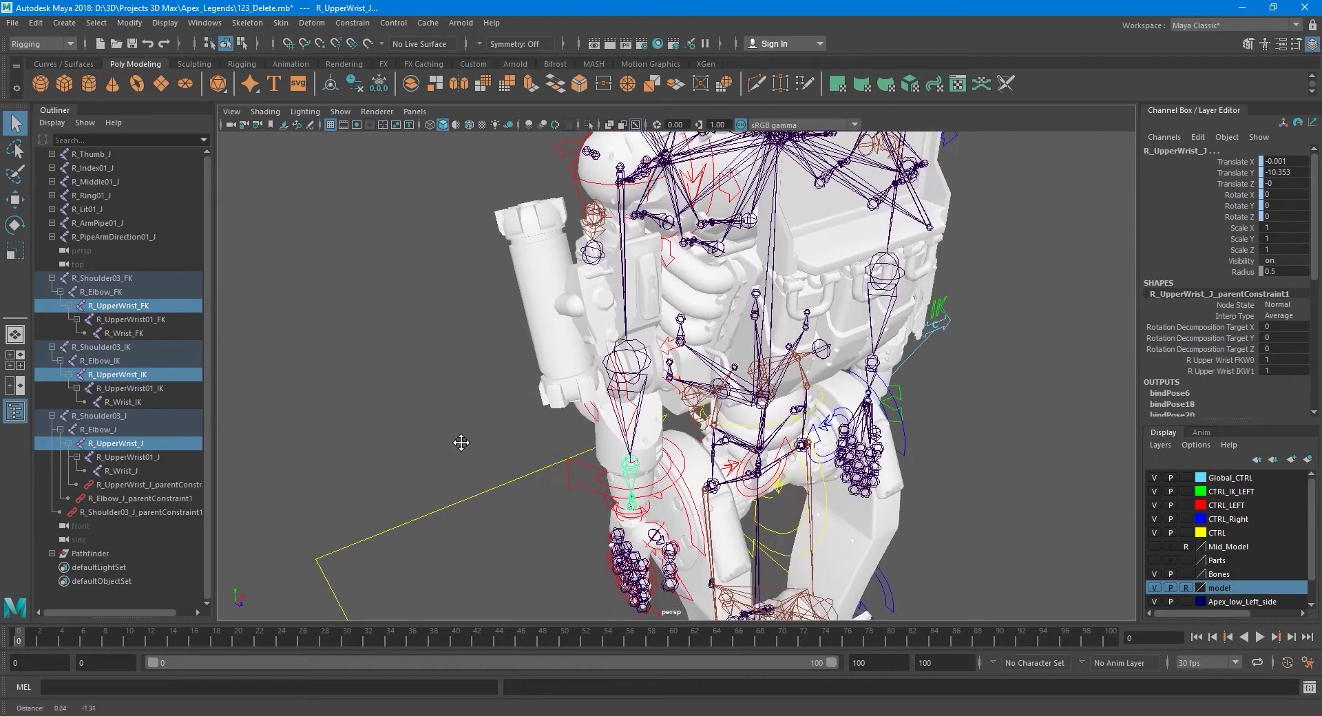
{"action": "left_click", "coordinate": [147, 318]}
{"action": "left_click", "coordinate": [144, 389], "text": "ctrl"}
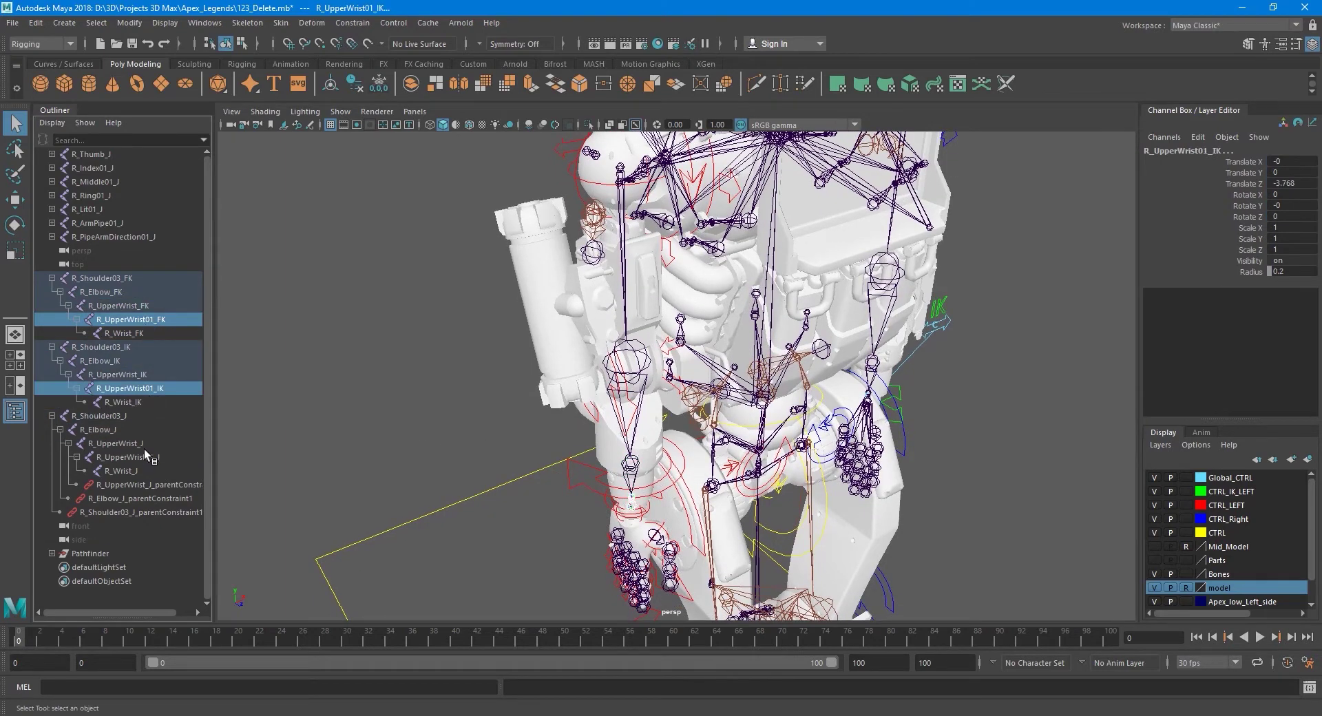
{"action": "left_click", "coordinate": [126, 457], "text": "ctrl"}
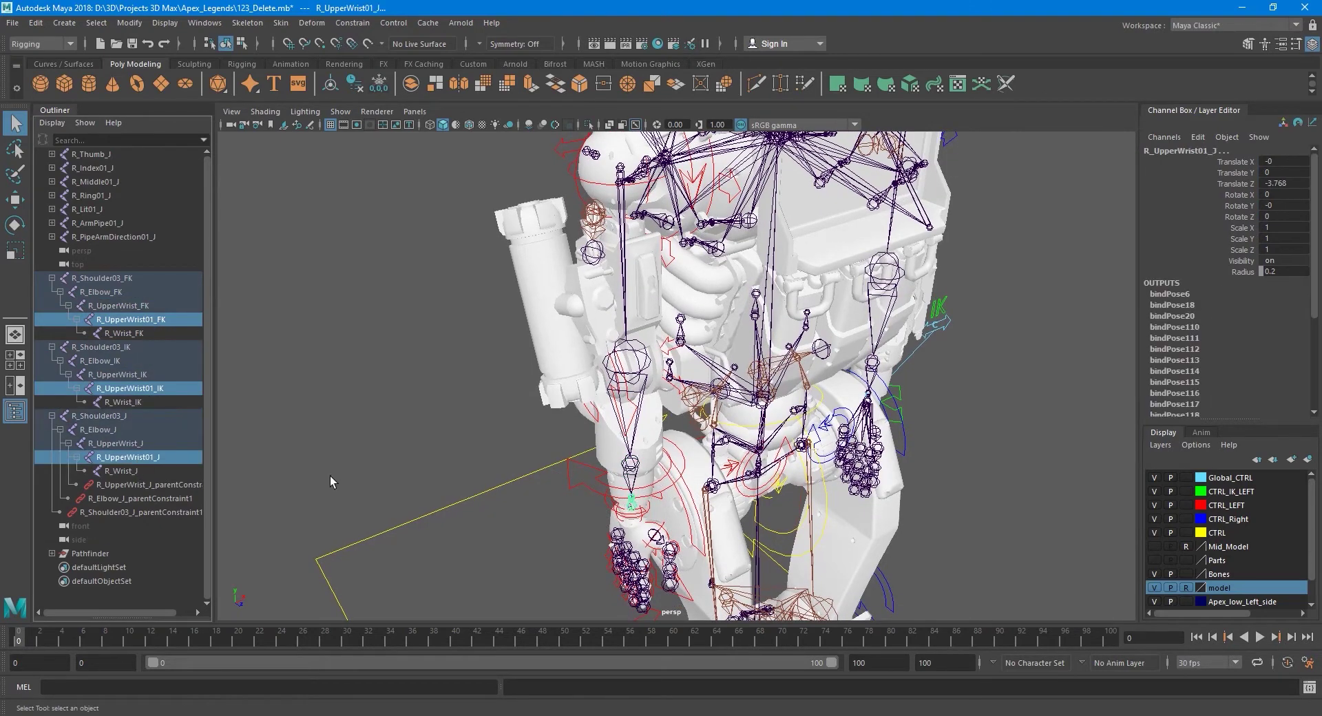
{"action": "key", "text": "g"}
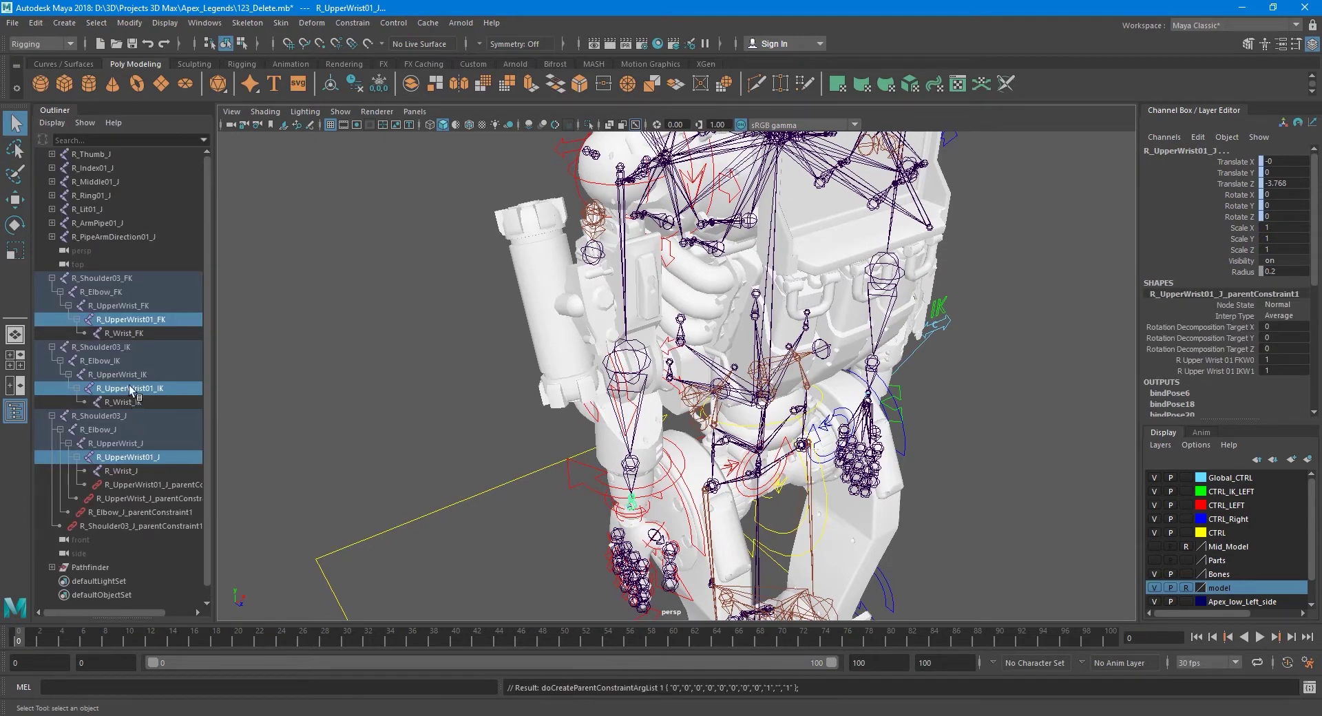
- Parent-constrain R_Wrist_J to R_Wrist_FK and R_Wrist_IK, then clear the selection
{"action": "left_click", "coordinate": [124, 333]}
{"action": "left_click", "coordinate": [140, 402], "text": "ctrl"}
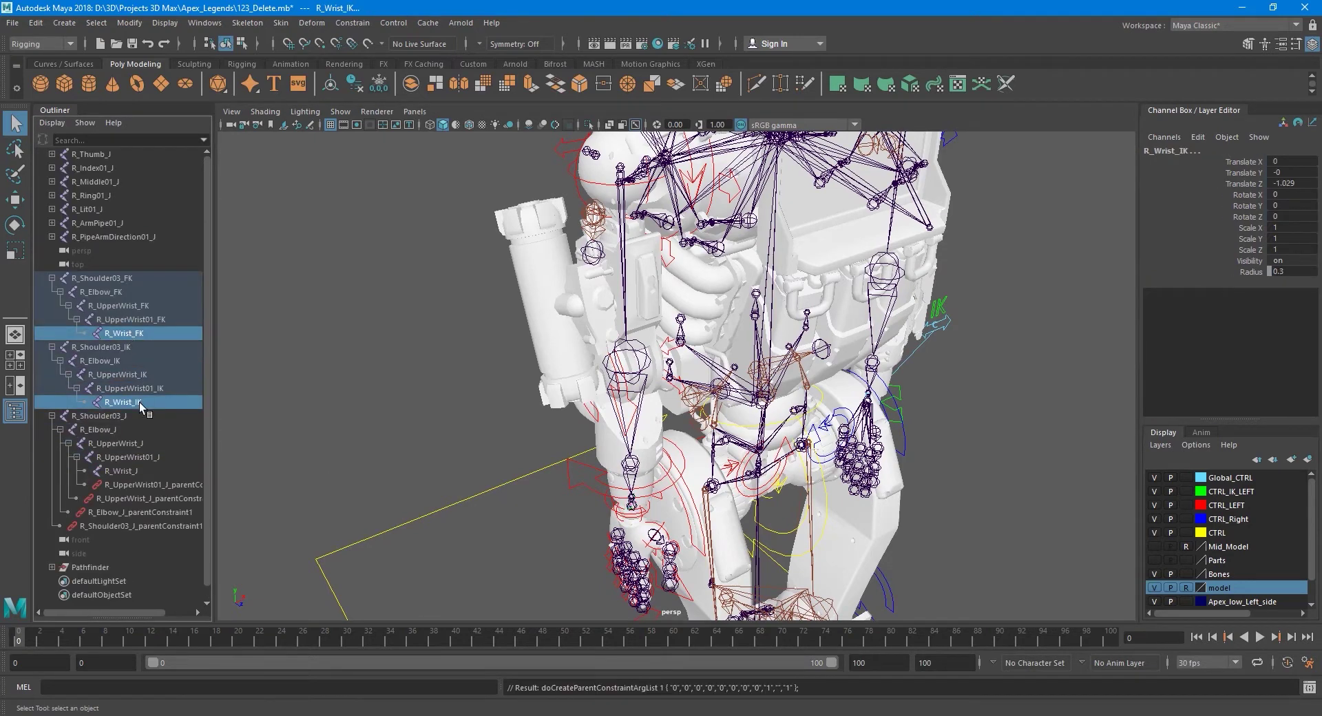
{"action": "left_click", "coordinate": [137, 472], "text": "ctrl"}
{"action": "key", "text": "g"}
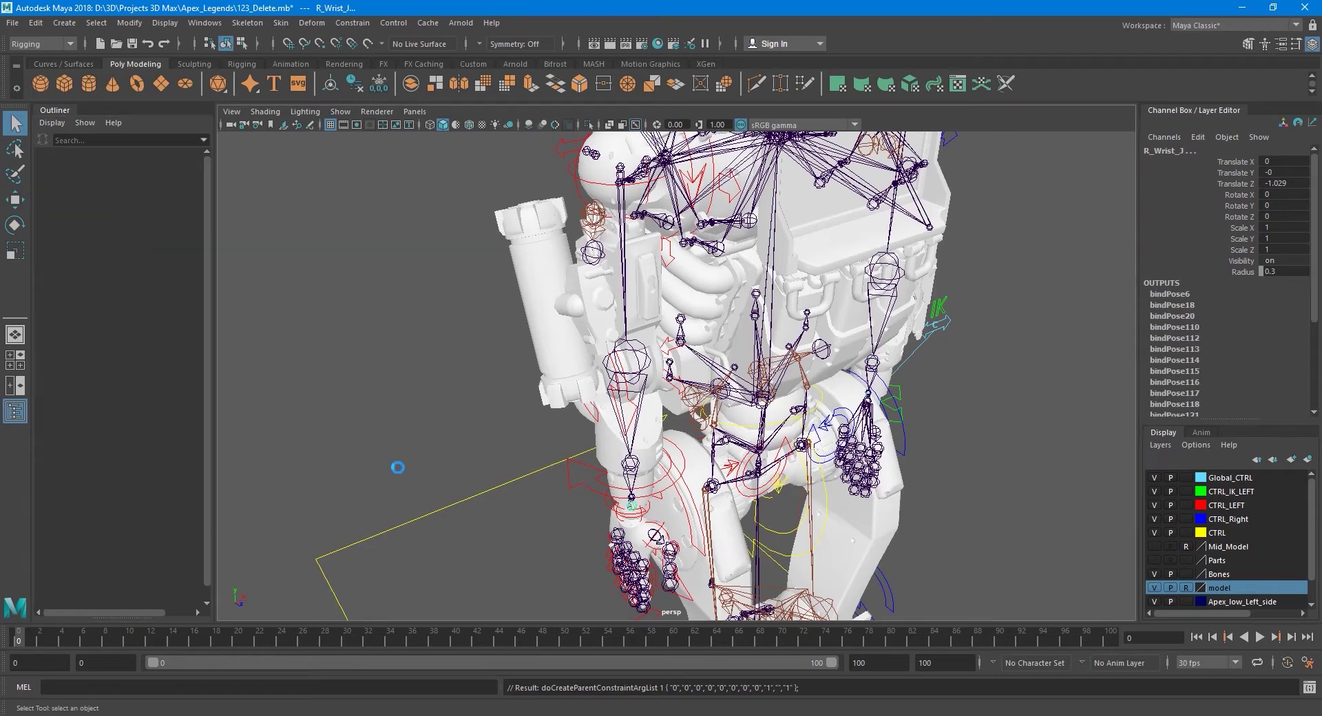
{"action": "left_click_drag", "start_coordinate": [453, 453], "coordinate": [477, 454], "text": "alt"}
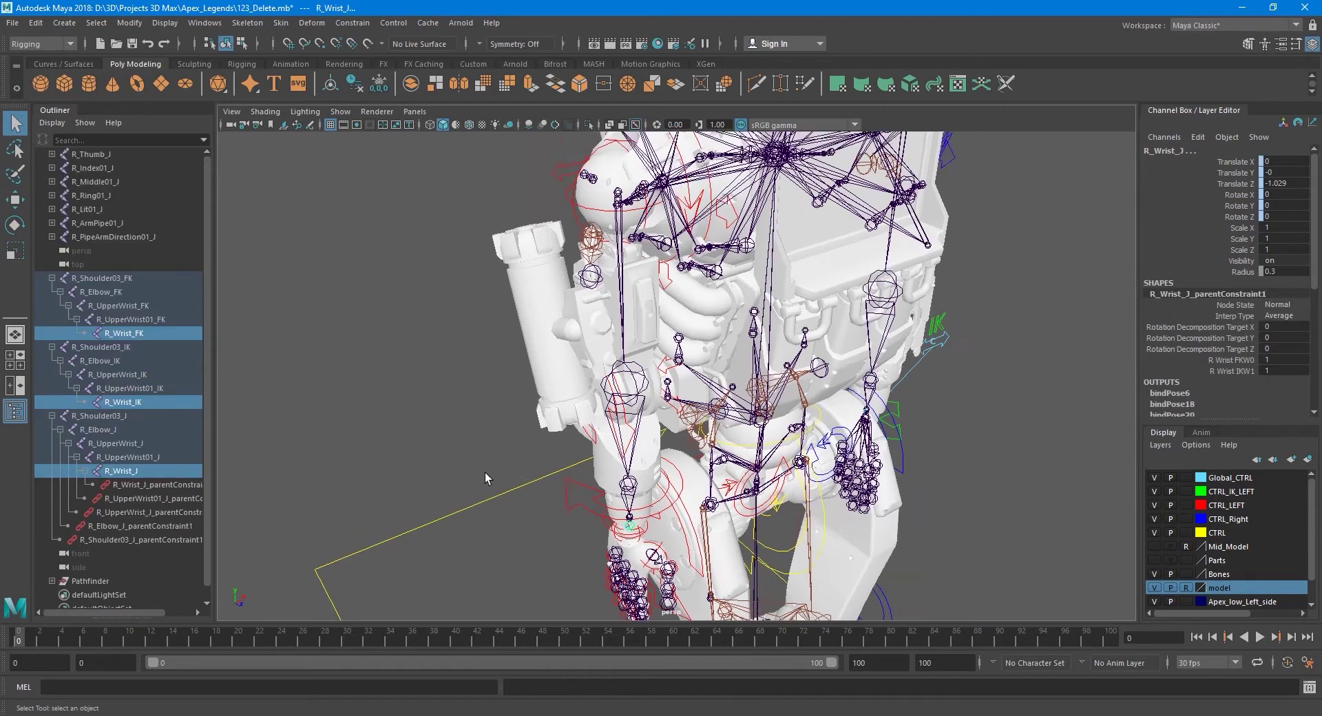
{"action": "scroll", "coordinate": [478, 451], "scroll_direction": "up", "scroll_amount": 2}
{"action": "scroll", "coordinate": [477, 448], "scroll_direction": "up", "scroll_amount": 2}
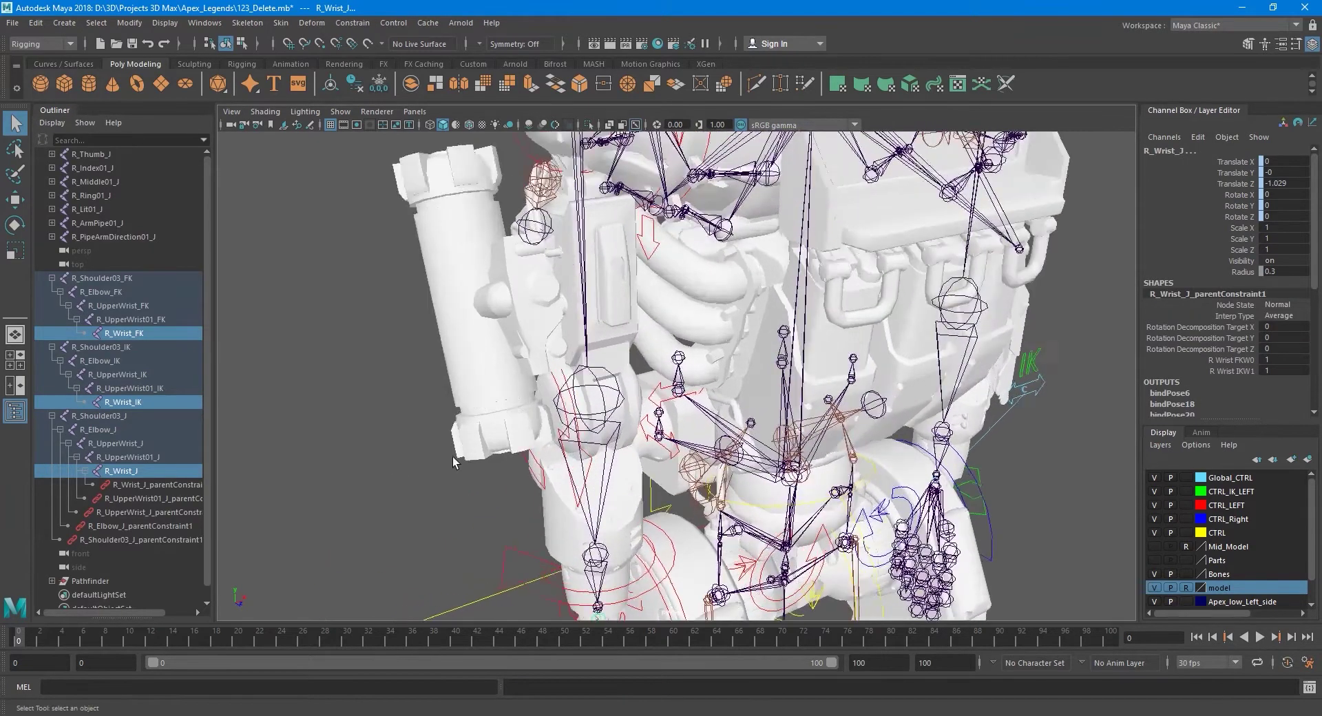
{"action": "left_click", "coordinate": [387, 427]}
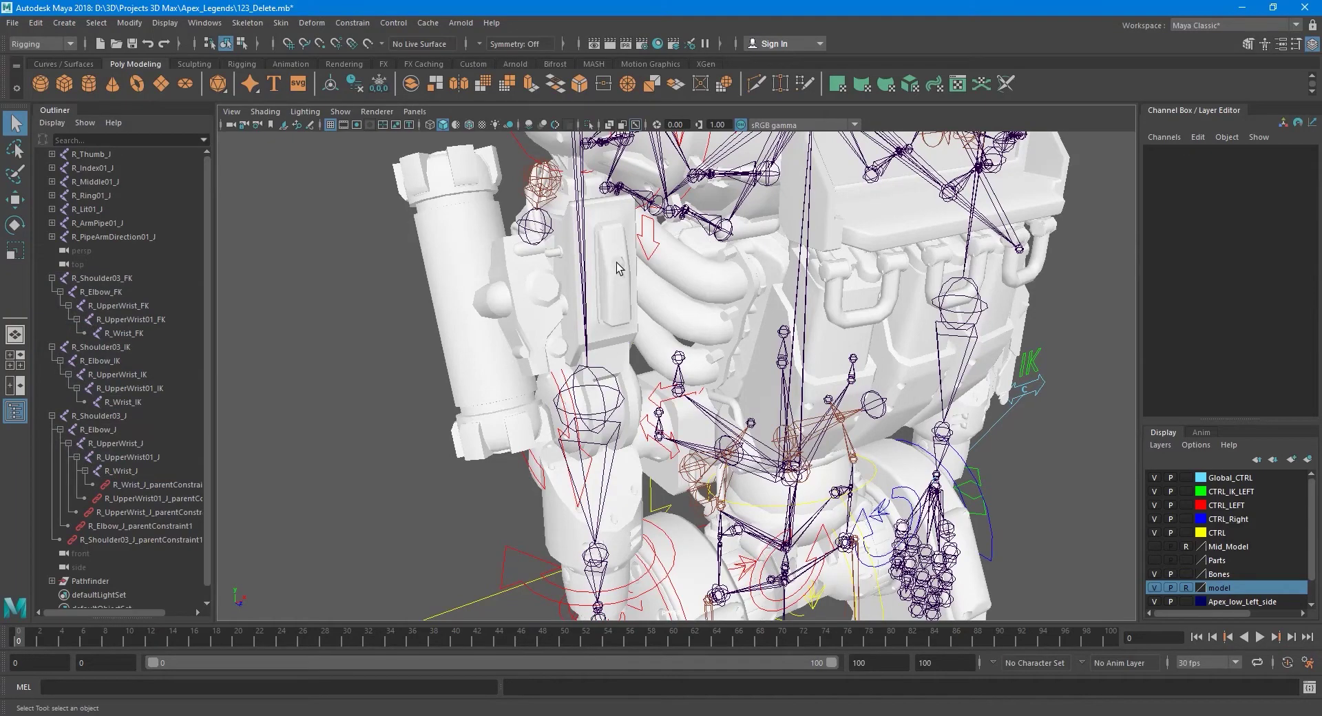
{"action": "mouse_move", "coordinate": [624, 401]}
{"action": "left_mouse_down", "text": "alt"}
{"action": "mouse_move", "coordinate": [640, 371]}
{"action": "mouse_move", "coordinate": [520, 368]}
{"action": "mouse_move", "coordinate": [440, 386]}
{"action": "left_mouse_up", "text": "alt"}
{"action": "left_click", "coordinate": [138, 282]}
{"action": "scroll", "coordinate": [522, 352], "scroll_direction": "up", "scroll_amount": 3}
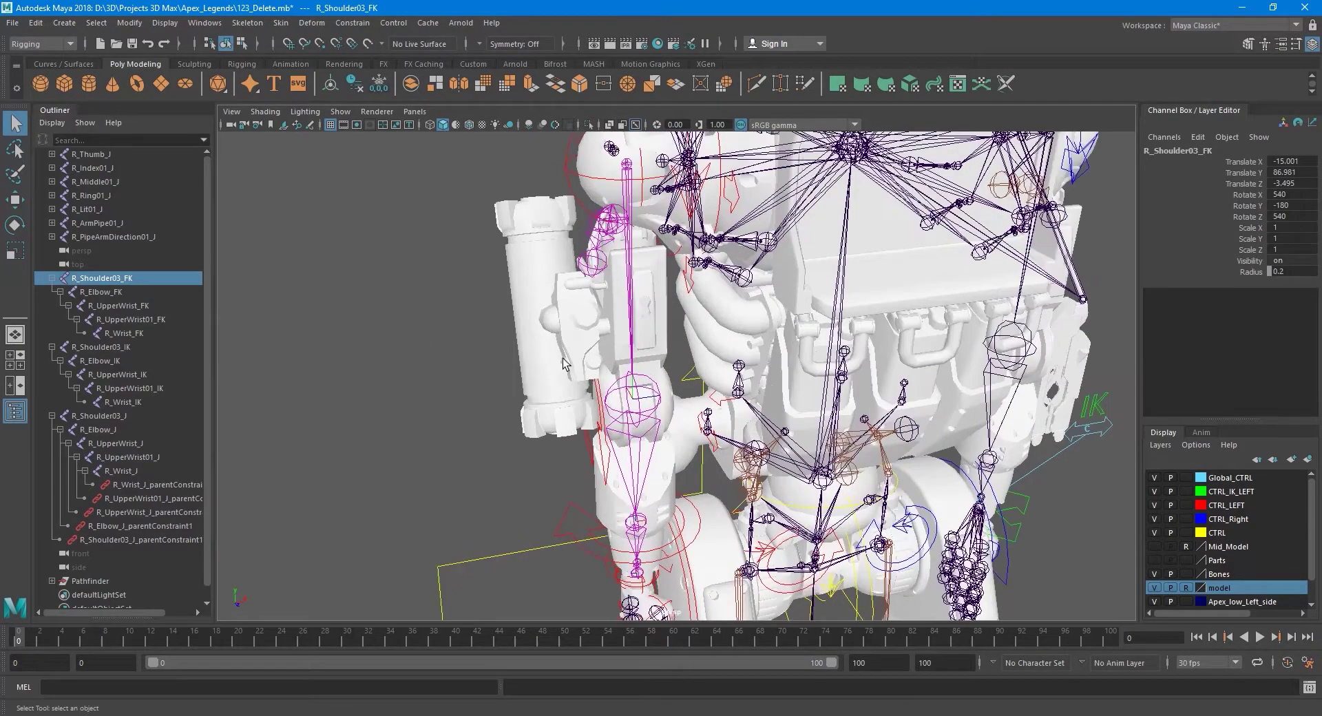
{"action": "key", "text": "e"}
{"action": "middle_click_drag", "start_coordinate": [616, 321], "coordinate": [634, 355], "text": "alt"}
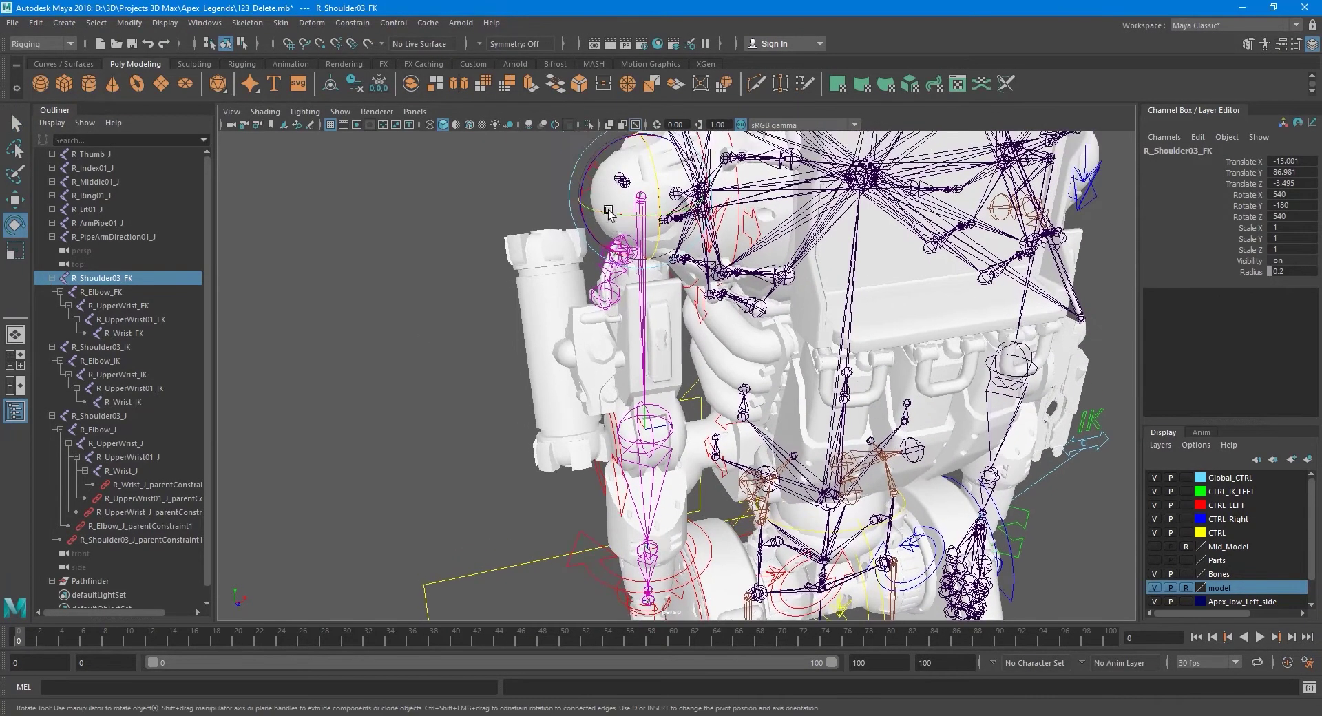
{"action": "left_click_drag", "start_coordinate": [586, 189], "coordinate": [584, 144]}
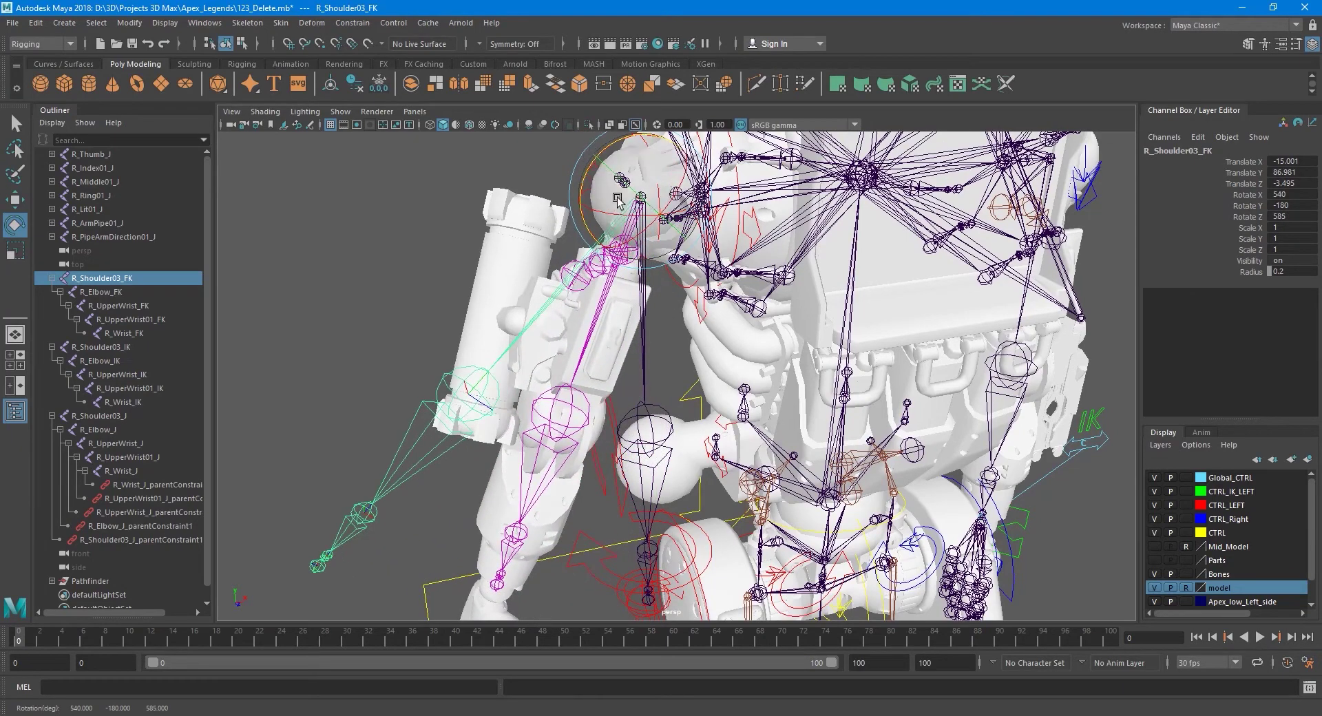
{"action": "left_click_drag", "start_coordinate": [599, 485], "coordinate": [592, 454], "text": "alt"}
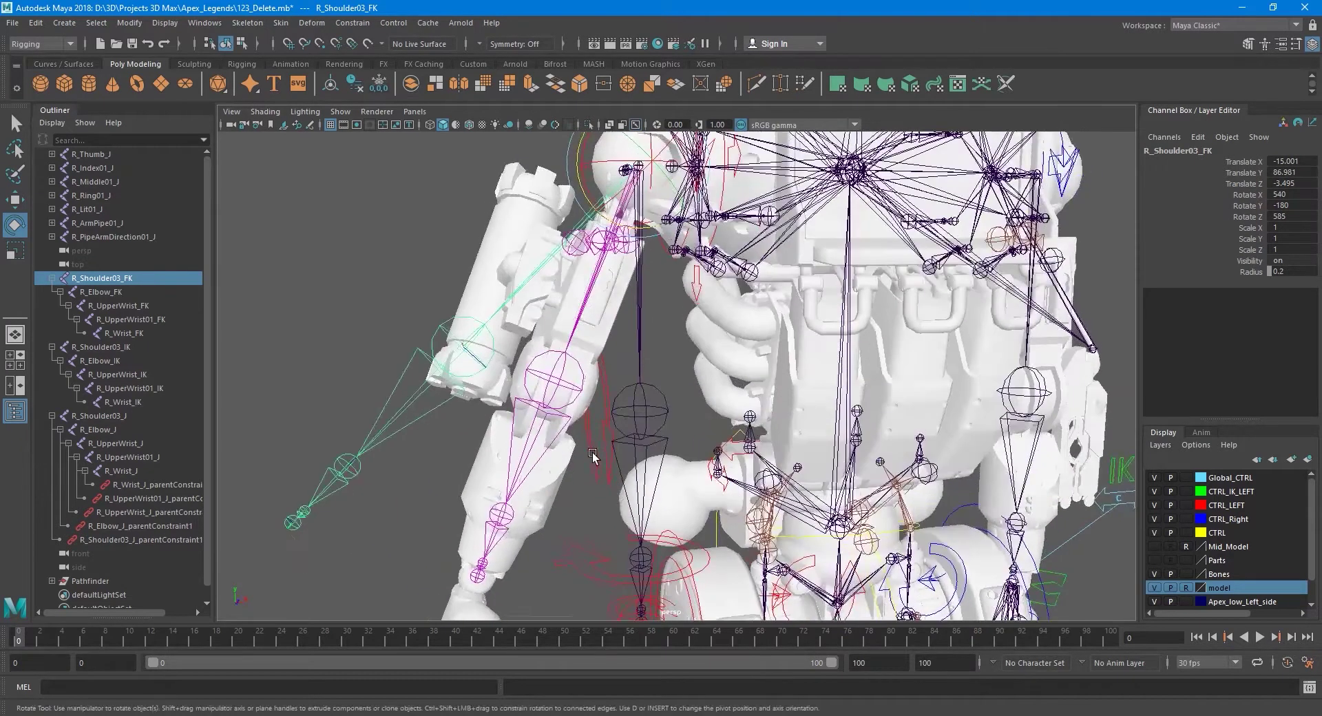
{"action": "mouse_move", "coordinate": [566, 386]}
{"action": "left_mouse_down", "text": "alt"}
{"action": "mouse_move", "coordinate": [621, 384]}
{"action": "mouse_move", "coordinate": [515, 420]}
{"action": "mouse_move", "coordinate": [560, 415]}
{"action": "left_mouse_up", "text": "alt"}
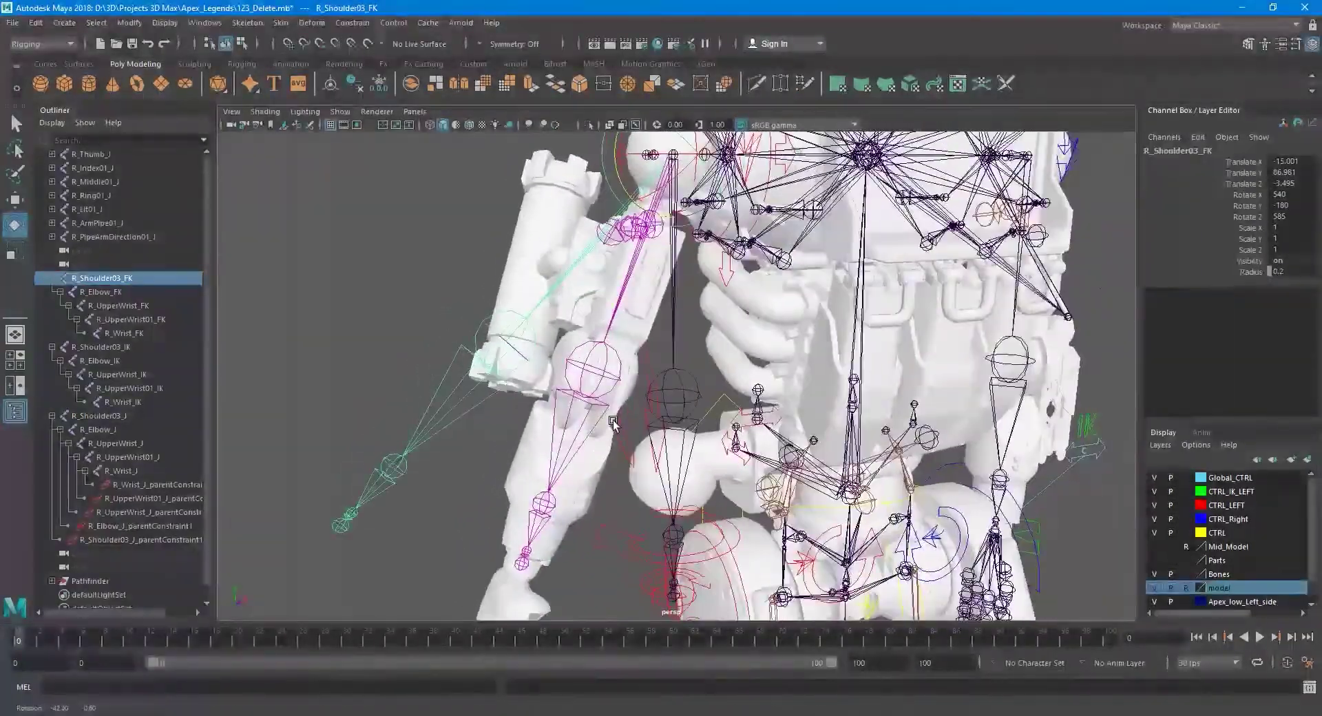
{"action": "key", "text": "ctrl+z"}
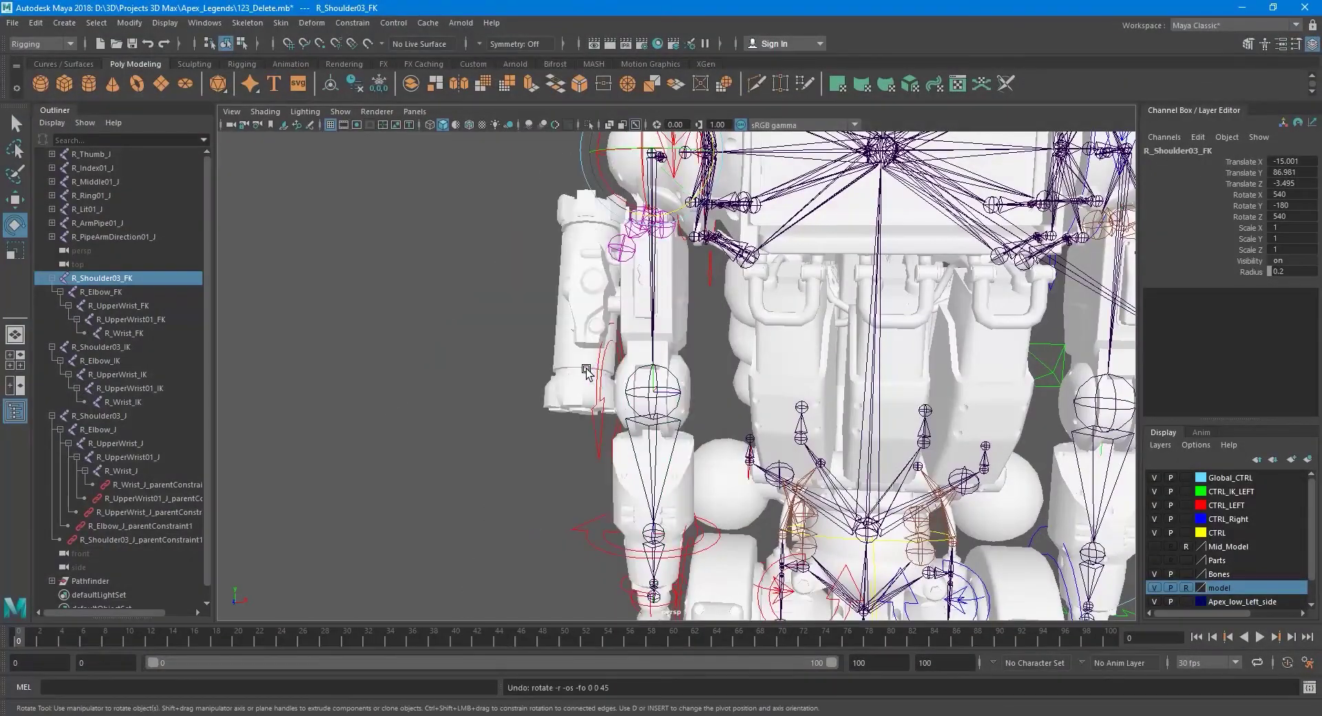
{"action": "key", "text": "q"}
{"action": "left_click_drag", "start_coordinate": [586, 372], "coordinate": [622, 412], "text": "alt"}
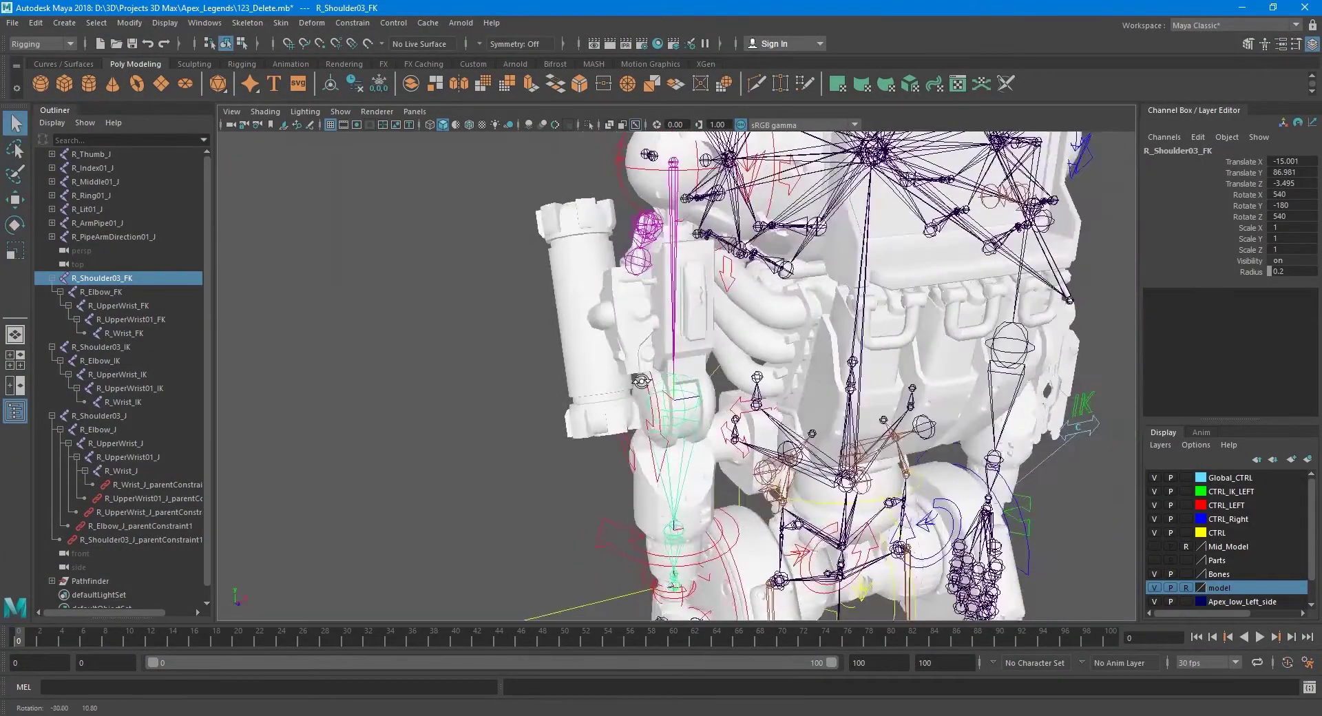
{"action": "scroll", "coordinate": [622, 412], "scroll_direction": "up", "scroll_amount": 5}
{"action": "scroll", "coordinate": [627, 396], "scroll_direction": "up", "scroll_amount": 2}
{"action": "left_click", "coordinate": [680, 395]}
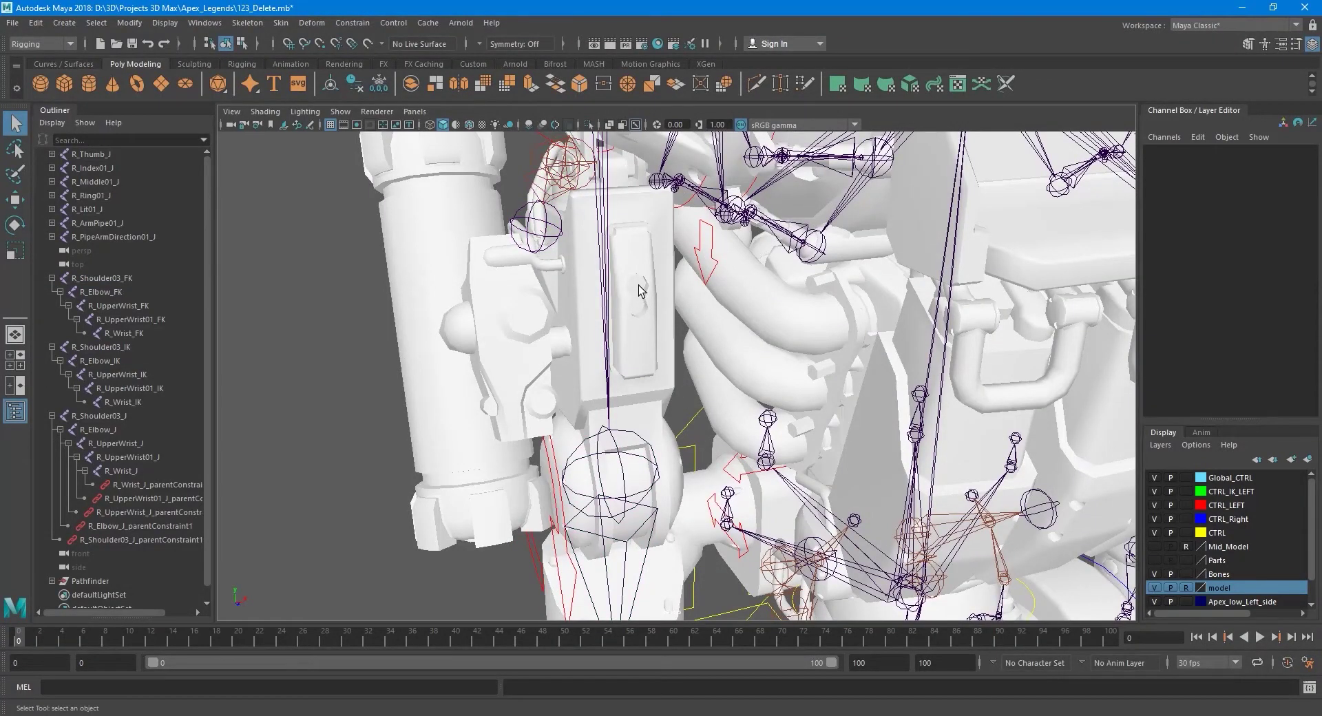
- Switch the shelf to Curves / Surfaces while reframing the view around the torso rig
{"action": "scroll", "coordinate": [639, 290], "scroll_direction": "down", "scroll_amount": 3}
{"action": "scroll", "coordinate": [641, 340], "scroll_direction": "down", "scroll_amount": 5}
{"action": "mouse_move", "coordinate": [691, 388]}
{"action": "left_mouse_down", "text": "alt"}
{"action": "mouse_move", "coordinate": [662, 359]}
{"action": "mouse_move", "coordinate": [682, 387]}
{"action": "left_mouse_up", "text": "alt"}
{"action": "scroll", "coordinate": [682, 387], "scroll_direction": "up", "scroll_amount": 2}
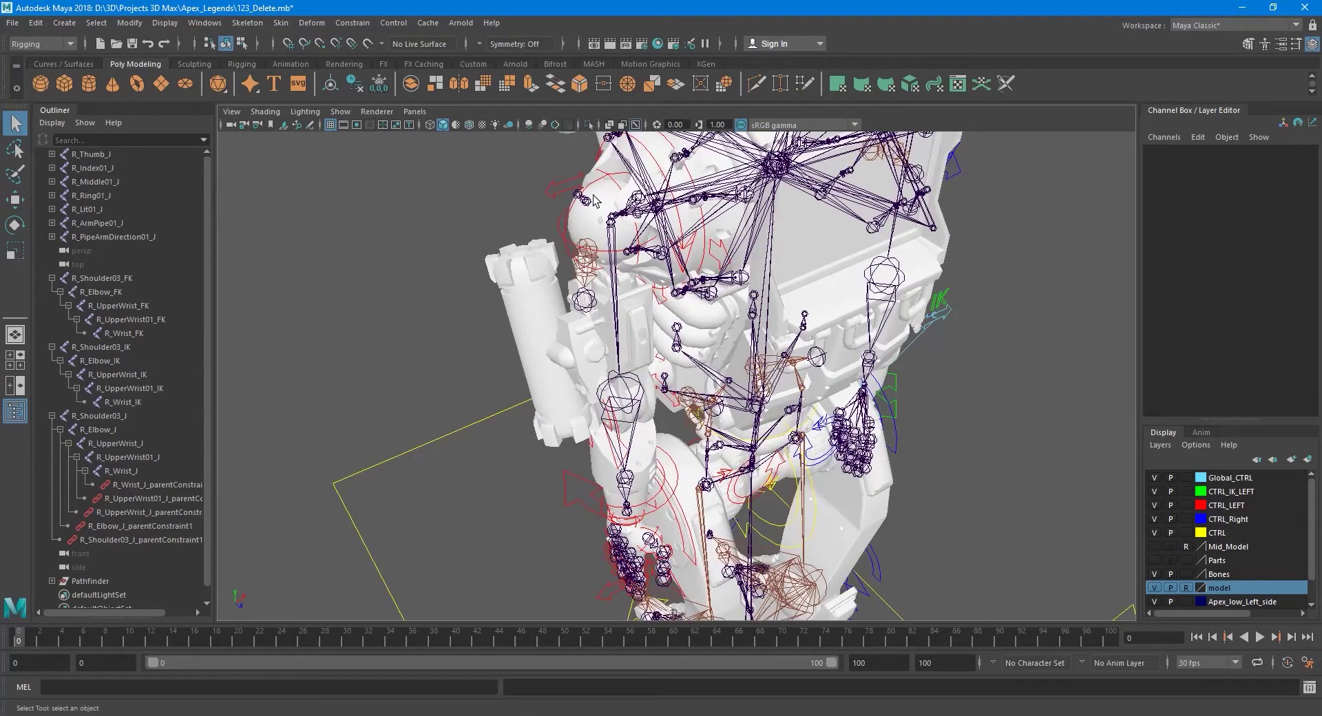
{"action": "scroll", "coordinate": [596, 227], "scroll_direction": "down", "scroll_amount": 2}
{"action": "scroll", "coordinate": [690, 441], "scroll_direction": "down", "scroll_amount": 3}
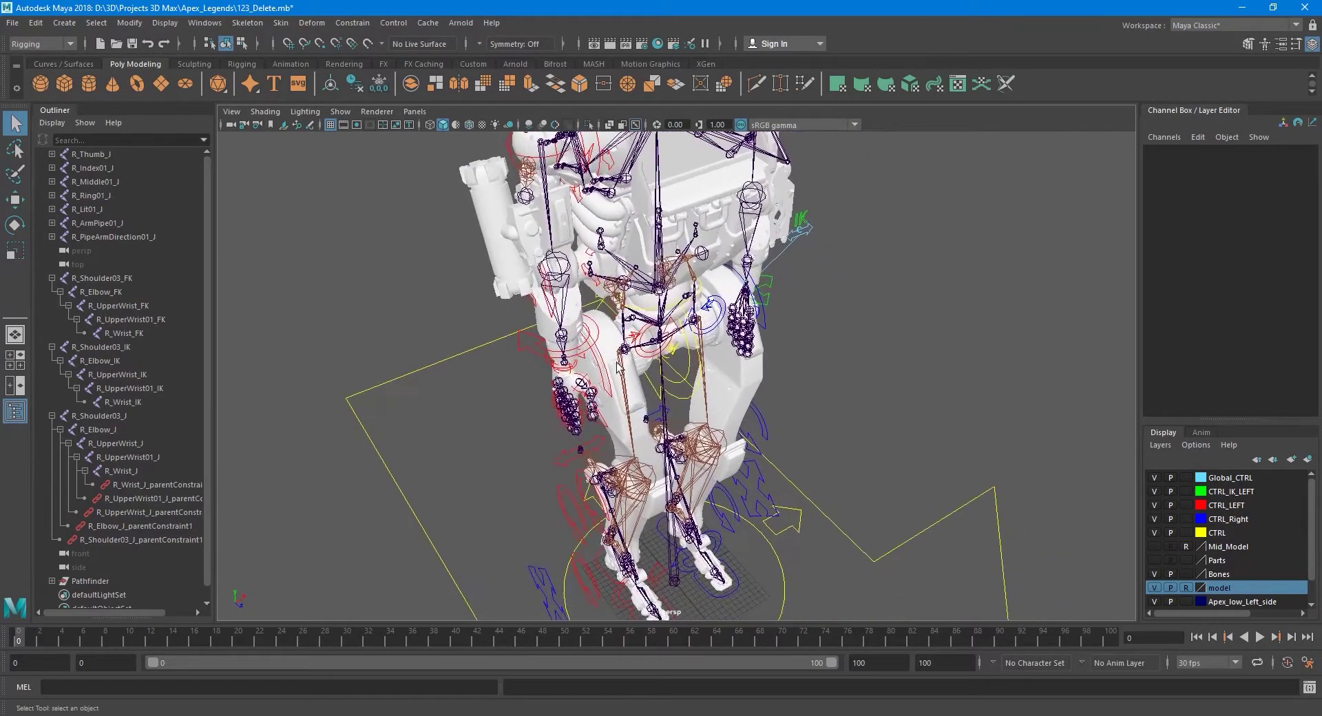
{"action": "scroll", "coordinate": [617, 367], "scroll_direction": "down", "scroll_amount": 2}
{"action": "scroll", "coordinate": [618, 367], "scroll_direction": "down", "scroll_amount": 2}
{"action": "left_click", "coordinate": [85, 65]}
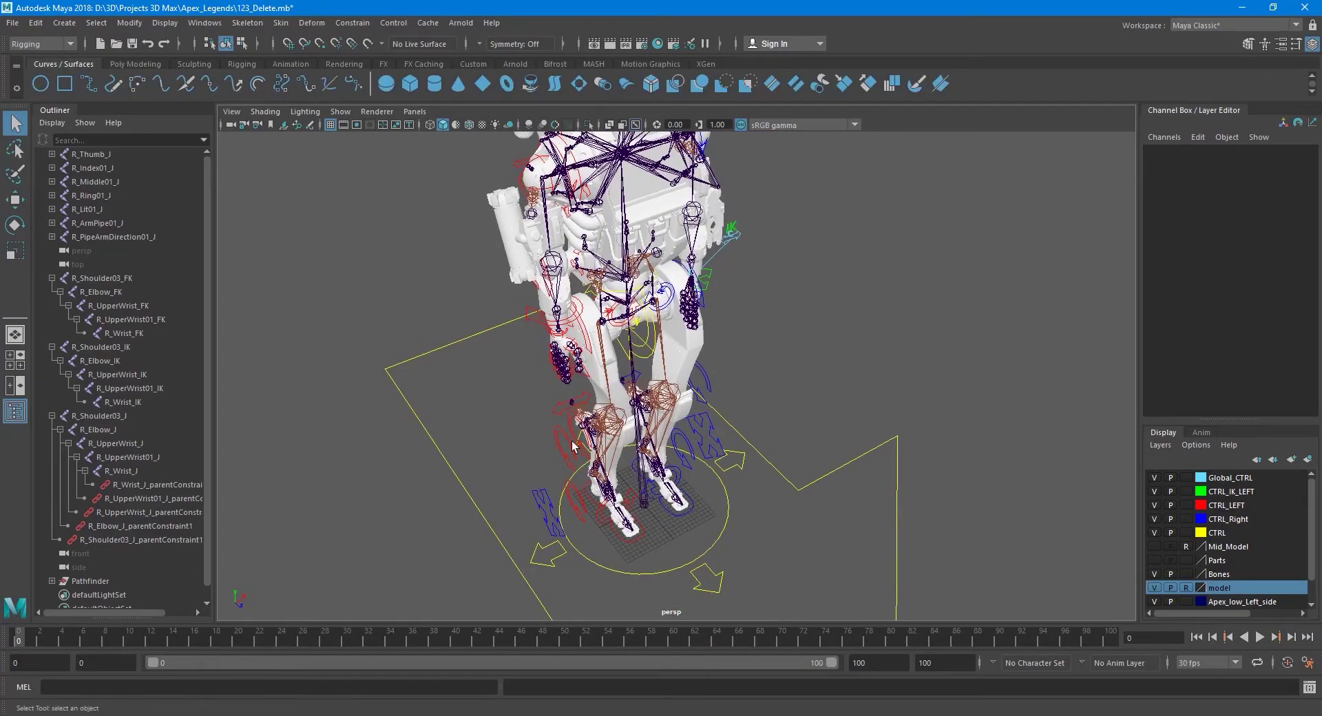
{"action": "mouse_move", "coordinate": [575, 448]}
{"action": "left_mouse_down", "text": "alt"}
{"action": "mouse_move", "coordinate": [620, 508]}
{"action": "mouse_move", "coordinate": [612, 338]}
{"action": "mouse_move", "coordinate": [732, 517]}
{"action": "mouse_move", "coordinate": [559, 241]}
{"action": "mouse_move", "coordinate": [550, 384]}
{"action": "left_mouse_up", "text": "alt"}
{"action": "scroll", "coordinate": [559, 241], "scroll_direction": "up", "scroll_amount": 2}
- Select R_Shoulder03_CTRL and collapse the R_Shoulder03_J, _IK and _FK chains in the Outliner
{"action": "left_click", "coordinate": [559, 241]}
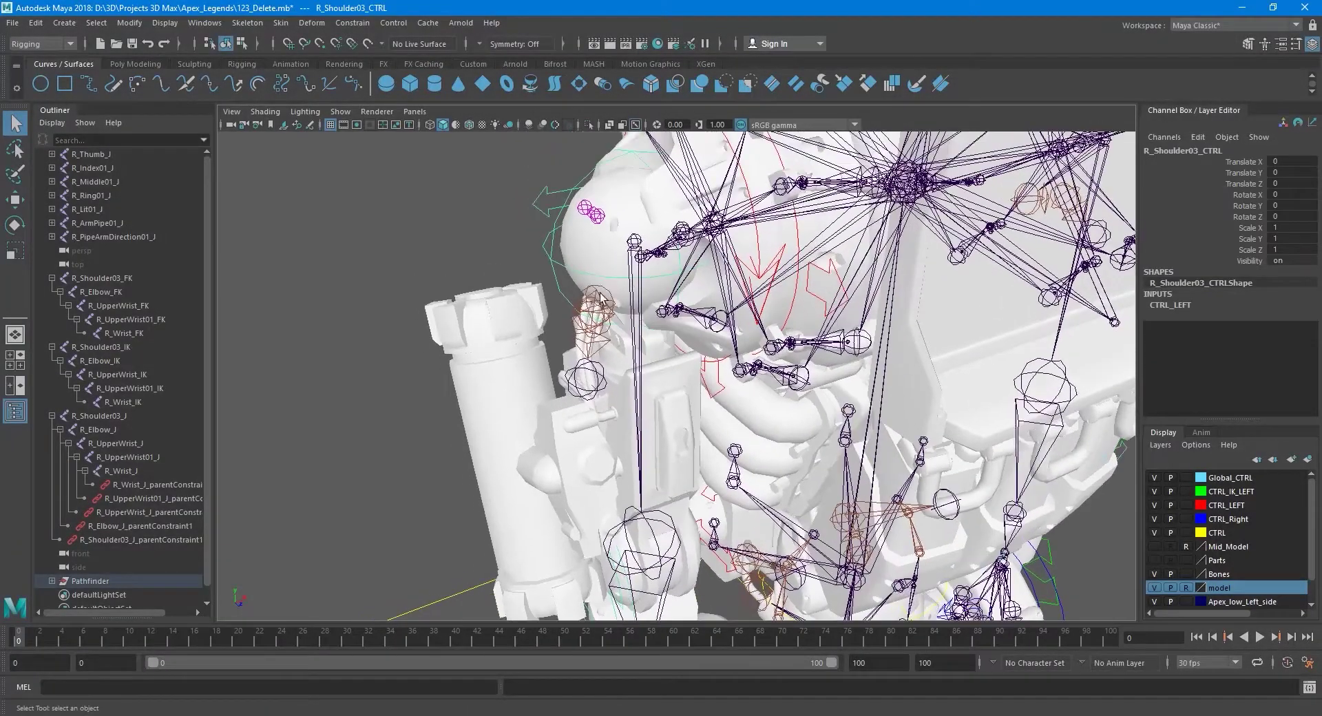
{"action": "scroll", "coordinate": [550, 275], "scroll_direction": "down", "scroll_amount": 3}
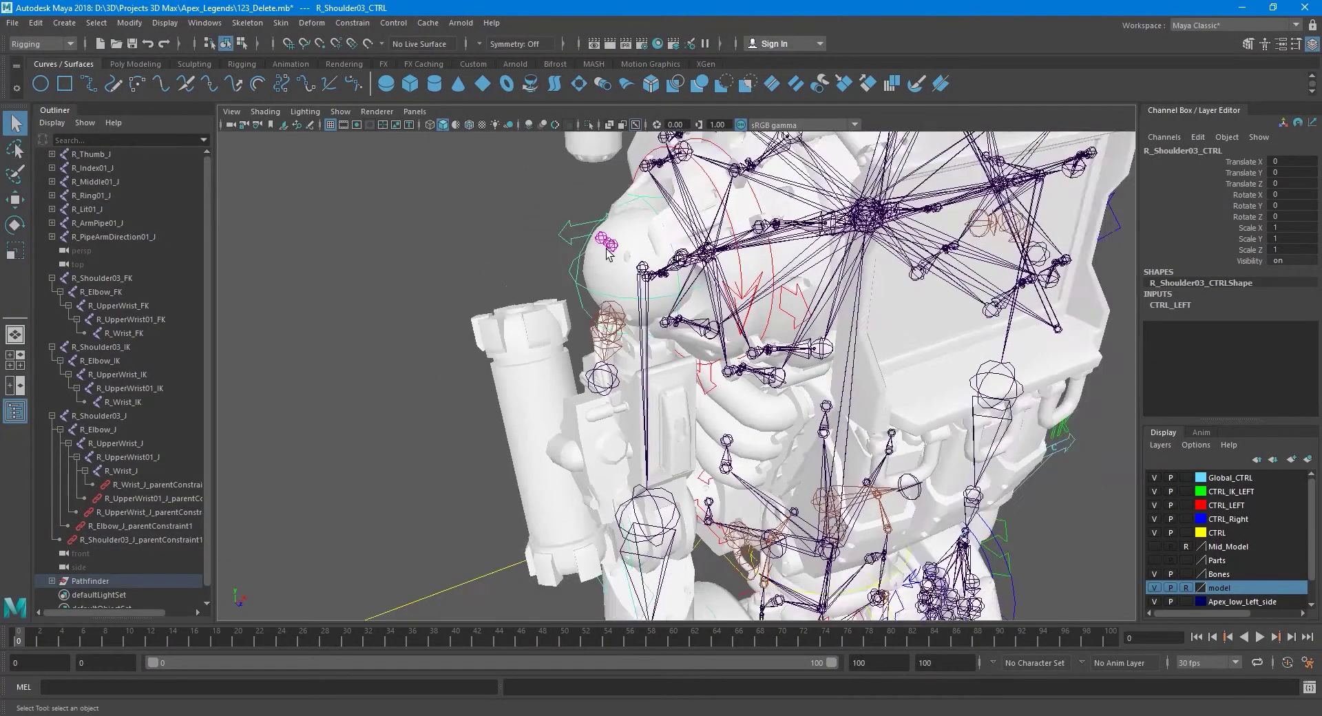
{"action": "scroll", "coordinate": [152, 416], "scroll_direction": "down", "scroll_amount": 1}
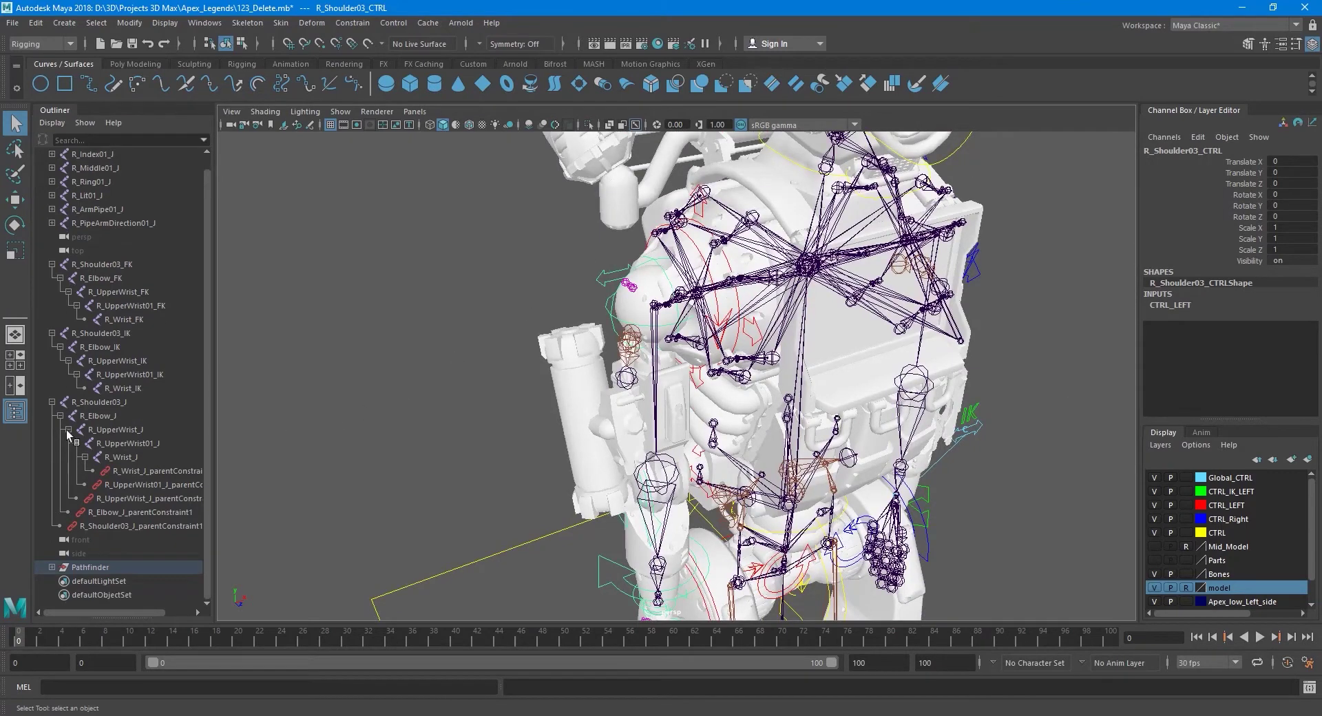
{"action": "left_click", "coordinate": [52, 403]}
{"action": "left_click", "coordinate": [52, 347]}
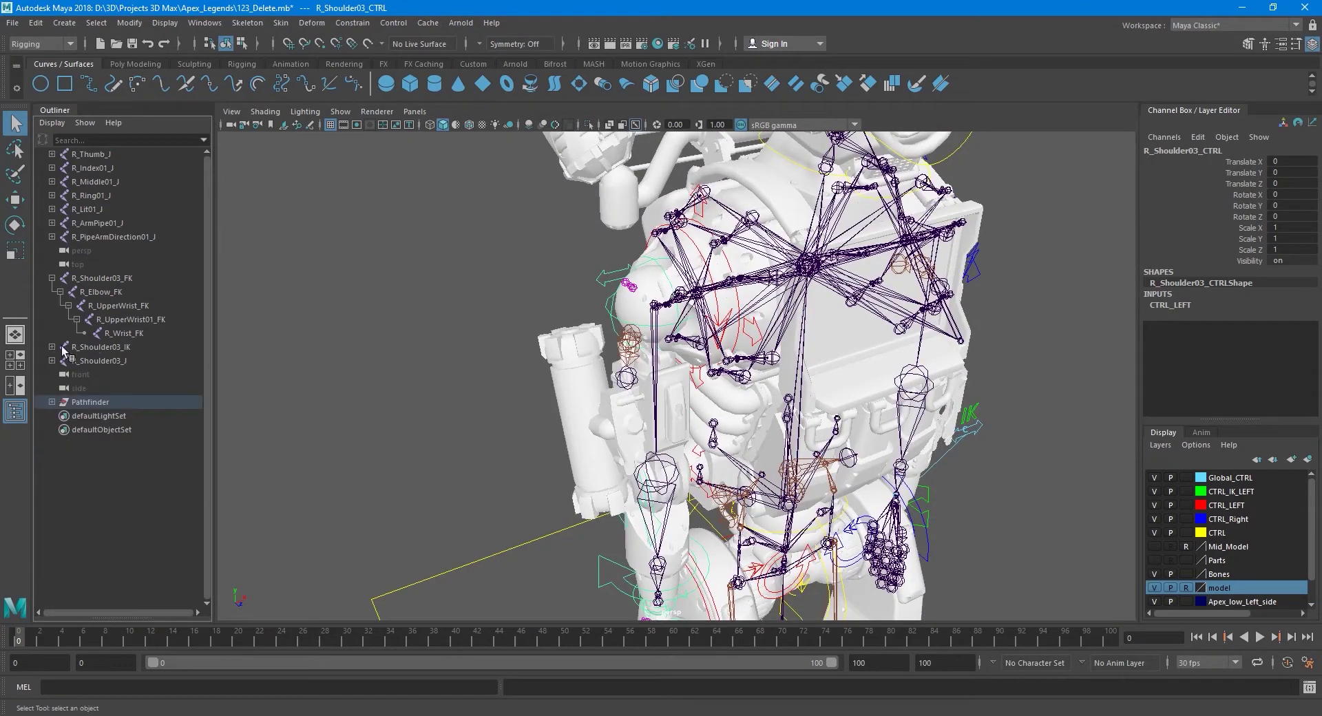
{"action": "left_click", "coordinate": [52, 278]}
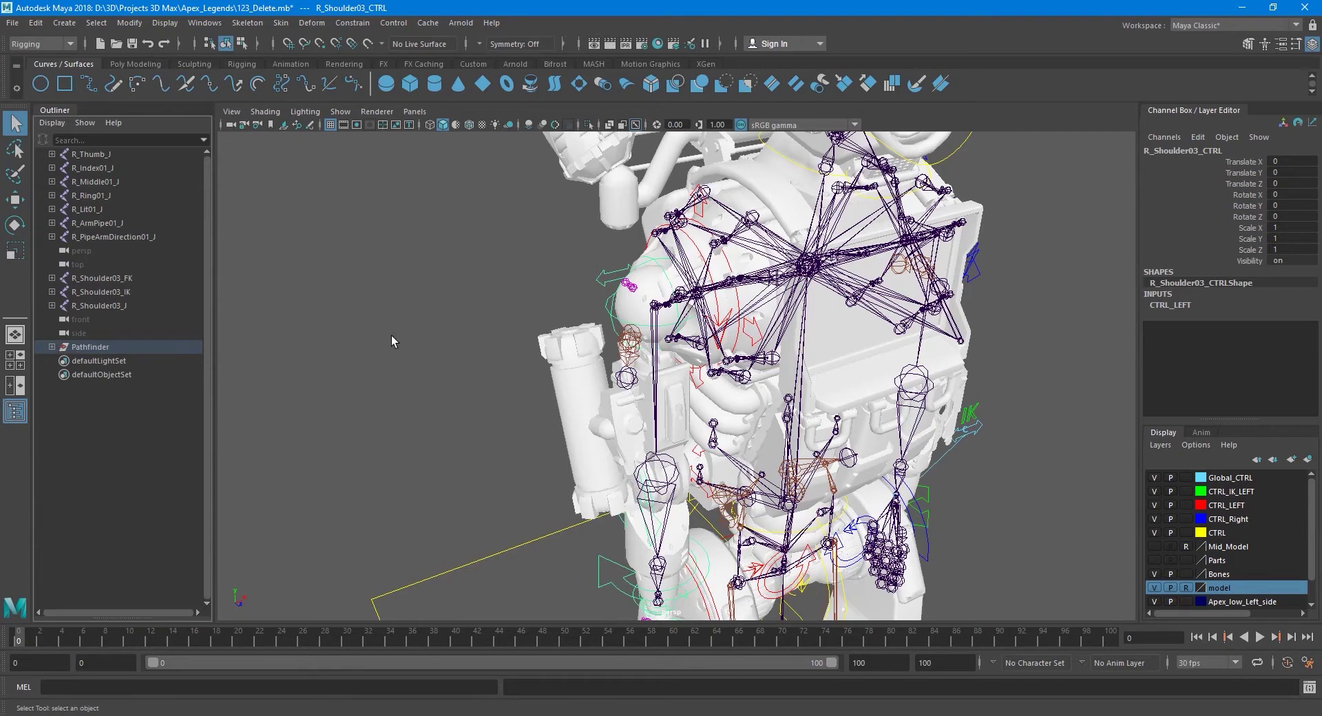
{"action": "left_click_drag", "start_coordinate": [626, 348], "coordinate": [624, 186], "text": "alt"}
{"action": "left_click_drag", "start_coordinate": [611, 244], "coordinate": [644, 196], "text": "alt"}
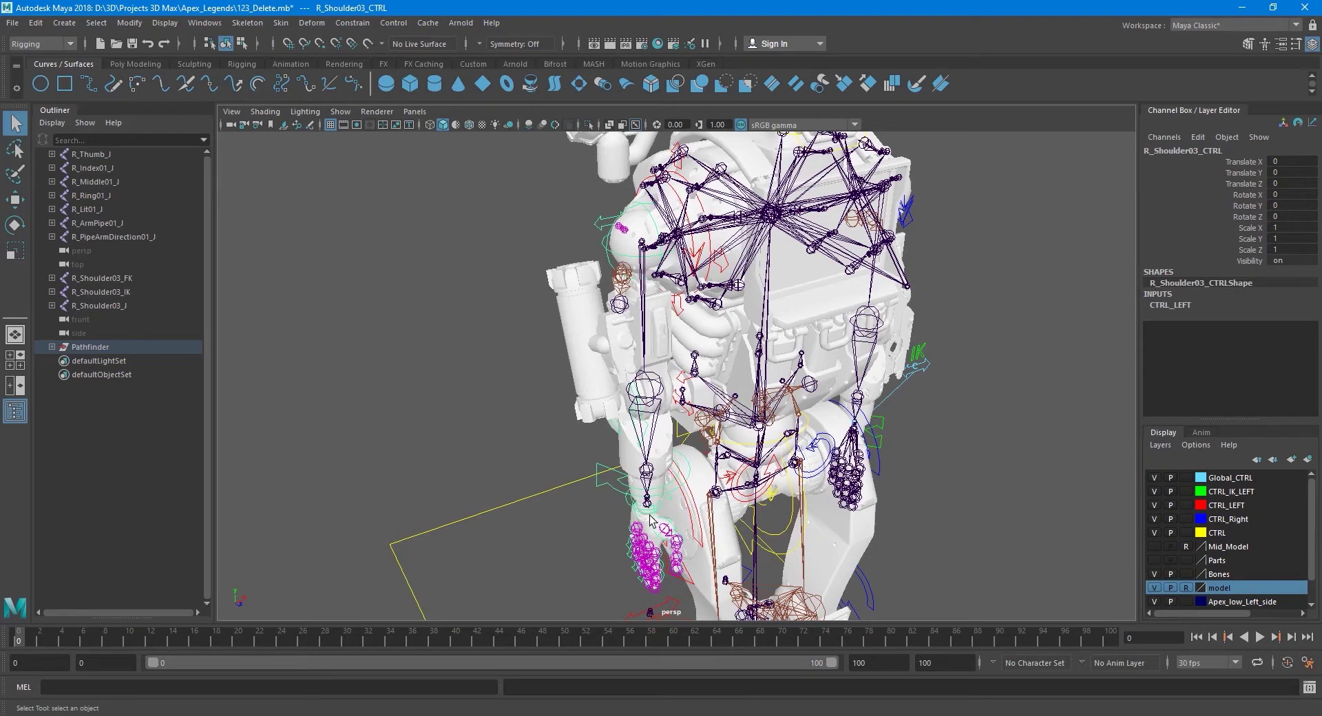
- Expand Pathfinder > CTRLS > R_Shoulder03_CTRL through the elbow and upper-wrist groups to R_Wrist_CTRL
{"action": "left_click", "coordinate": [51, 347]}
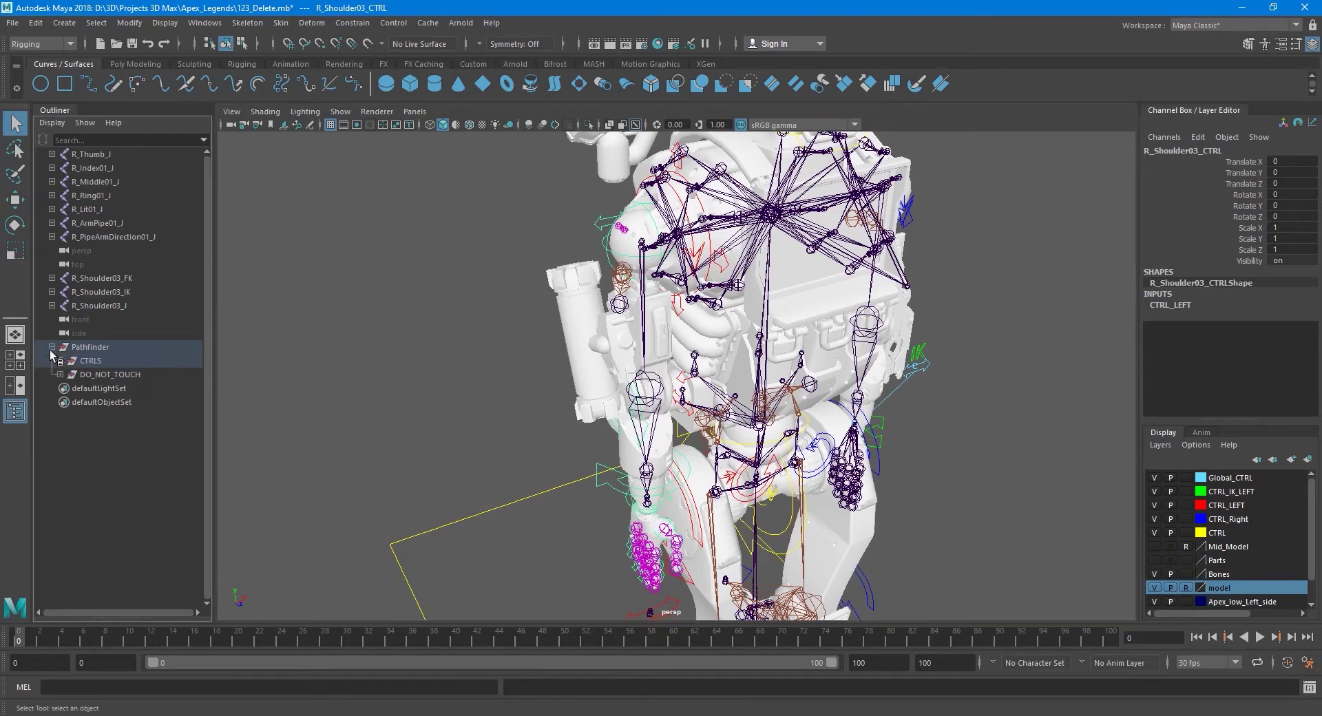
{"action": "left_click", "coordinate": [61, 361]}
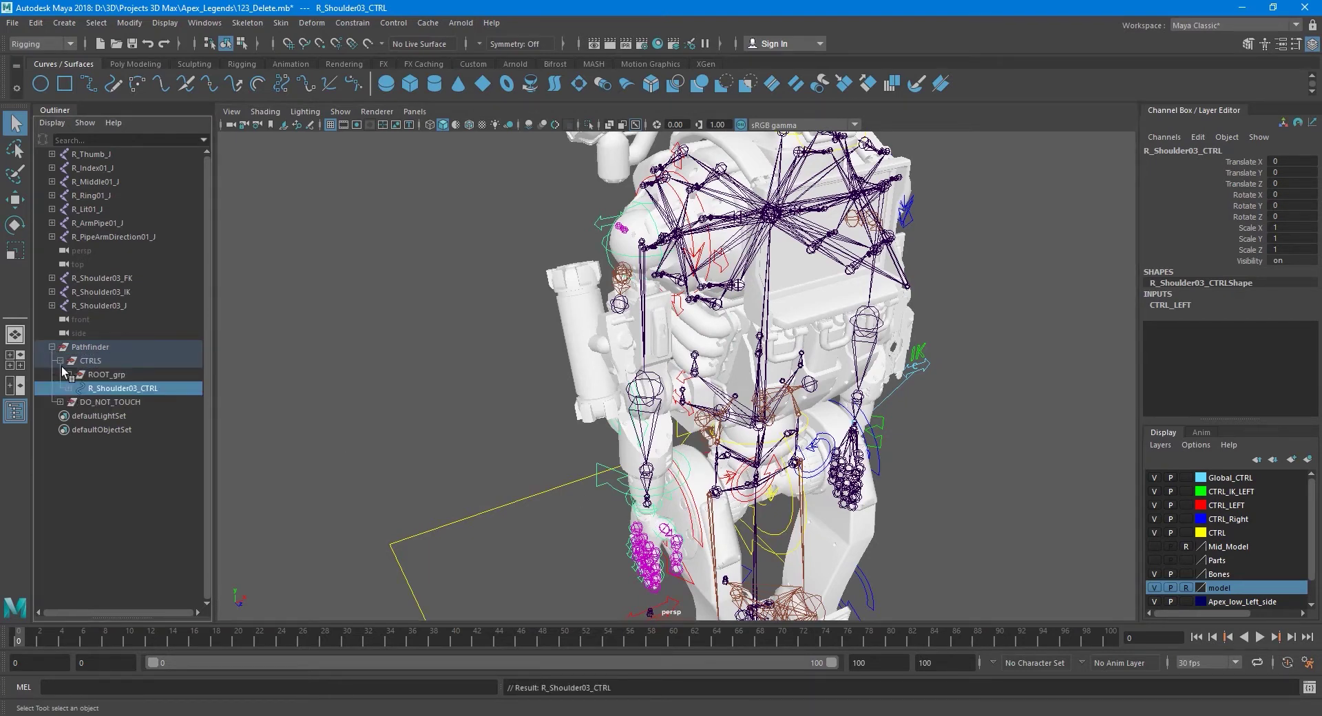
{"action": "left_click", "coordinate": [68, 387]}
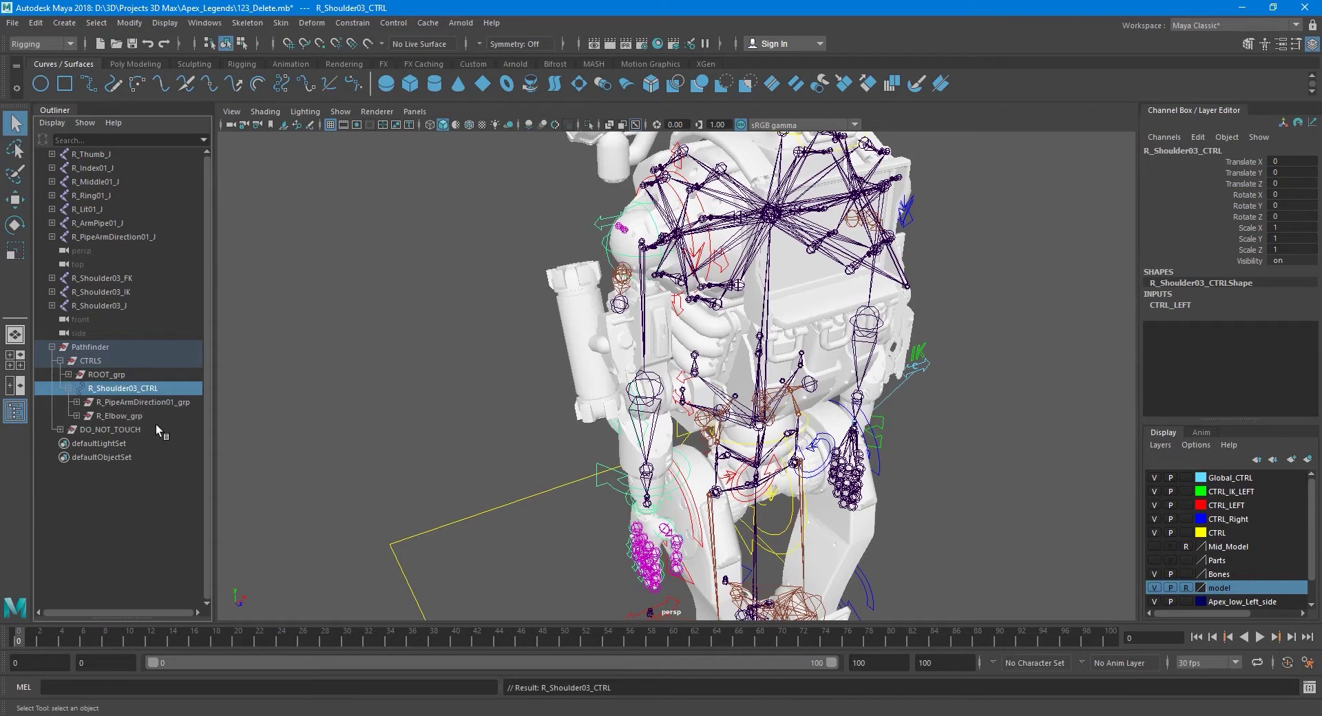
{"action": "left_click", "coordinate": [77, 416]}
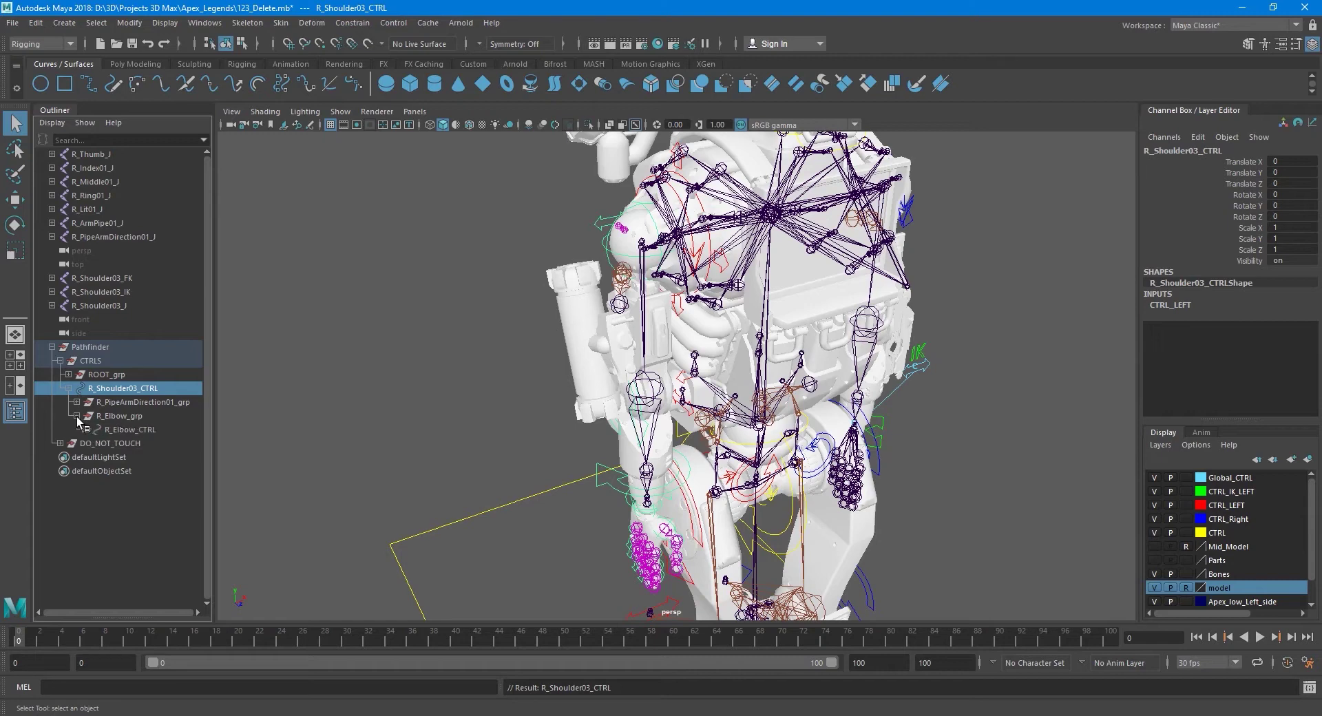
{"action": "left_click", "coordinate": [84, 429]}
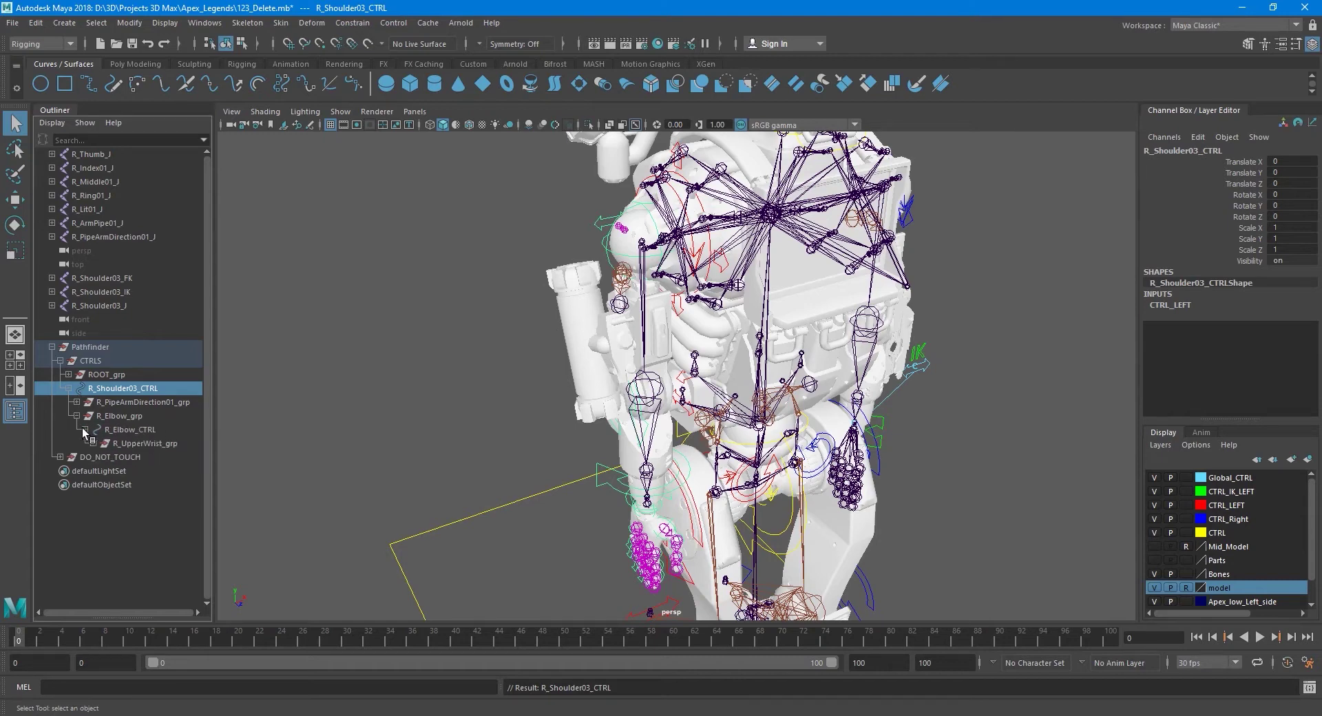
{"action": "left_click", "coordinate": [93, 443]}
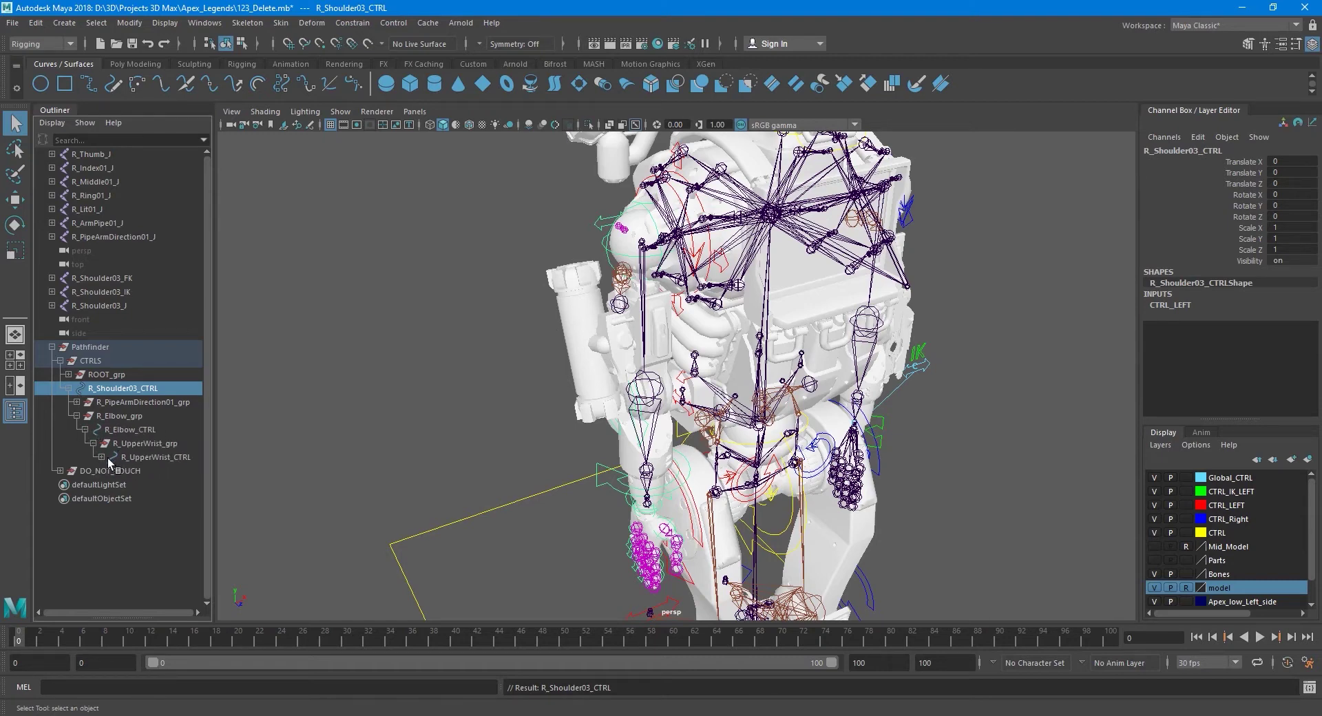
{"action": "left_click", "coordinate": [103, 458]}
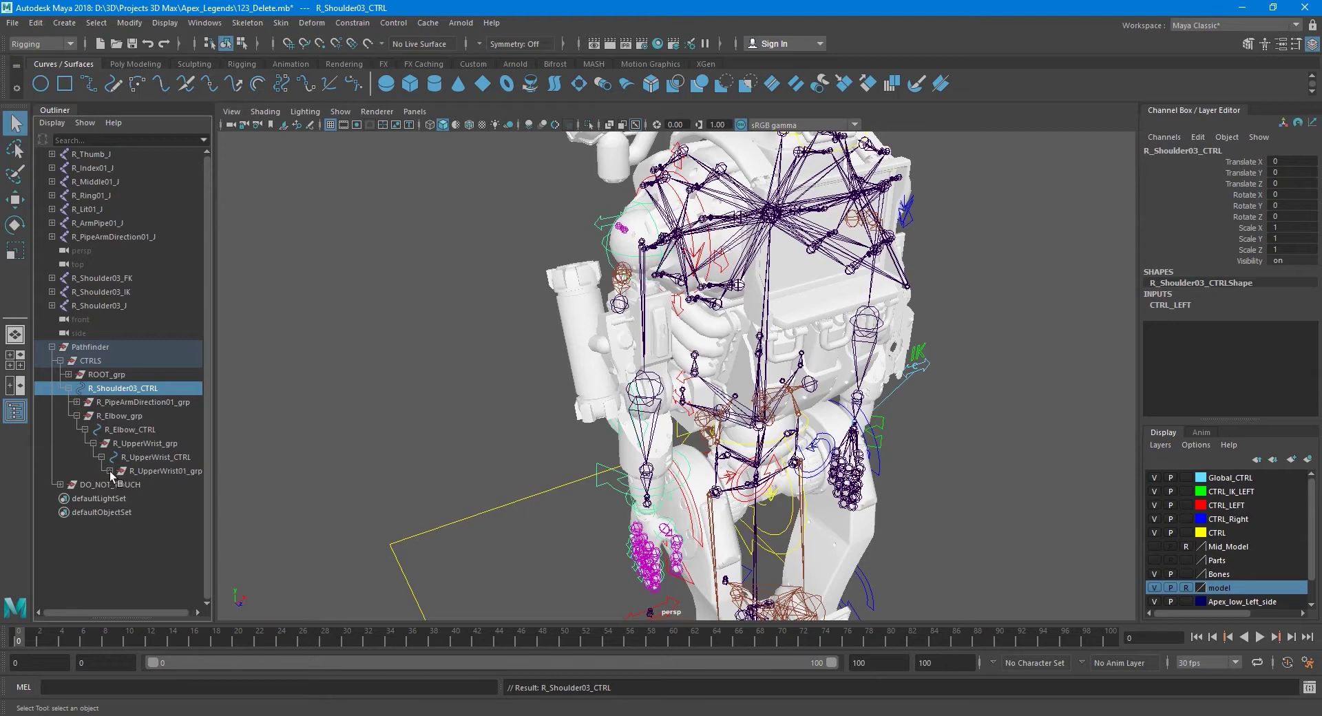
{"action": "left_click", "coordinate": [110, 471]}
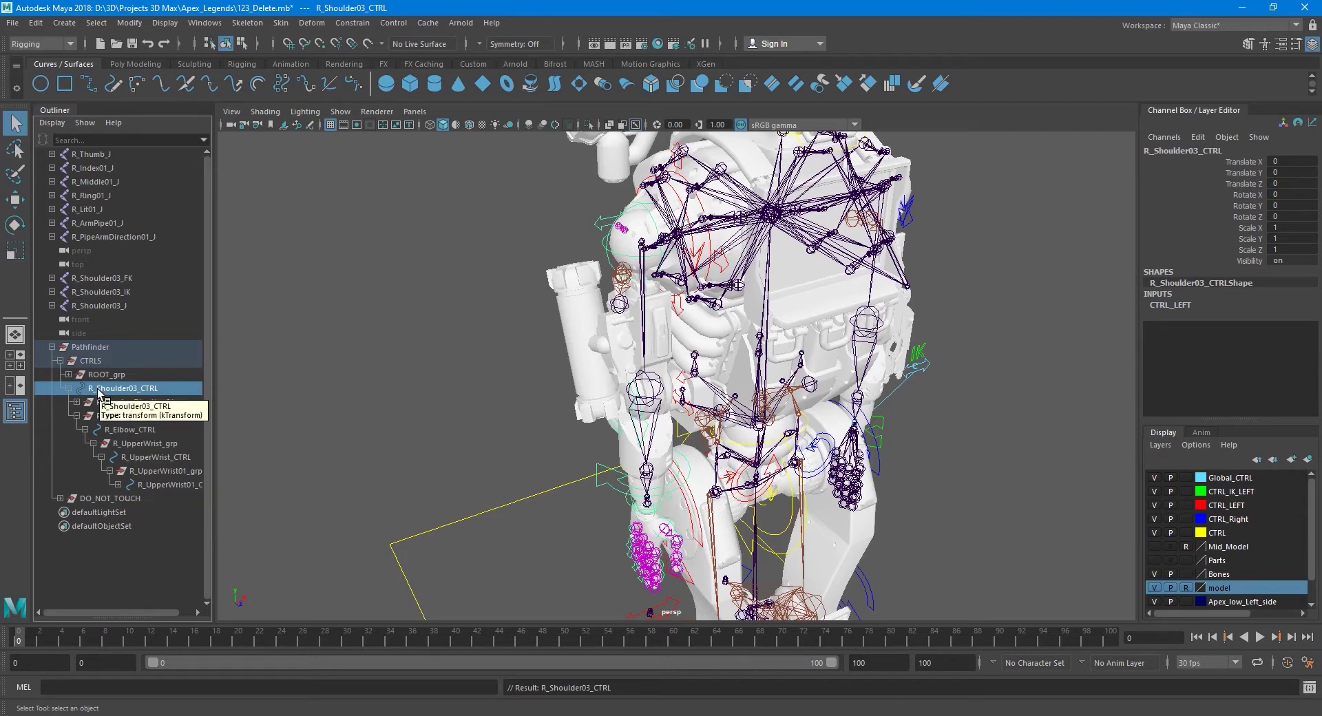
{"action": "left_click", "coordinate": [119, 485]}
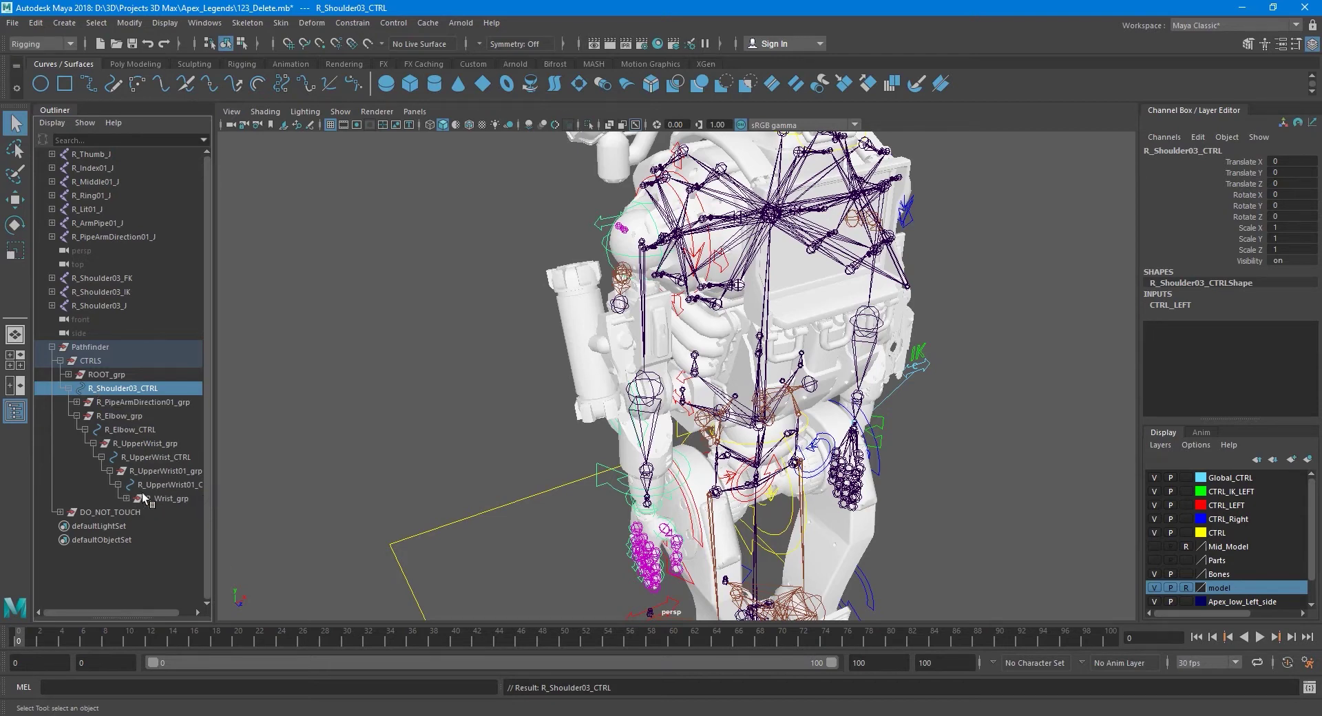
{"action": "left_click", "coordinate": [127, 498]}
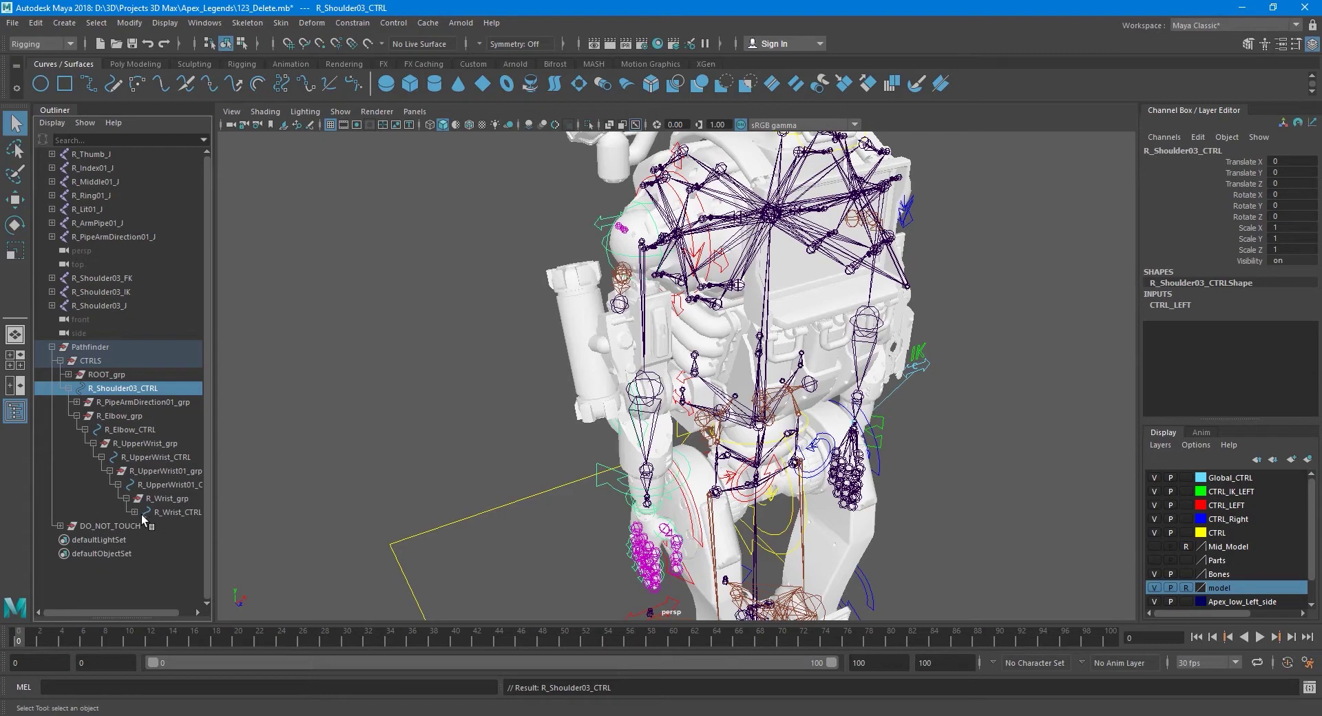
{"action": "left_click", "coordinate": [135, 512]}
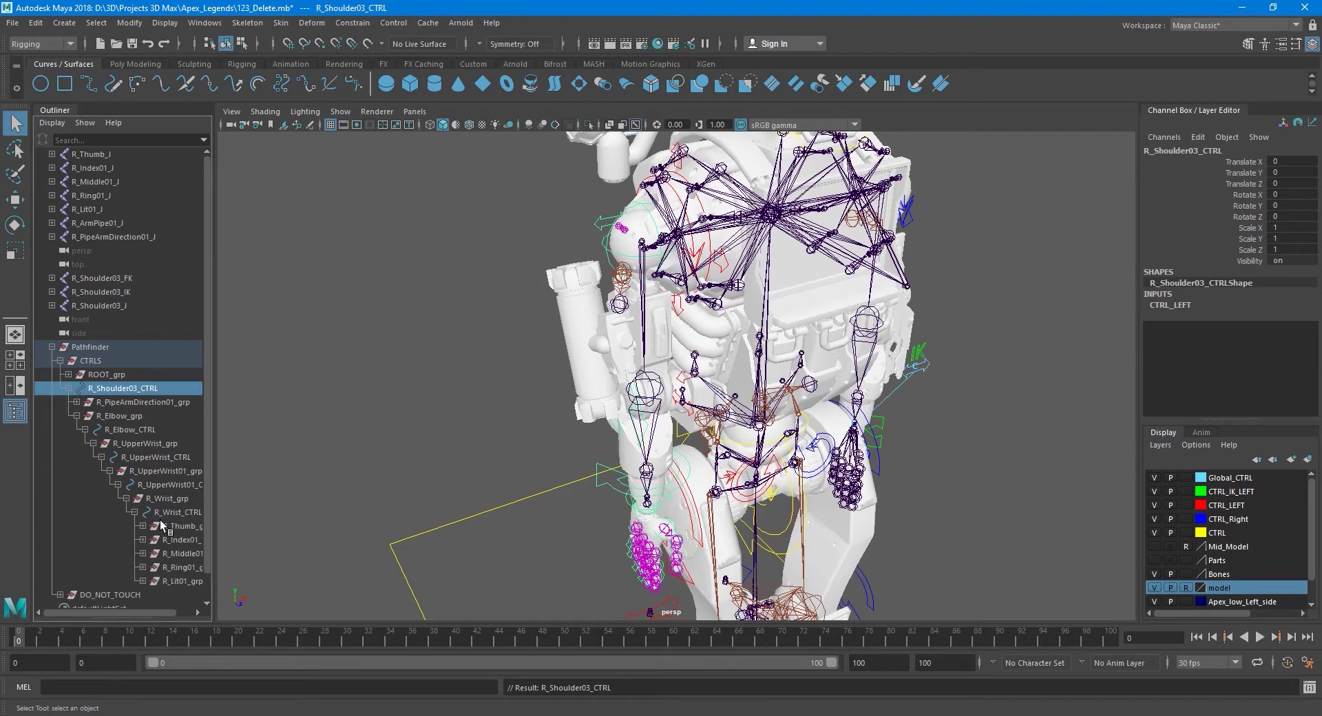
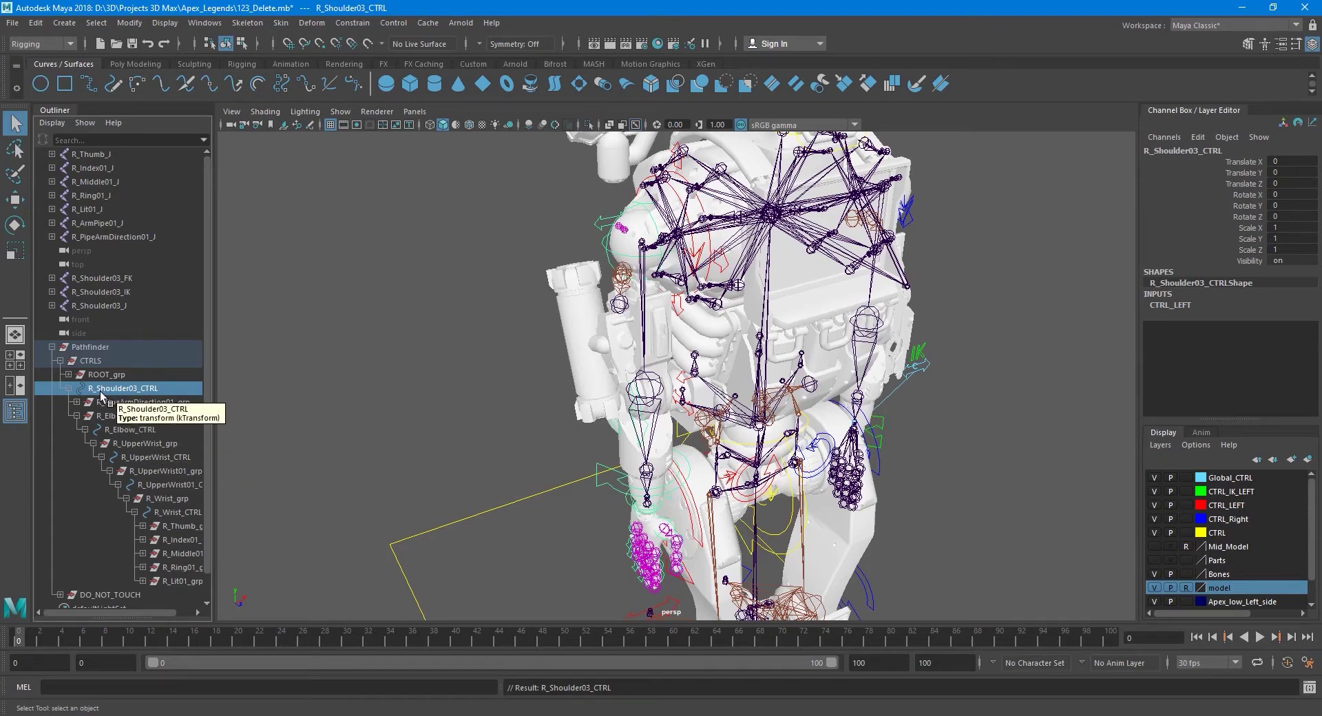
- Move R_Shoulder03_CTRL from CTRLS to world level and re-expand it to check its children
{"action": "left_click", "coordinate": [69, 389]}
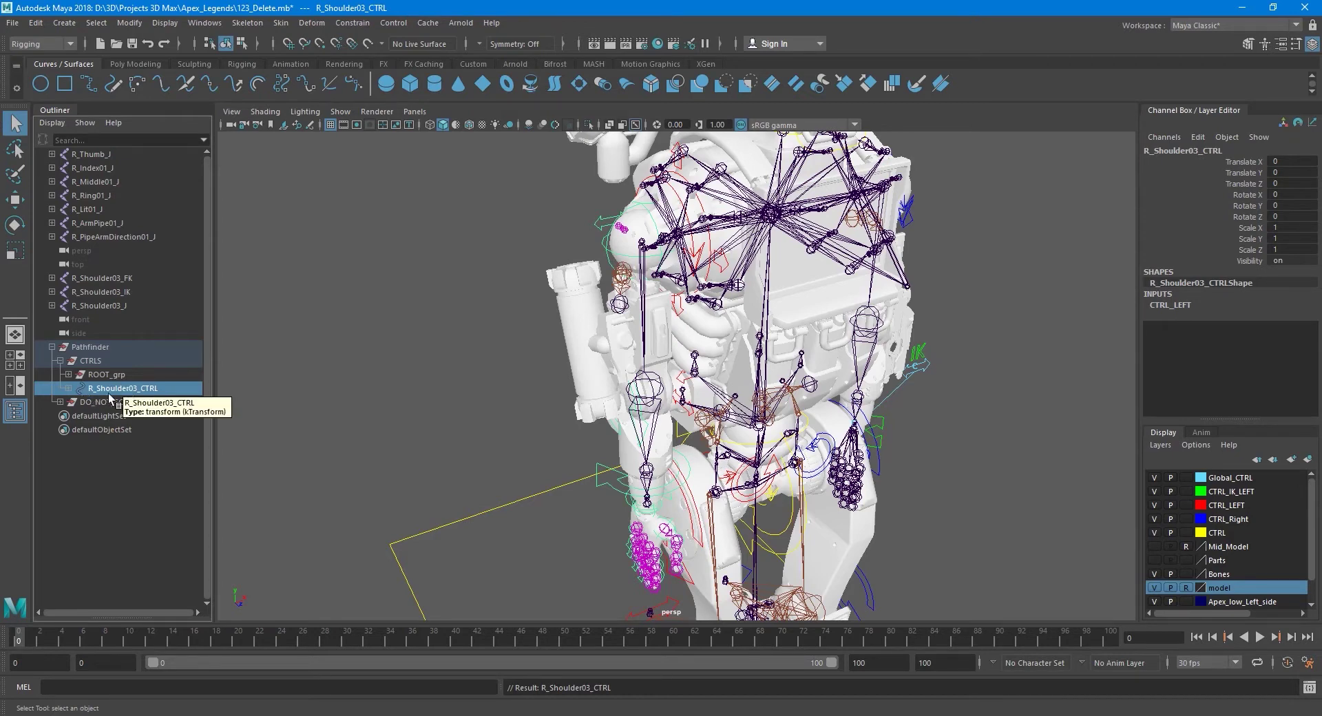
{"action": "middle_click_drag", "start_coordinate": [110, 395], "coordinate": [119, 362]}
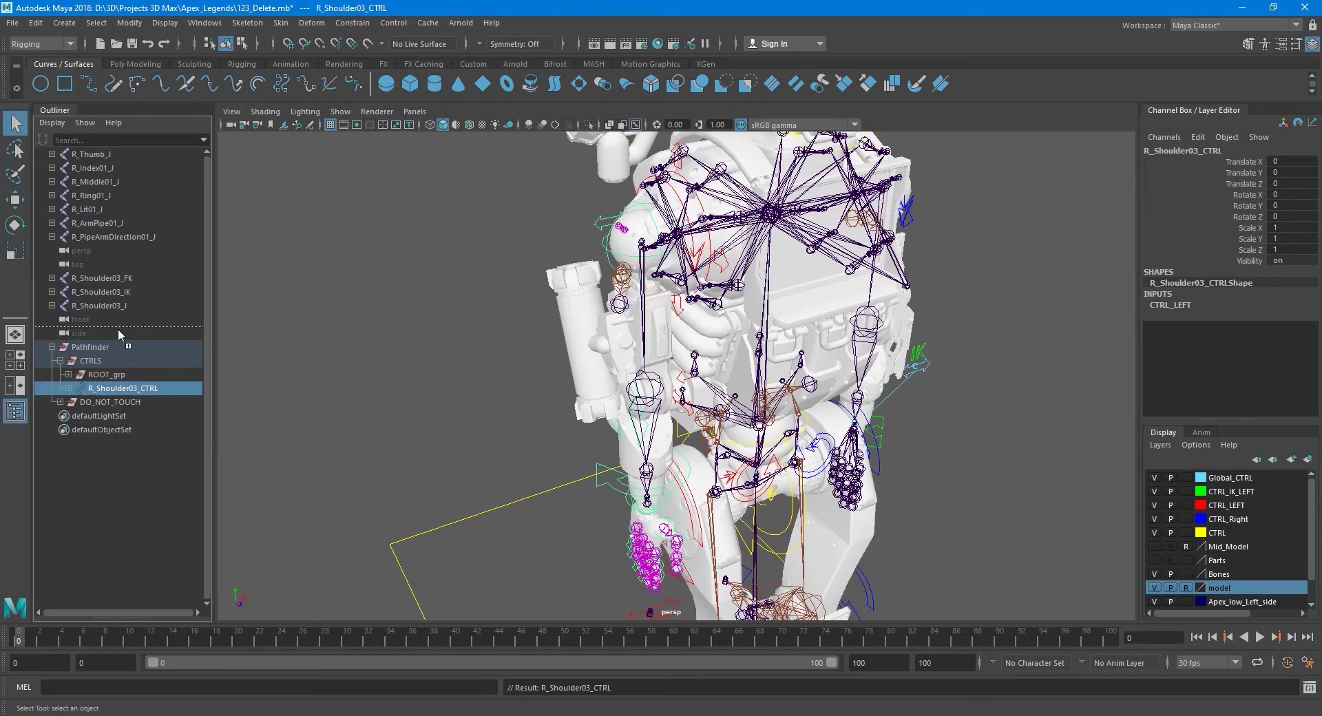
{"action": "middle_click_drag", "start_coordinate": [118, 328], "coordinate": [117, 329]}
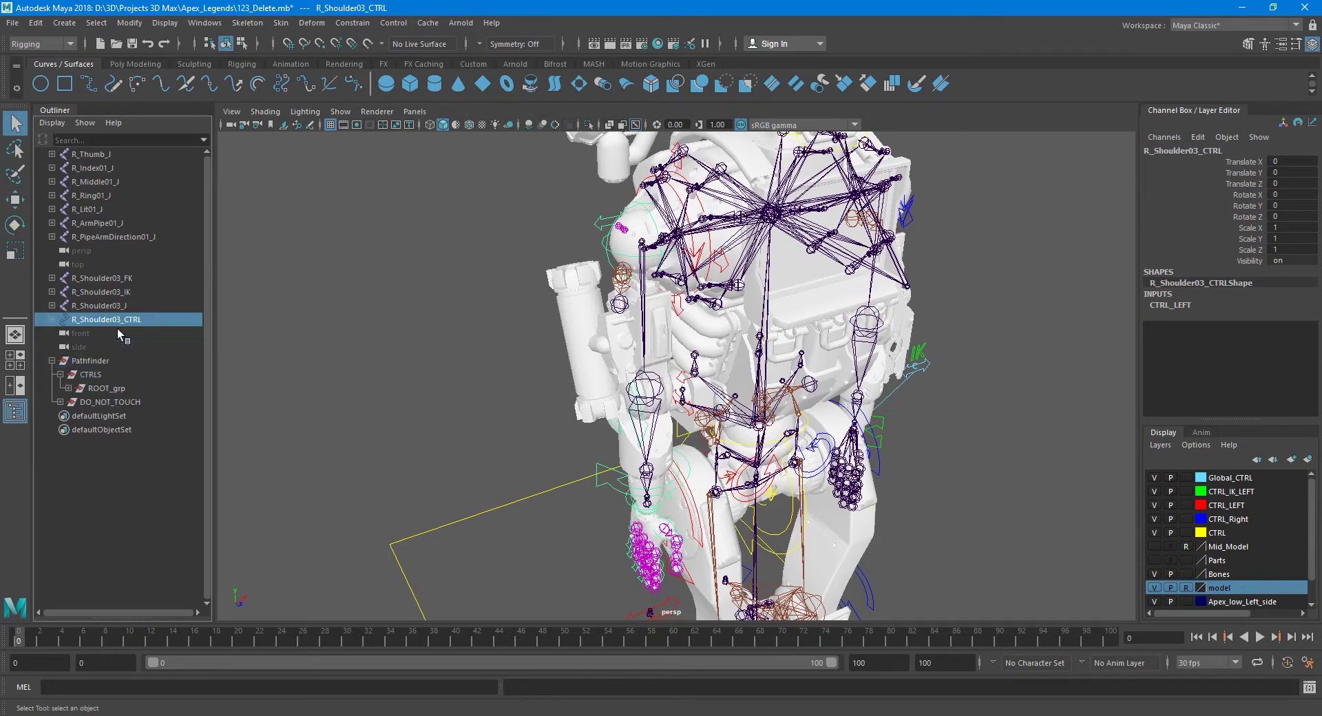
{"action": "left_click", "coordinate": [52, 320]}
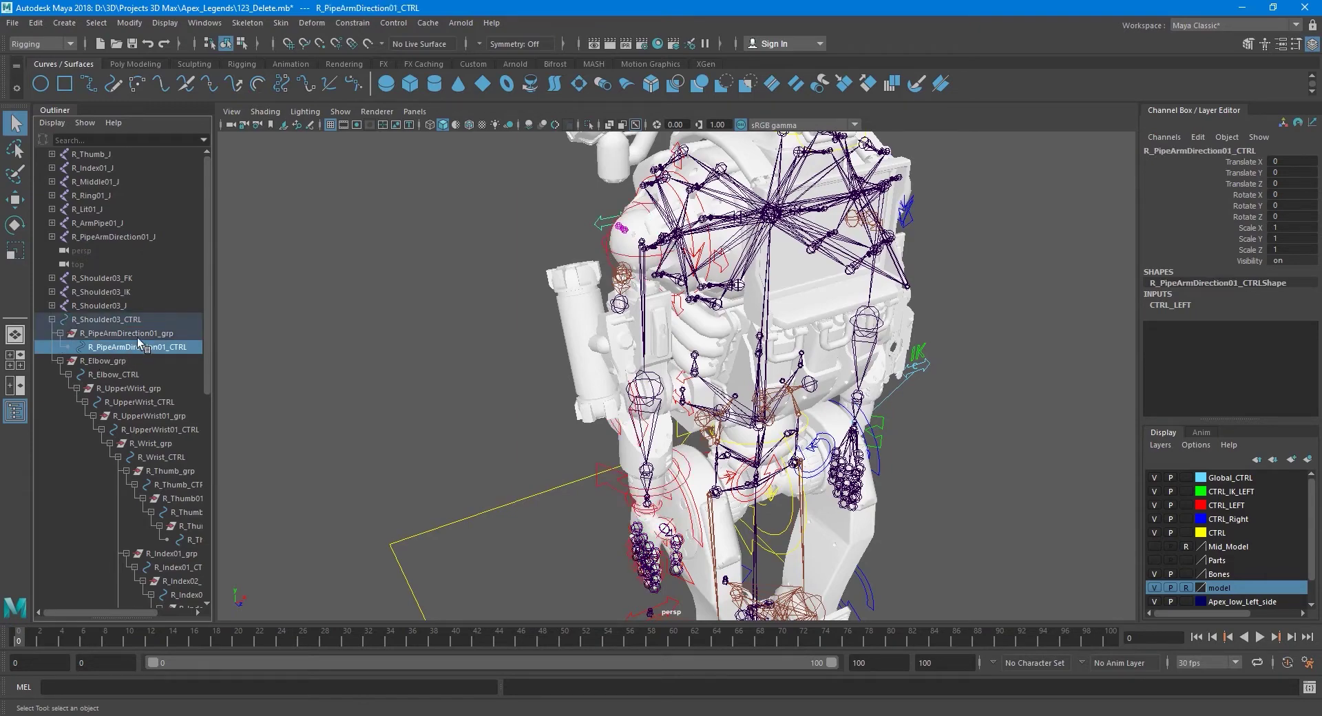
- Unparent R_PipeArmDirection01_grp to the scene's top level
{"action": "left_click", "coordinate": [121, 333]}
{"action": "key", "text": "f"}
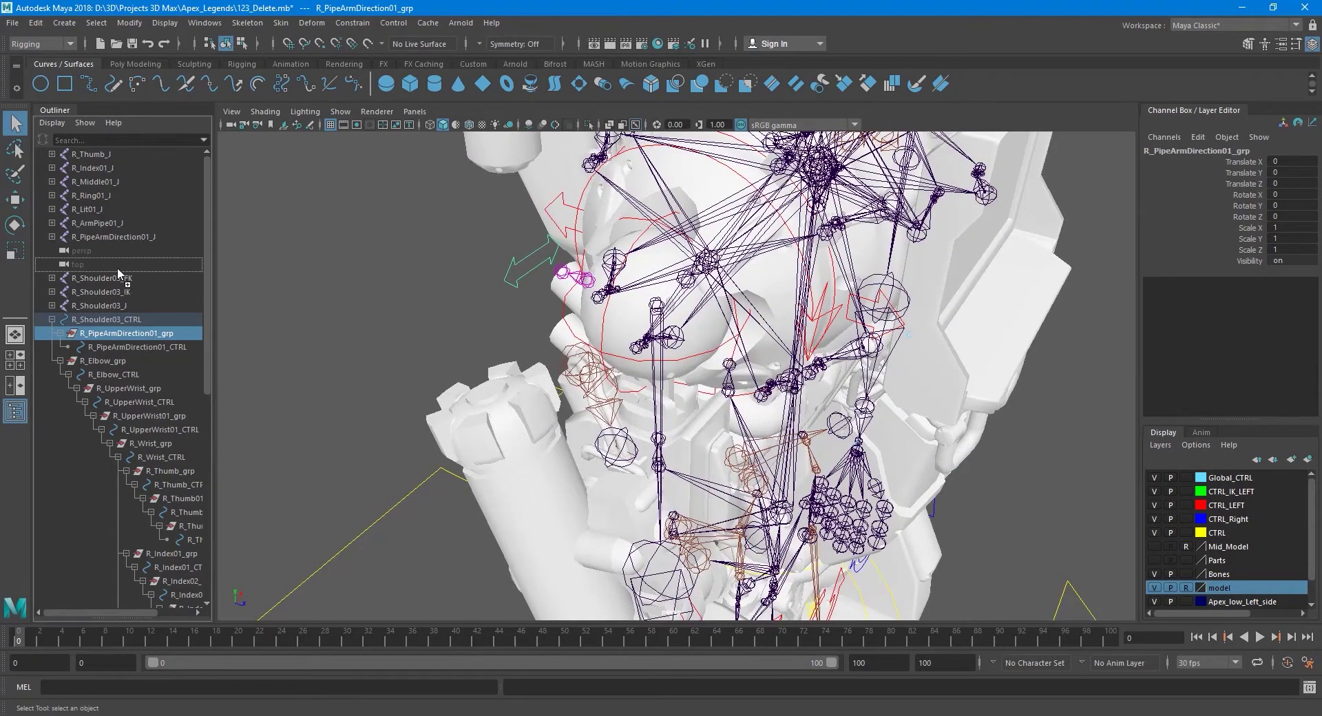
{"action": "mouse_move", "coordinate": [121, 333]}
{"action": "middle_mouse_down"}
{"action": "mouse_move", "coordinate": [103, 256]}
{"action": "mouse_move", "coordinate": [89, 271]}
{"action": "middle_mouse_up"}
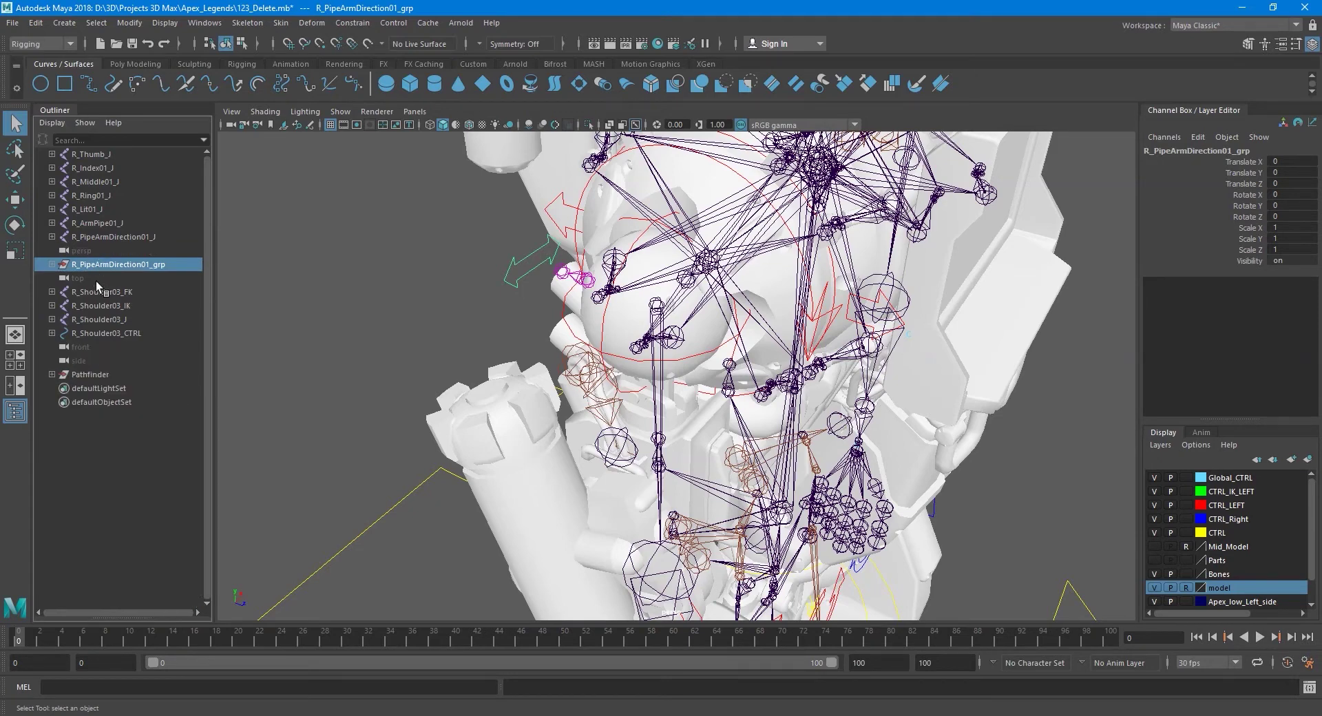
{"action": "middle_click_drag", "start_coordinate": [133, 280], "coordinate": [84, 349]}
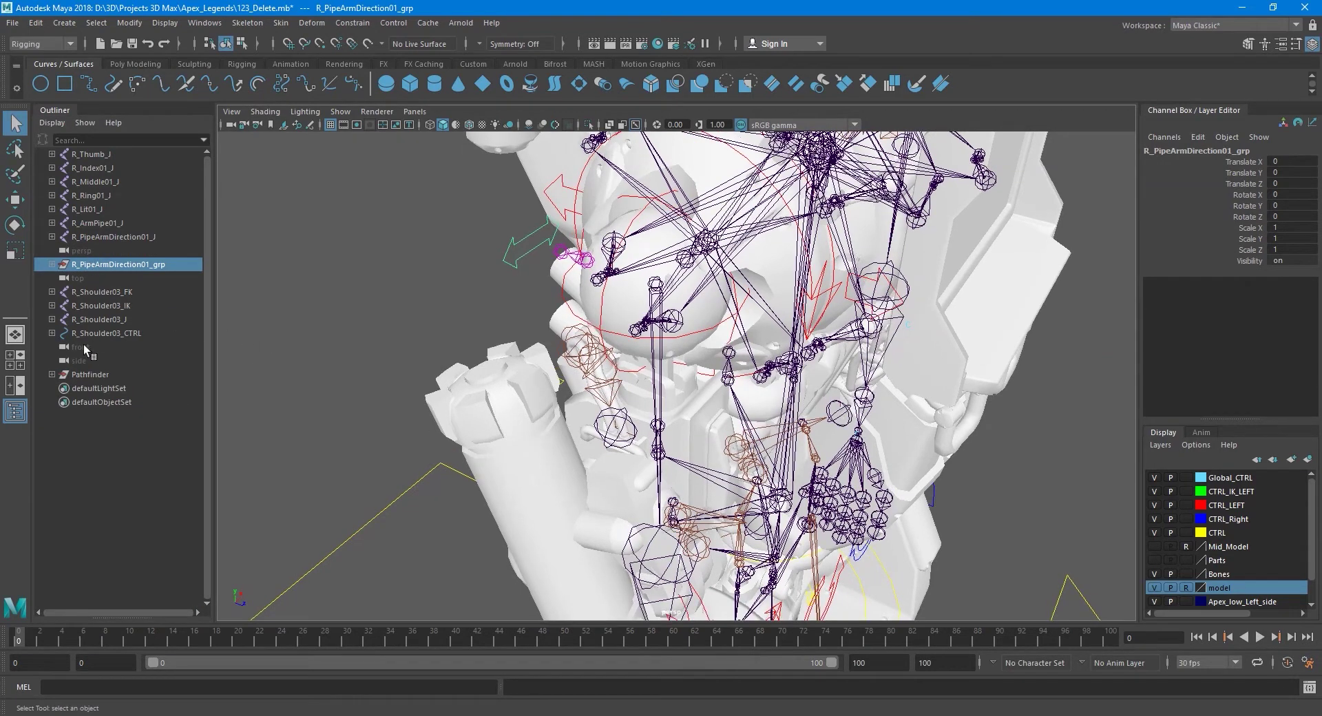
- Unparent R_Thumb_grp, R_Index01_grp, R_Middle01_grp, R_Ring01_grp and R_Lit01_grp to world
{"action": "left_click", "coordinate": [52, 333]}
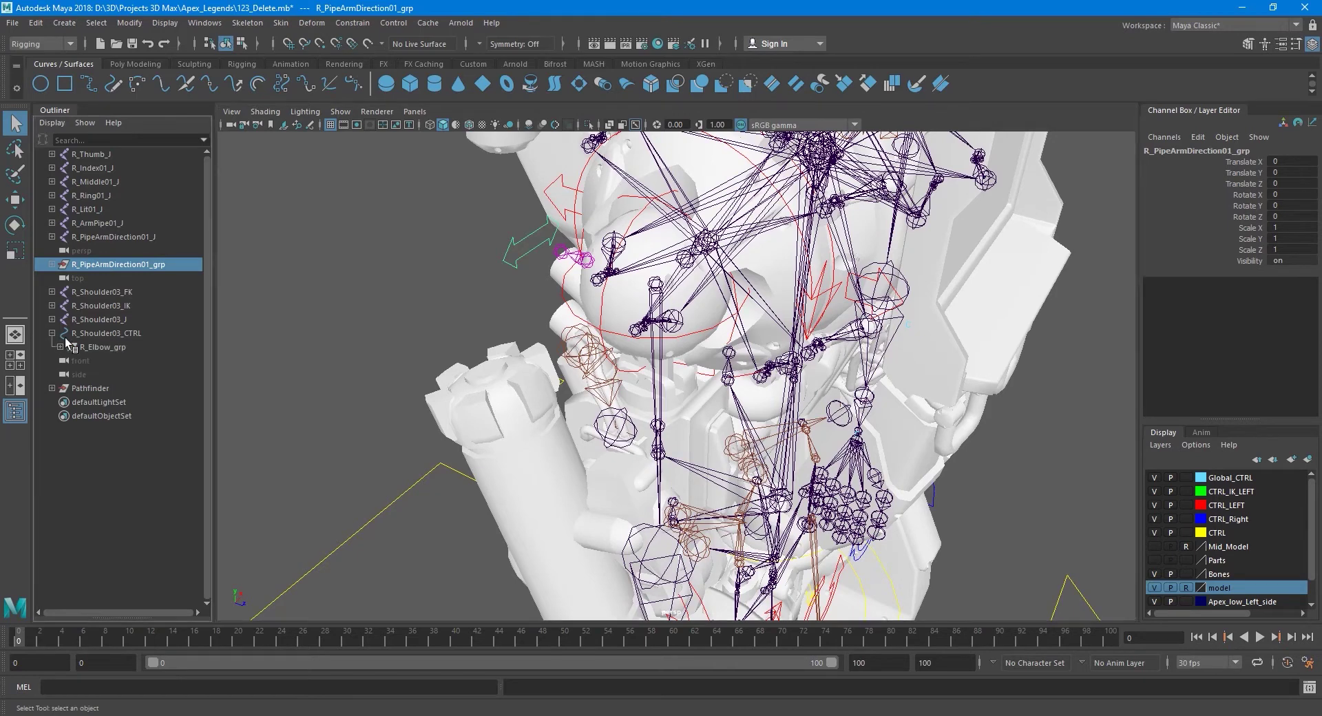
{"action": "left_click", "coordinate": [61, 348], "text": "shift"}
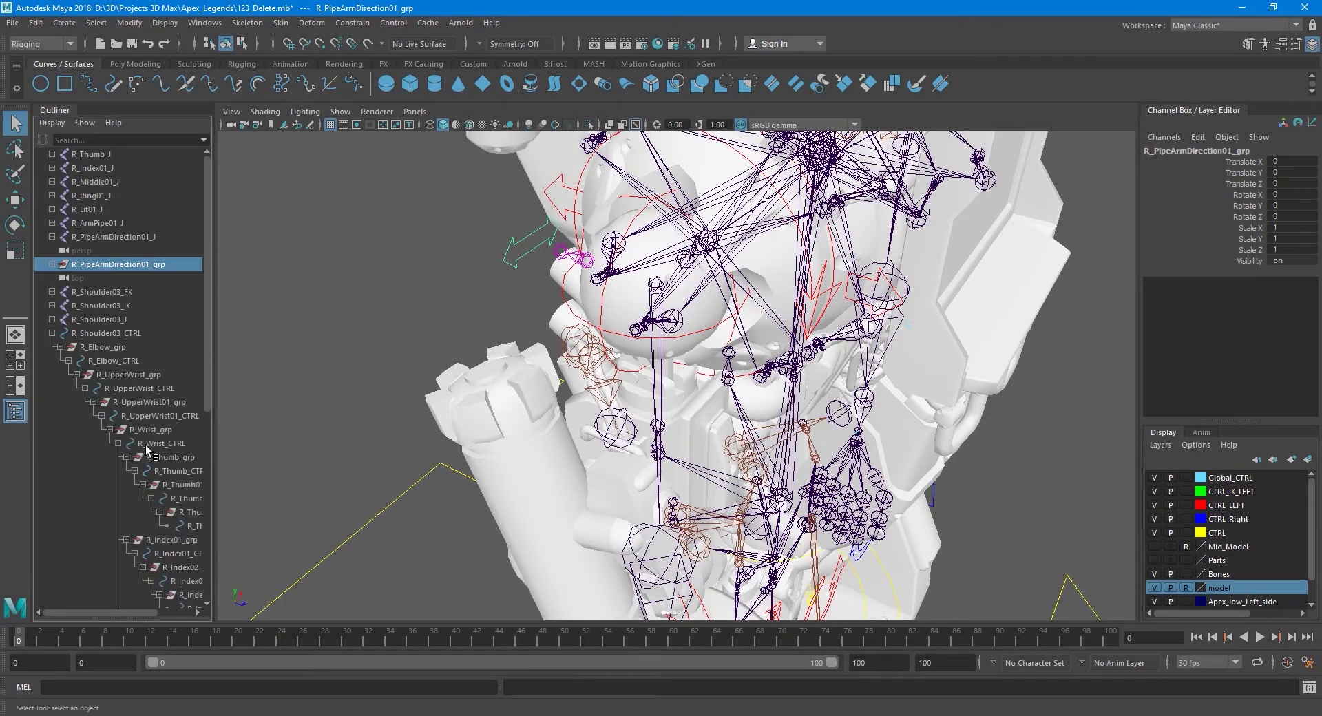
{"action": "mouse_move", "coordinate": [146, 445]}
{"action": "middle_mouse_down"}
{"action": "mouse_move", "coordinate": [117, 444]}
{"action": "mouse_move", "coordinate": [138, 457]}
{"action": "middle_mouse_up"}
{"action": "left_click", "coordinate": [128, 457]}
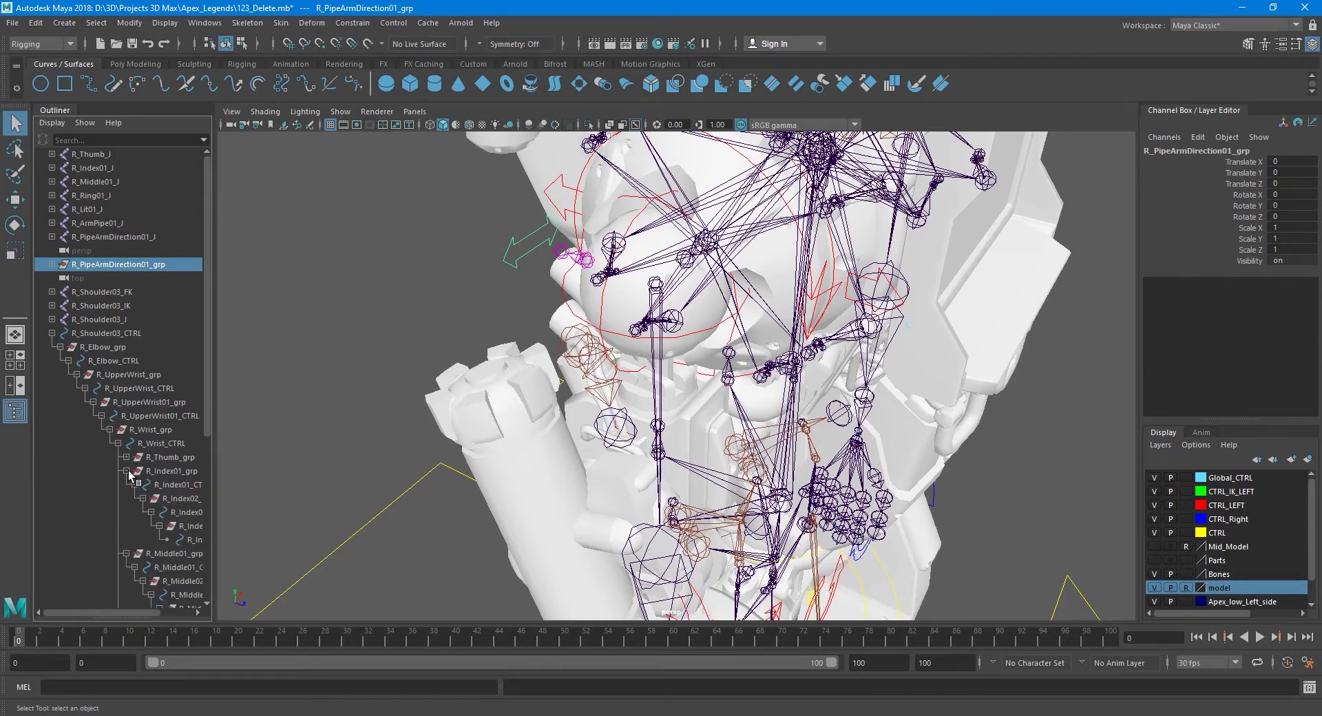
{"action": "left_click", "coordinate": [127, 470]}
{"action": "left_click", "coordinate": [125, 484]}
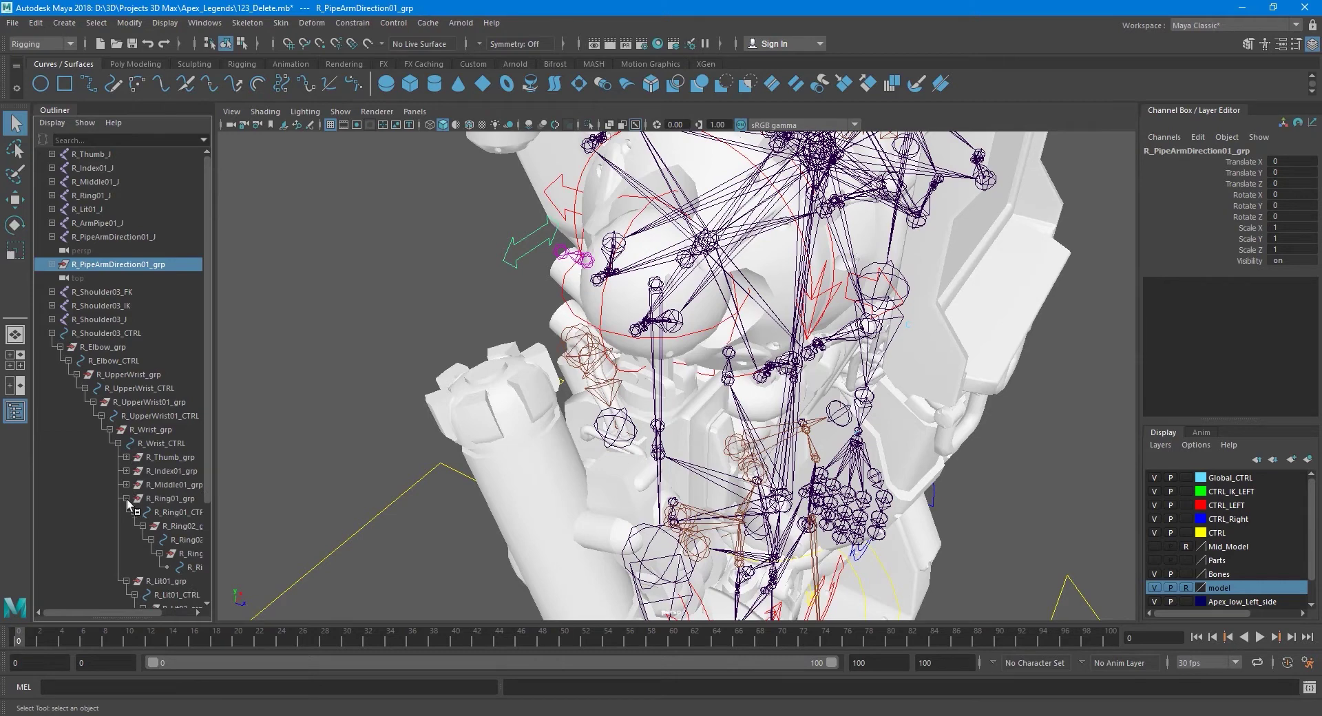
{"action": "left_click", "coordinate": [127, 499]}
{"action": "left_click", "coordinate": [126, 512]}
{"action": "left_click", "coordinate": [159, 457]}
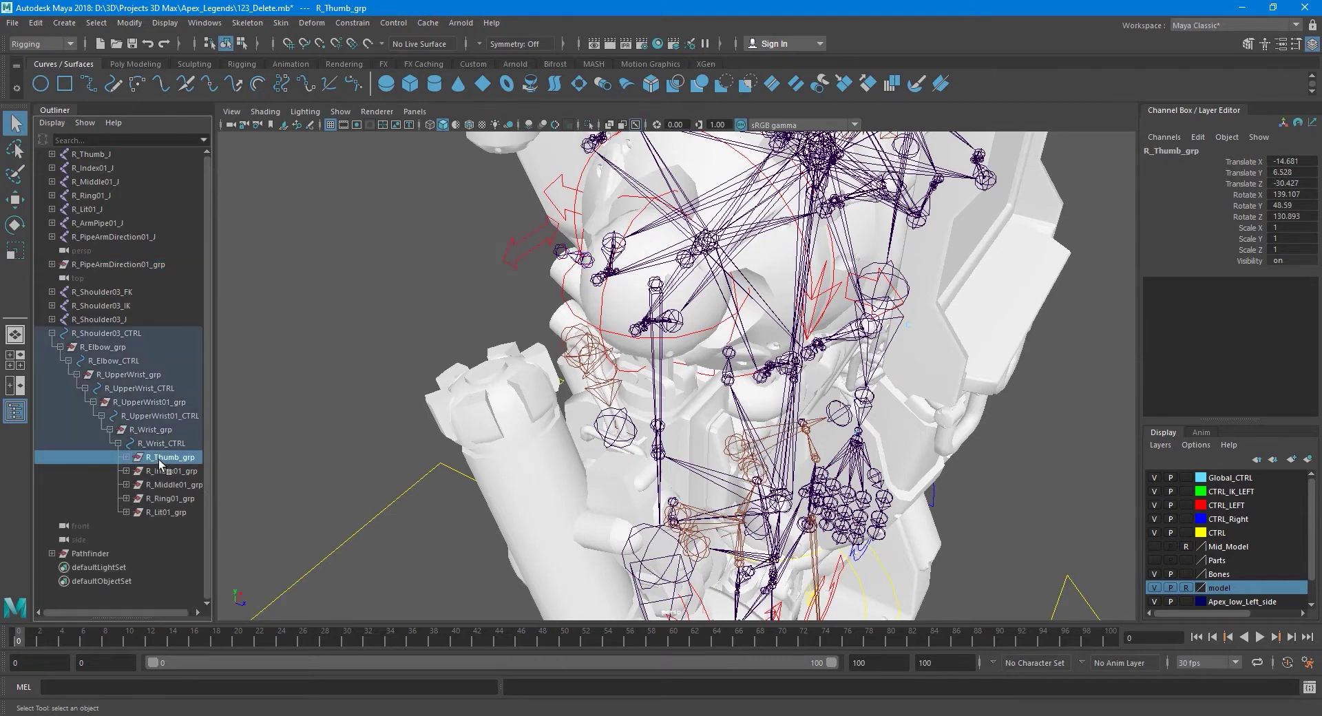
{"action": "left_click", "coordinate": [162, 514], "text": "shift"}
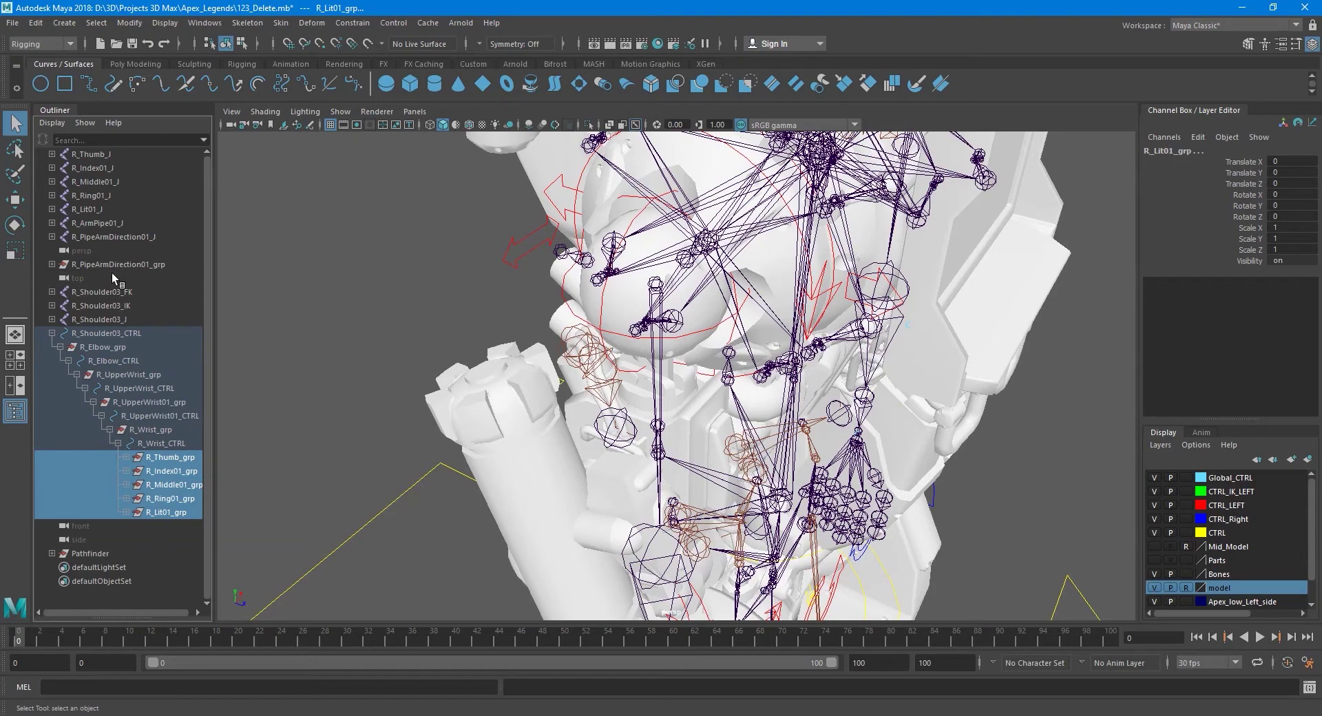
{"action": "middle_click_drag", "start_coordinate": [111, 273], "coordinate": [111, 272]}
{"action": "left_click_drag", "start_coordinate": [386, 385], "coordinate": [432, 405], "text": "alt"}
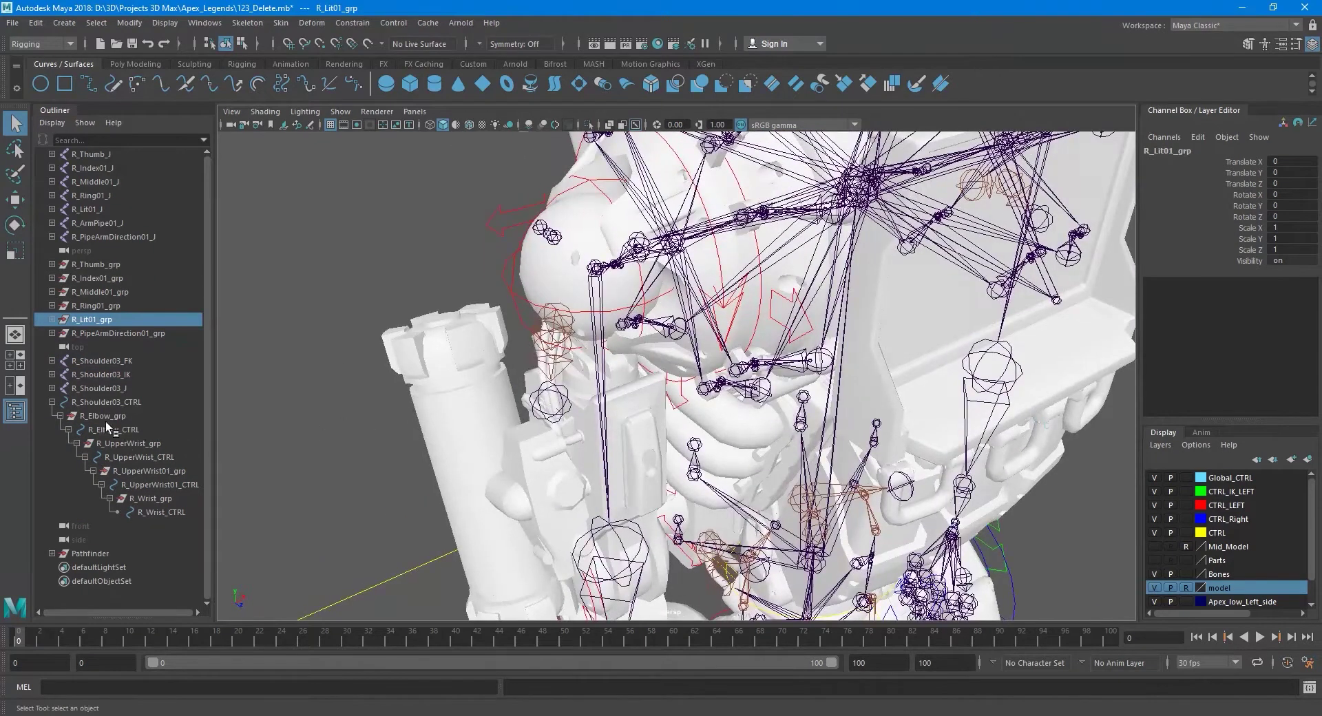
- Inspect the Pathfinder hierarchy's CTRLS and DO_NOT_TOUCH groups and the R_Shoulder02_J joint
{"action": "left_click", "coordinate": [97, 403]}
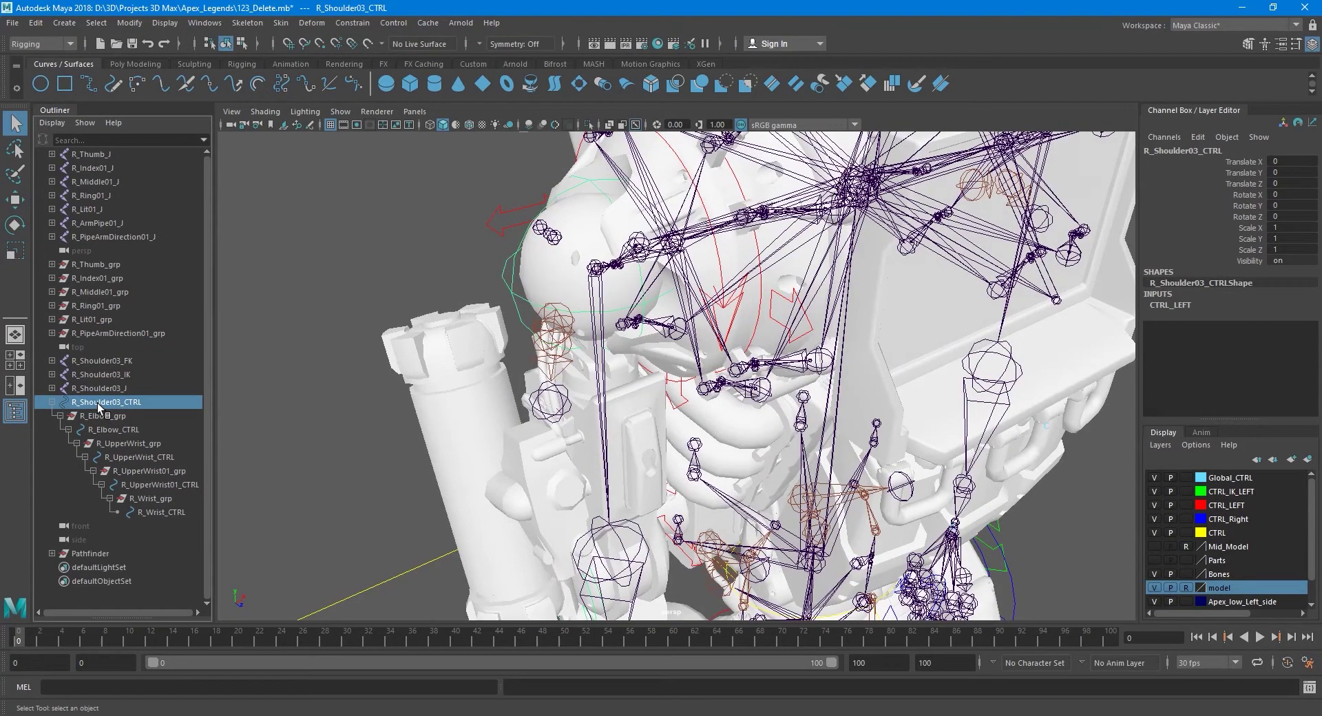
{"action": "left_click", "coordinate": [51, 553]}
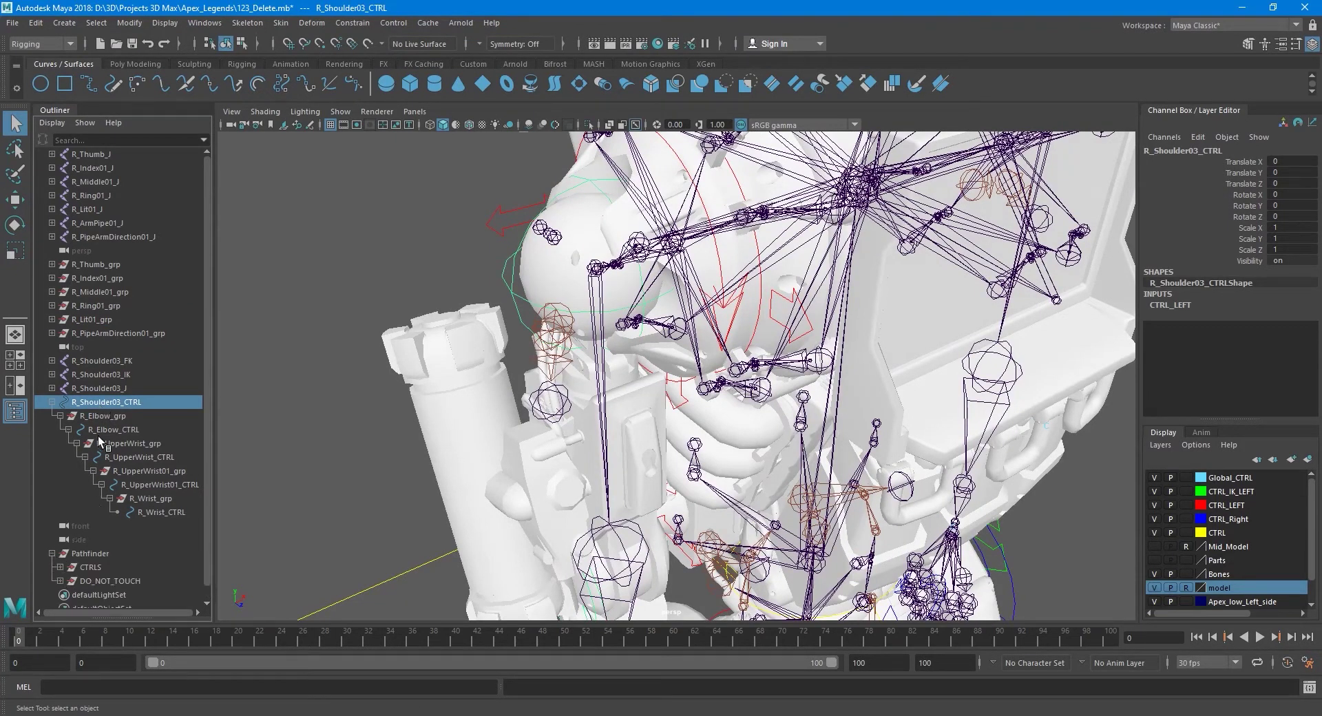
{"action": "scroll", "coordinate": [90, 496], "scroll_direction": "down", "scroll_amount": 1}
{"action": "left_click", "coordinate": [60, 553]}
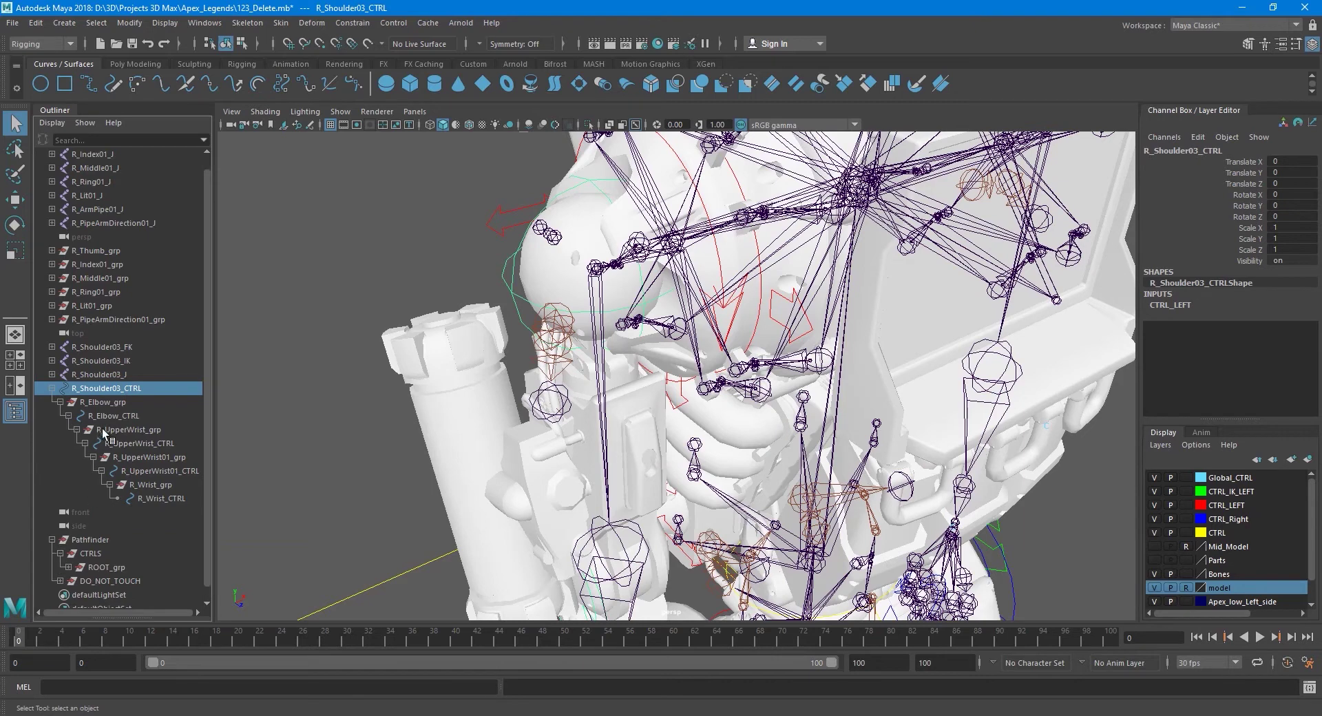
{"action": "scroll", "coordinate": [93, 559], "scroll_direction": "down", "scroll_amount": 1}
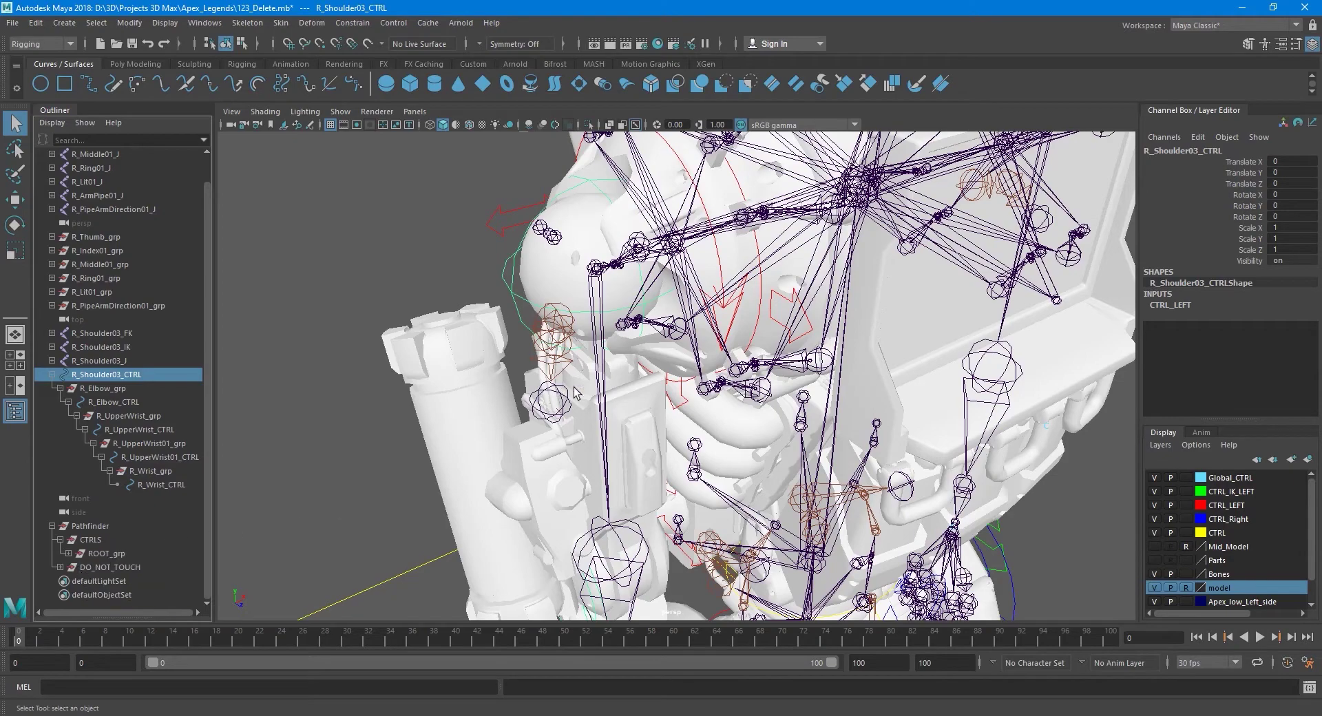
{"action": "left_click_drag", "start_coordinate": [606, 389], "coordinate": [688, 406], "text": "alt"}
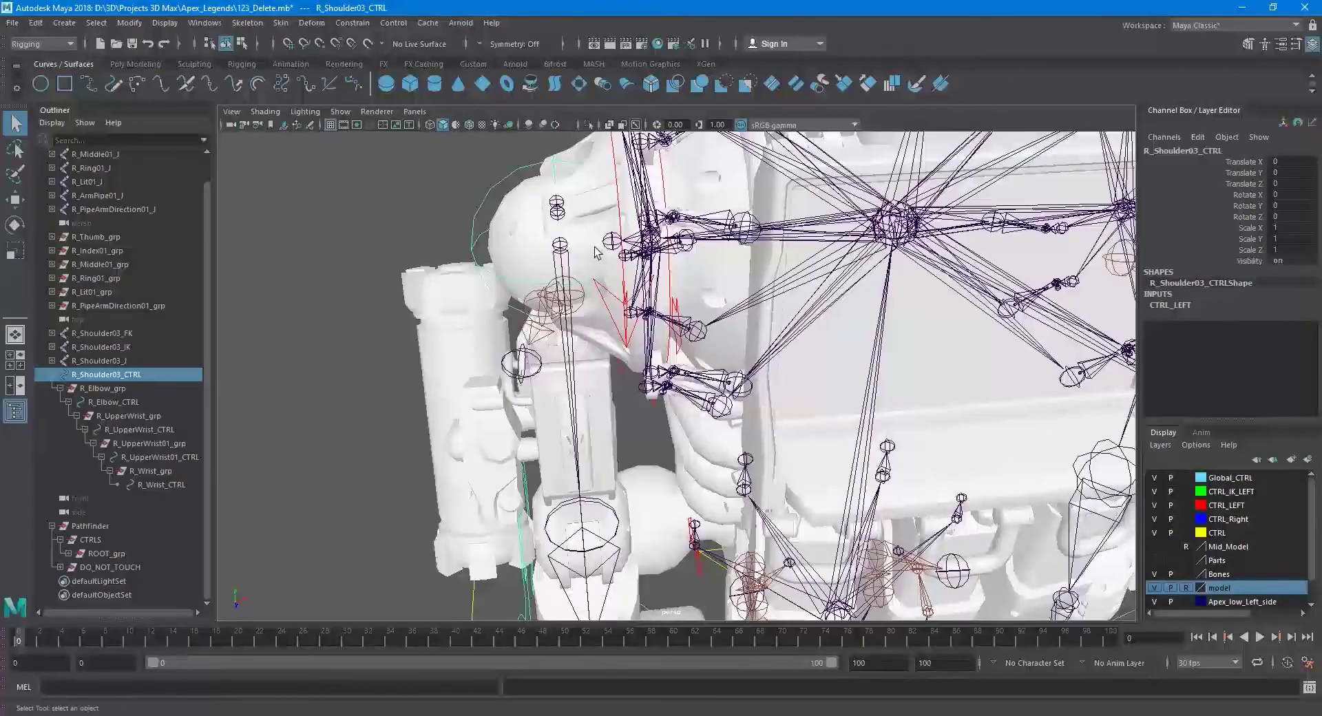
{"action": "left_click", "coordinate": [605, 243]}
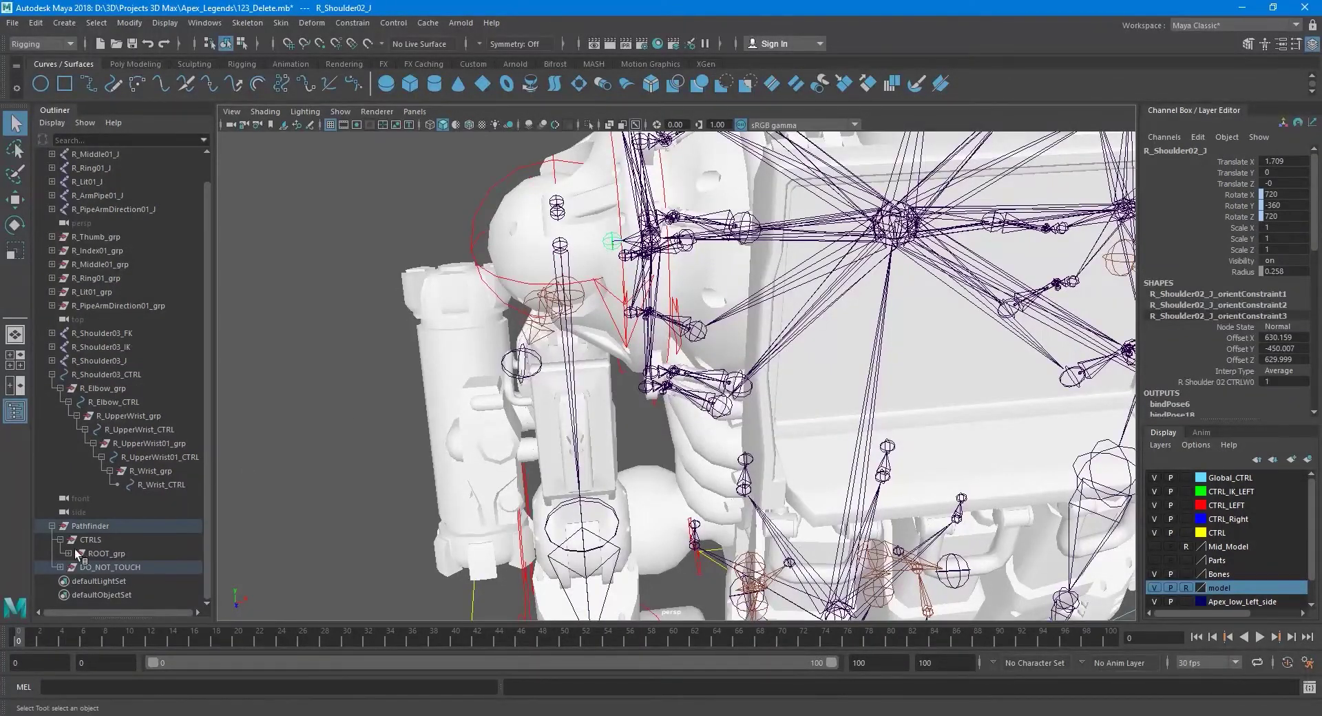
{"action": "left_click", "coordinate": [60, 566]}
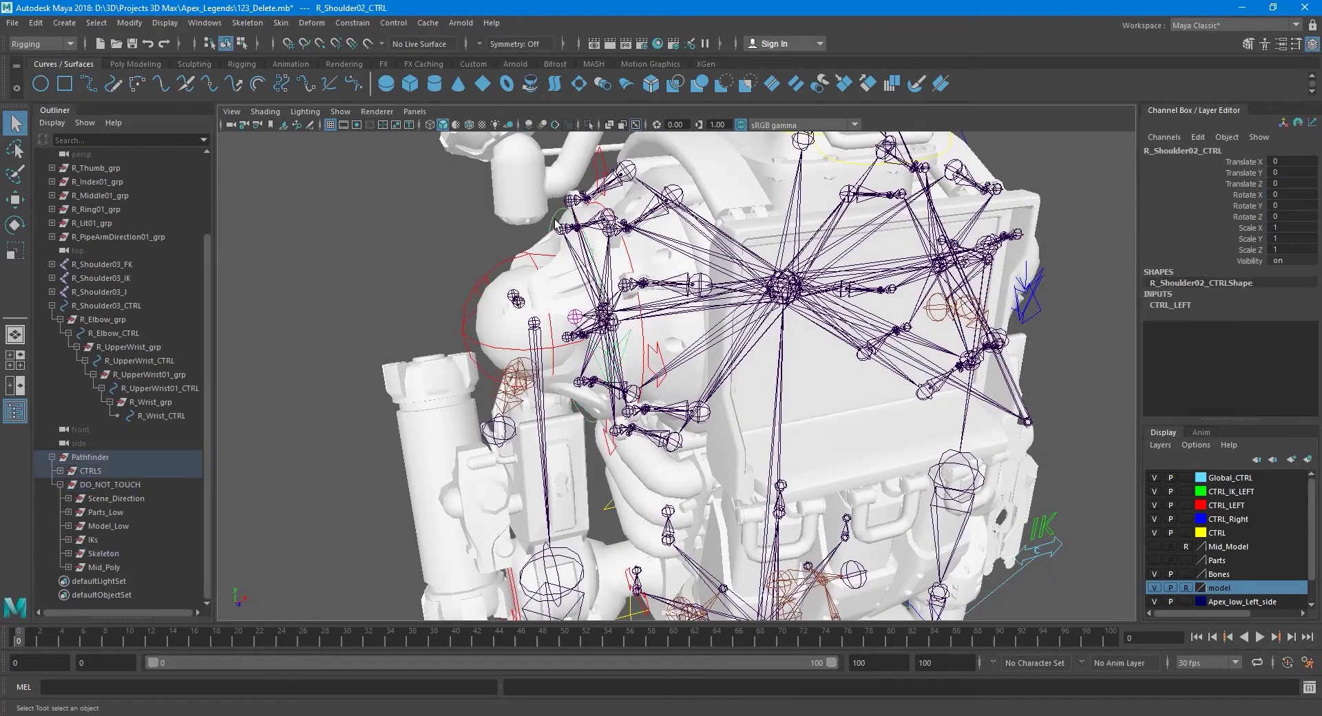
{"action": "left_click", "coordinate": [60, 485]}
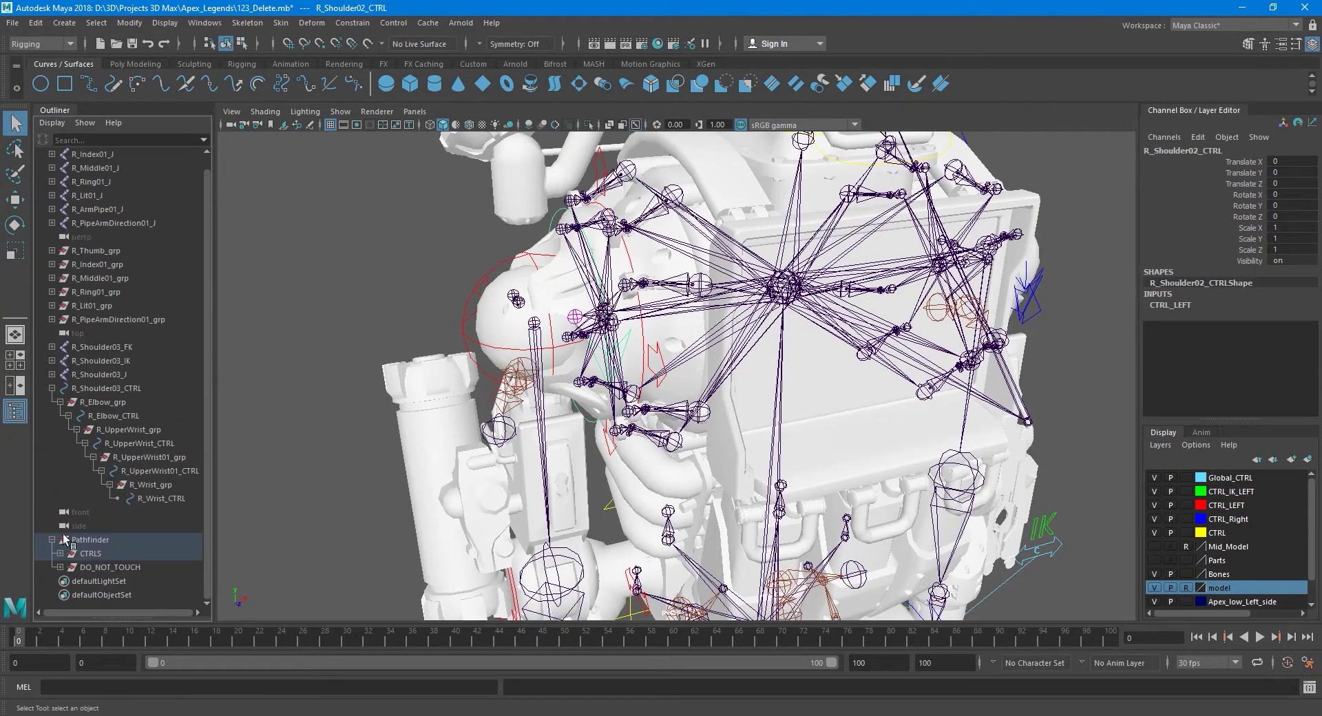
- Expand CTRLS down through ROOT_CTRL, Skeleton_CTRL and Hip_CTRL to Spine02_CTRL
{"action": "left_click", "coordinate": [60, 554]}
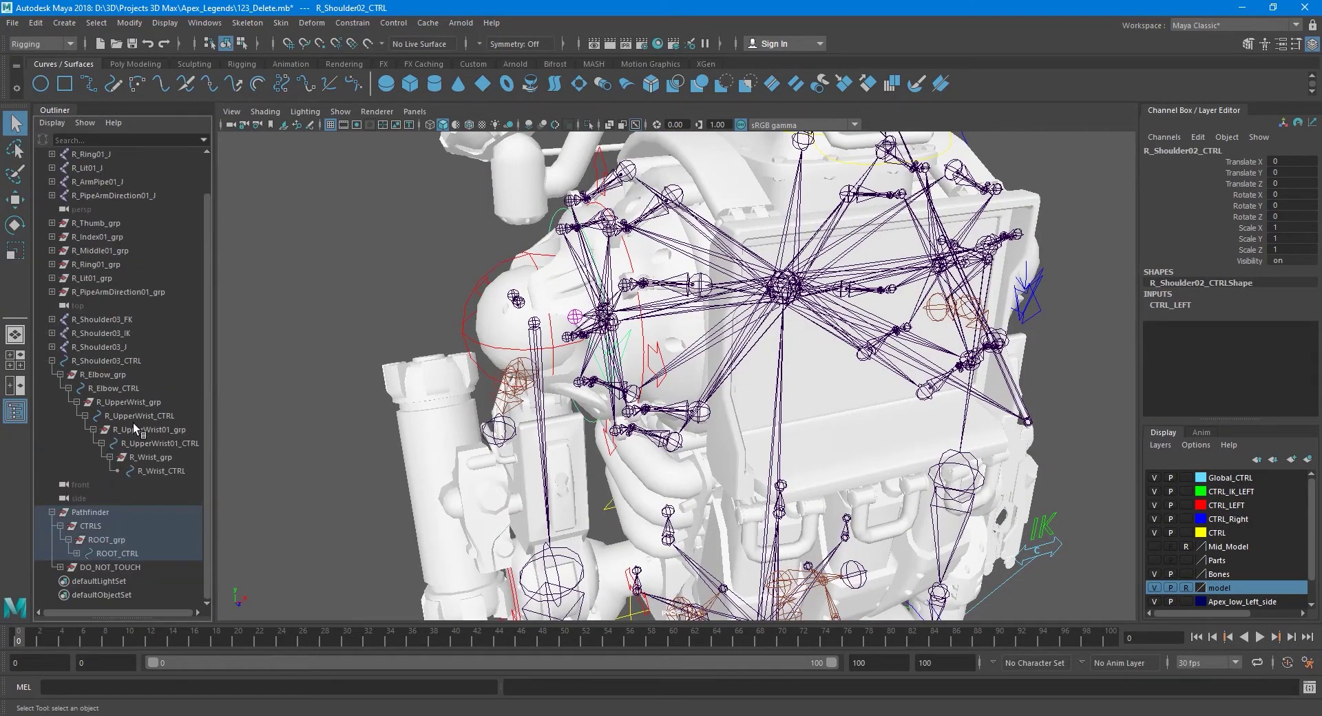
{"action": "left_click", "coordinate": [77, 554]}
{"action": "left_click", "coordinate": [85, 540]}
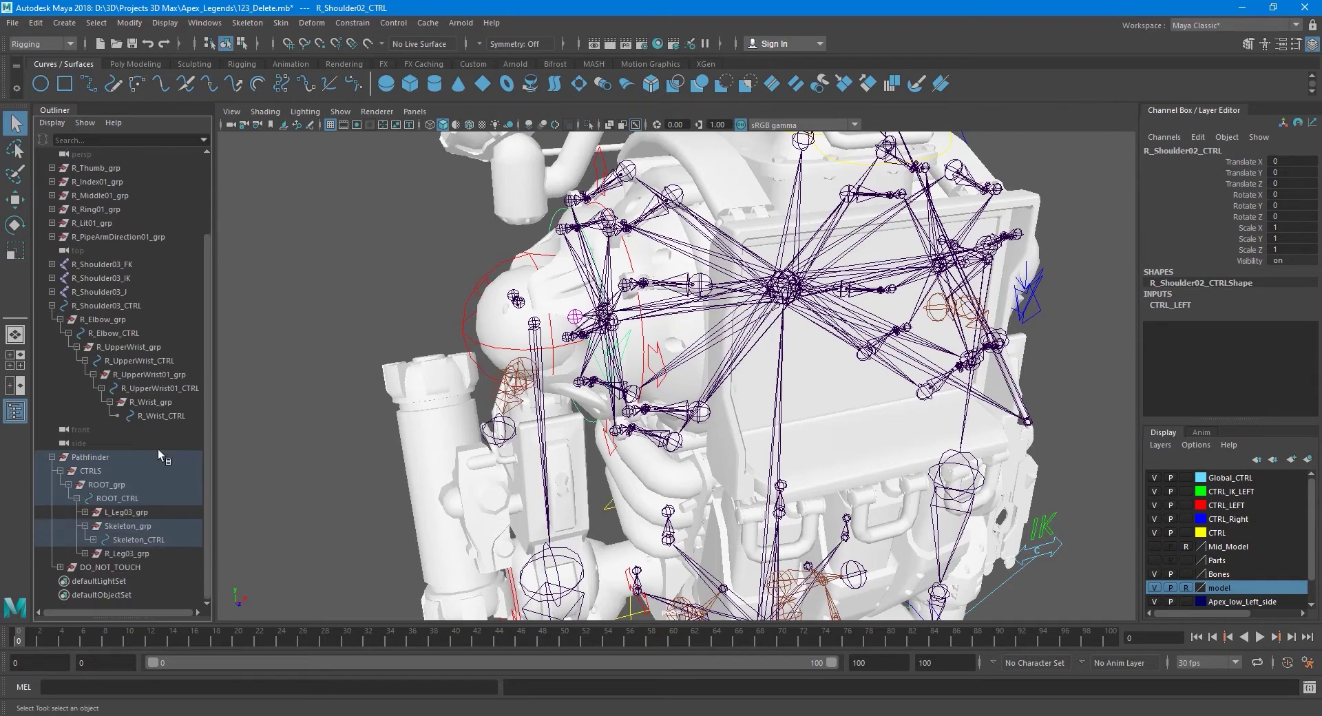
{"action": "left_click", "coordinate": [93, 540]}
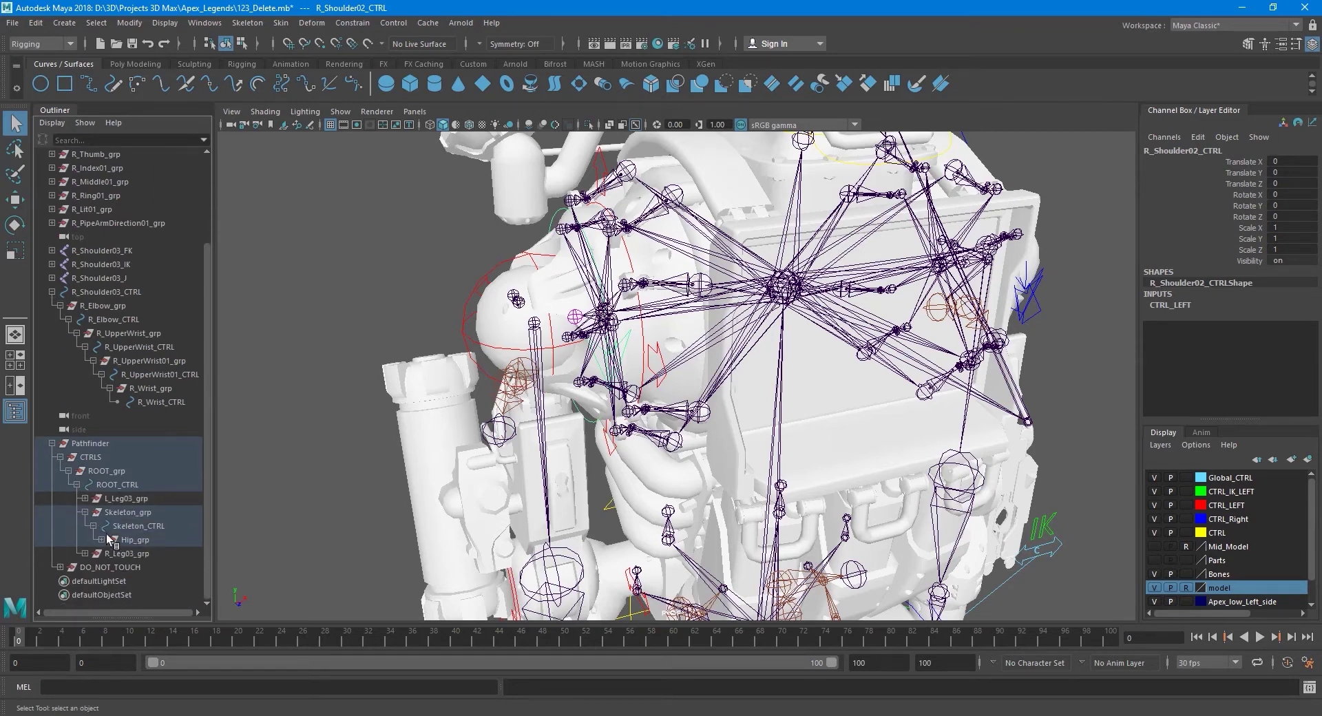
{"action": "left_click", "coordinate": [101, 539]}
{"action": "left_click", "coordinate": [109, 554]}
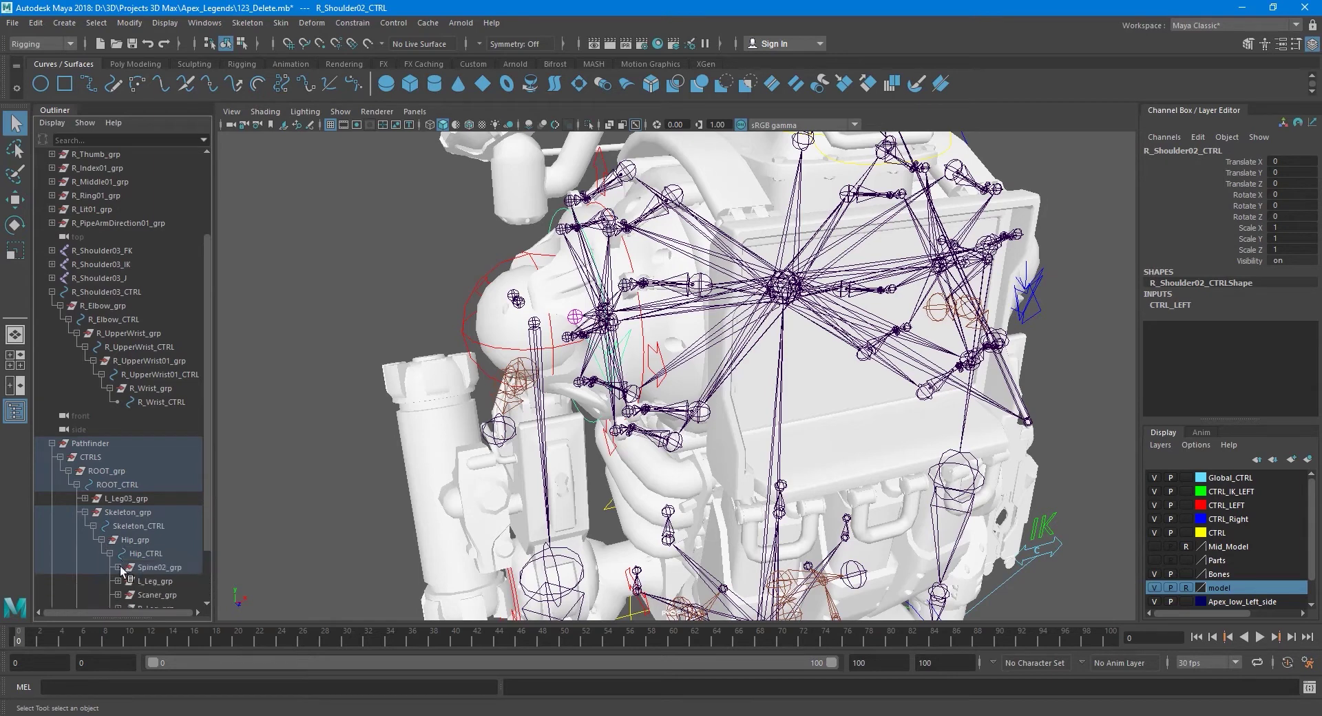
{"action": "left_click", "coordinate": [118, 568]}
{"action": "left_click", "coordinate": [126, 498]}
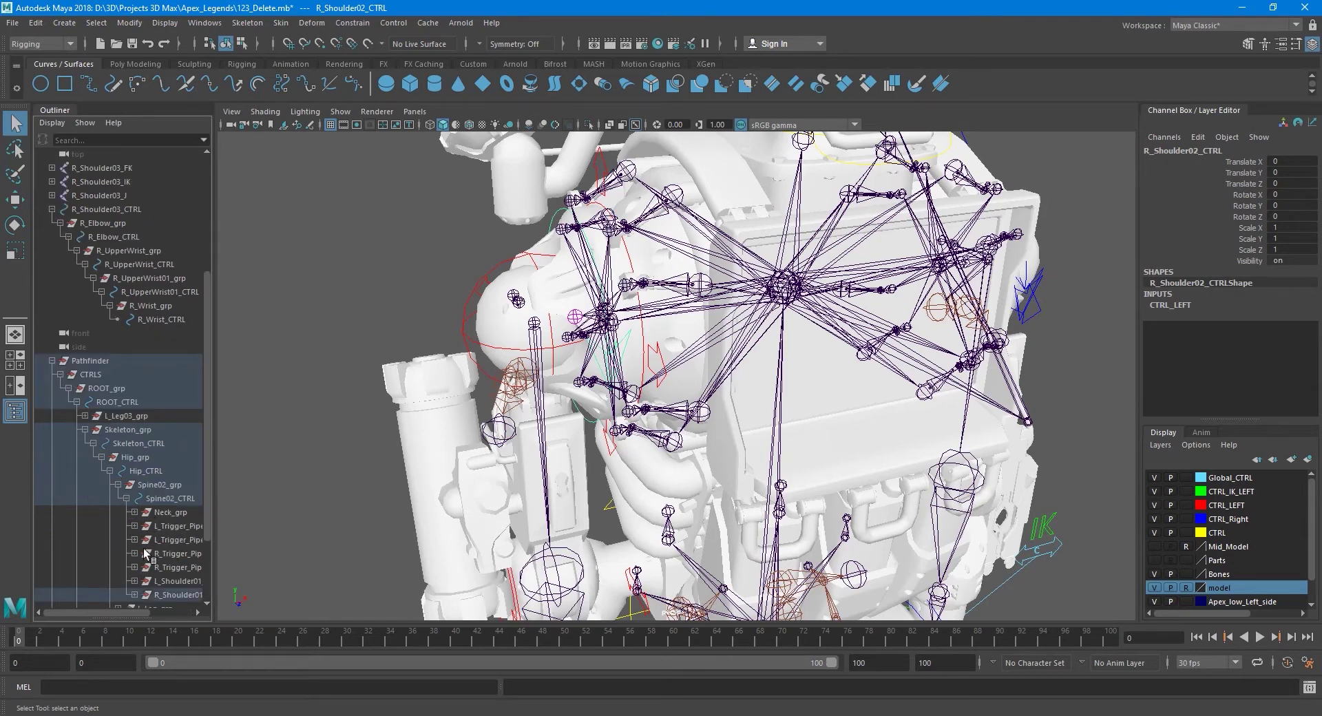
- Expand the right shoulder chain through R_Shoulder02_CTRL and select R_Shoulder03_grp
{"action": "scroll", "coordinate": [146, 553], "scroll_direction": "down", "scroll_amount": 3}
{"action": "left_click", "coordinate": [135, 498]}
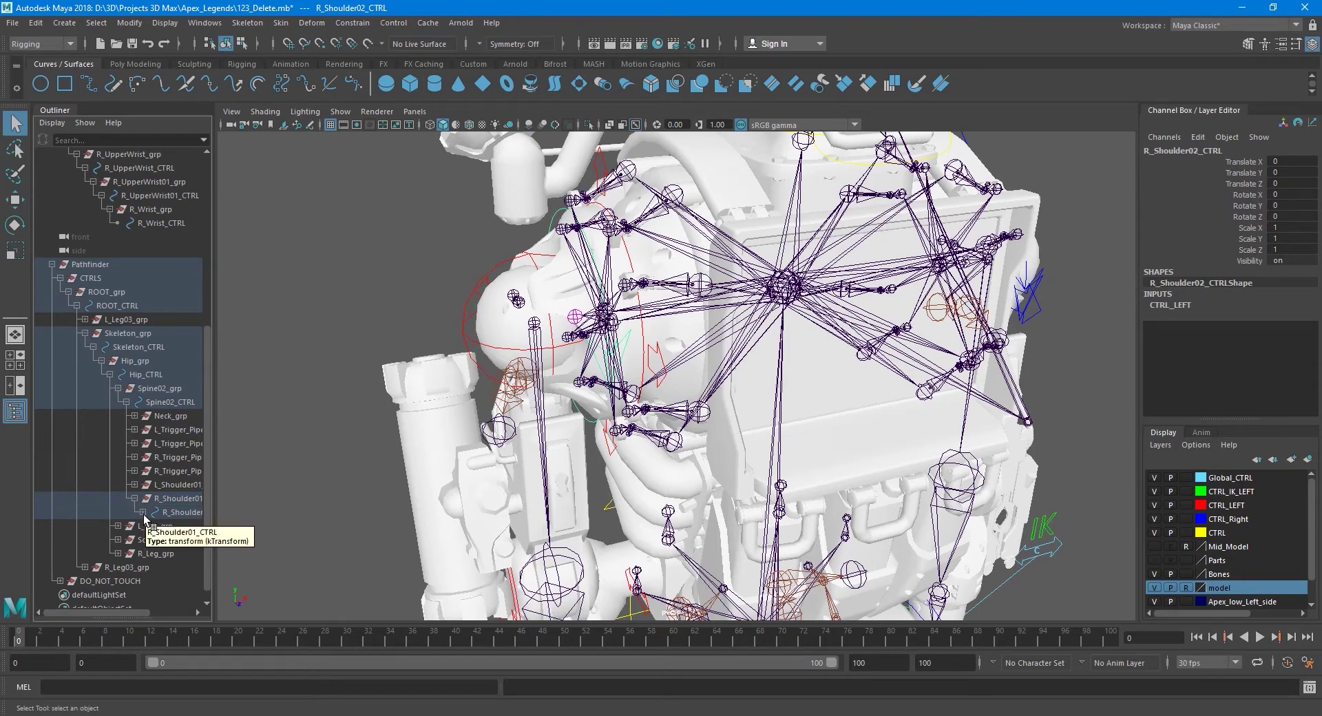
{"action": "left_click", "coordinate": [144, 513]}
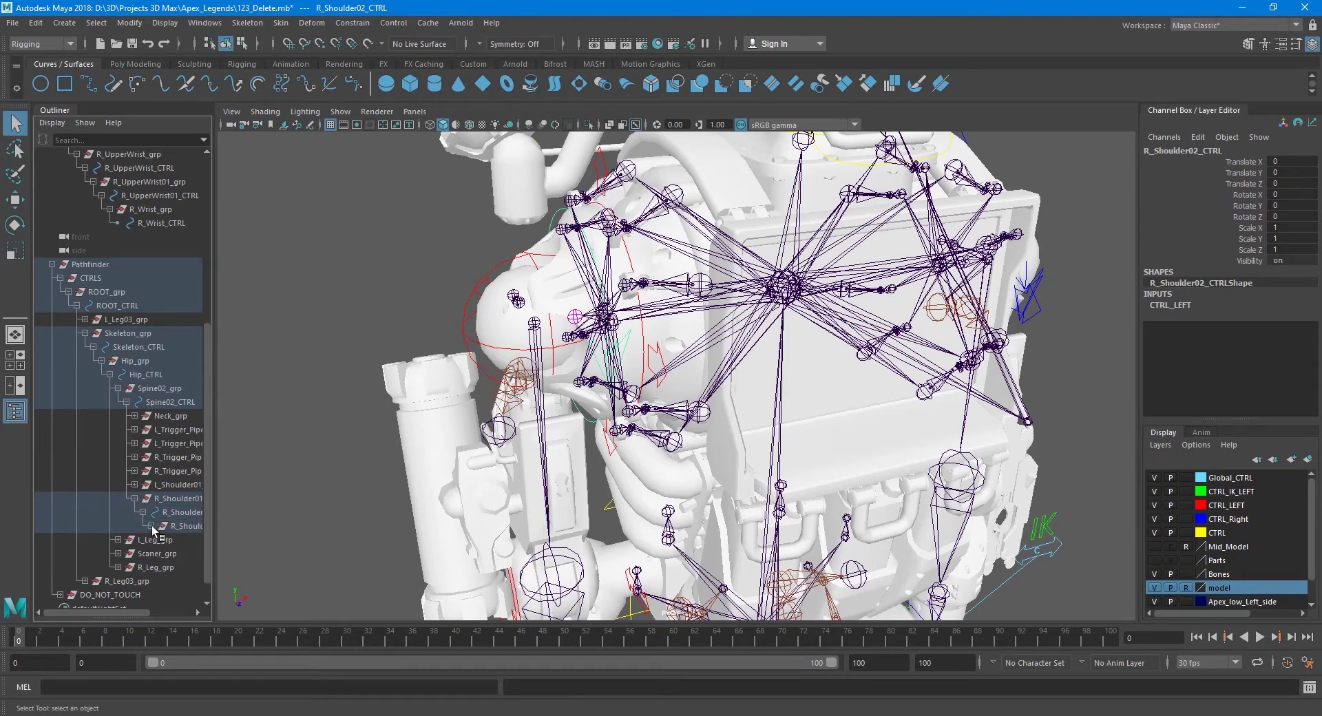
{"action": "left_click", "coordinate": [151, 526]}
{"action": "left_click", "coordinate": [159, 541]}
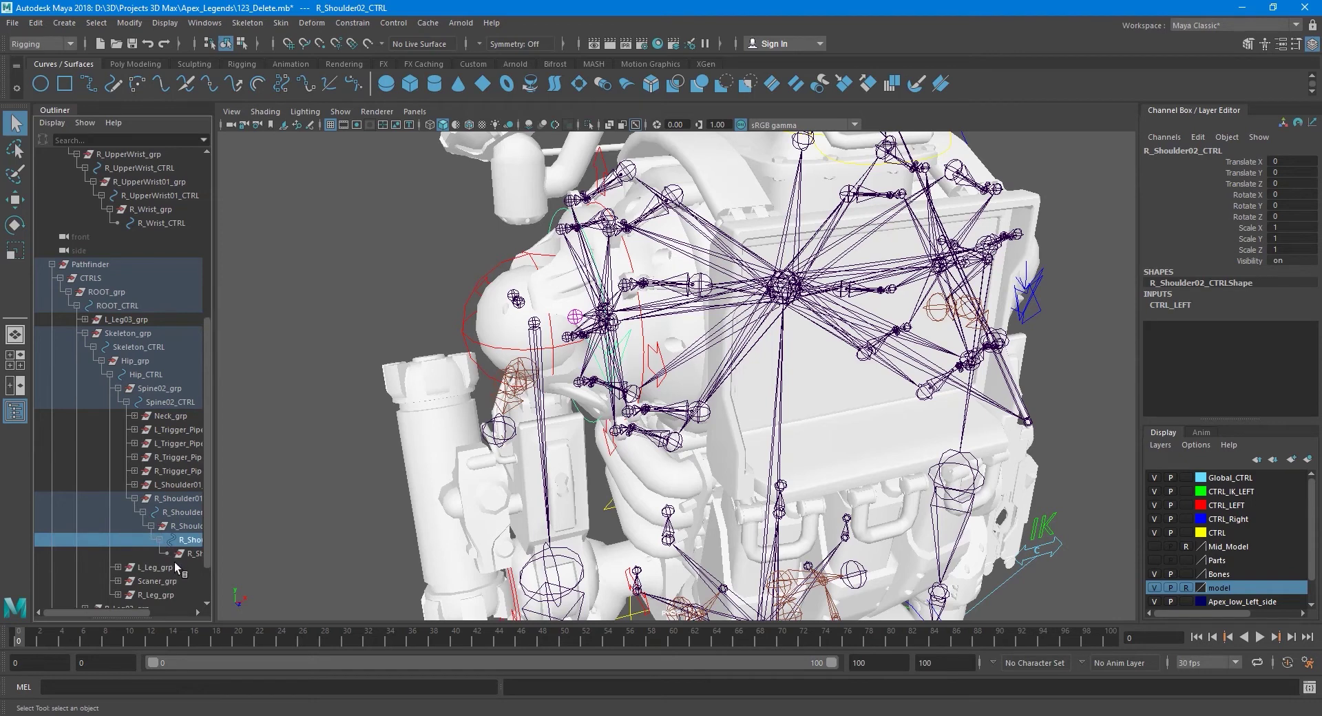
{"action": "left_click", "coordinate": [192, 555]}
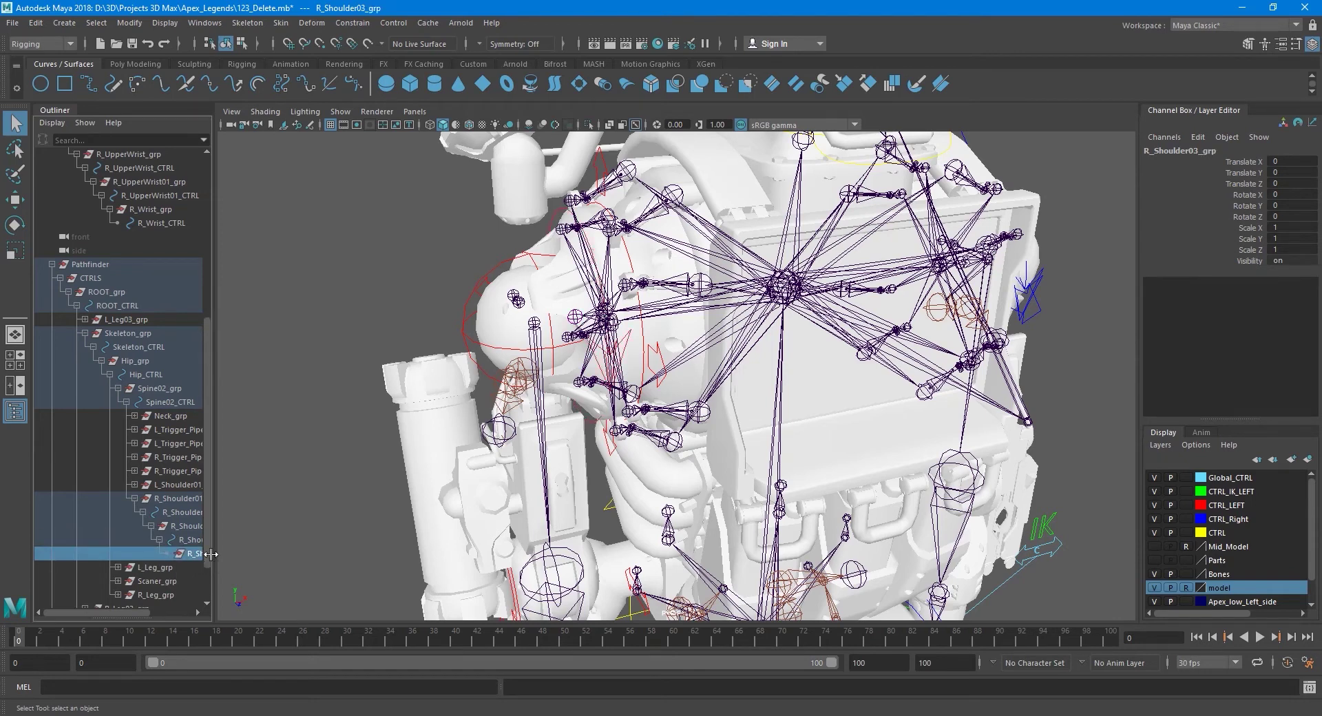
- Widen the Outliner and unparent R_Shoulder03_grp to world level
{"action": "left_click_drag", "start_coordinate": [211, 554], "coordinate": [269, 553]}
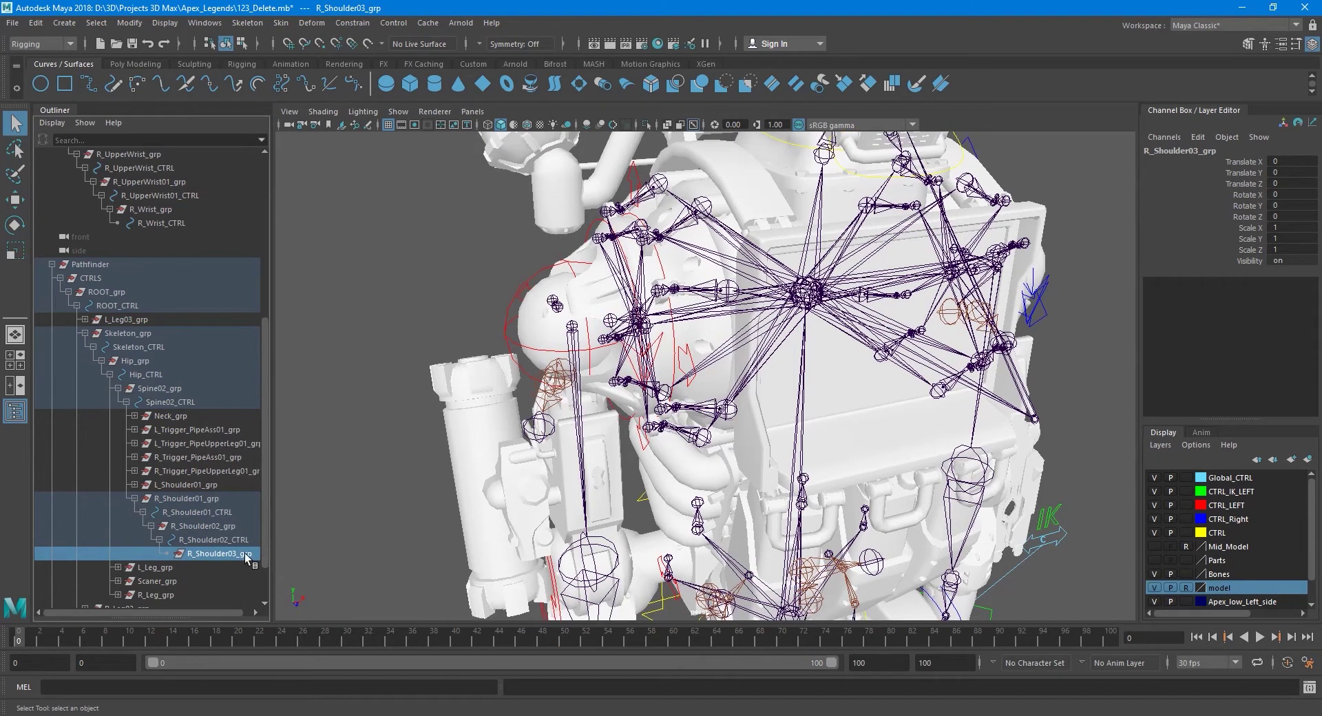
{"action": "scroll", "coordinate": [176, 285], "scroll_direction": "up", "scroll_amount": 3}
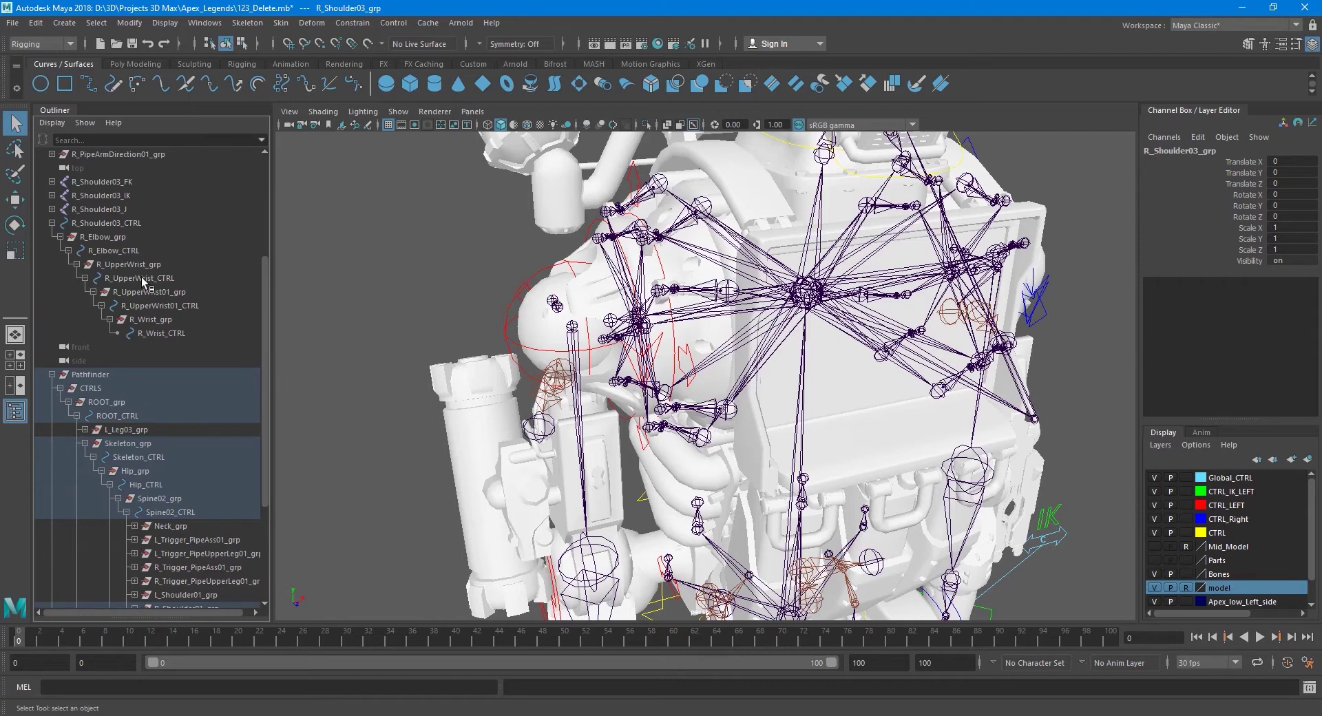
{"action": "scroll", "coordinate": [158, 372], "scroll_direction": "down", "scroll_amount": 4}
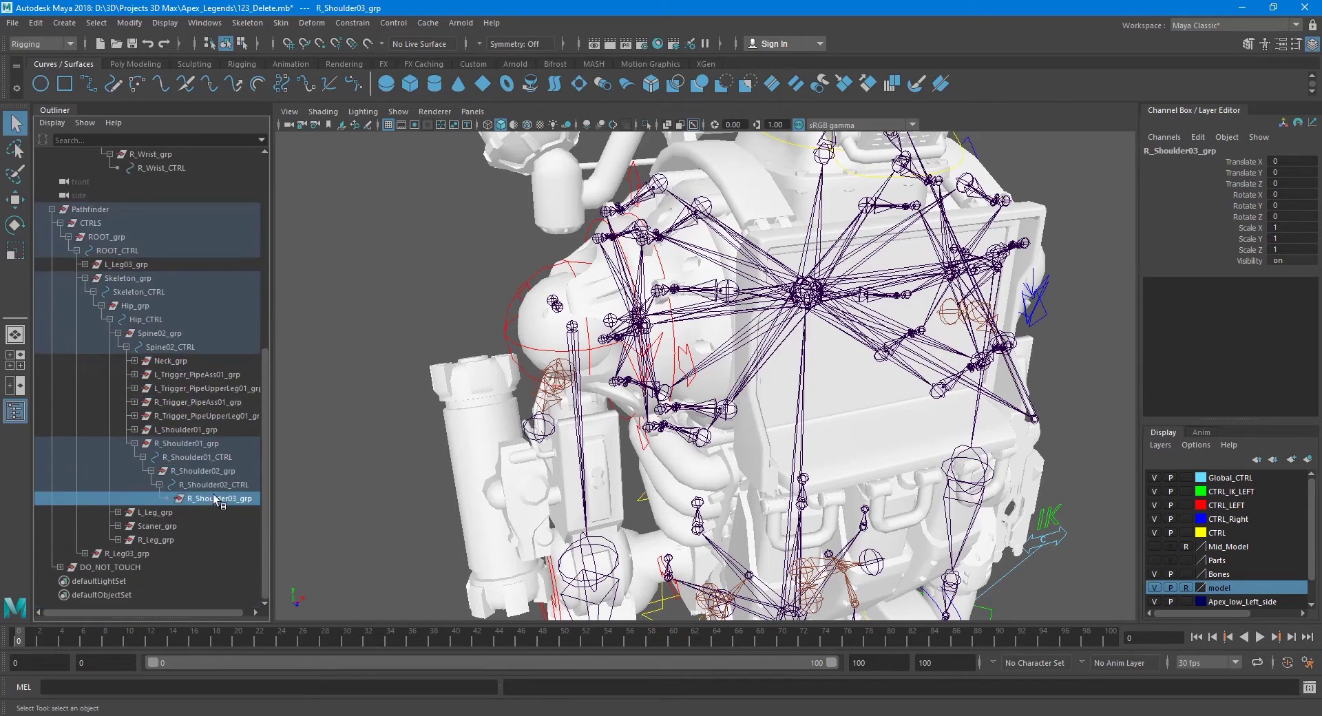
{"action": "scroll", "coordinate": [213, 494], "scroll_direction": "up", "scroll_amount": 3}
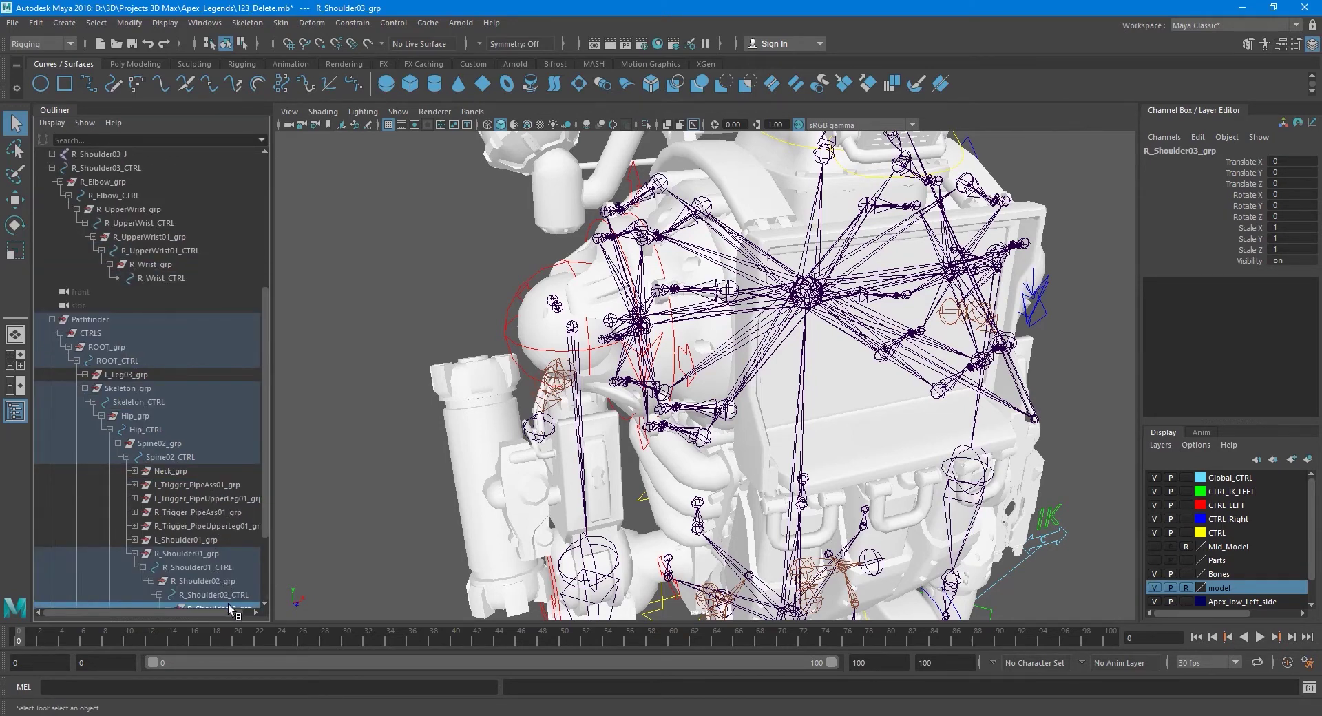
{"action": "left_click_drag", "start_coordinate": [231, 609], "coordinate": [140, 182]}
{"action": "left_click_drag", "start_coordinate": [139, 181], "coordinate": [130, 163]}
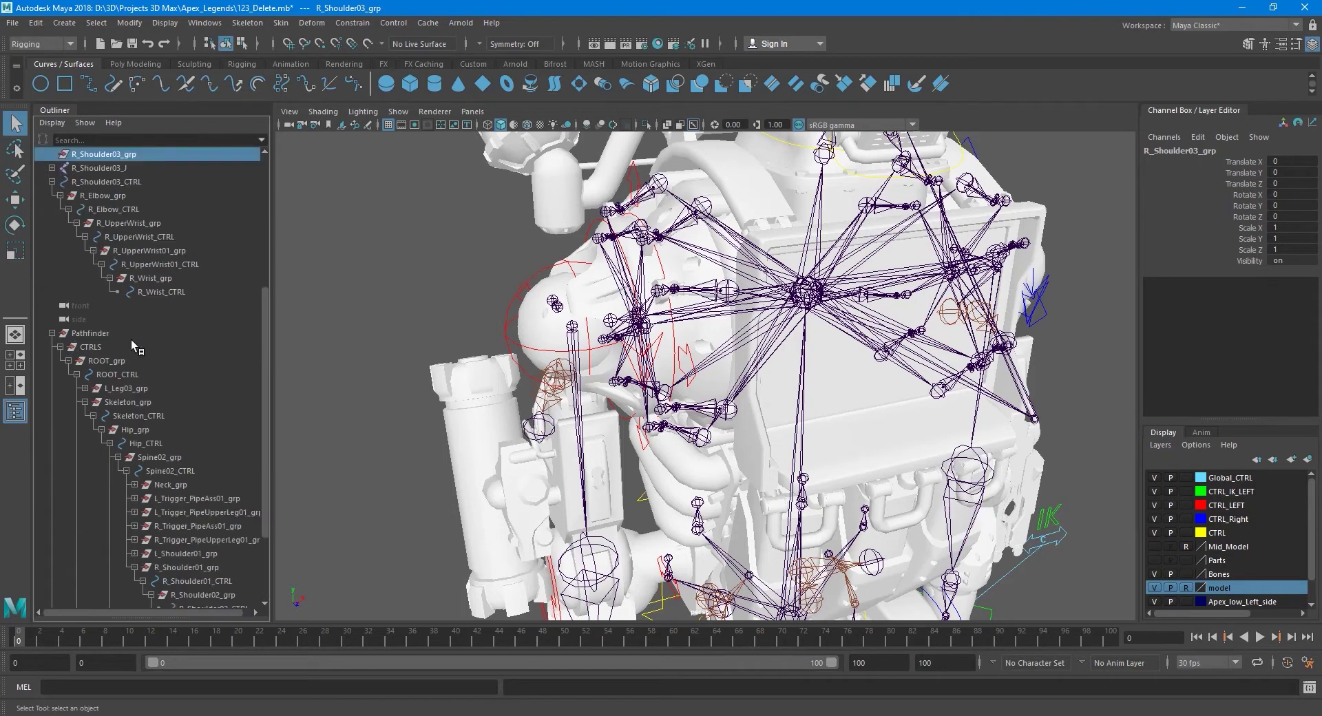
- Collapse the Pathfinder and R_Shoulder03_CTRL hierarchies and select R_Shoulder03_CTRL
{"action": "left_click", "coordinate": [52, 333]}
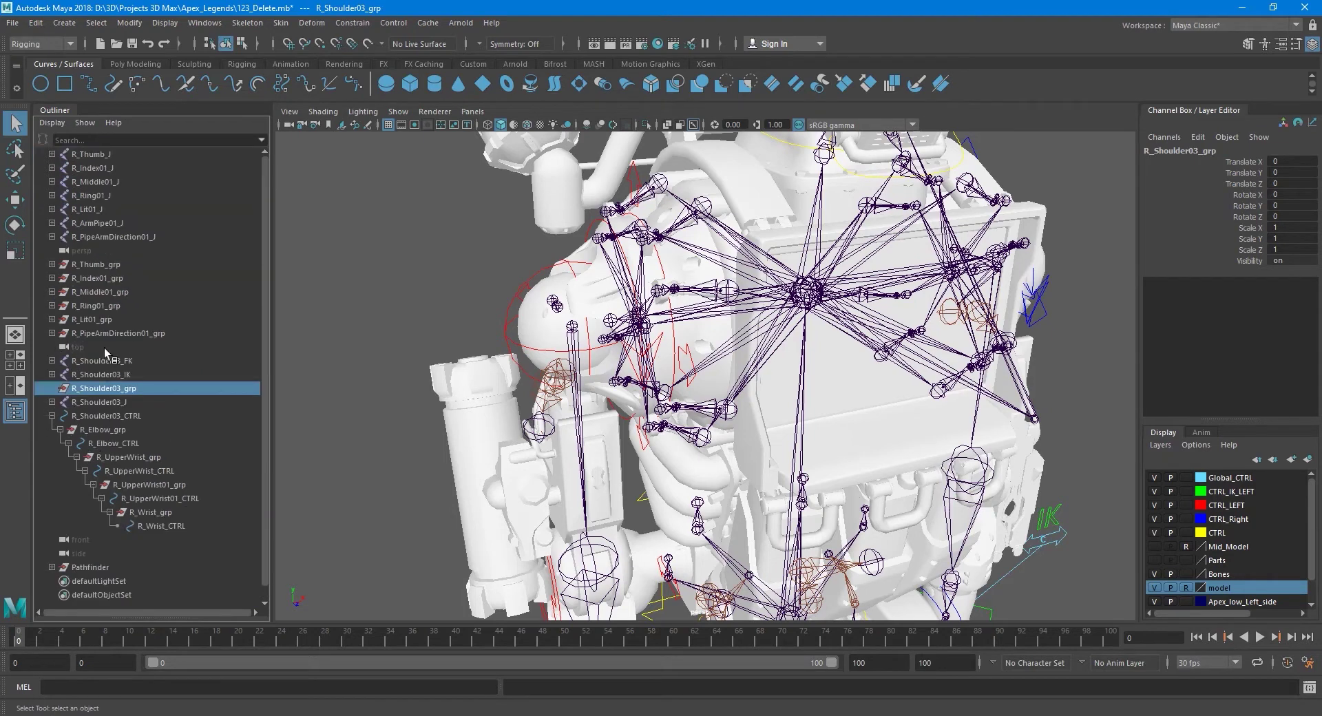
{"action": "left_click", "coordinate": [52, 417]}
{"action": "left_click", "coordinate": [103, 418]}
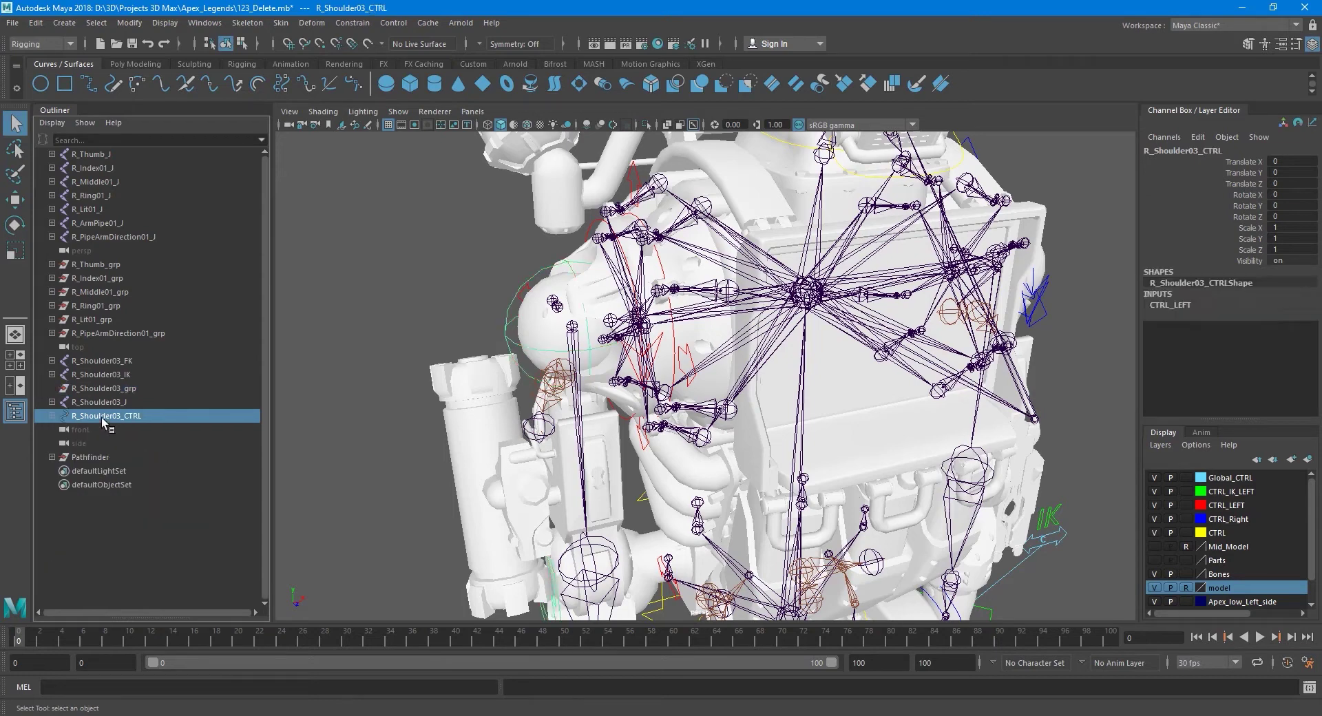
- Parent R_Shoulder03_CTRL under R_Shoulder03_grp and expand the group
{"action": "middle_click_drag", "start_coordinate": [103, 417], "coordinate": [105, 390]}
{"action": "left_click", "coordinate": [107, 390]}
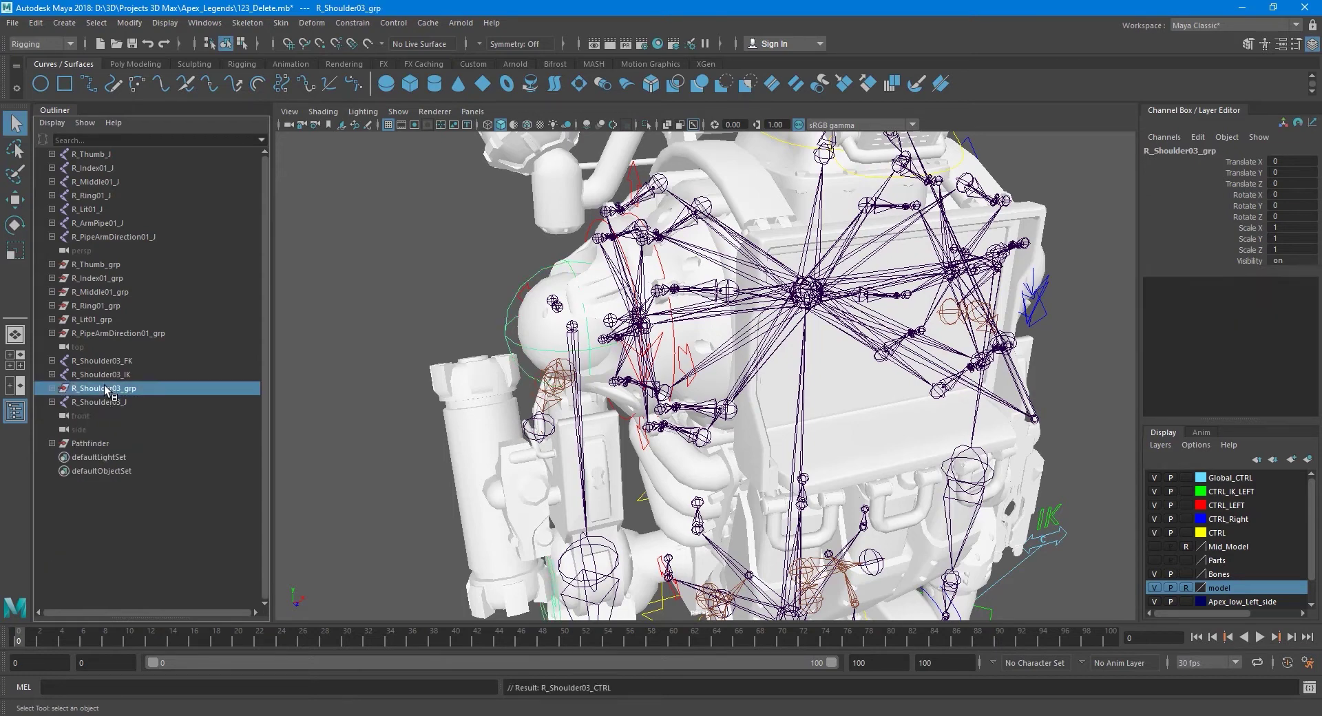
{"action": "key", "text": "w"}
{"action": "mouse_move", "coordinate": [594, 445]}
{"action": "left_mouse_down", "text": "alt"}
{"action": "mouse_move", "coordinate": [674, 430]}
{"action": "mouse_move", "coordinate": [410, 405]}
{"action": "left_mouse_up", "text": "alt"}
{"action": "scroll", "coordinate": [410, 406], "scroll_direction": "up", "scroll_amount": 3}
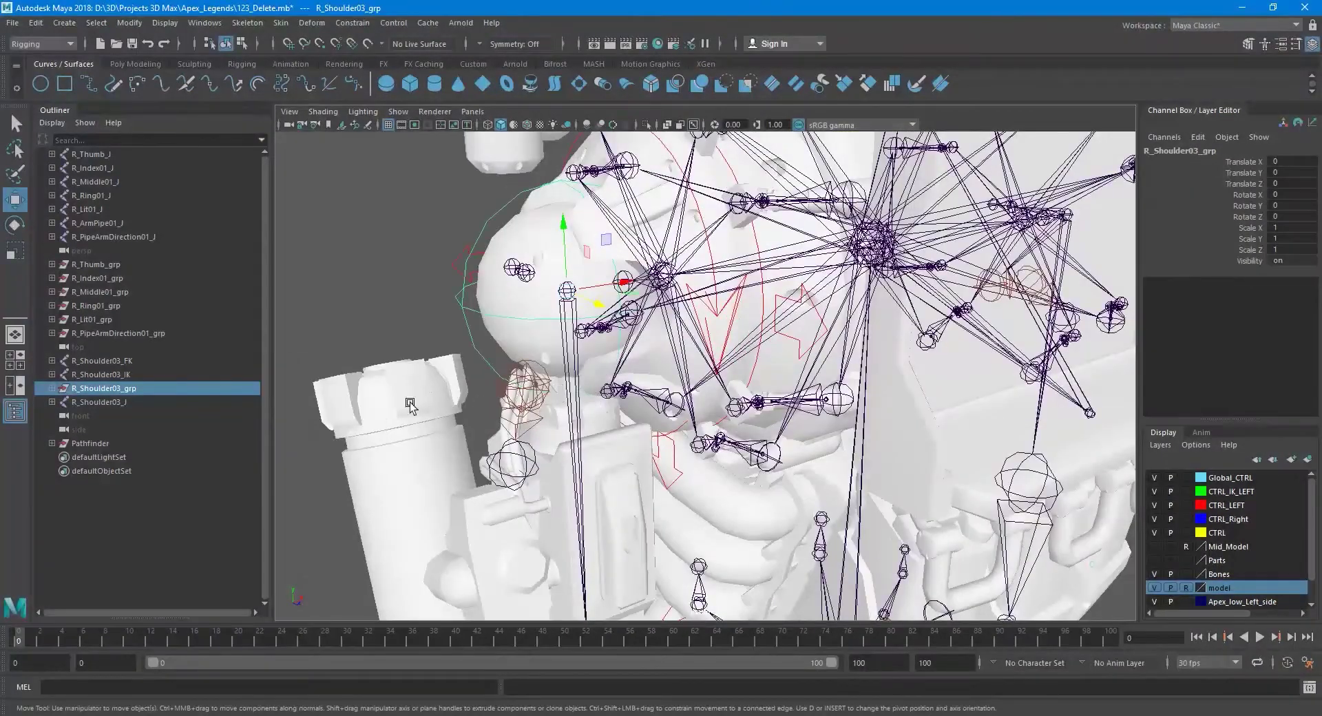
{"action": "left_click", "coordinate": [53, 387], "text": "shift"}
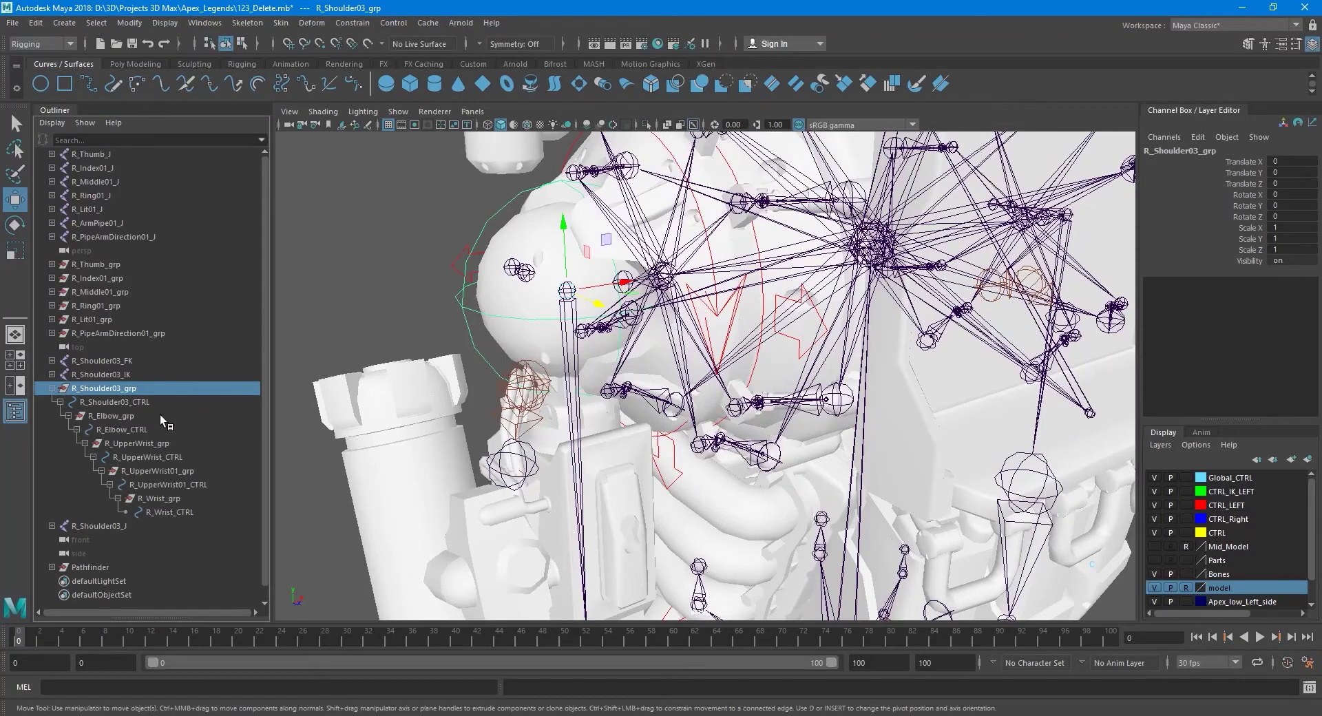
{"action": "left_click_drag", "start_coordinate": [510, 375], "coordinate": [511, 413], "text": "alt"}
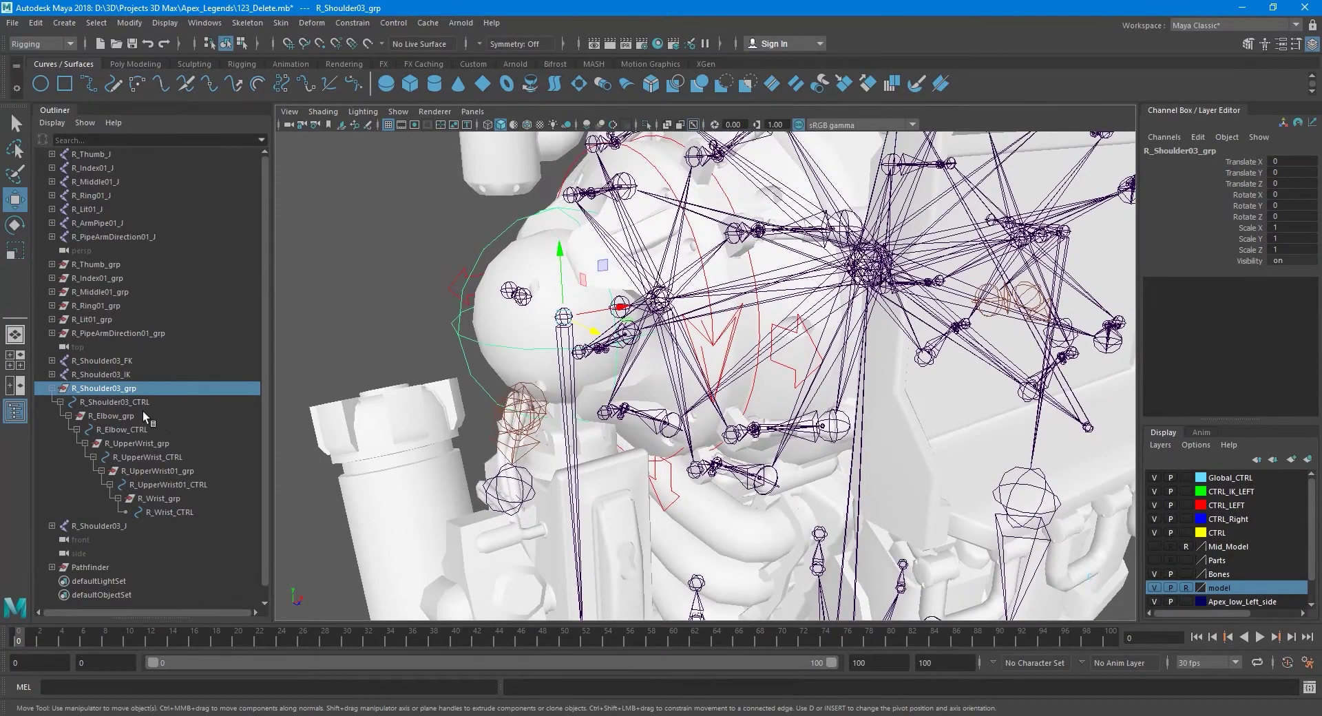
- Verify zeroed transforms on R_Shoulder03_CTRL, R_UpperWrist_CTRL, R_UpperWrist01_CTRL and R_Wrist_CTRL
{"action": "left_click", "coordinate": [122, 402]}
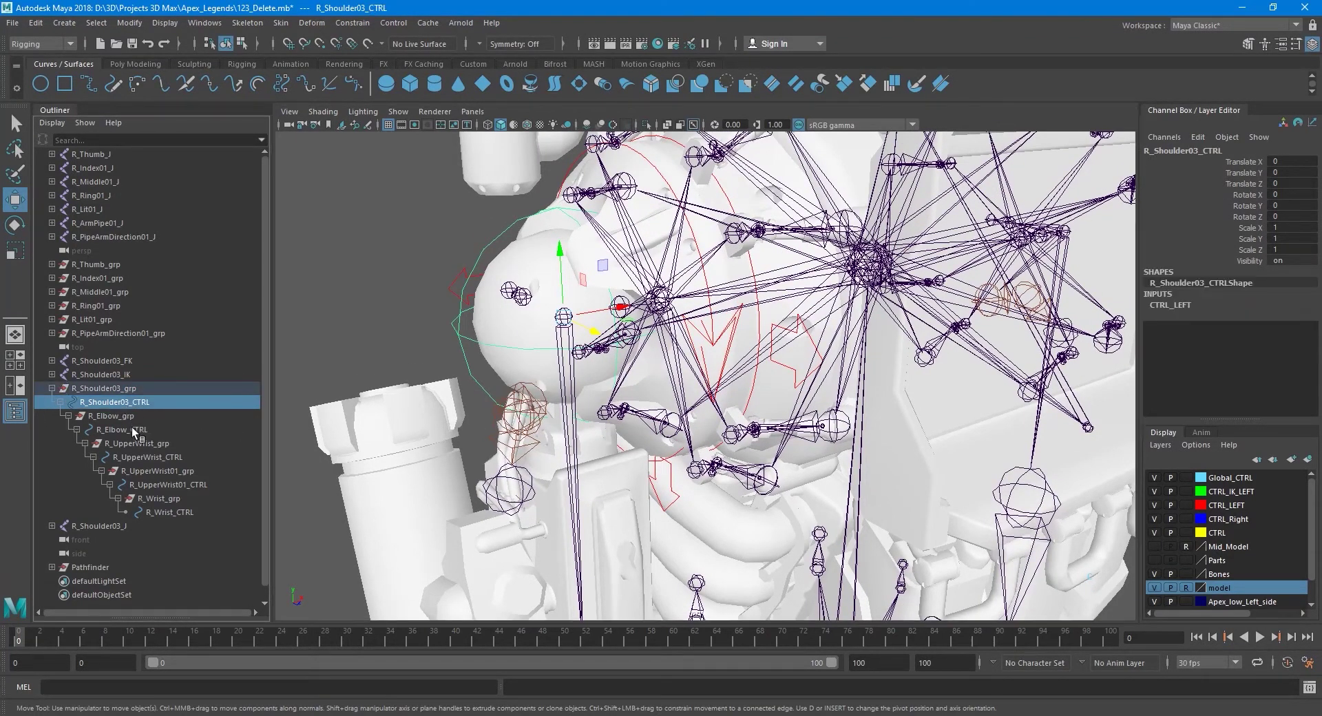
{"action": "left_click", "coordinate": [155, 457]}
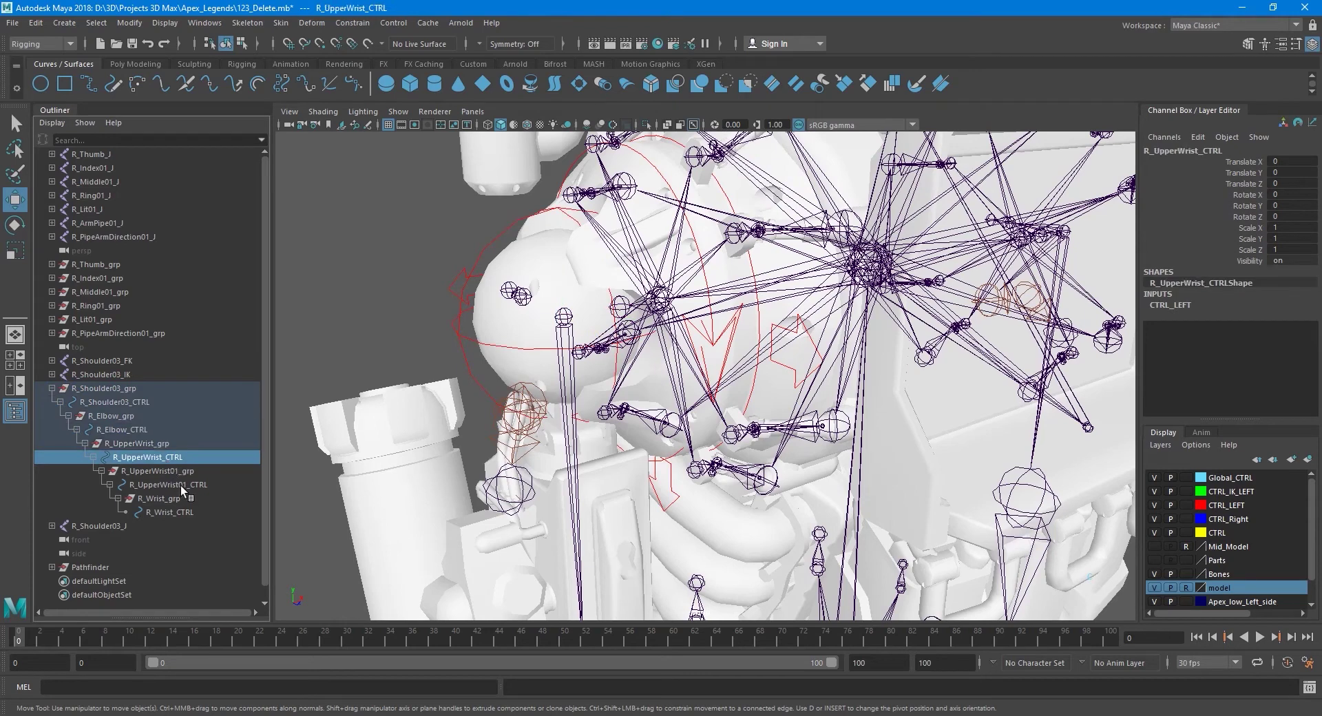
{"action": "left_click", "coordinate": [168, 485]}
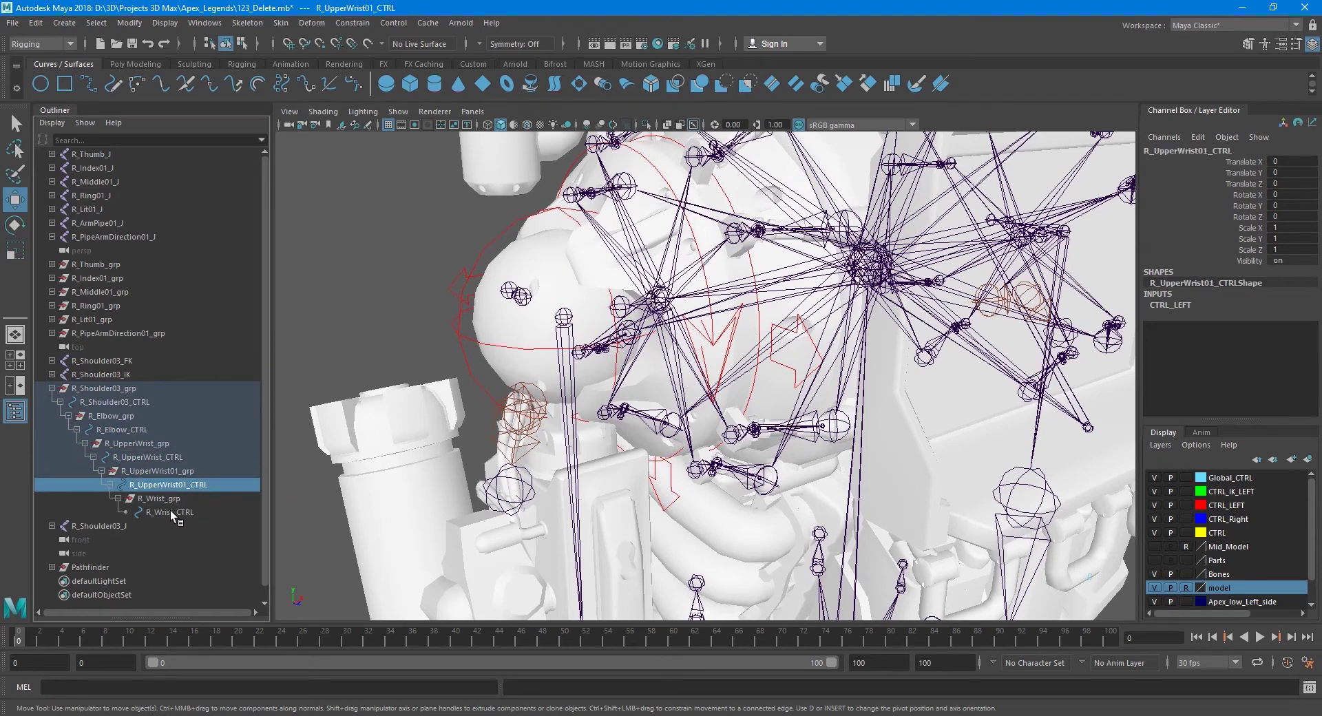
{"action": "left_click", "coordinate": [171, 512]}
{"action": "scroll", "coordinate": [709, 468], "scroll_direction": "down", "scroll_amount": 5}
{"action": "scroll", "coordinate": [709, 468], "scroll_direction": "up", "scroll_amount": 3}
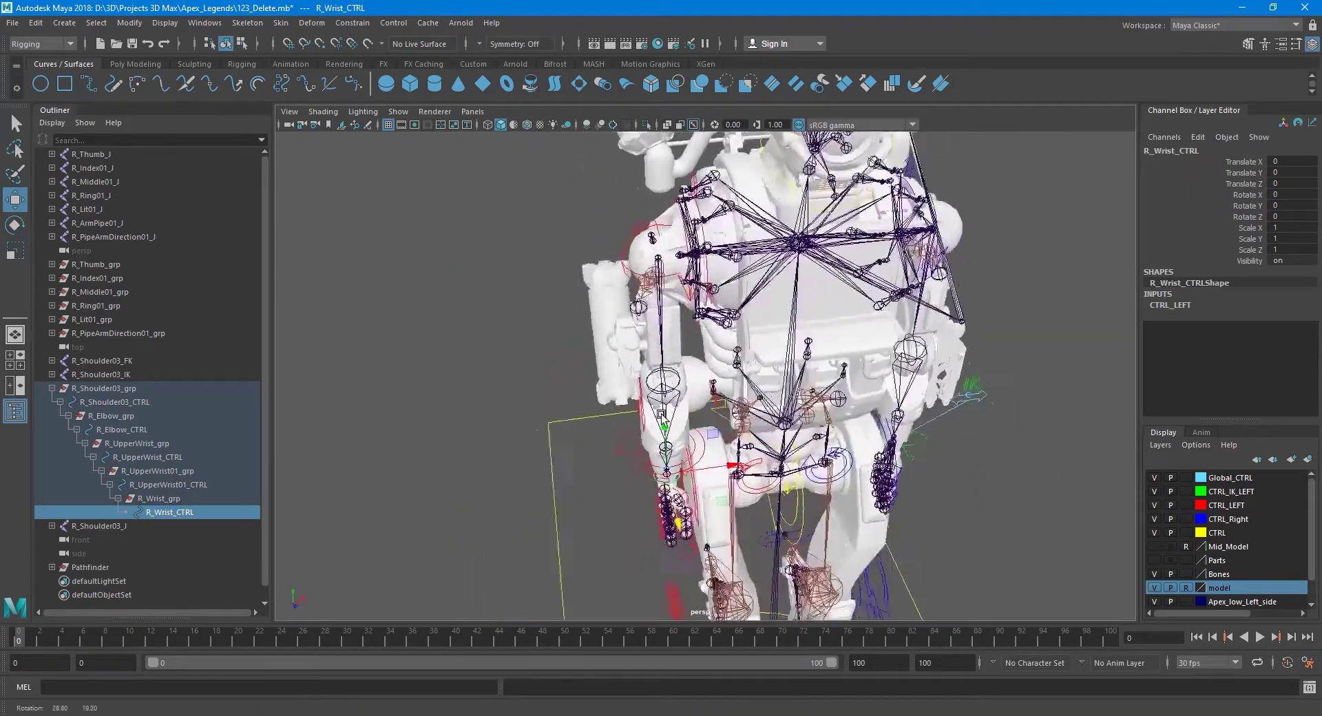
{"action": "scroll", "coordinate": [693, 425], "scroll_direction": "up", "scroll_amount": 4}
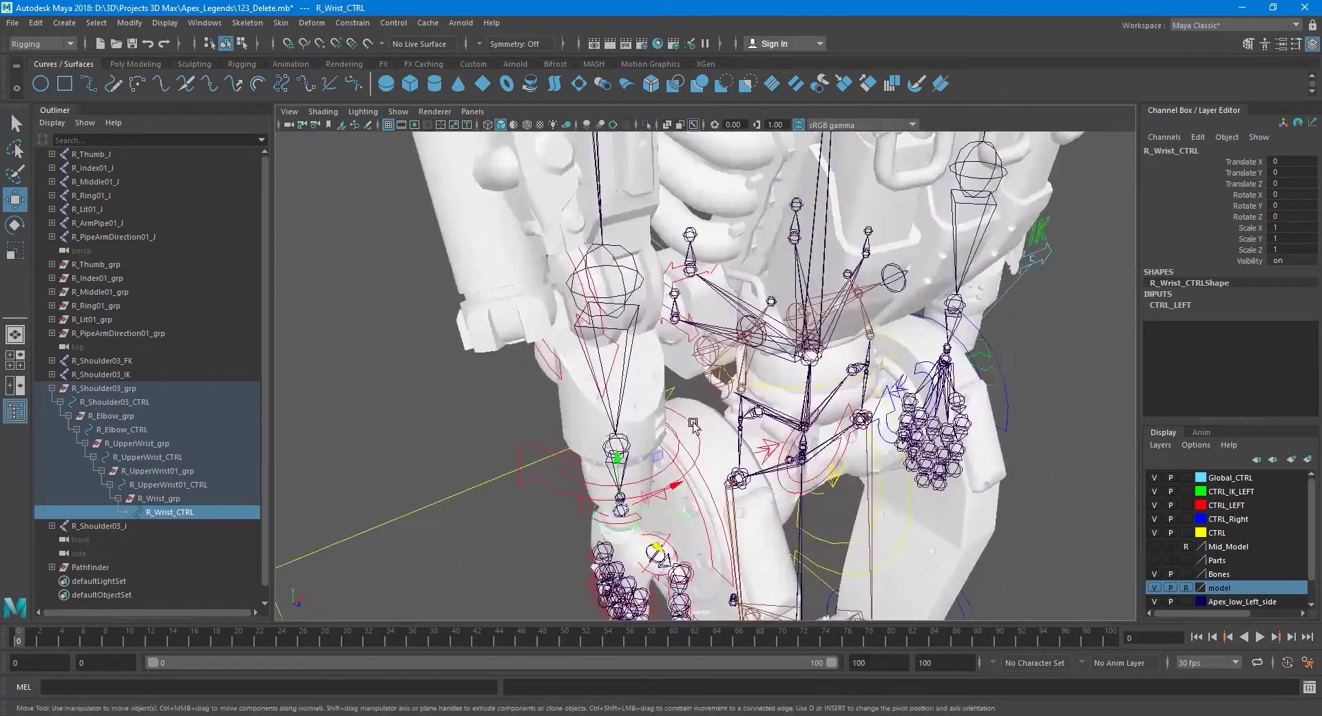
{"action": "scroll", "coordinate": [689, 426], "scroll_direction": "down", "scroll_amount": 2}
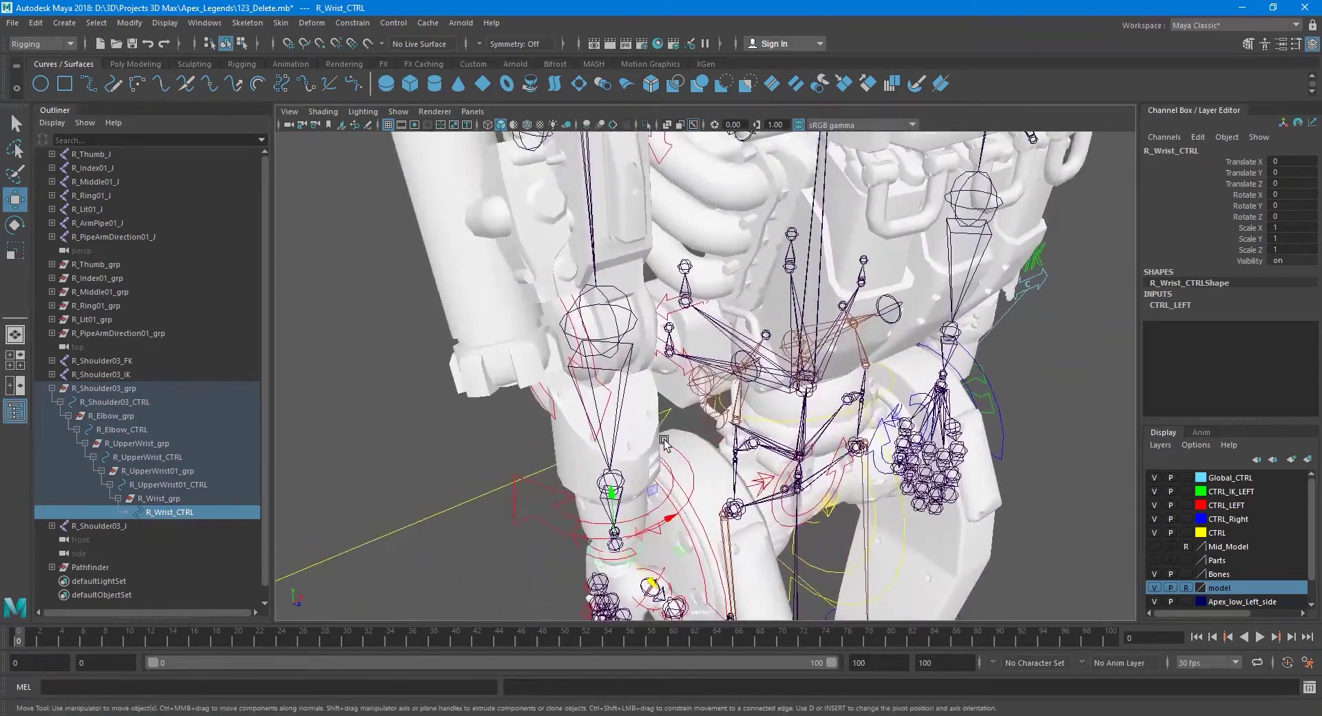
{"action": "scroll", "coordinate": [682, 426], "scroll_direction": "down", "scroll_amount": 3}
{"action": "scroll", "coordinate": [674, 426], "scroll_direction": "up", "scroll_amount": 2}
{"action": "scroll", "coordinate": [674, 426], "scroll_direction": "down", "scroll_amount": 3}
{"action": "scroll", "coordinate": [674, 425], "scroll_direction": "up", "scroll_amount": 3}
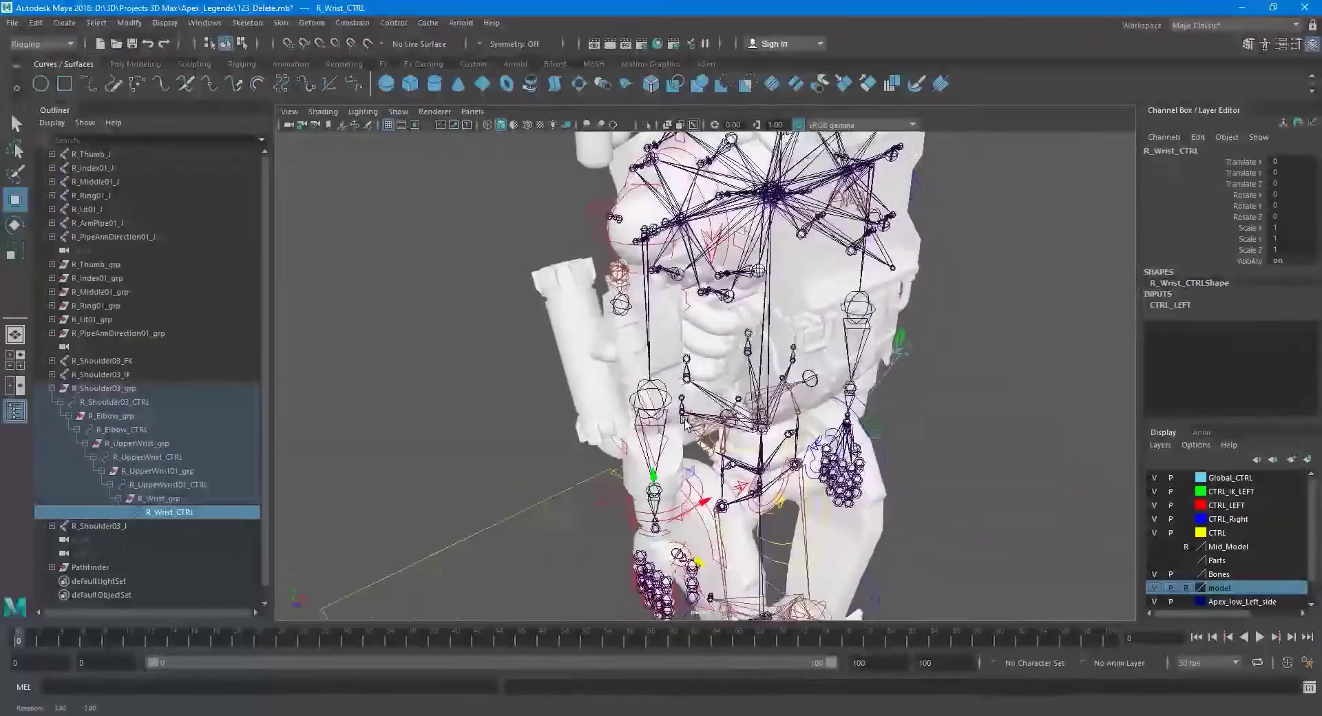
- Orbit and zoom to a frontal view of the wrist rig
{"action": "key", "text": "q"}
{"action": "left_click_drag", "start_coordinate": [674, 425], "coordinate": [675, 484], "text": "alt"}
{"action": "scroll", "coordinate": [649, 406], "scroll_direction": "up", "scroll_amount": 3}
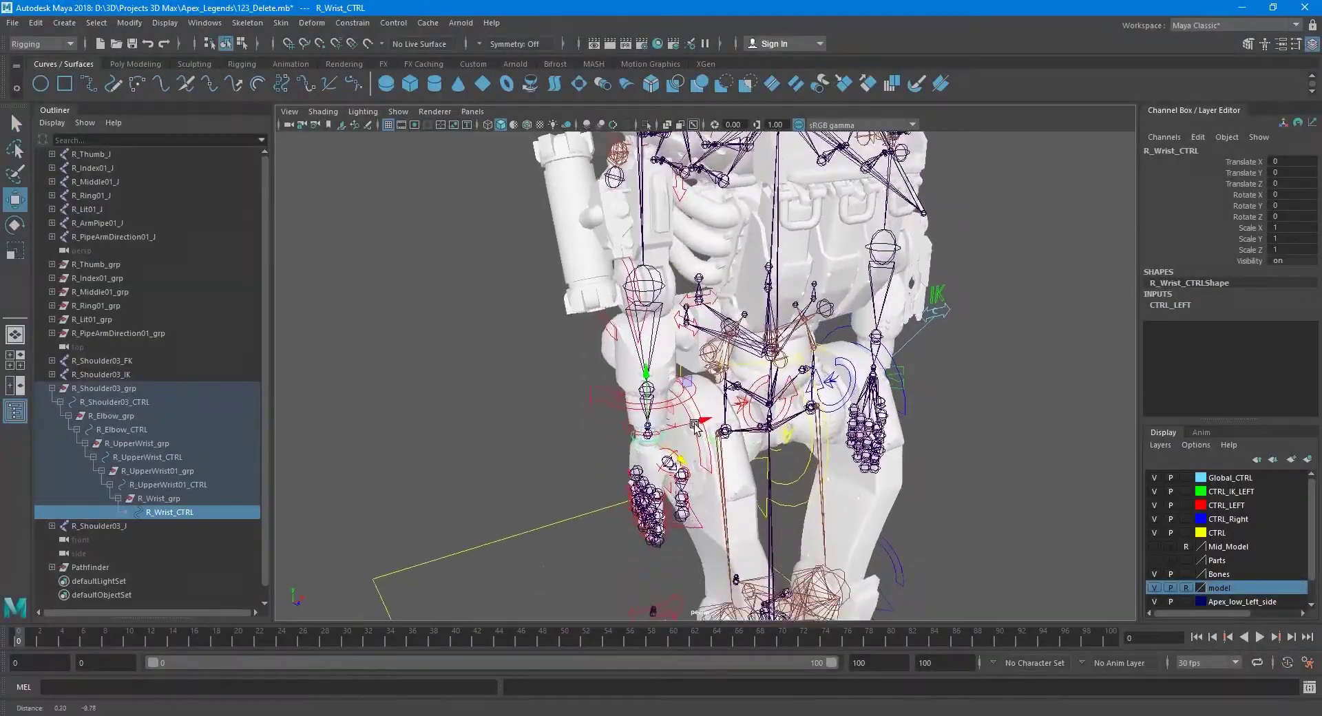
{"action": "scroll", "coordinate": [650, 406], "scroll_direction": "up", "scroll_amount": 1}
{"action": "scroll", "coordinate": [650, 406], "scroll_direction": "up", "scroll_amount": 2}
{"action": "scroll", "coordinate": [650, 407], "scroll_direction": "up", "scroll_amount": 2}
{"action": "key", "text": "w"}
{"action": "scroll", "coordinate": [650, 406], "scroll_direction": "up", "scroll_amount": 2}
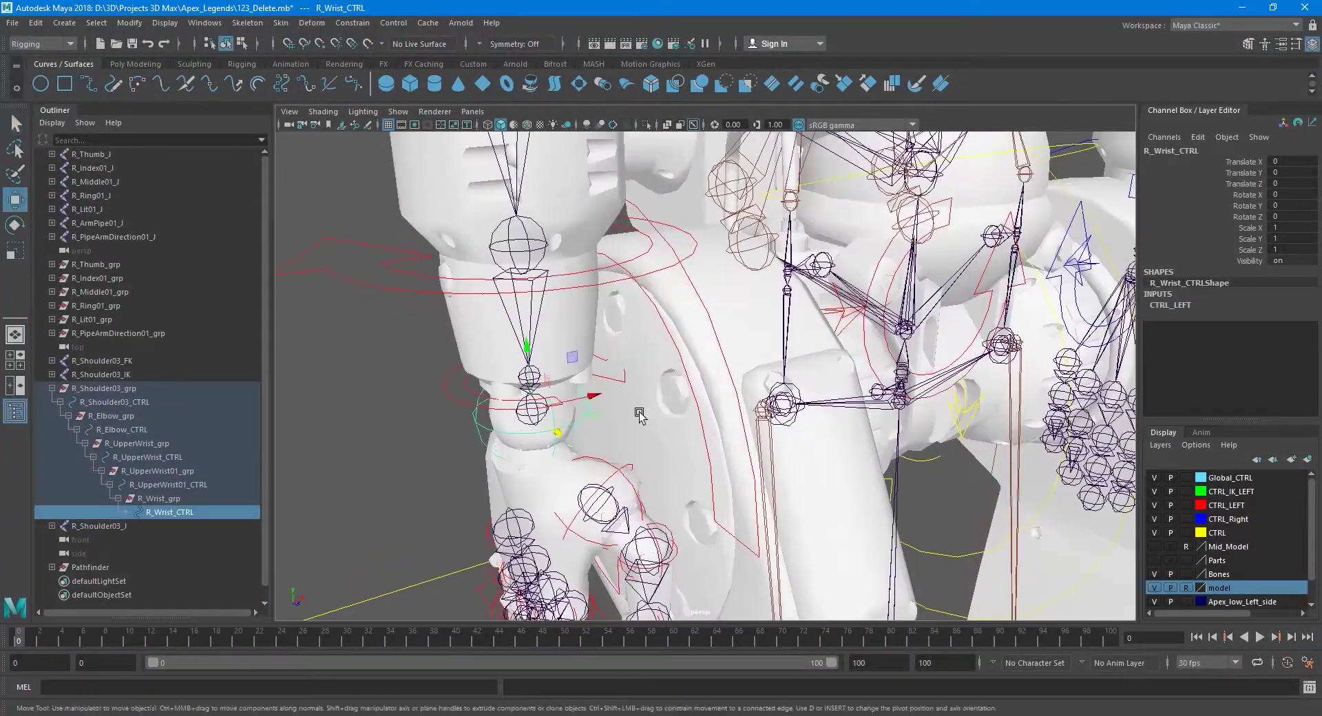
{"action": "scroll", "coordinate": [650, 407], "scroll_direction": "up", "scroll_amount": 1}
{"action": "scroll", "coordinate": [650, 406], "scroll_direction": "up", "scroll_amount": 2}
{"action": "mouse_move", "coordinate": [653, 412]}
{"action": "left_mouse_down", "text": "alt"}
{"action": "mouse_move", "coordinate": [605, 421]}
{"action": "mouse_move", "coordinate": [635, 359]}
{"action": "left_mouse_up", "text": "alt"}
{"action": "scroll", "coordinate": [634, 360], "scroll_direction": "up", "scroll_amount": 2}
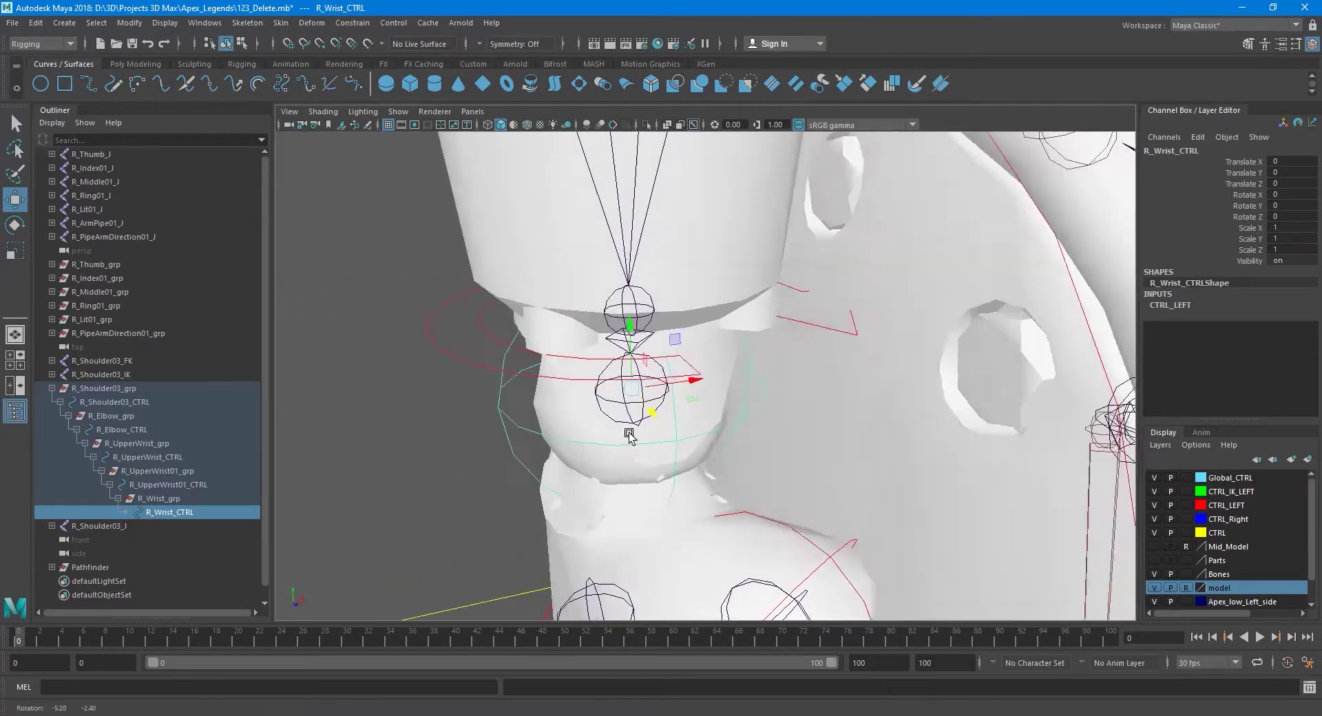
{"action": "left_click_drag", "start_coordinate": [643, 440], "coordinate": [686, 448], "text": "alt"}
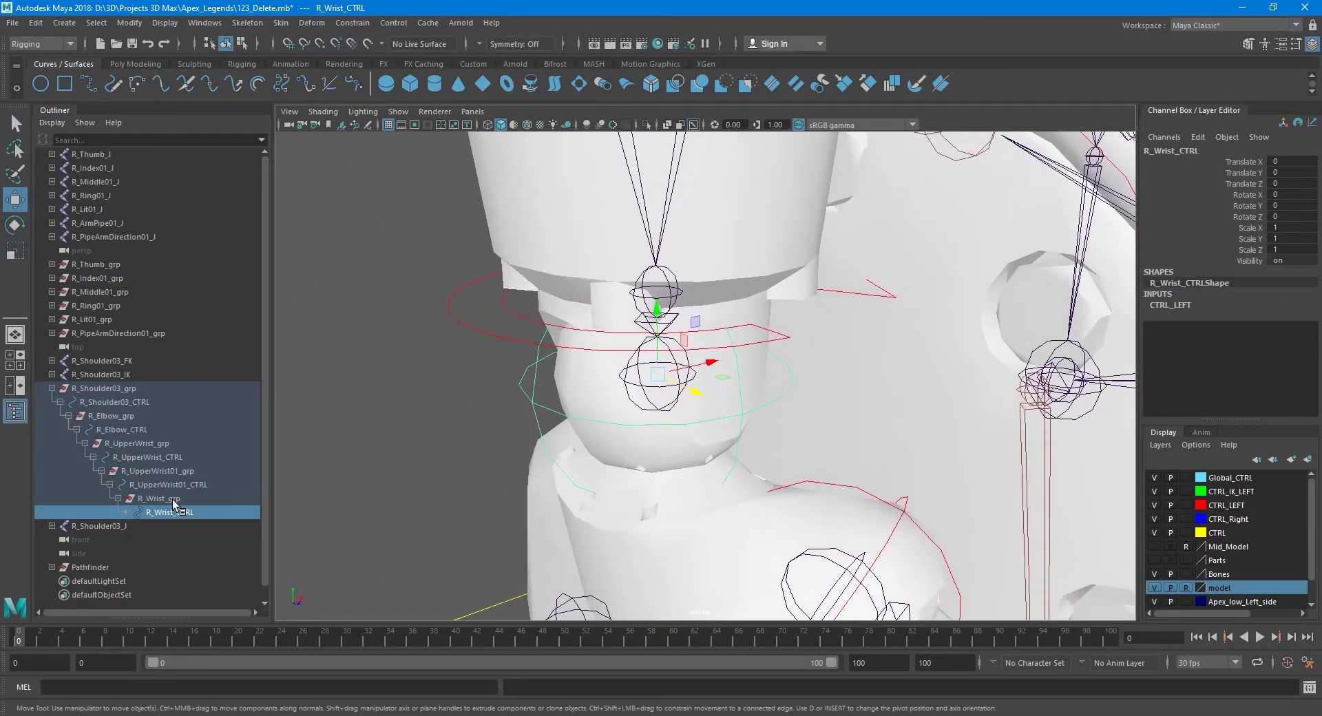
- Select R_Wrist_grp and frame the view on the wrist controls
{"action": "left_click", "coordinate": [172, 499]}
{"action": "key", "text": "f"}
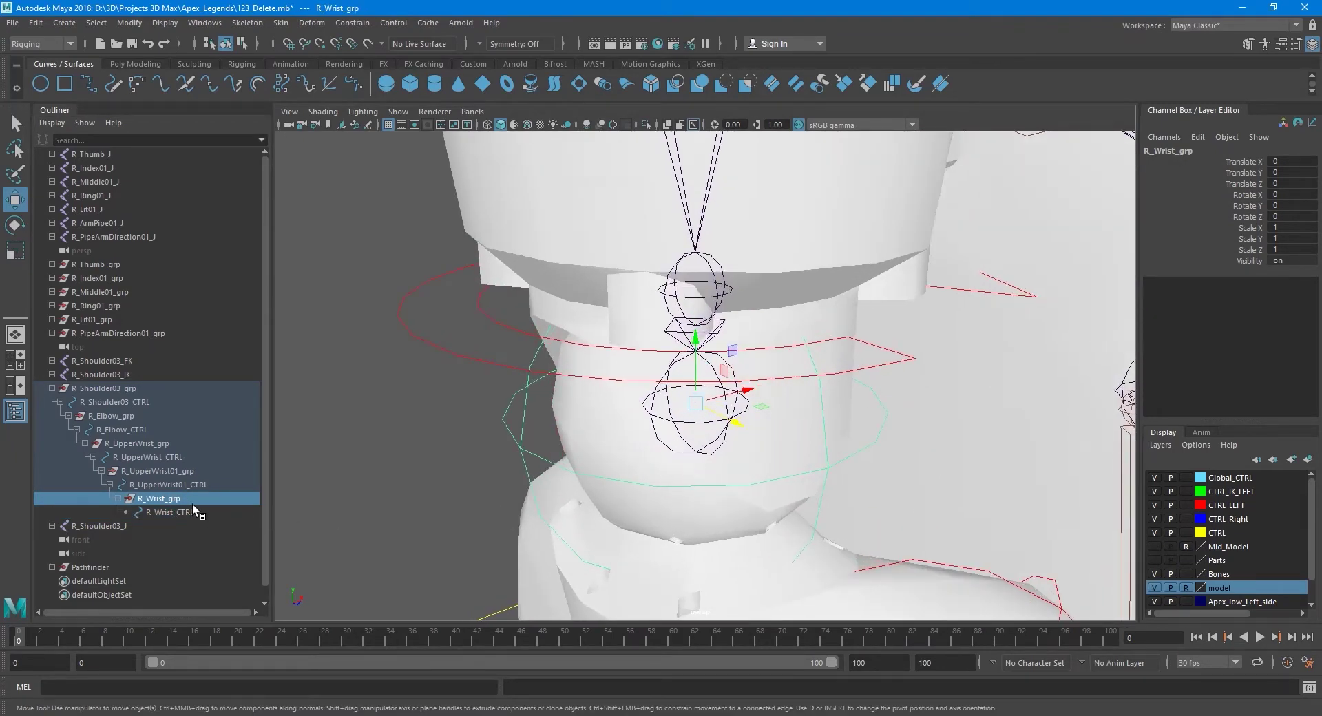
{"action": "middle_click_drag", "start_coordinate": [741, 442], "coordinate": [633, 423], "text": "alt"}
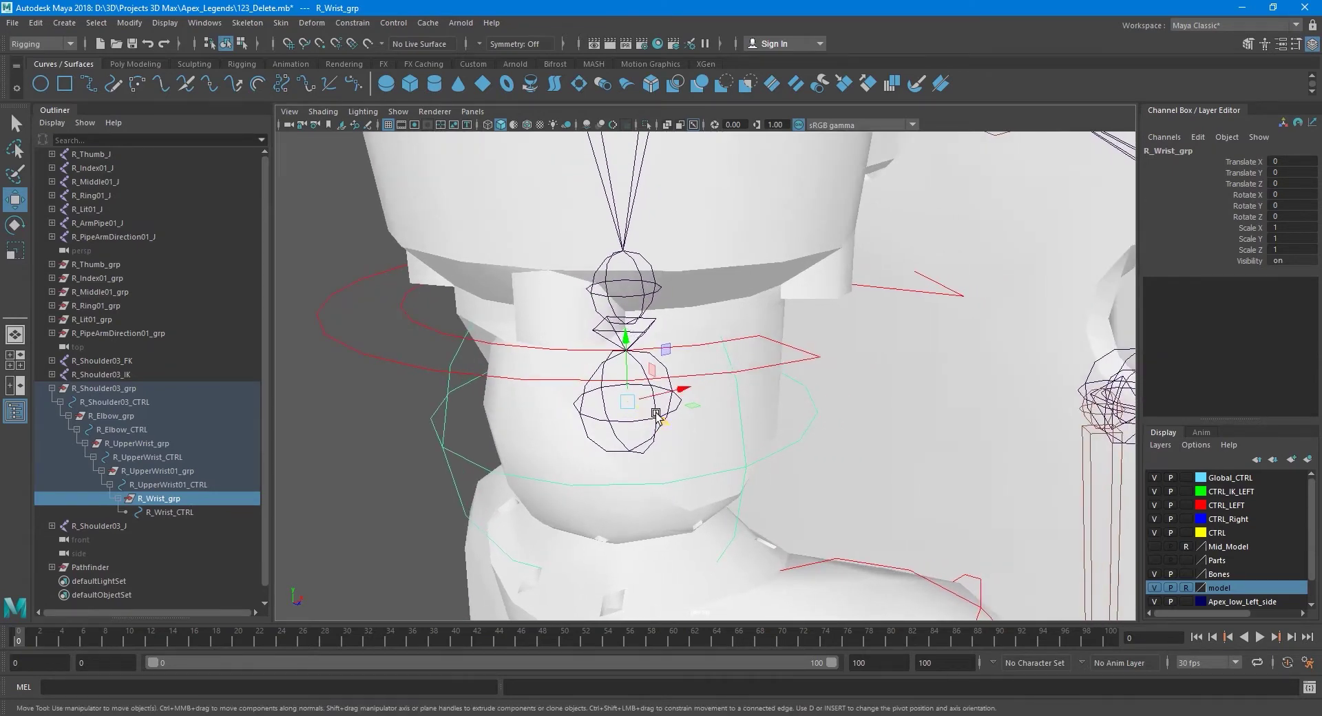
{"action": "middle_click_drag", "start_coordinate": [672, 471], "coordinate": [640, 451], "text": "alt"}
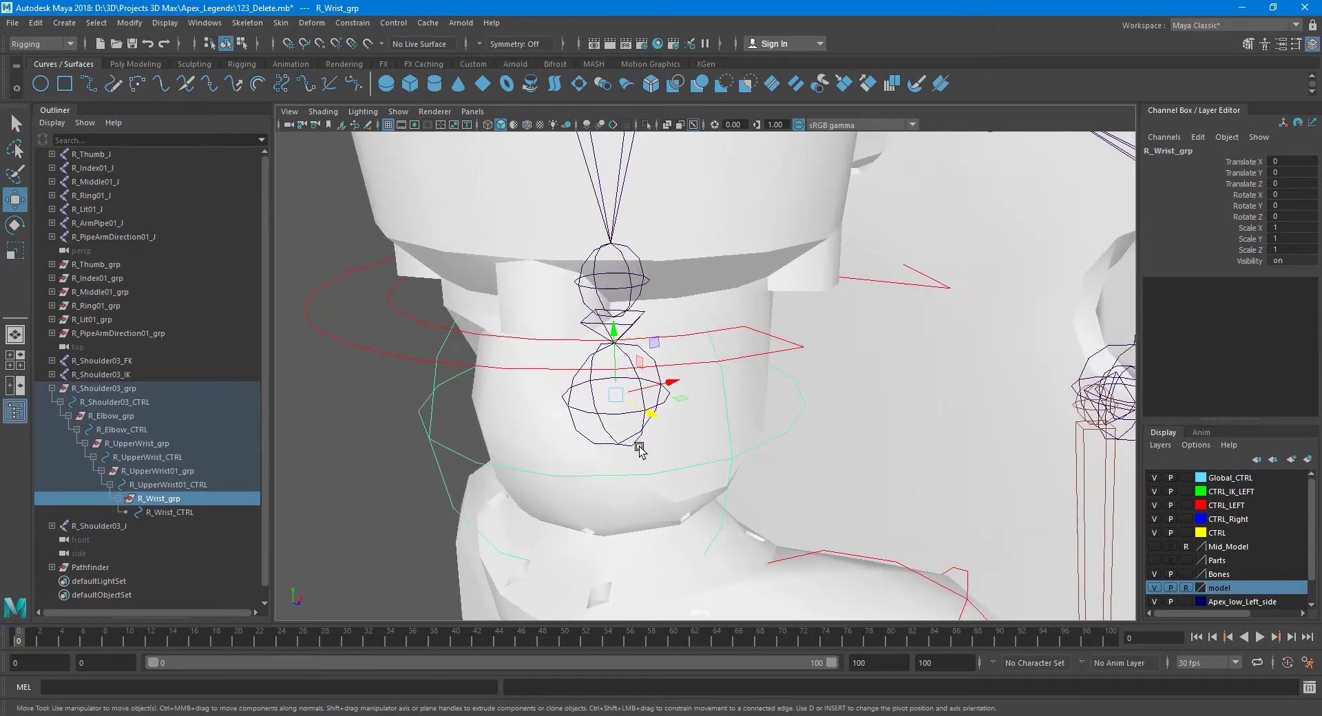
- Turn on the local rotation axes display for R_Wrist_grp
{"action": "left_click", "coordinate": [135, 64]}
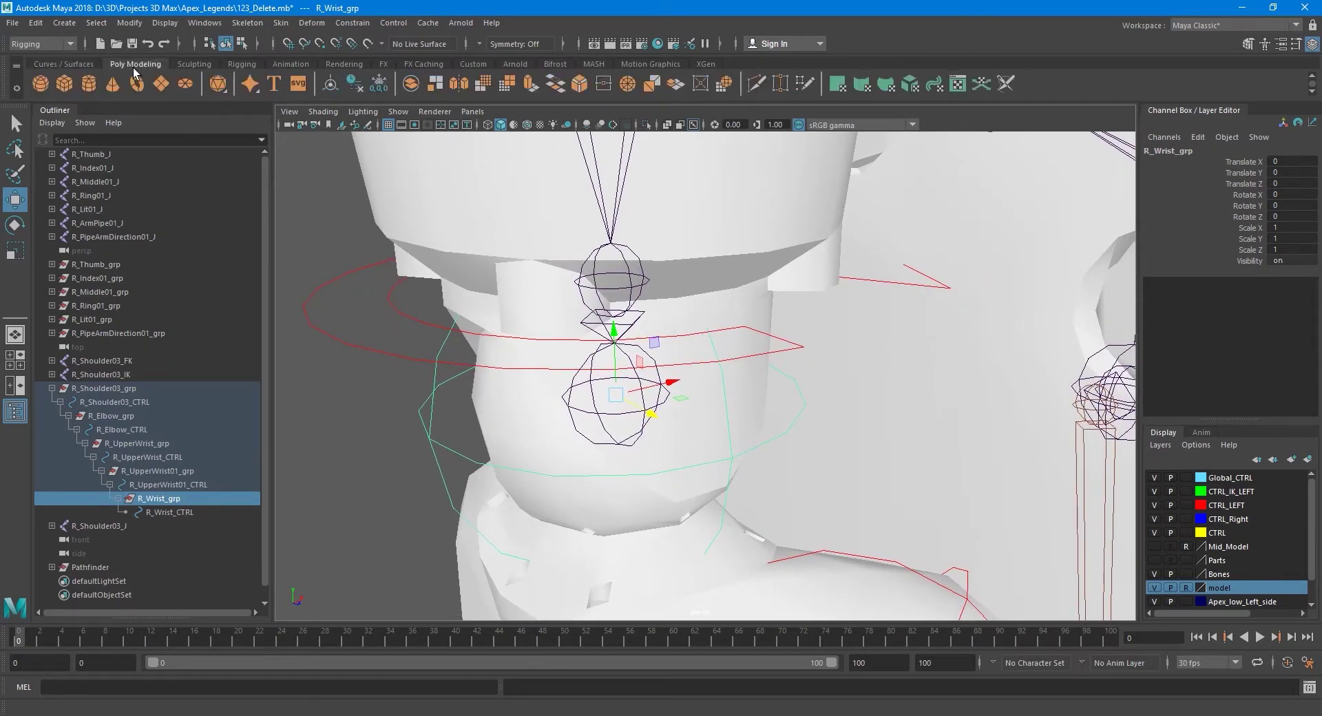
{"action": "left_click", "coordinate": [169, 22]}
{"action": "mouse_move", "coordinate": [204, 182]}
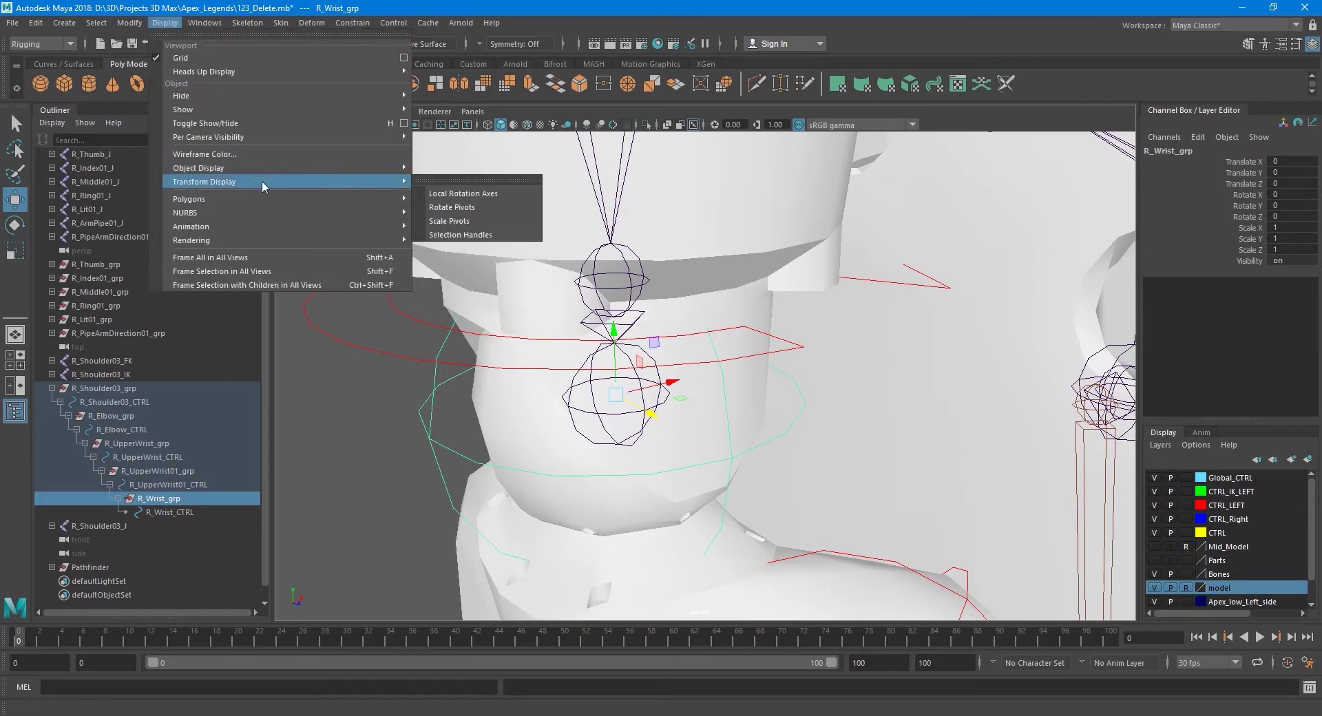
{"action": "left_click", "coordinate": [475, 196]}
{"action": "mouse_move", "coordinate": [694, 419]}
{"action": "left_mouse_down", "text": "alt"}
{"action": "mouse_move", "coordinate": [711, 442]}
{"action": "mouse_move", "coordinate": [722, 434]}
{"action": "left_mouse_up", "text": "alt"}
{"action": "scroll", "coordinate": [482, 422], "scroll_direction": "down", "scroll_amount": 5}
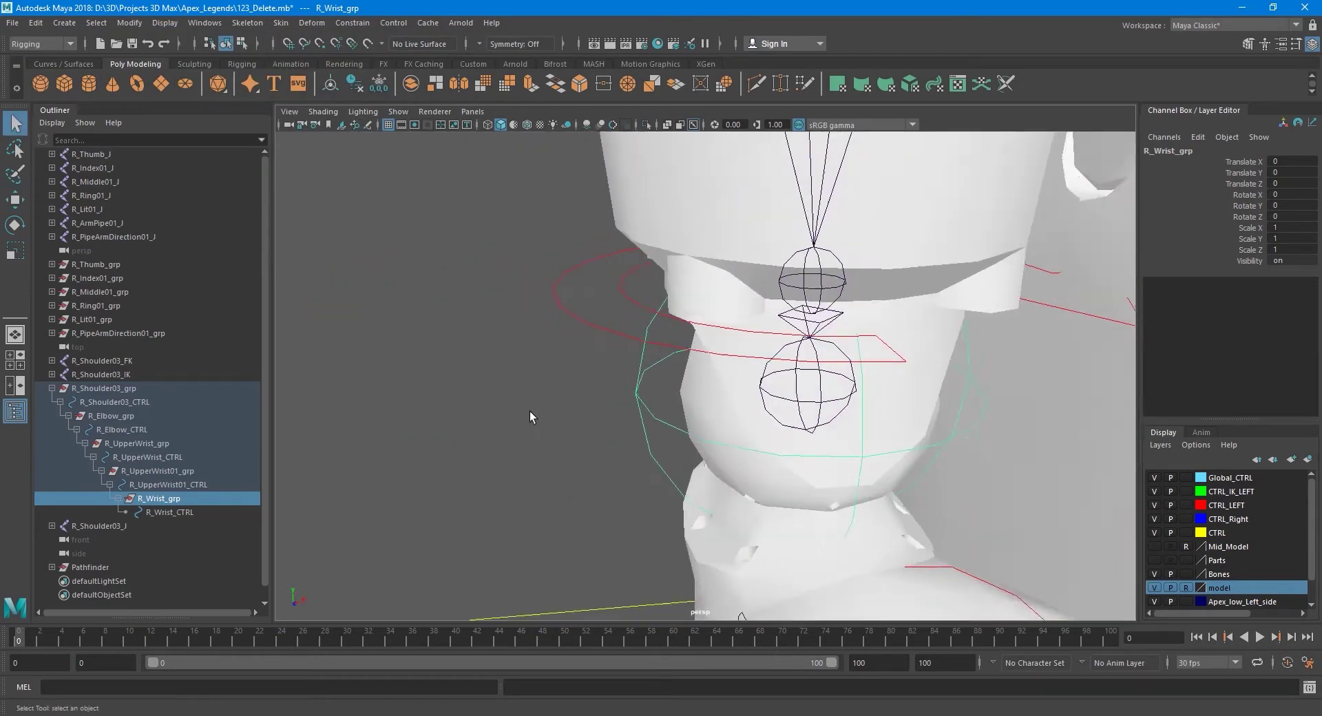
{"action": "scroll", "coordinate": [550, 416], "scroll_direction": "down", "scroll_amount": 5}
{"action": "scroll", "coordinate": [582, 427], "scroll_direction": "down", "scroll_amount": 5}
{"action": "mouse_move", "coordinate": [582, 429]}
{"action": "left_mouse_down", "text": "alt"}
{"action": "mouse_move", "coordinate": [611, 334]}
{"action": "mouse_move", "coordinate": [689, 358]}
{"action": "left_mouse_up", "text": "alt"}
{"action": "scroll", "coordinate": [757, 372], "scroll_direction": "up", "scroll_amount": 5}
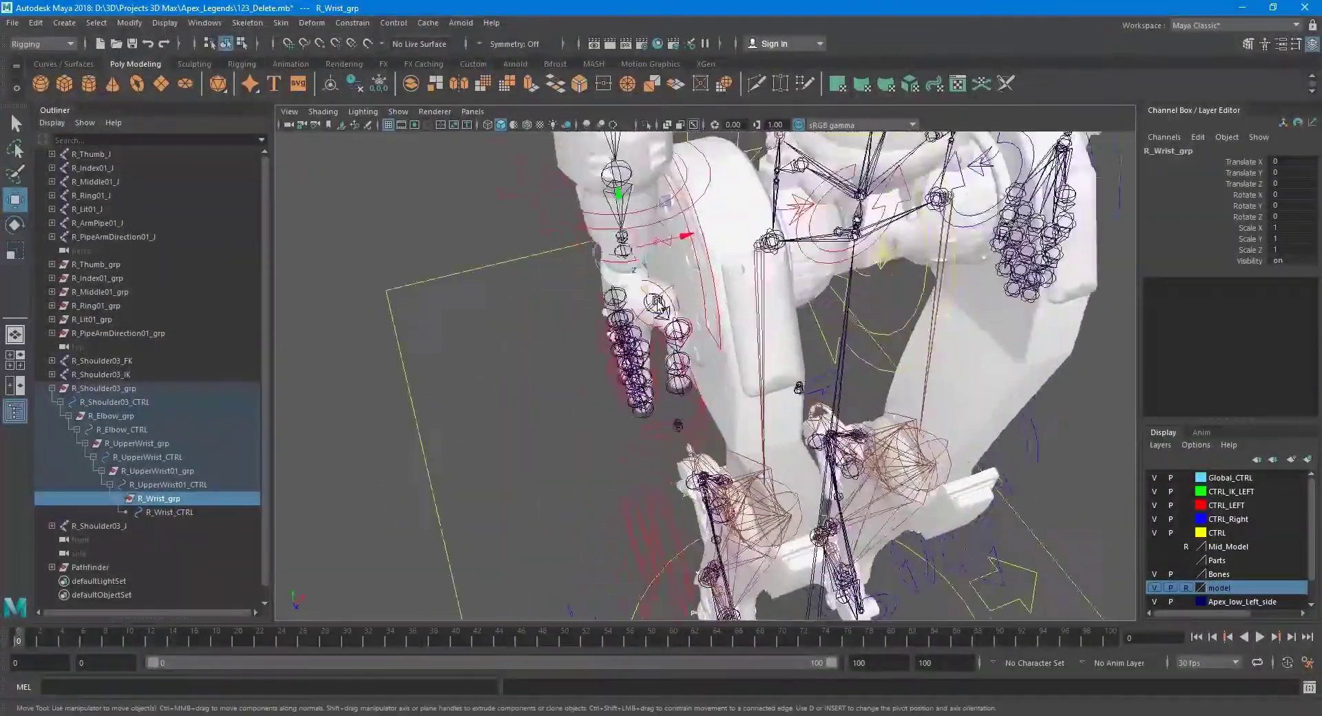
{"action": "scroll", "coordinate": [826, 382], "scroll_direction": "up", "scroll_amount": 3}
{"action": "scroll", "coordinate": [864, 388], "scroll_direction": "up", "scroll_amount": 3}
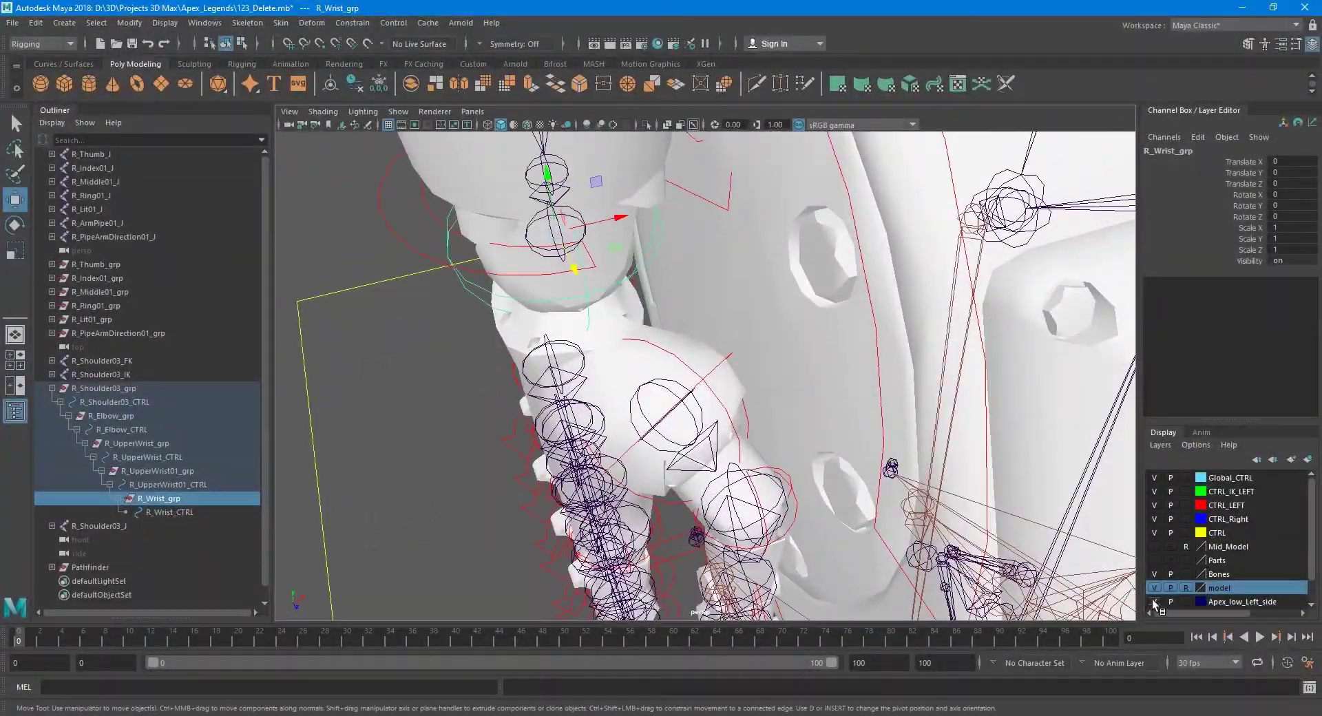
- Hide the model display layer and zoom in on the selected R_Wrist_grp
{"action": "left_click", "coordinate": [1154, 588]}
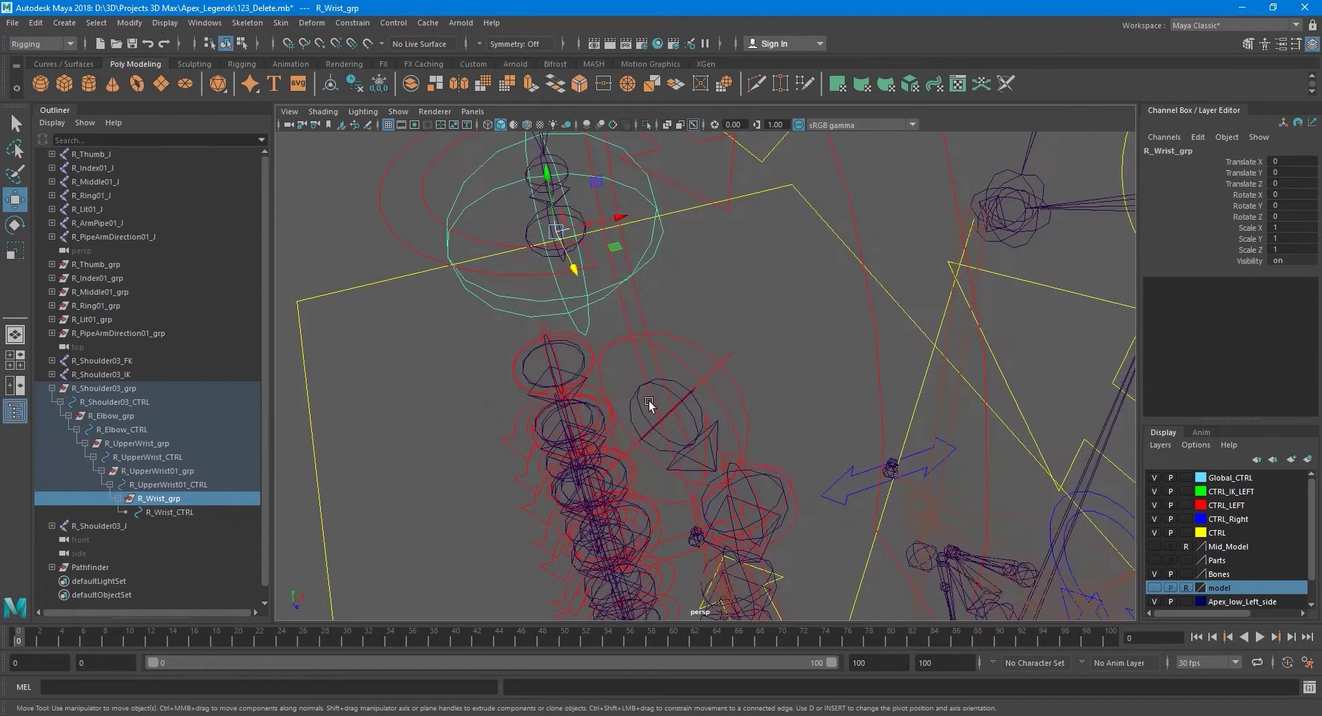
{"action": "scroll", "coordinate": [723, 407], "scroll_direction": "up", "scroll_amount": 5}
{"action": "scroll", "coordinate": [847, 433], "scroll_direction": "up", "scroll_amount": 3}
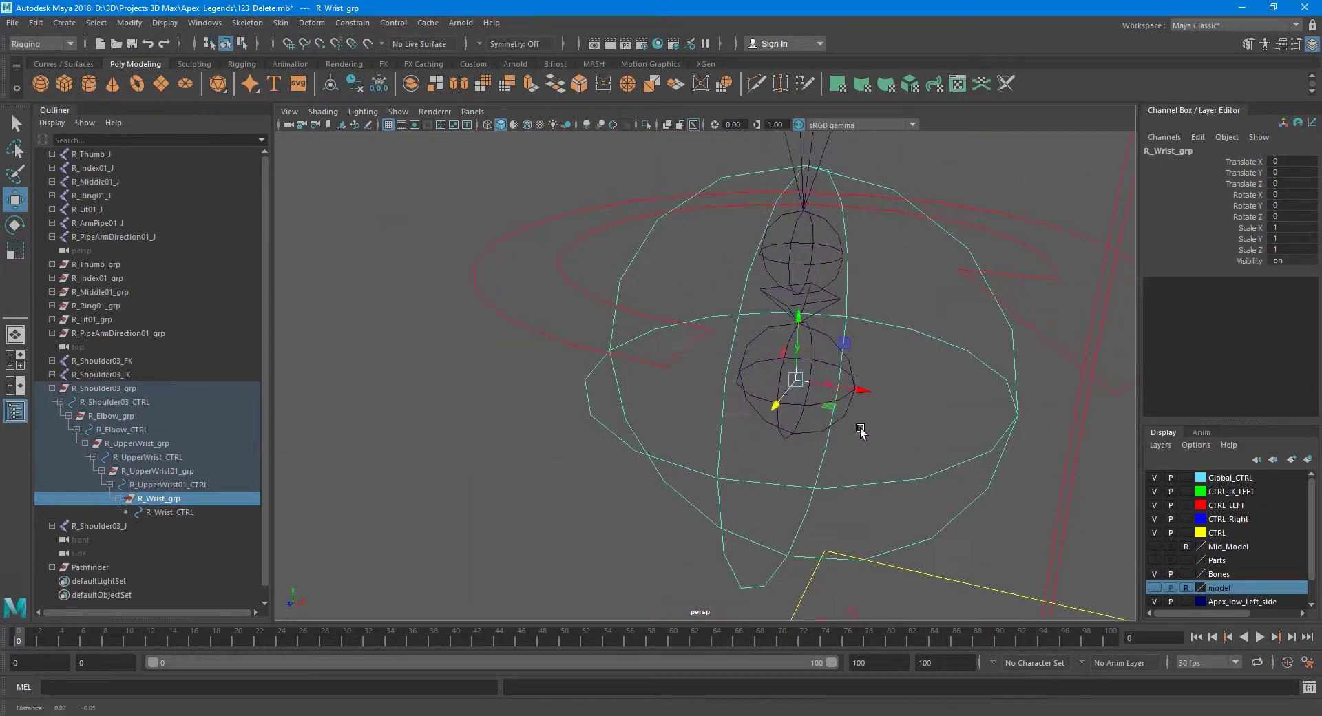
{"action": "scroll", "coordinate": [858, 435], "scroll_direction": "up", "scroll_amount": 3}
{"action": "left_click", "coordinate": [851, 424]}
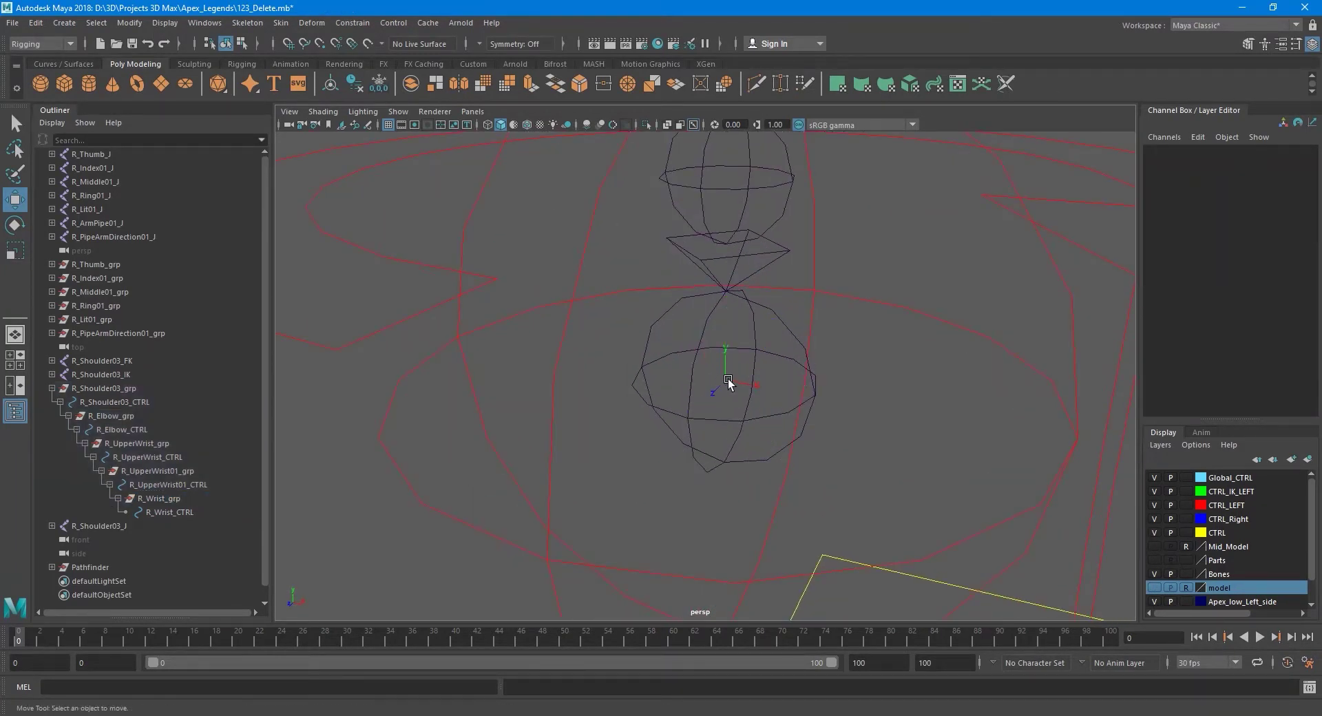
{"action": "left_click", "coordinate": [181, 498]}
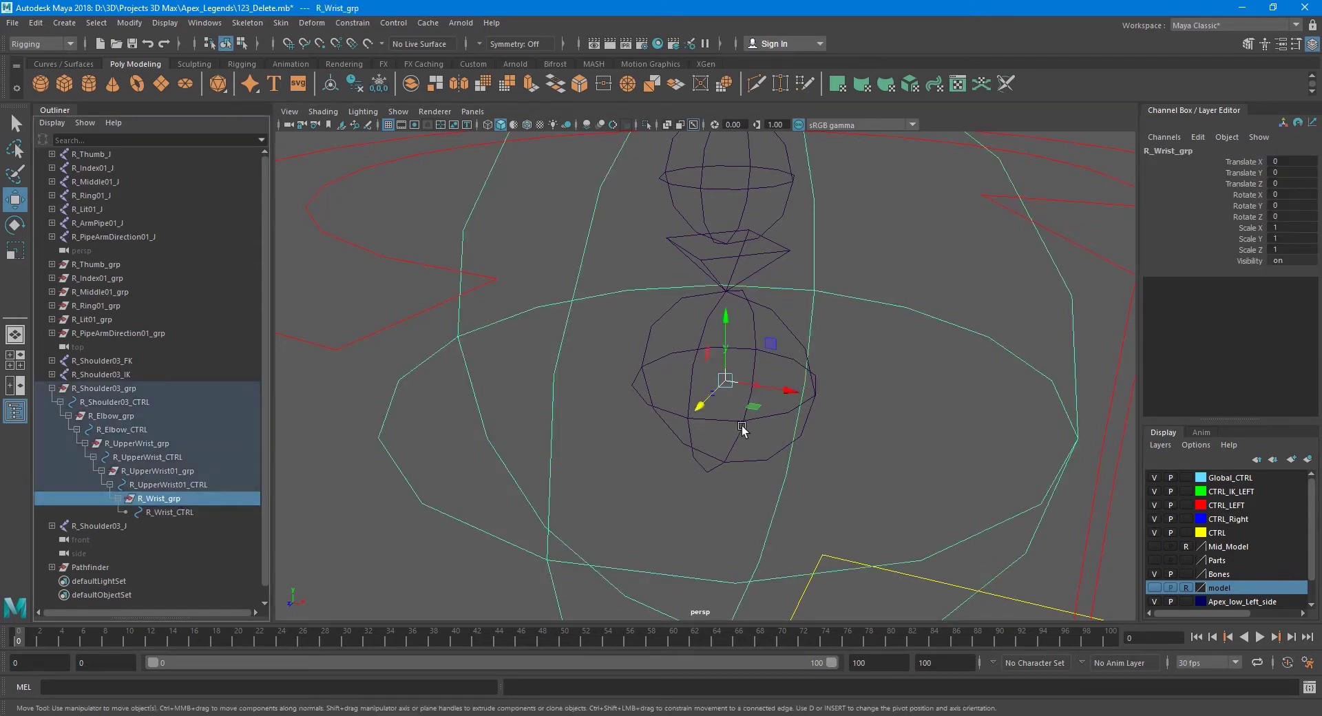
{"action": "left_click", "coordinate": [899, 461]}
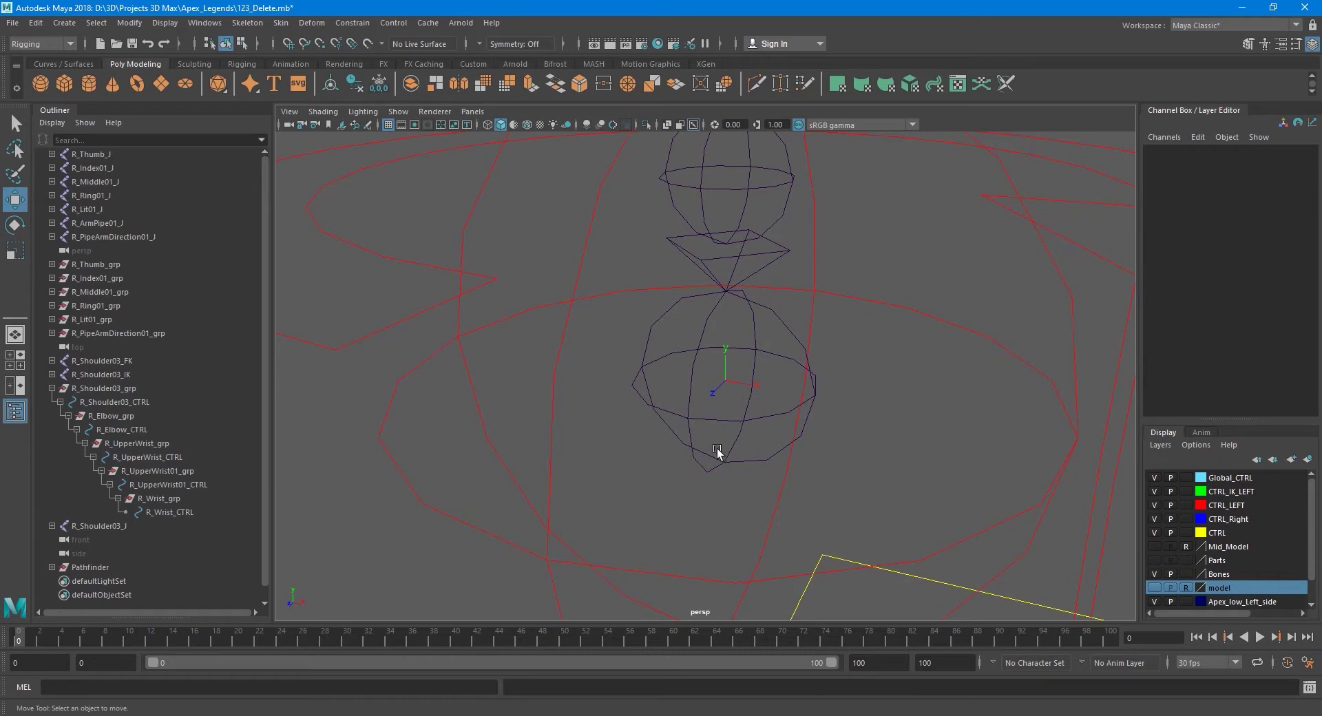
{"action": "left_click", "coordinate": [181, 499]}
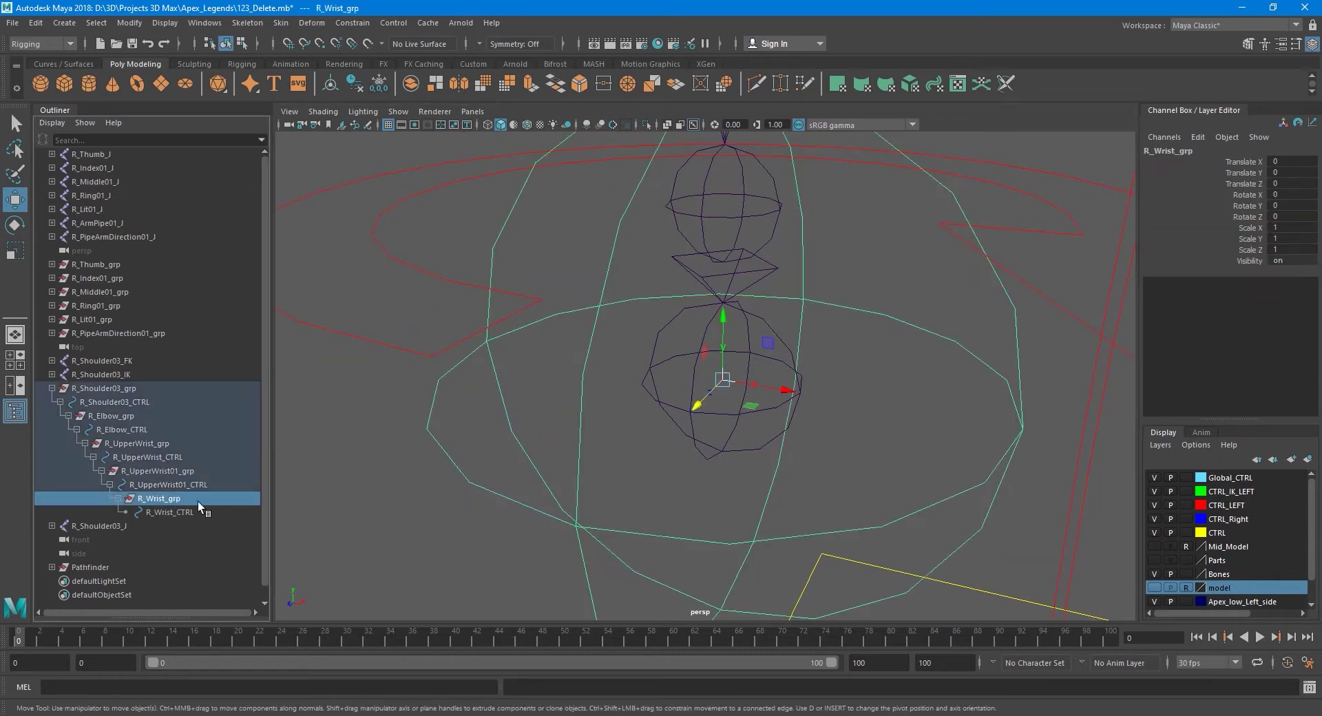
- Show the local rotation axes on the R_Wrist_J joint
{"action": "left_click", "coordinate": [756, 321]}
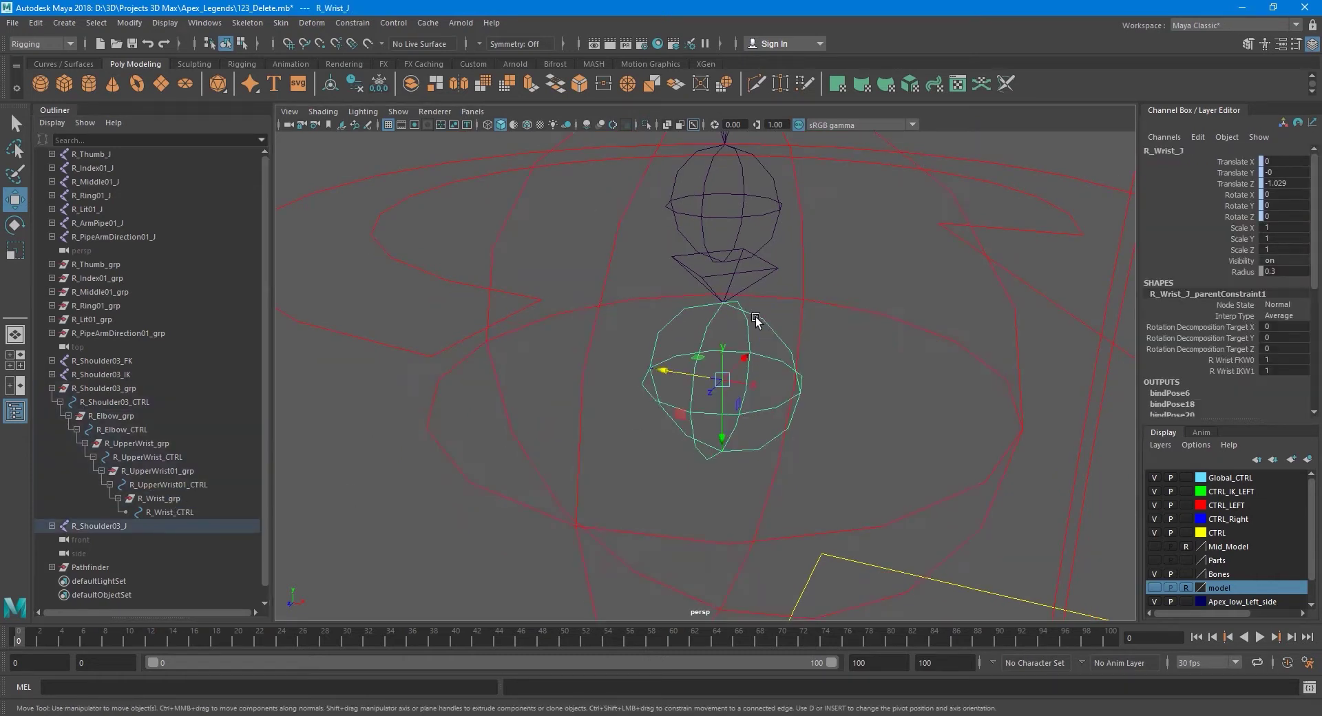
{"action": "left_click", "coordinate": [51, 525]}
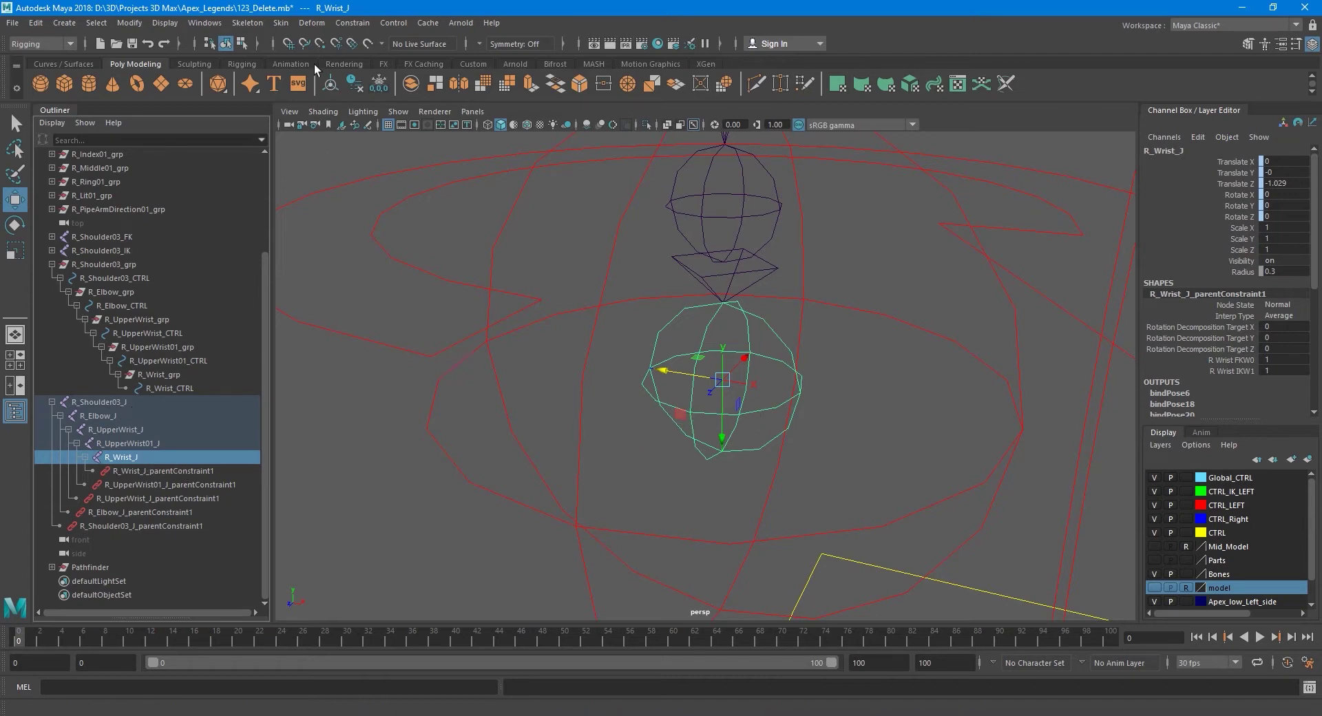
{"action": "left_click", "coordinate": [164, 24]}
{"action": "mouse_move", "coordinate": [204, 182]}
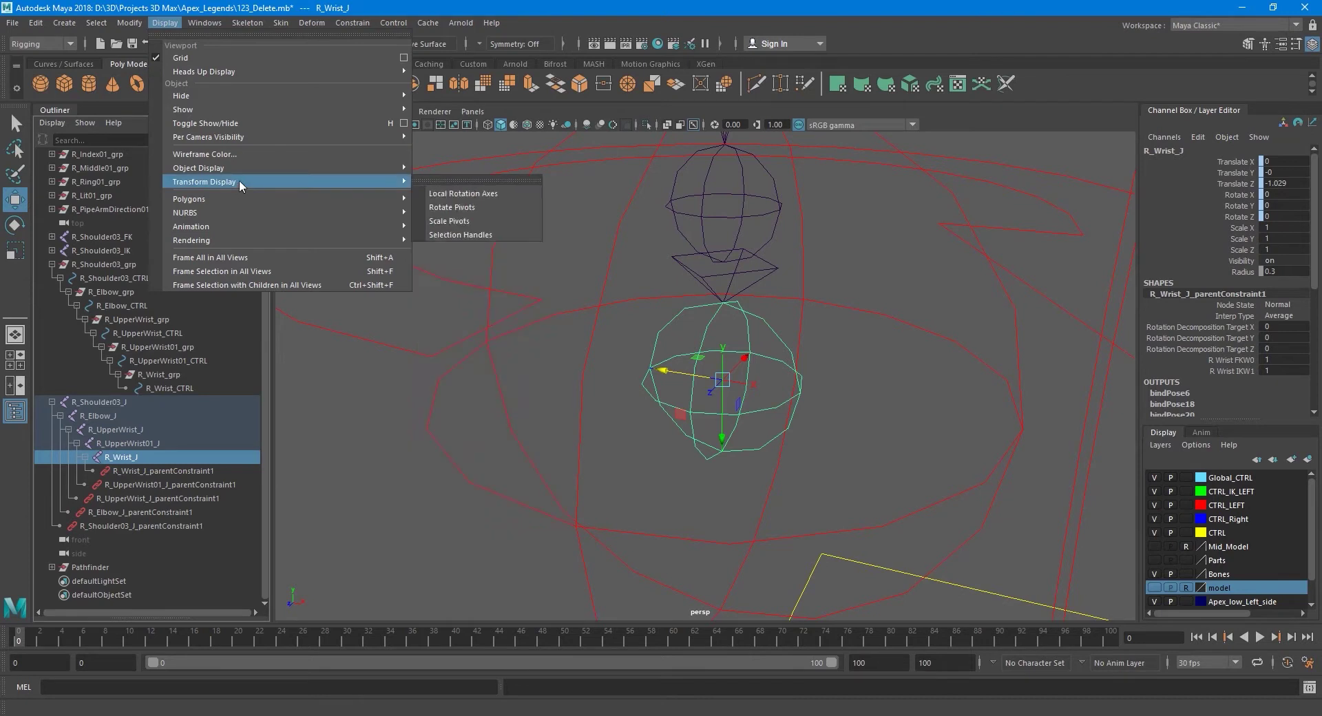
{"action": "left_click", "coordinate": [478, 196]}
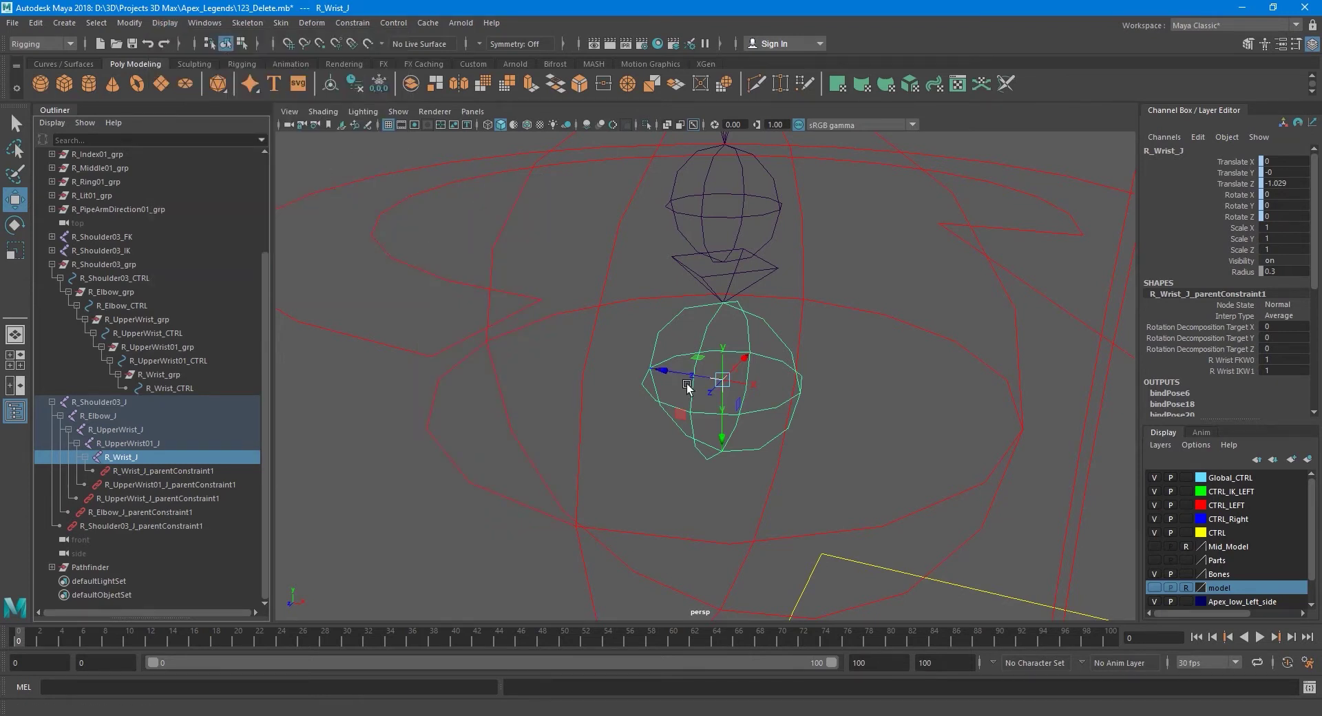
- Recentre the view on the wrist joint and save the scene as 123_Delete.mb
{"action": "left_click", "coordinate": [863, 389]}
{"action": "scroll", "coordinate": [751, 413], "scroll_direction": "up", "scroll_amount": 2}
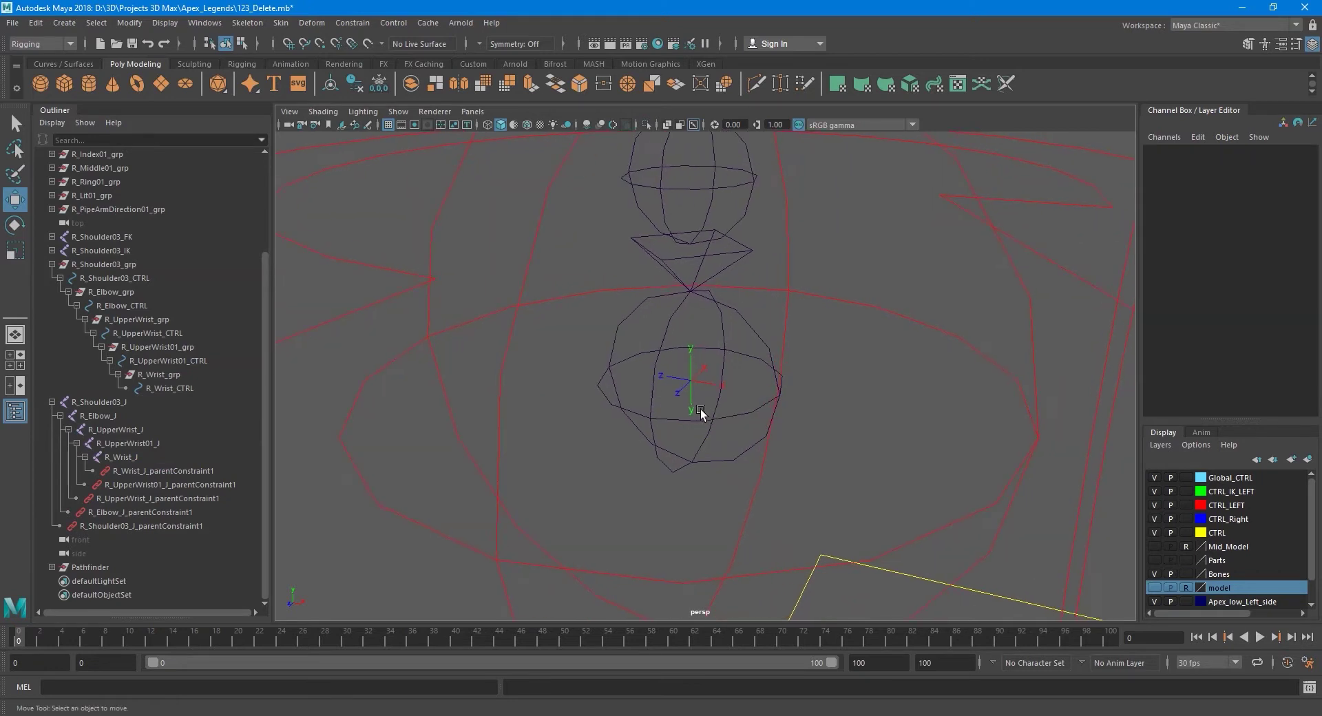
{"action": "scroll", "coordinate": [702, 406], "scroll_direction": "up", "scroll_amount": 3}
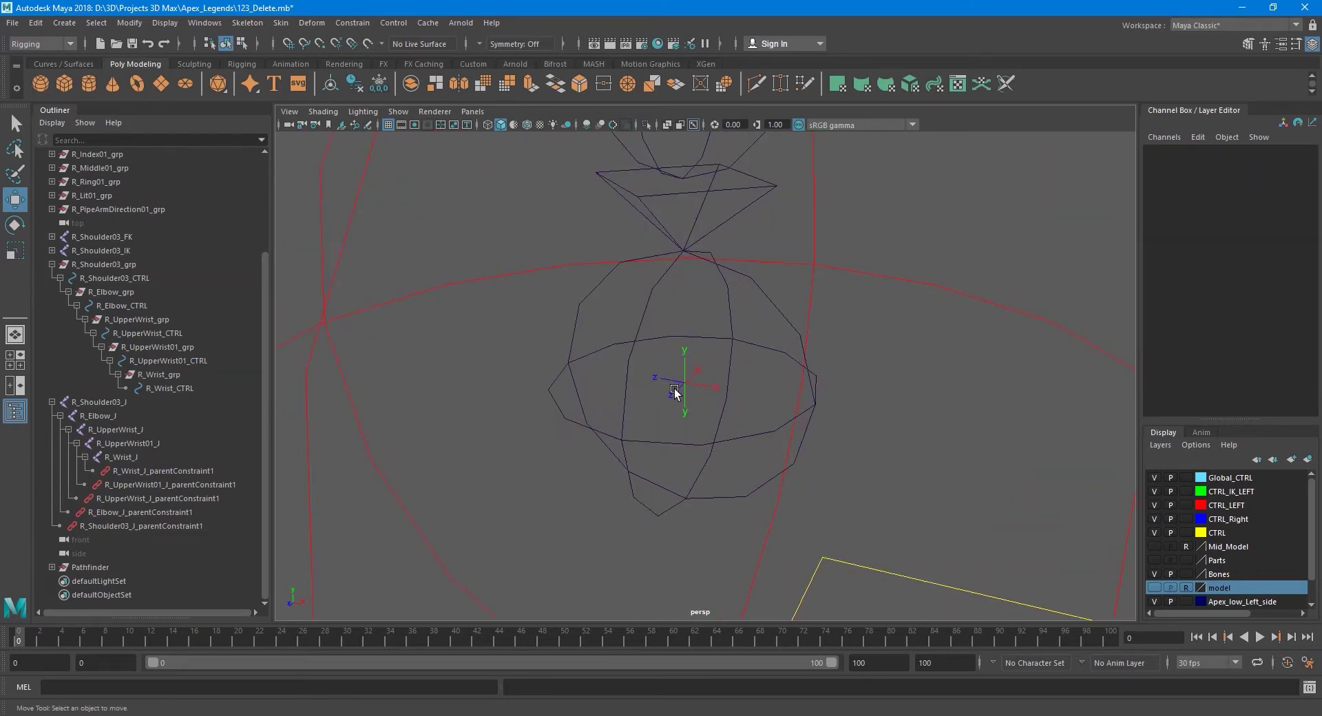
{"action": "scroll", "coordinate": [674, 391], "scroll_direction": "down", "scroll_amount": 2}
{"action": "scroll", "coordinate": [674, 391], "scroll_direction": "down", "scroll_amount": 3}
{"action": "key", "text": "q"}
{"action": "middle_click_drag", "start_coordinate": [682, 396], "coordinate": [614, 397], "text": "alt"}
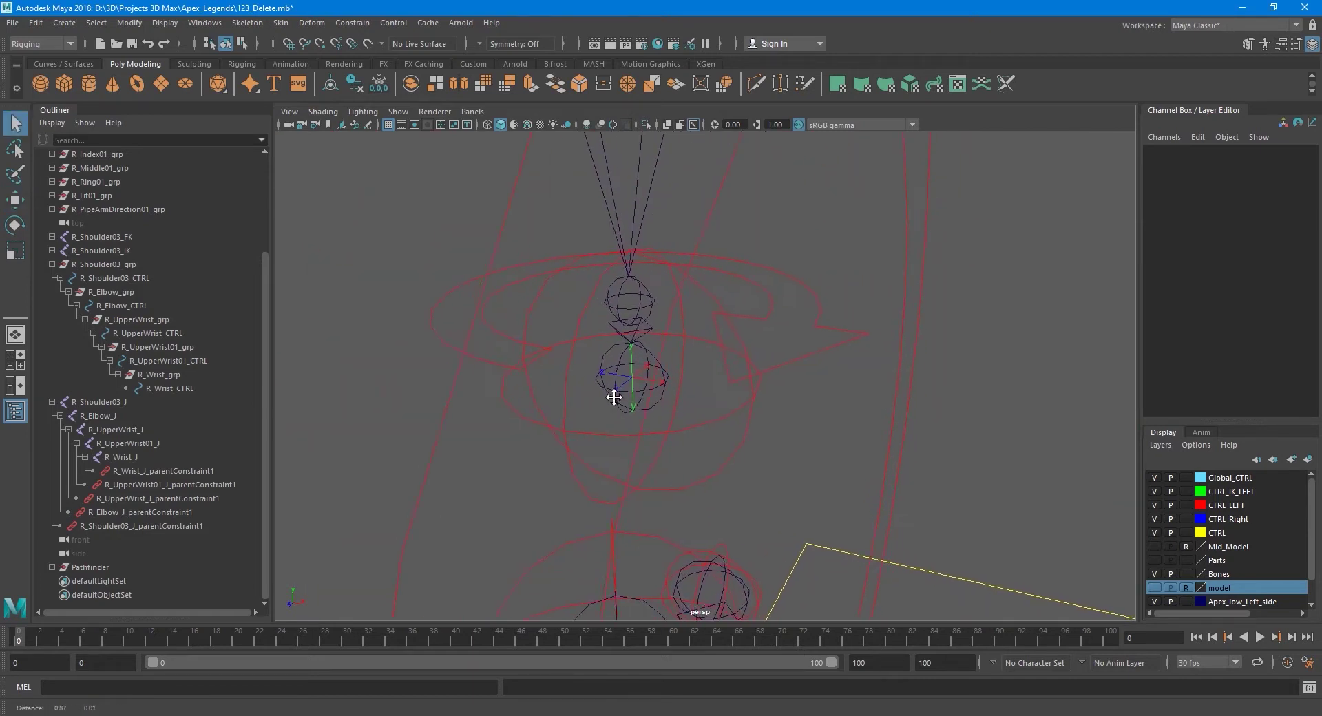
{"action": "scroll", "coordinate": [630, 409], "scroll_direction": "up", "scroll_amount": 2}
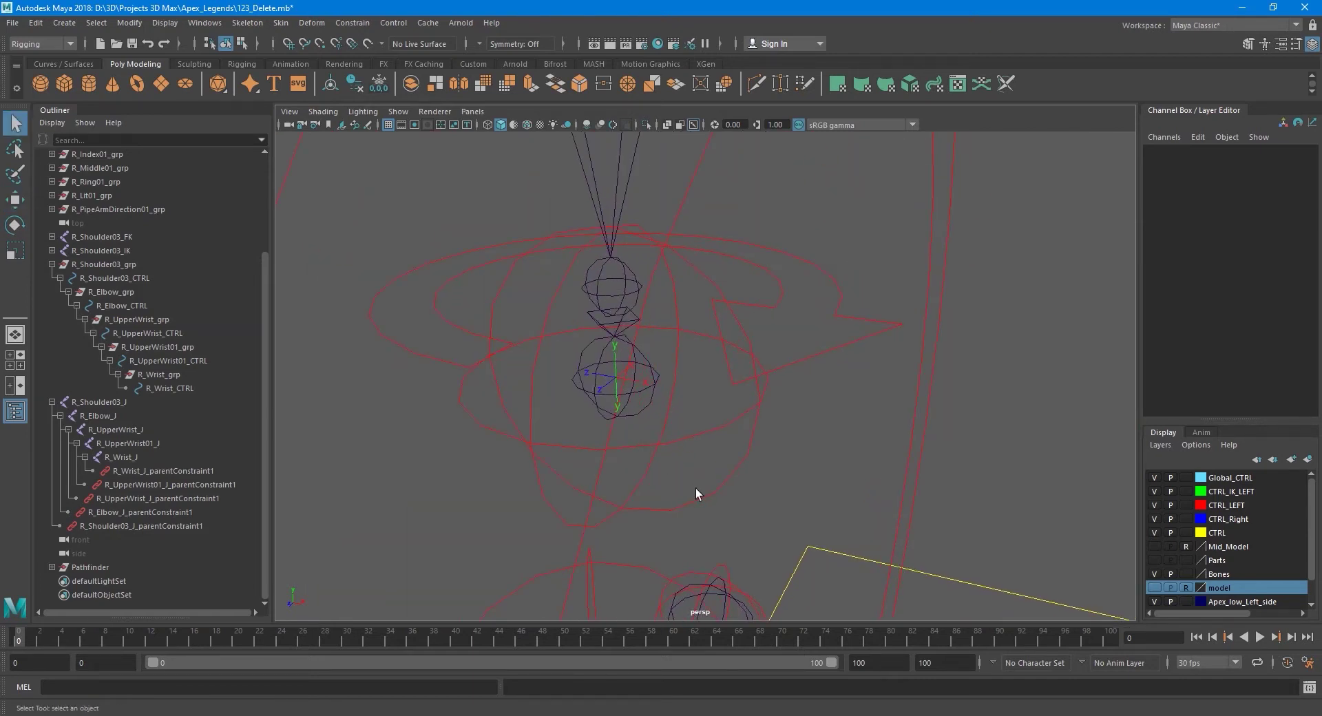
{"action": "middle_click_drag", "start_coordinate": [673, 486], "coordinate": [688, 482], "text": "alt"}
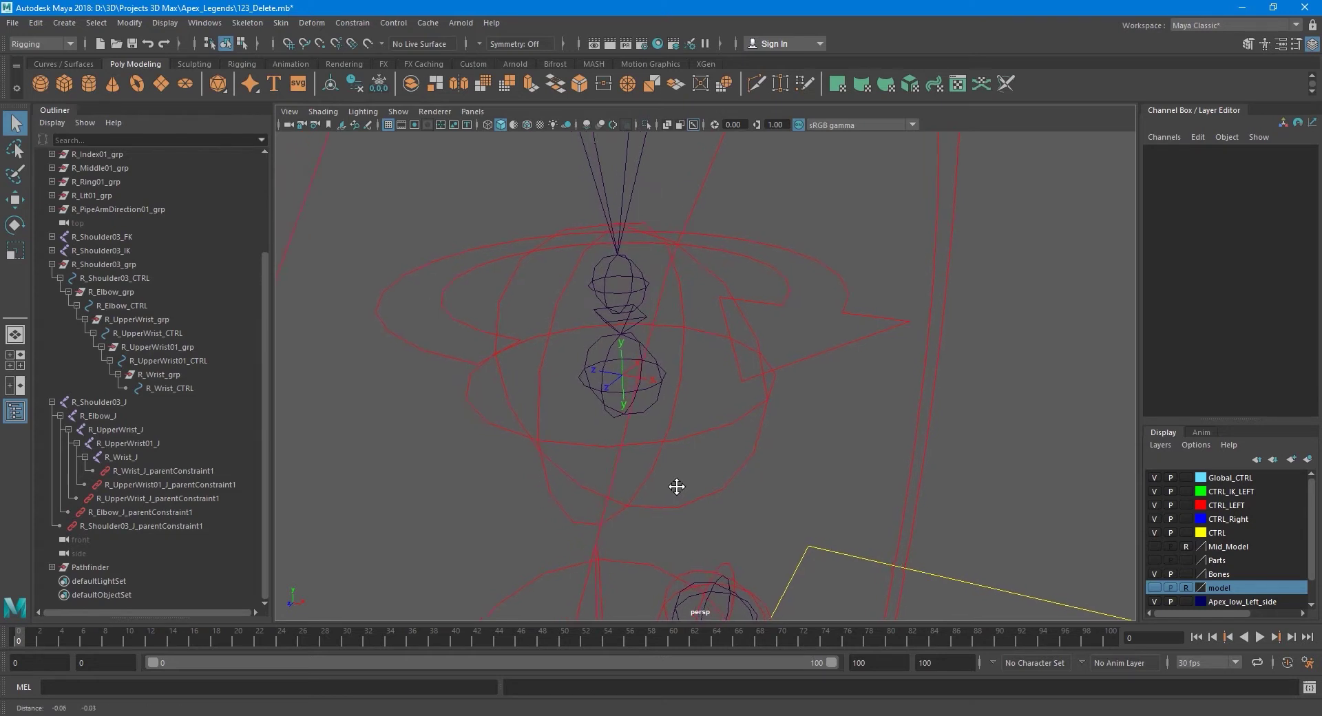
{"action": "key", "text": "ctrl+s"}
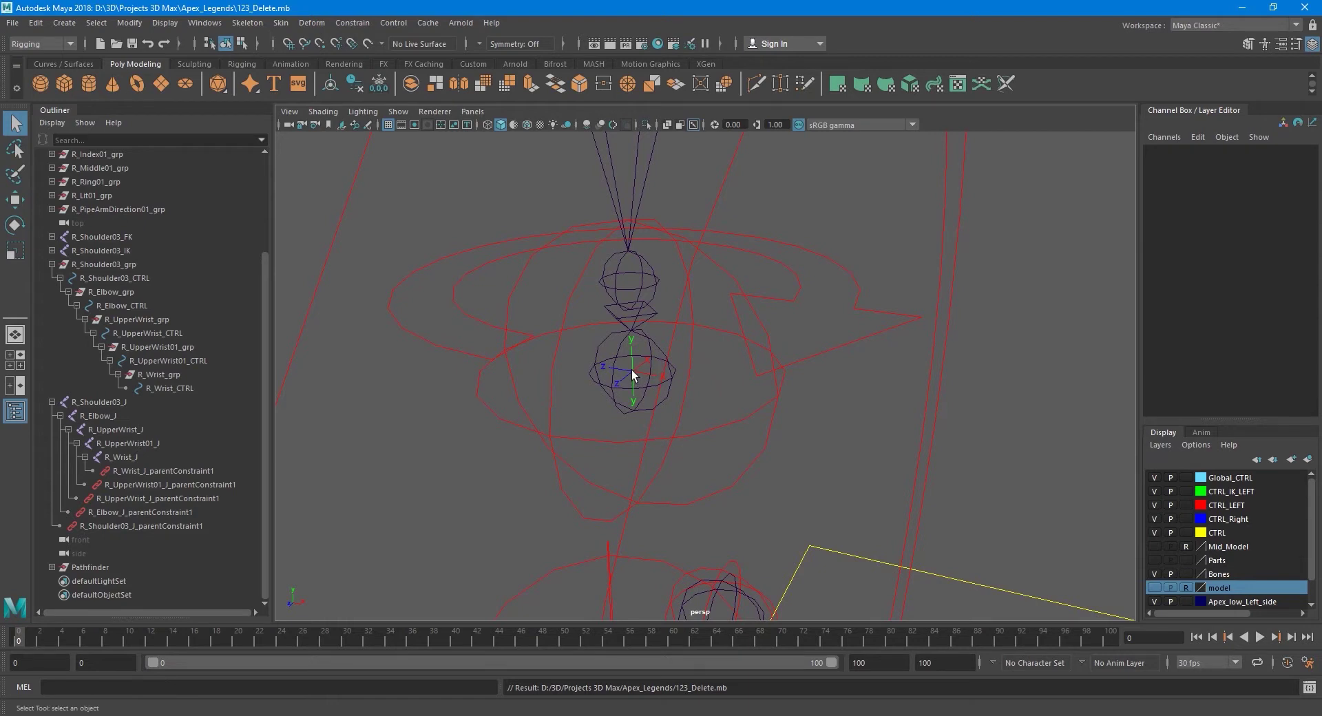
{"action": "mouse_move", "coordinate": [631, 370]}
{"action": "left_mouse_down", "text": "alt"}
{"action": "mouse_move", "coordinate": [647, 427]}
{"action": "mouse_move", "coordinate": [646, 409]}
{"action": "left_mouse_up", "text": "alt"}
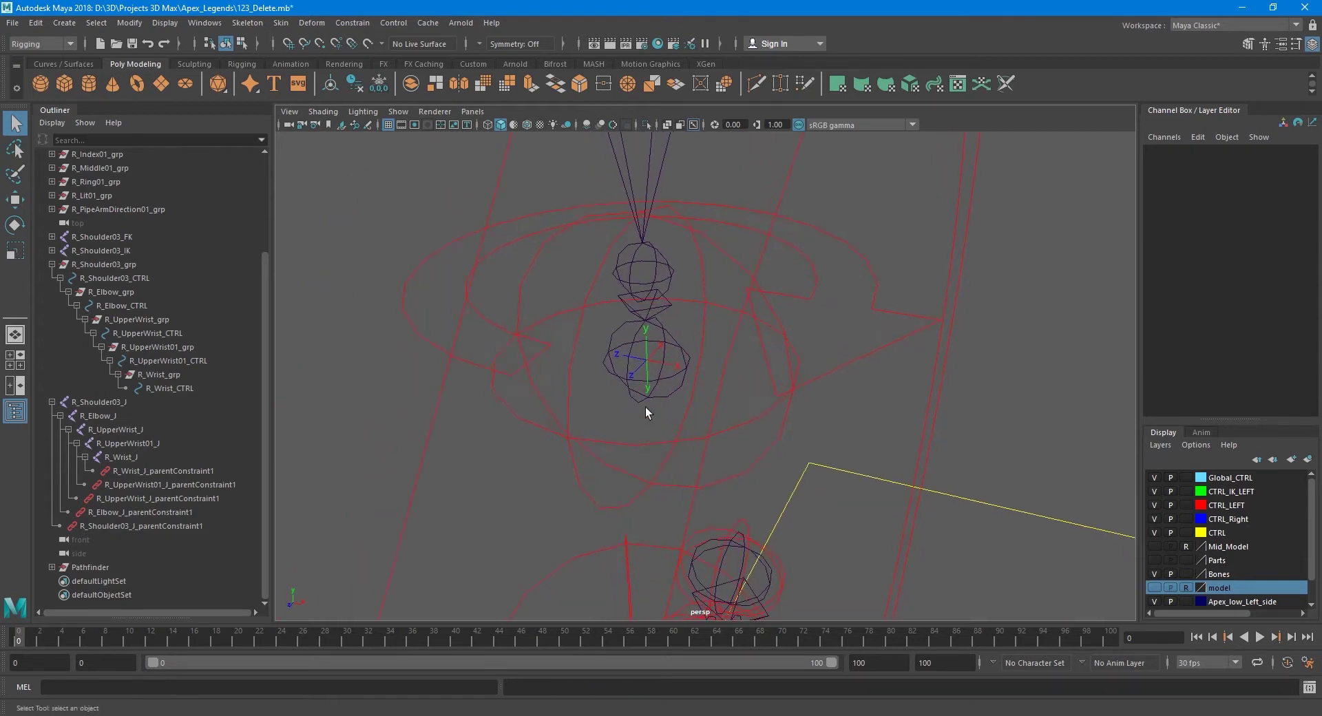
{"action": "scroll", "coordinate": [642, 398], "scroll_direction": "up", "scroll_amount": 3}
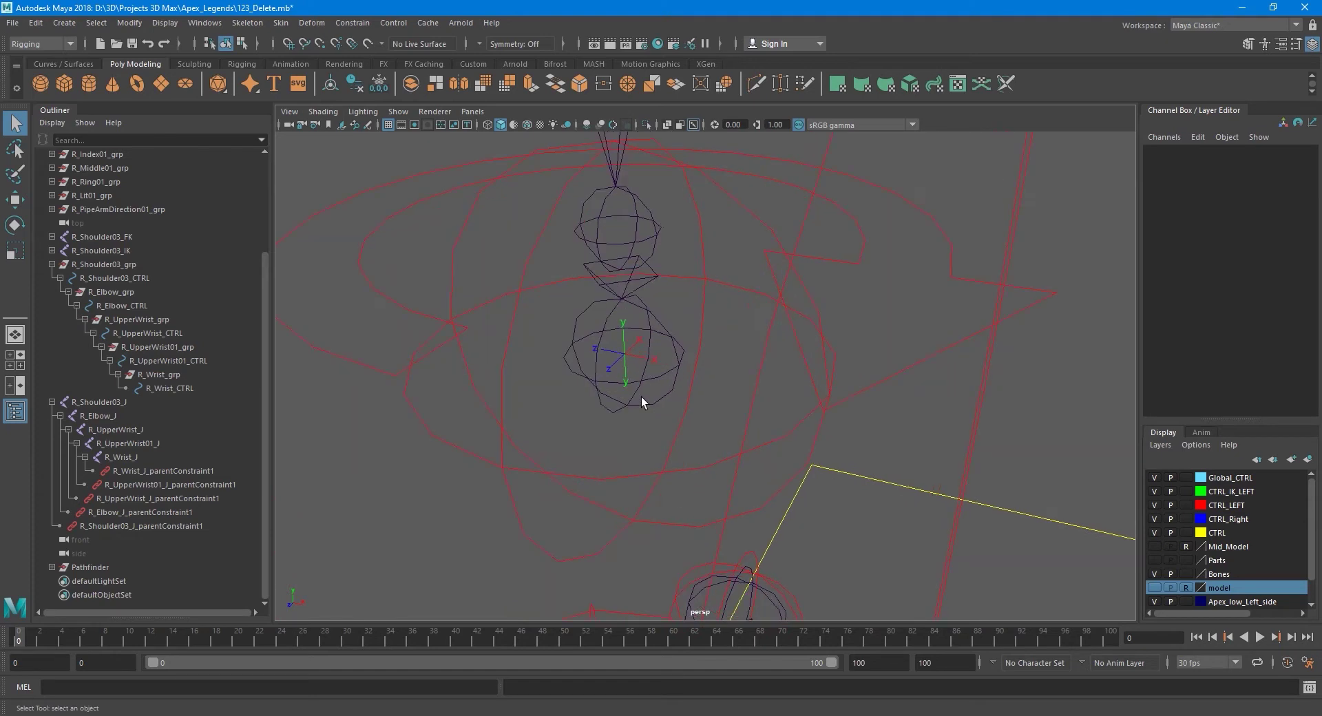
- Select R_Wrist_J with R_Wrist_grp and view the constraint types without applying one
{"action": "left_click", "coordinate": [124, 457]}
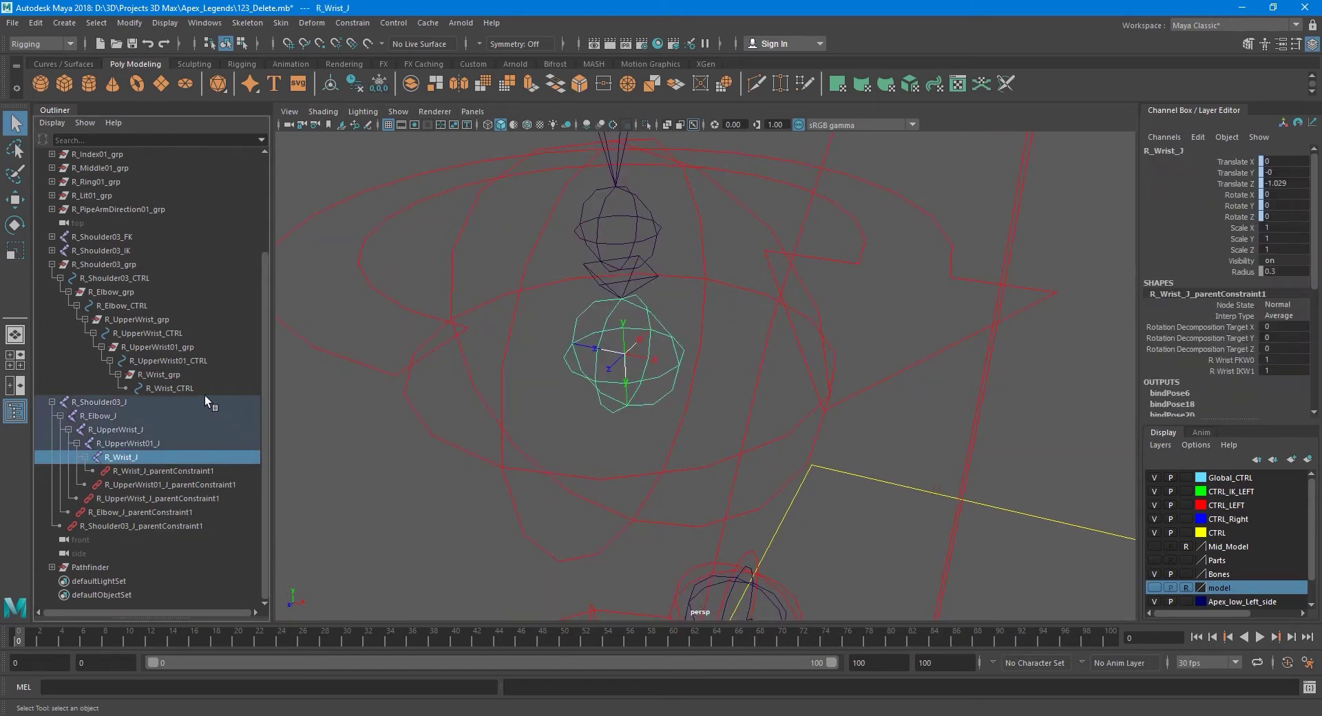
{"action": "left_click", "coordinate": [162, 375], "text": "shift"}
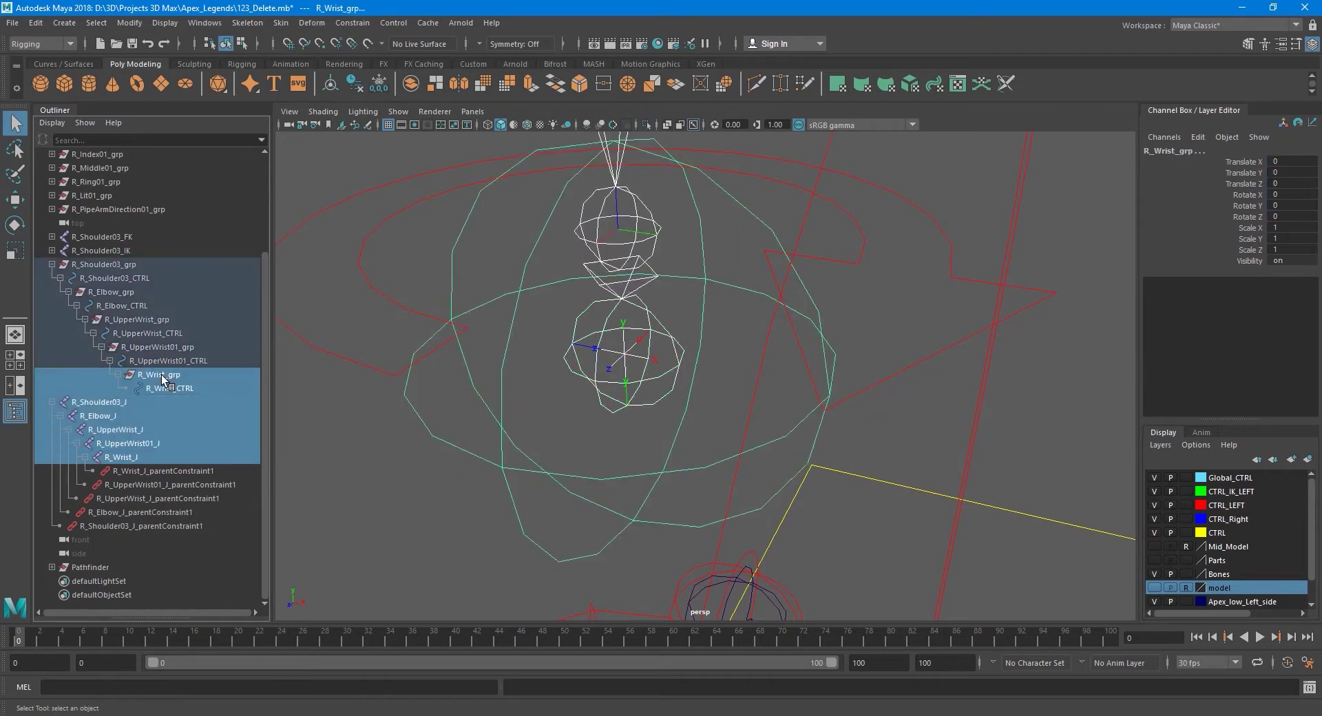
{"action": "left_click", "coordinate": [128, 457]}
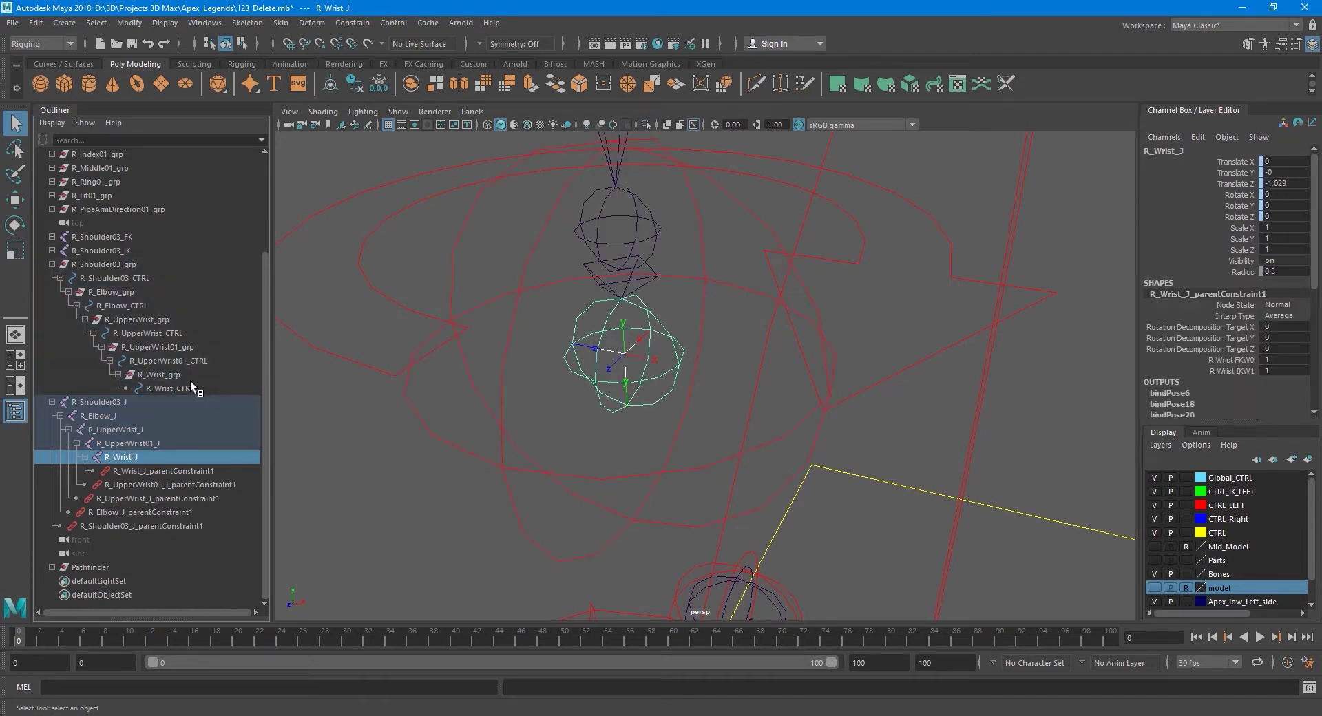
{"action": "left_click", "coordinate": [173, 374], "text": "ctrl"}
{"action": "left_click", "coordinate": [351, 22]}
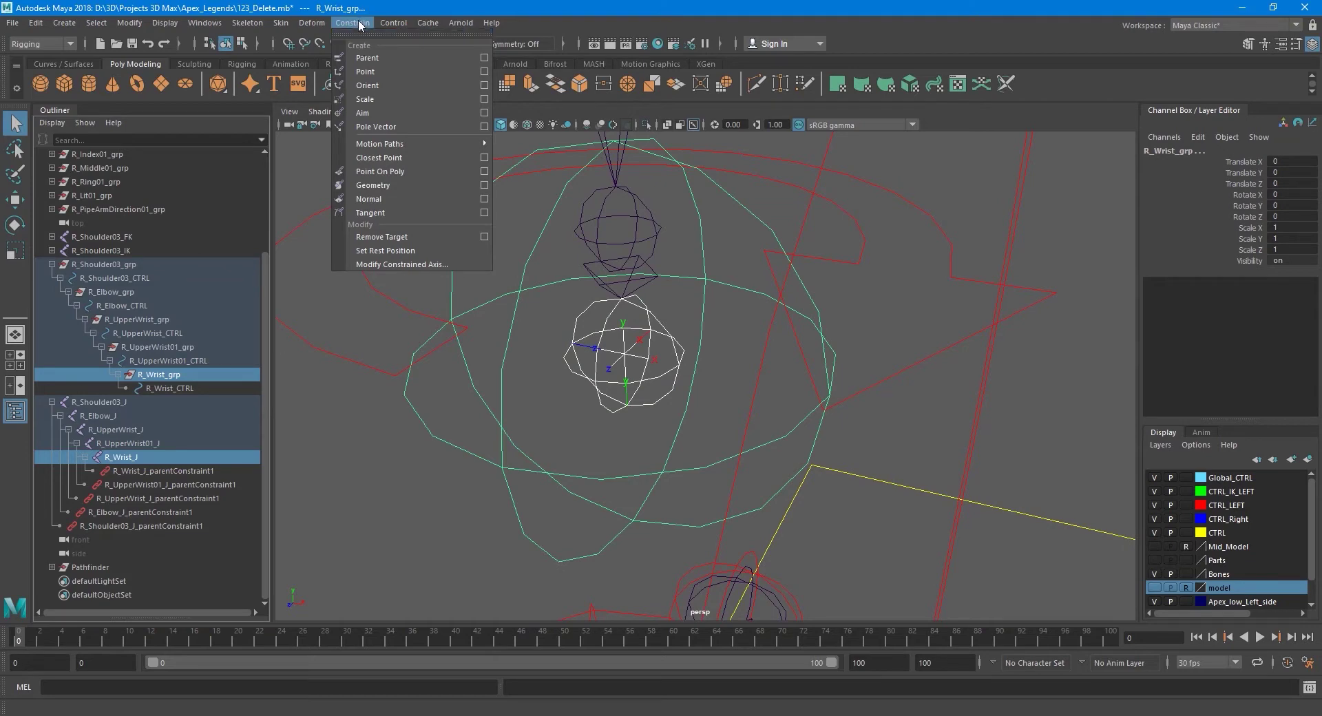
{"action": "left_click", "coordinate": [359, 26]}
- Select R_Wrist_CTRL, then R_UpperWrist01_CTRL for the rotation test
{"action": "mouse_move", "coordinate": [542, 374]}
{"action": "left_mouse_down", "text": "alt"}
{"action": "mouse_move", "coordinate": [686, 376]}
{"action": "mouse_move", "coordinate": [395, 401]}
{"action": "mouse_move", "coordinate": [557, 390]}
{"action": "mouse_move", "coordinate": [606, 371]}
{"action": "left_mouse_up", "text": "alt"}
{"action": "left_click", "coordinate": [167, 388]}
{"action": "left_click", "coordinate": [180, 359]}
- Test-rotate R_UpperWrist01_CTRL, undo it, and zoom out to see the whole rig
{"action": "key", "text": "e"}
{"action": "mouse_move", "coordinate": [628, 319]}
{"action": "left_mouse_down"}
{"action": "mouse_move", "coordinate": [654, 306]}
{"action": "mouse_move", "coordinate": [558, 327]}
{"action": "left_mouse_up"}
{"action": "key", "text": "ctrl+z"}
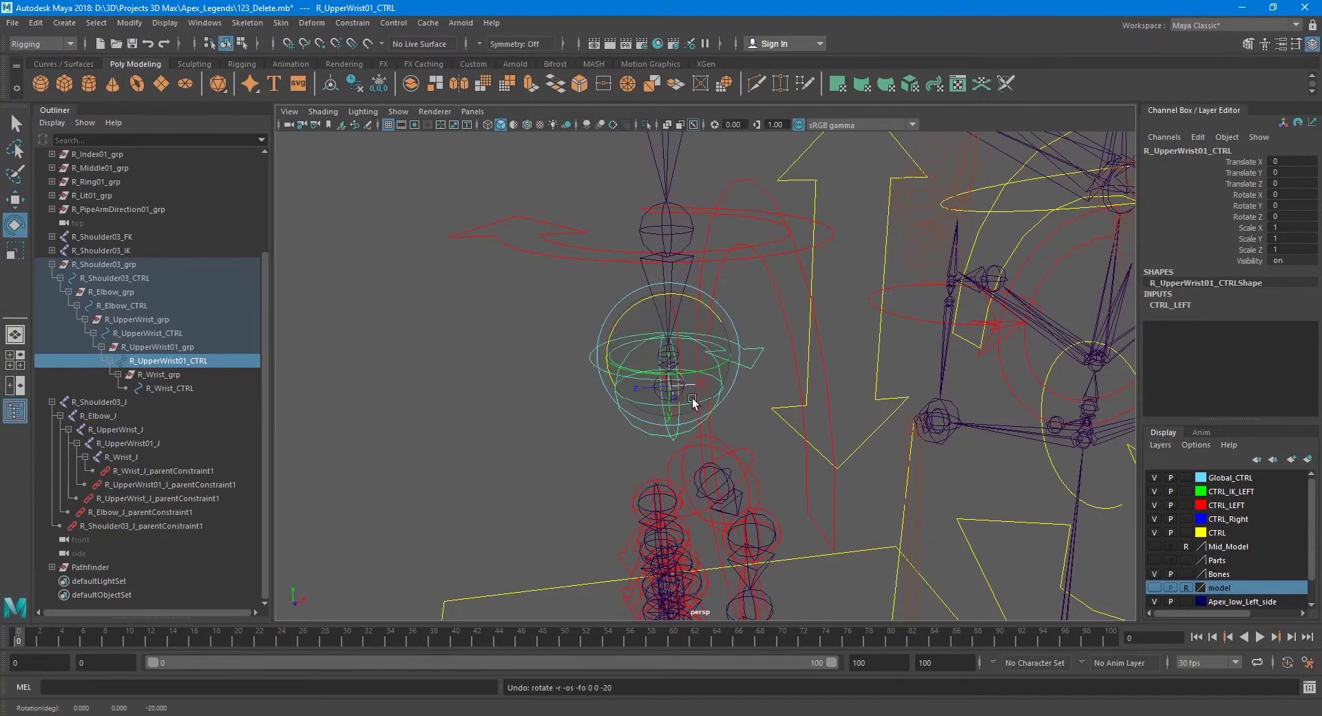
{"action": "key", "text": "q"}
{"action": "mouse_move", "coordinate": [692, 403]}
{"action": "right_mouse_down", "text": "alt"}
{"action": "mouse_move", "coordinate": [624, 495]}
{"action": "mouse_move", "coordinate": [358, 413]}
{"action": "right_mouse_up", "text": "alt"}
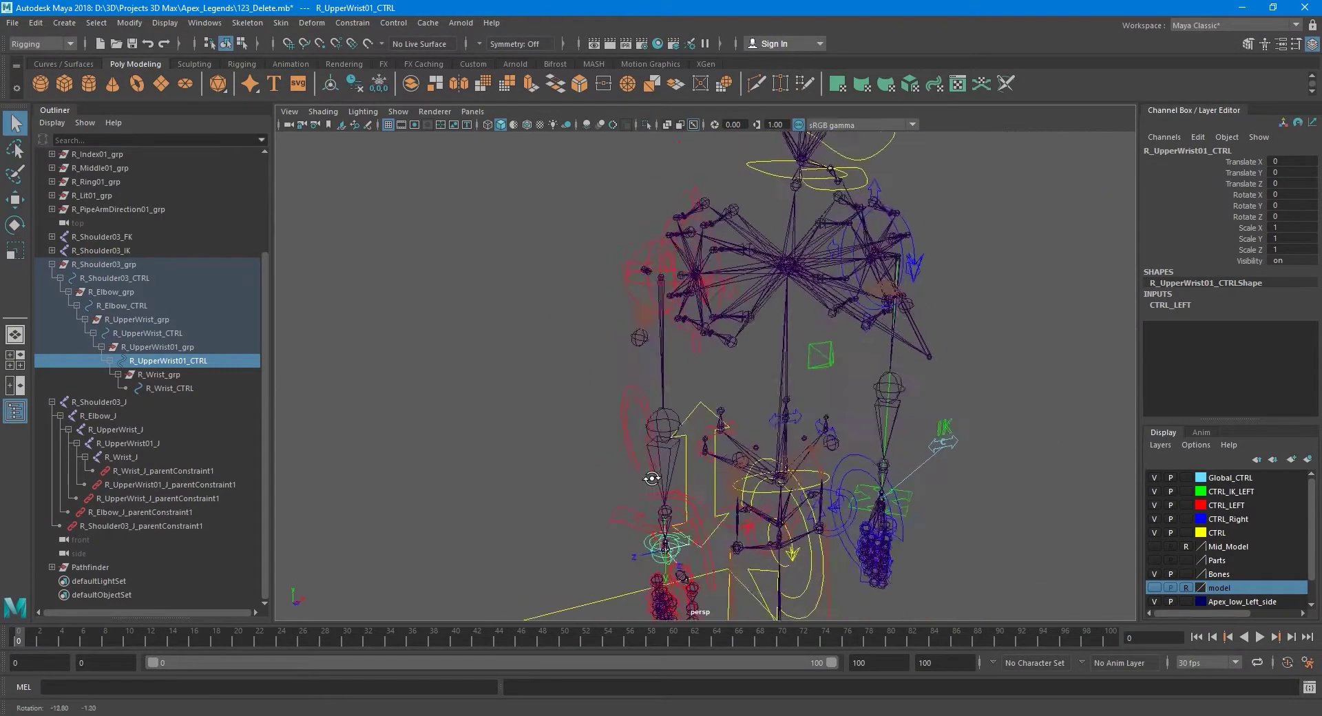
- Rotate R_Shoulder03_CTRL to test the arm, toggling the Mid_Model and model mesh layers
{"action": "left_click", "coordinate": [121, 280]}
{"action": "key", "text": "e"}
{"action": "left_click_drag", "start_coordinate": [628, 243], "coordinate": [643, 193]}
{"action": "left_click", "coordinate": [1156, 545]}
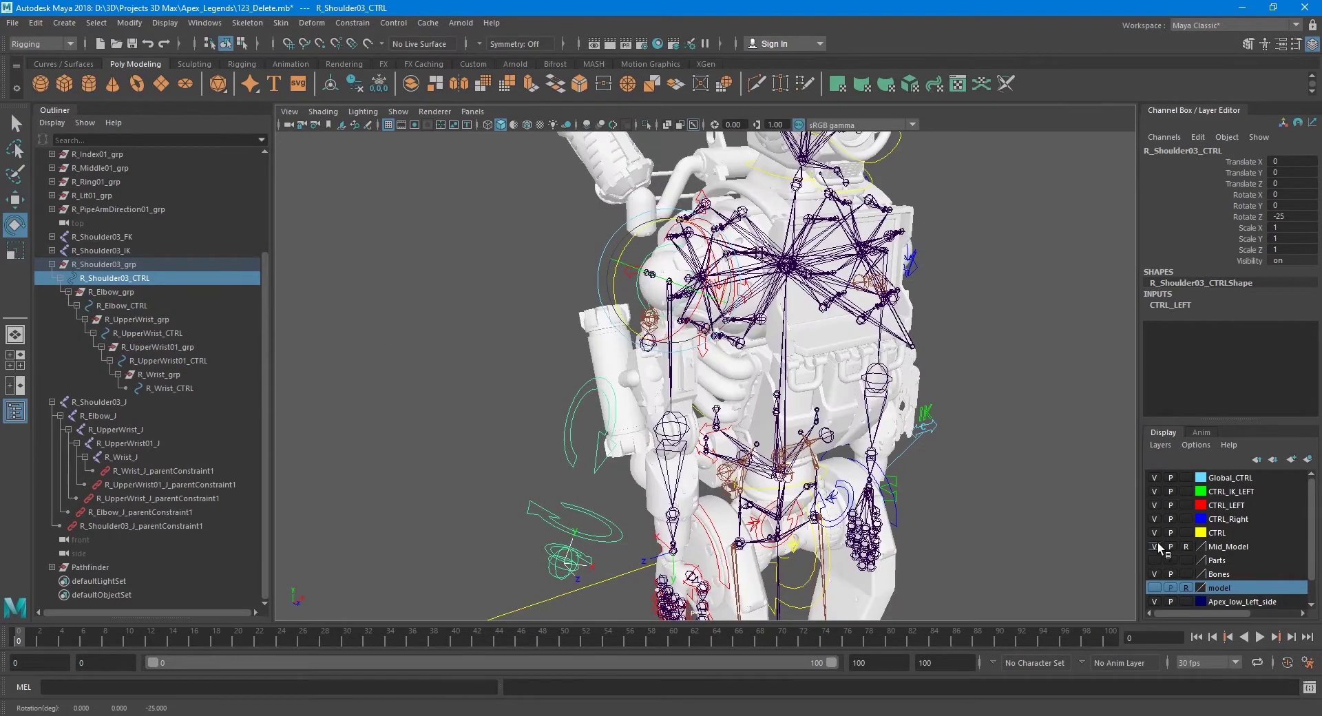
{"action": "left_click", "coordinate": [1156, 546]}
{"action": "left_click", "coordinate": [1157, 587]}
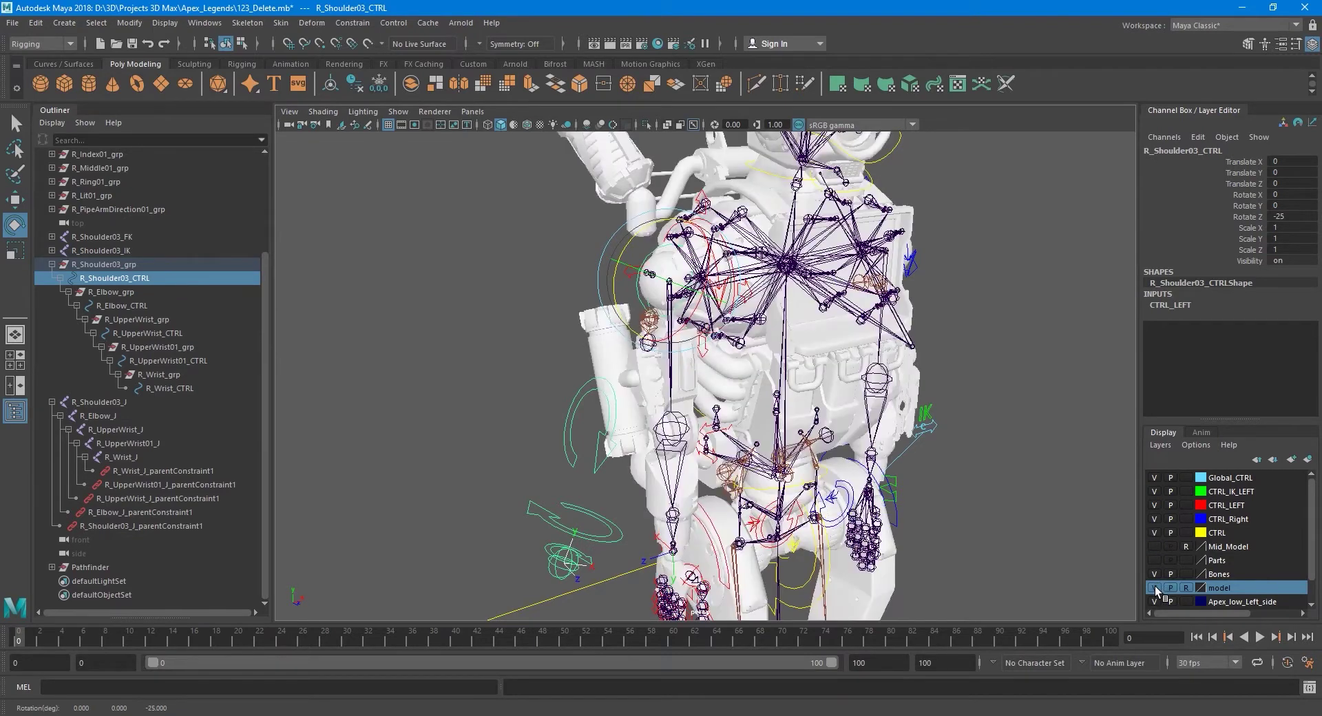
- Undo the layer visibility changes and return the shoulder rotation to zero
{"action": "key", "text": "ctrl+z"}
{"action": "key", "text": "ctrl+z"}
{"action": "key", "text": "ctrl+z"}
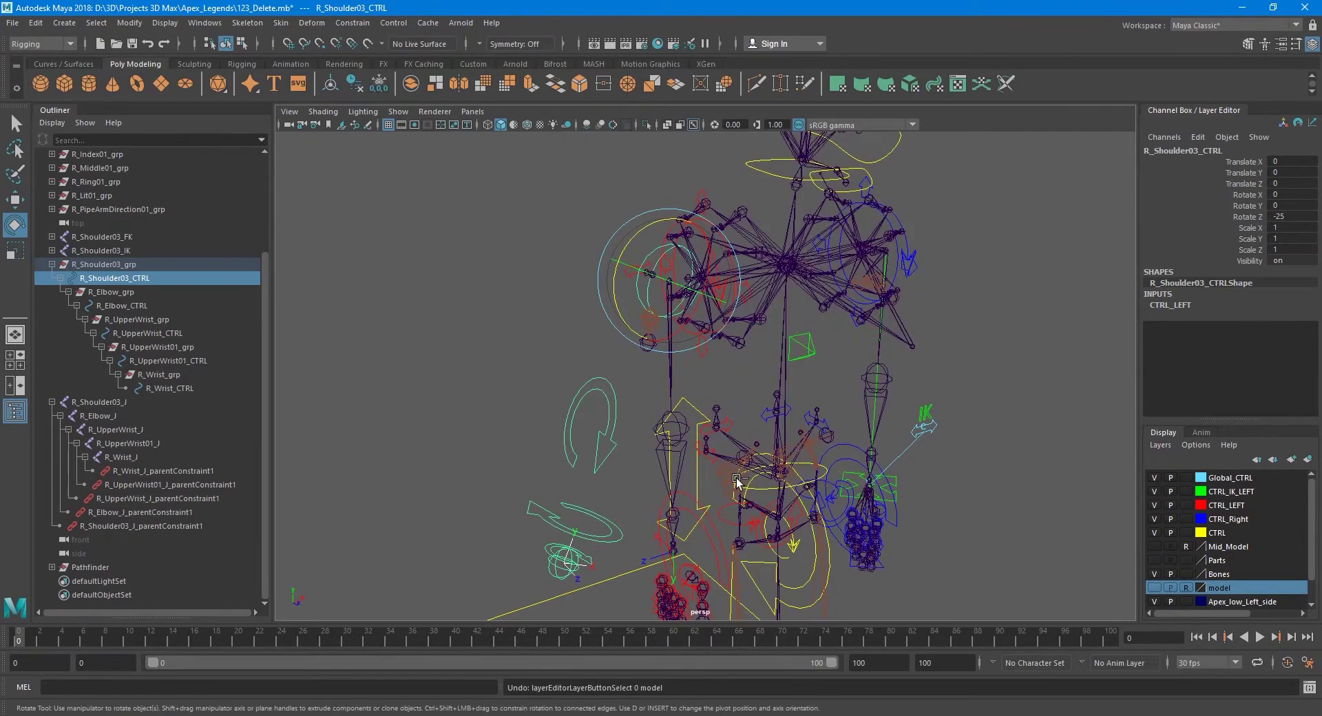
{"action": "key", "text": "ctrl+z"}
{"action": "key", "text": "ctrl+z"}
{"action": "key", "text": "ctrl+z"}
{"action": "key", "text": "q"}
{"action": "scroll", "coordinate": [723, 448], "scroll_direction": "up", "scroll_amount": 6}
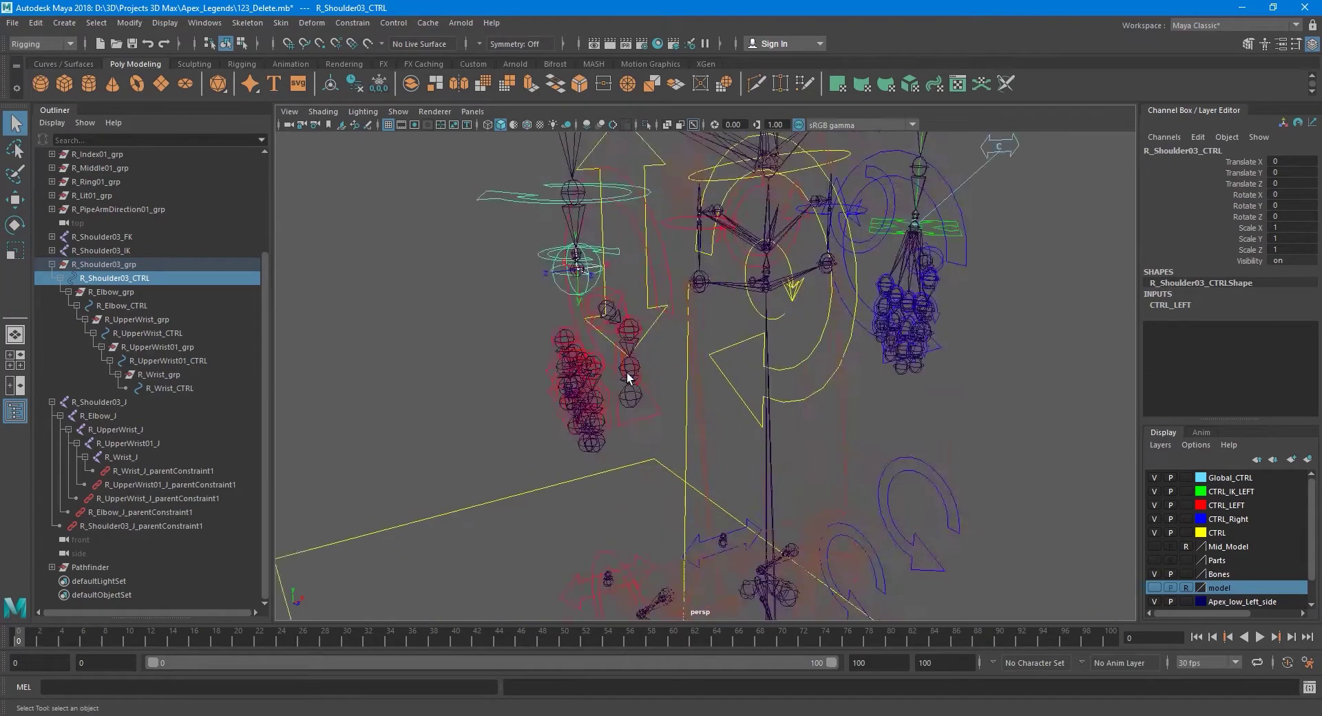
{"action": "middle_click_drag", "start_coordinate": [714, 414], "coordinate": [790, 462], "text": "alt"}
- Select R_Wrist_J, then add R_Wrist_grp, and frame the wrist
{"action": "left_click", "coordinate": [130, 457]}
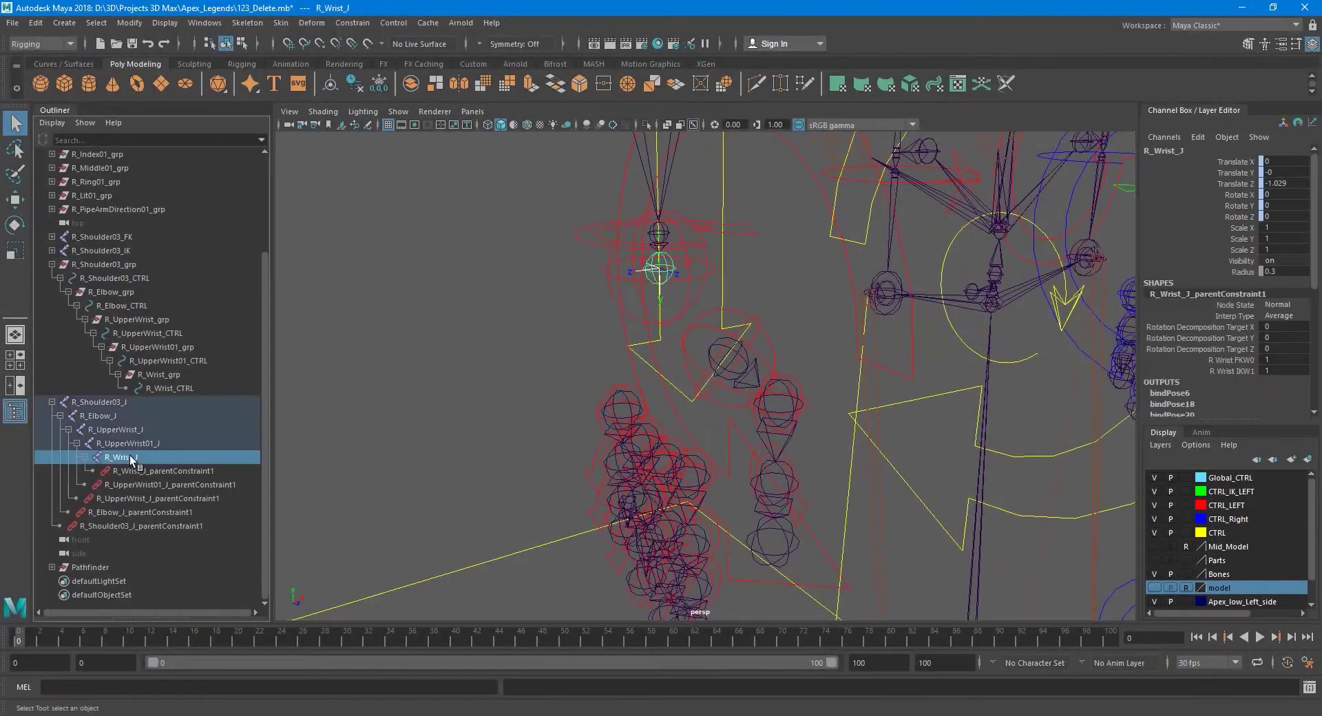
{"action": "left_click", "coordinate": [159, 374], "text": "ctrl"}
{"action": "key", "text": "f"}
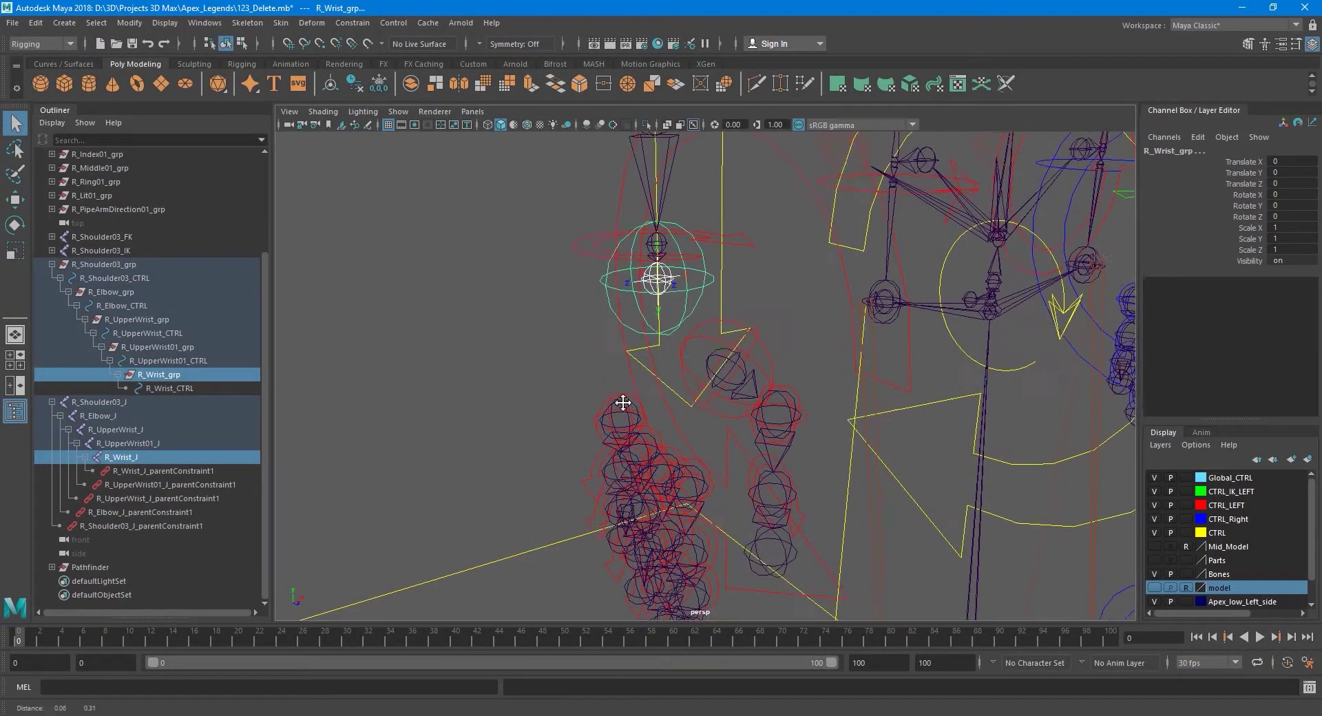
{"action": "scroll", "coordinate": [712, 423], "scroll_direction": "up", "scroll_amount": 2}
{"action": "scroll", "coordinate": [629, 416], "scroll_direction": "up", "scroll_amount": 2}
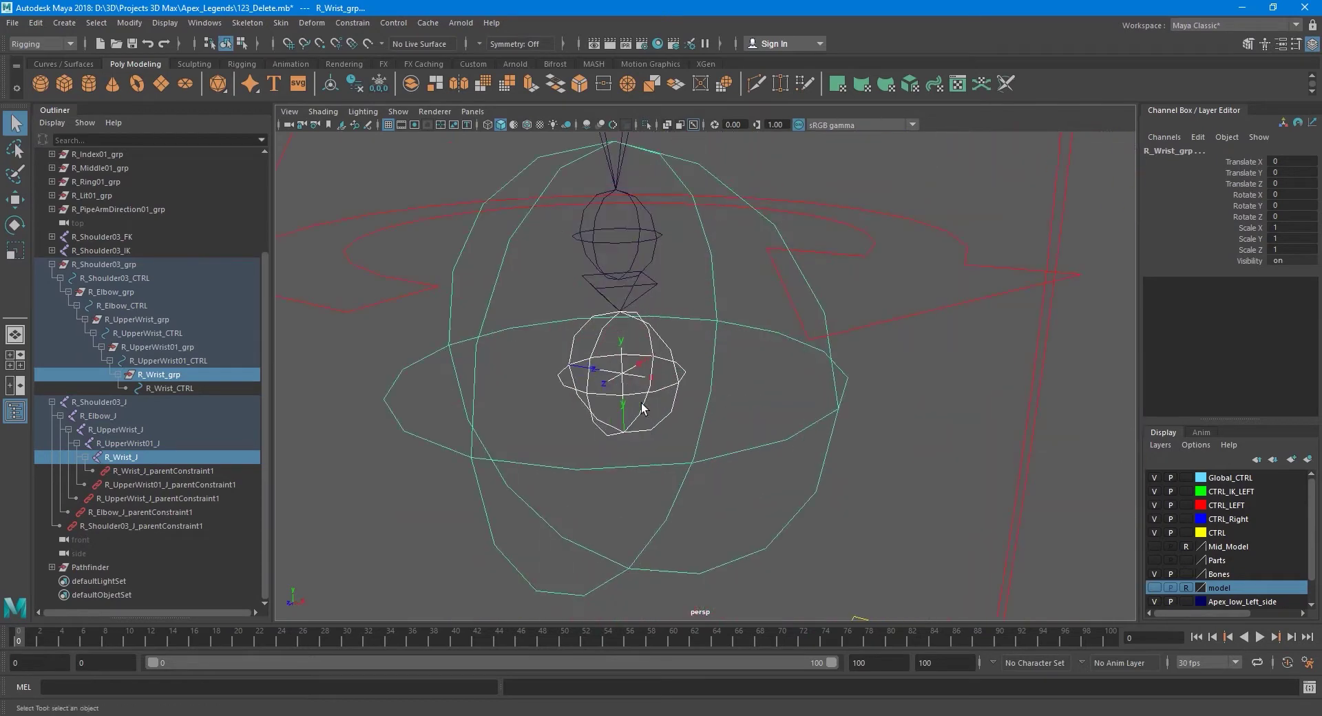
{"action": "scroll", "coordinate": [638, 410], "scroll_direction": "up", "scroll_amount": 2}
{"action": "scroll", "coordinate": [673, 419], "scroll_direction": "up", "scroll_amount": 2}
- Apply a Parent constraint with Maintain offset off, then view the rig from the side
{"action": "left_click", "coordinate": [351, 23]}
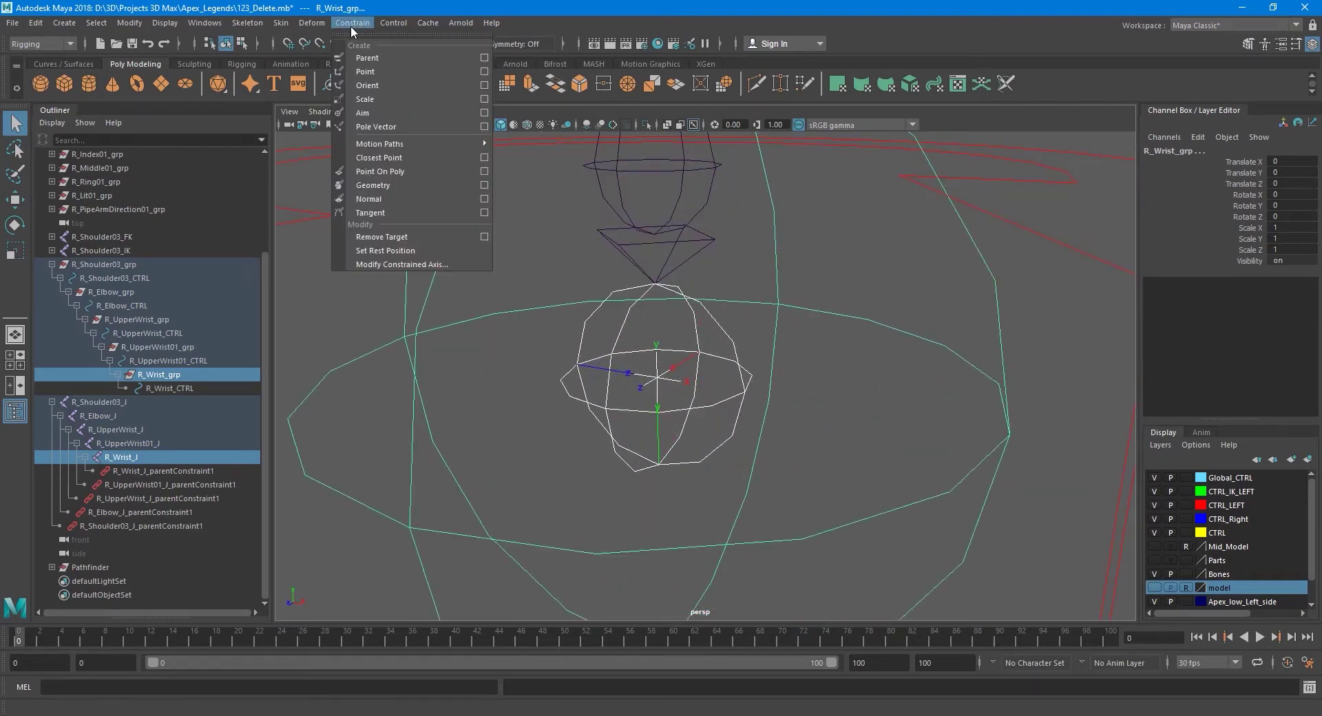
{"action": "left_click", "coordinate": [484, 59]}
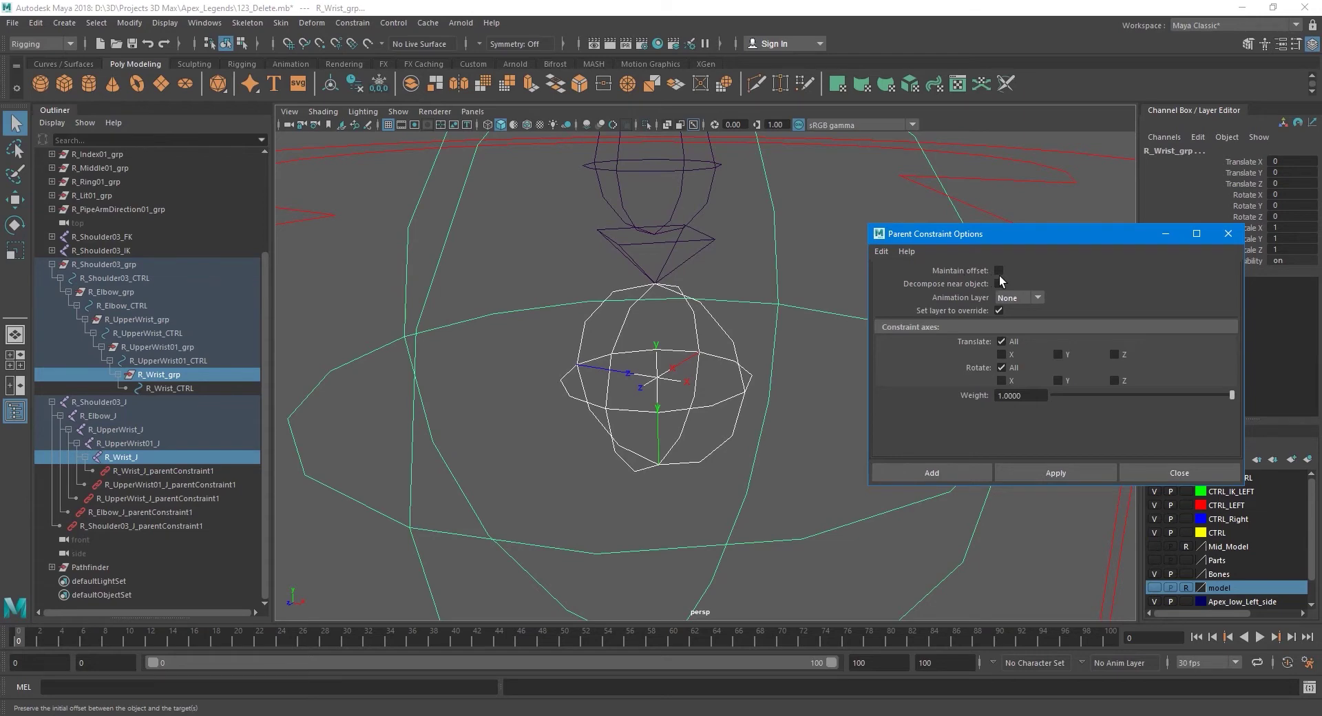
{"action": "left_click", "coordinate": [939, 476]}
{"action": "left_click_drag", "start_coordinate": [799, 444], "coordinate": [696, 375], "text": "alt"}
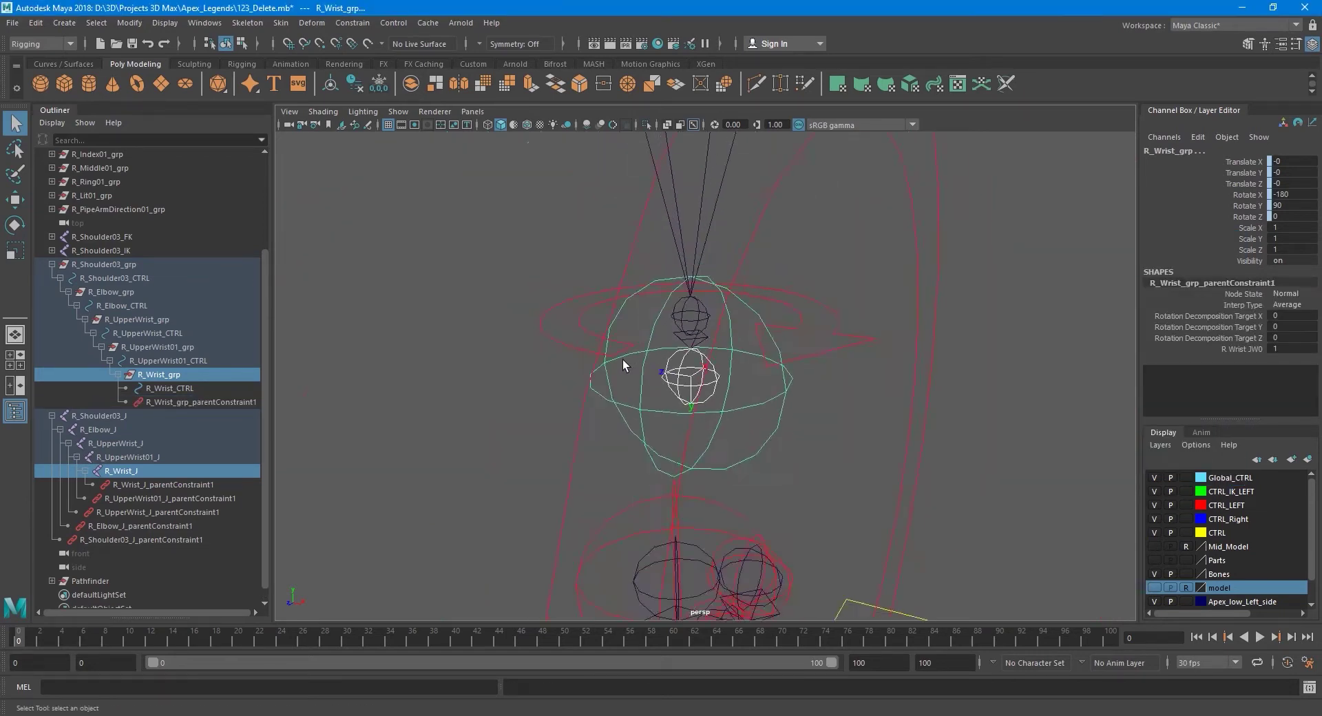
{"action": "scroll", "coordinate": [696, 375], "scroll_direction": "up", "scroll_amount": 2}
{"action": "scroll", "coordinate": [699, 382], "scroll_direction": "up", "scroll_amount": 2}
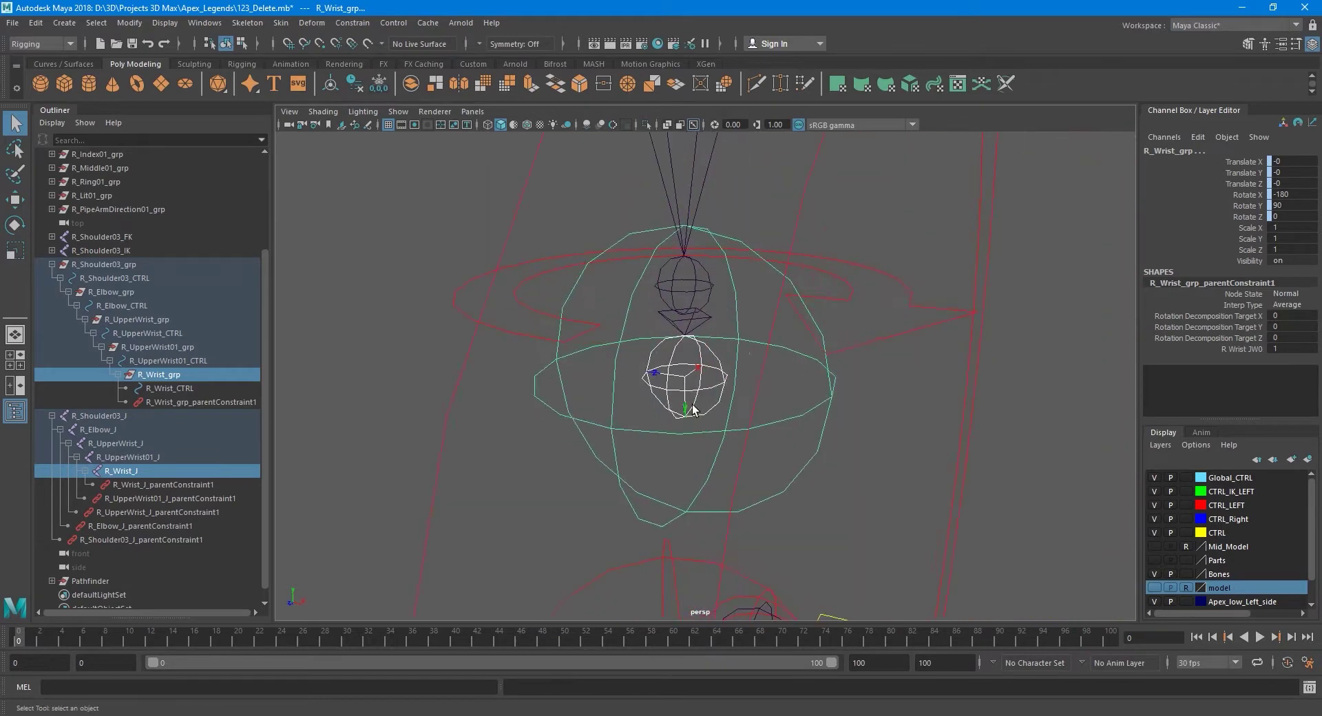
{"action": "scroll", "coordinate": [706, 393], "scroll_direction": "up", "scroll_amount": 2}
{"action": "scroll", "coordinate": [712, 403], "scroll_direction": "up", "scroll_amount": 2}
{"action": "scroll", "coordinate": [702, 405], "scroll_direction": "down", "scroll_amount": 3}
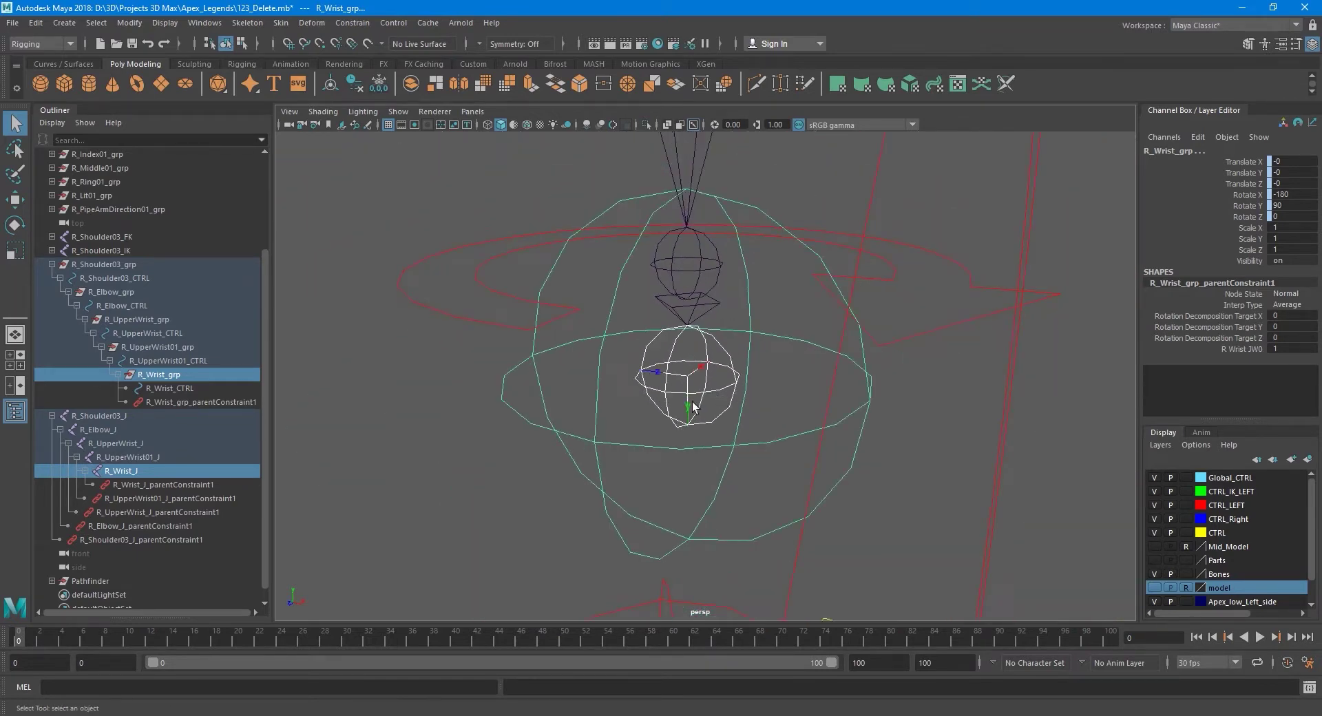
{"action": "left_click", "coordinate": [178, 376]}
{"action": "key", "text": "w"}
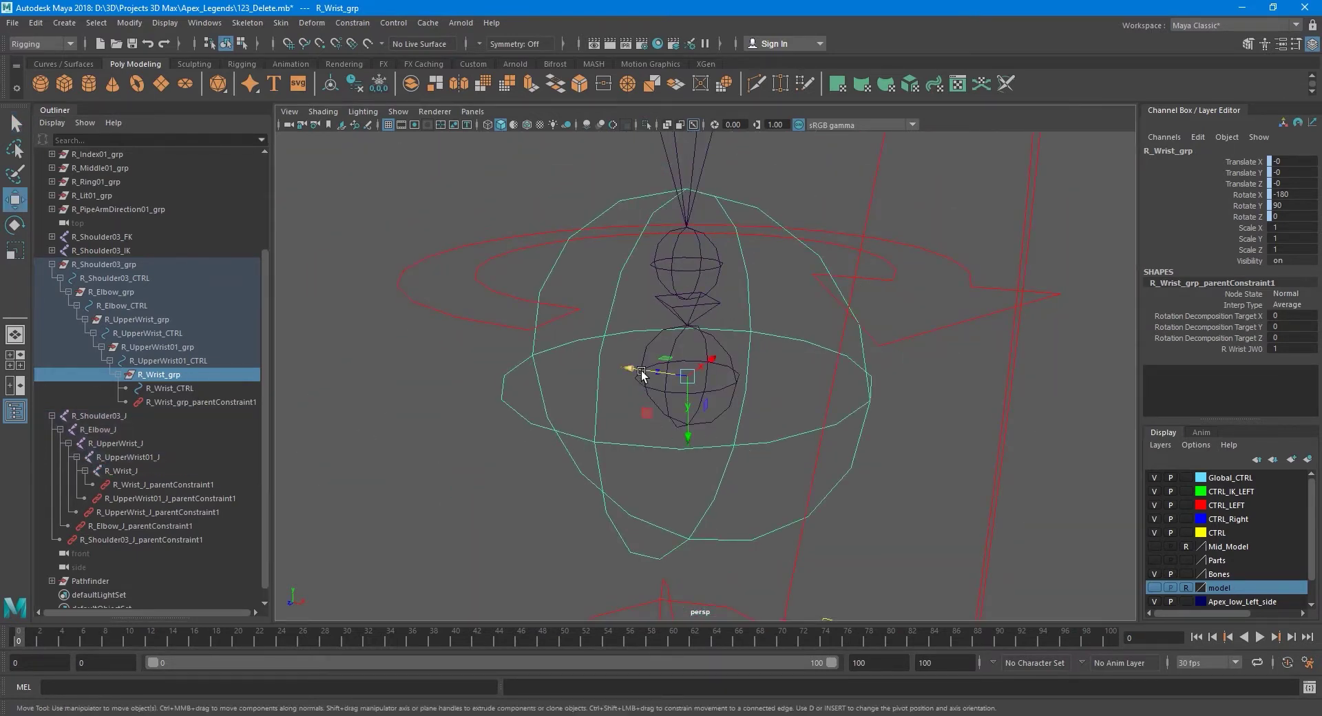
{"action": "left_click_drag", "start_coordinate": [641, 375], "coordinate": [561, 368]}
{"action": "scroll", "coordinate": [708, 407], "scroll_direction": "up", "scroll_amount": 3}
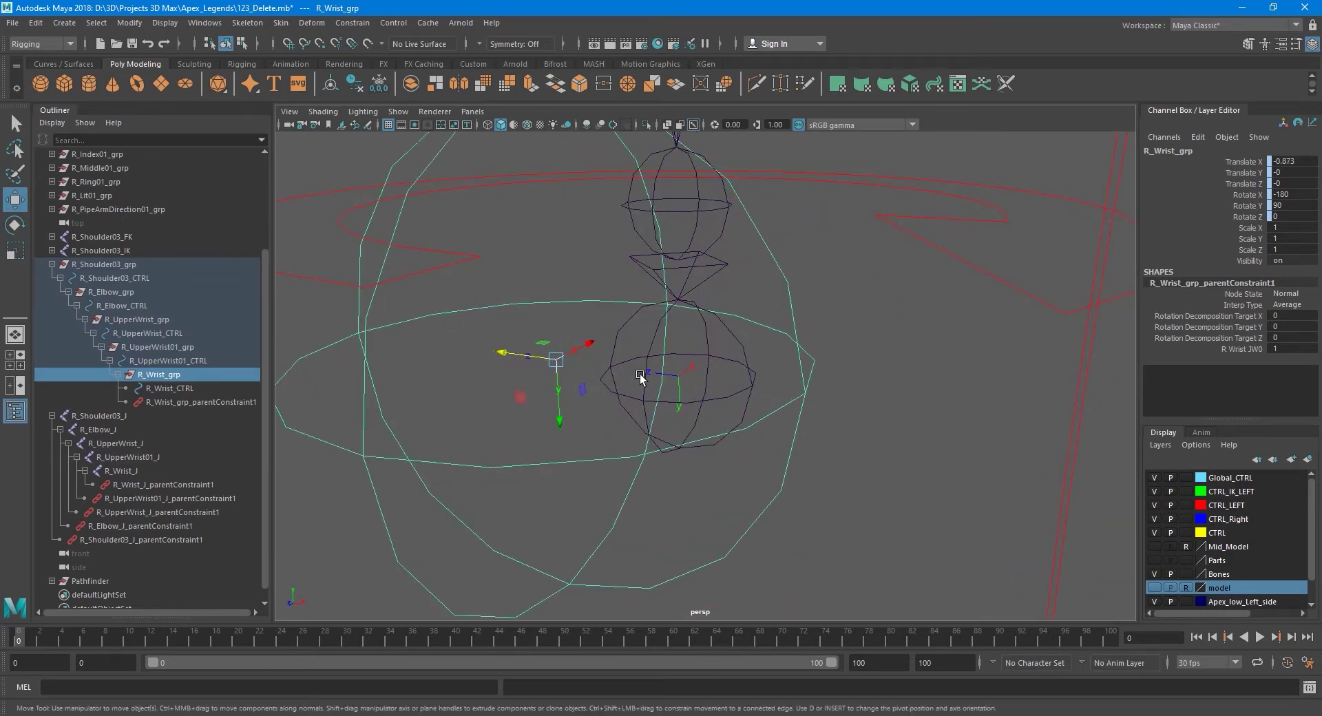
{"action": "key", "text": "ctrl+z"}
{"action": "key", "text": "q"}
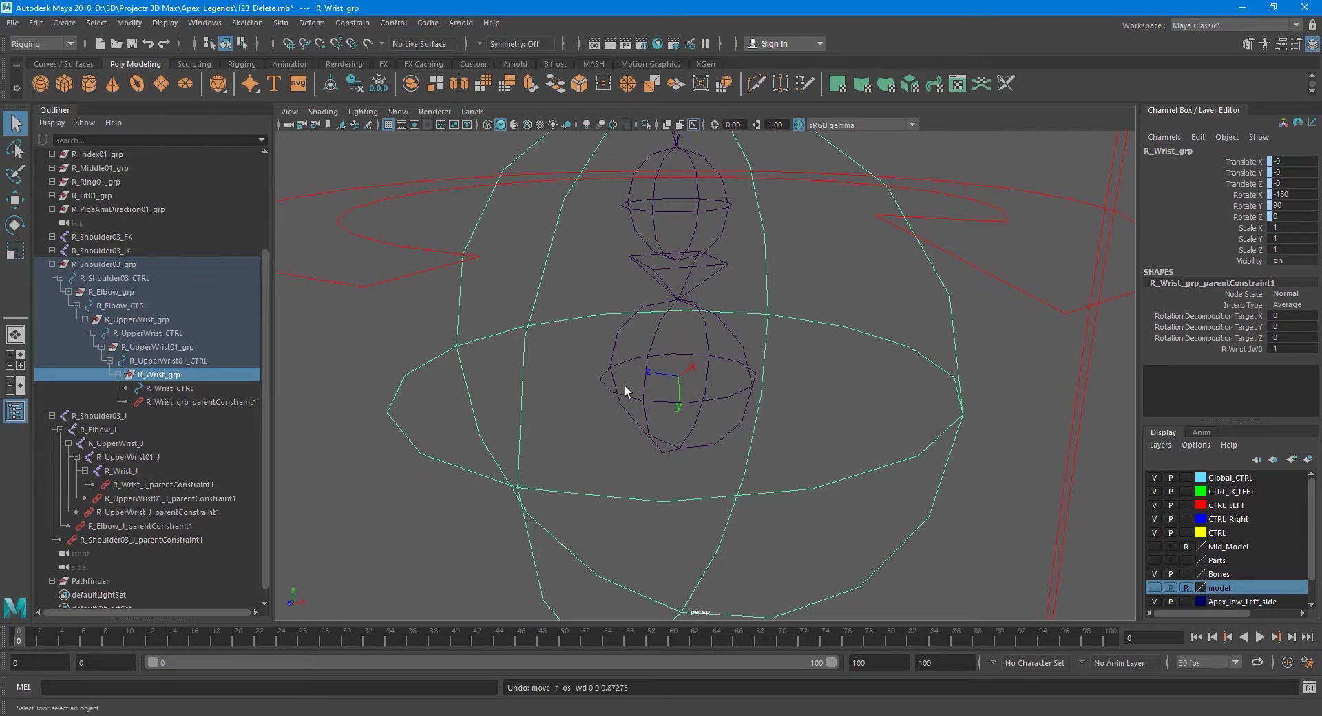
{"action": "left_click", "coordinate": [146, 458]}
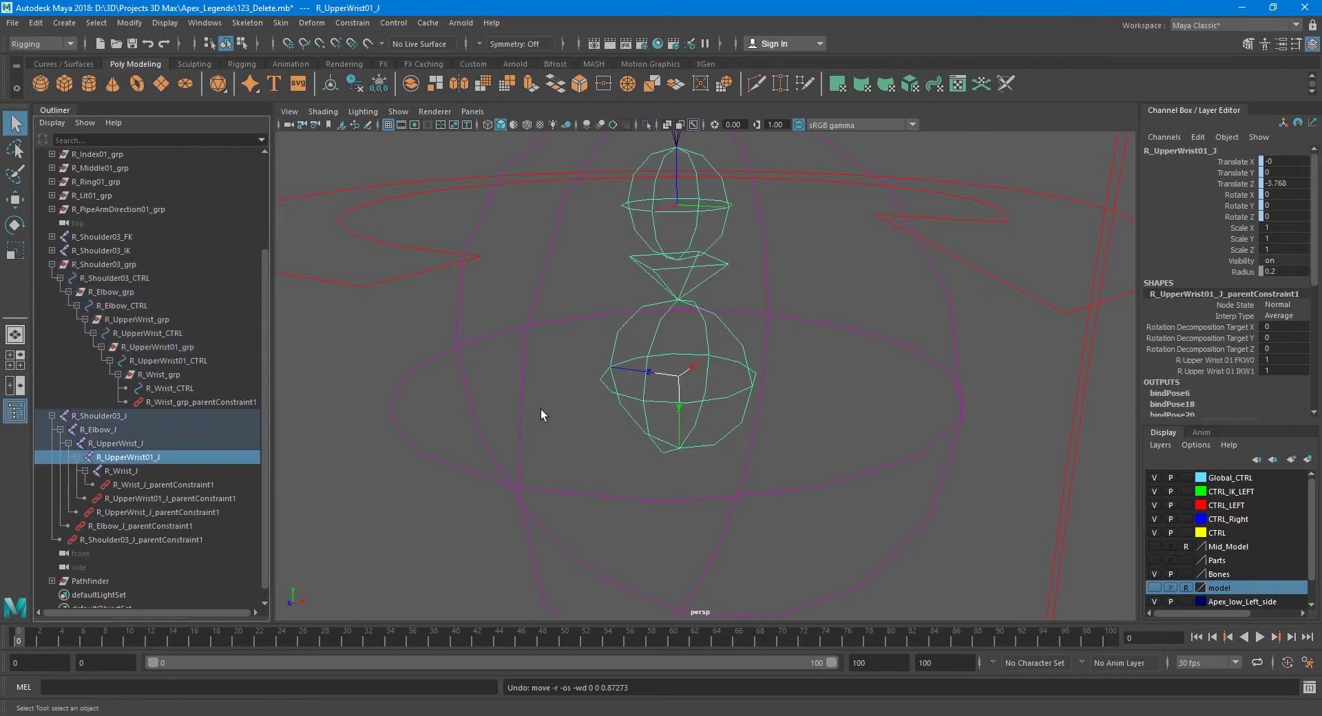
{"action": "scroll", "coordinate": [585, 406], "scroll_direction": "down", "scroll_amount": 3}
{"action": "scroll", "coordinate": [648, 390], "scroll_direction": "down", "scroll_amount": 3}
{"action": "mouse_move", "coordinate": [648, 390]}
{"action": "left_mouse_down", "text": "alt"}
{"action": "mouse_move", "coordinate": [751, 387]}
{"action": "mouse_move", "coordinate": [629, 387]}
{"action": "left_mouse_up", "text": "alt"}
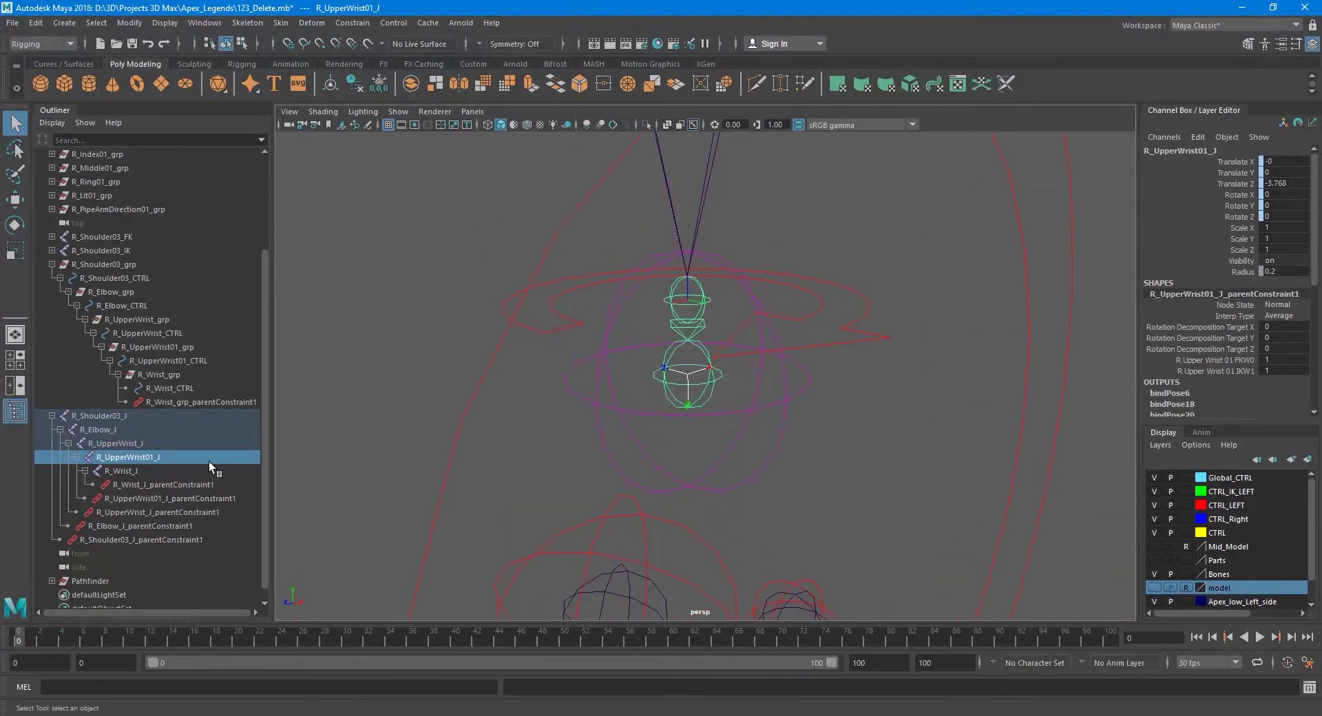
{"action": "right_click_drag", "start_coordinate": [456, 381], "coordinate": [753, 449], "text": "alt"}
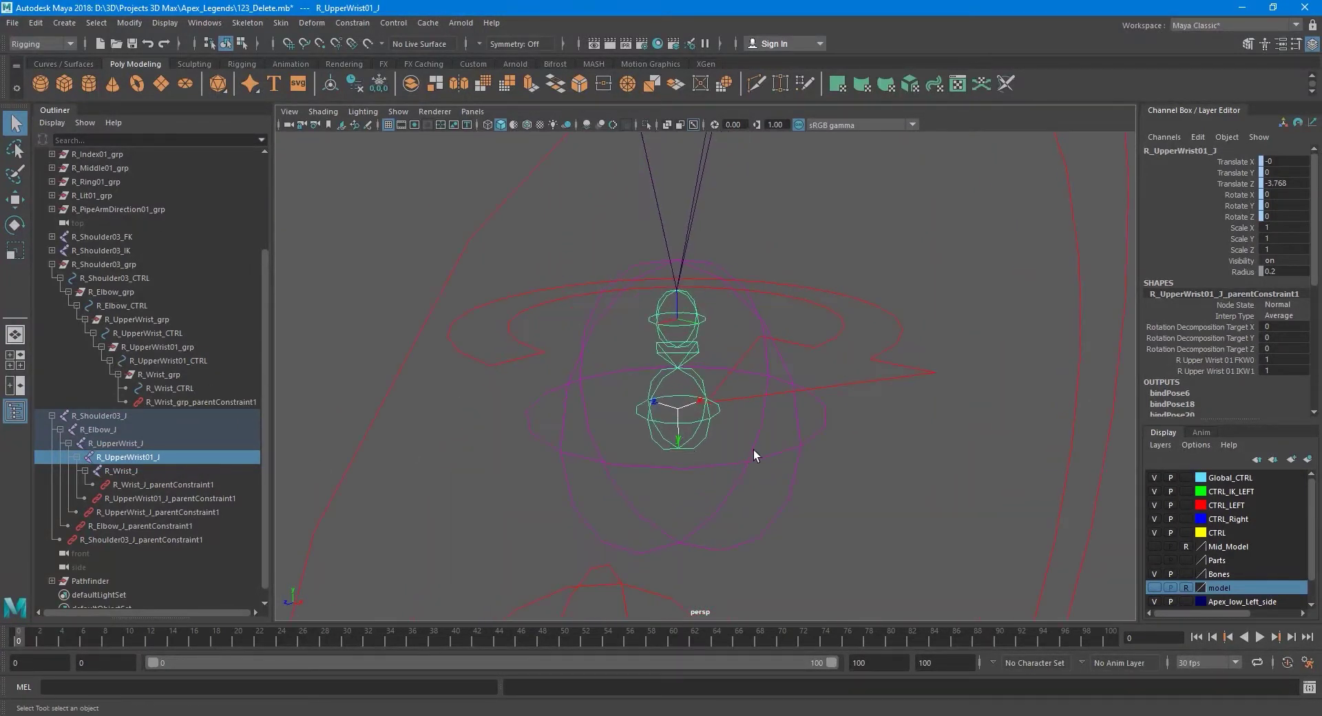
{"action": "left_click", "coordinate": [796, 425]}
{"action": "key", "text": "f"}
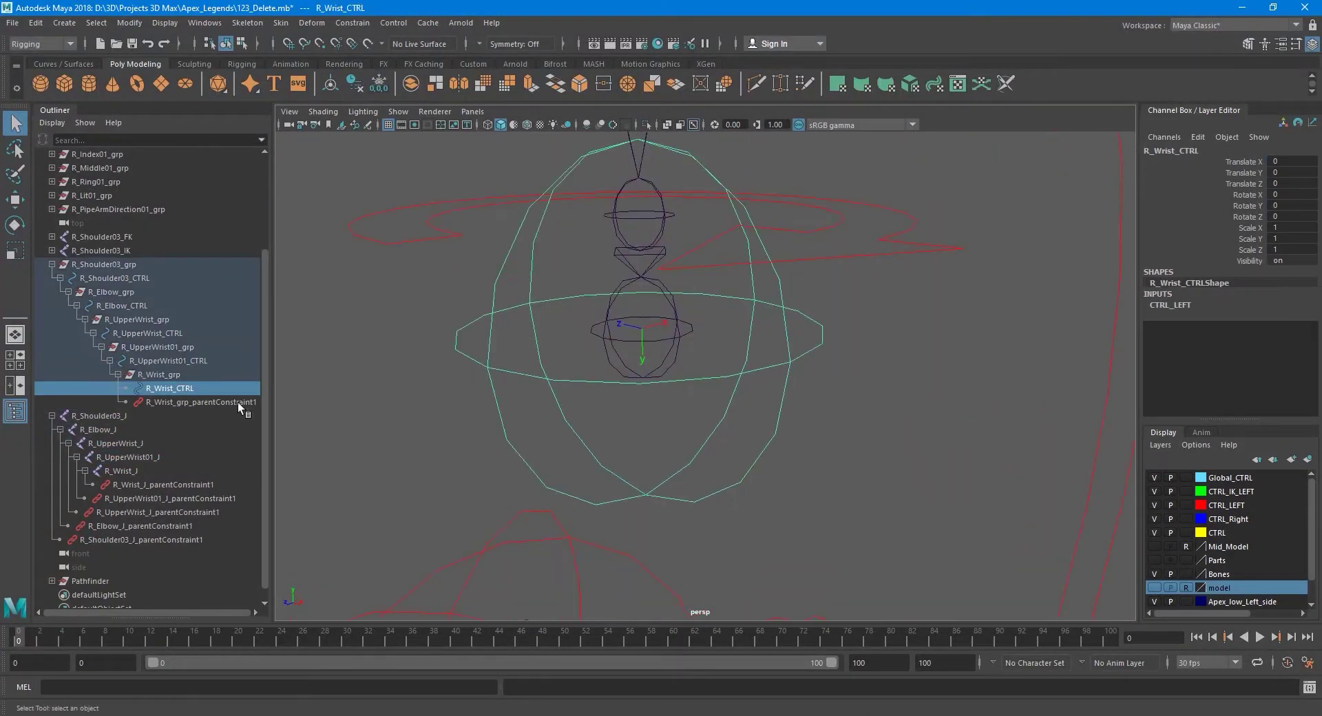
{"action": "left_click", "coordinate": [169, 374]}
{"action": "key", "text": "f"}
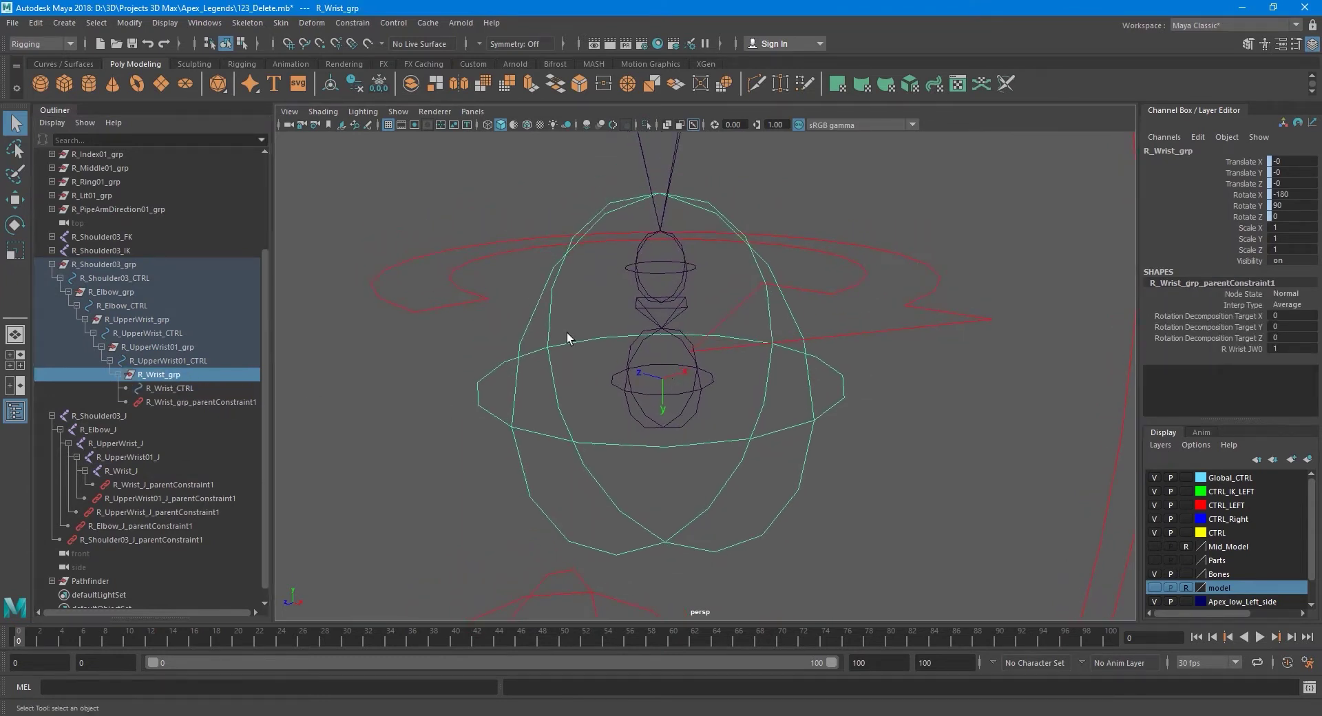
- Toggle Local Rotation Axes on R_Wrist_grp and on R_Wrist_J
{"action": "left_click", "coordinate": [164, 23]}
{"action": "mouse_move", "coordinate": [207, 180]}
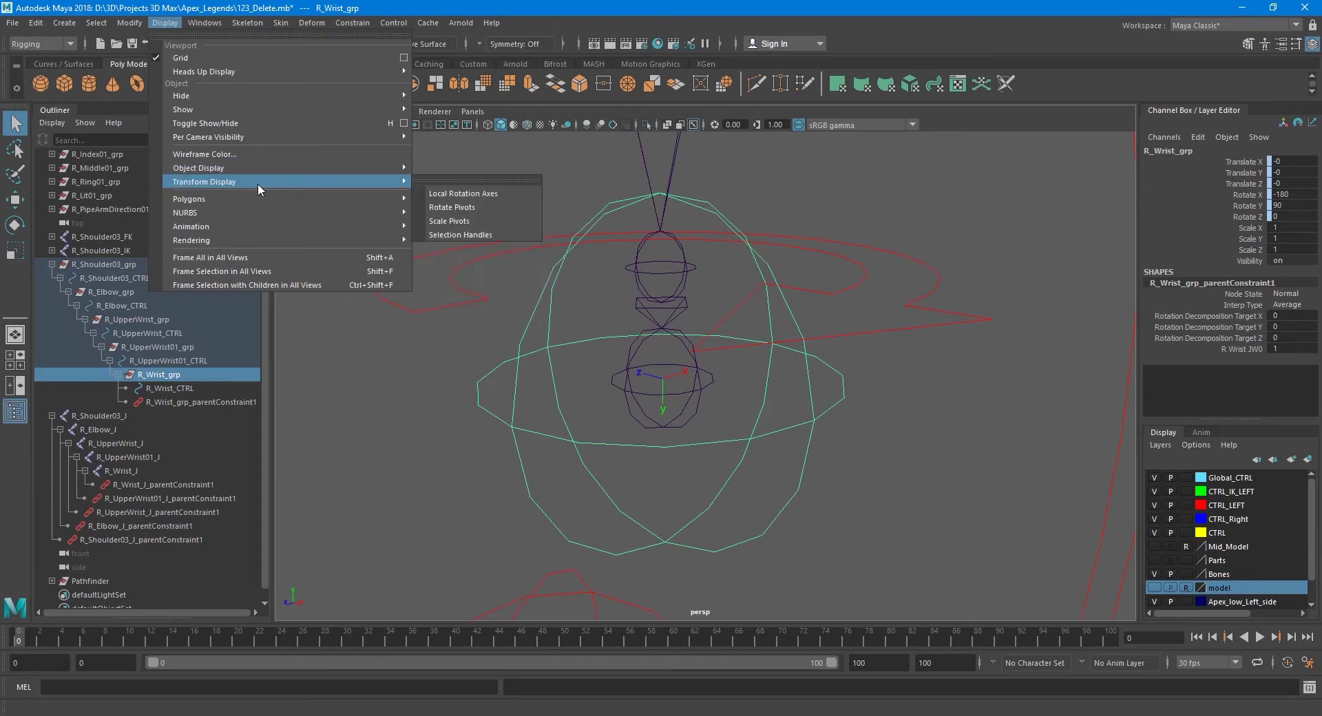
{"action": "left_click", "coordinate": [429, 194]}
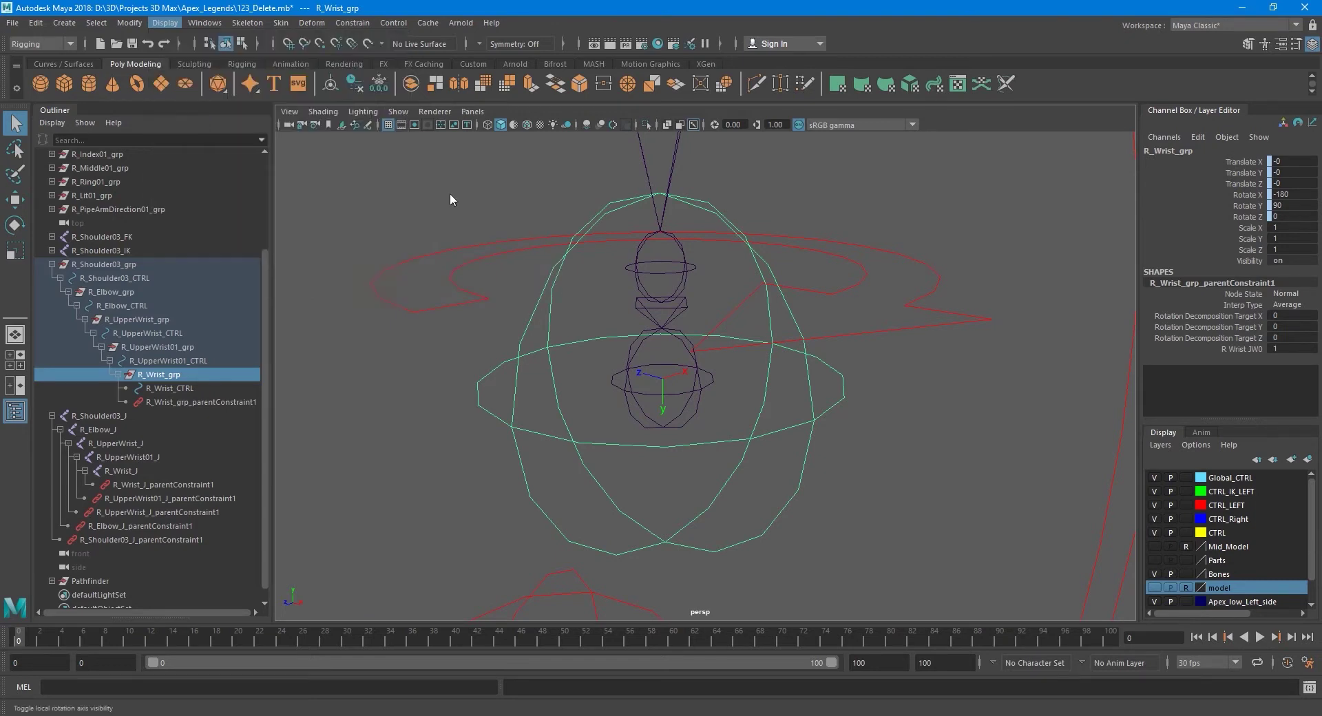
{"action": "left_click", "coordinate": [148, 468]}
{"action": "left_click", "coordinate": [164, 23]}
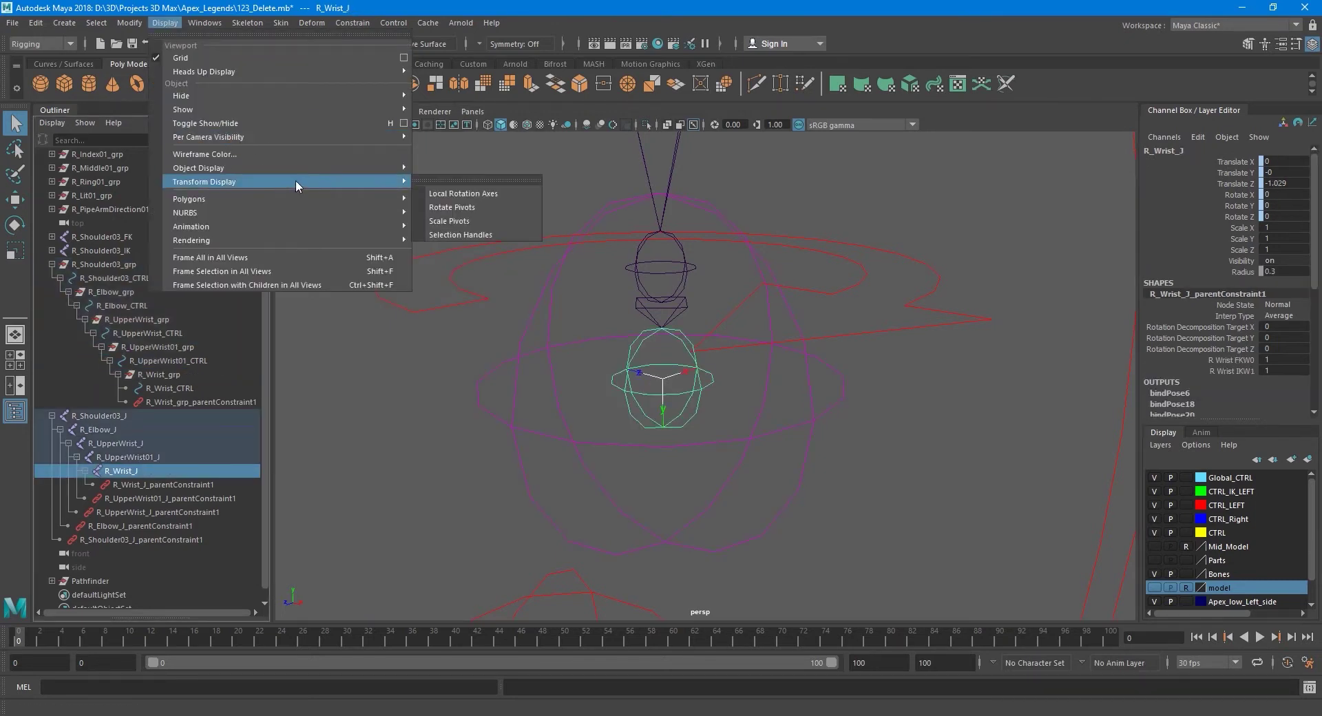
{"action": "left_click", "coordinate": [441, 193]}
- Toggle Local Rotation Axes on R_UpperWrist01_grp to compare its orientation
{"action": "left_click", "coordinate": [609, 390]}
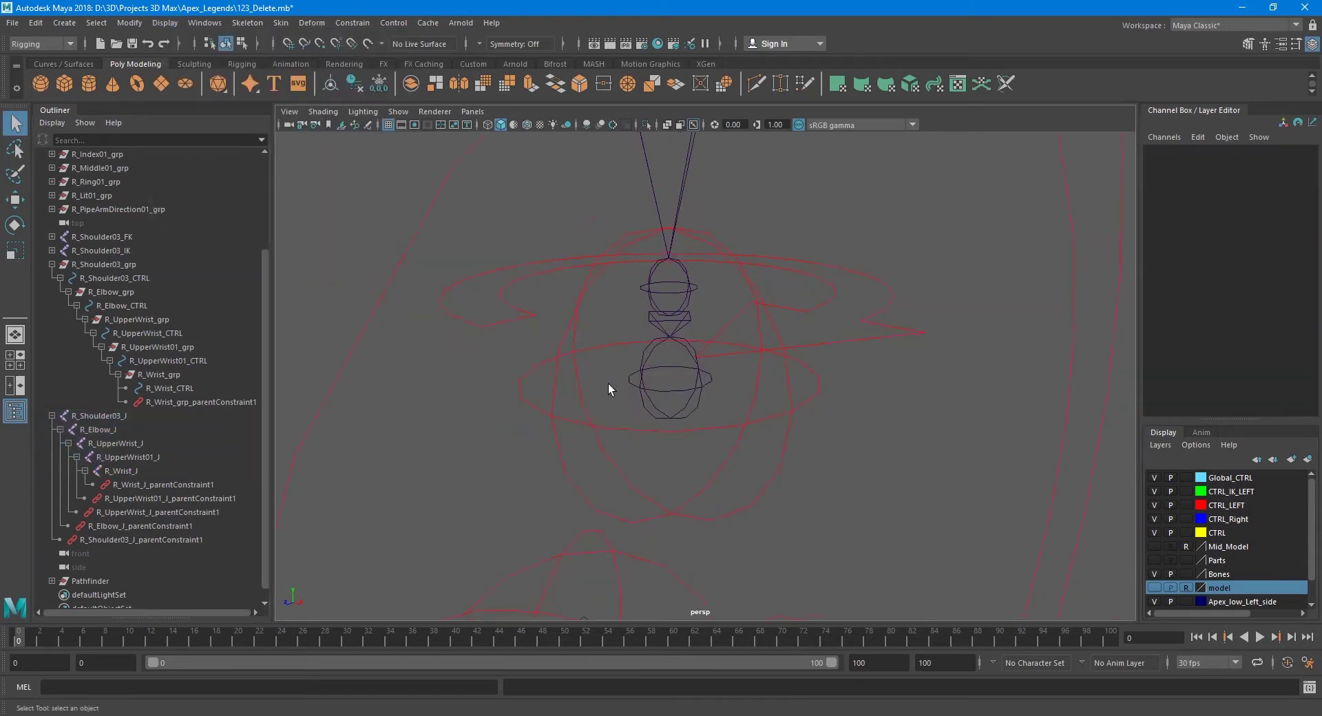
{"action": "mouse_move", "coordinate": [609, 390]}
{"action": "left_mouse_down", "text": "alt"}
{"action": "mouse_move", "coordinate": [650, 363]}
{"action": "mouse_move", "coordinate": [665, 475]}
{"action": "mouse_move", "coordinate": [497, 453]}
{"action": "left_mouse_up", "text": "alt"}
{"action": "left_click", "coordinate": [157, 347]}
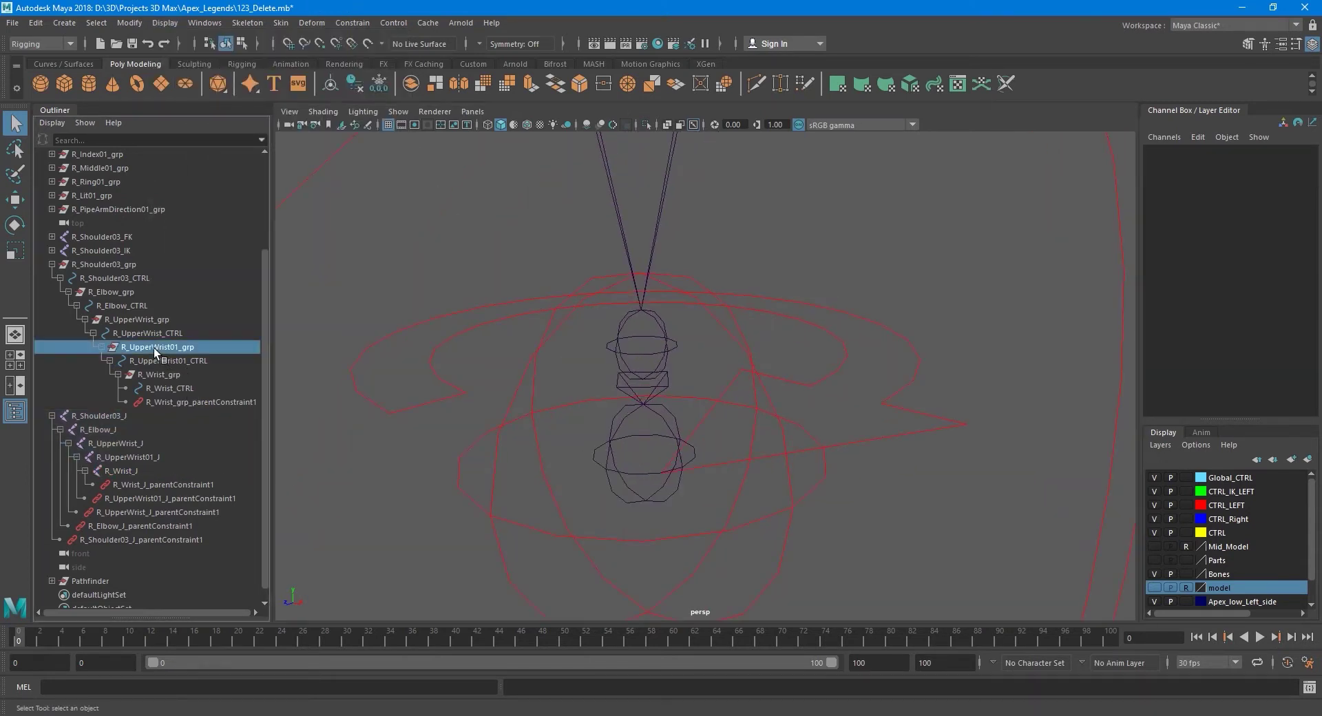
{"action": "left_click_drag", "start_coordinate": [563, 319], "coordinate": [578, 330], "text": "alt"}
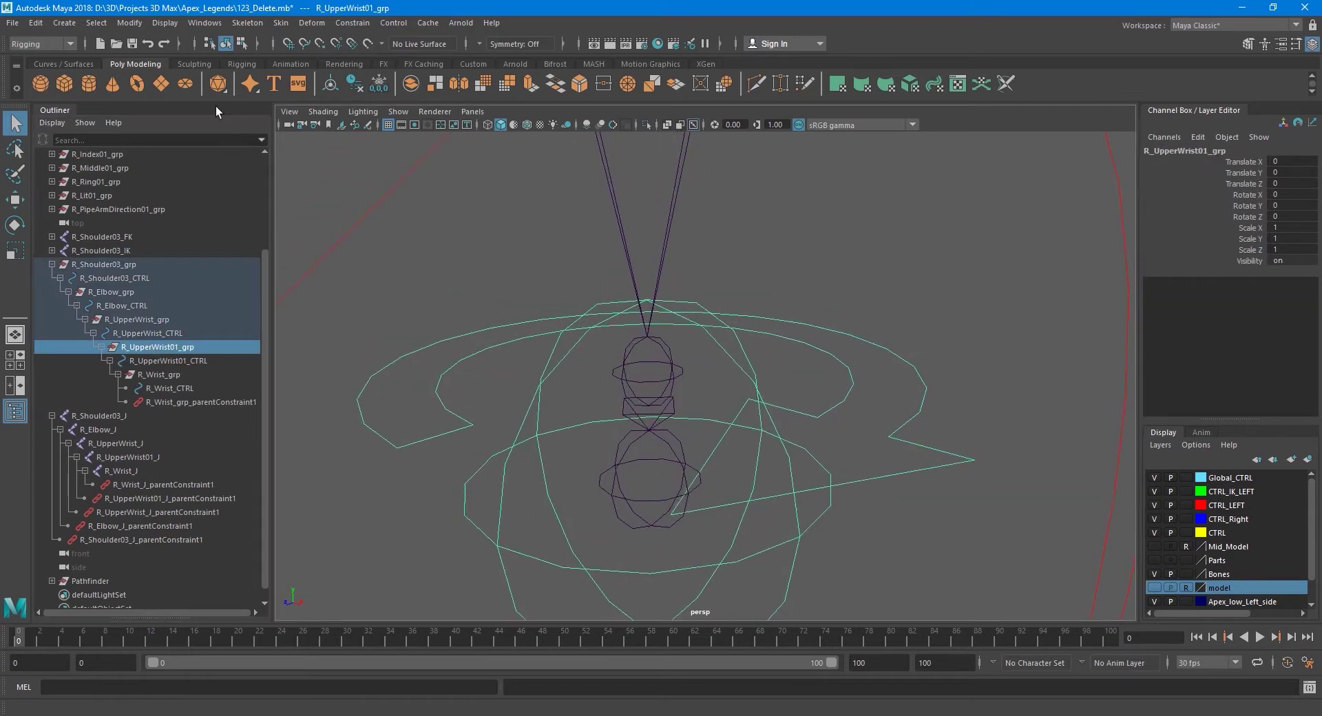
{"action": "left_click", "coordinate": [165, 23]}
{"action": "mouse_move", "coordinate": [204, 182]}
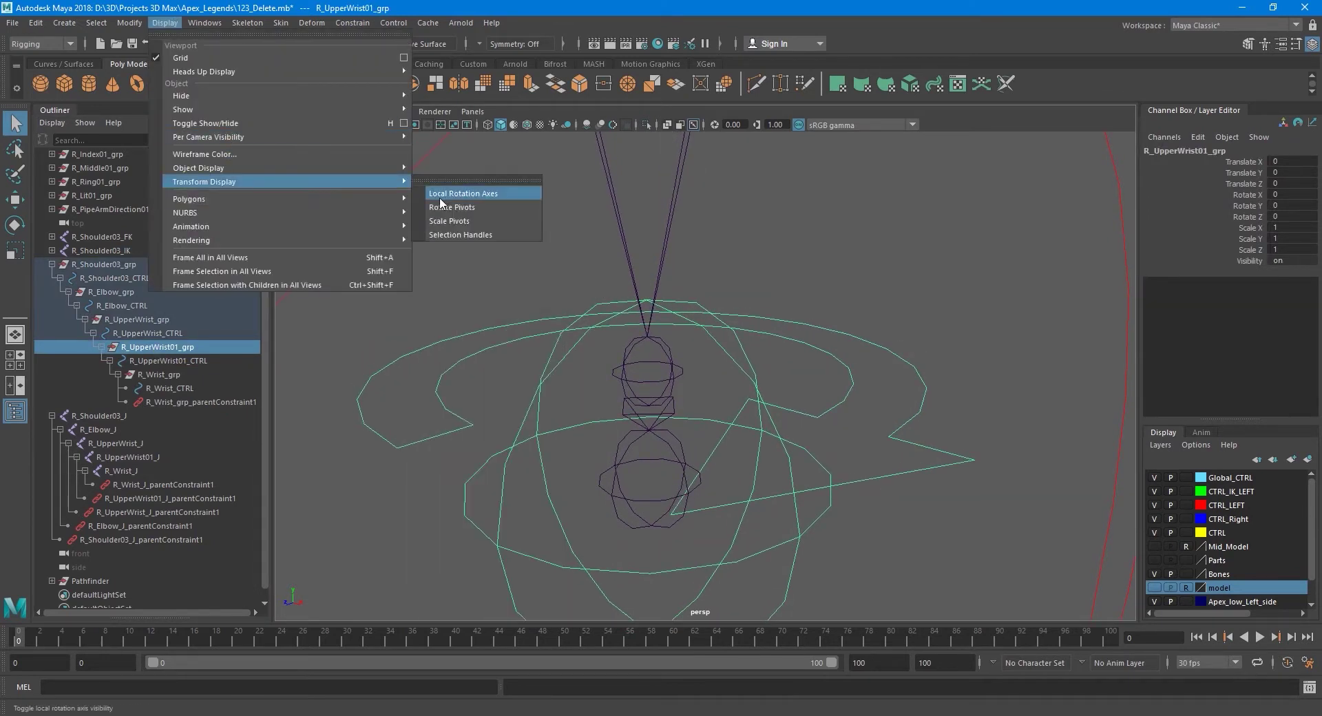
{"action": "left_click", "coordinate": [439, 197]}
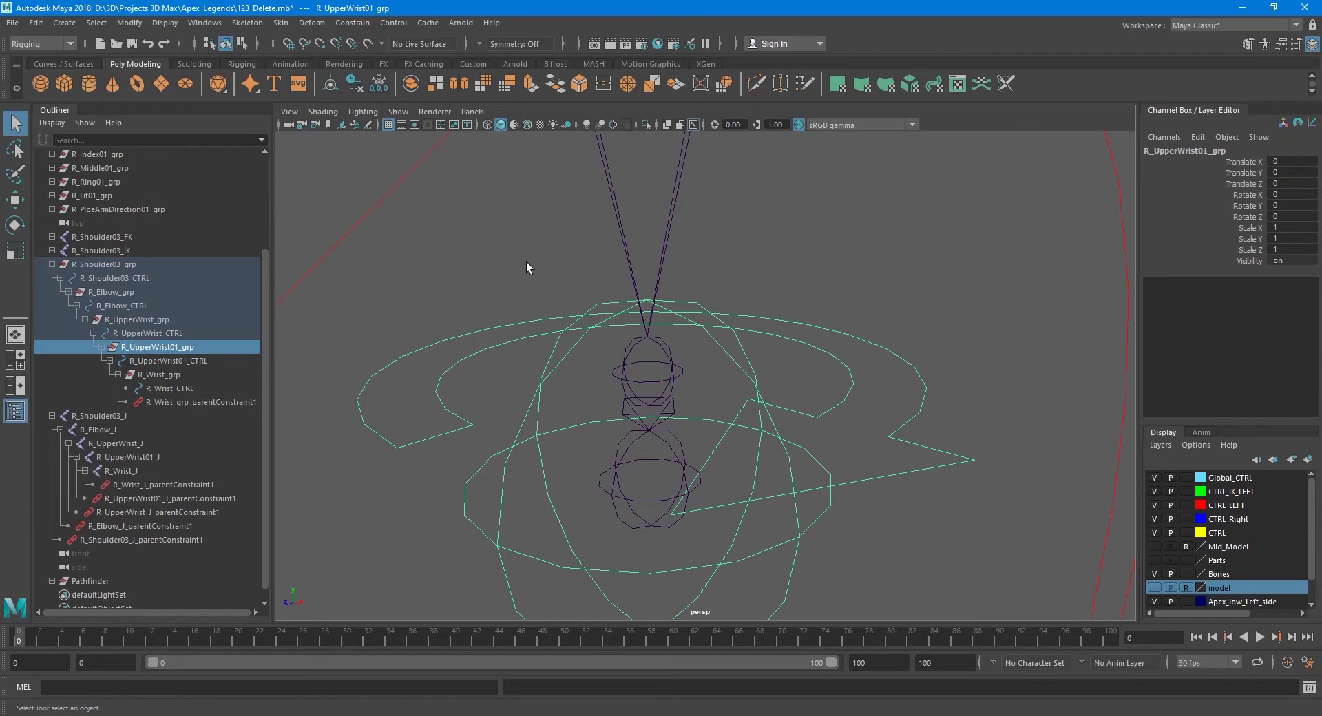
{"action": "scroll", "coordinate": [708, 348], "scroll_direction": "down", "scroll_amount": 5}
{"action": "key", "text": "w"}
{"action": "scroll", "coordinate": [634, 370], "scroll_direction": "down", "scroll_amount": 5}
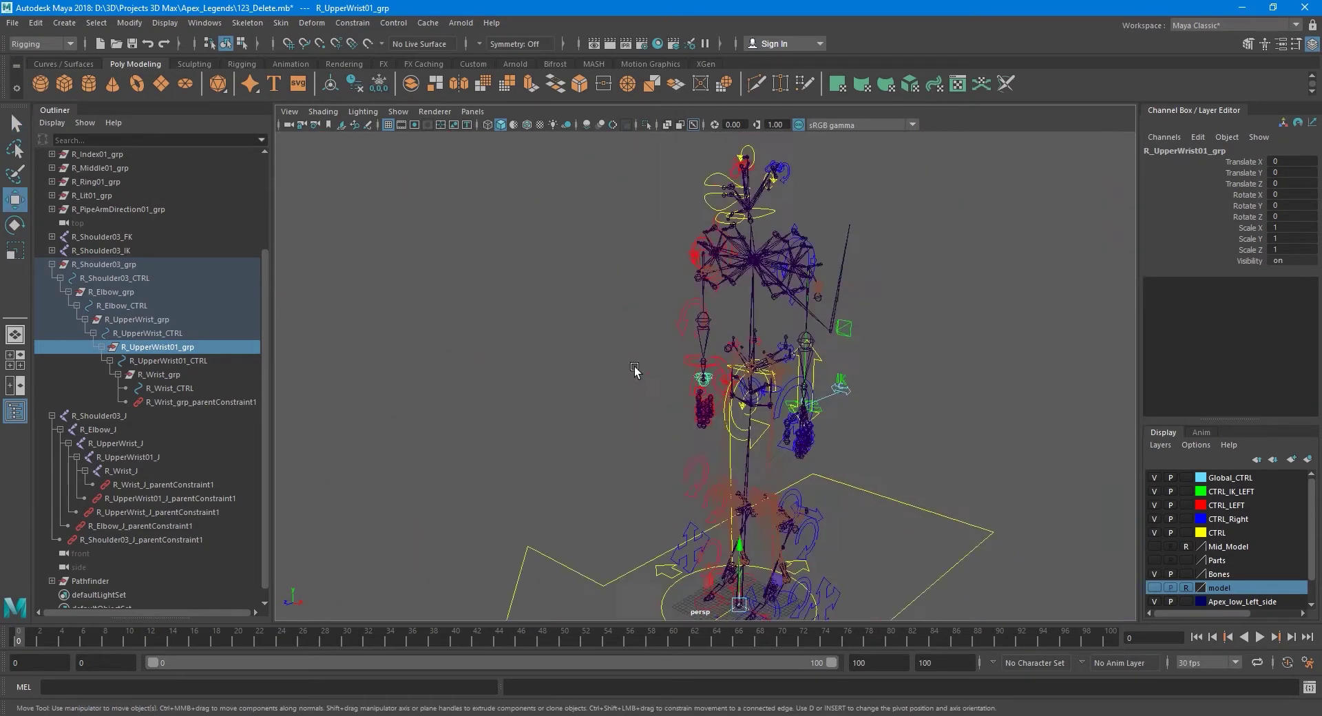
{"action": "mouse_move", "coordinate": [634, 371]}
{"action": "left_mouse_down", "text": "alt"}
{"action": "mouse_move", "coordinate": [827, 438]}
{"action": "mouse_move", "coordinate": [727, 425]}
{"action": "mouse_move", "coordinate": [722, 444]}
{"action": "mouse_move", "coordinate": [684, 435]}
{"action": "left_mouse_up", "text": "alt"}
{"action": "scroll", "coordinate": [722, 446], "scroll_direction": "up", "scroll_amount": 3}
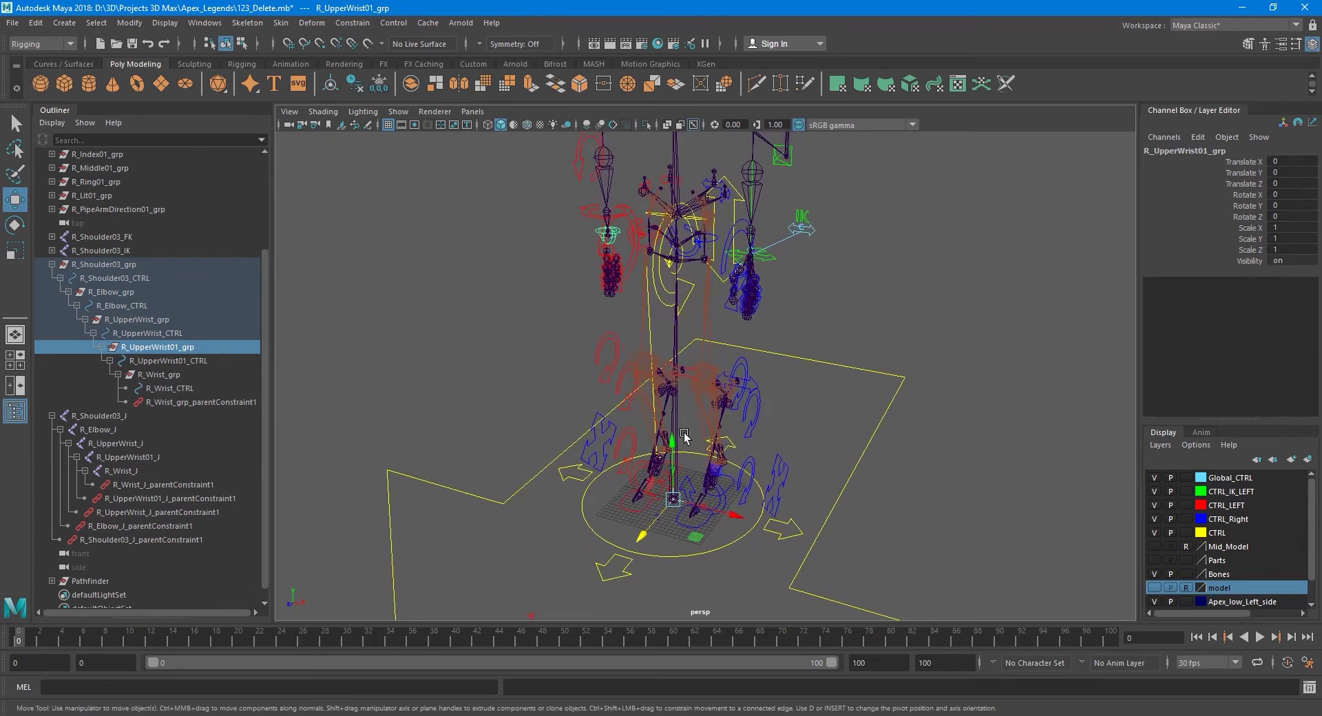
{"action": "key", "text": "d"}
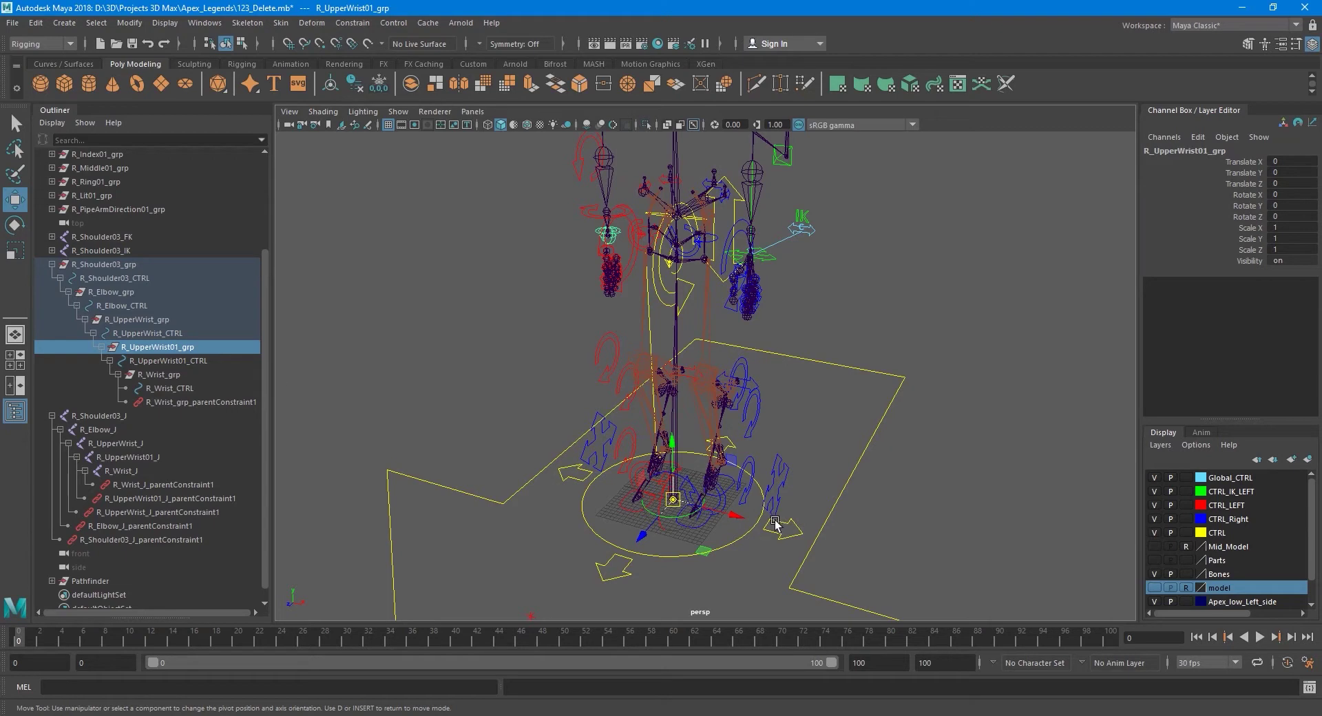
{"action": "left_click_drag", "start_coordinate": [675, 503], "coordinate": [606, 232]}
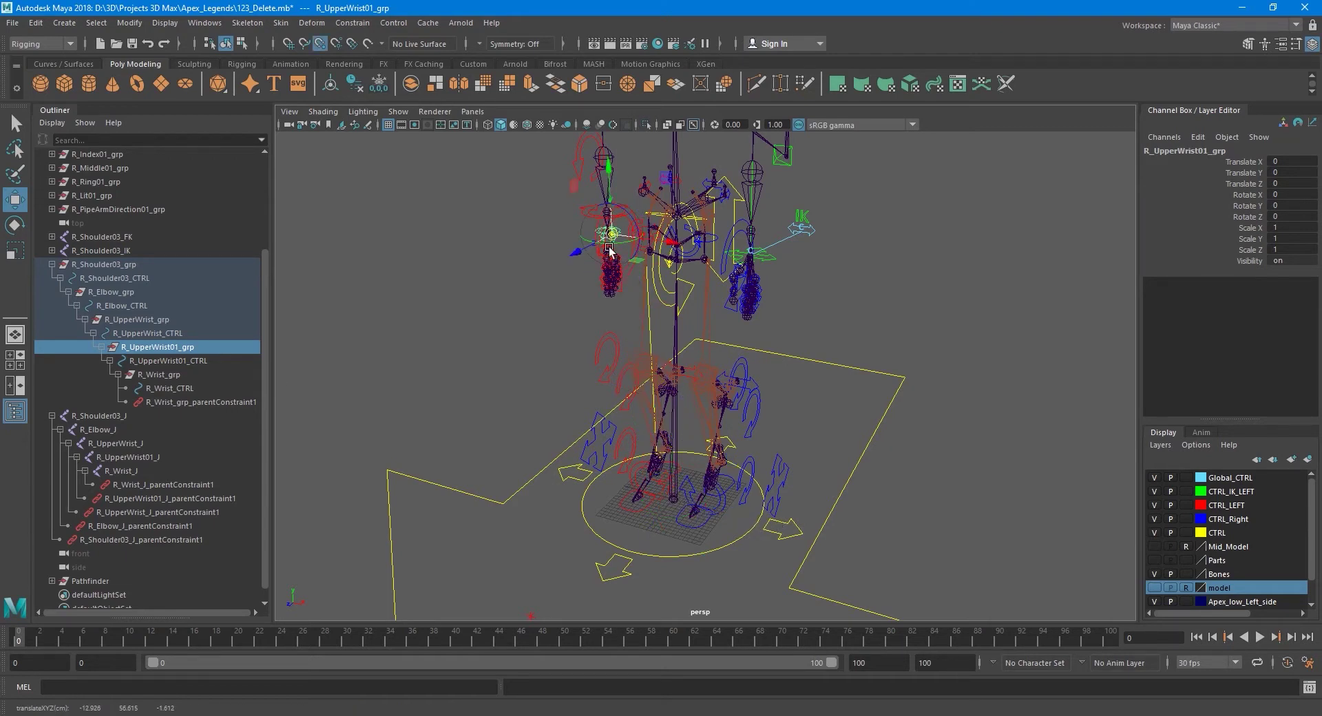
{"action": "right_click_drag", "start_coordinate": [606, 233], "coordinate": [643, 334], "text": "alt"}
{"action": "mouse_move", "coordinate": [647, 386]}
{"action": "right_mouse_down", "text": "alt"}
{"action": "mouse_move", "coordinate": [727, 422]}
{"action": "mouse_move", "coordinate": [766, 372]}
{"action": "mouse_move", "coordinate": [667, 436]}
{"action": "right_mouse_up", "text": "alt"}
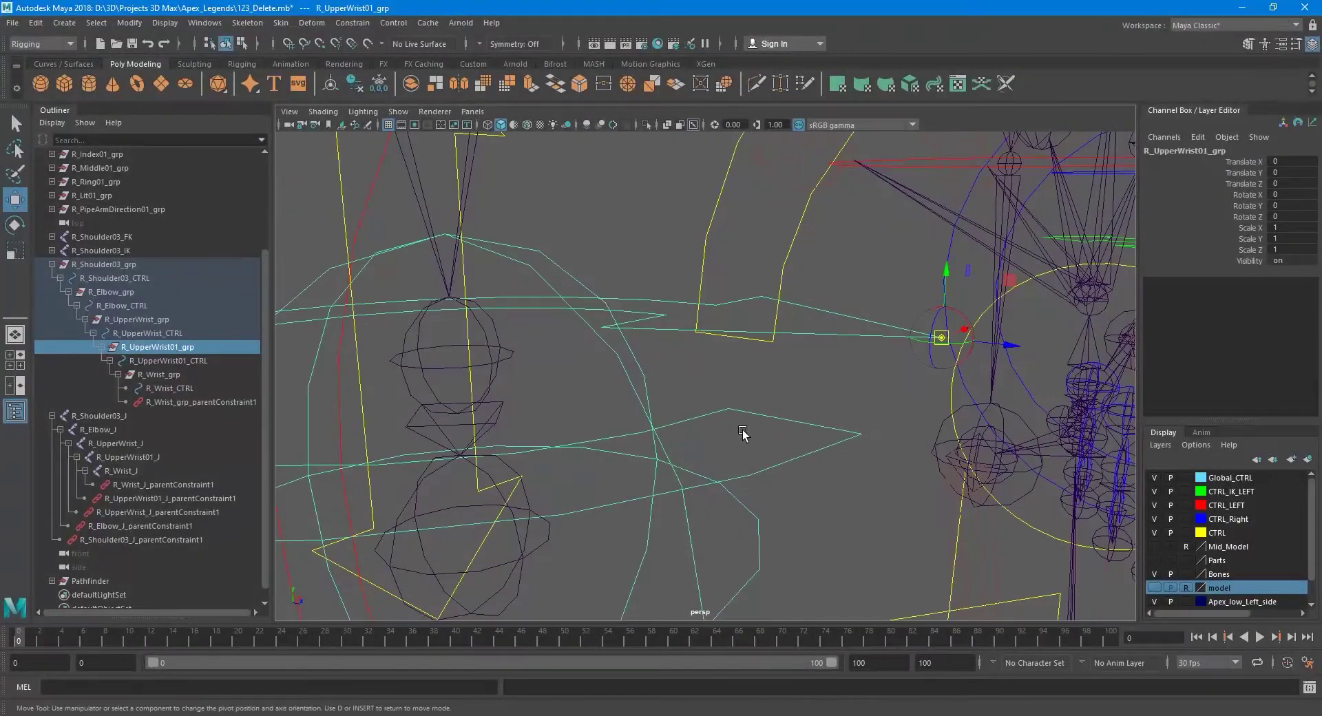
{"action": "key", "text": "v"}
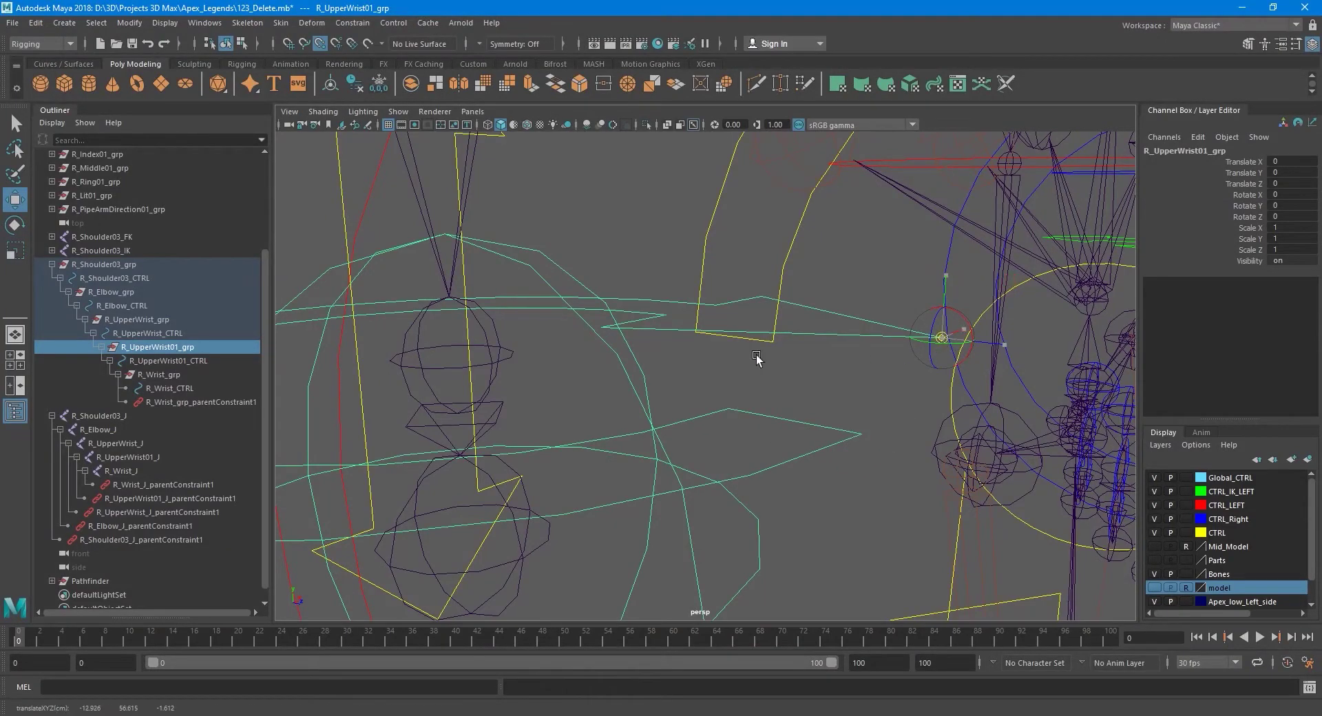
{"action": "mouse_move", "coordinate": [944, 335]}
{"action": "left_mouse_down"}
{"action": "mouse_move", "coordinate": [451, 354]}
{"action": "mouse_move", "coordinate": [521, 423]}
{"action": "mouse_move", "coordinate": [693, 401]}
{"action": "mouse_move", "coordinate": [638, 394]}
{"action": "mouse_move", "coordinate": [716, 421]}
{"action": "mouse_move", "coordinate": [571, 406]}
{"action": "mouse_move", "coordinate": [728, 444]}
{"action": "left_mouse_up"}
{"action": "scroll", "coordinate": [728, 445], "scroll_direction": "up", "scroll_amount": 3}
{"action": "left_click_drag", "start_coordinate": [679, 411], "coordinate": [705, 423], "text": "alt"}
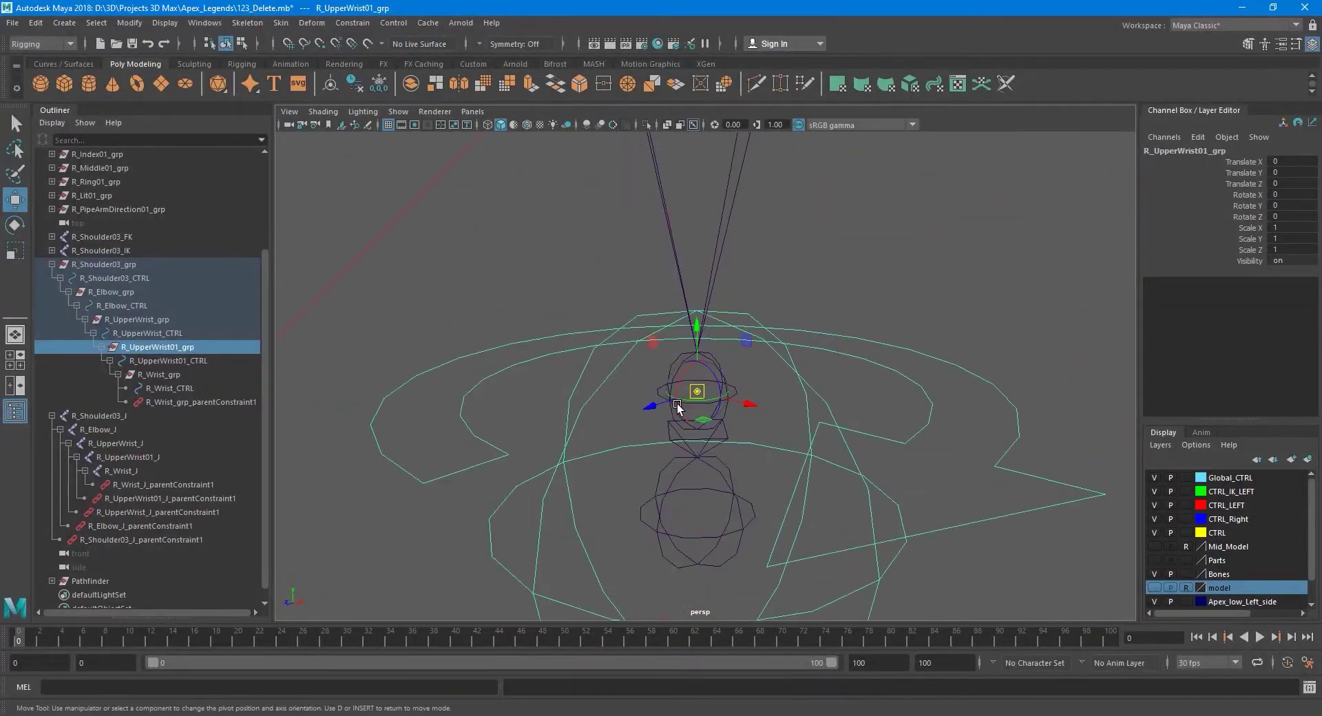
{"action": "left_click", "coordinate": [175, 362]}
{"action": "left_click", "coordinate": [166, 345]}
{"action": "left_click", "coordinate": [168, 358]}
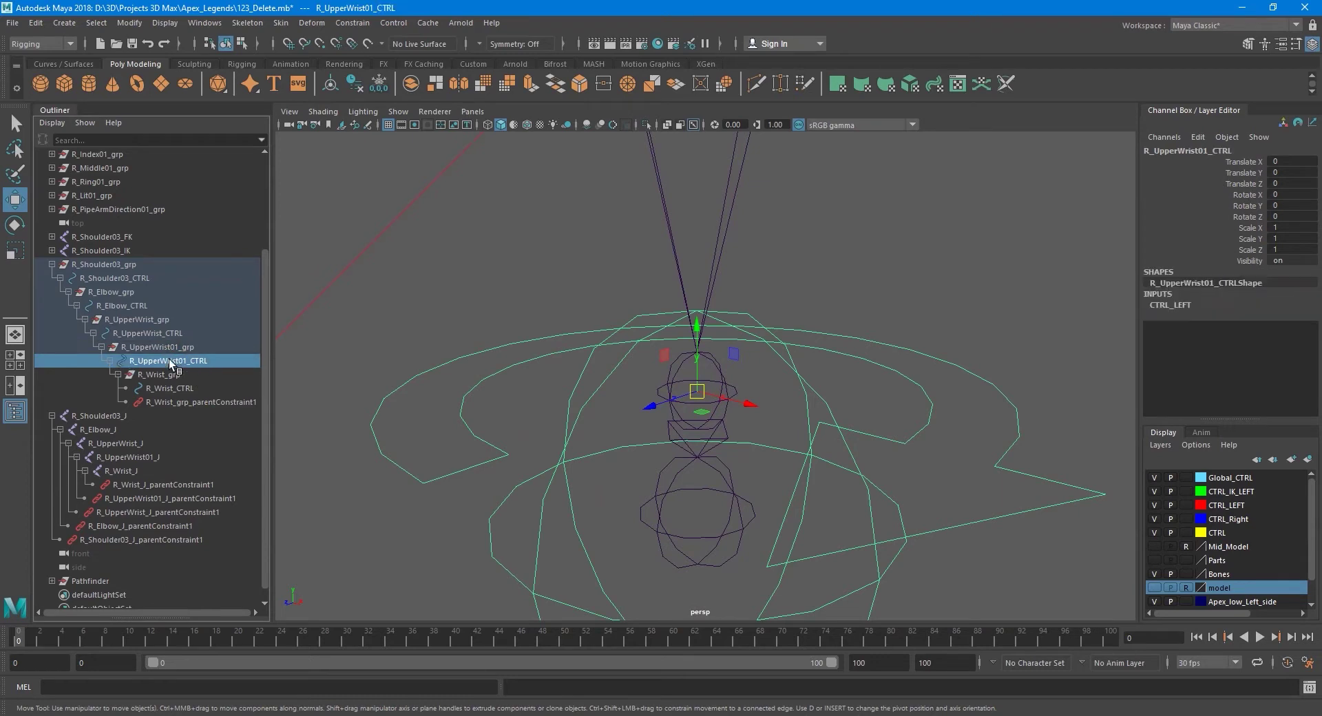
{"action": "left_click", "coordinate": [167, 348]}
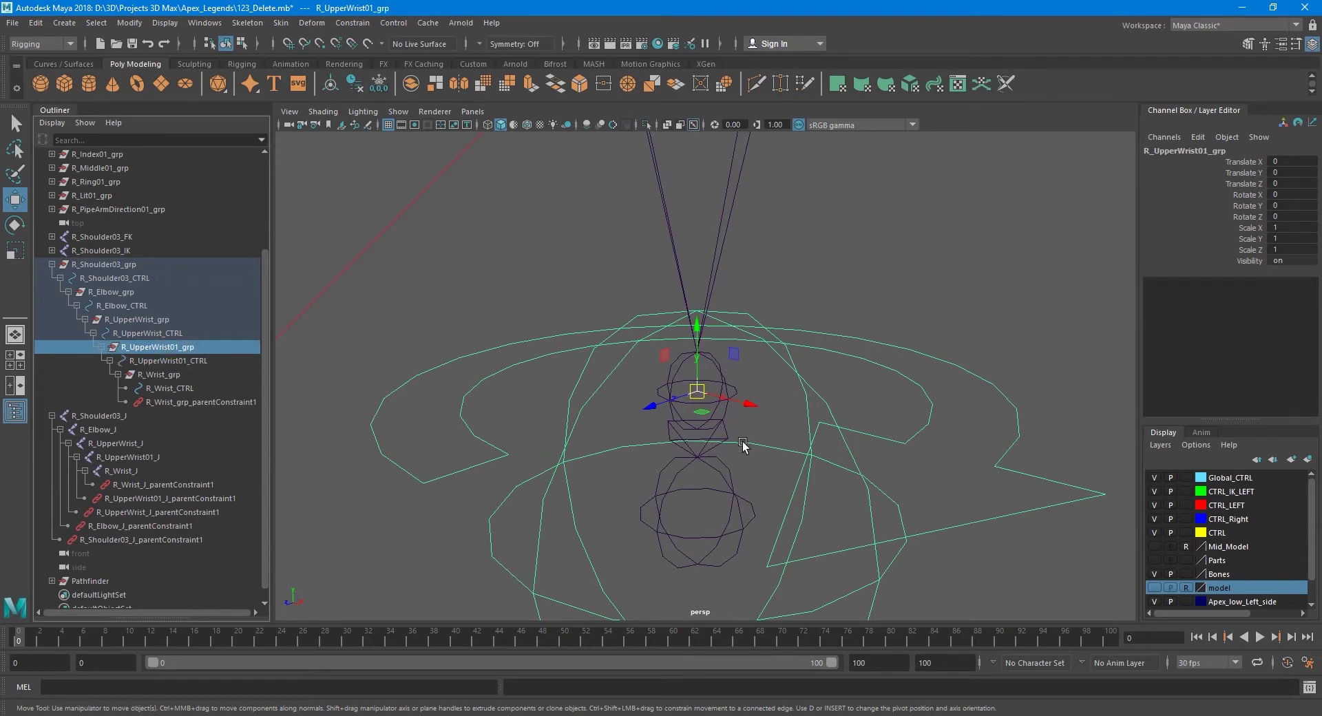
{"action": "middle_click_drag", "start_coordinate": [743, 449], "coordinate": [719, 430], "text": "alt"}
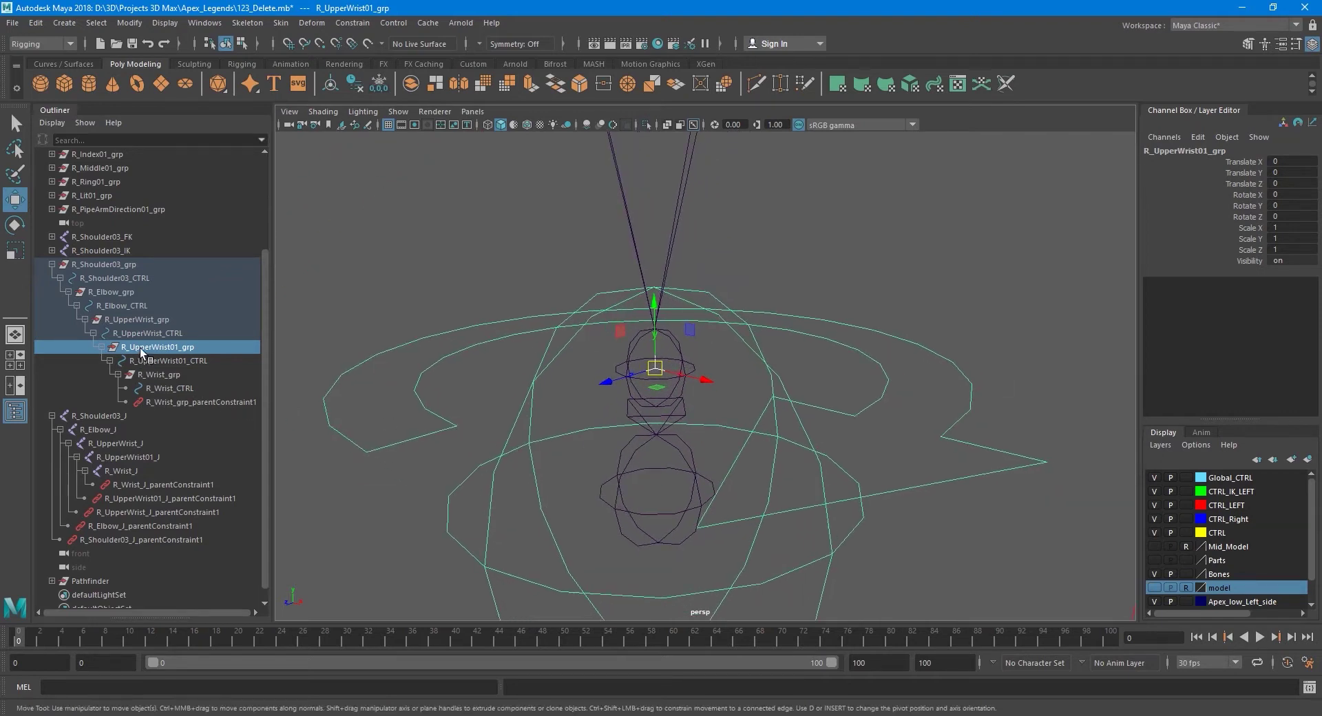
{"action": "left_click", "coordinate": [152, 457]}
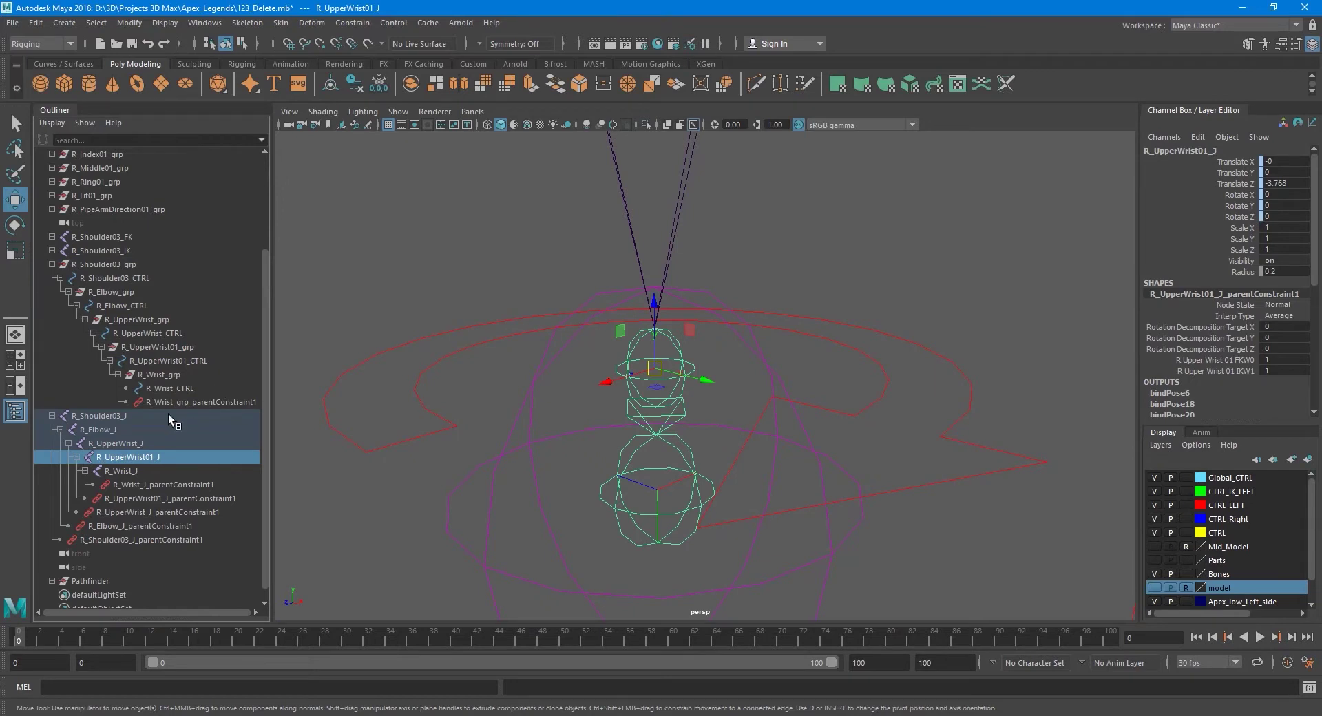
{"action": "left_click", "coordinate": [162, 349], "text": "ctrl"}
{"action": "middle_click_drag", "start_coordinate": [701, 456], "coordinate": [669, 436], "text": "alt"}
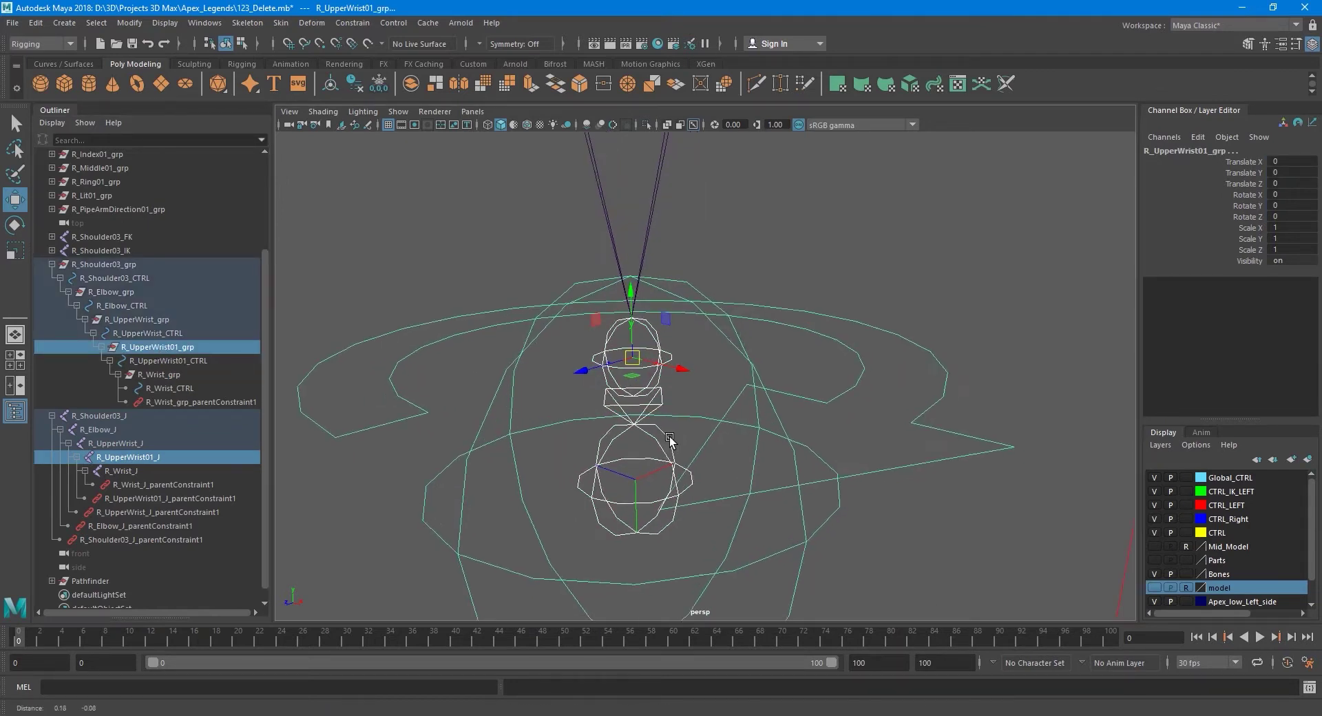
{"action": "left_click", "coordinate": [800, 263]}
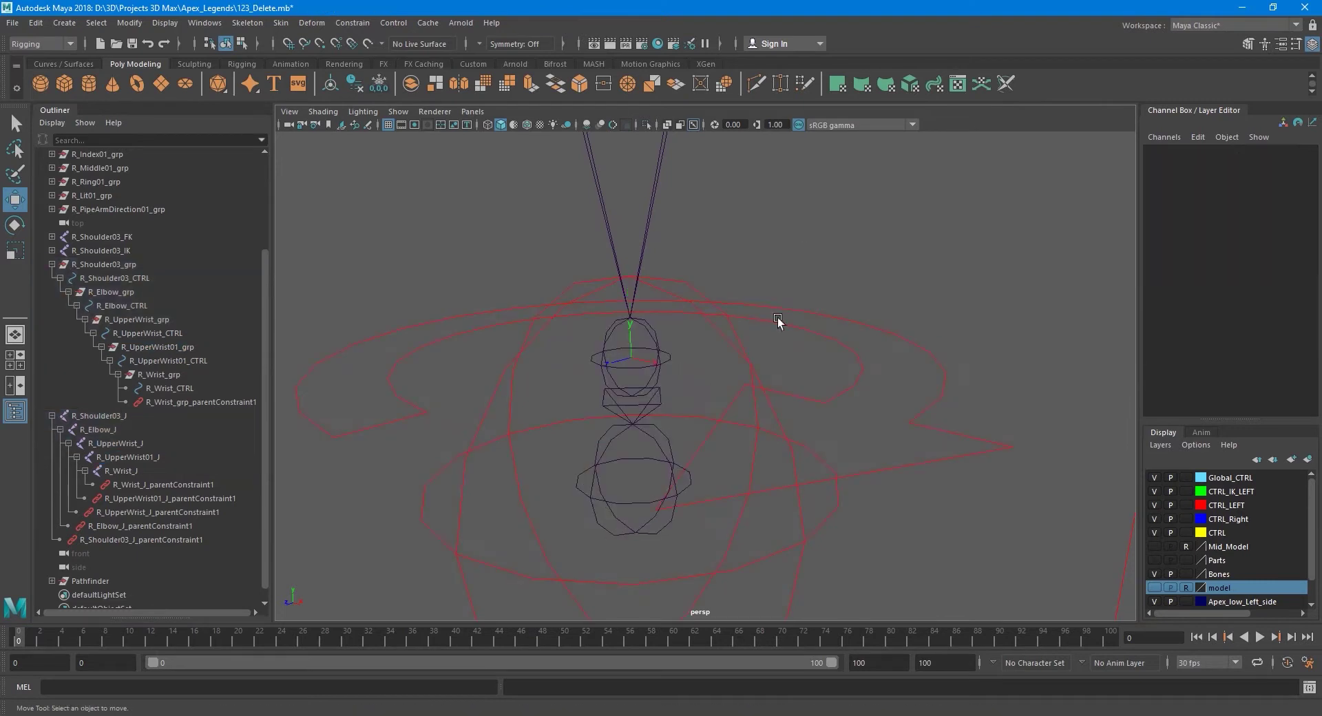
{"action": "left_click", "coordinate": [153, 348]}
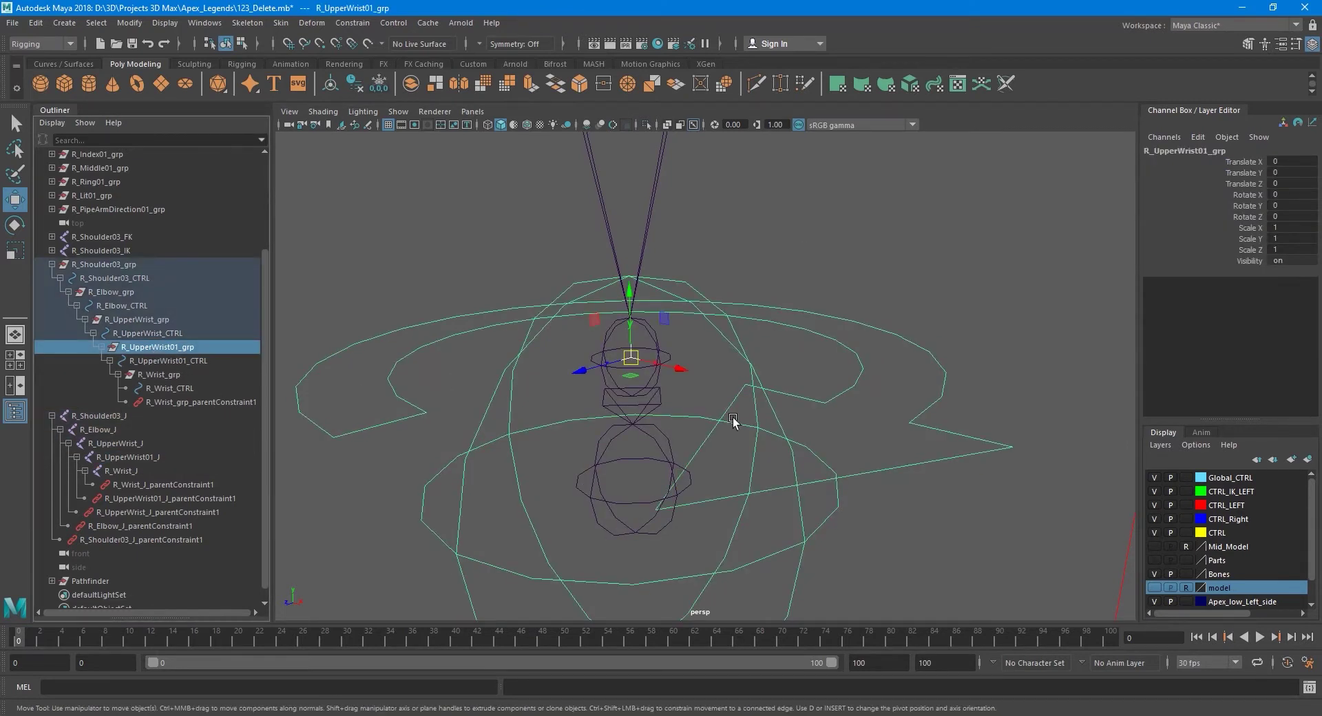
{"action": "left_click_drag", "start_coordinate": [673, 367], "coordinate": [530, 333]}
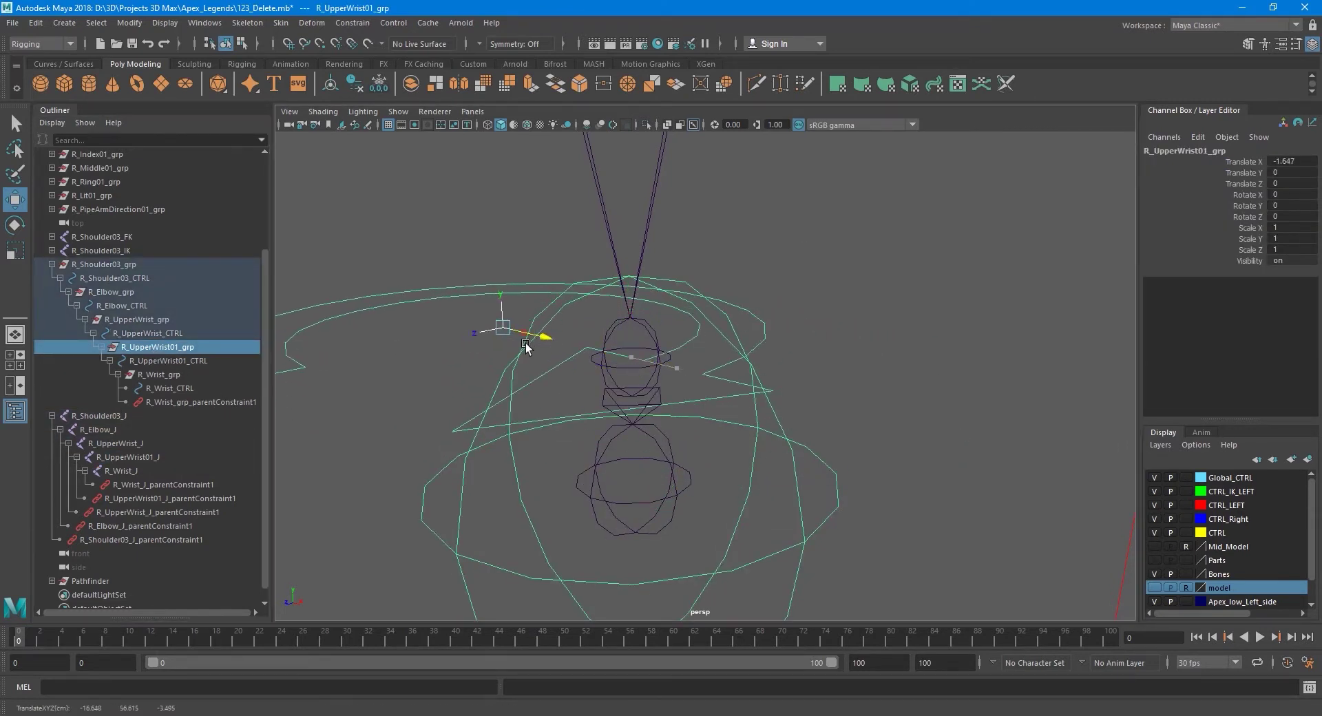
{"action": "key", "text": "ctrl+z"}
{"action": "key", "text": "q"}
- Show Local Rotation Axes on the R_UpperWrist01_J joint
{"action": "left_click", "coordinate": [651, 339]}
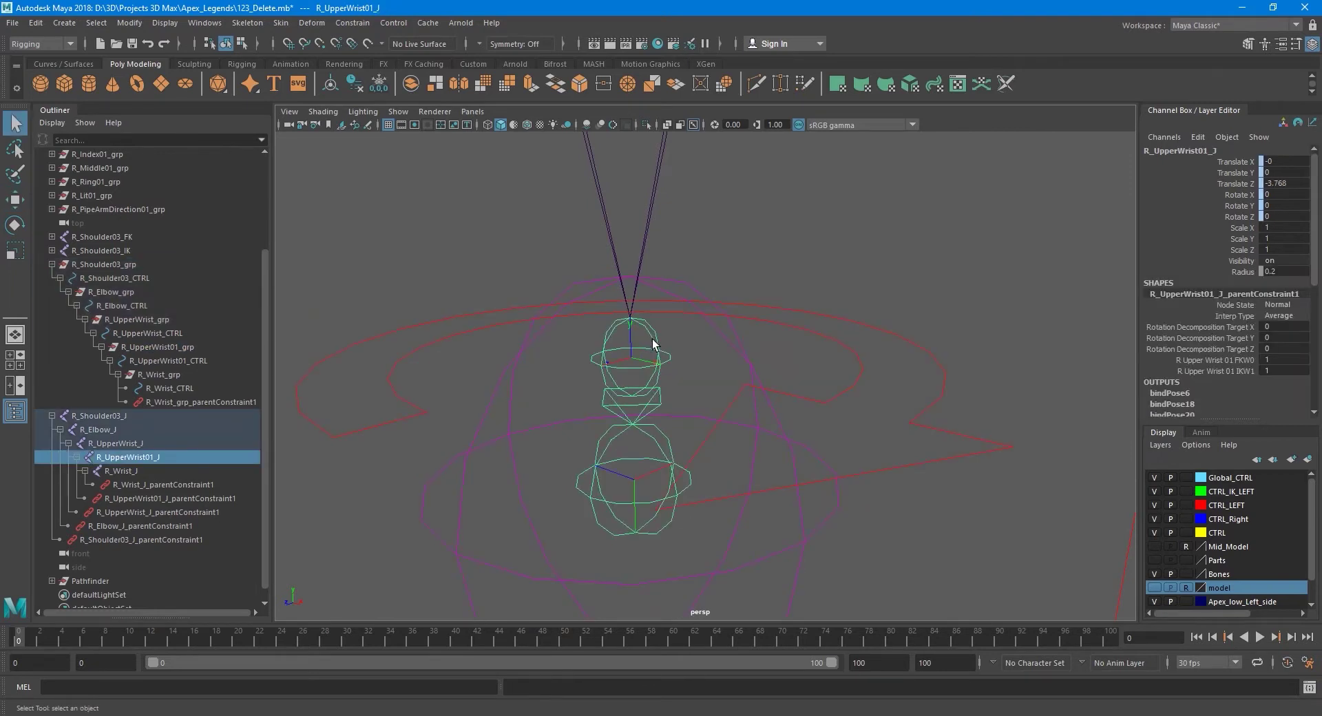
{"action": "left_click", "coordinate": [169, 26]}
{"action": "mouse_move", "coordinate": [207, 181]}
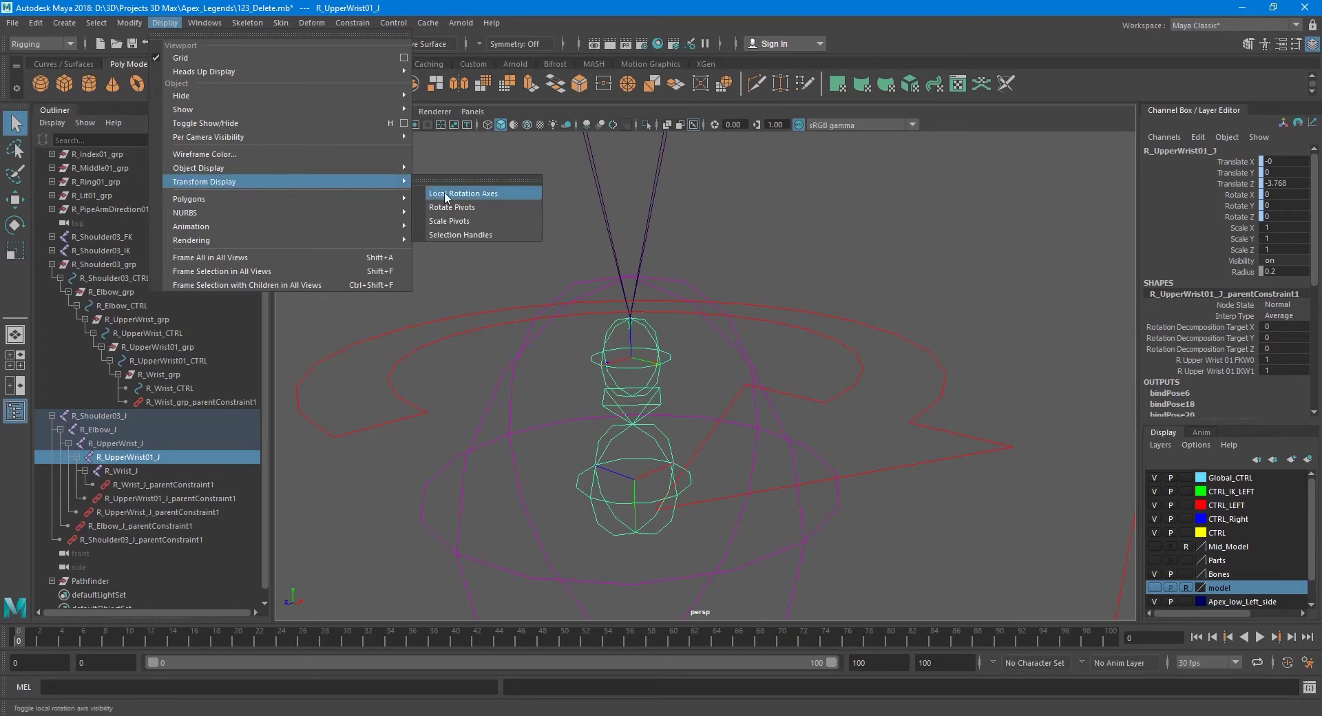
{"action": "left_click", "coordinate": [451, 199]}
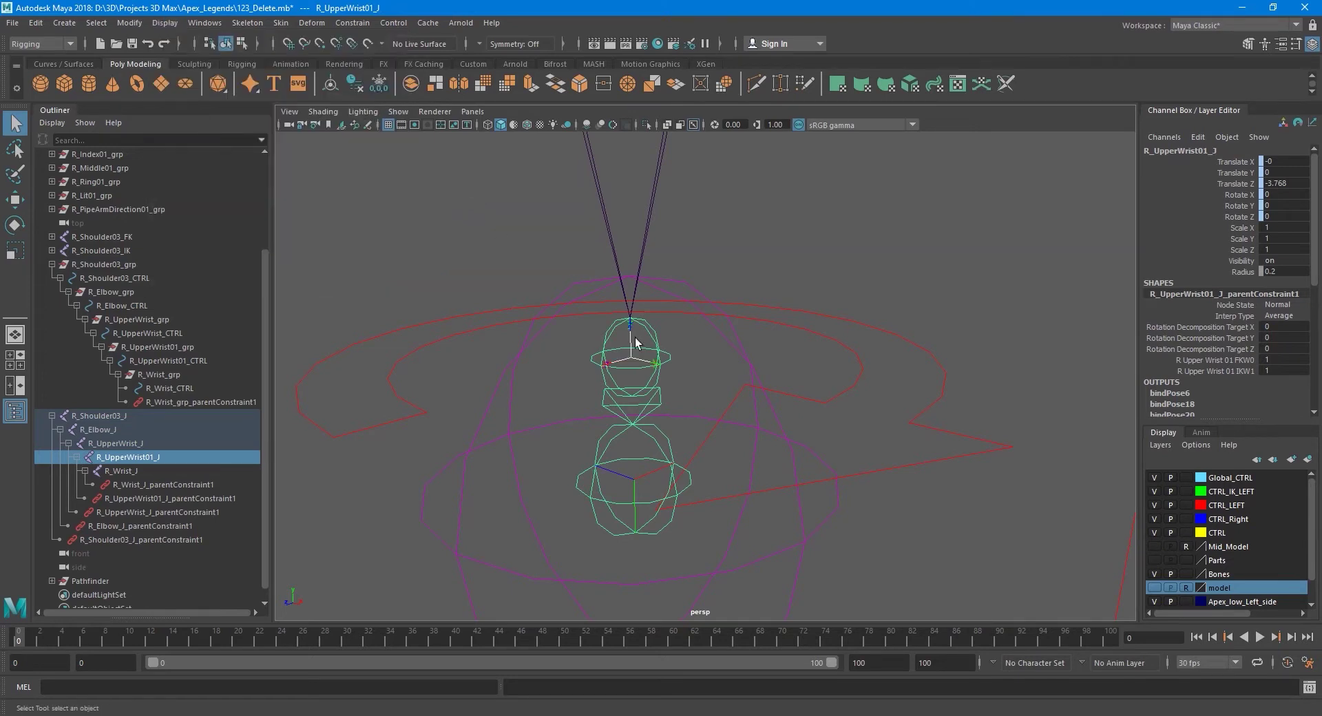
{"action": "scroll", "coordinate": [675, 371], "scroll_direction": "up", "scroll_amount": 2}
{"action": "scroll", "coordinate": [722, 398], "scroll_direction": "up", "scroll_amount": 3}
{"action": "left_click", "coordinate": [723, 397]}
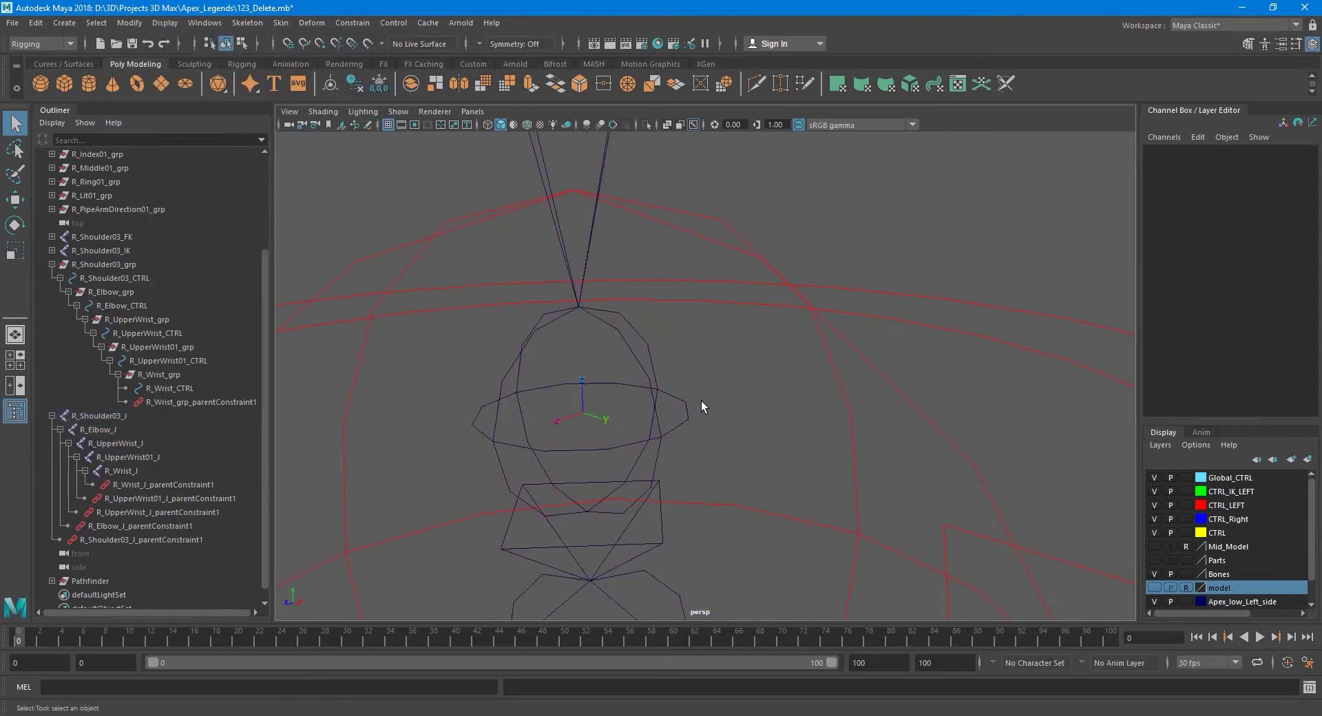
{"action": "mouse_move", "coordinate": [636, 432]}
{"action": "left_mouse_down", "text": "alt"}
{"action": "mouse_move", "coordinate": [726, 472]}
{"action": "mouse_move", "coordinate": [543, 441]}
{"action": "left_mouse_up", "text": "alt"}
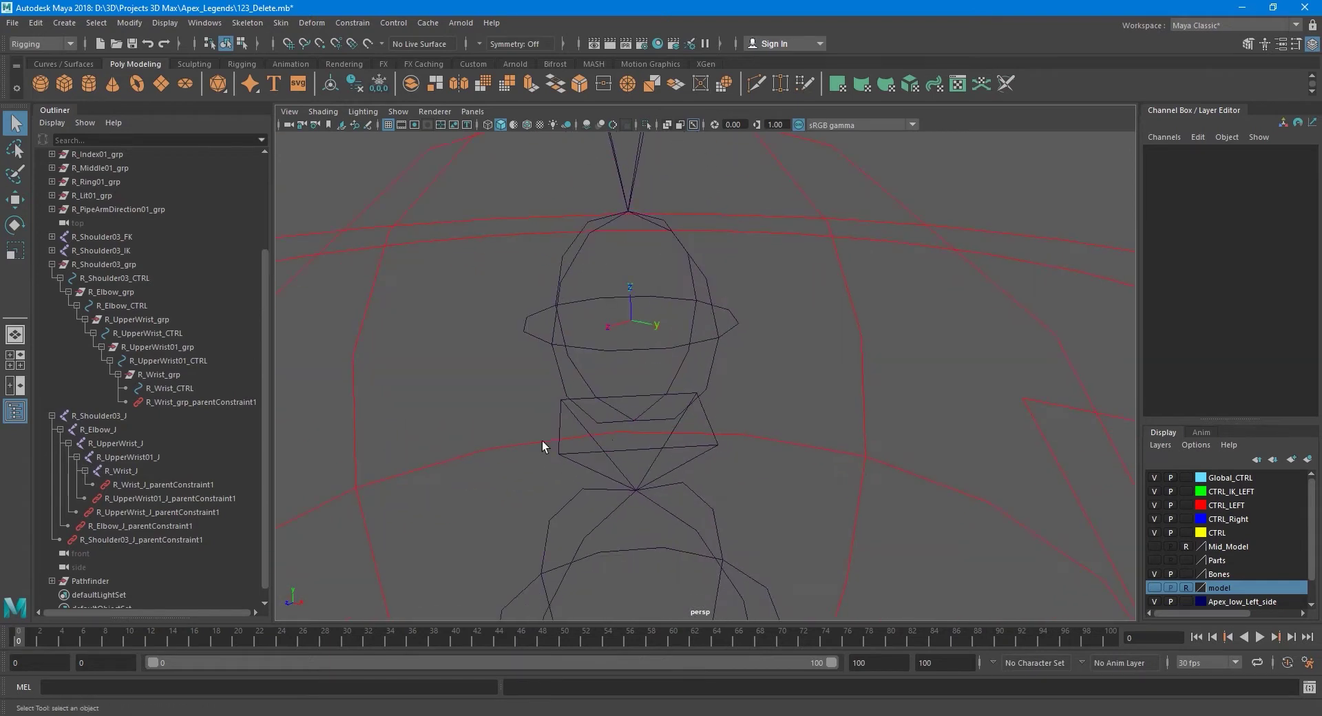
- Test-move R_UpperWrist01_grp along X to check its axes, then undo
{"action": "left_click", "coordinate": [154, 348]}
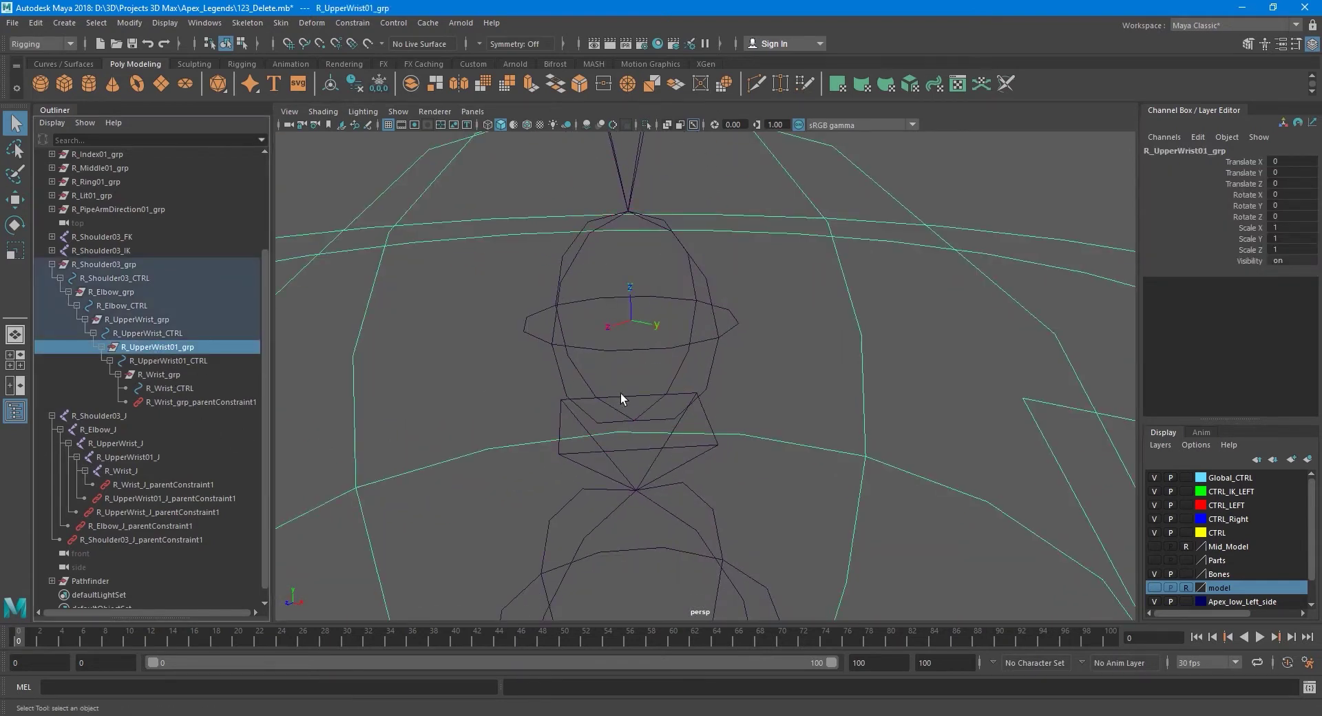
{"action": "key", "text": "w"}
{"action": "key", "text": "f"}
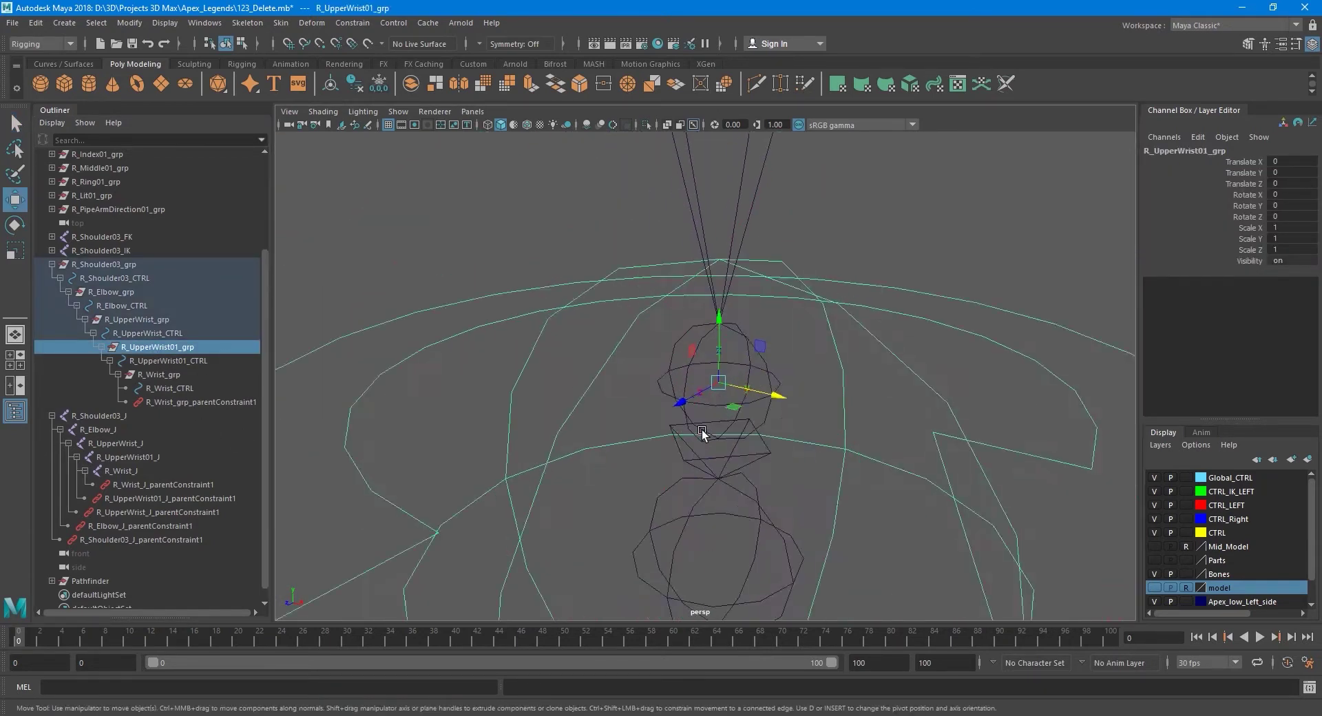
{"action": "left_click_drag", "start_coordinate": [719, 386], "coordinate": [678, 380]}
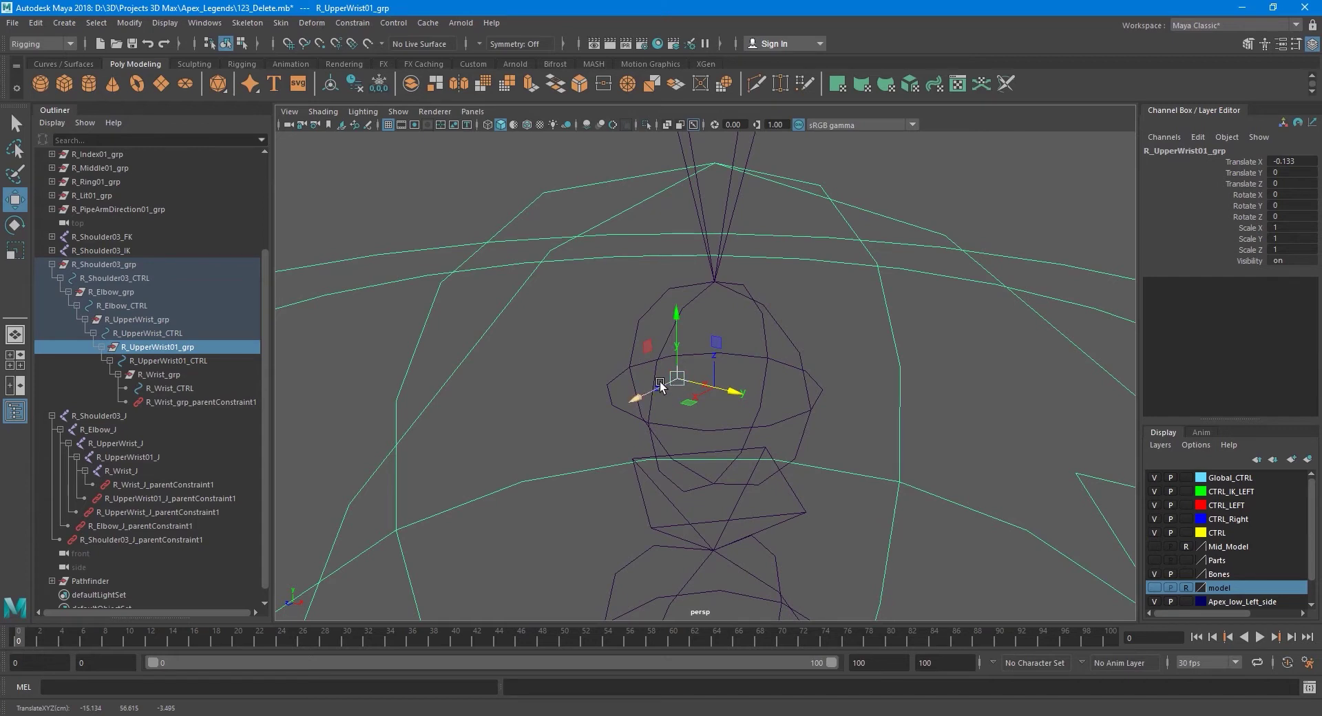
{"action": "key", "text": "ctrl+z"}
{"action": "key", "text": "q"}
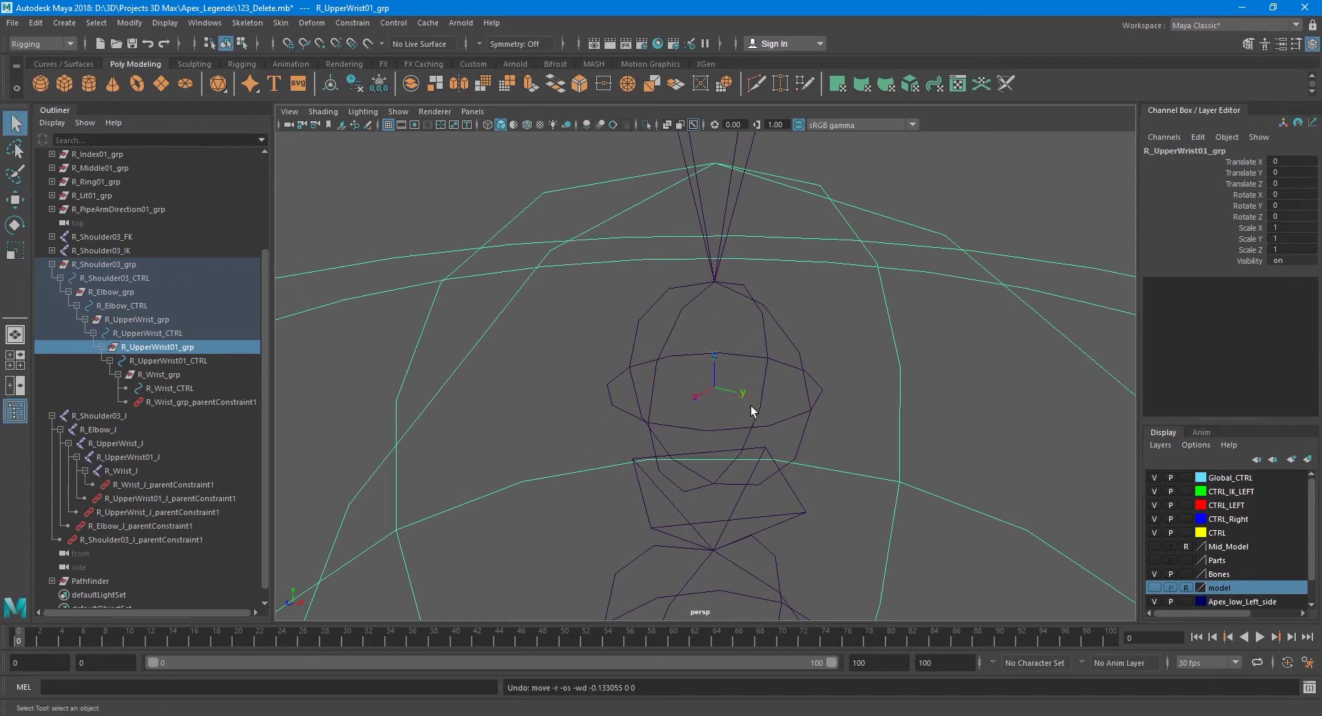
{"action": "left_click_drag", "start_coordinate": [750, 406], "coordinate": [720, 405], "text": "alt"}
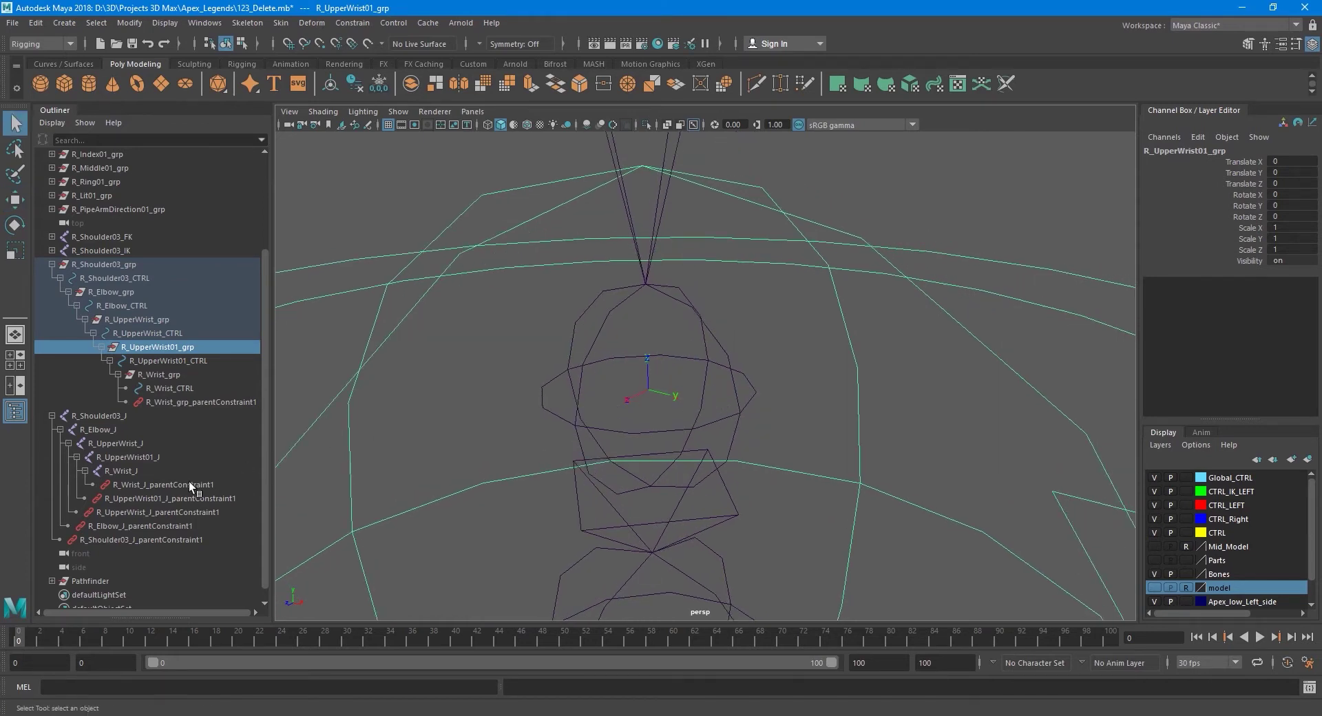
- Select R_UpperWrist01_J, then add R_UpperWrist01_grp for constraining
{"action": "left_click", "coordinate": [151, 459]}
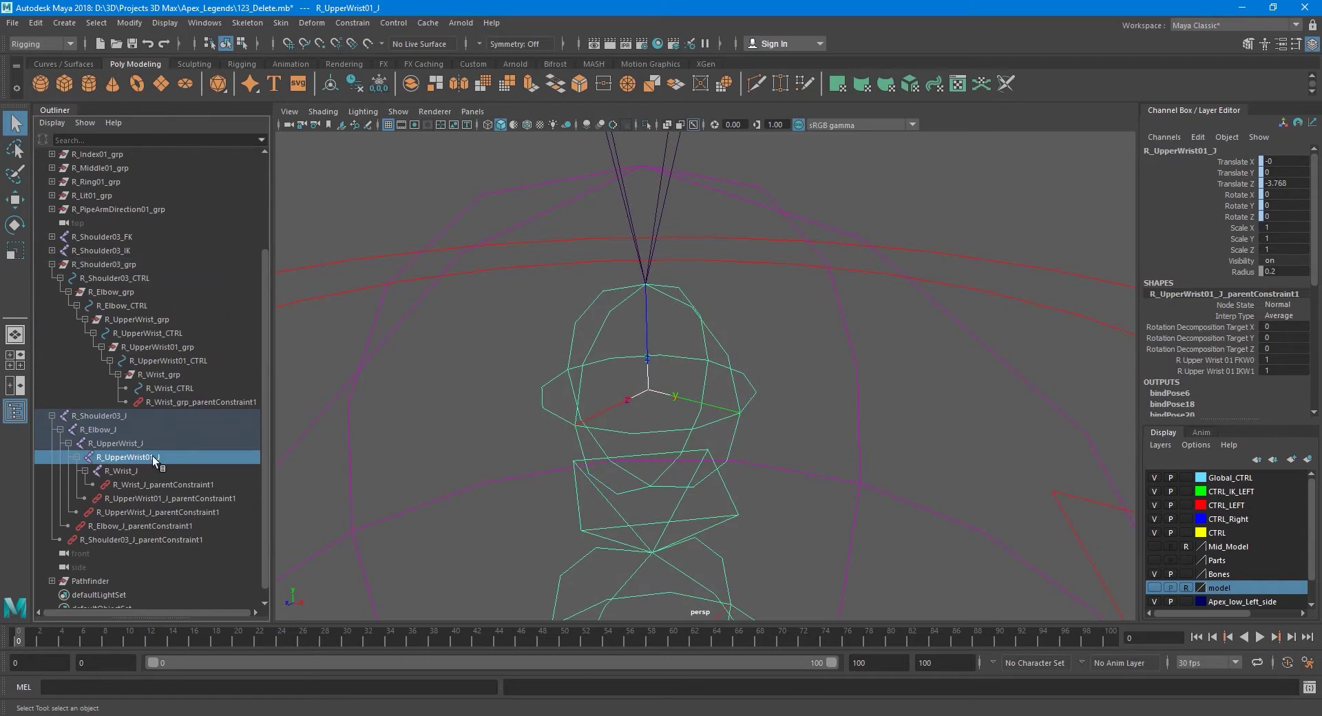
{"action": "left_click", "coordinate": [147, 347], "text": "ctrl"}
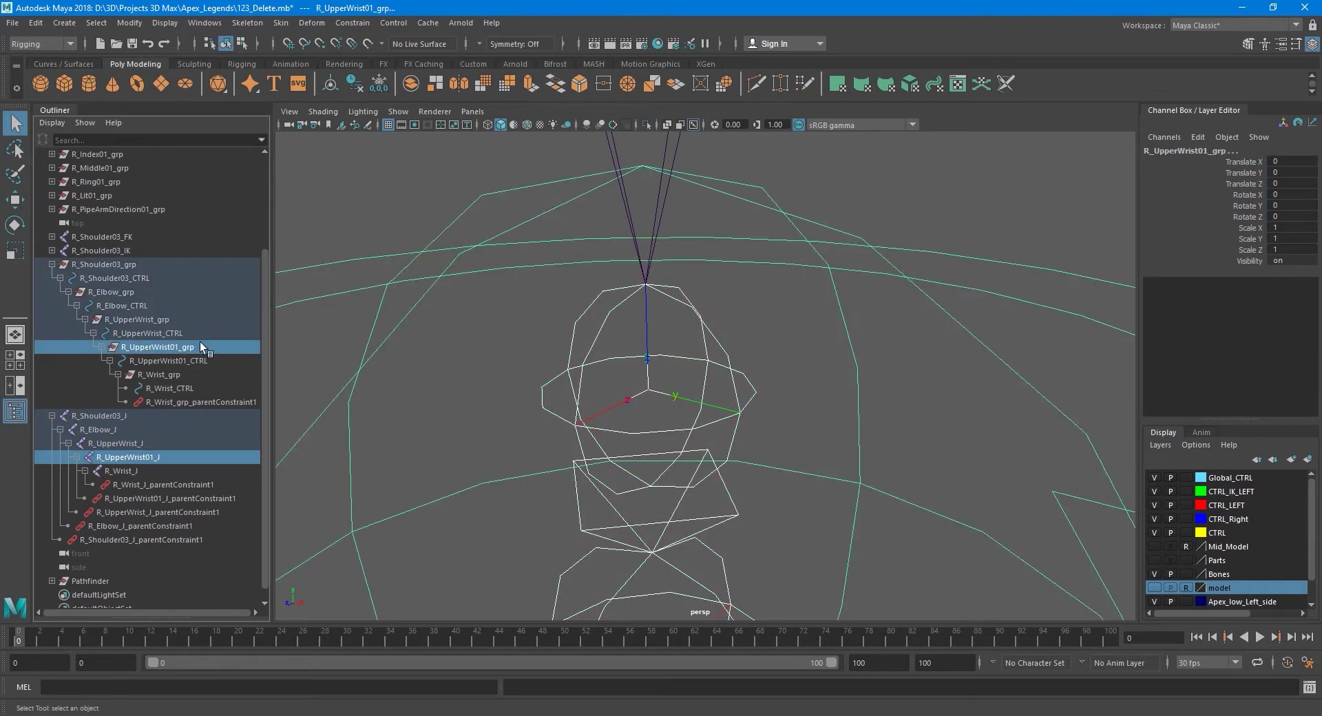
{"action": "left_click", "coordinate": [353, 23]}
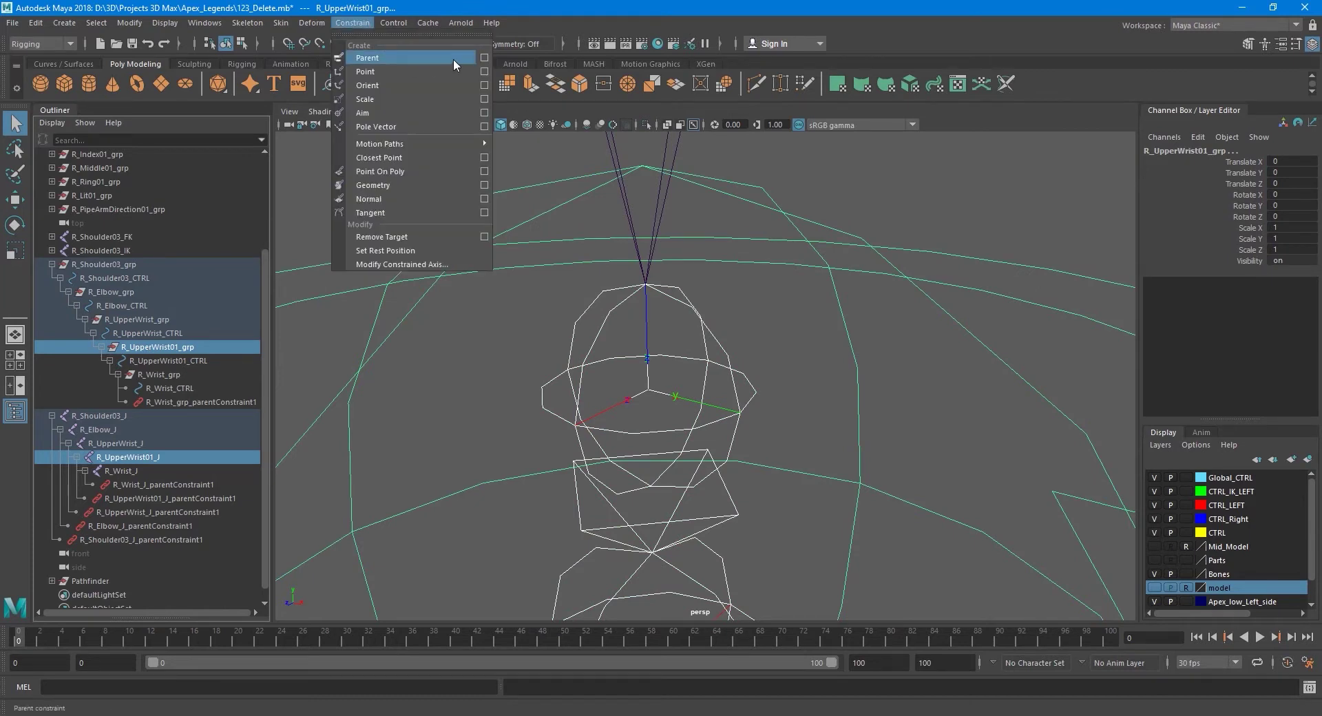
- Parent-constrain R_UpperWrist01_grp to the joint and test-move the group, then undo the move
{"action": "left_click", "coordinate": [453, 59]}
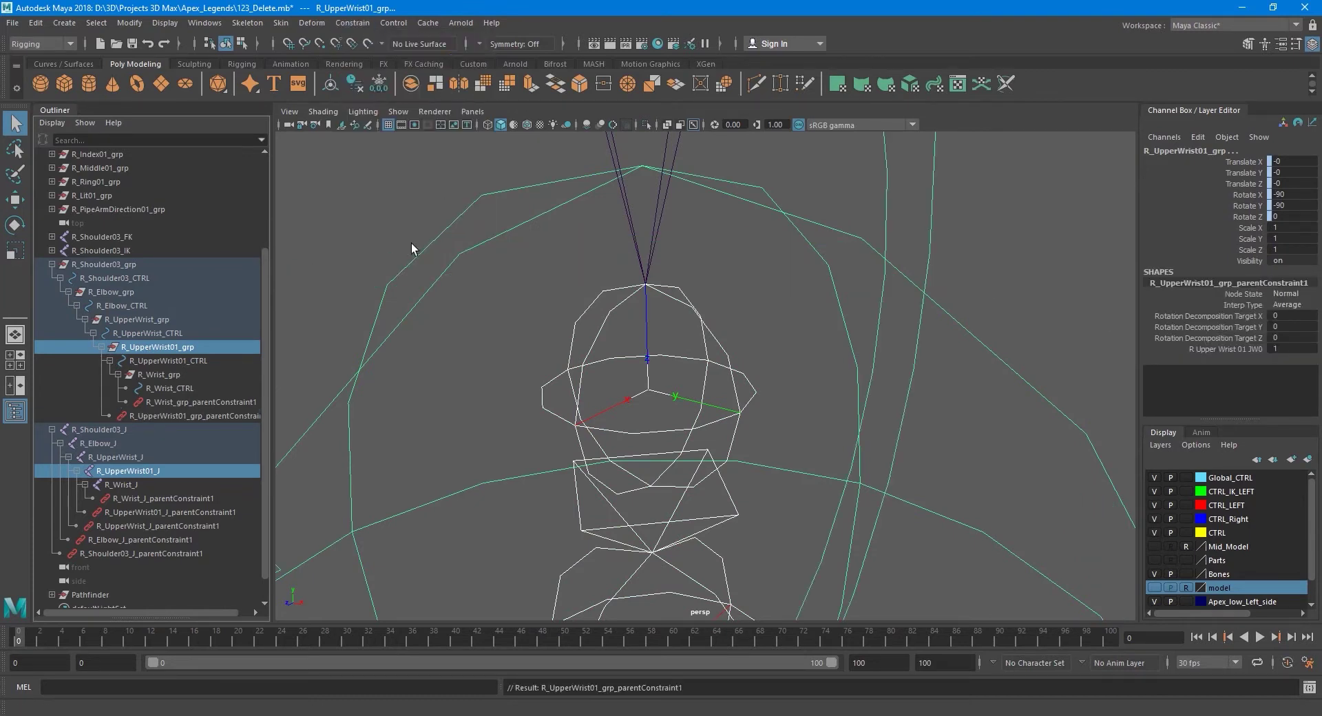
{"action": "left_click", "coordinate": [155, 361]}
{"action": "key", "text": "Up"}
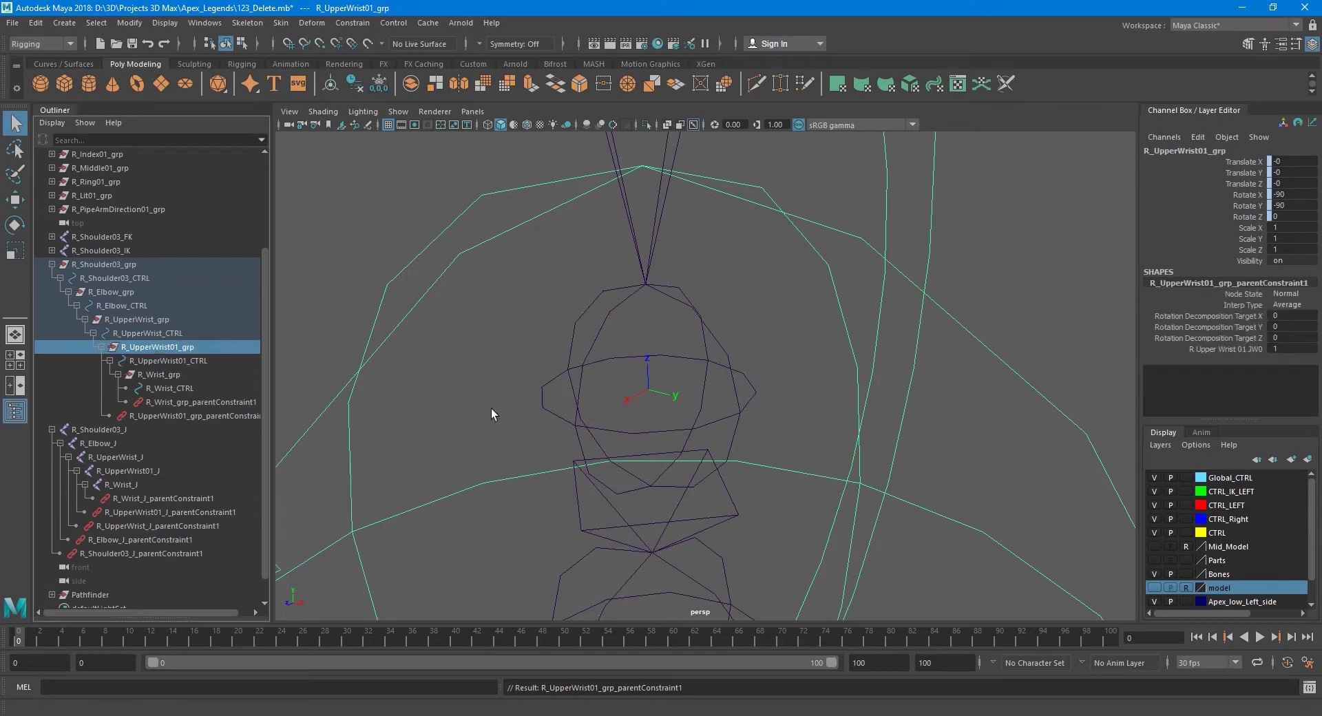
{"action": "key", "text": "w"}
{"action": "left_click_drag", "start_coordinate": [696, 403], "coordinate": [675, 405]}
{"action": "key", "text": "ctrl+z"}
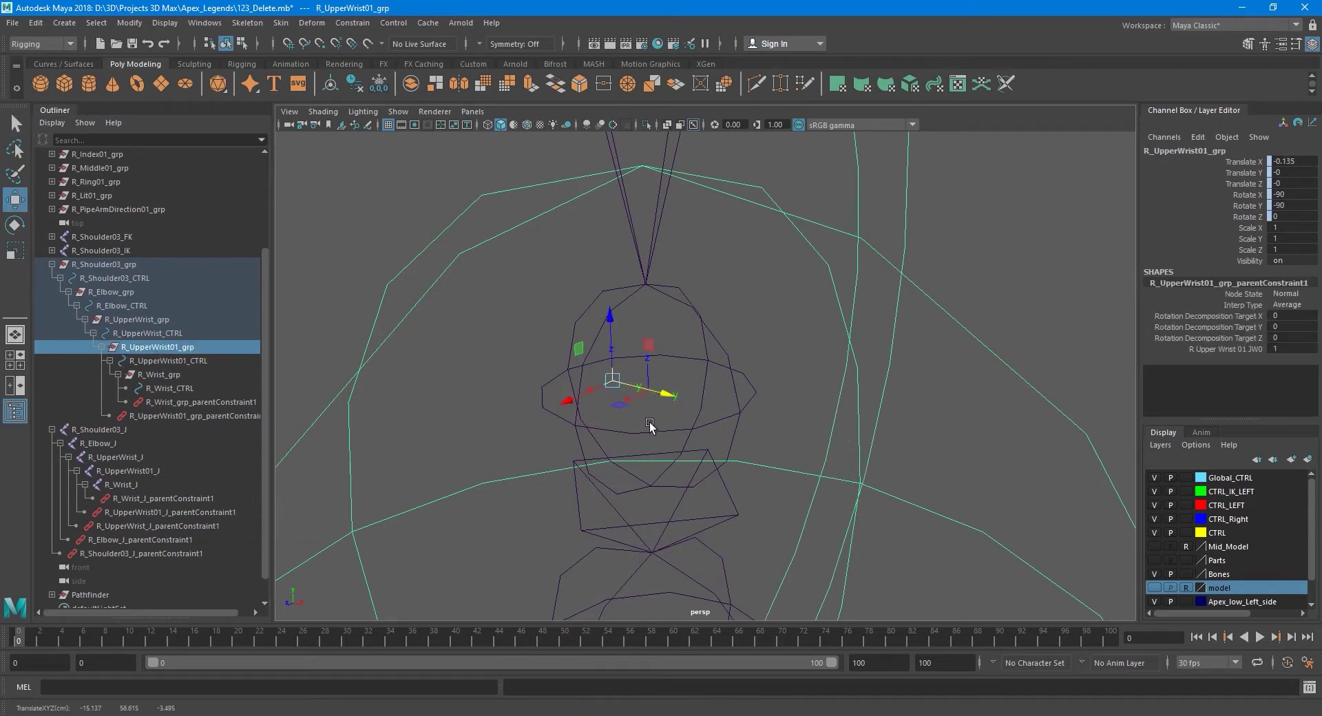
{"action": "key", "text": "q"}
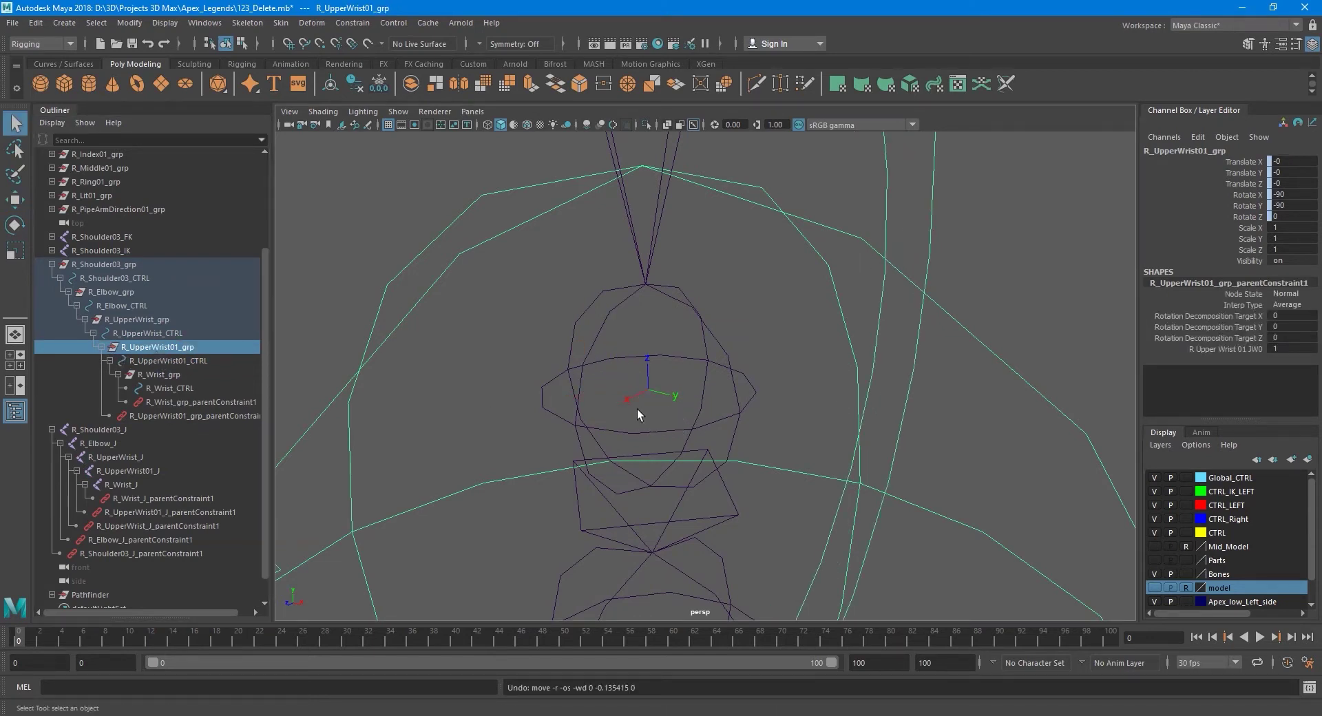
{"action": "mouse_move", "coordinate": [637, 409]}
{"action": "left_mouse_down", "text": "alt"}
{"action": "mouse_move", "coordinate": [659, 427]}
{"action": "mouse_move", "coordinate": [733, 428]}
{"action": "mouse_move", "coordinate": [729, 439]}
{"action": "mouse_move", "coordinate": [638, 436]}
{"action": "mouse_move", "coordinate": [616, 410]}
{"action": "left_mouse_up", "text": "alt"}
- Undo the trial parent constraint and reselect R_UpperWrist01_CTRL
{"action": "left_click", "coordinate": [189, 361]}
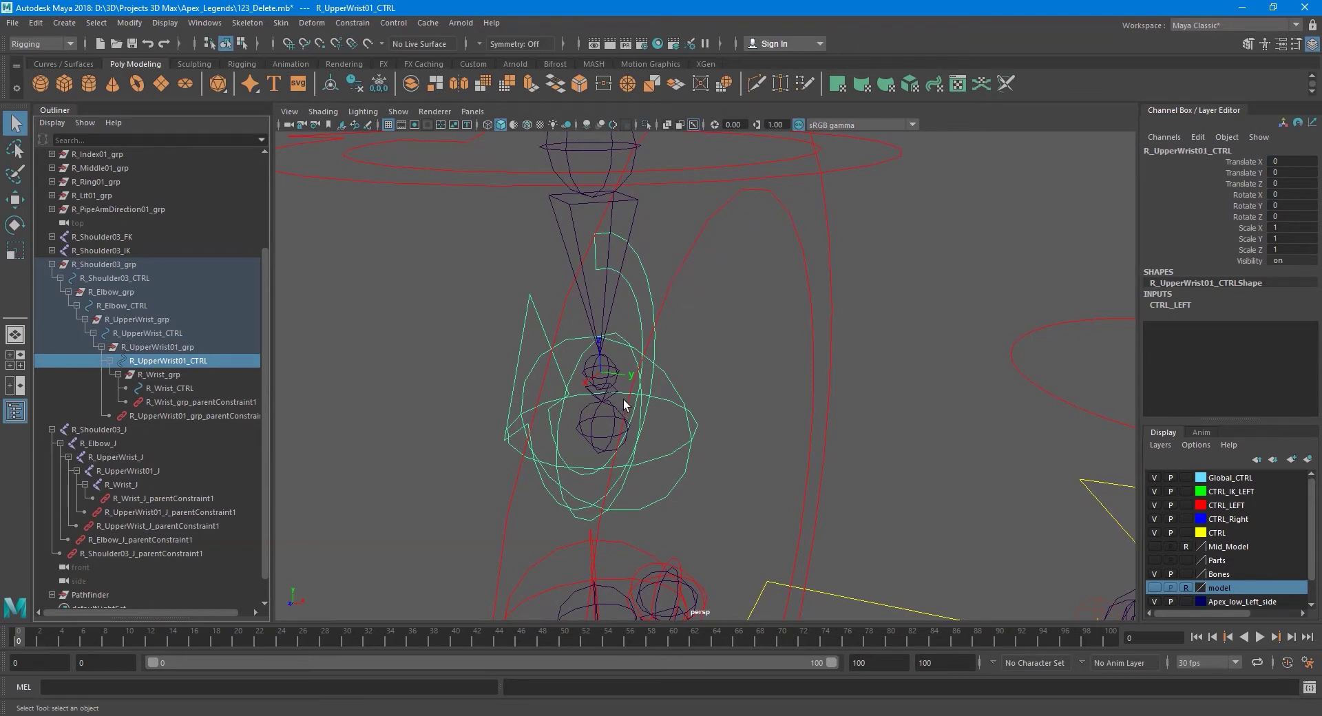
{"action": "mouse_move", "coordinate": [623, 399]}
{"action": "left_mouse_down", "text": "alt"}
{"action": "mouse_move", "coordinate": [637, 404]}
{"action": "mouse_move", "coordinate": [570, 394]}
{"action": "mouse_move", "coordinate": [747, 421]}
{"action": "mouse_move", "coordinate": [696, 427]}
{"action": "mouse_move", "coordinate": [709, 419]}
{"action": "mouse_move", "coordinate": [698, 413]}
{"action": "left_mouse_up", "text": "alt"}
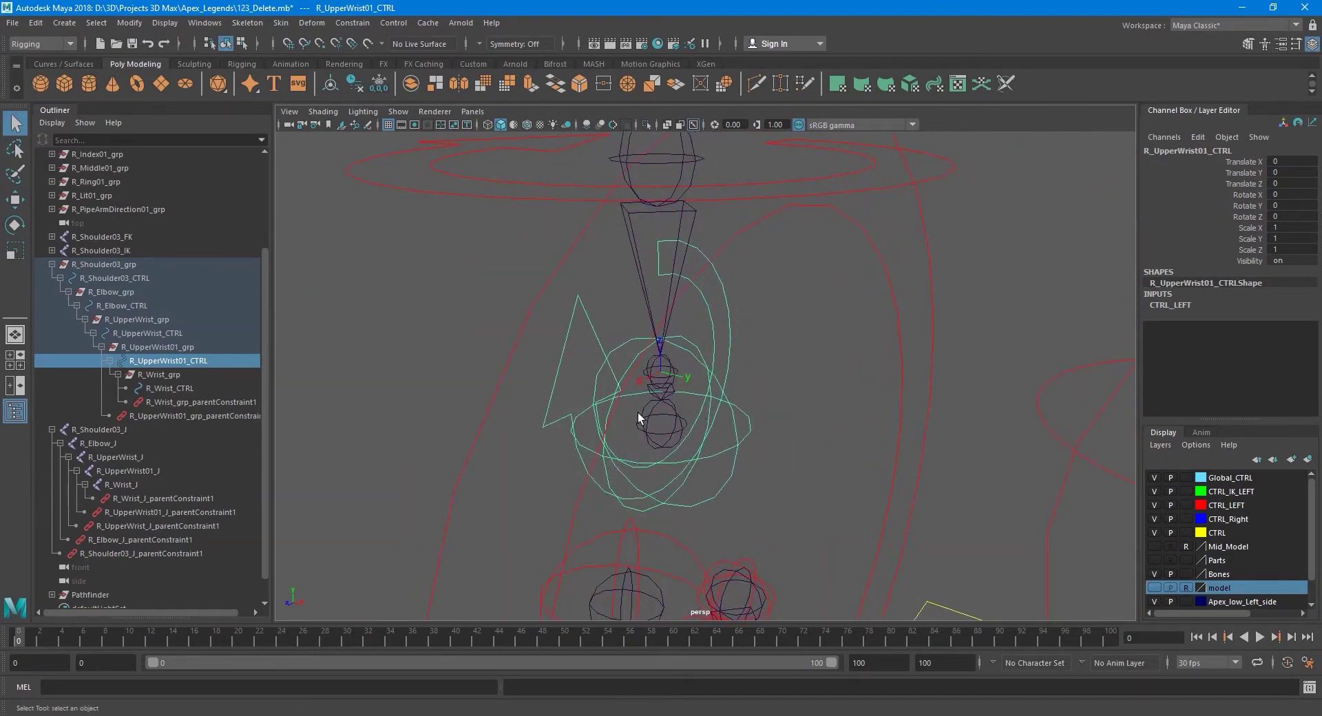
{"action": "key", "text": "ctrl+z"}
{"action": "key", "text": "ctrl+z"}
{"action": "key", "text": "ctrl+z"}
{"action": "key", "text": "ctrl+z"}
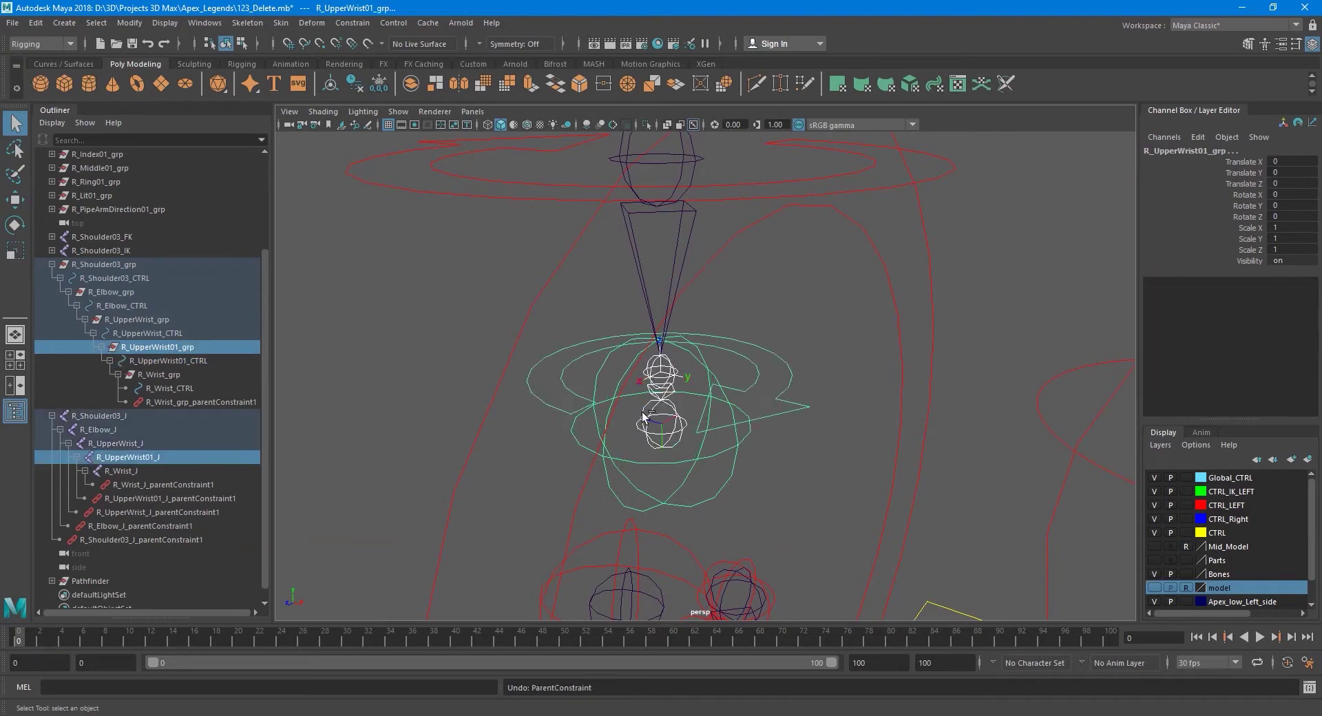
{"action": "left_click", "coordinate": [163, 362]}
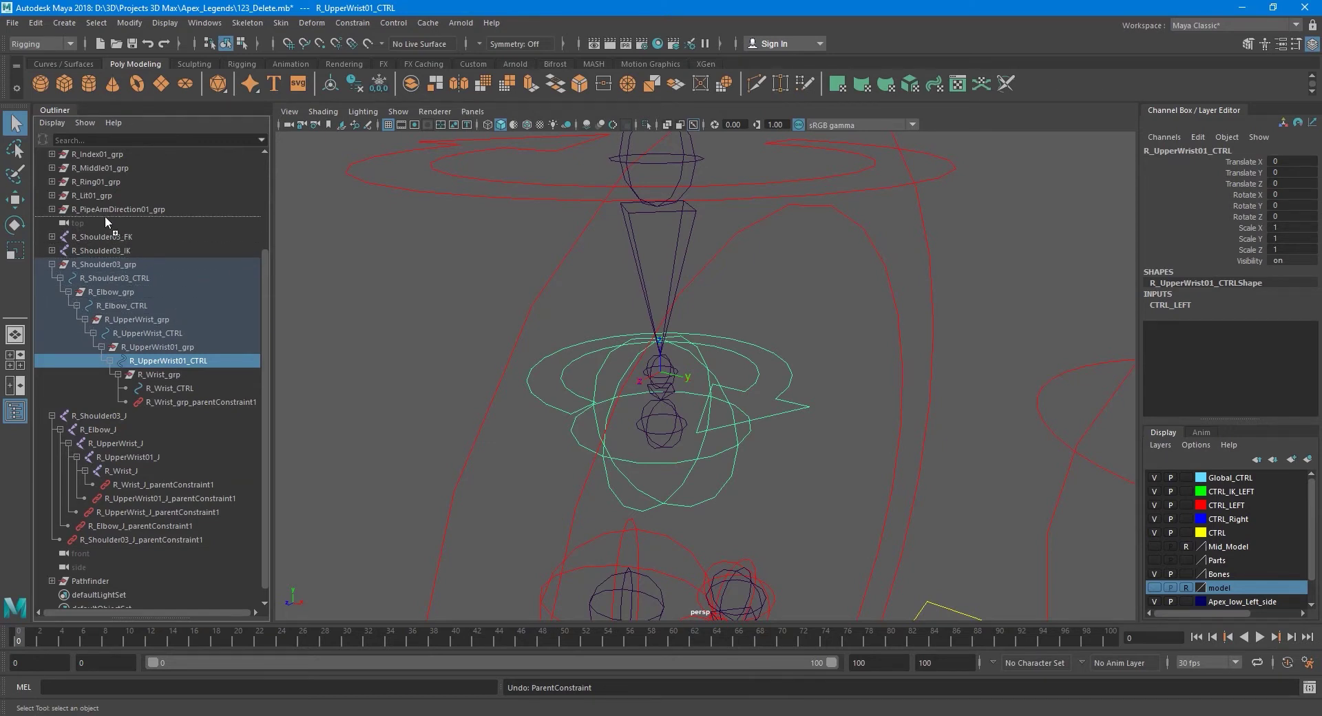
- Move R_UpperWrist01_CTRL to world level and test-move R_UpperWrist01_grp, then undo
{"action": "left_click_drag", "start_coordinate": [105, 218], "coordinate": [105, 218]}
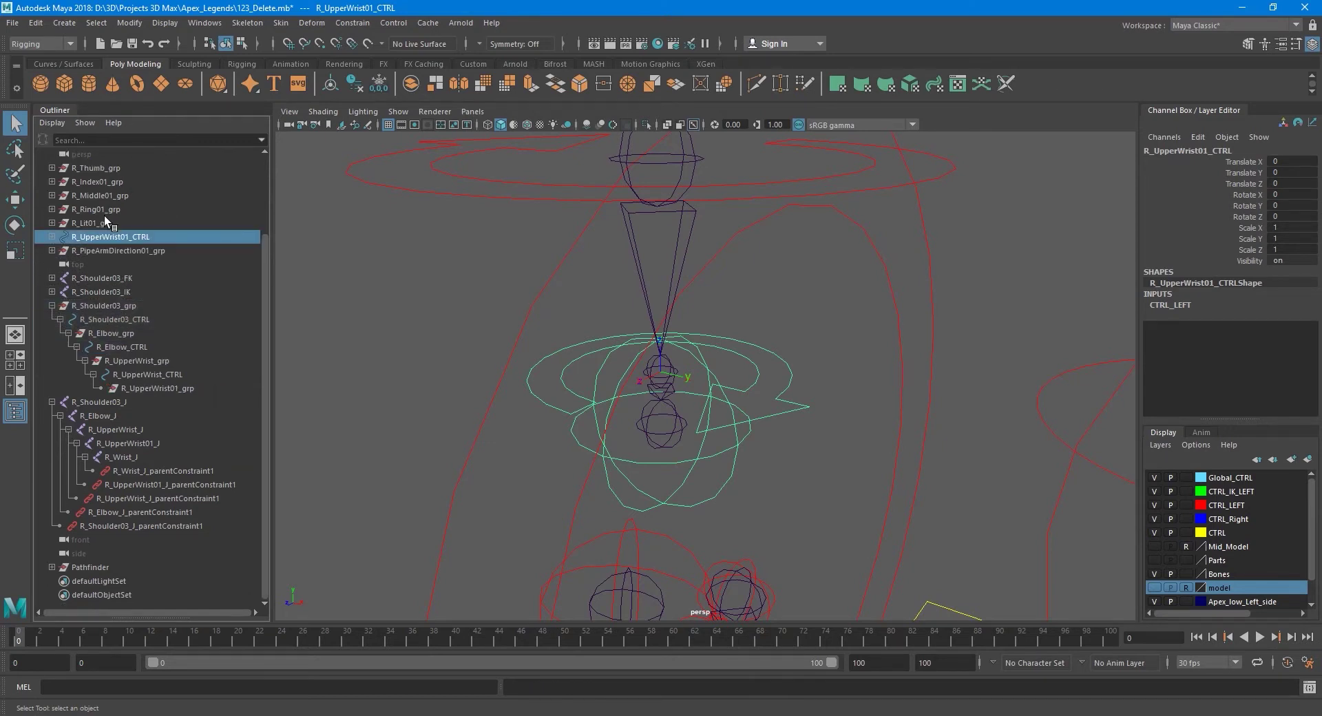
{"action": "left_click", "coordinate": [167, 388]}
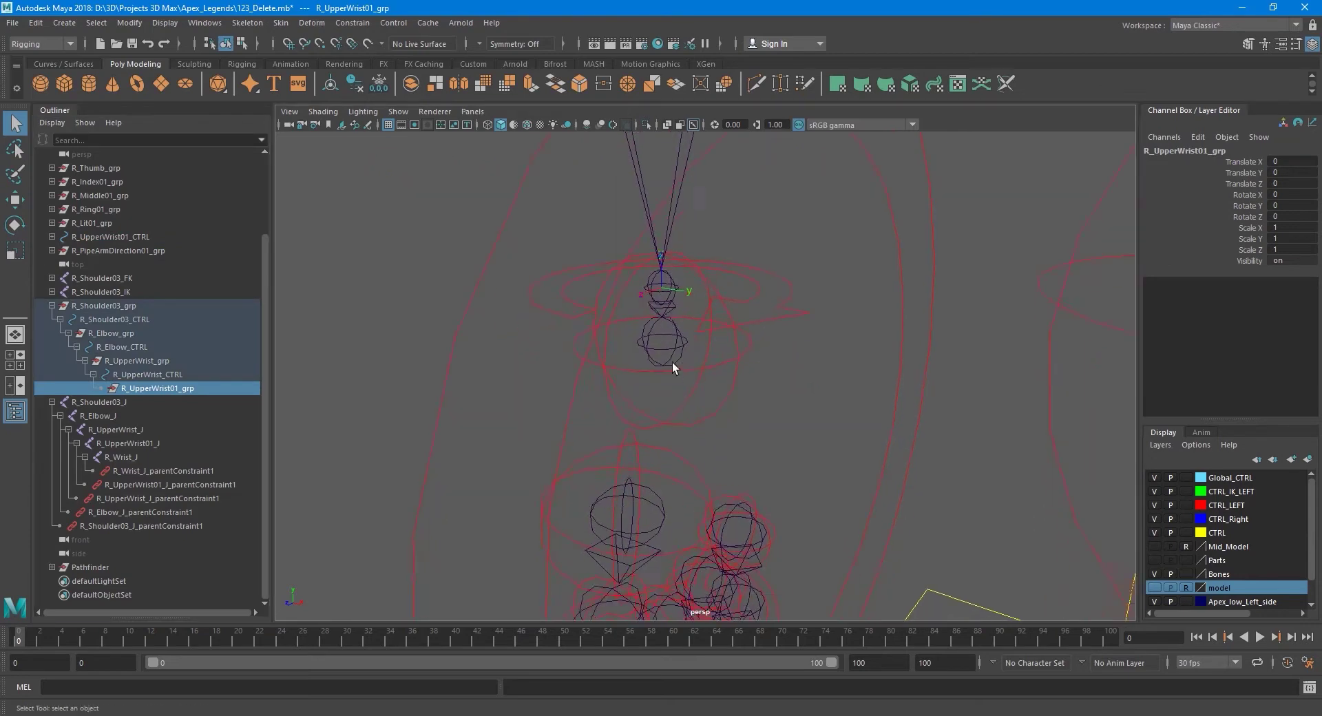
{"action": "mouse_move", "coordinate": [672, 362]}
{"action": "left_mouse_down", "text": "alt"}
{"action": "mouse_move", "coordinate": [676, 373]}
{"action": "mouse_move", "coordinate": [662, 316]}
{"action": "mouse_move", "coordinate": [654, 382]}
{"action": "mouse_move", "coordinate": [611, 362]}
{"action": "mouse_move", "coordinate": [619, 370]}
{"action": "left_mouse_up", "text": "alt"}
{"action": "key", "text": "w"}
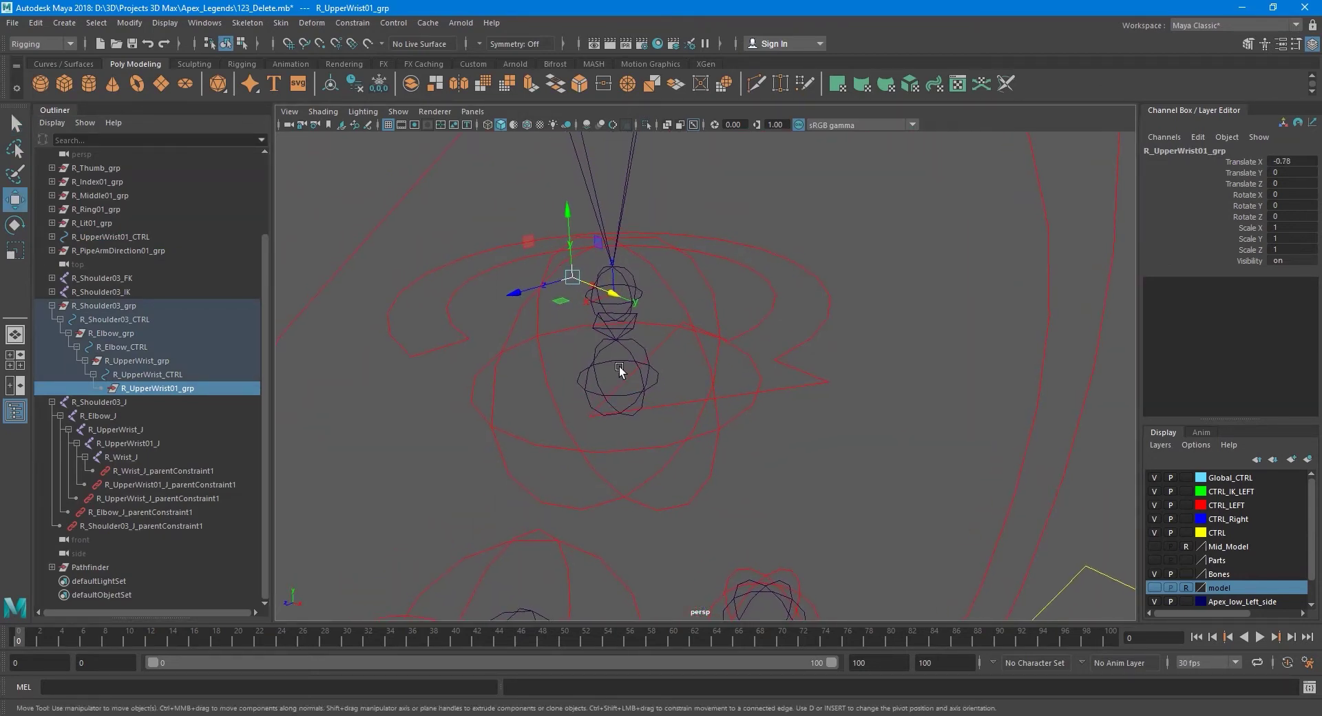
{"action": "key", "text": "ctrl+z"}
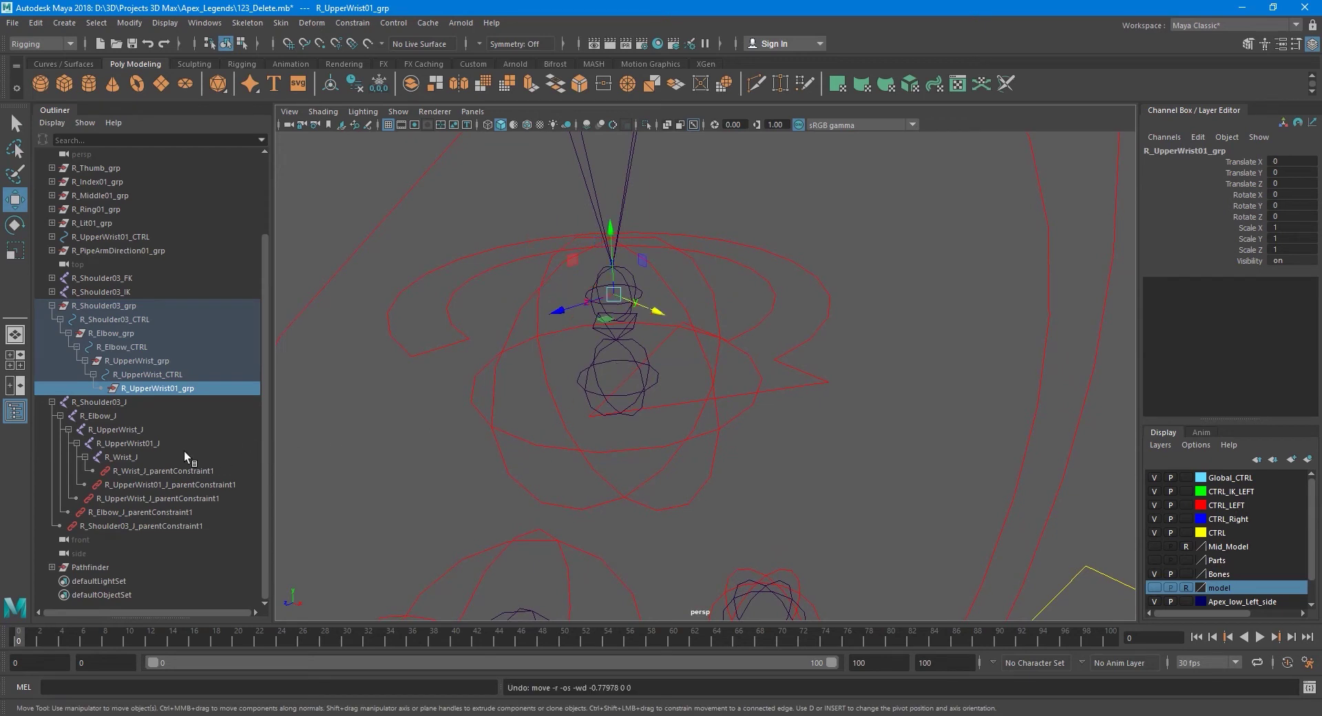
- Parent-constrain R_UpperWrist01_grp to R_UpperWrist01_J and verify with an undone test move
{"action": "left_click", "coordinate": [151, 443]}
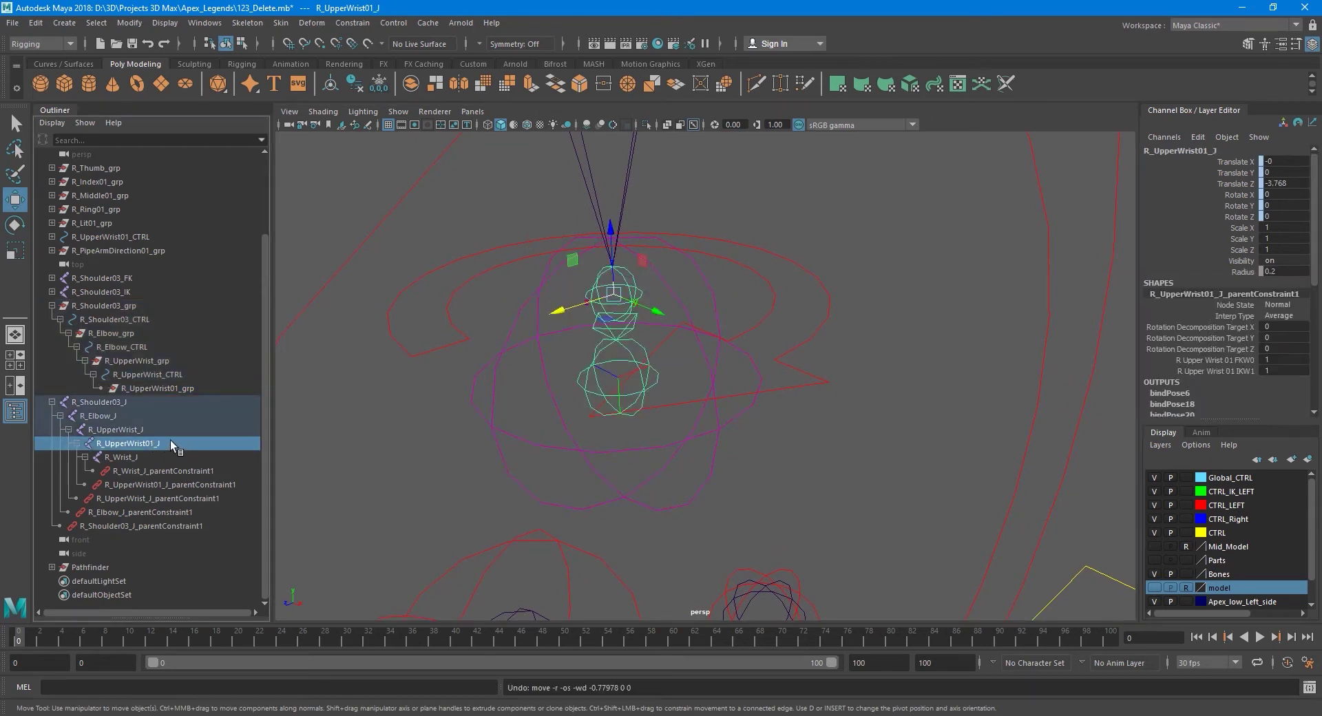
{"action": "left_click", "coordinate": [154, 388], "text": "ctrl"}
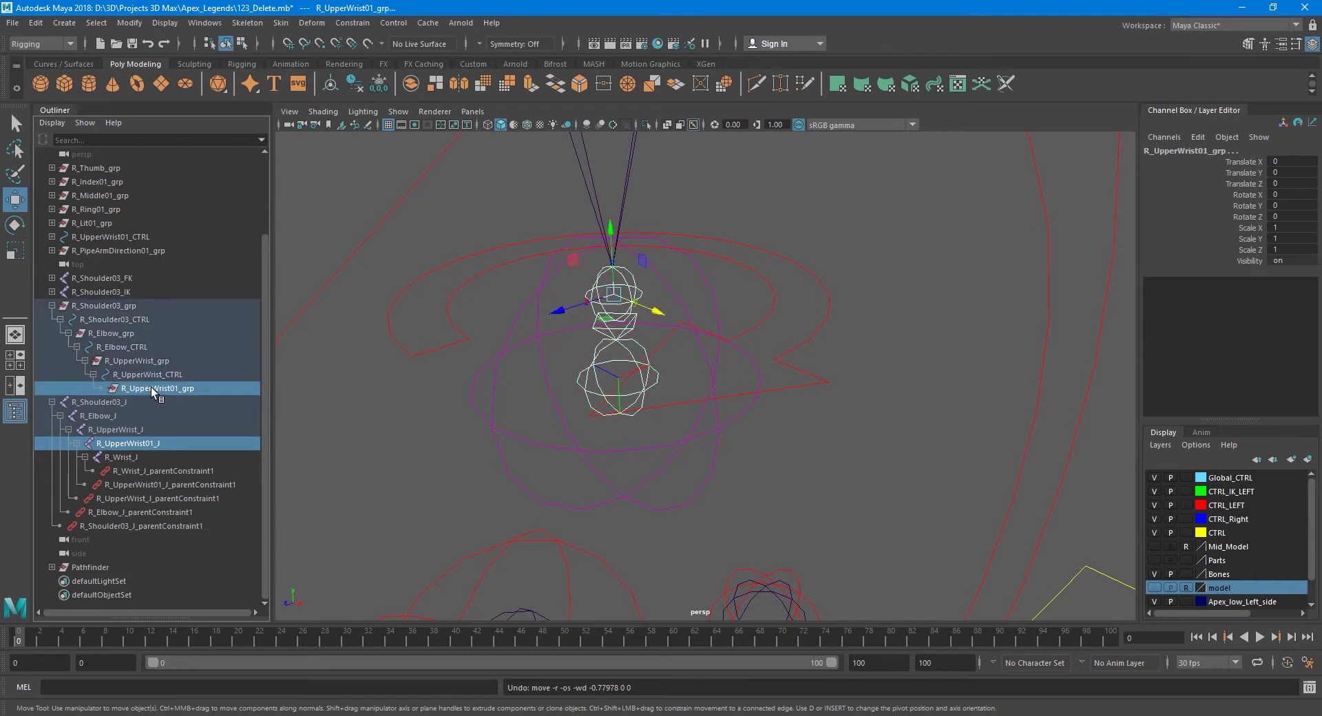
{"action": "left_click", "coordinate": [353, 23]}
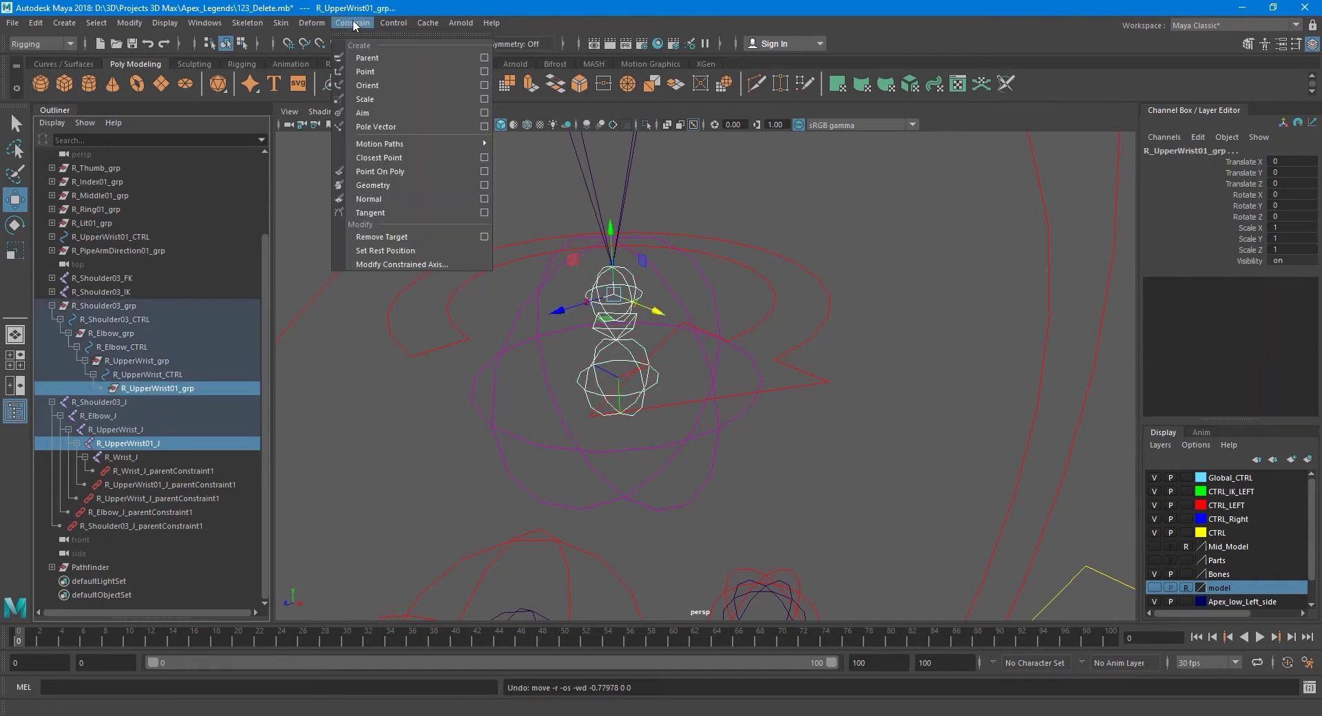
{"action": "left_click", "coordinate": [383, 60]}
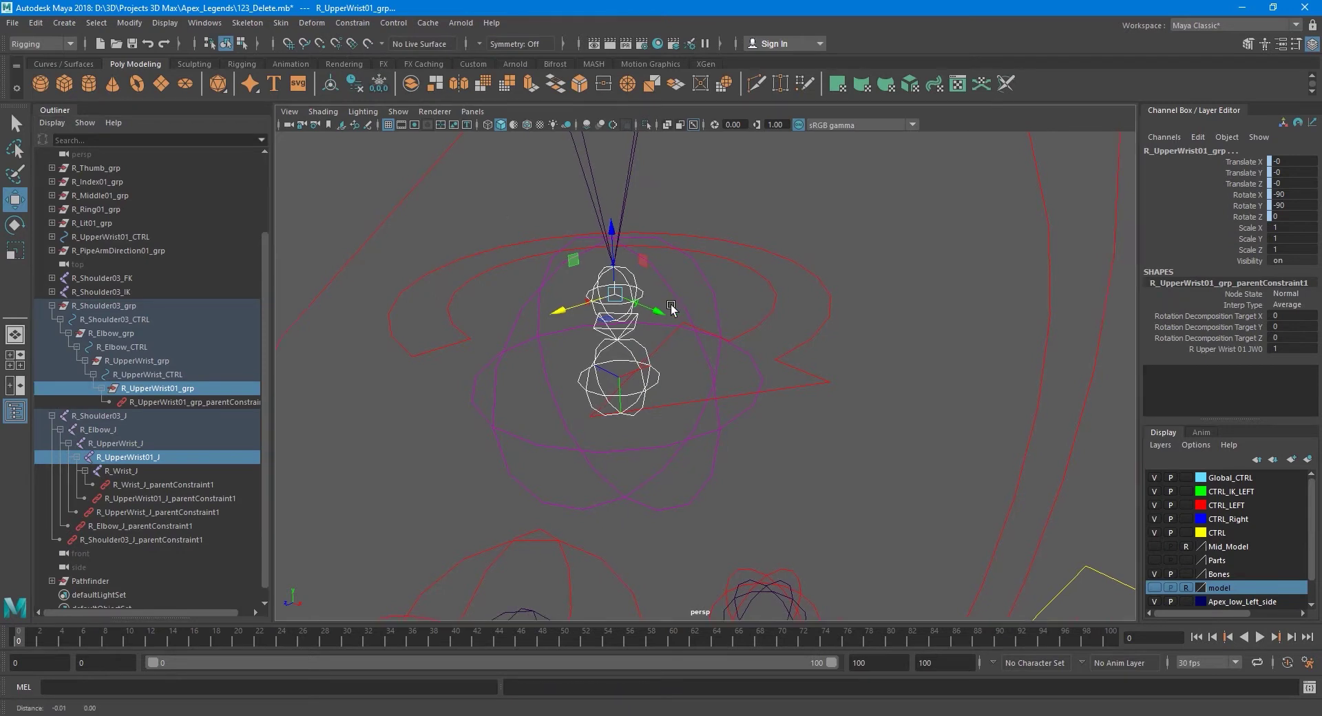
{"action": "scroll", "coordinate": [692, 344], "scroll_direction": "up", "scroll_amount": 4}
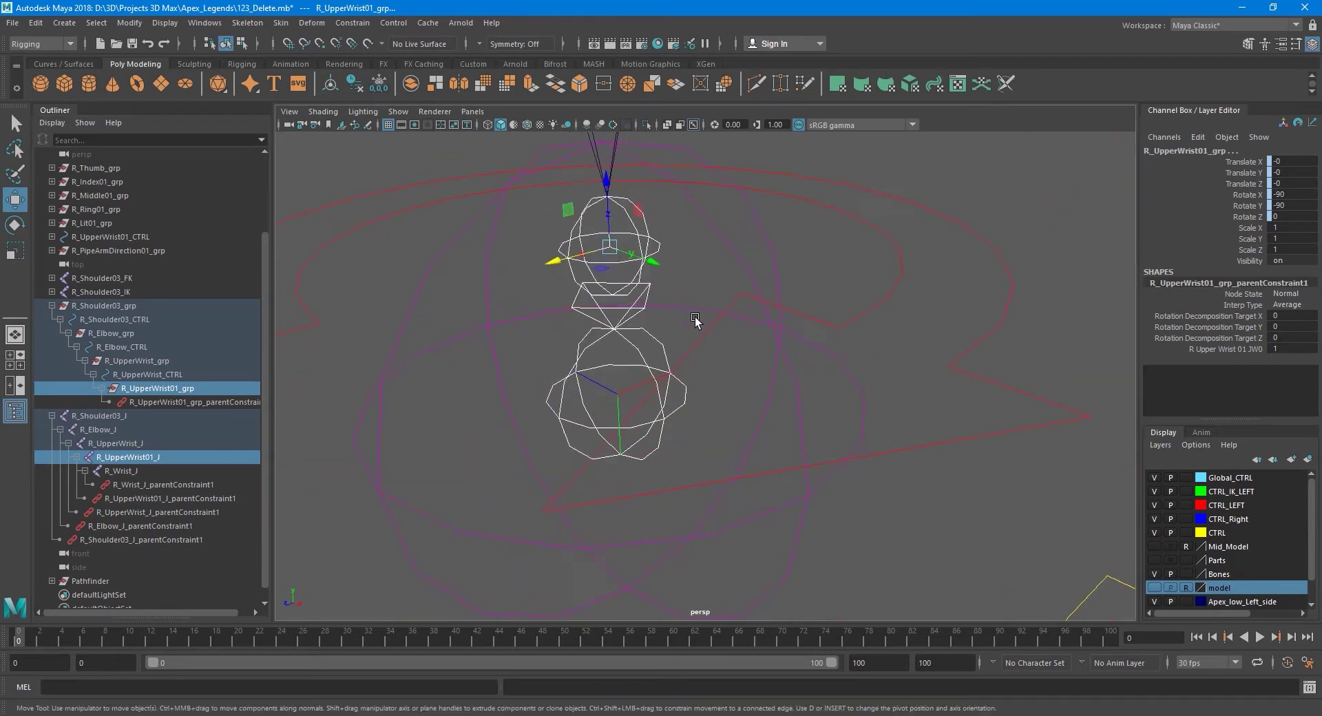
{"action": "left_click", "coordinate": [155, 394]}
{"action": "left_click_drag", "start_coordinate": [675, 307], "coordinate": [618, 352]}
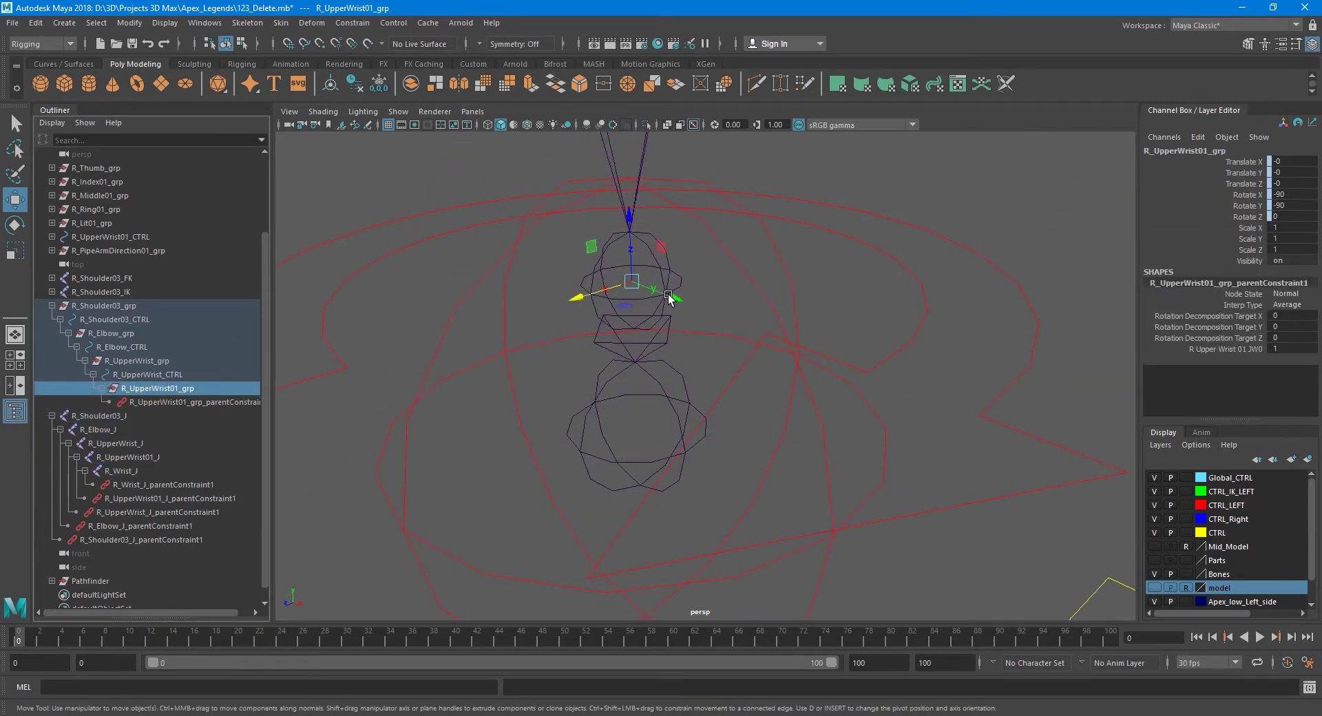
{"action": "key", "text": "ctrl+z"}
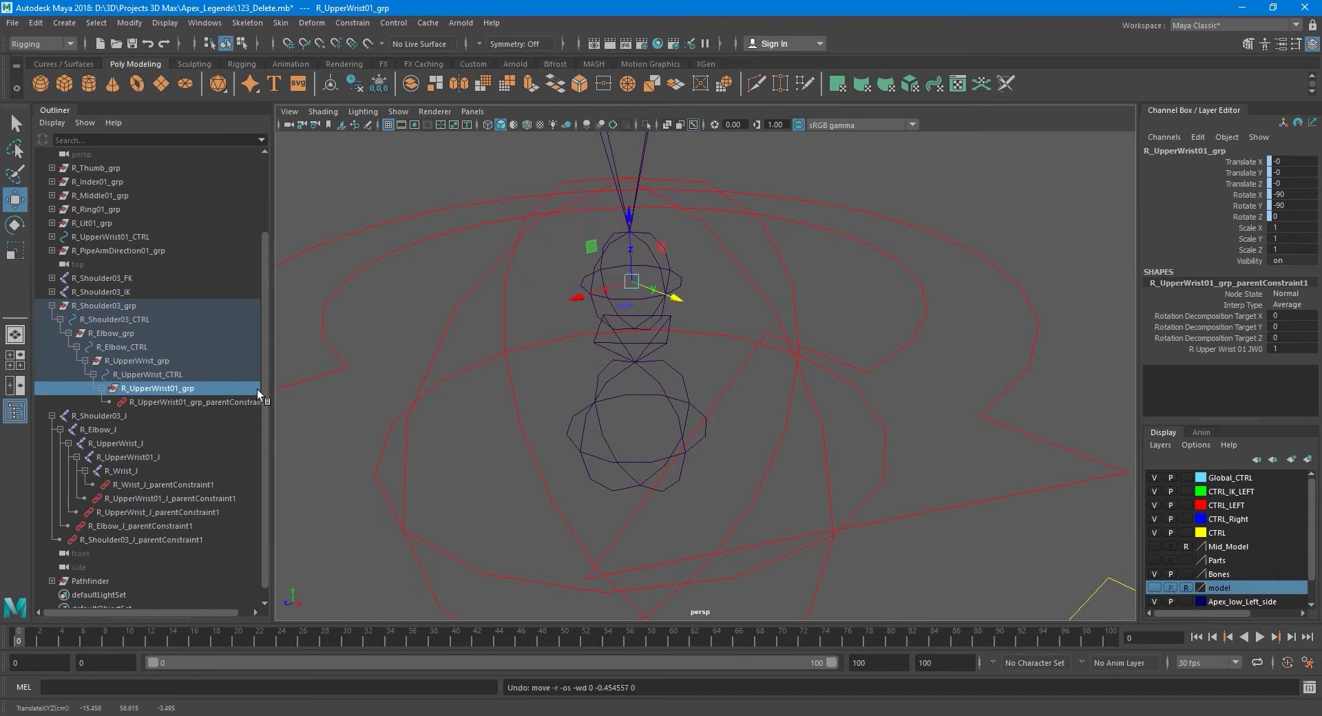
{"action": "left_click", "coordinate": [113, 235]}
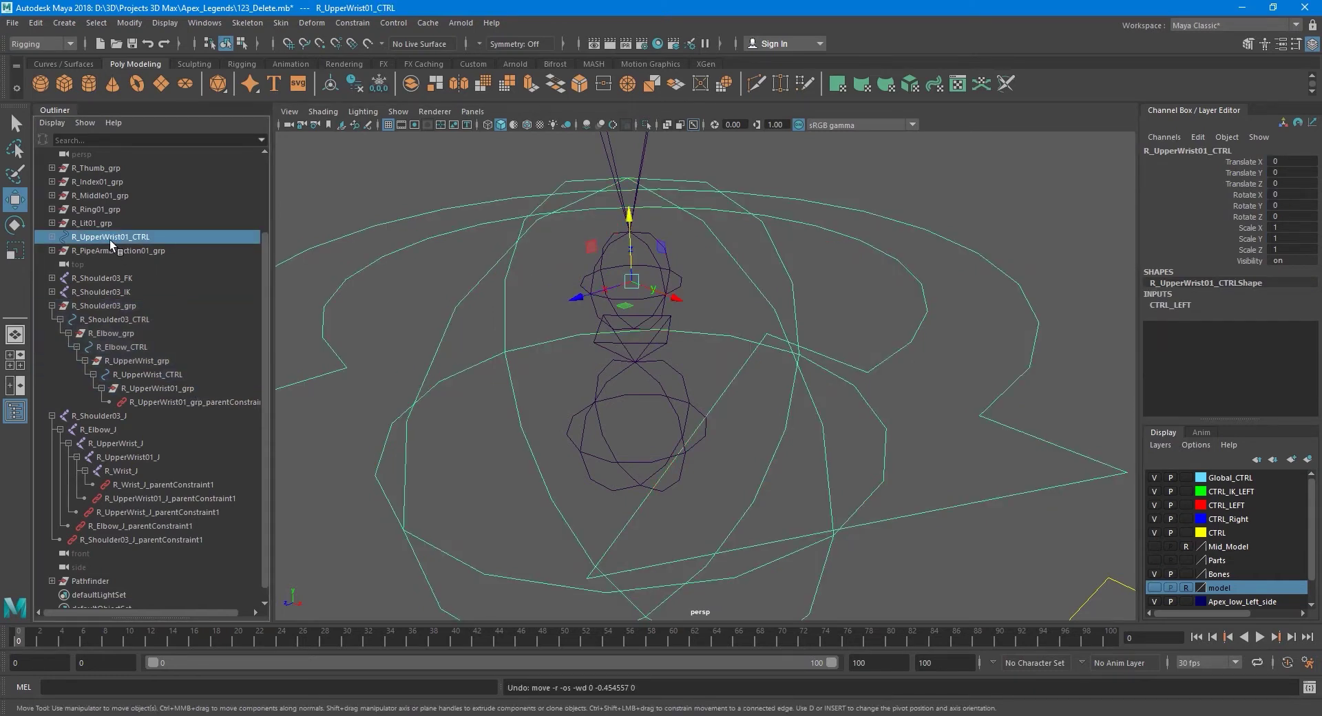
- Parent R_UpperWrist01_CTRL under R_UpperWrist01_grp in the Outliner
{"action": "mouse_move", "coordinate": [110, 240]}
{"action": "left_mouse_down"}
{"action": "mouse_move", "coordinate": [140, 287]}
{"action": "mouse_move", "coordinate": [167, 387]}
{"action": "left_mouse_up"}
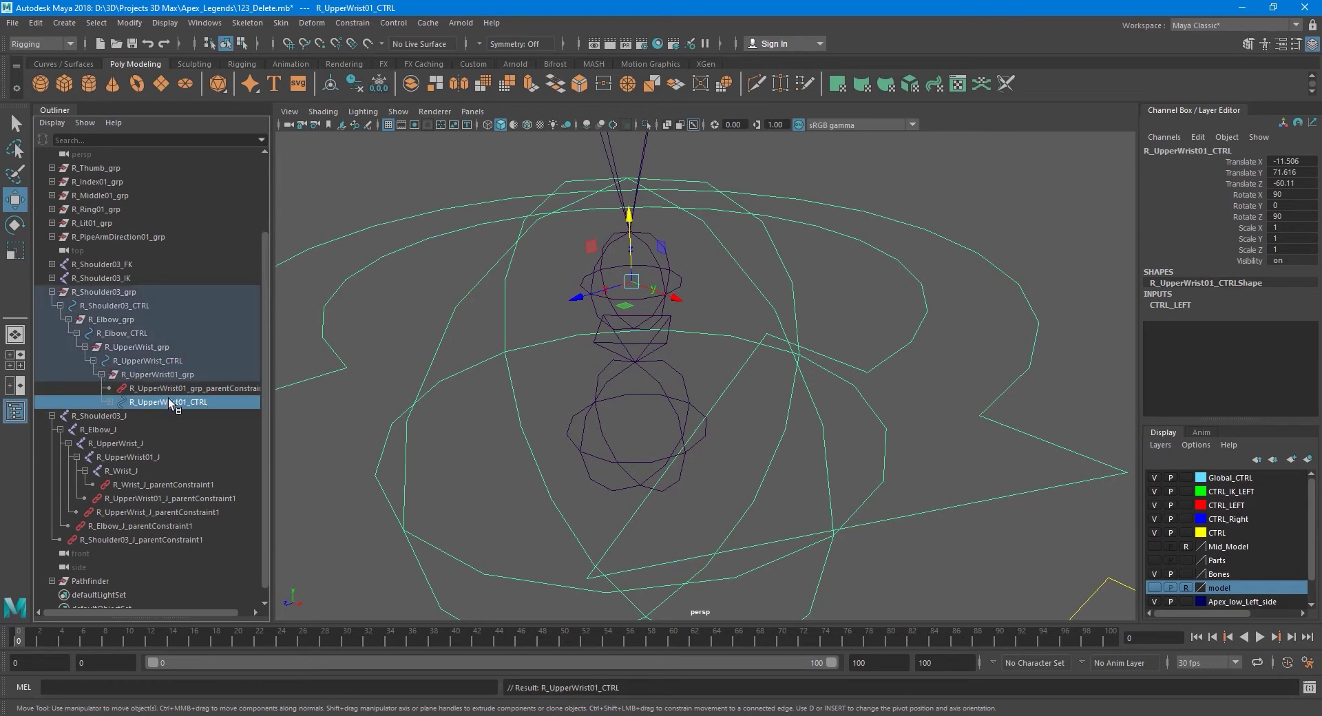
{"action": "left_click_drag", "start_coordinate": [169, 403], "coordinate": [177, 383]}
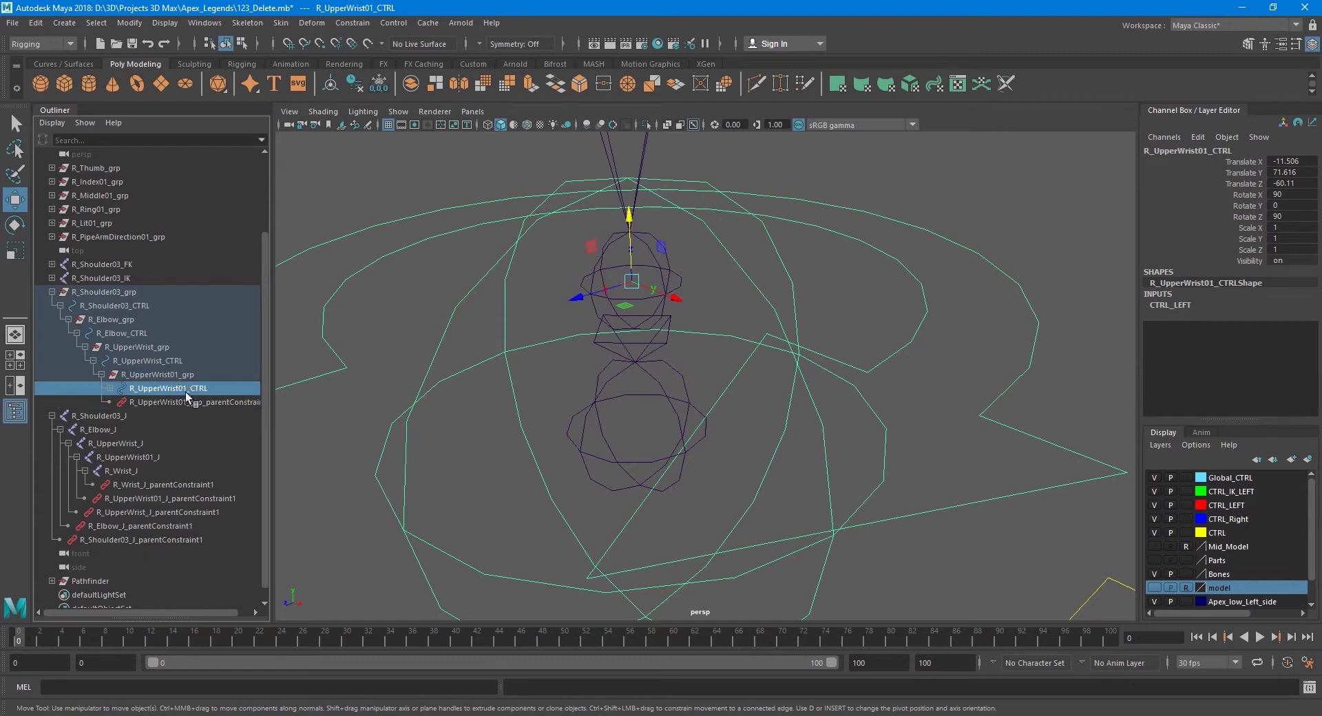
{"action": "left_click", "coordinate": [110, 390]}
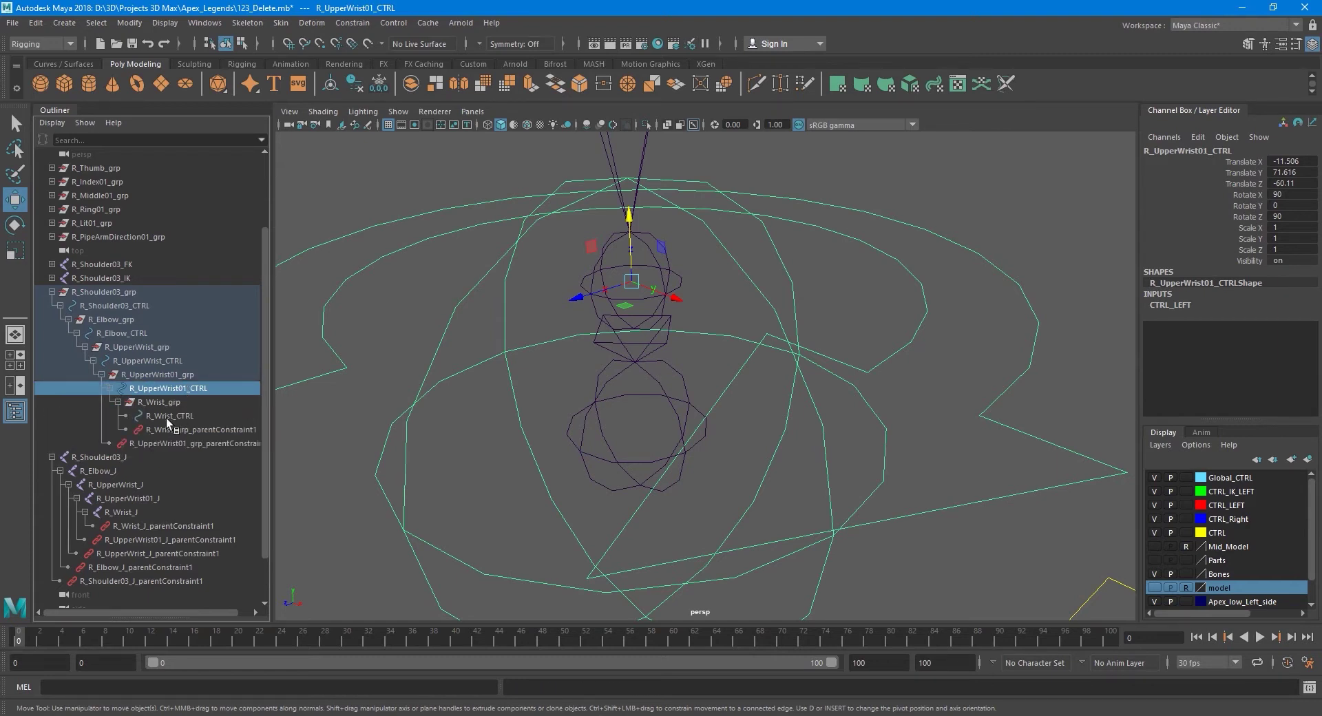
{"action": "left_click", "coordinate": [163, 416]}
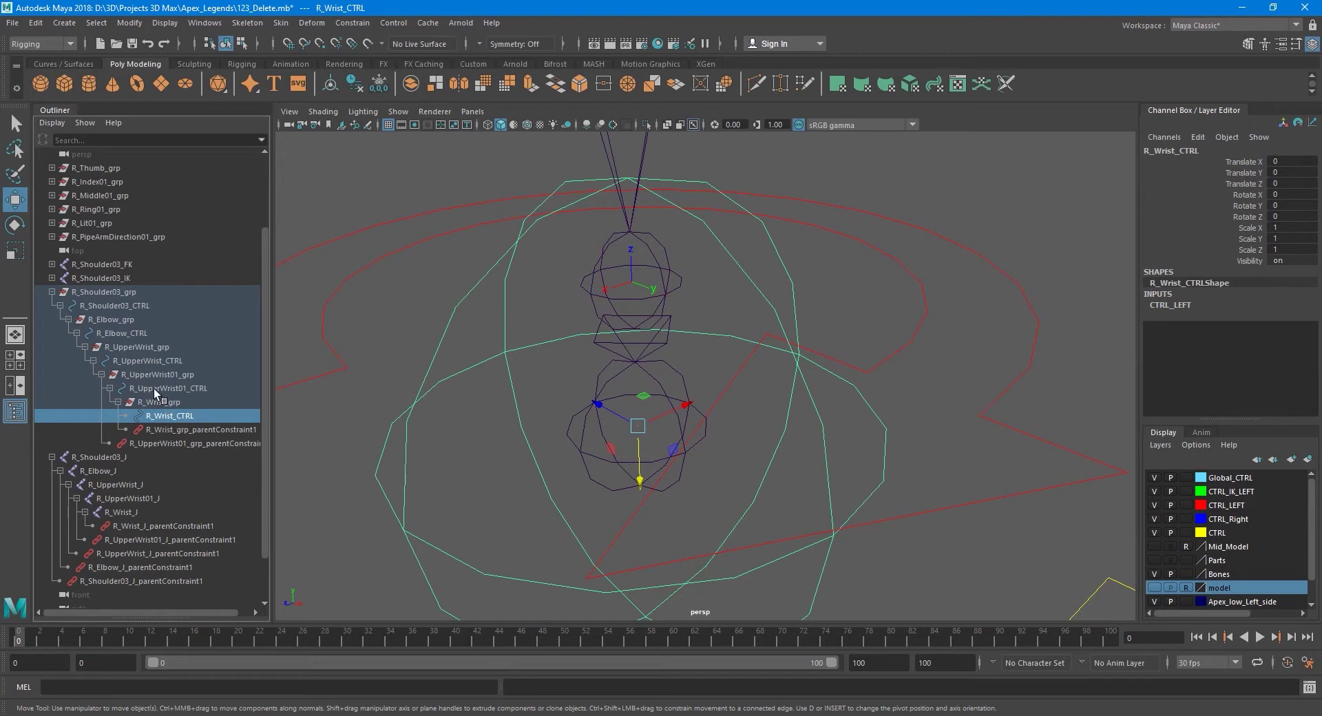
{"action": "left_click", "coordinate": [156, 387]}
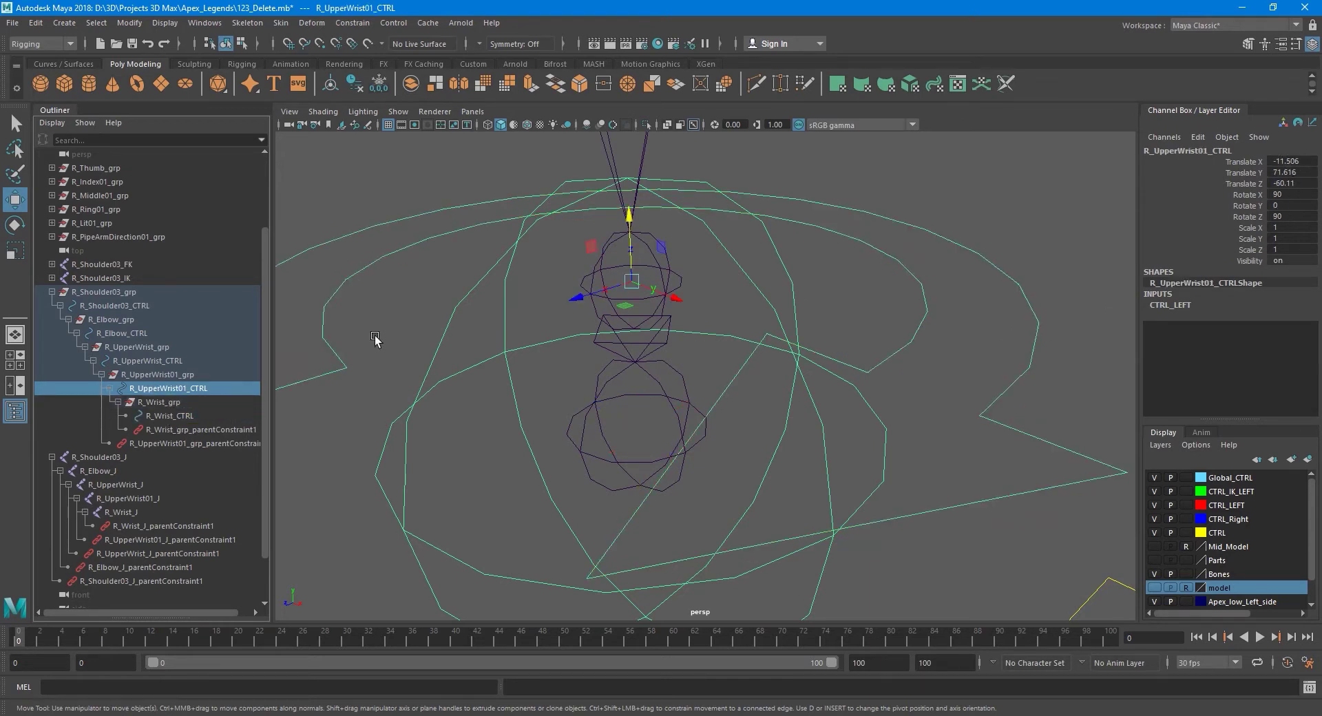
- Drag R_Wrist_grp out to world level and frame R_UpperWrist01_CTRL
{"action": "scroll", "coordinate": [539, 379], "scroll_direction": "down", "scroll_amount": 3}
{"action": "left_click", "coordinate": [146, 405]}
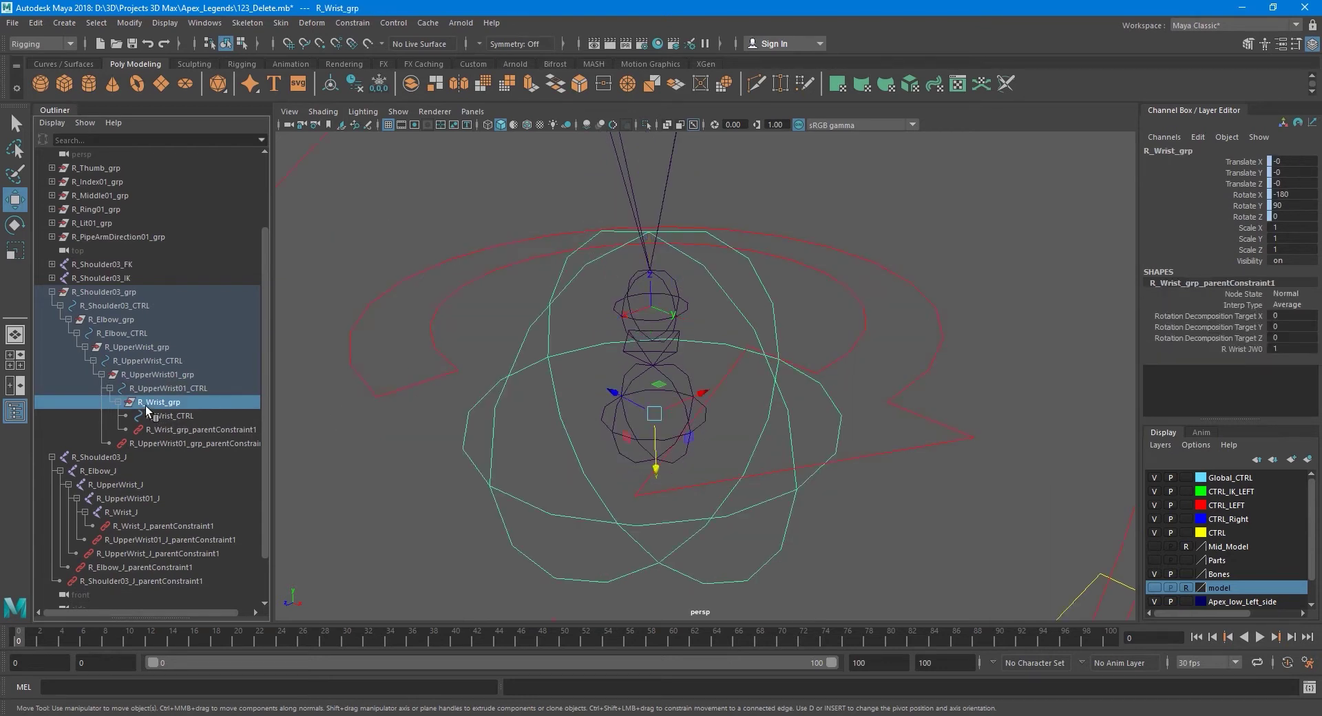
{"action": "left_click_drag", "start_coordinate": [158, 403], "coordinate": [111, 250]}
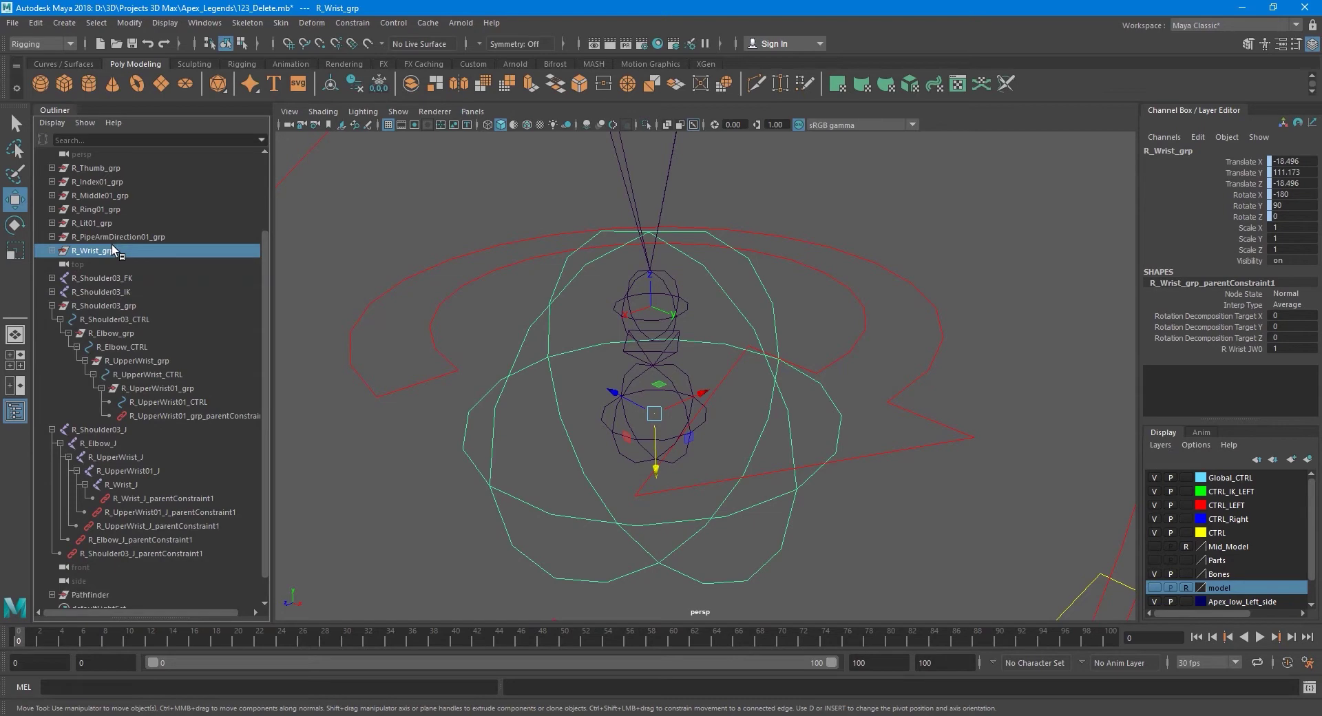
{"action": "left_click", "coordinate": [151, 407]}
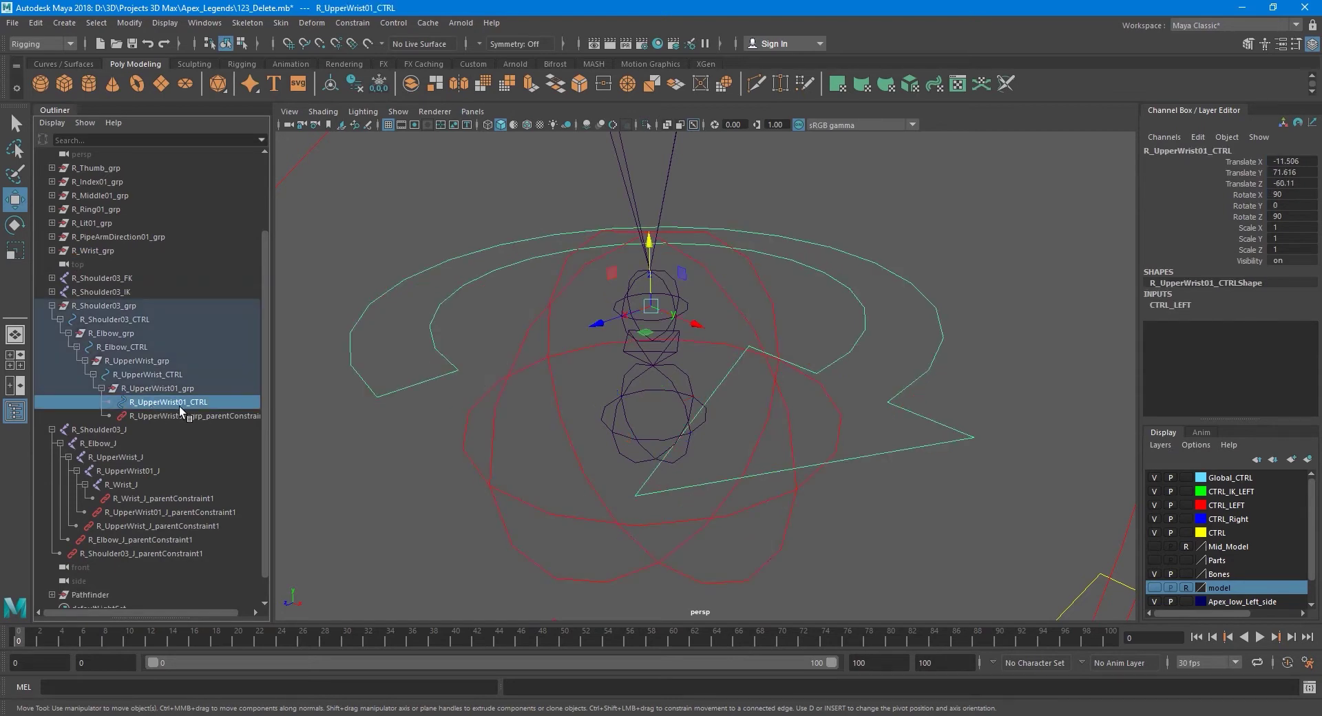
{"action": "key", "text": "f"}
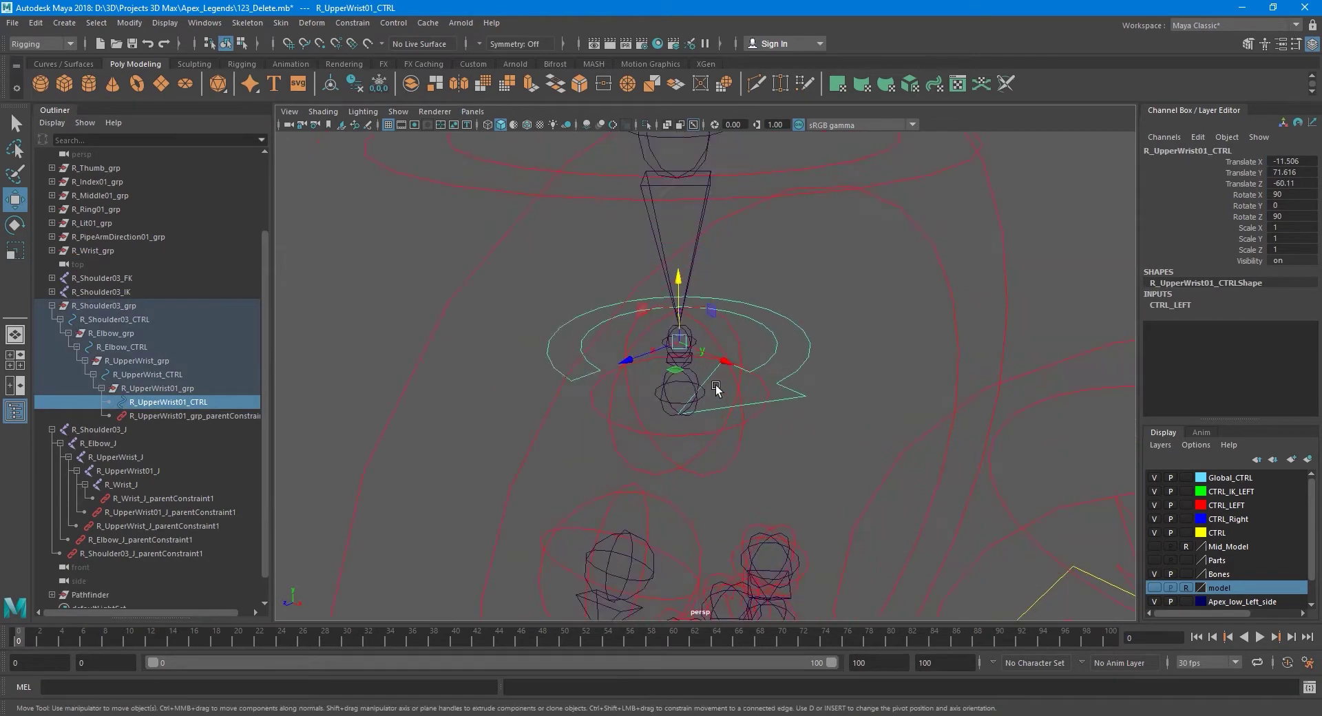
- Freeze R_UpperWrist01_CTRL's transforms, then parent R_Wrist_grp under that control
{"action": "left_click", "coordinate": [138, 26]}
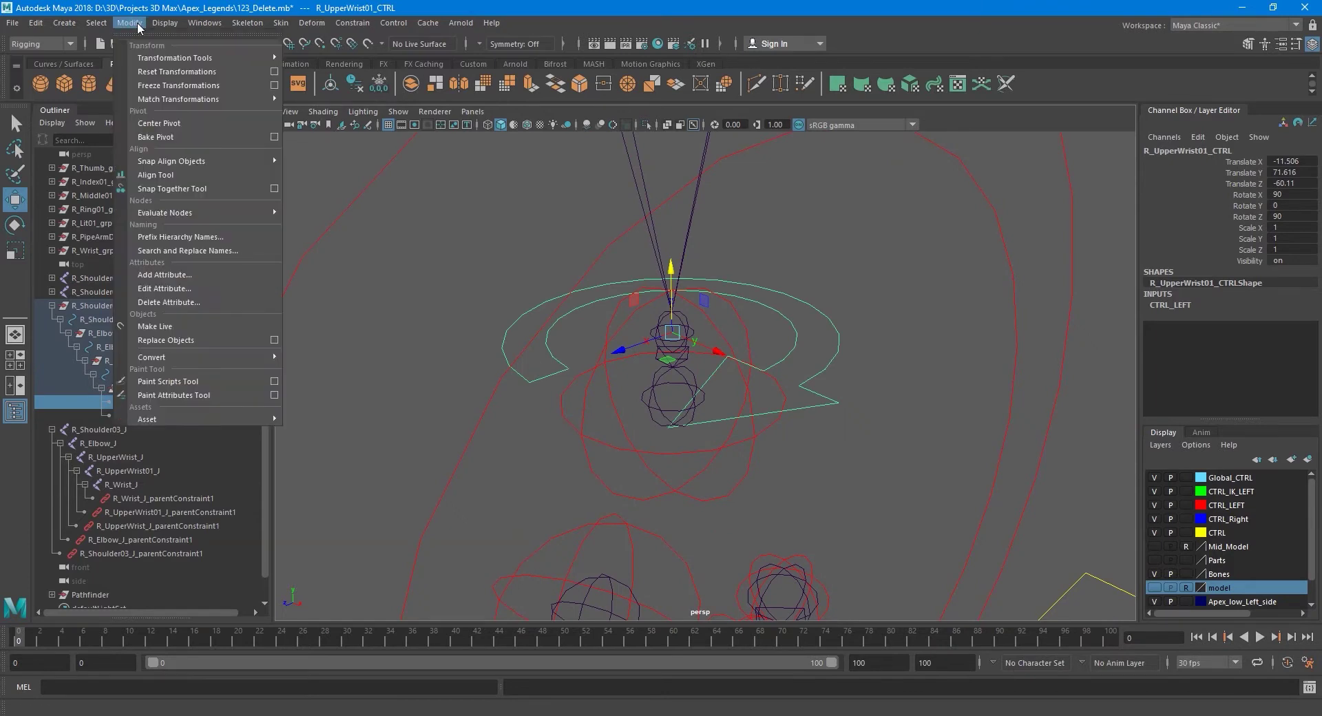
{"action": "left_click", "coordinate": [190, 86]}
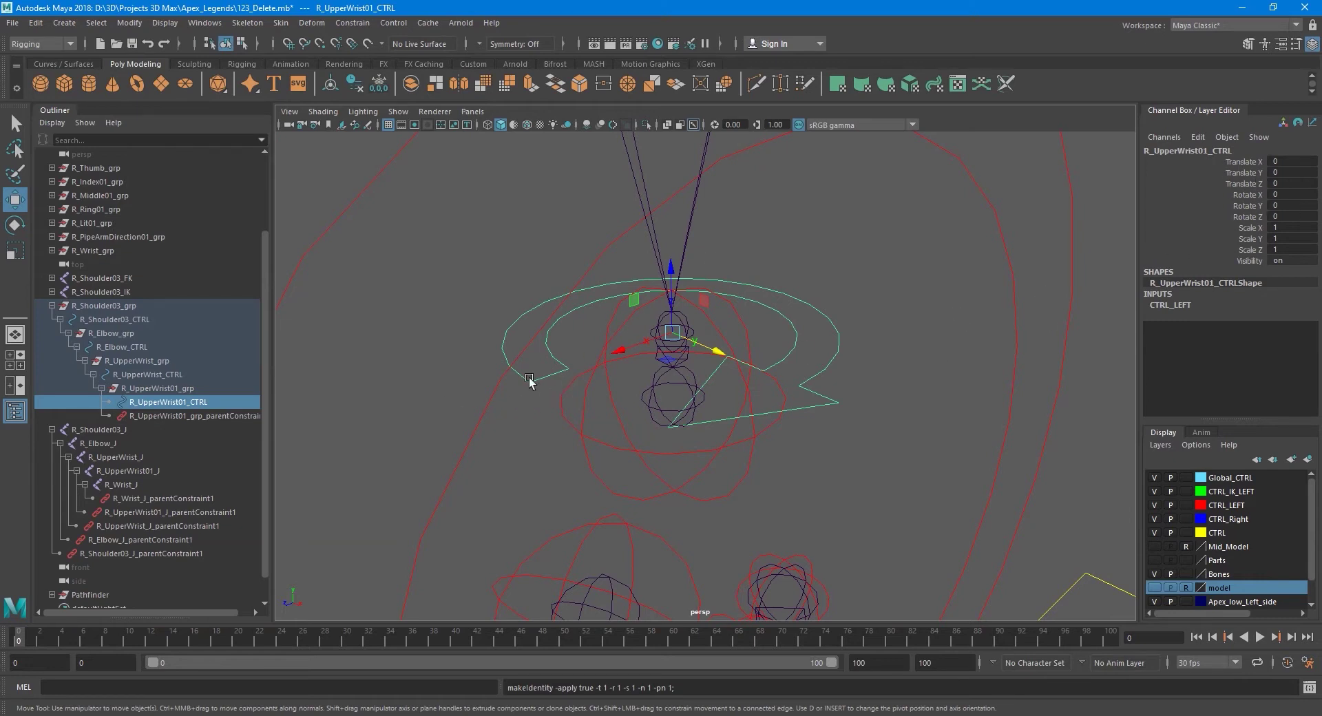
{"action": "left_click", "coordinate": [106, 250]}
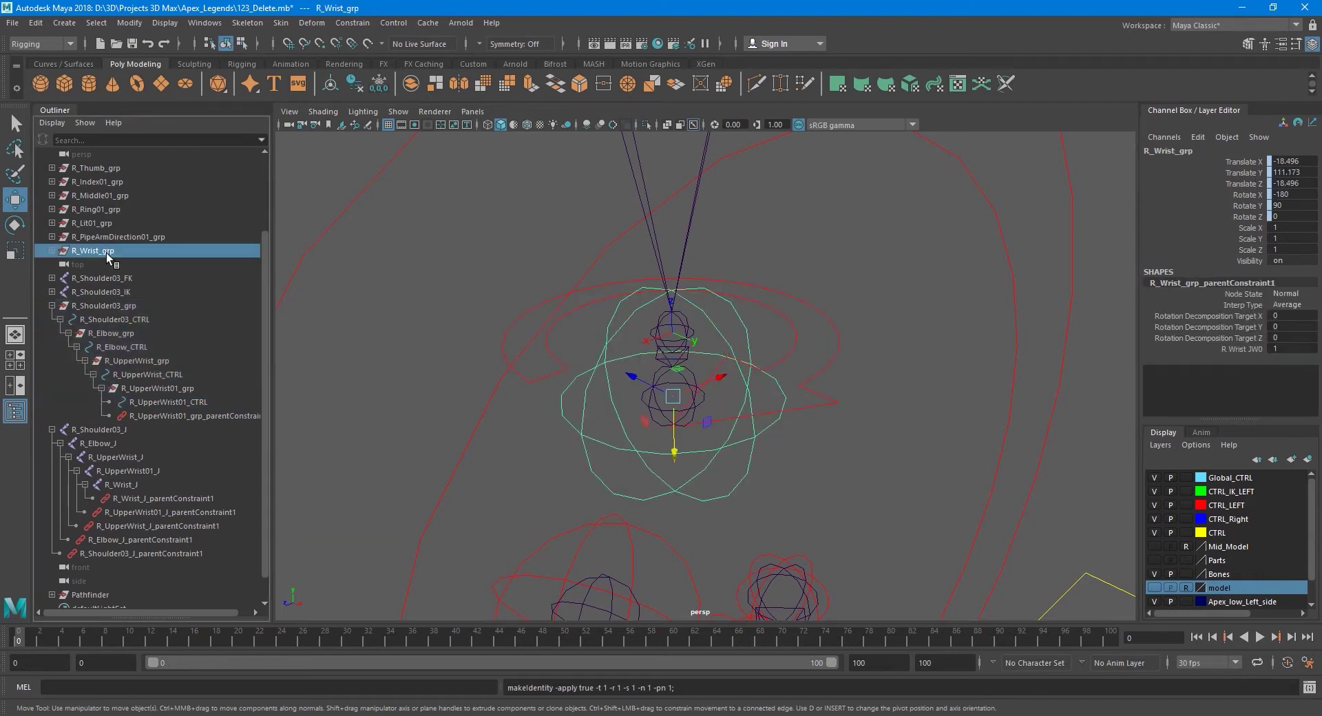
{"action": "left_click_drag", "start_coordinate": [107, 253], "coordinate": [165, 403]}
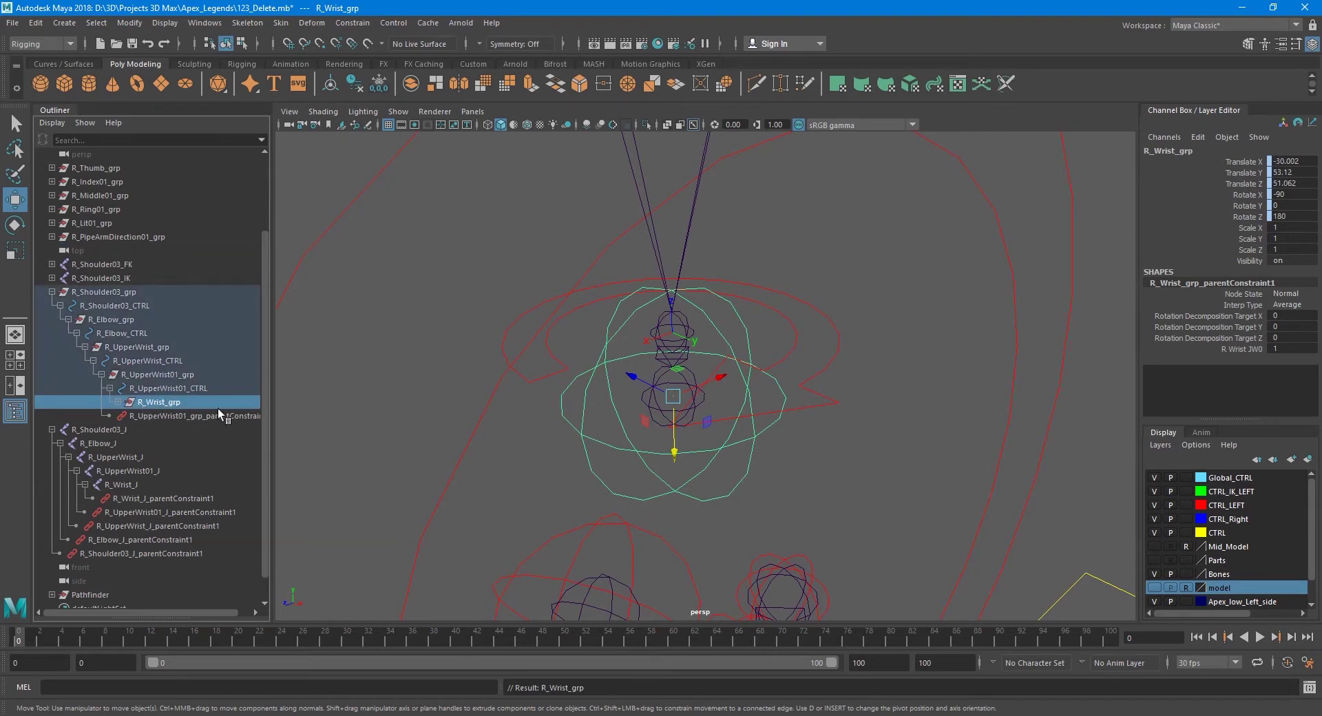
{"action": "left_click", "coordinate": [119, 402]}
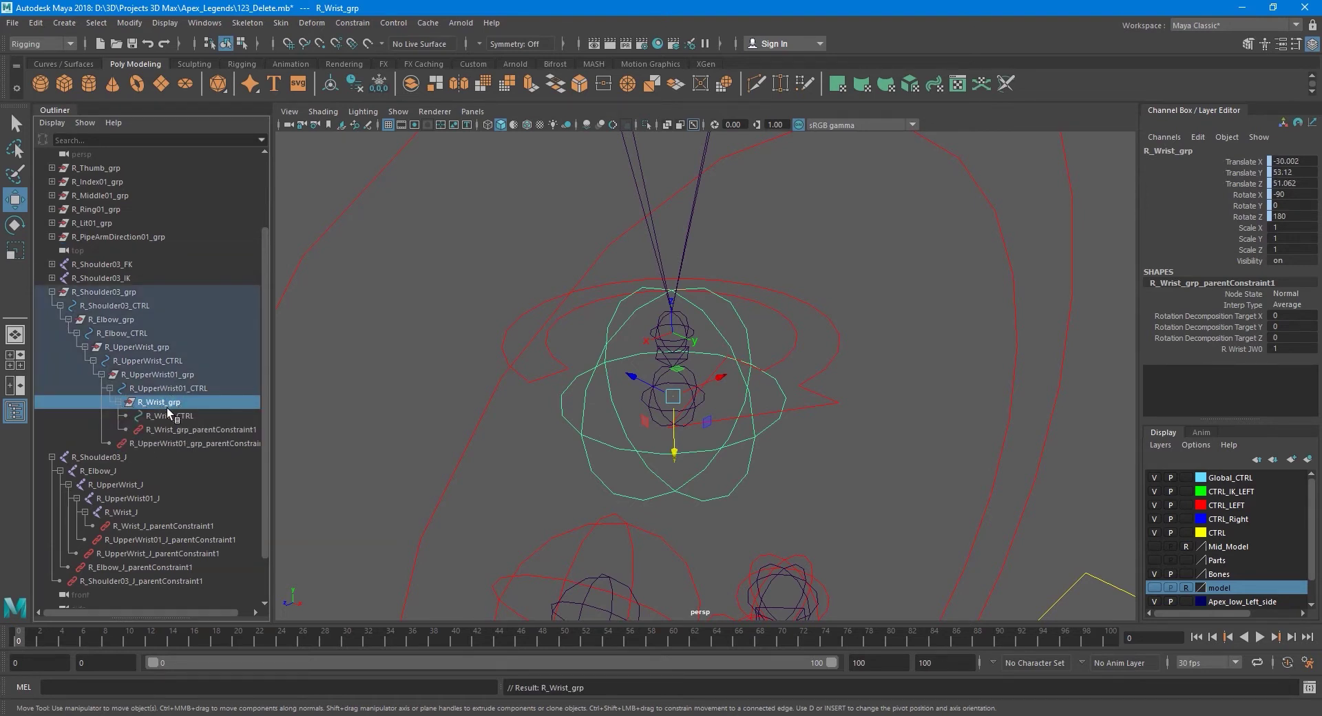
{"action": "left_click", "coordinate": [167, 416]}
{"action": "left_click", "coordinate": [155, 386]}
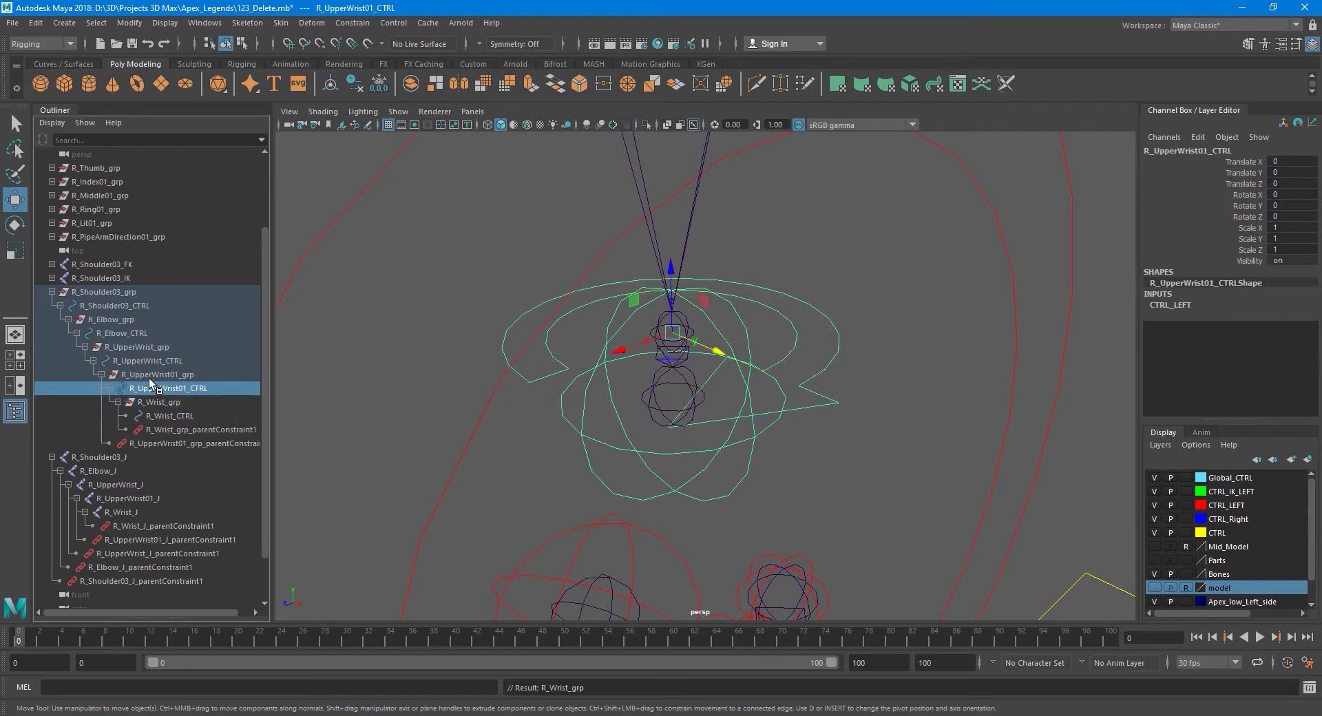
{"action": "left_click", "coordinate": [149, 377]}
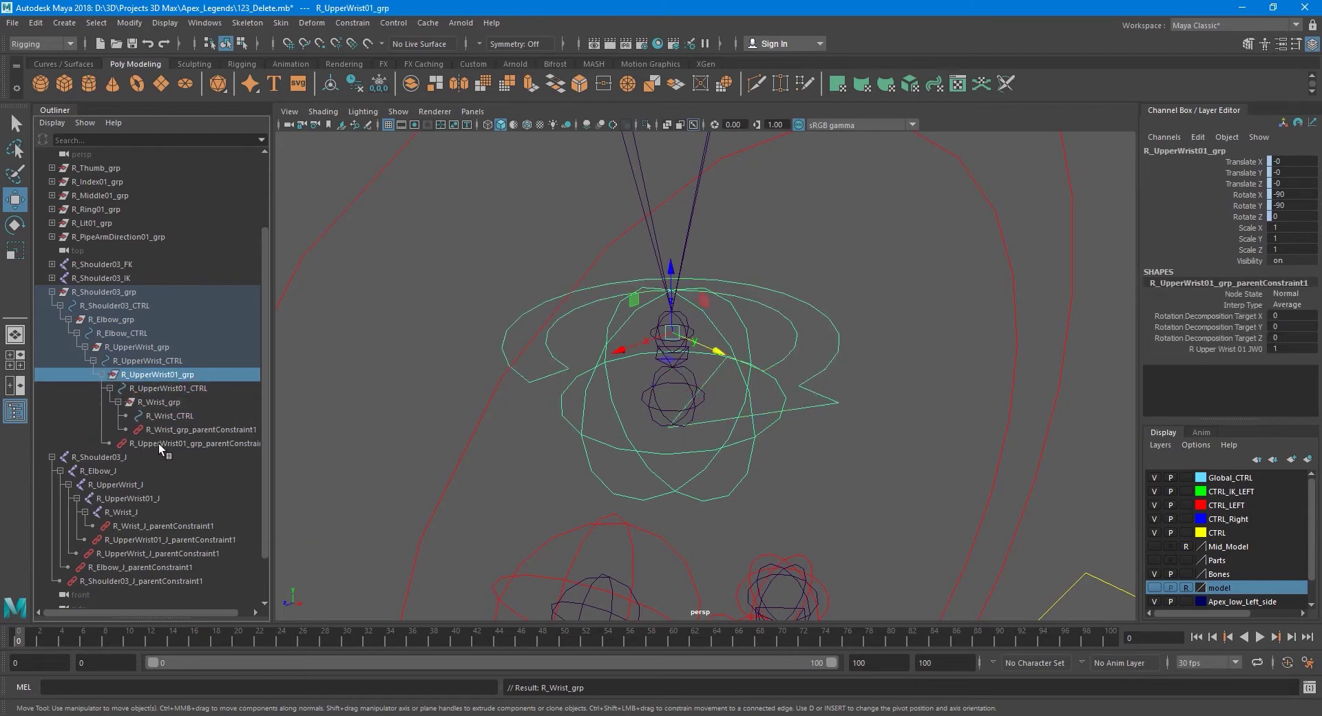
{"action": "scroll", "coordinate": [640, 460], "scroll_direction": "down", "scroll_amount": 3}
{"action": "scroll", "coordinate": [654, 458], "scroll_direction": "down", "scroll_amount": 2}
{"action": "scroll", "coordinate": [659, 457], "scroll_direction": "down", "scroll_amount": 2}
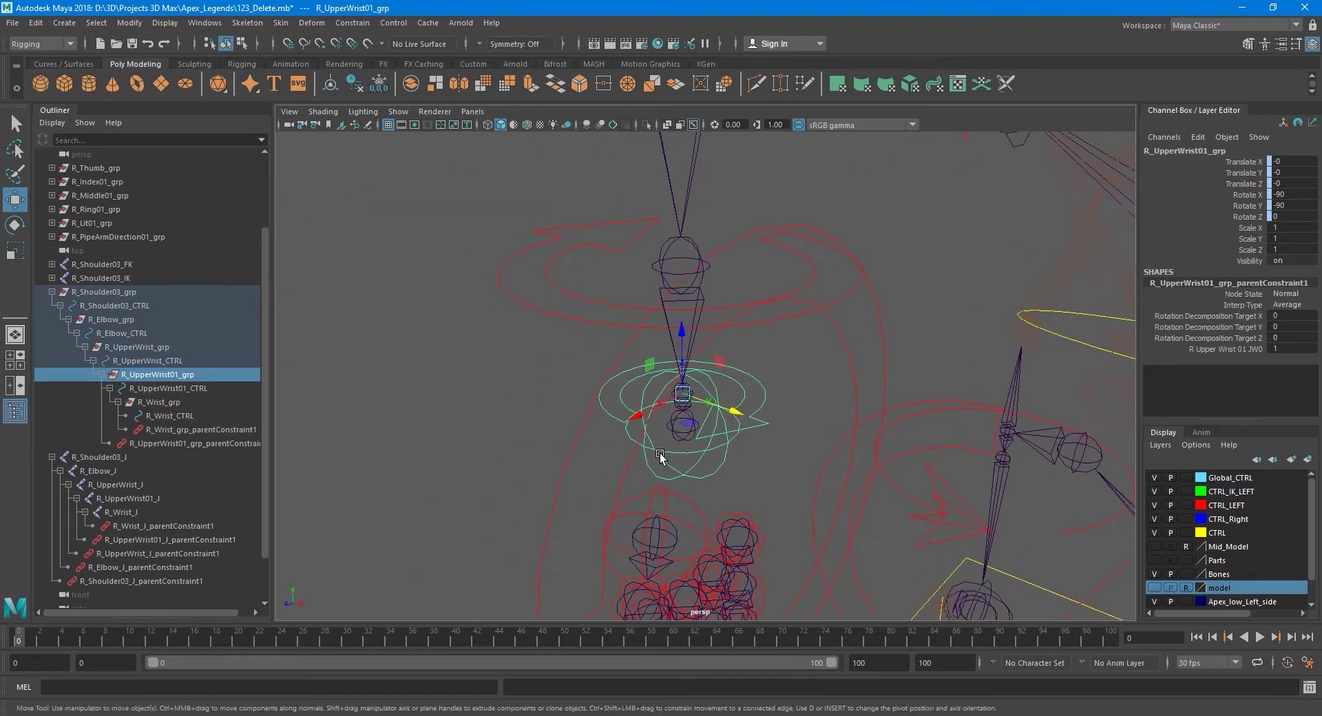
{"action": "scroll", "coordinate": [659, 457], "scroll_direction": "up", "scroll_amount": 2}
{"action": "scroll", "coordinate": [654, 451], "scroll_direction": "up", "scroll_amount": 2}
{"action": "scroll", "coordinate": [649, 443], "scroll_direction": "up", "scroll_amount": 2}
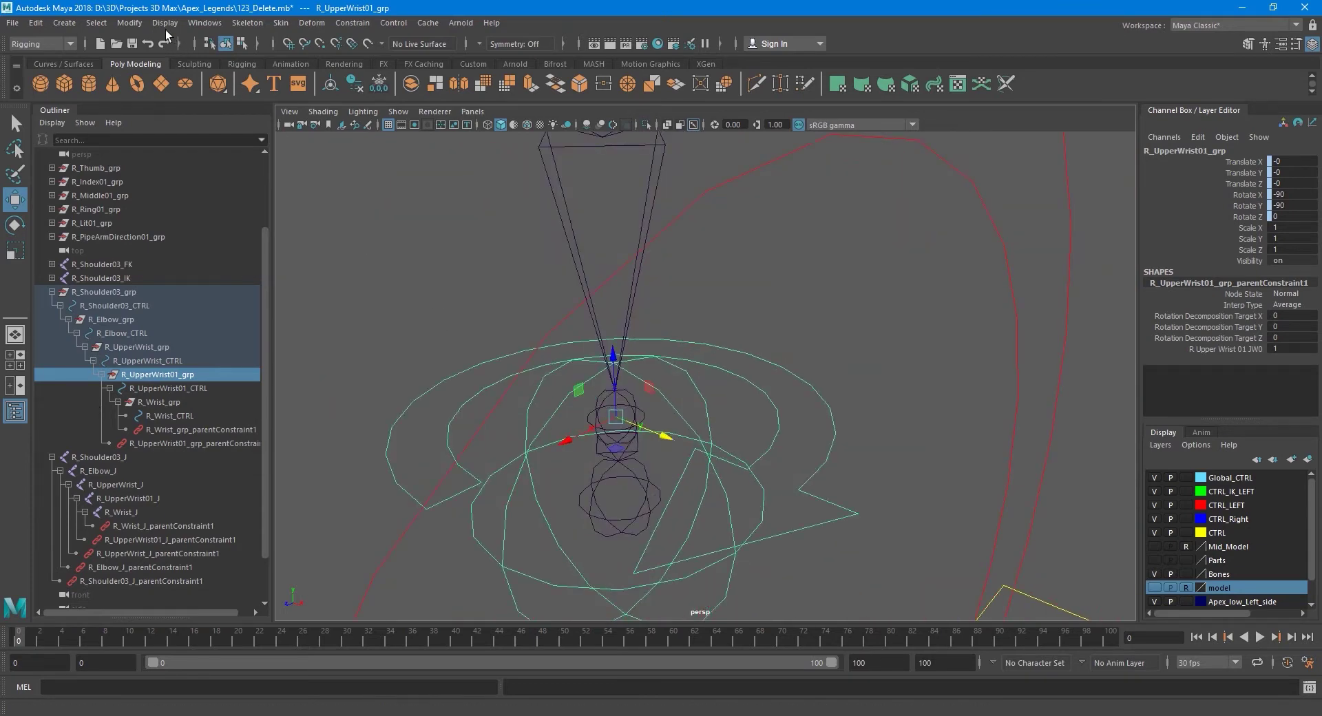
- Toggle Local Rotation Axes on the upper-wrist group and the R_UpperWrist01_J joint
{"action": "left_click", "coordinate": [164, 26]}
{"action": "mouse_move", "coordinate": [204, 181]}
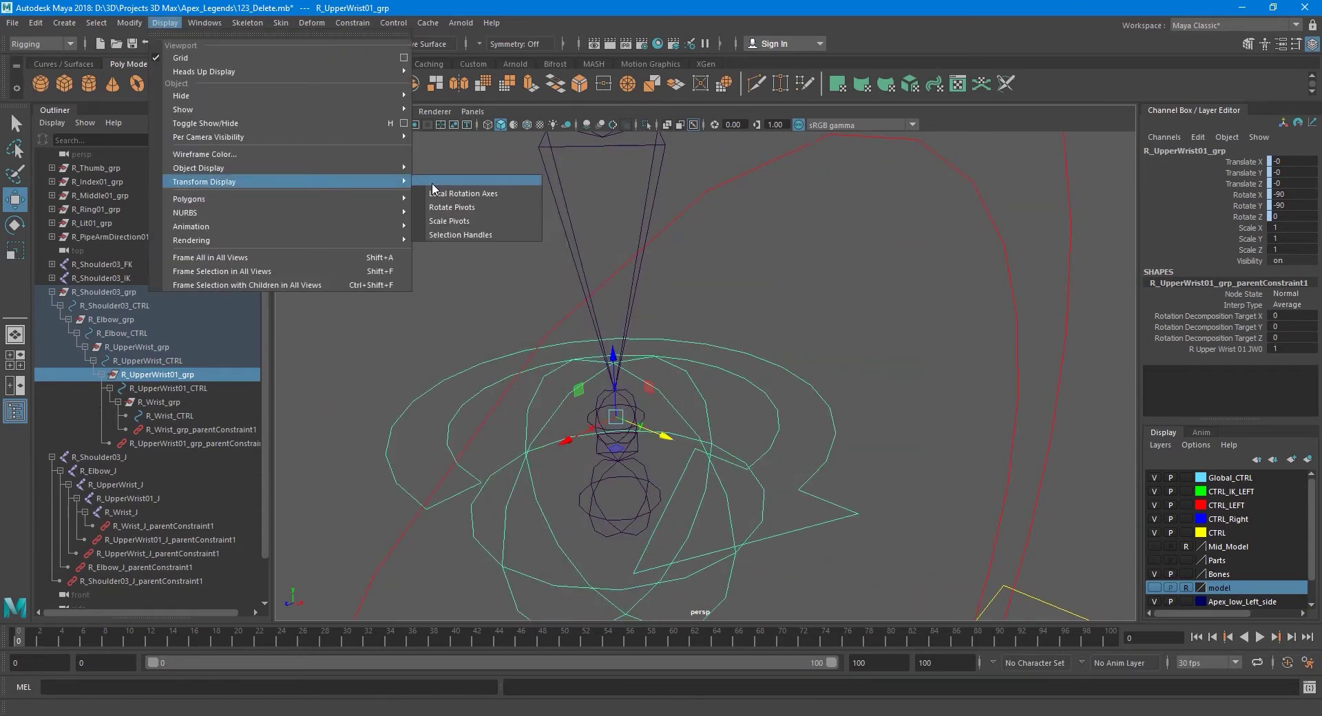
{"action": "left_click", "coordinate": [457, 195]}
{"action": "middle_click_drag", "start_coordinate": [551, 391], "coordinate": [592, 322], "text": "alt"}
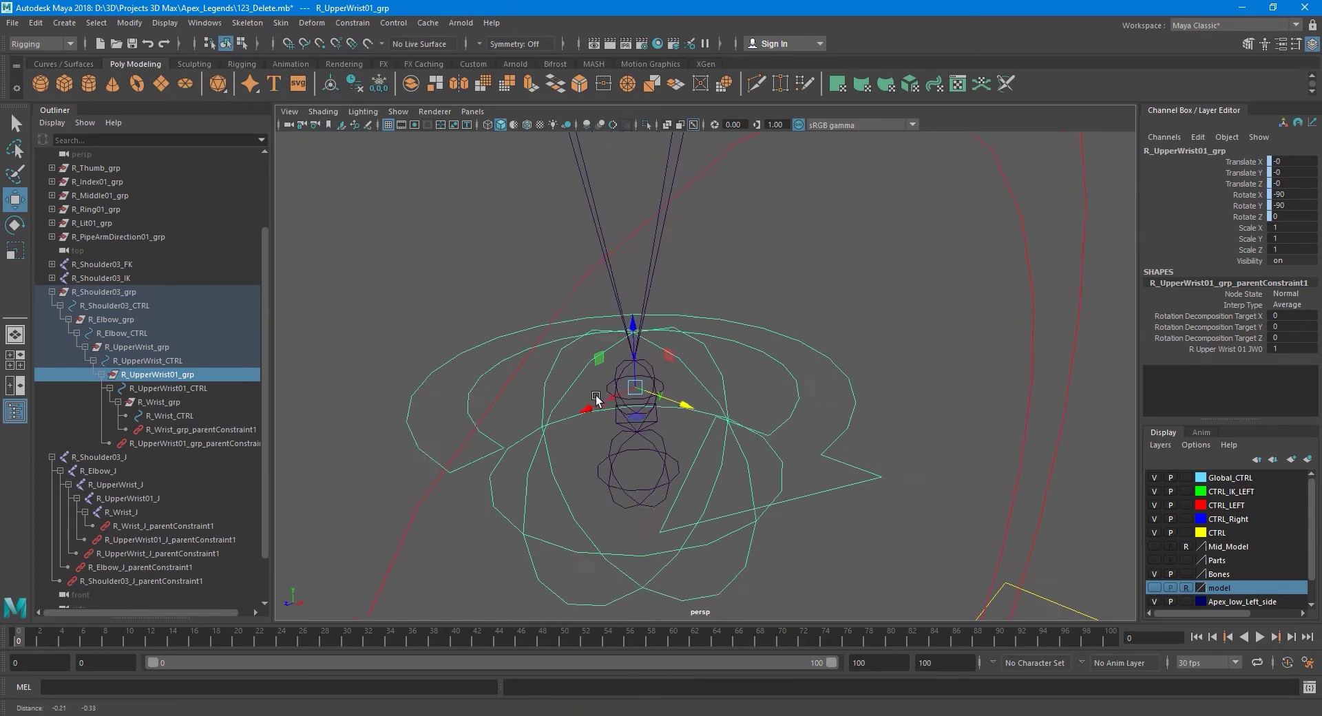
{"action": "left_click", "coordinate": [155, 498]}
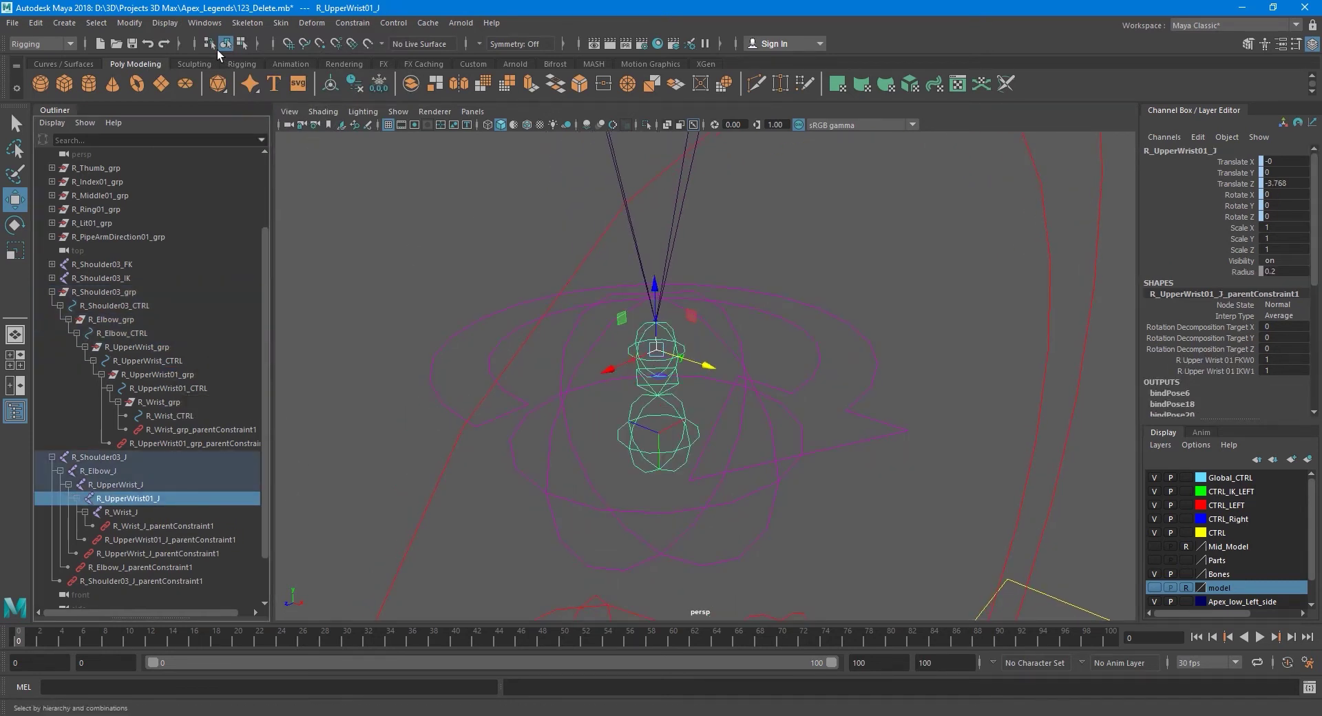
{"action": "left_click", "coordinate": [164, 23]}
{"action": "mouse_move", "coordinate": [205, 181]}
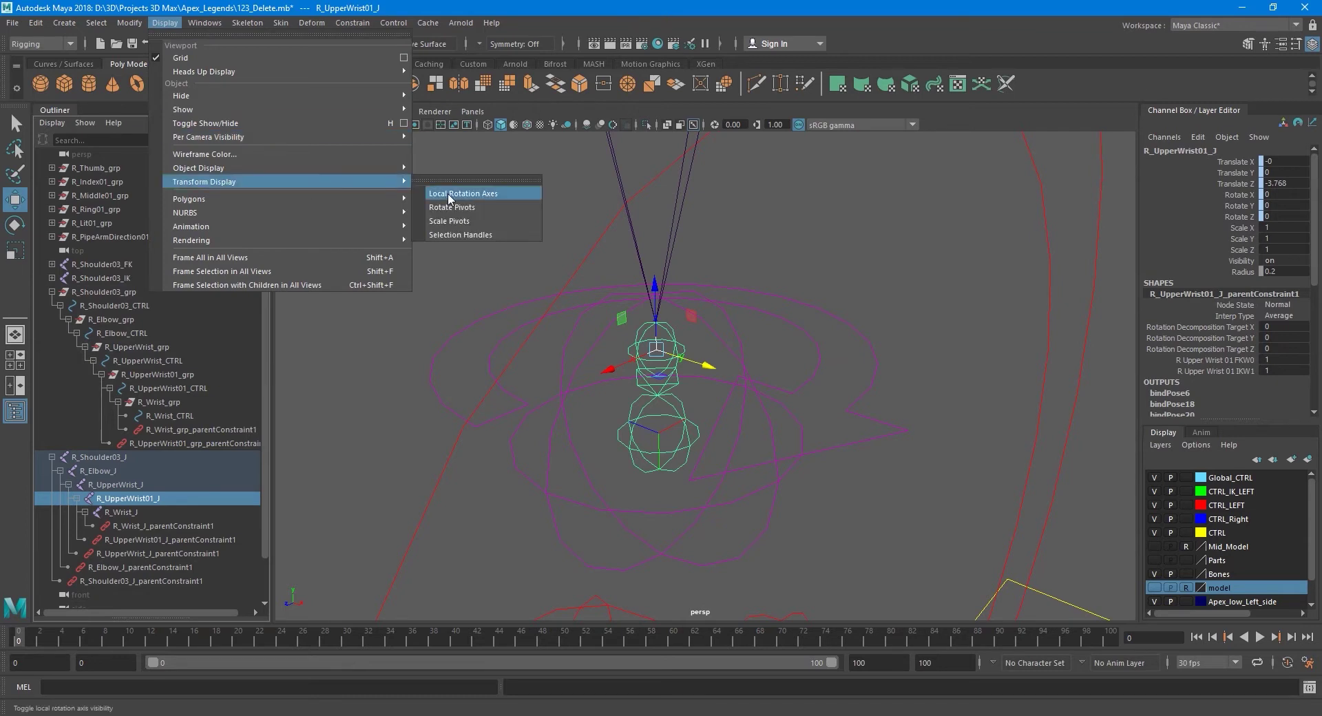
{"action": "left_click", "coordinate": [460, 194]}
- Clear the selection and save the scene as 123_Delete.mb
{"action": "left_click", "coordinate": [667, 424]}
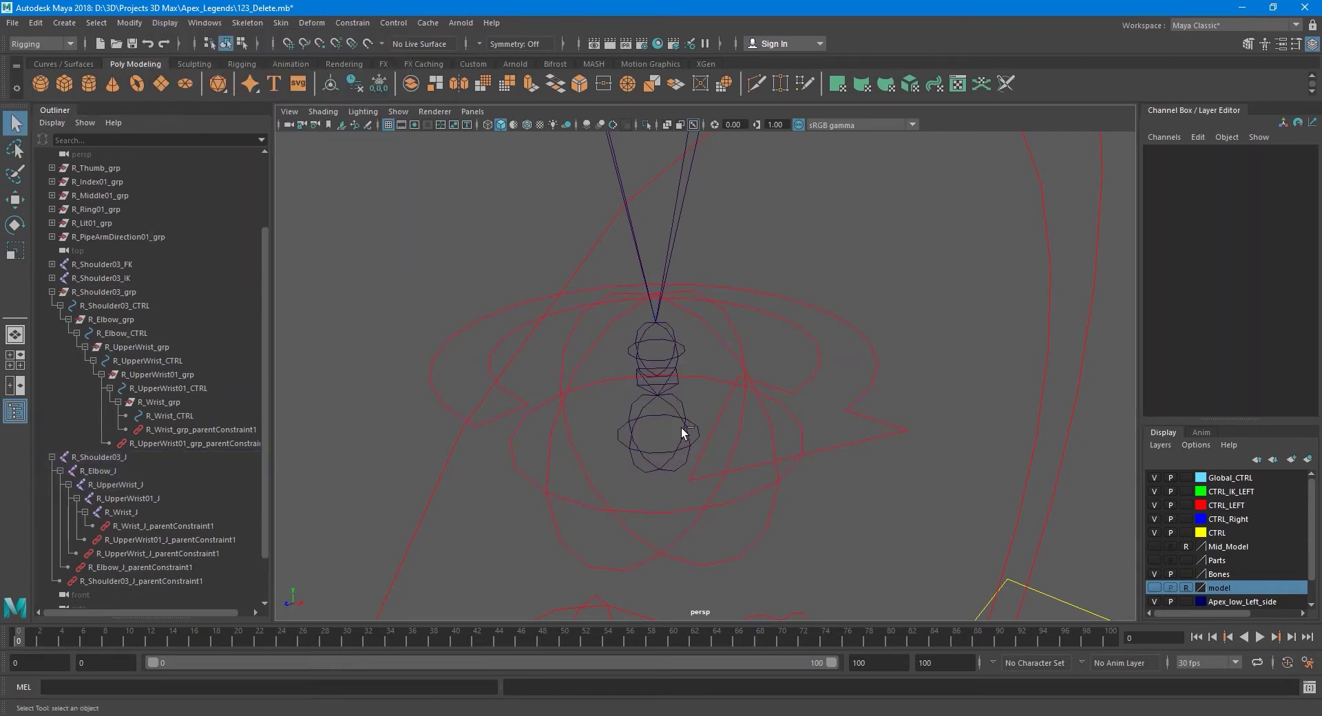
{"action": "key", "text": "ctrl+s"}
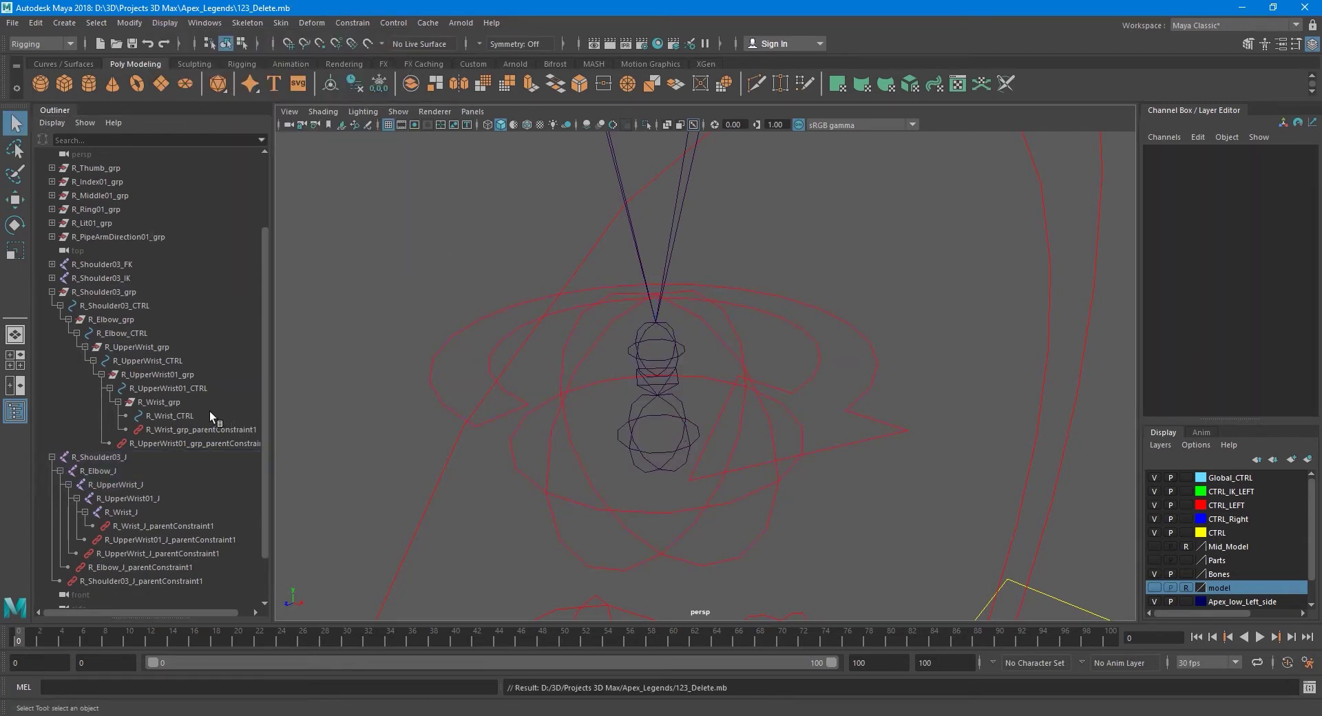
{"action": "left_click", "coordinate": [135, 349]}
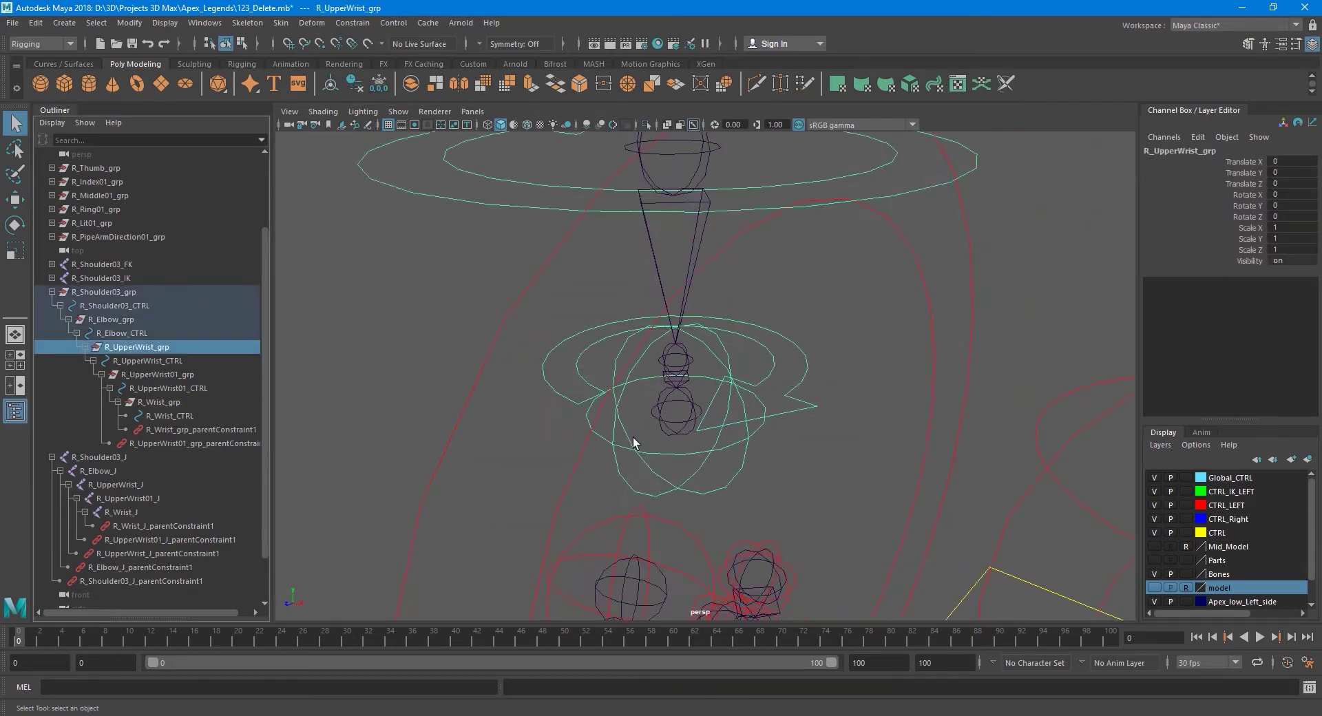
- Drag R_UpperWrist_CTRL out of R_UpperWrist_grp to world level in the Outliner
{"action": "mouse_move", "coordinate": [701, 326]}
{"action": "left_mouse_down", "text": "alt"}
{"action": "mouse_move", "coordinate": [697, 403]}
{"action": "mouse_move", "coordinate": [717, 407]}
{"action": "left_mouse_up", "text": "alt"}
{"action": "scroll", "coordinate": [673, 366], "scroll_direction": "up", "scroll_amount": 3}
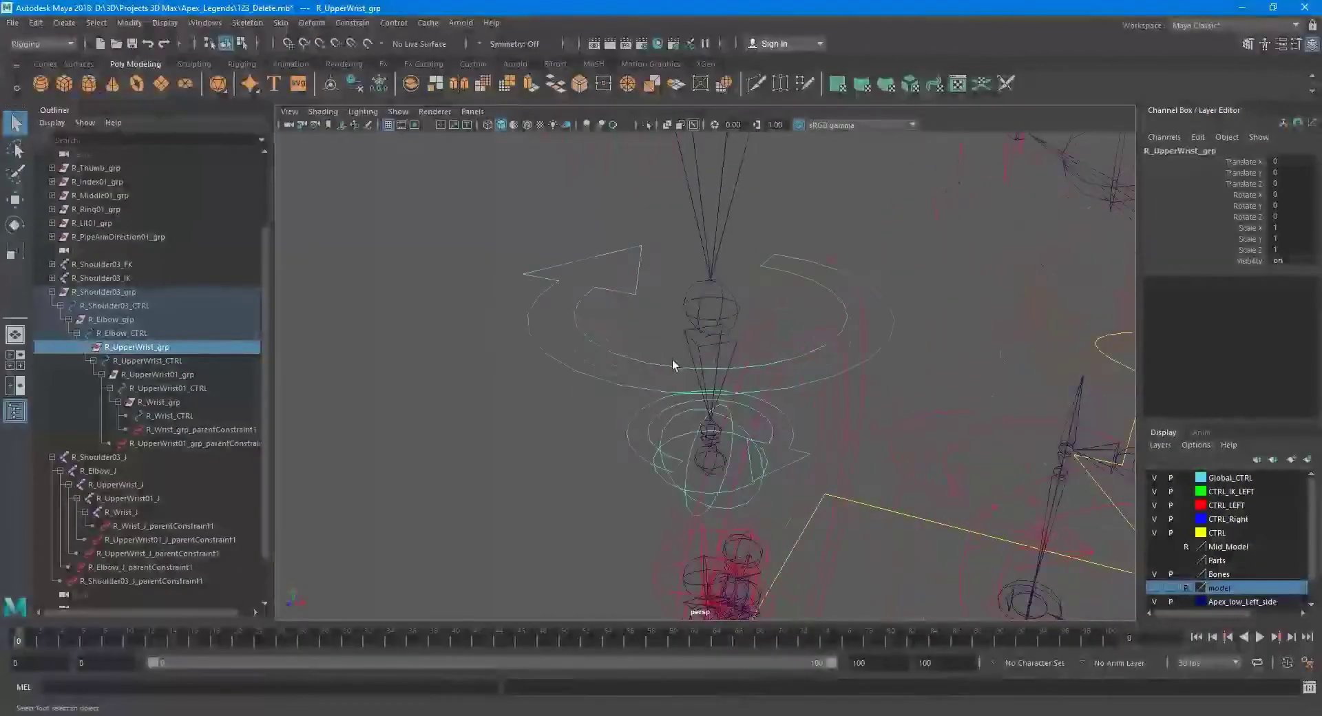
{"action": "scroll", "coordinate": [649, 375], "scroll_direction": "up", "scroll_amount": 4}
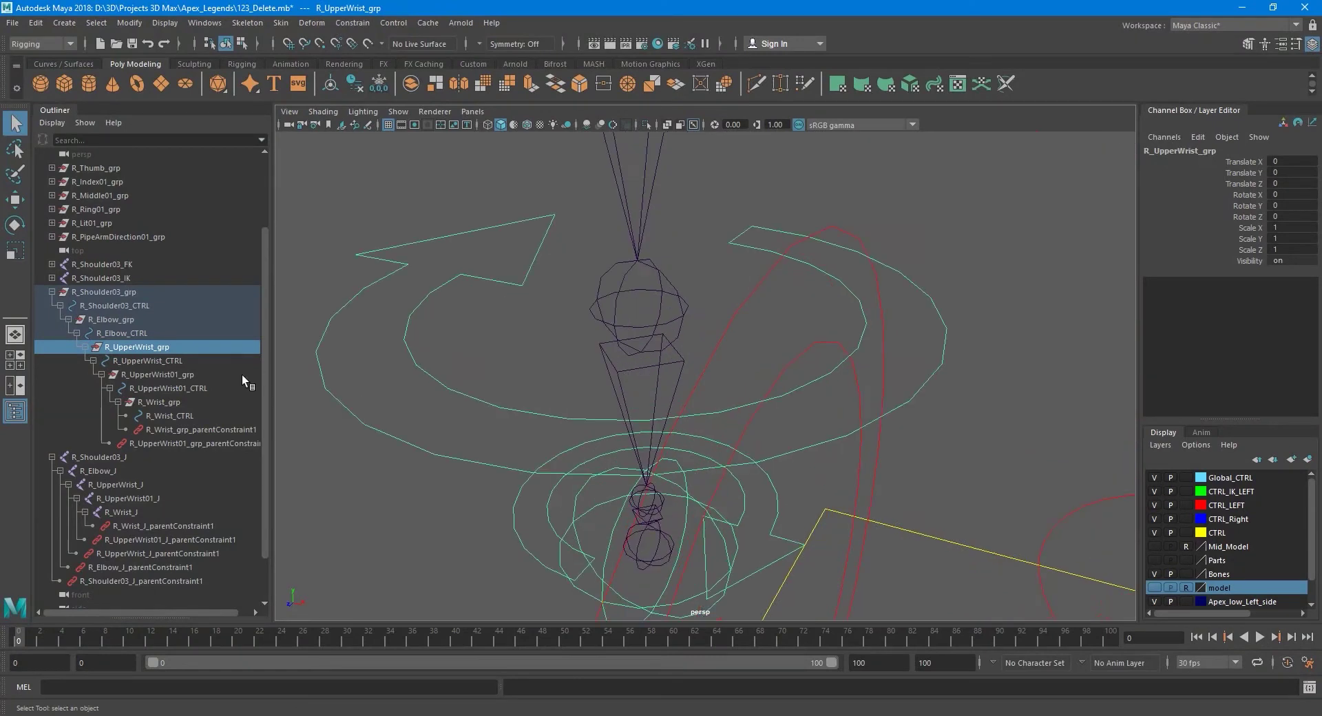
{"action": "left_click", "coordinate": [148, 361]}
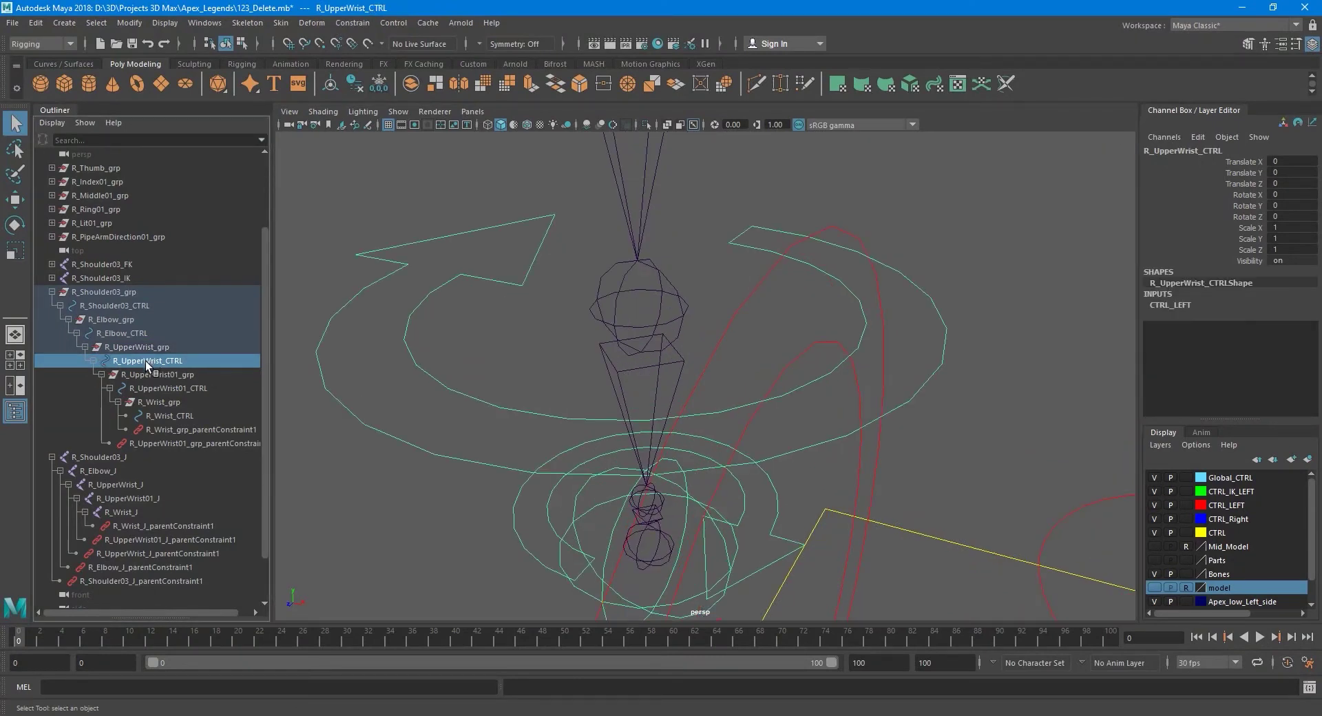
{"action": "left_click_drag", "start_coordinate": [146, 361], "coordinate": [115, 242]}
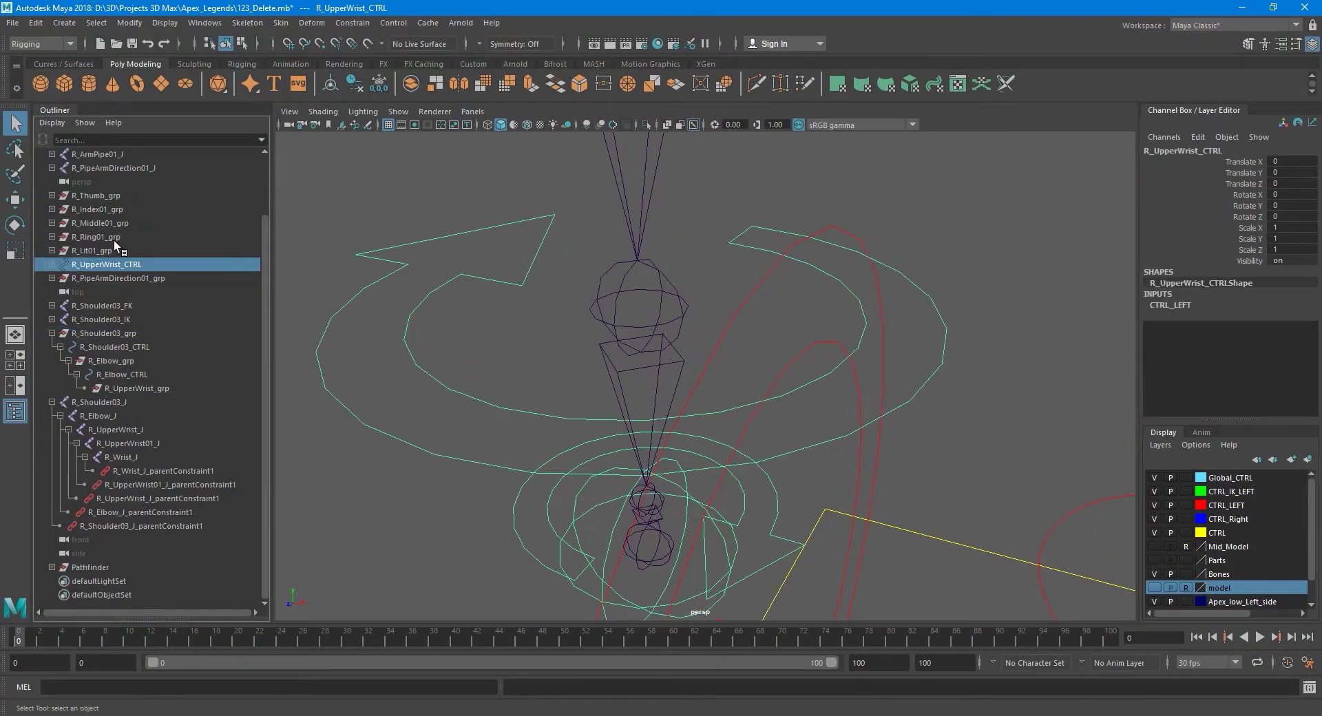
{"action": "scroll", "coordinate": [443, 354], "scroll_direction": "up", "scroll_amount": 2}
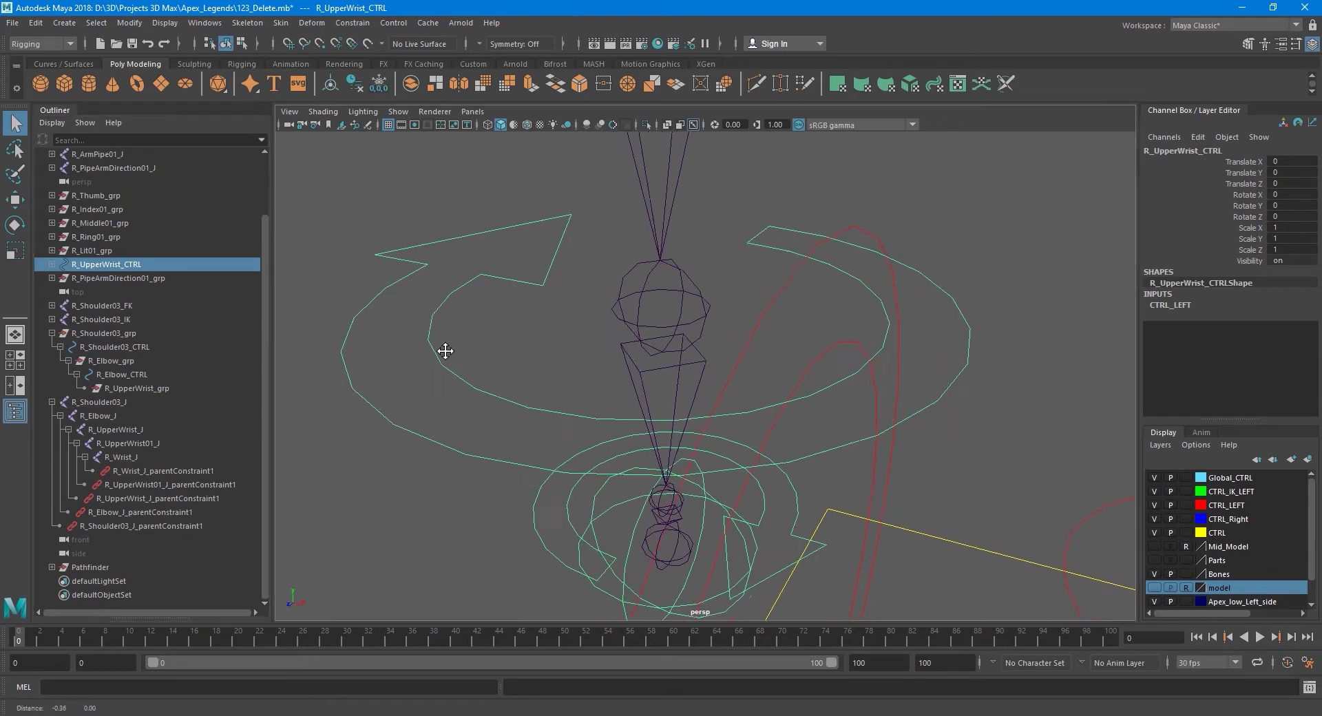
{"action": "left_click", "coordinate": [168, 387]}
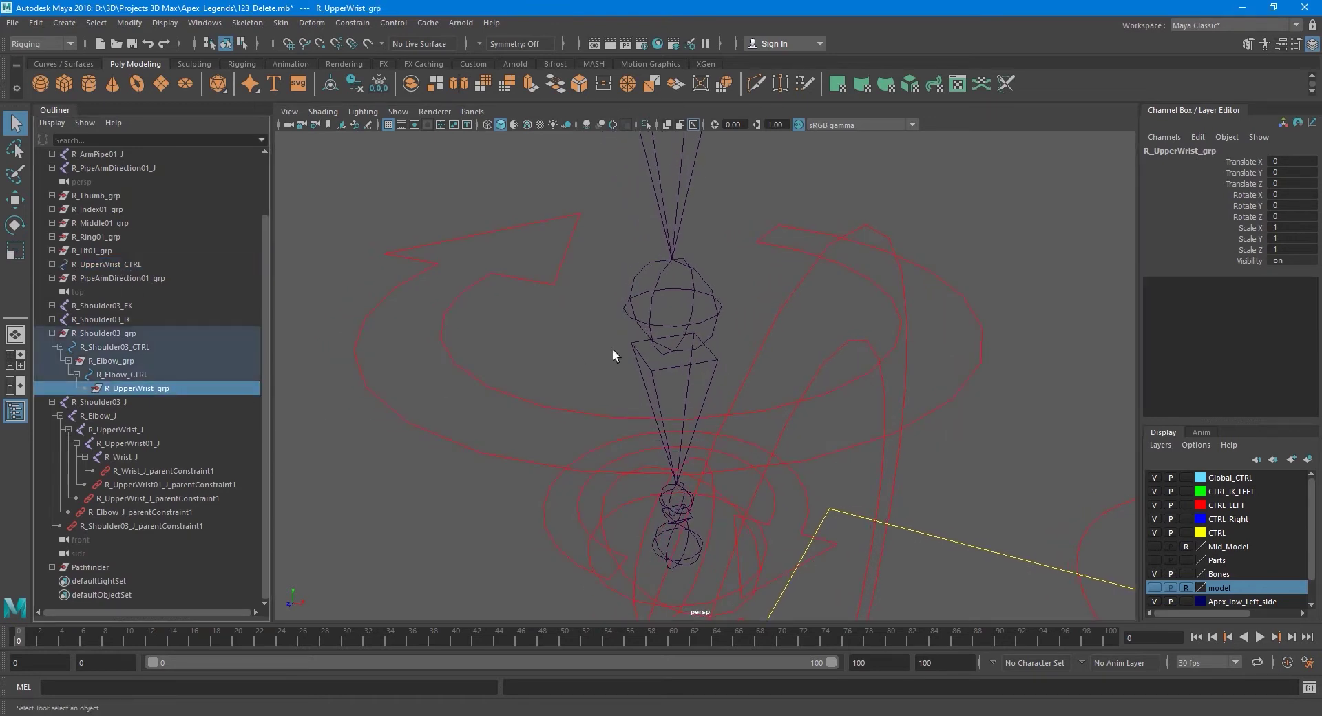
{"action": "scroll", "coordinate": [630, 377], "scroll_direction": "up", "scroll_amount": 2}
- Show the local rotation axes on R_UpperWrist_grp
{"action": "left_click", "coordinate": [165, 22]}
{"action": "mouse_move", "coordinate": [205, 180]}
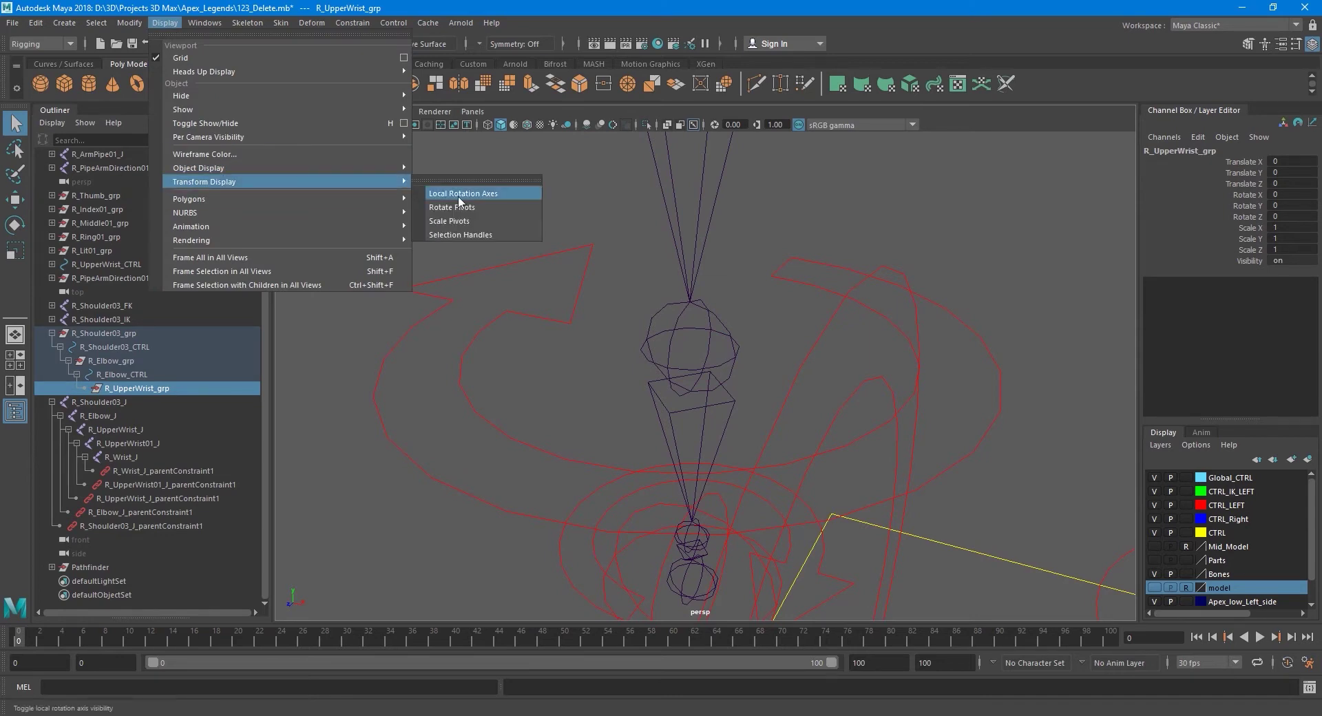
{"action": "left_click", "coordinate": [462, 193]}
{"action": "left_click_drag", "start_coordinate": [573, 274], "coordinate": [441, 416], "text": "alt"}
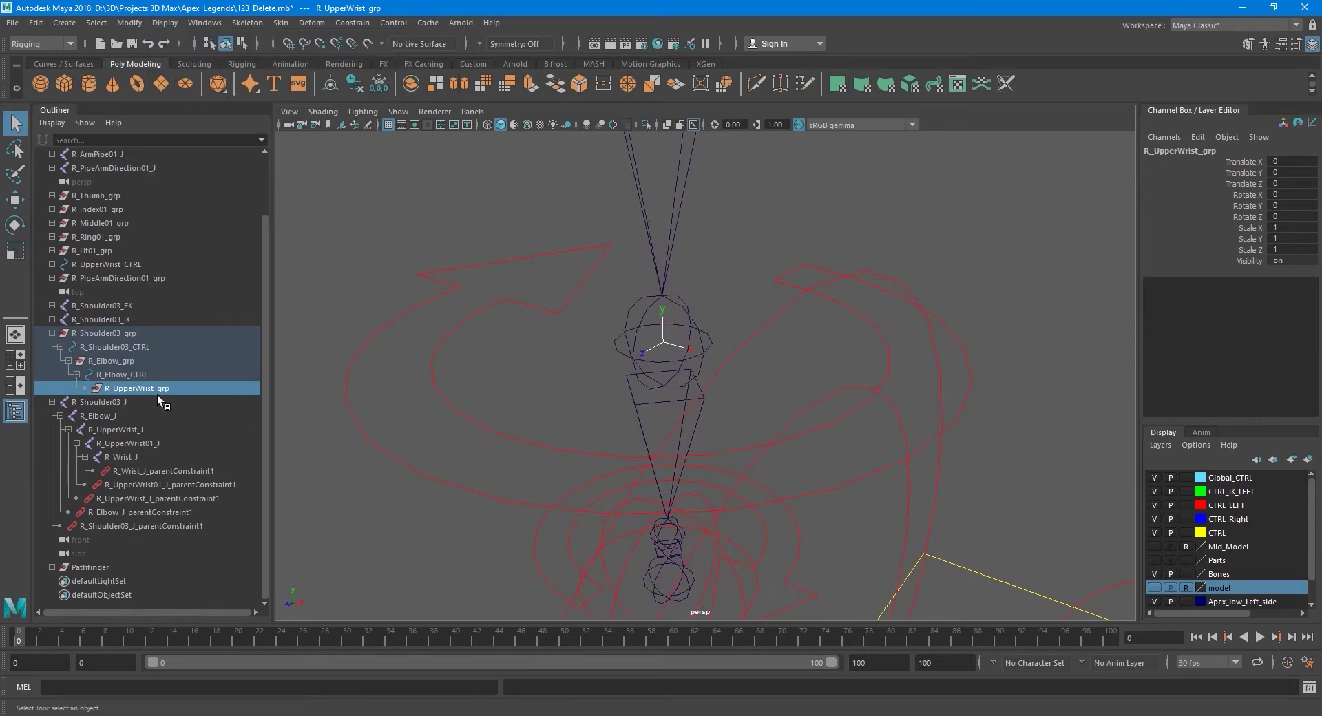
- Show local rotation axes on R_UpperWrist_J, then select it together with R_UpperWrist_grp
{"action": "left_click", "coordinate": [125, 424]}
{"action": "left_click", "coordinate": [165, 23]}
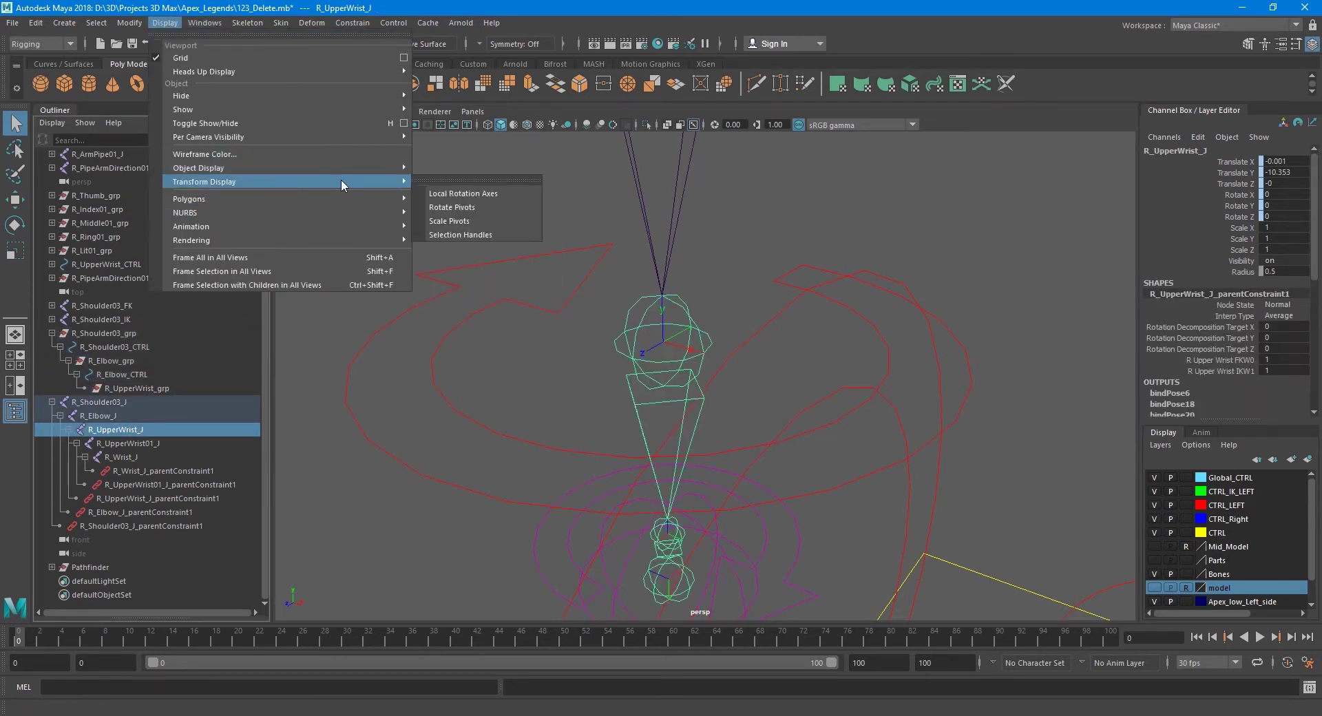
{"action": "left_click", "coordinate": [462, 193]}
{"action": "scroll", "coordinate": [690, 378], "scroll_direction": "up", "scroll_amount": 3}
{"action": "scroll", "coordinate": [690, 377], "scroll_direction": "up", "scroll_amount": 3}
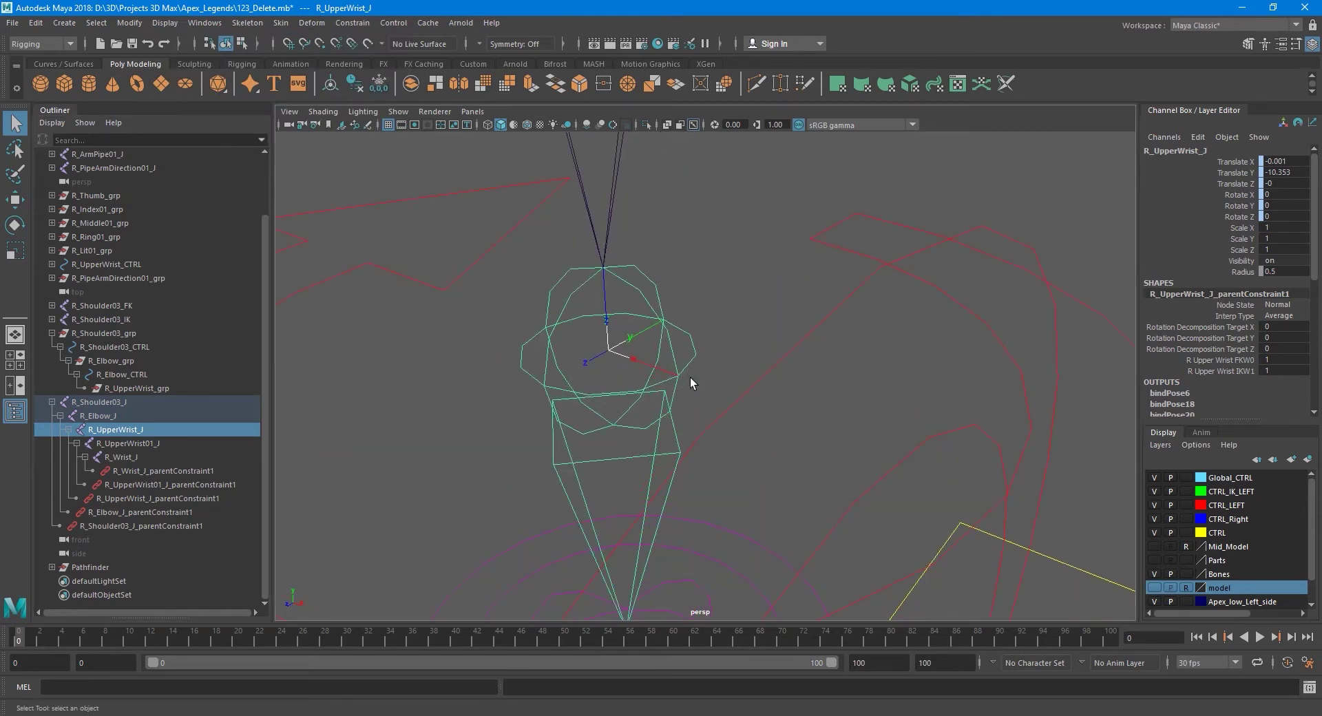
{"action": "left_click_drag", "start_coordinate": [689, 377], "coordinate": [662, 336], "text": "alt"}
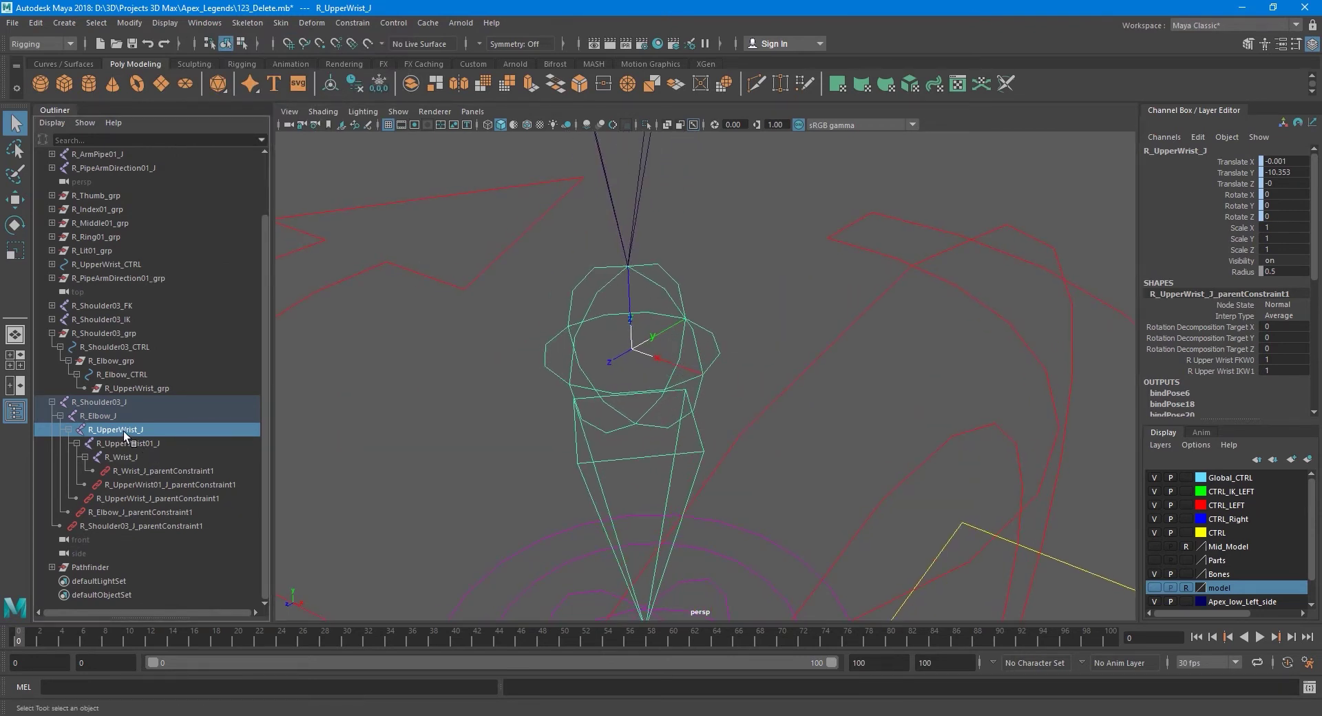
{"action": "left_click", "coordinate": [138, 386], "text": "ctrl"}
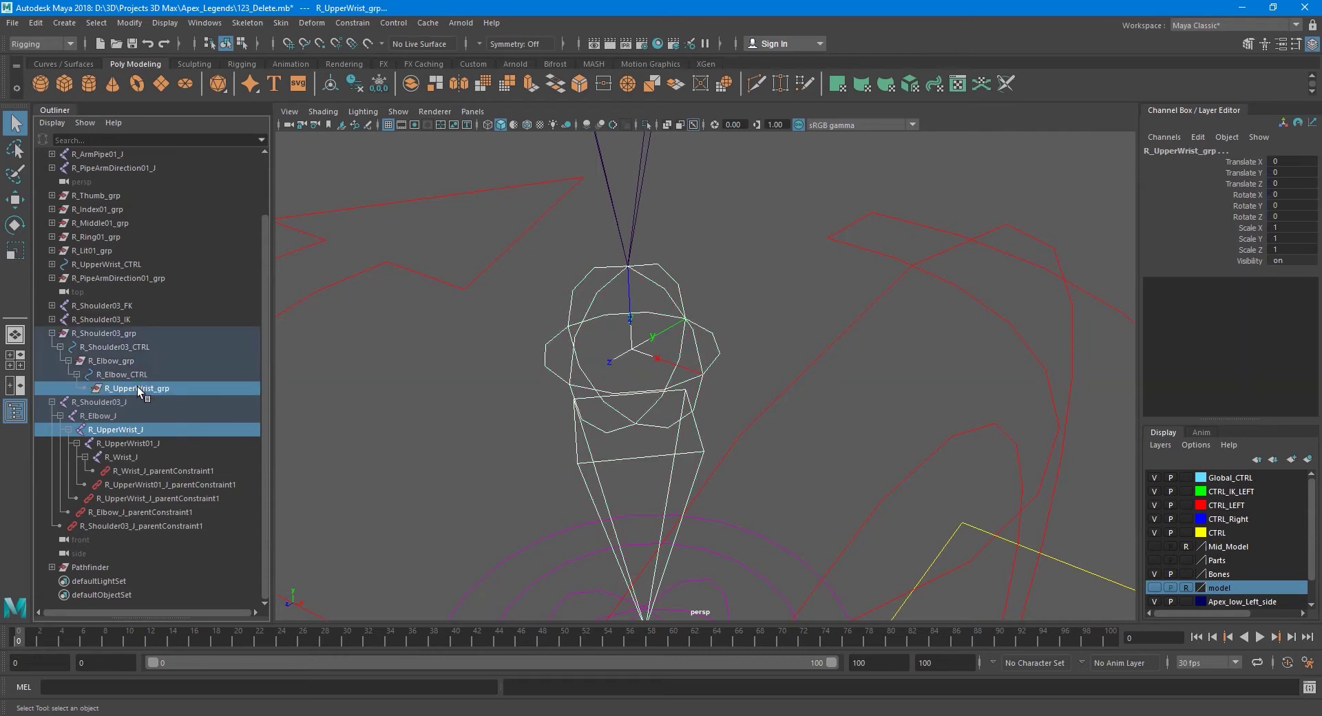
- Parent-constrain R_UpperWrist_grp to R_UpperWrist_J and nest R_UpperWrist_CTRL beneath it
{"action": "left_click", "coordinate": [358, 23]}
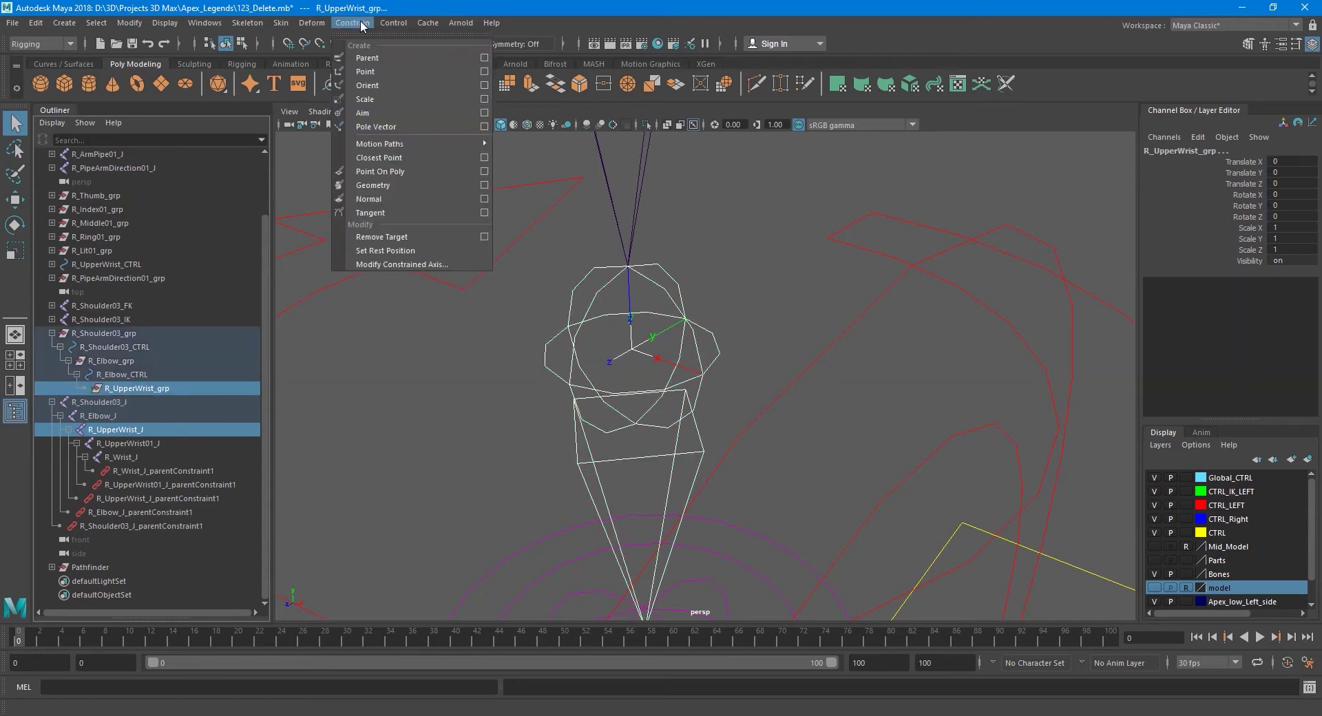
{"action": "left_click", "coordinate": [383, 62]}
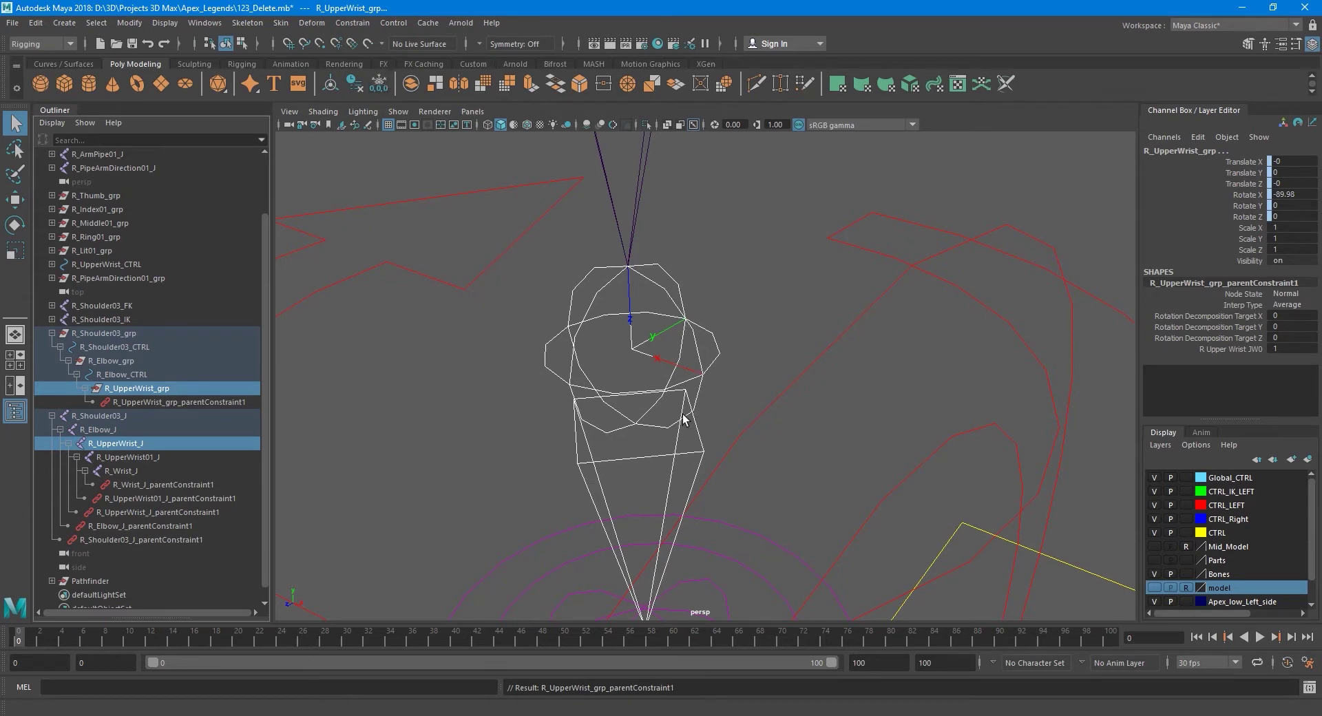
{"action": "left_click_drag", "start_coordinate": [107, 269], "coordinate": [163, 390]}
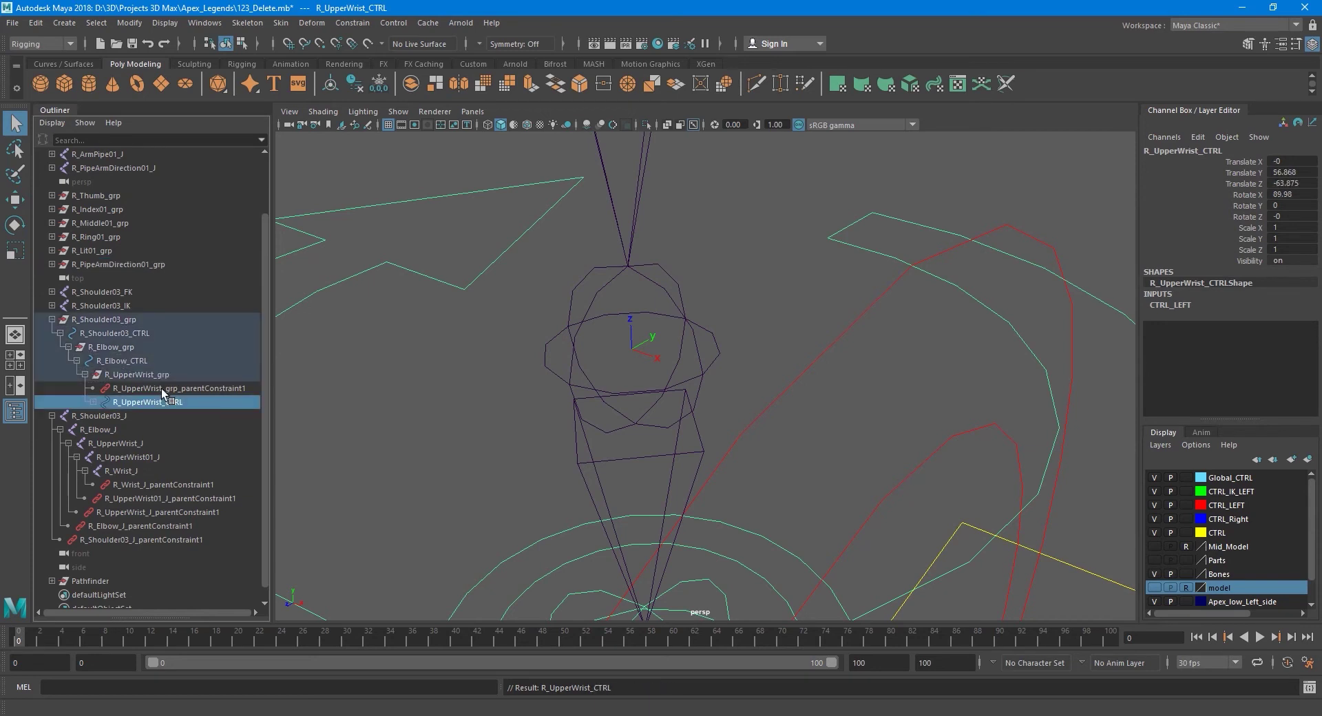
{"action": "left_click", "coordinate": [91, 402]}
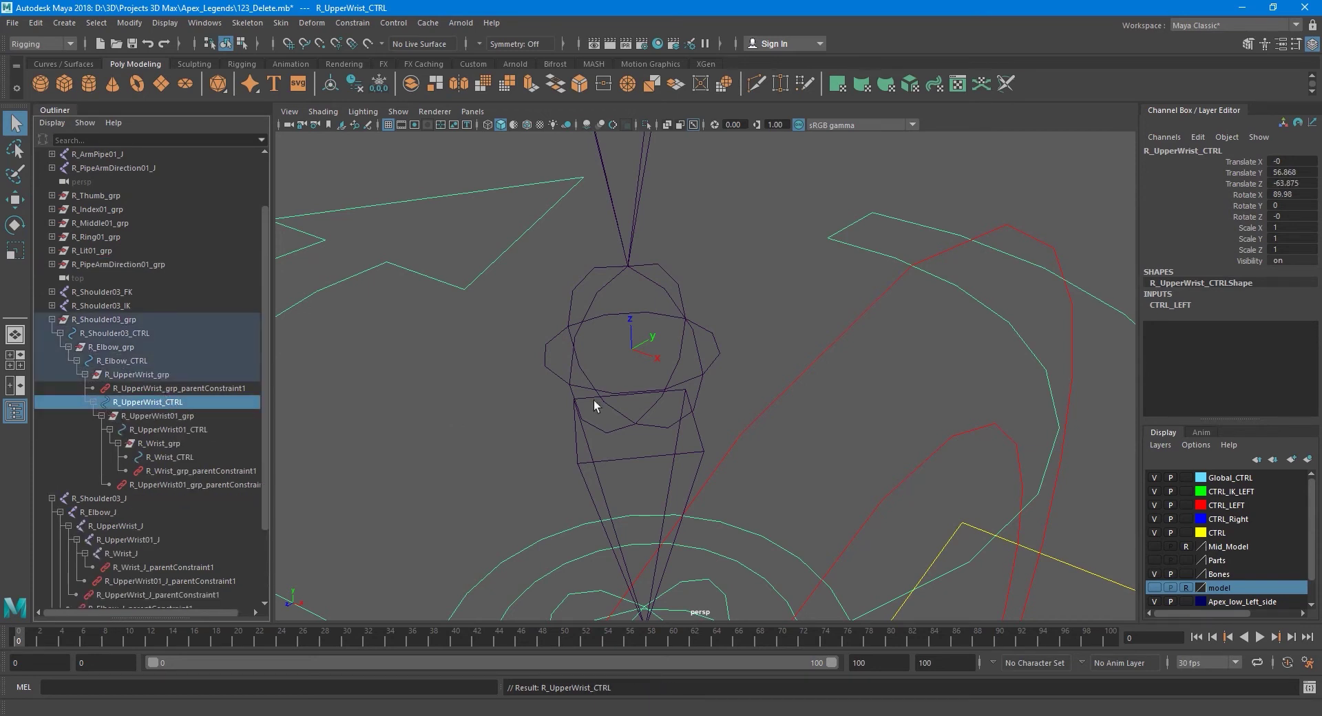
- Move R_UpperWrist01_grp to the top level and place R_UpperWrist_CTRL above the constraint node
{"action": "left_click", "coordinate": [147, 417]}
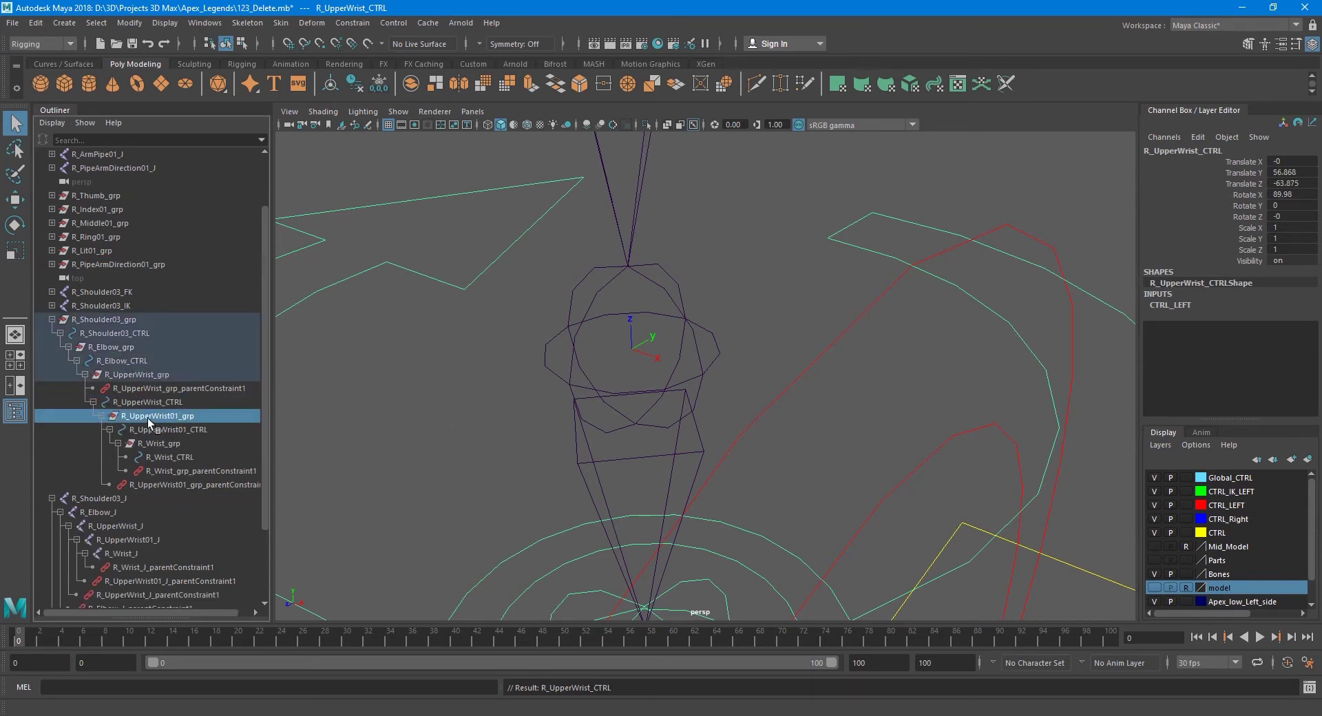
{"action": "left_click_drag", "start_coordinate": [96, 319], "coordinate": [89, 271]}
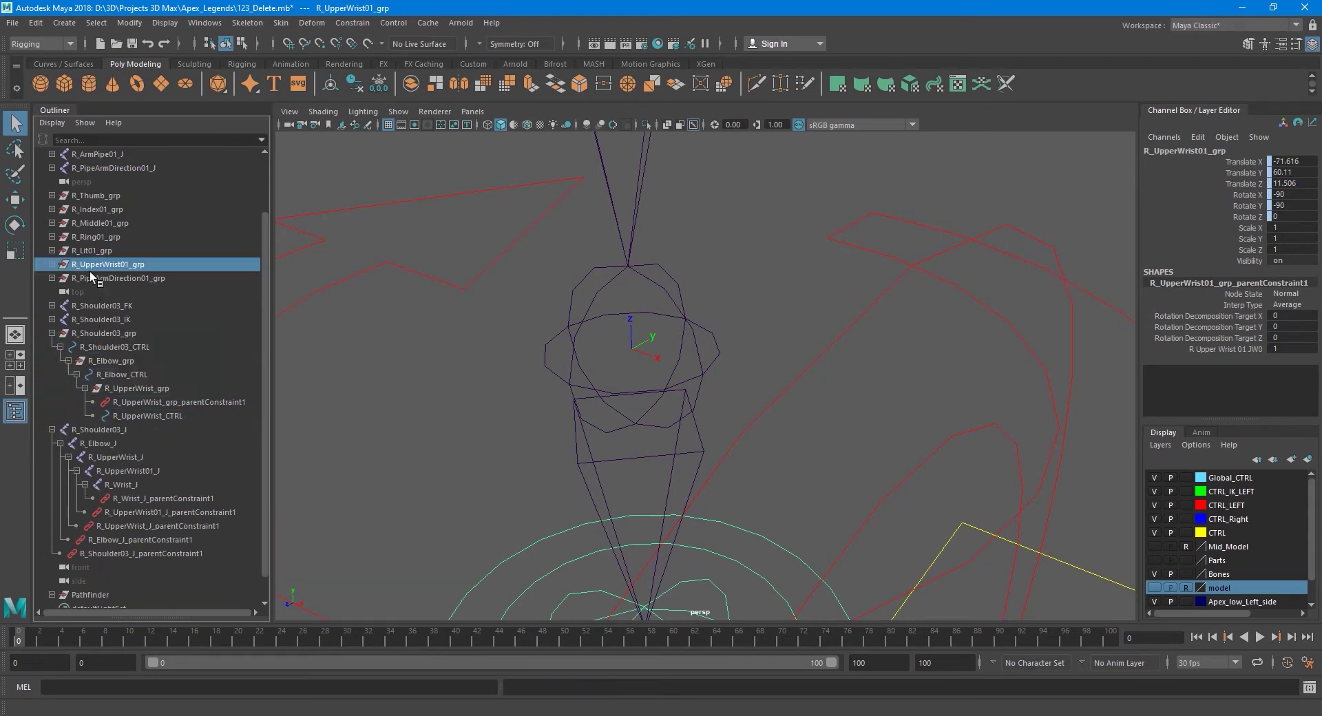
{"action": "left_click", "coordinate": [153, 413]}
{"action": "key", "text": "f"}
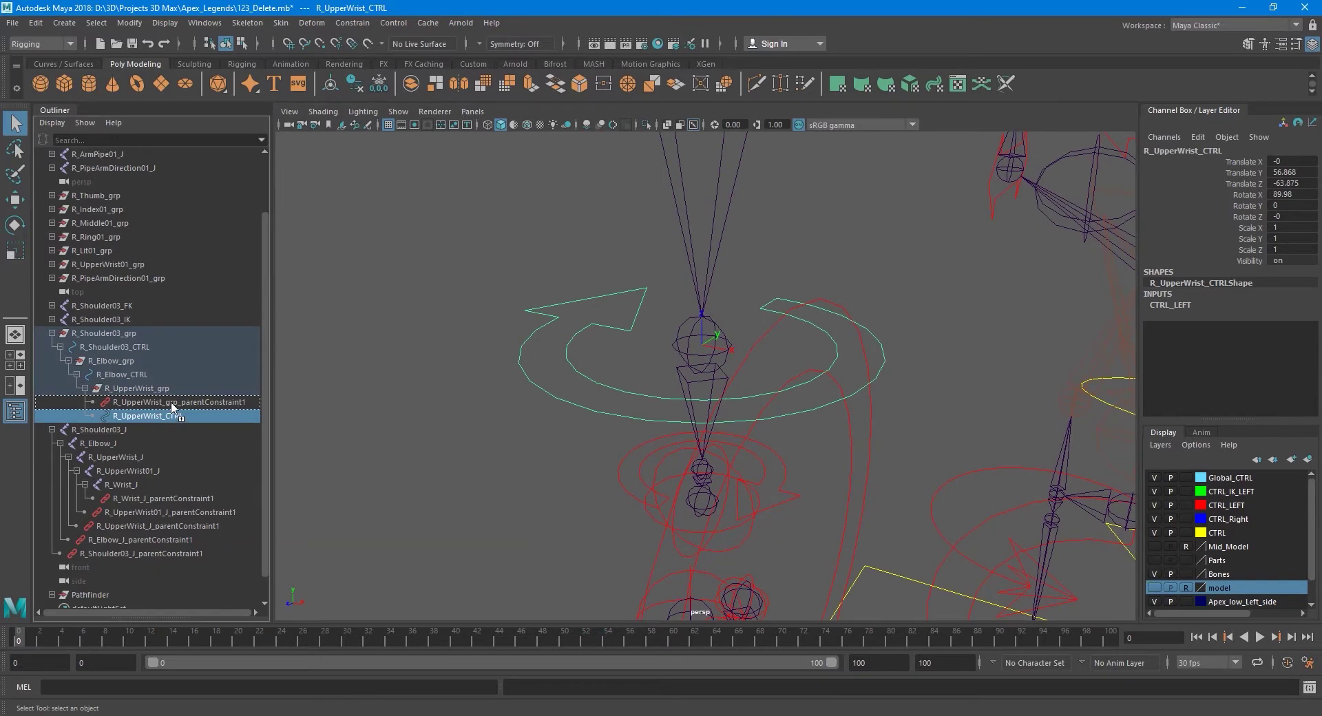
{"action": "mouse_move", "coordinate": [171, 418]}
{"action": "left_mouse_down"}
{"action": "mouse_move", "coordinate": [169, 397]}
{"action": "mouse_move", "coordinate": [139, 395]}
{"action": "left_mouse_up"}
{"action": "key", "text": "ctrl+z"}
{"action": "left_click_drag", "start_coordinate": [563, 409], "coordinate": [420, 413], "text": "alt"}
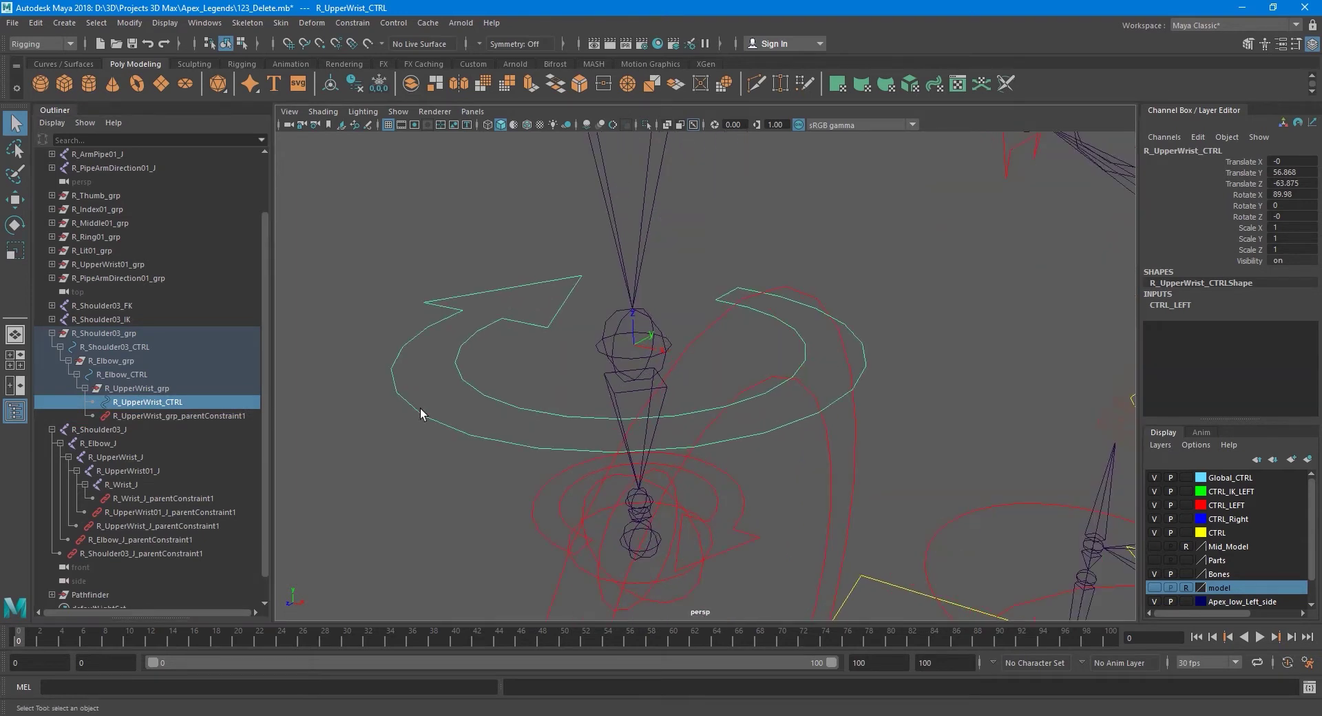
- Freeze R_UpperWrist_CTRL's transforms to zero translate and rotate
{"action": "left_click", "coordinate": [172, 413]}
{"action": "left_click", "coordinate": [171, 404]}
{"action": "left_click", "coordinate": [126, 23]}
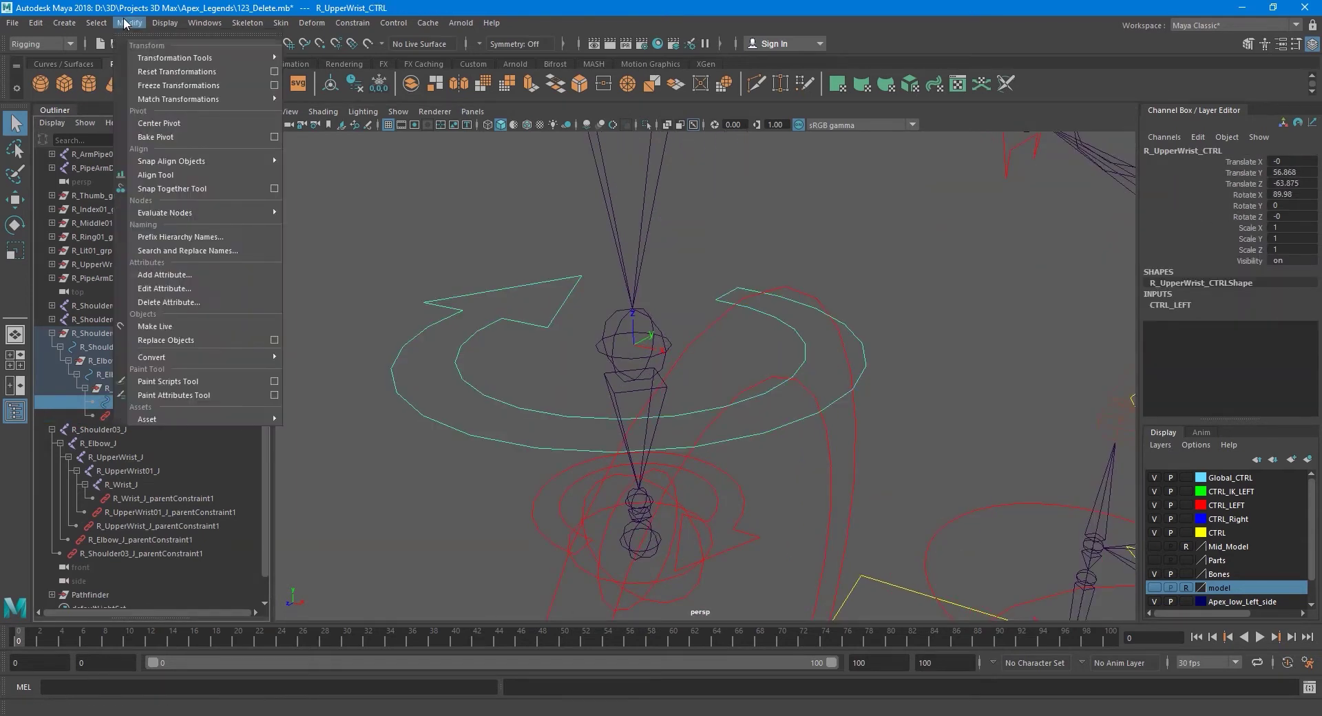
{"action": "left_click", "coordinate": [171, 85]}
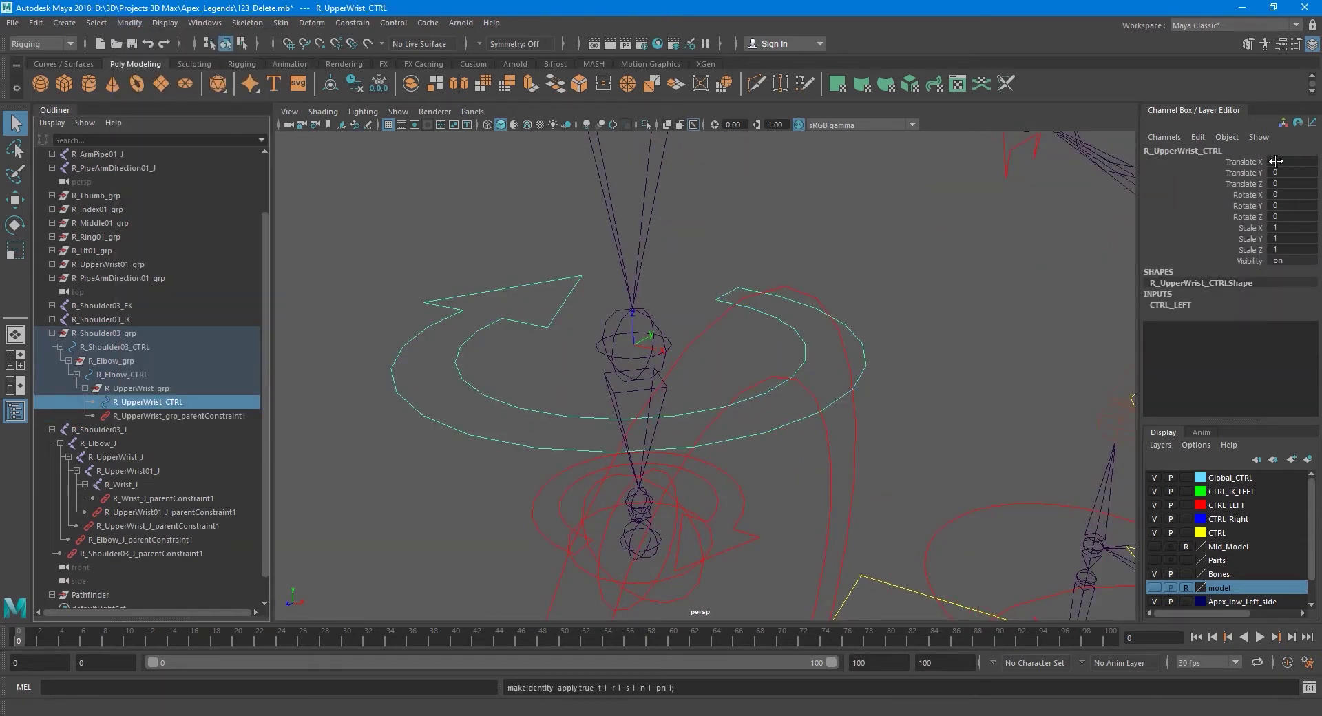
- Nest R_UpperWrist01_grp back under R_UpperWrist_CTRL and check its child wrist controls
{"action": "left_click", "coordinate": [106, 276]}
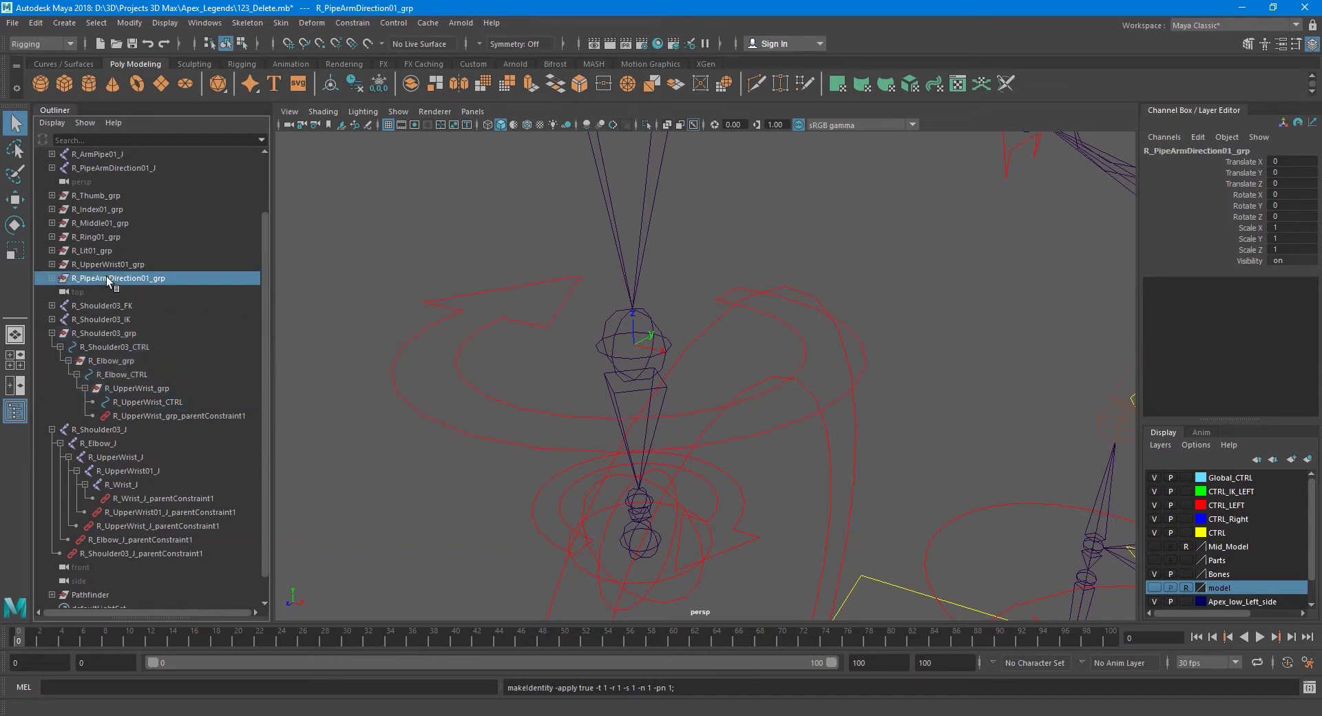
{"action": "left_click", "coordinate": [101, 263]}
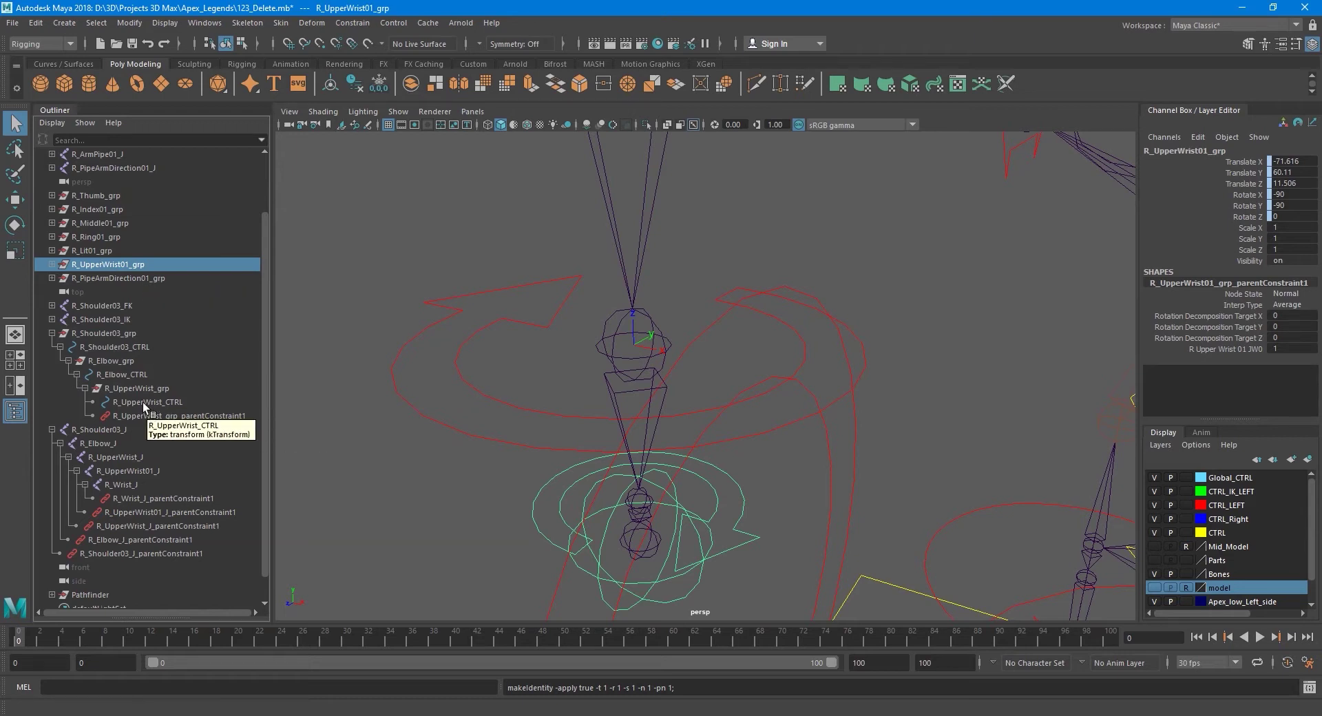
{"action": "mouse_move", "coordinate": [143, 402]}
{"action": "left_mouse_down"}
{"action": "mouse_move", "coordinate": [114, 287]}
{"action": "mouse_move", "coordinate": [143, 399]}
{"action": "left_mouse_up"}
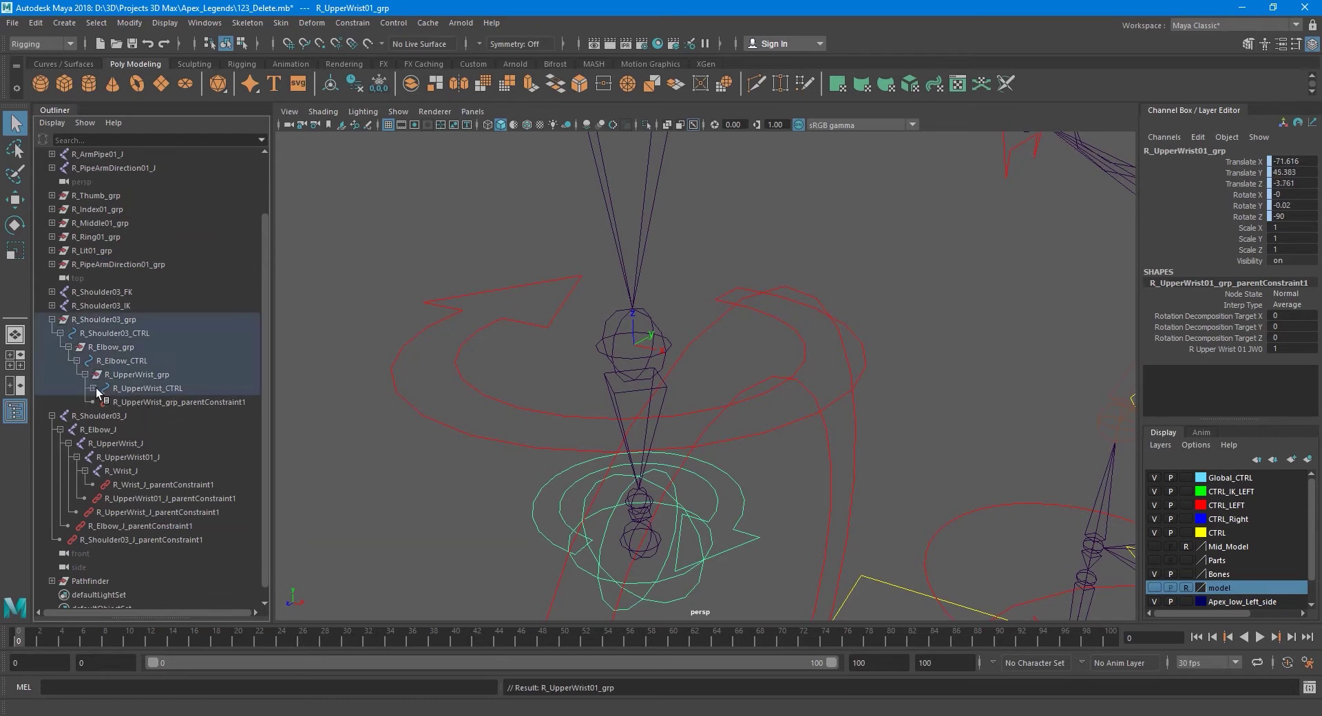
{"action": "left_click", "coordinate": [93, 388]}
{"action": "left_click", "coordinate": [151, 389]}
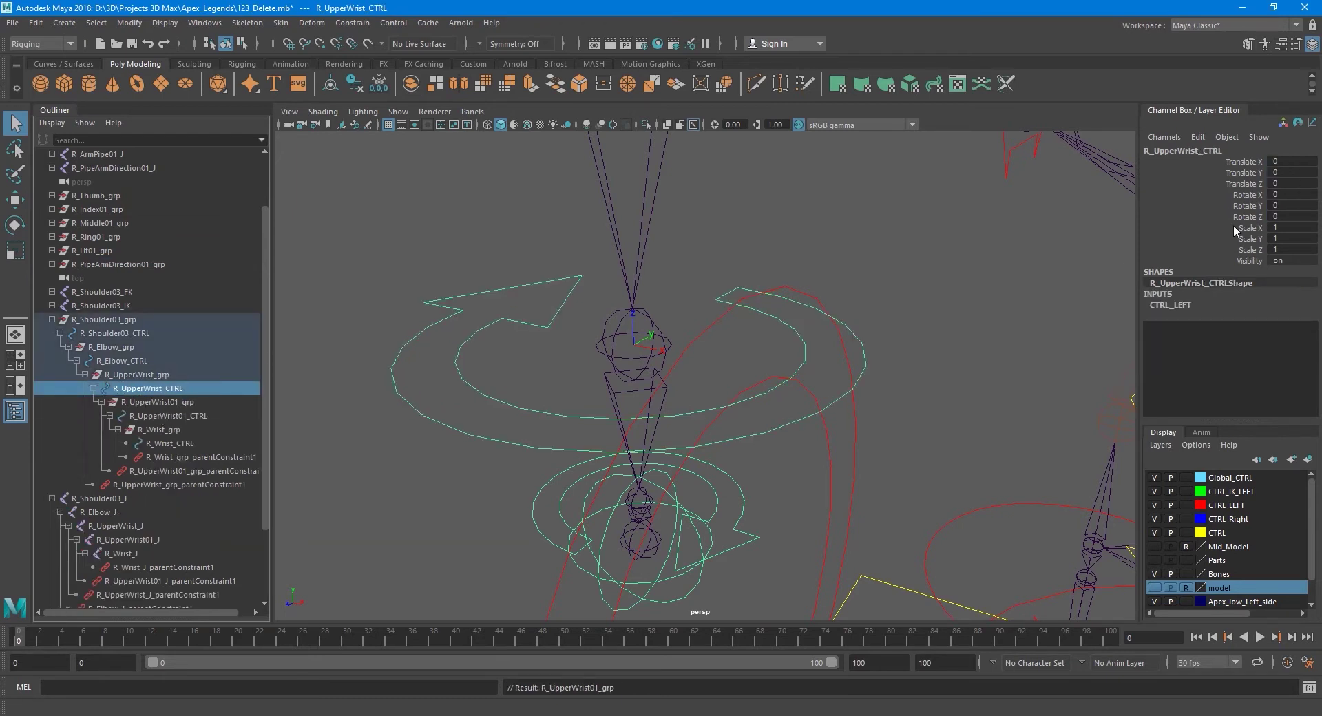
{"action": "left_click", "coordinate": [165, 415]}
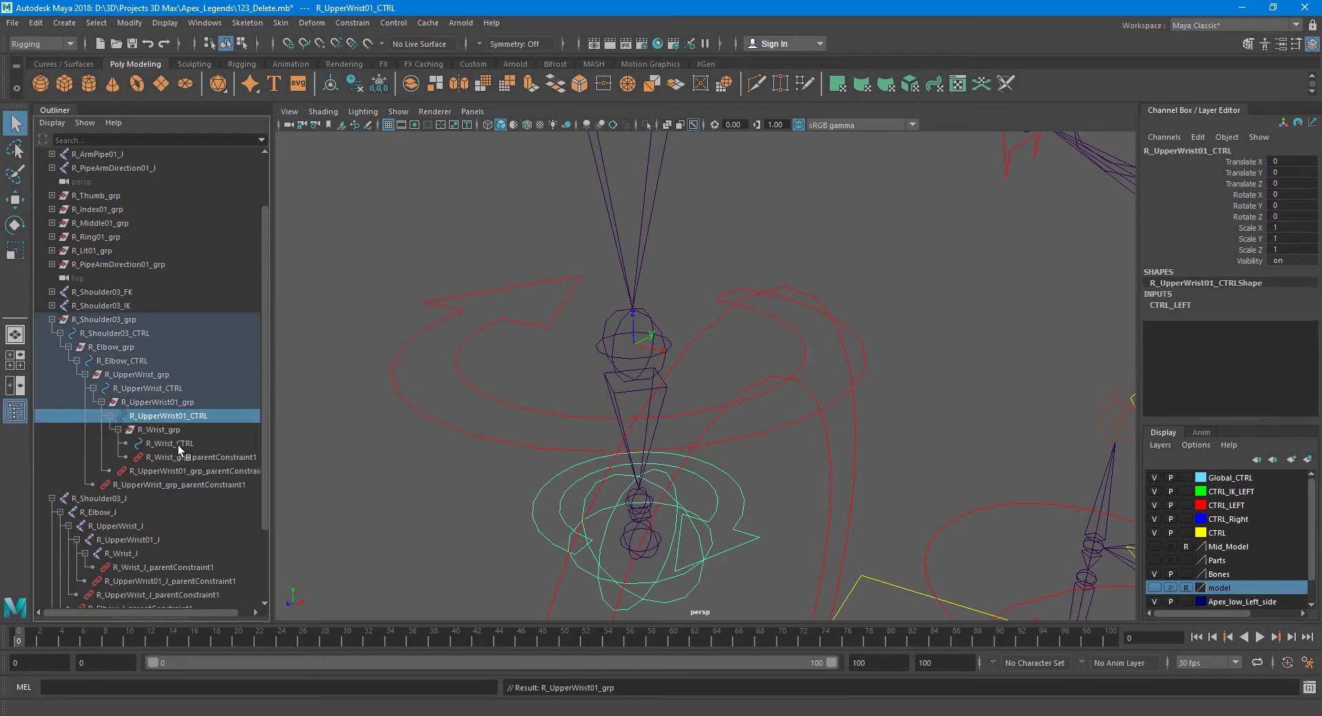
{"action": "left_click", "coordinate": [177, 444]}
- Inspect R_UpperWrist_grp's parent constraint, then move R_Elbow_CTRL to the top level
{"action": "left_click_drag", "start_coordinate": [510, 417], "coordinate": [527, 410], "text": "alt"}
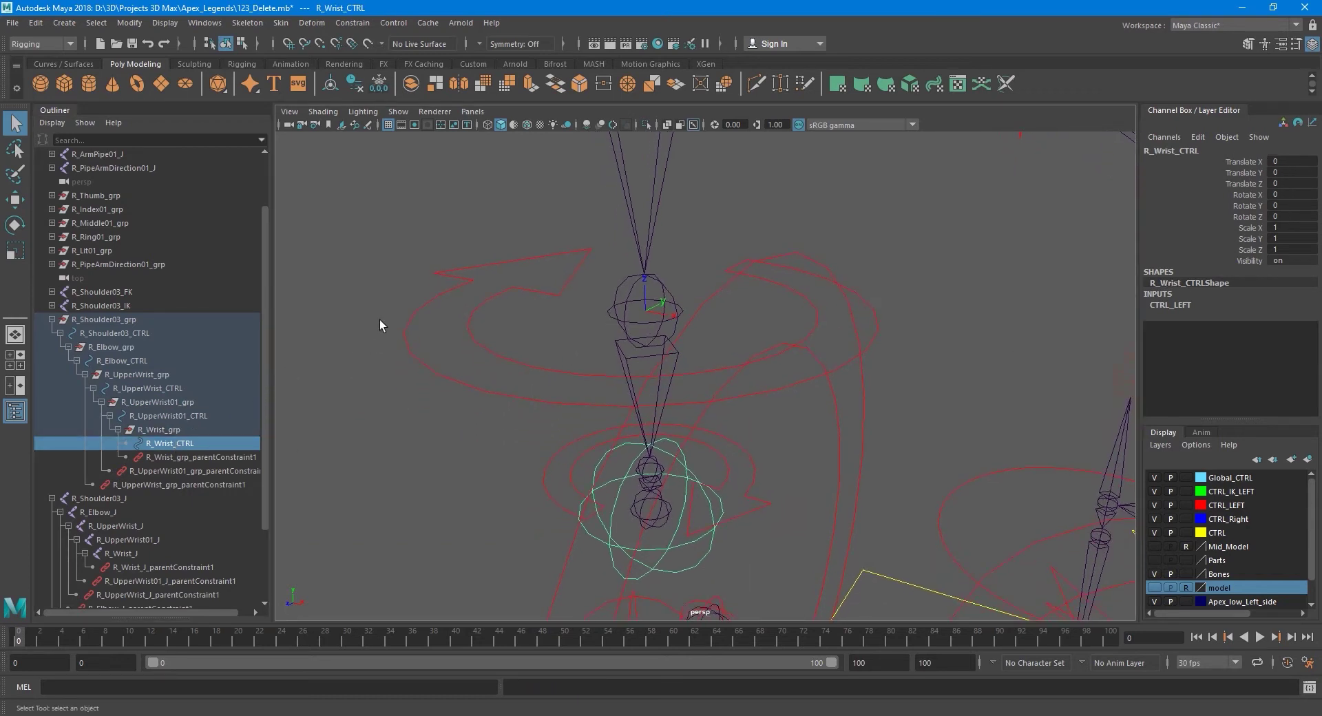
{"action": "left_click", "coordinate": [132, 485]}
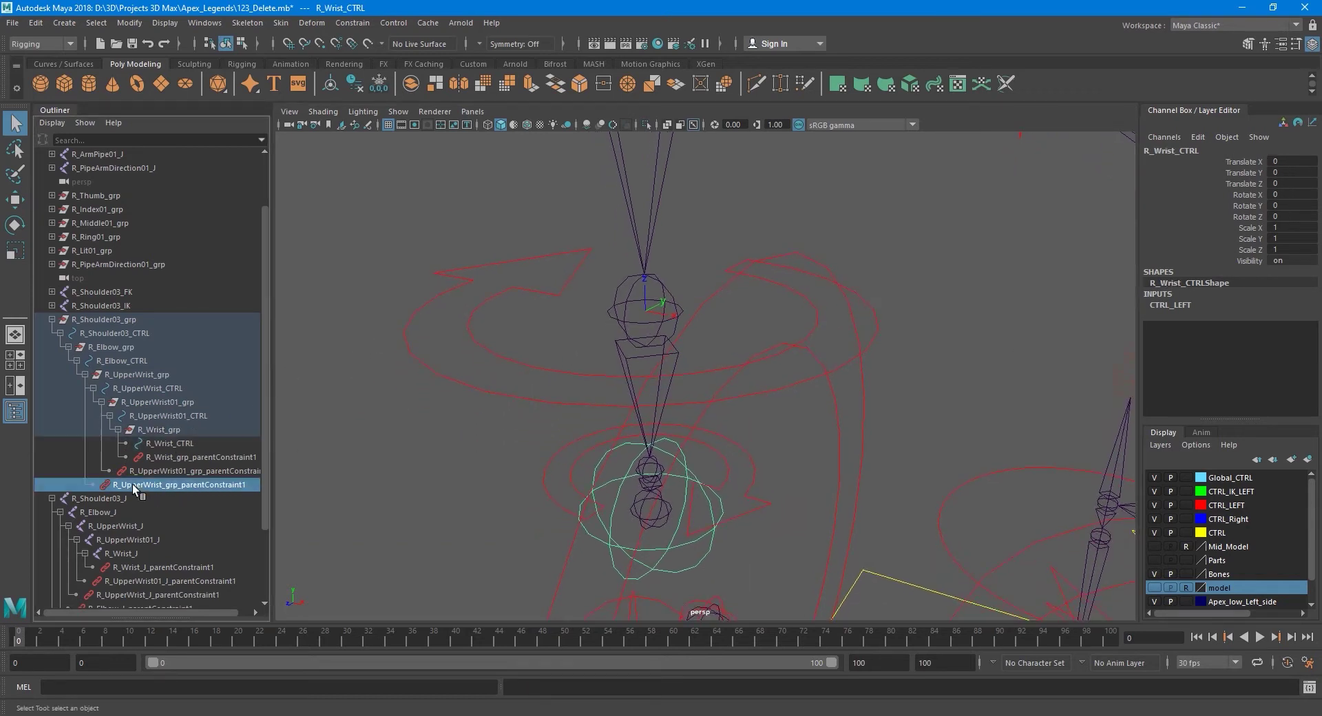
{"action": "left_click", "coordinate": [112, 375]}
{"action": "left_click_drag", "start_coordinate": [454, 413], "coordinate": [507, 423], "text": "alt"}
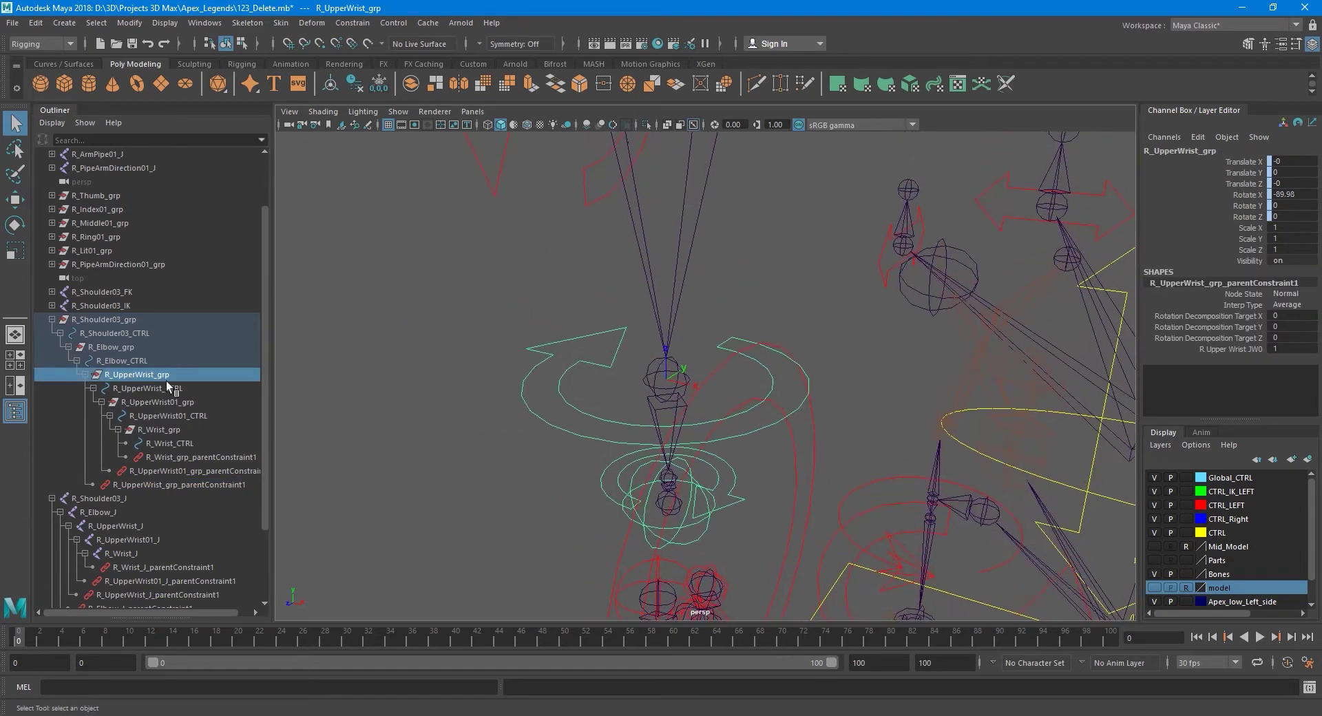
{"action": "left_click", "coordinate": [121, 361]}
{"action": "middle_click_drag", "start_coordinate": [121, 361], "coordinate": [103, 274]}
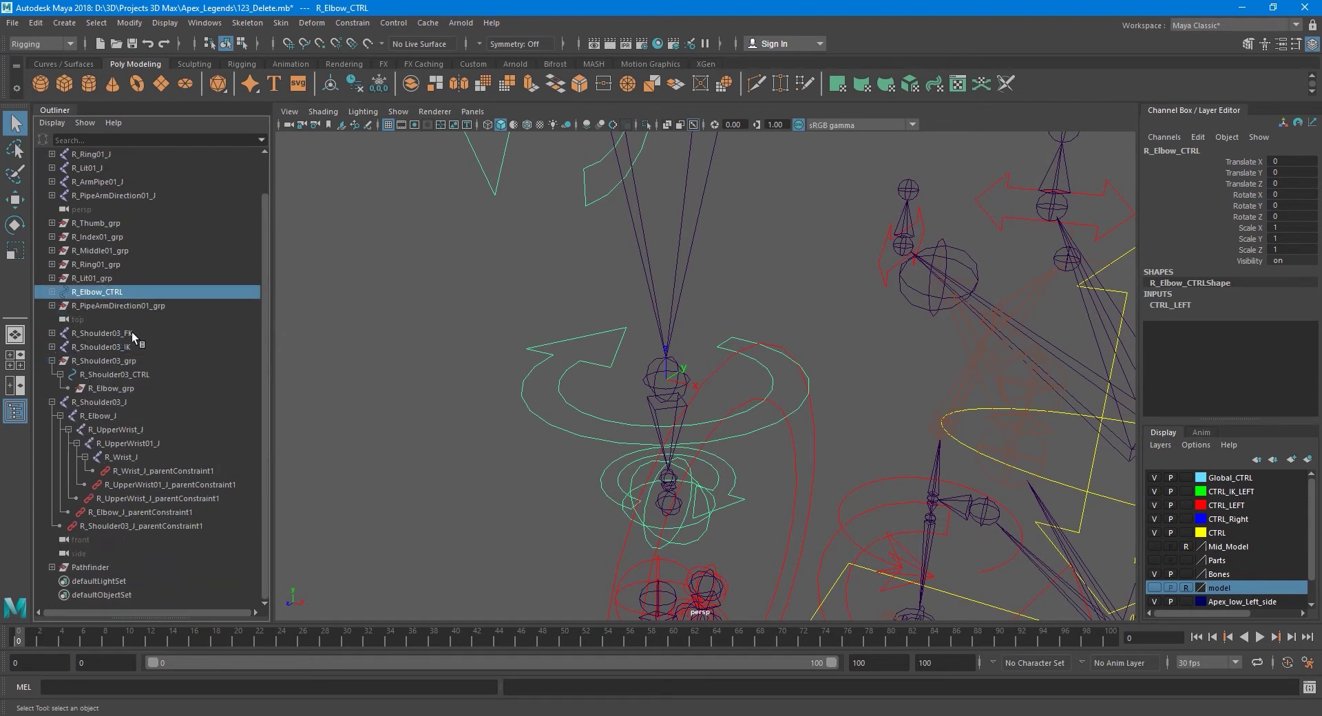
- Undo the unparent so R_Elbow_CTRL returns under R_Elbow_grp
{"action": "left_click", "coordinate": [117, 388]}
{"action": "middle_click_drag", "start_coordinate": [616, 451], "coordinate": [639, 425], "text": "alt"}
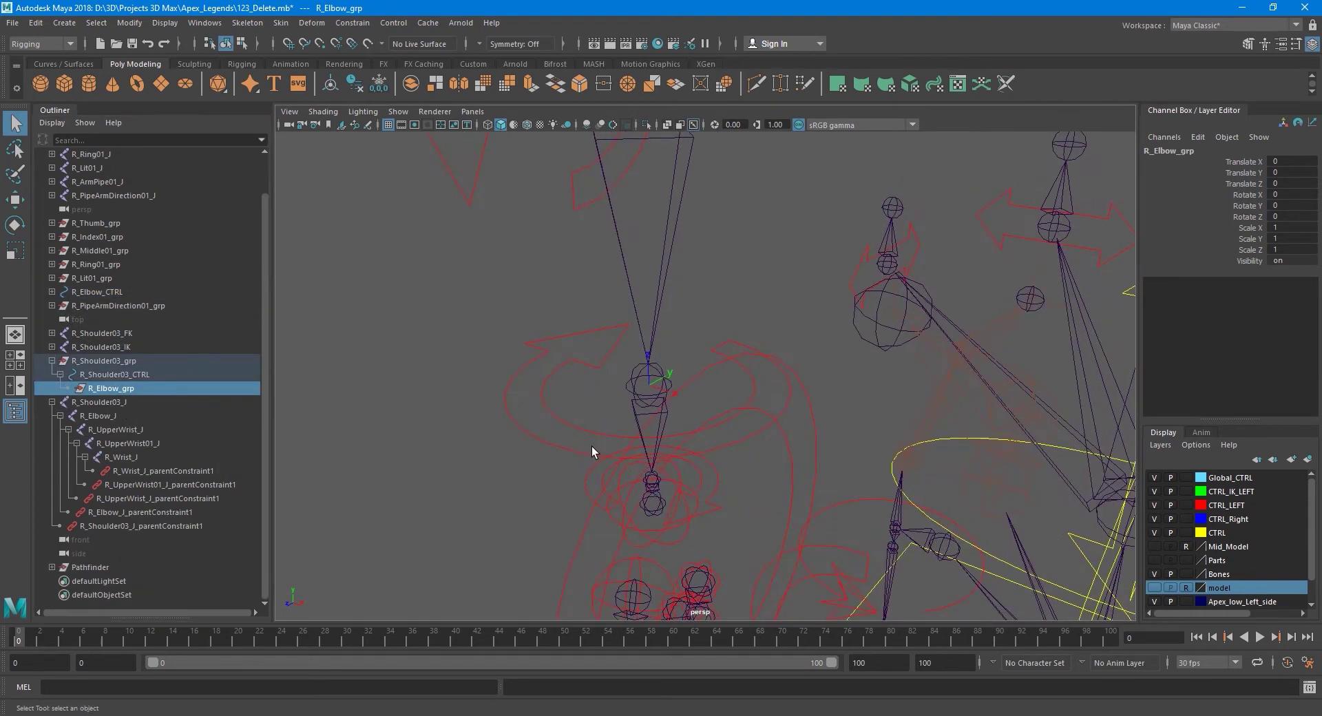
{"action": "scroll", "coordinate": [638, 425], "scroll_direction": "up", "scroll_amount": 2}
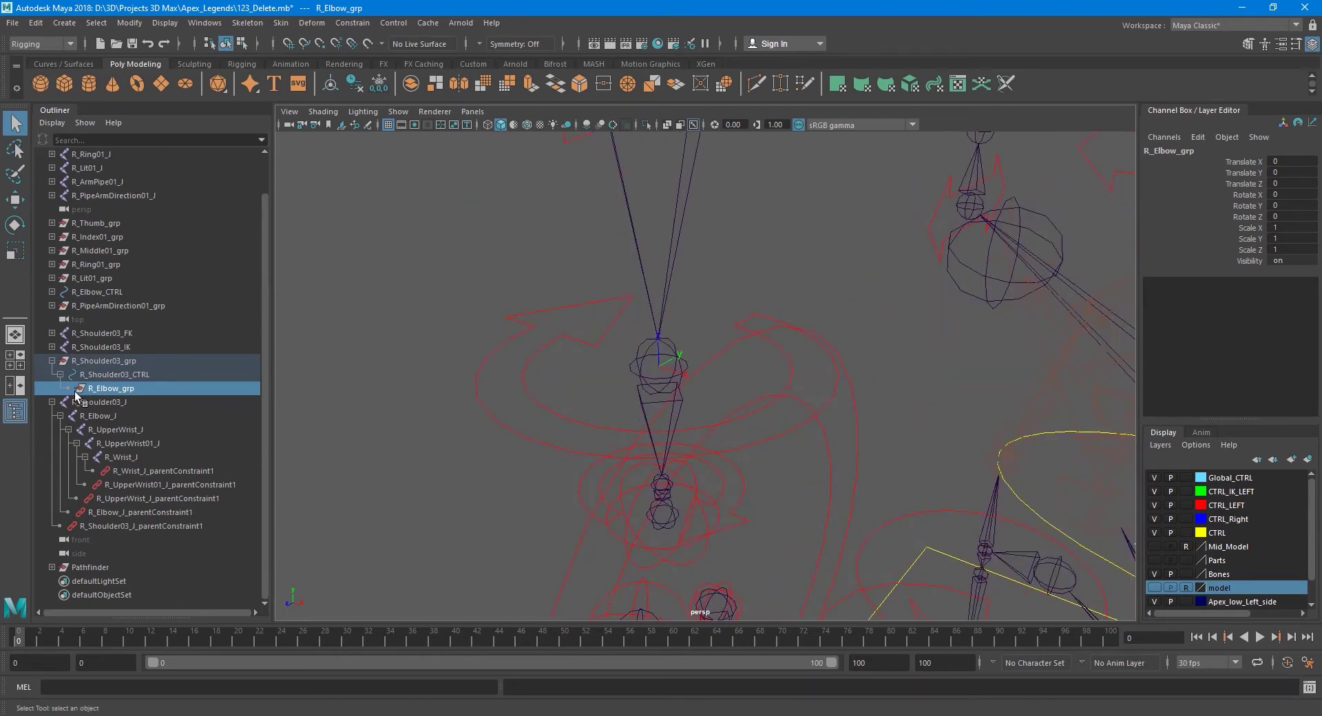
{"action": "left_click_drag", "start_coordinate": [567, 433], "coordinate": [578, 418], "text": "alt"}
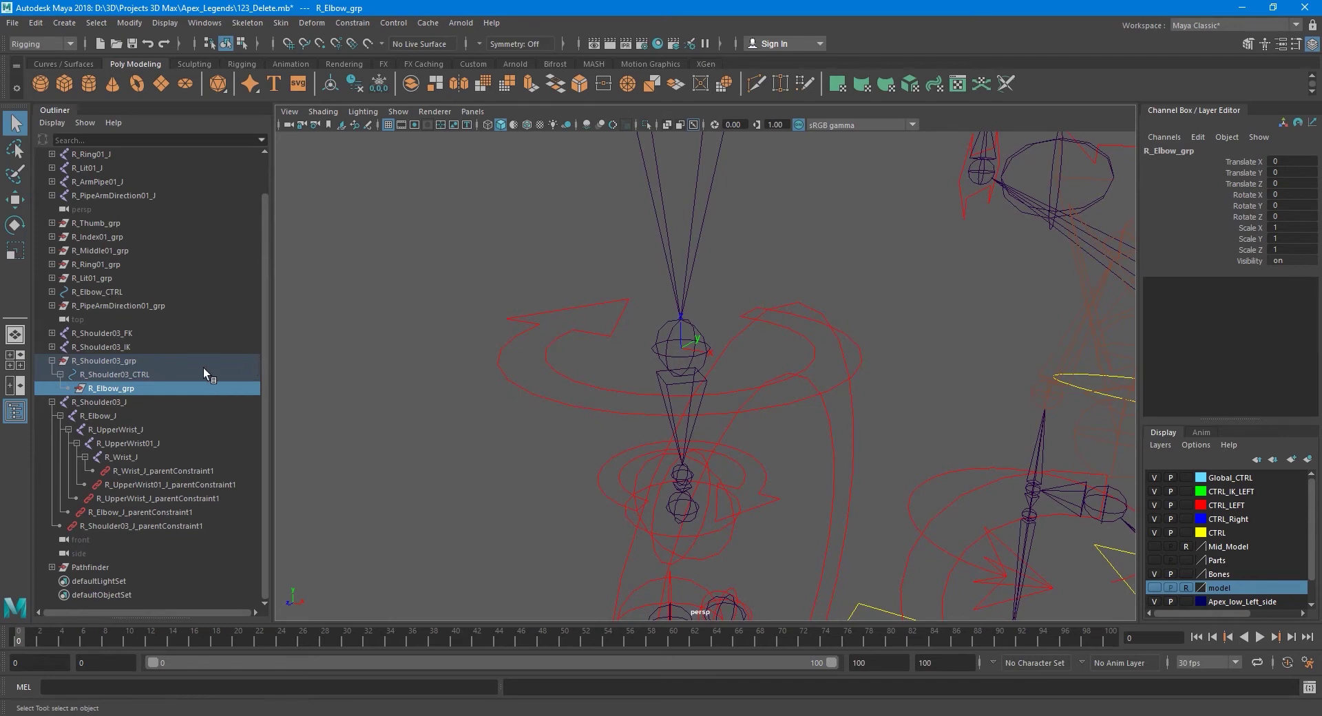
{"action": "key", "text": "ctrl+z"}
{"action": "key", "text": "ctrl+z"}
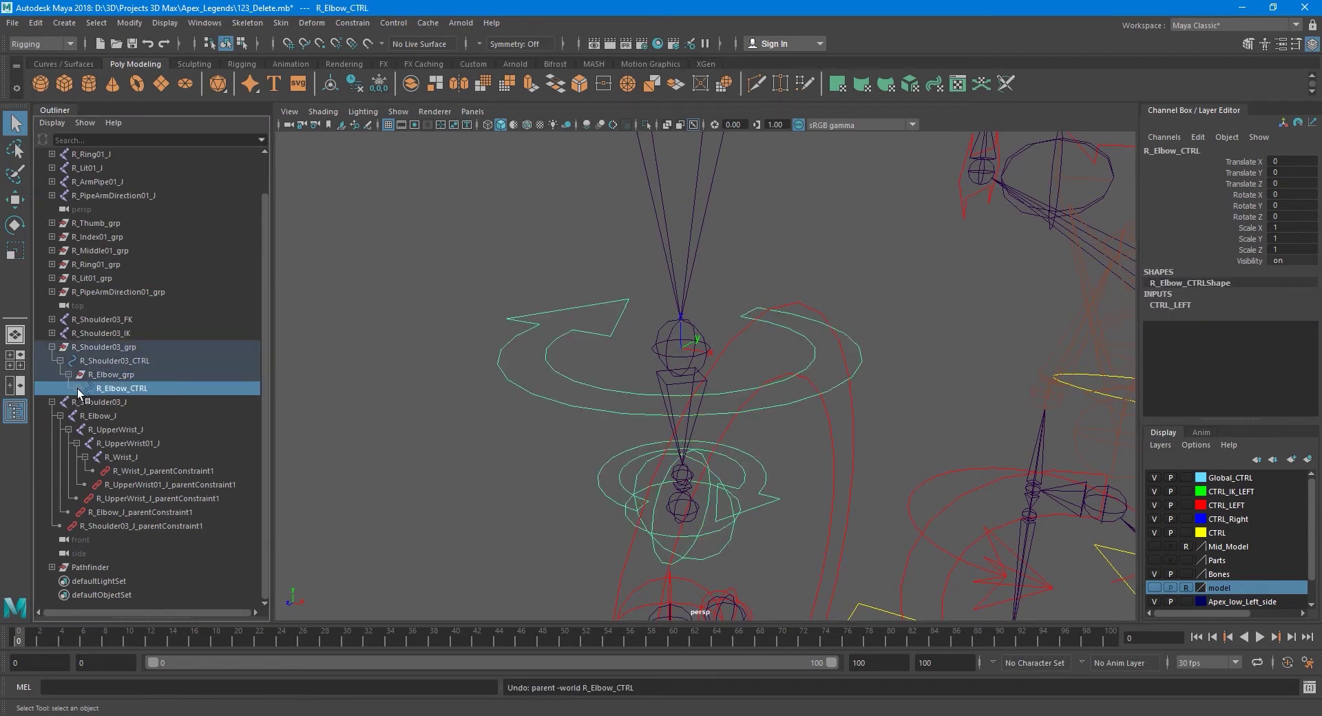
- Show local rotation axes on R_UpperWrist_grp
{"action": "left_click", "coordinate": [77, 388]}
{"action": "left_click", "coordinate": [96, 402]}
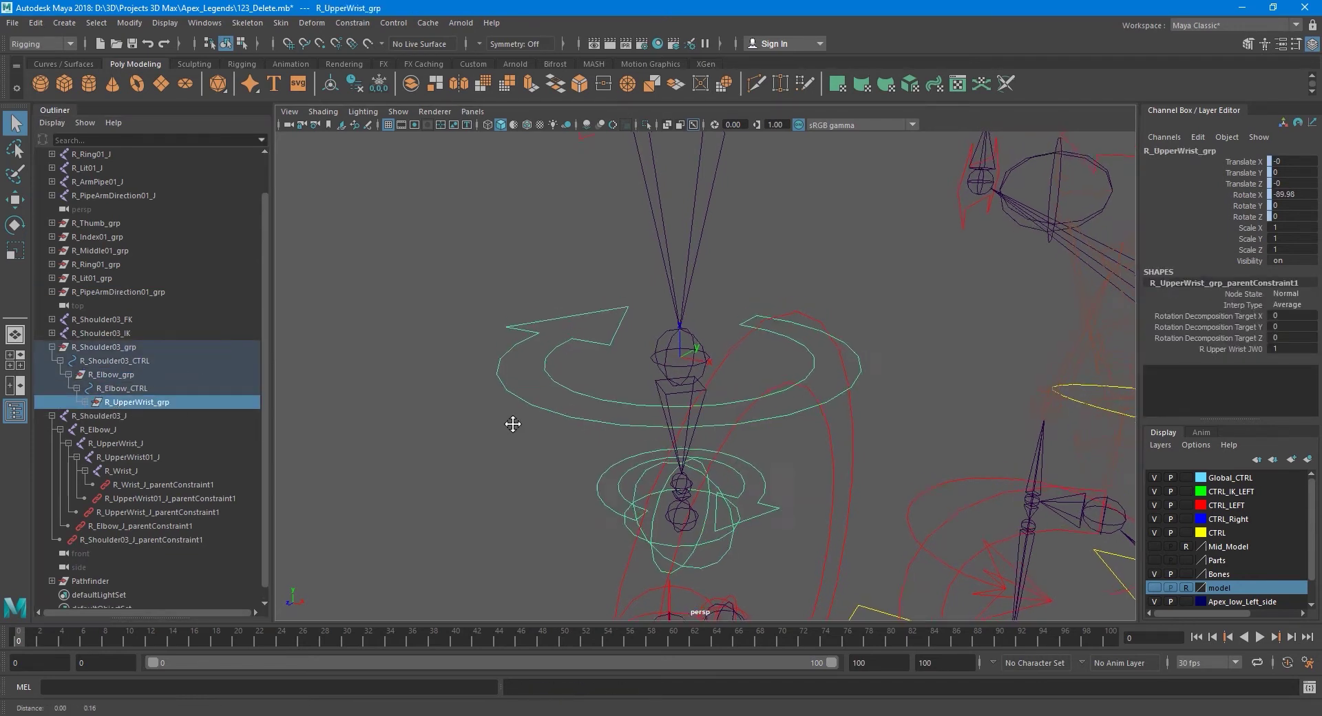
{"action": "left_click_drag", "start_coordinate": [511, 421], "coordinate": [499, 433], "text": "alt"}
{"action": "right_click_drag", "start_coordinate": [498, 432], "coordinate": [612, 391], "text": "alt"}
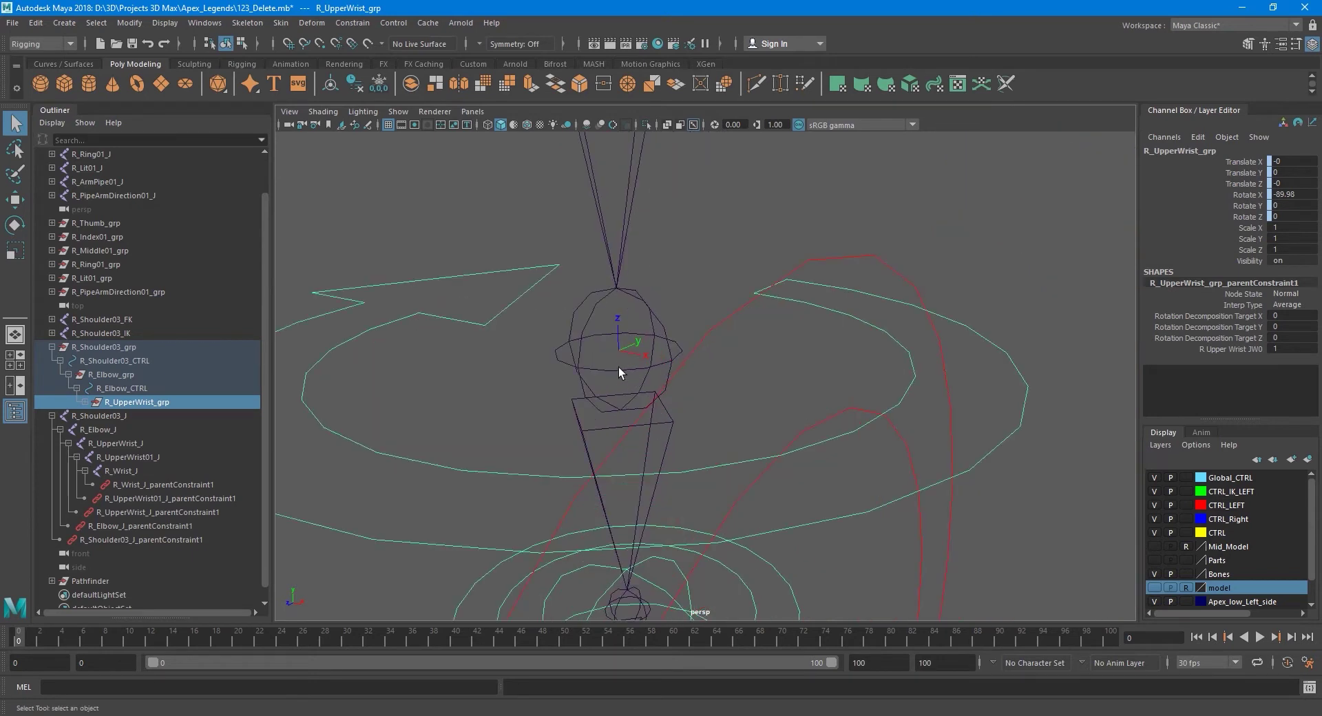
{"action": "left_click", "coordinate": [165, 23]}
{"action": "mouse_move", "coordinate": [205, 181]}
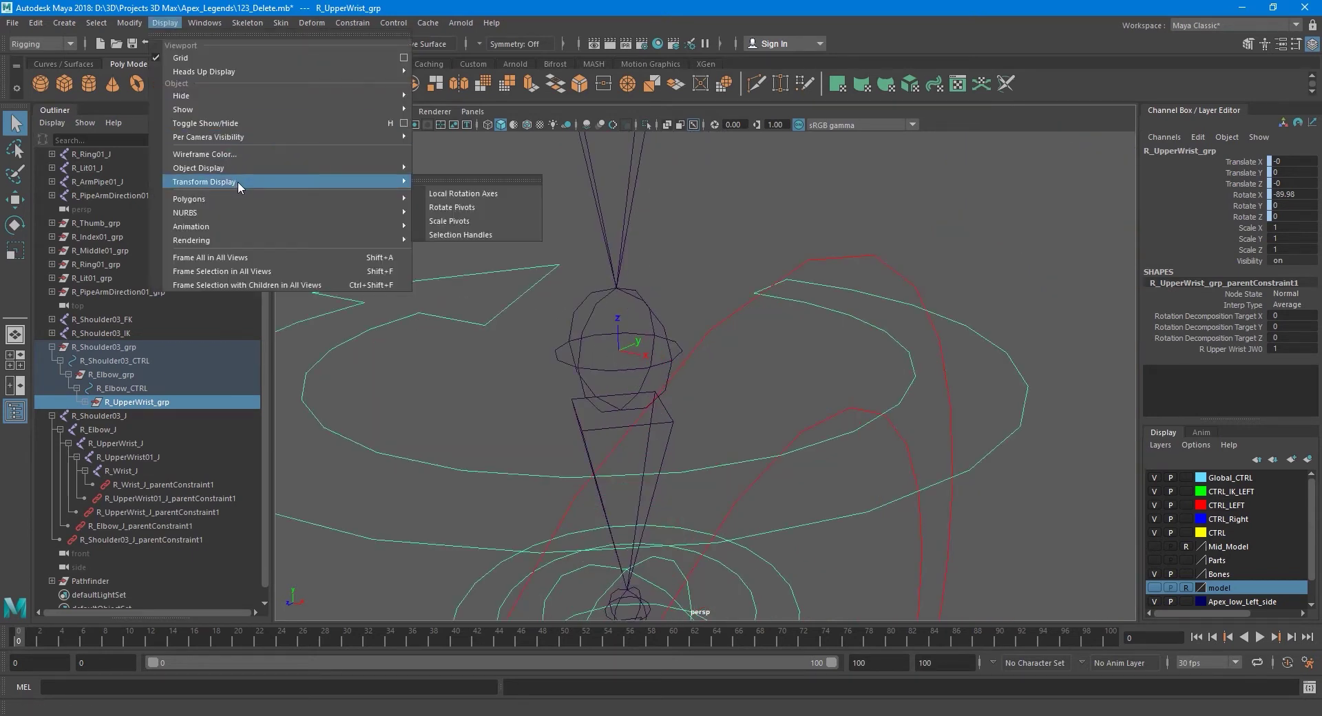
{"action": "left_click", "coordinate": [444, 193]}
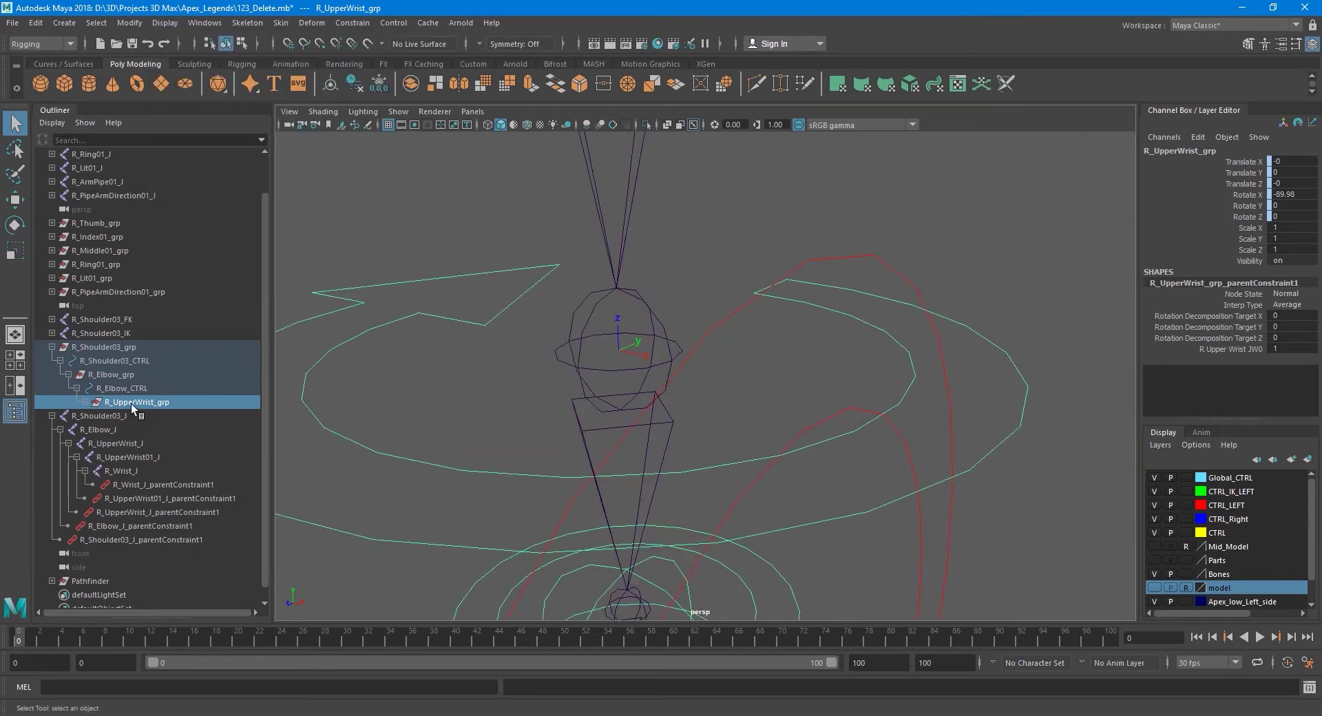
- Toggle local rotation axes on R_UpperWrist_J and clear the selection
{"action": "left_click", "coordinate": [133, 448]}
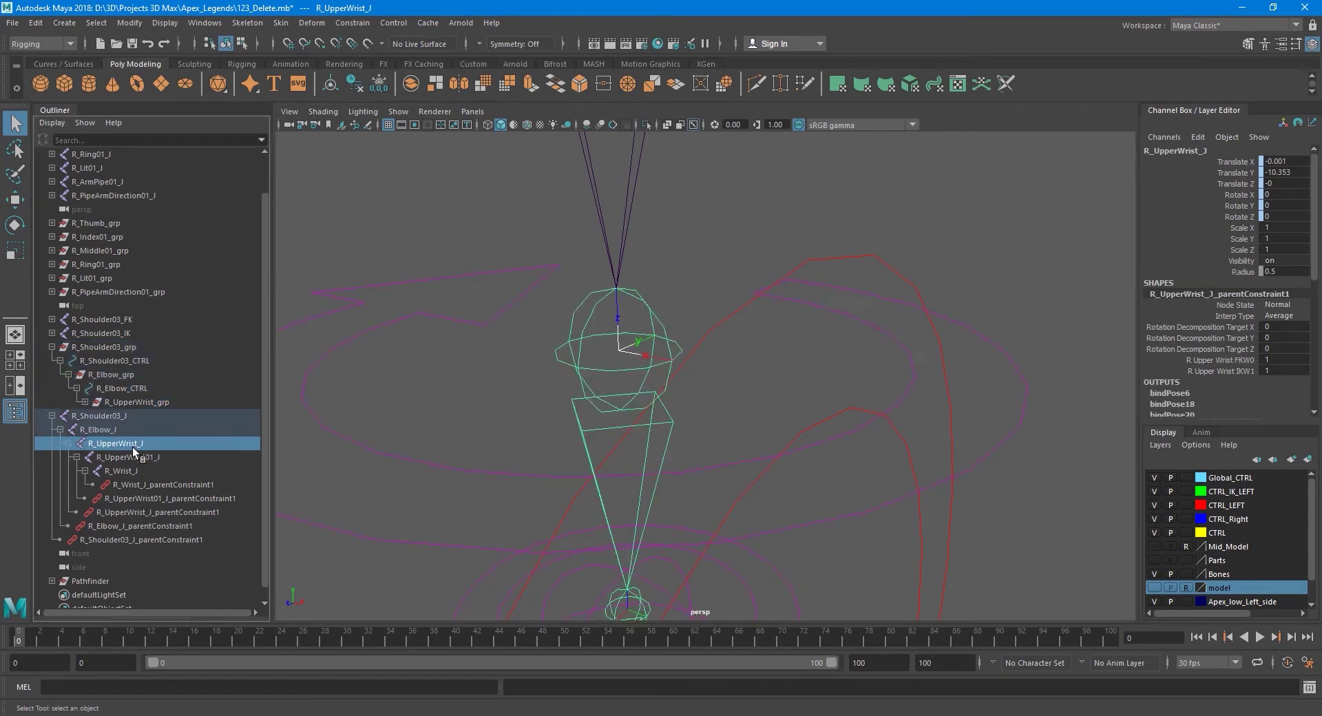
{"action": "left_click", "coordinate": [167, 26]}
{"action": "left_click", "coordinate": [441, 193]}
{"action": "left_click", "coordinate": [754, 209]}
{"action": "left_click_drag", "start_coordinate": [615, 500], "coordinate": [604, 481], "text": "alt"}
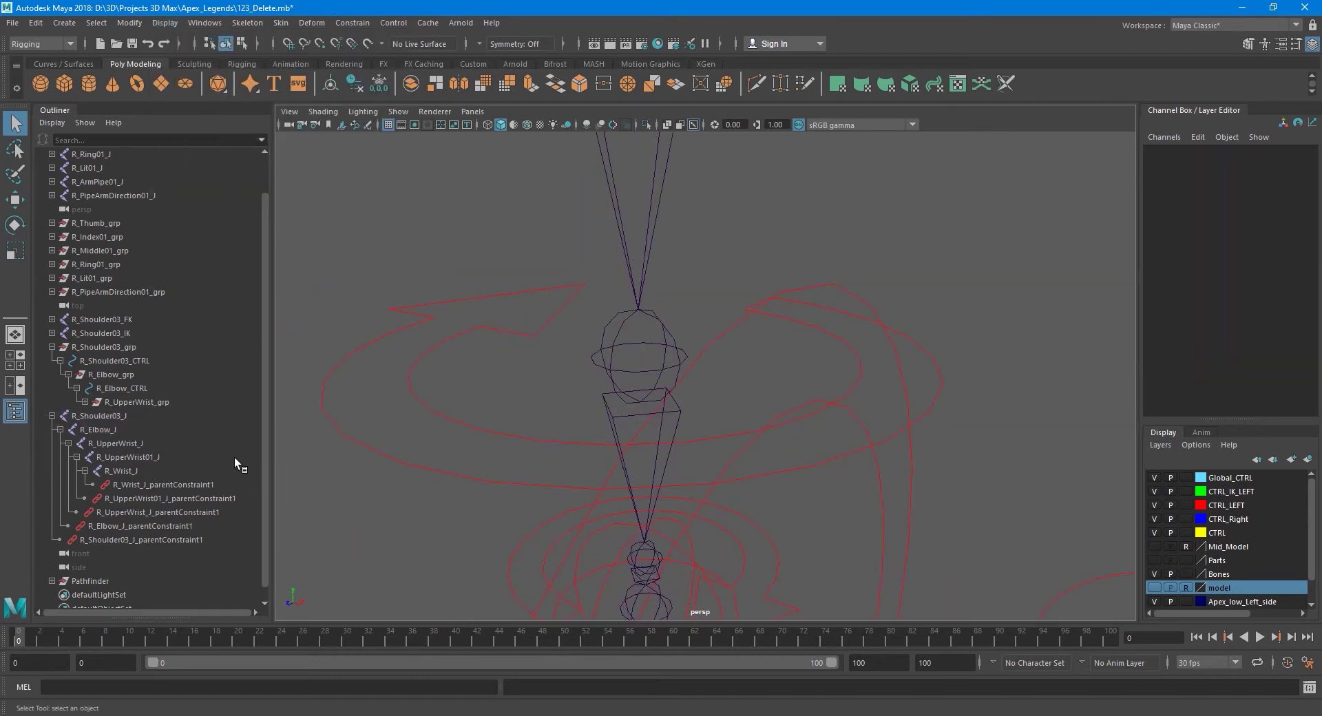
- Move R_Elbow_CTRL out of R_Elbow_grp to the scene's top level
{"action": "left_click", "coordinate": [125, 403]}
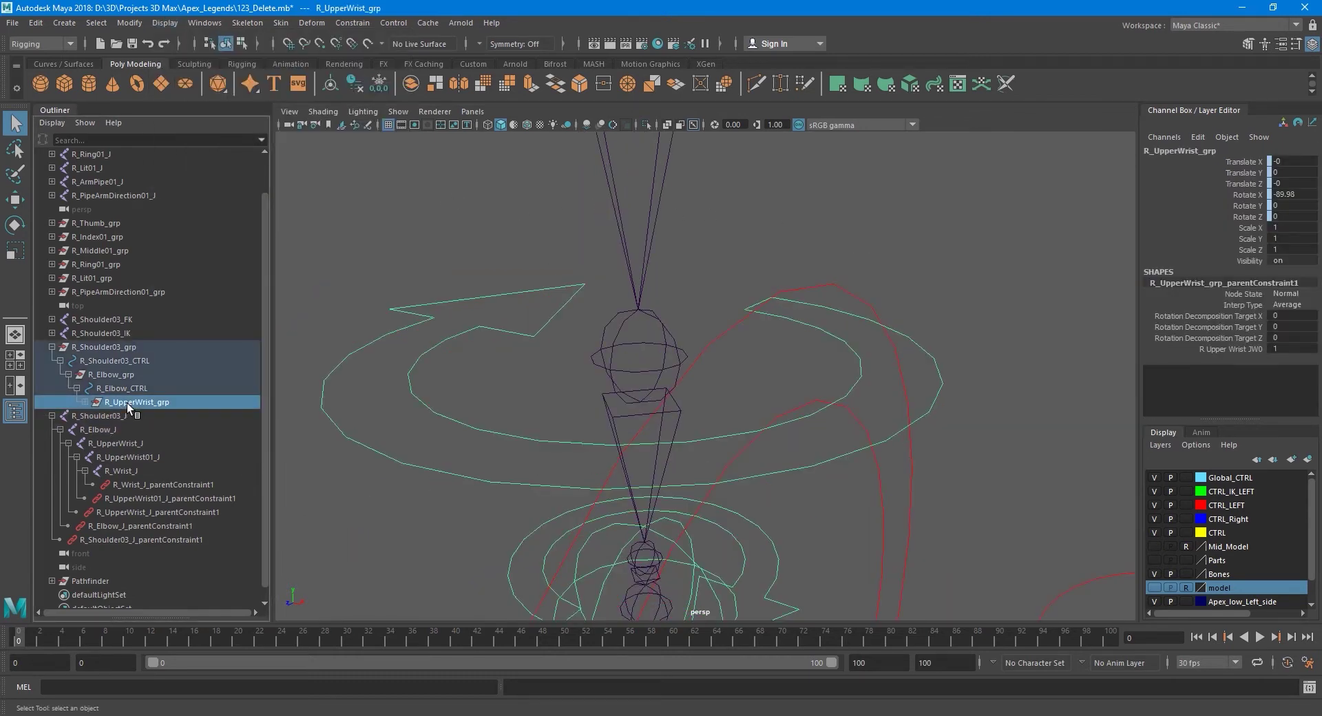
{"action": "left_click_drag", "start_coordinate": [125, 402], "coordinate": [115, 298]}
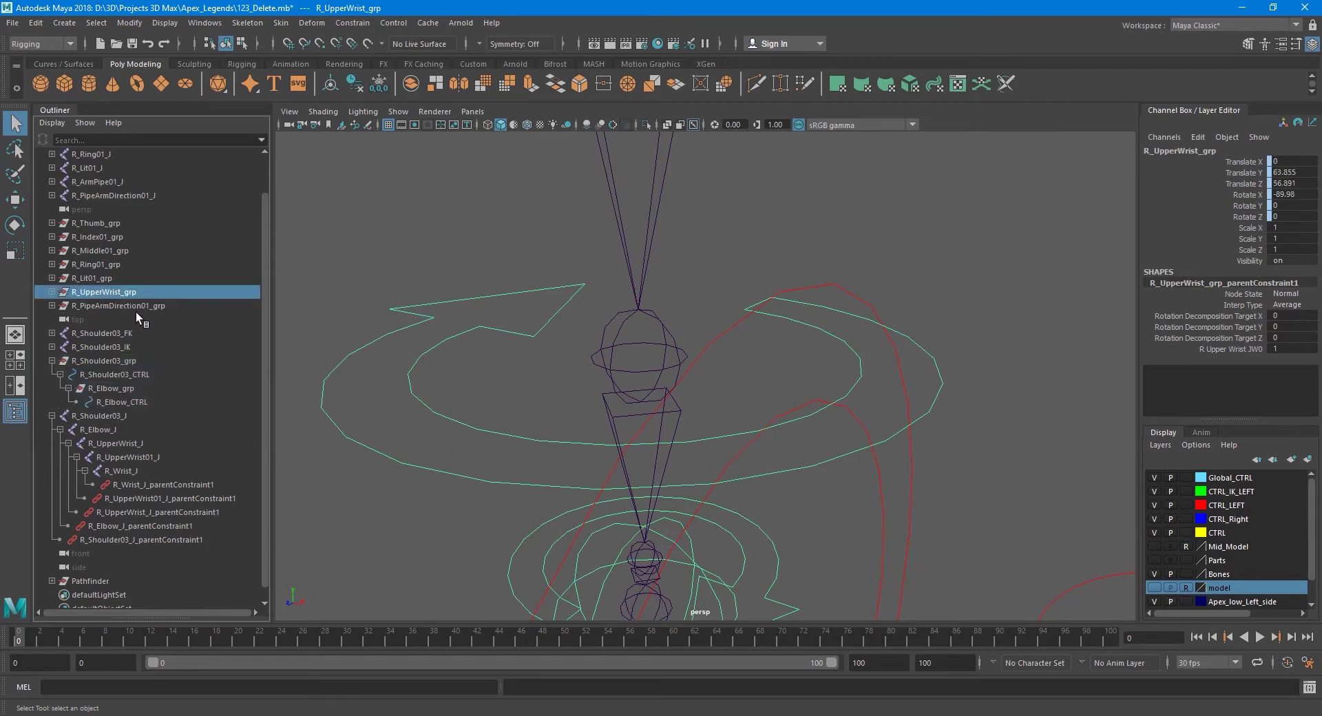
{"action": "key", "text": "ctrl+z"}
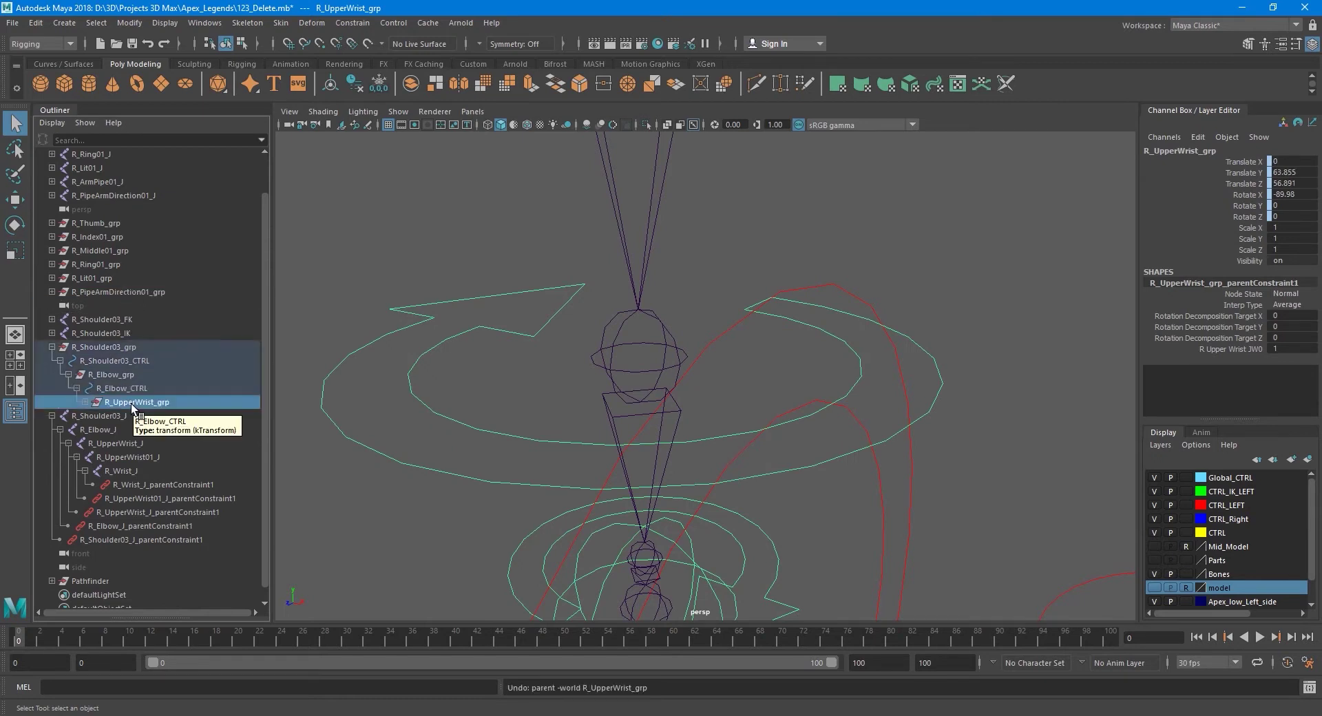
{"action": "left_click", "coordinate": [133, 389]}
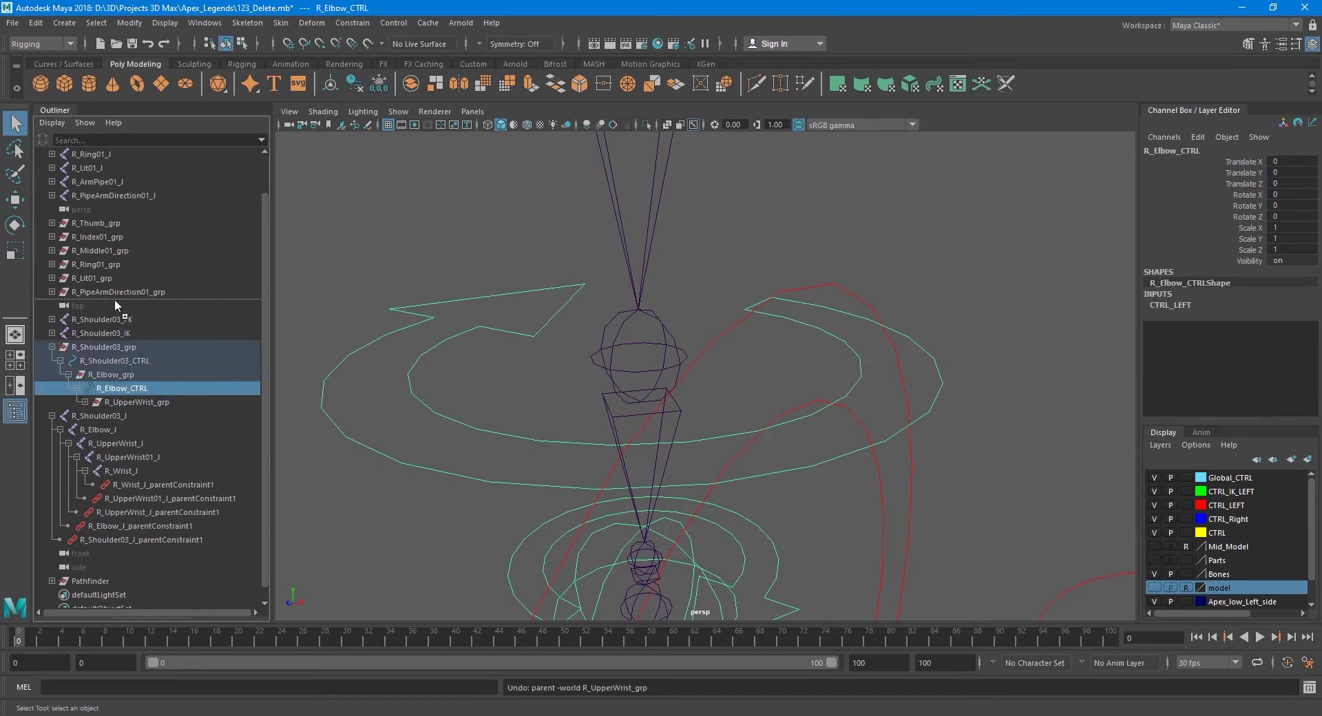
{"action": "left_click_drag", "start_coordinate": [128, 376], "coordinate": [114, 299]}
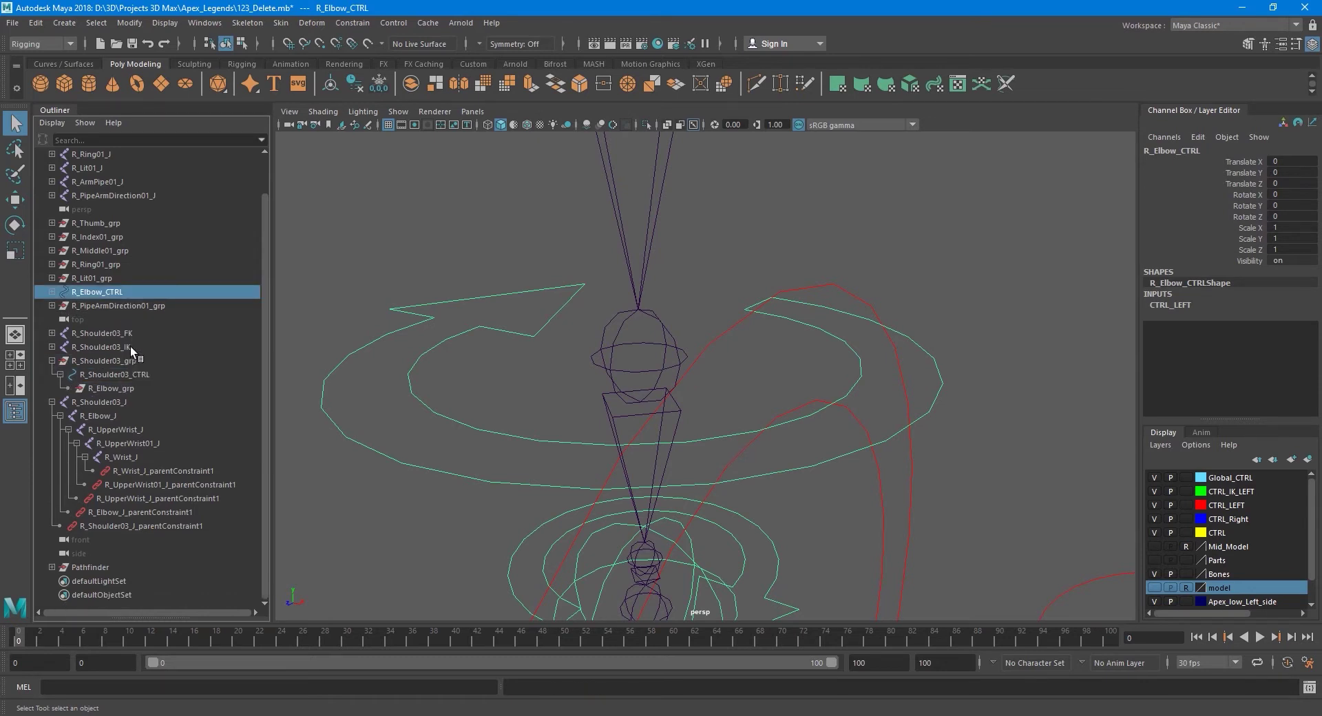
- Show R_Elbow_grp's local rotation axes and frame the view on it
{"action": "left_click", "coordinate": [125, 389]}
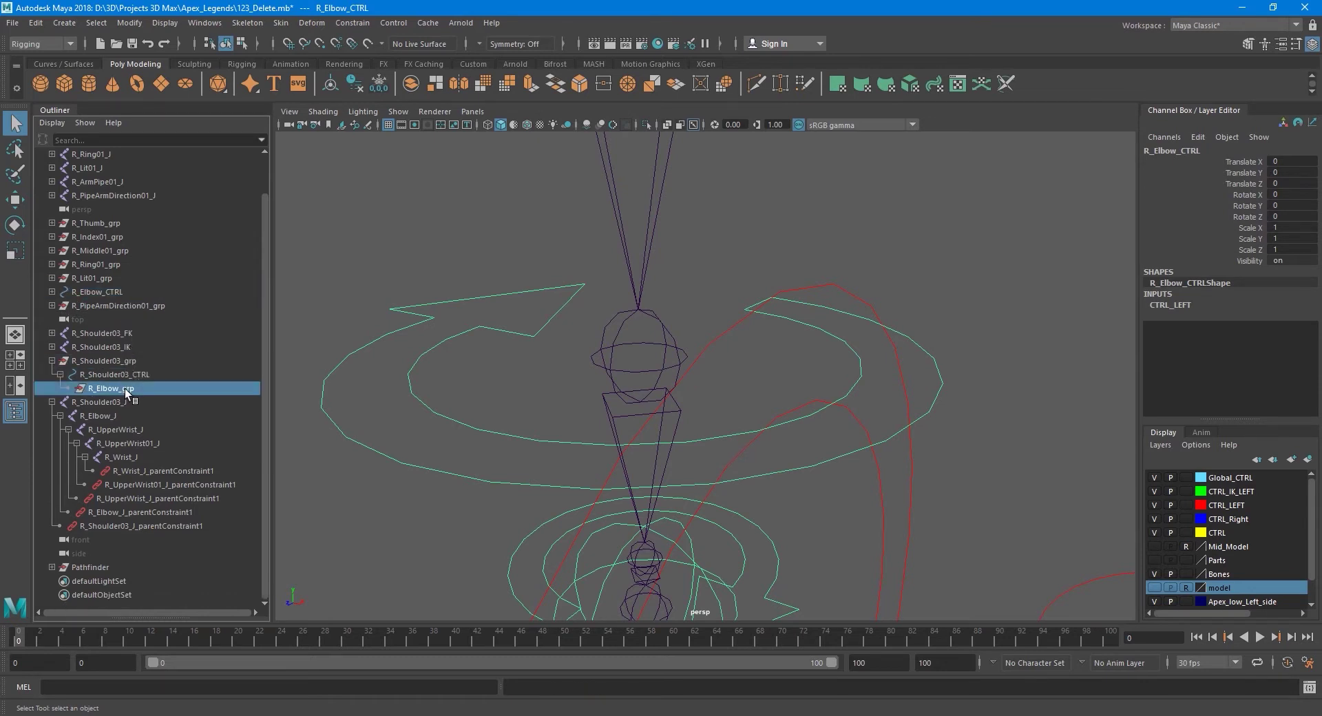
{"action": "left_click", "coordinate": [164, 23]}
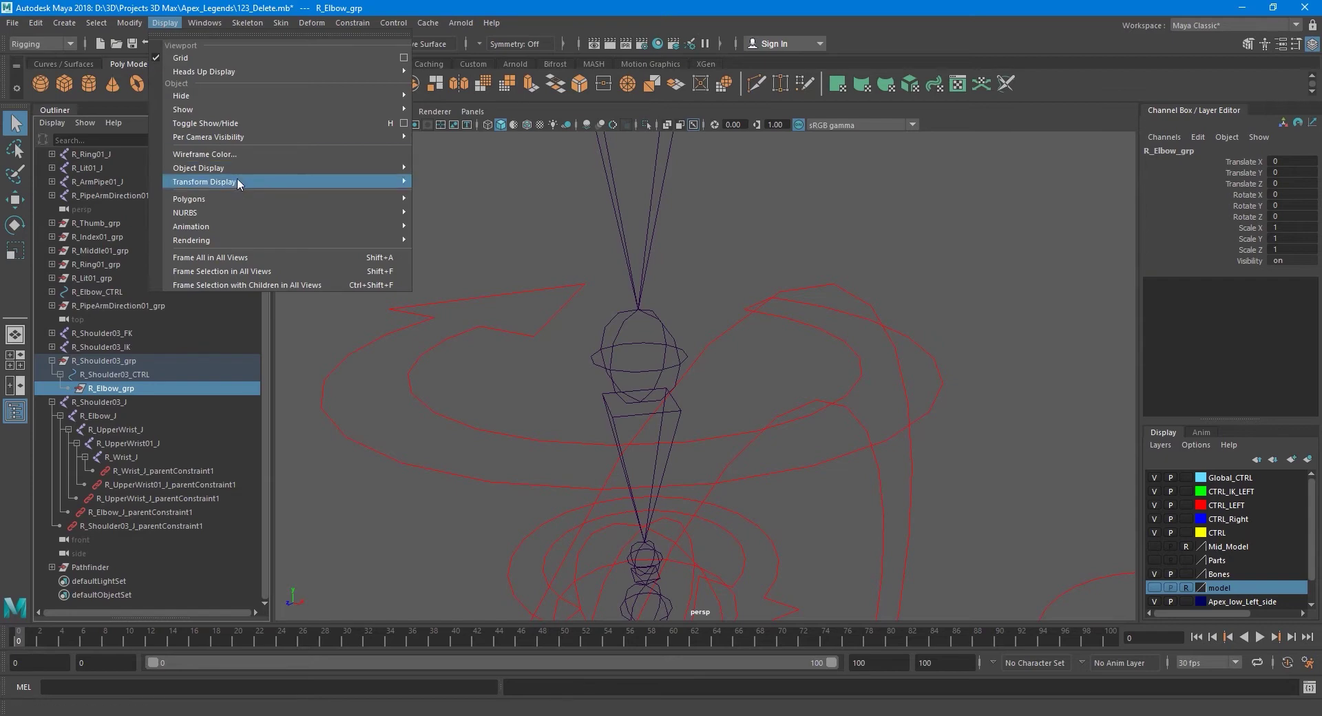
{"action": "mouse_move", "coordinate": [204, 181]}
{"action": "left_click", "coordinate": [455, 183]}
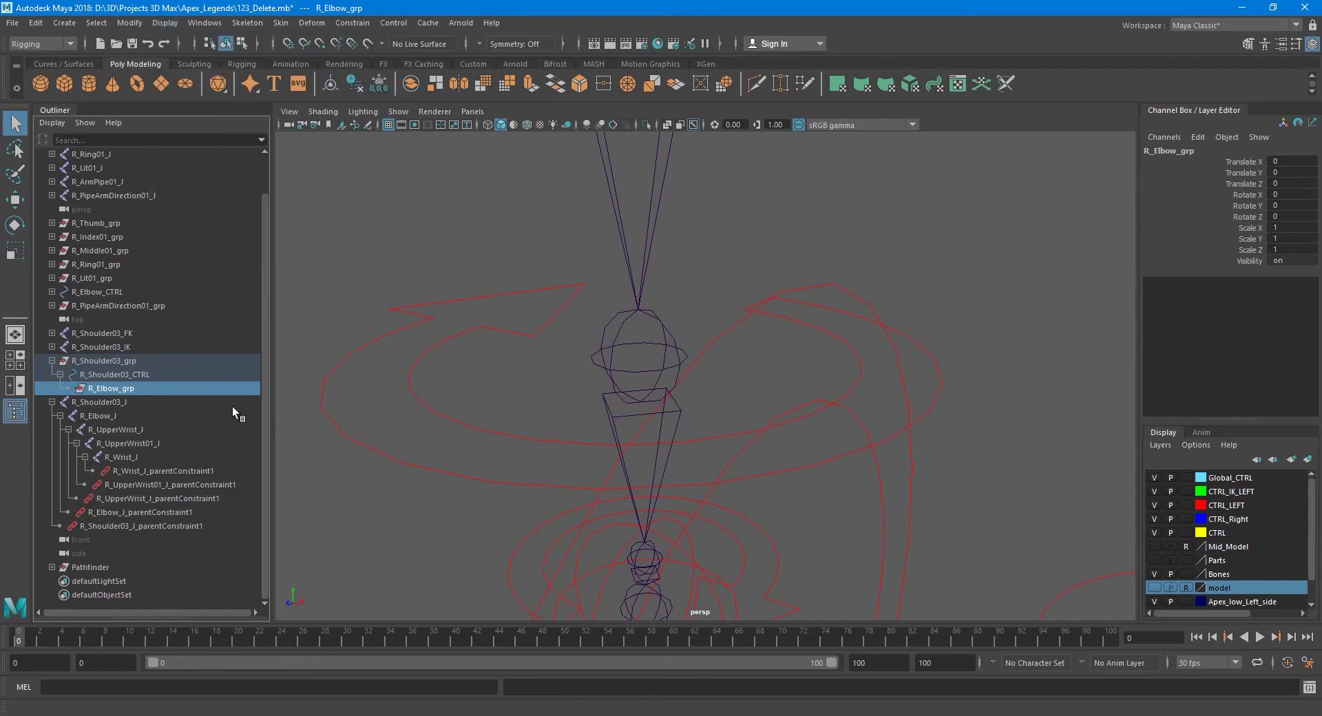
{"action": "left_click_drag", "start_coordinate": [643, 444], "coordinate": [650, 403], "text": "alt"}
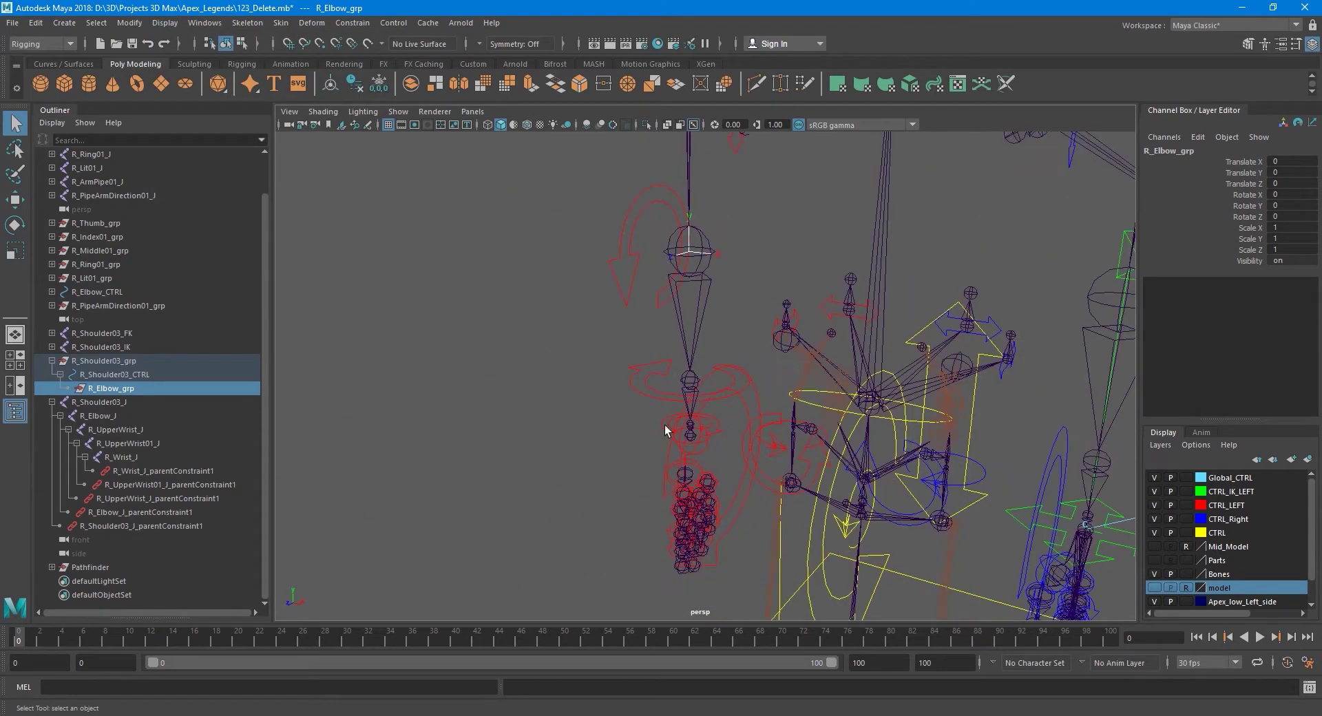
{"action": "key", "text": "f"}
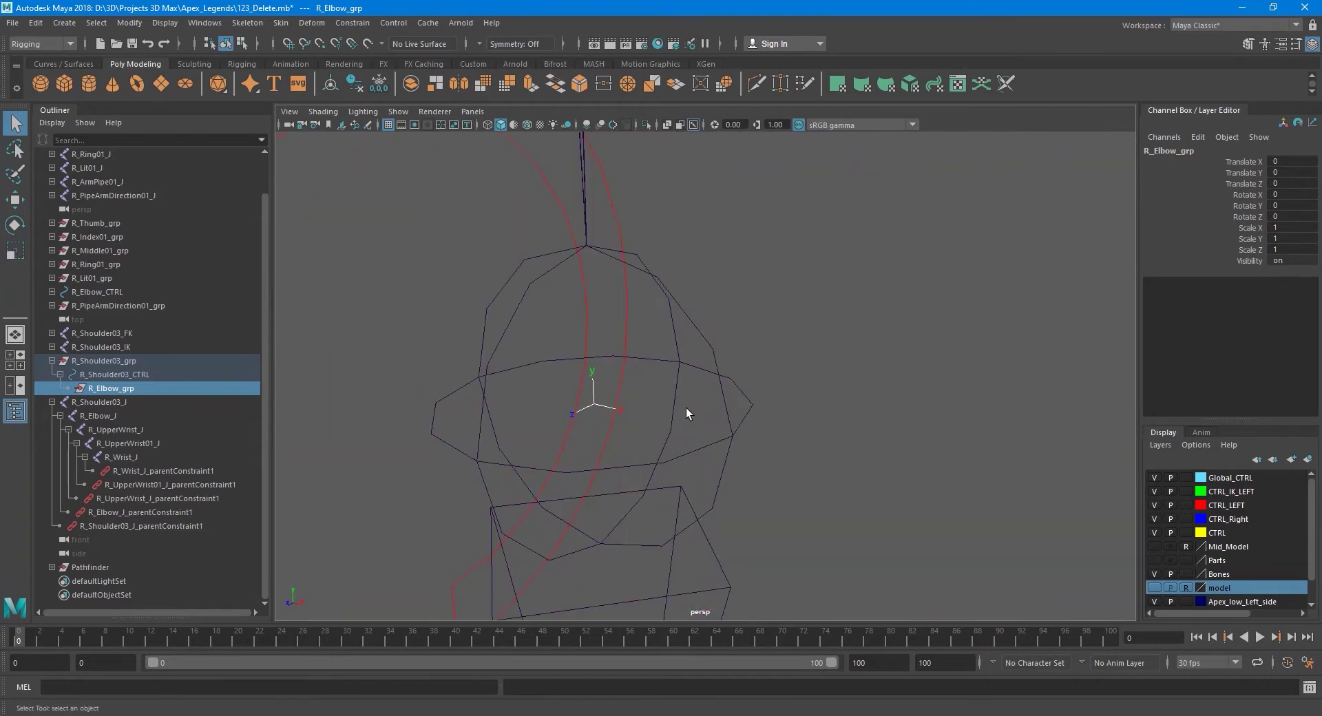
- Show local rotation axes on the R_Elbow_J joint for comparison
{"action": "left_click", "coordinate": [131, 416]}
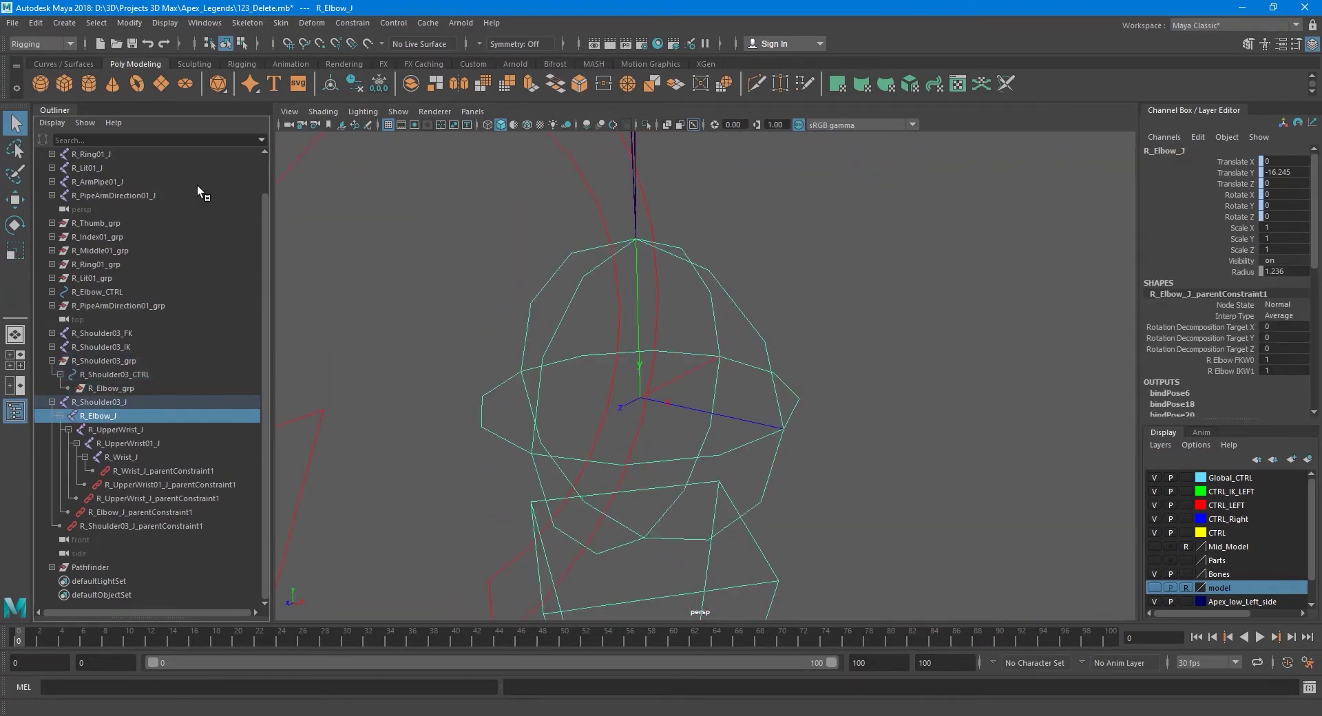
{"action": "left_click", "coordinate": [164, 23]}
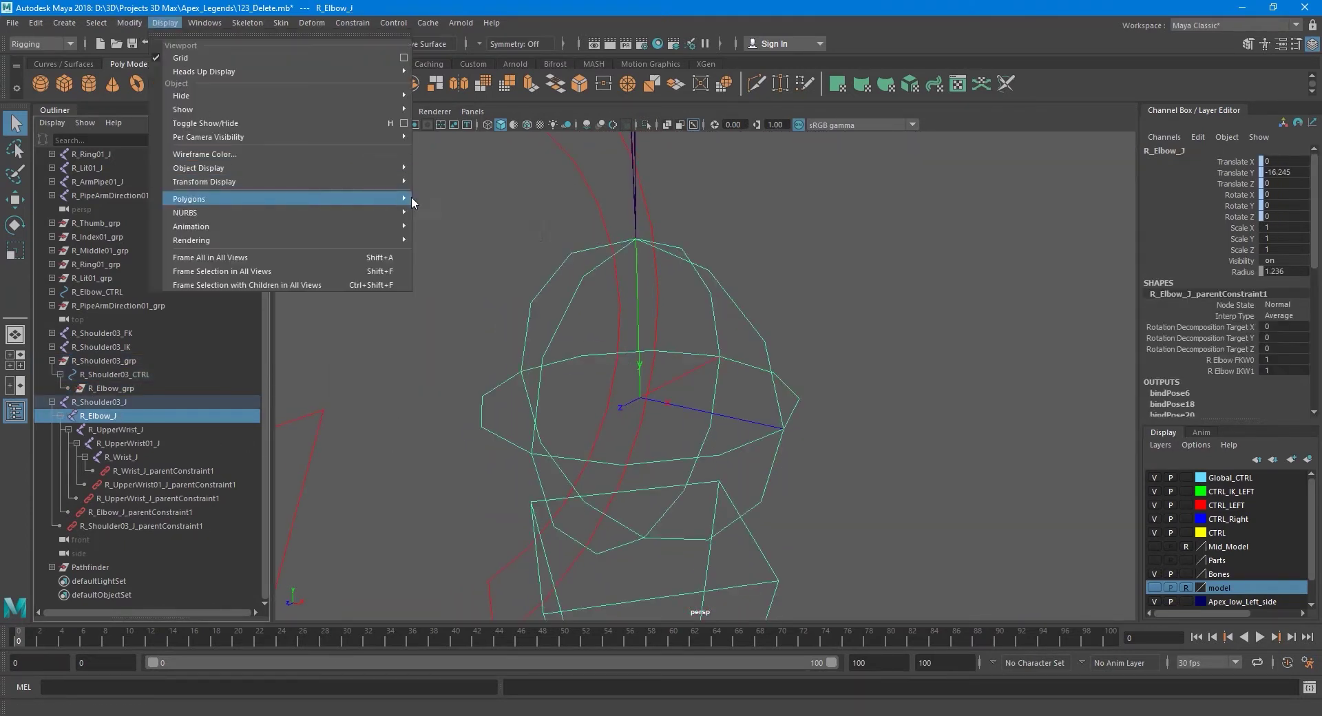
{"action": "left_click", "coordinate": [475, 191]}
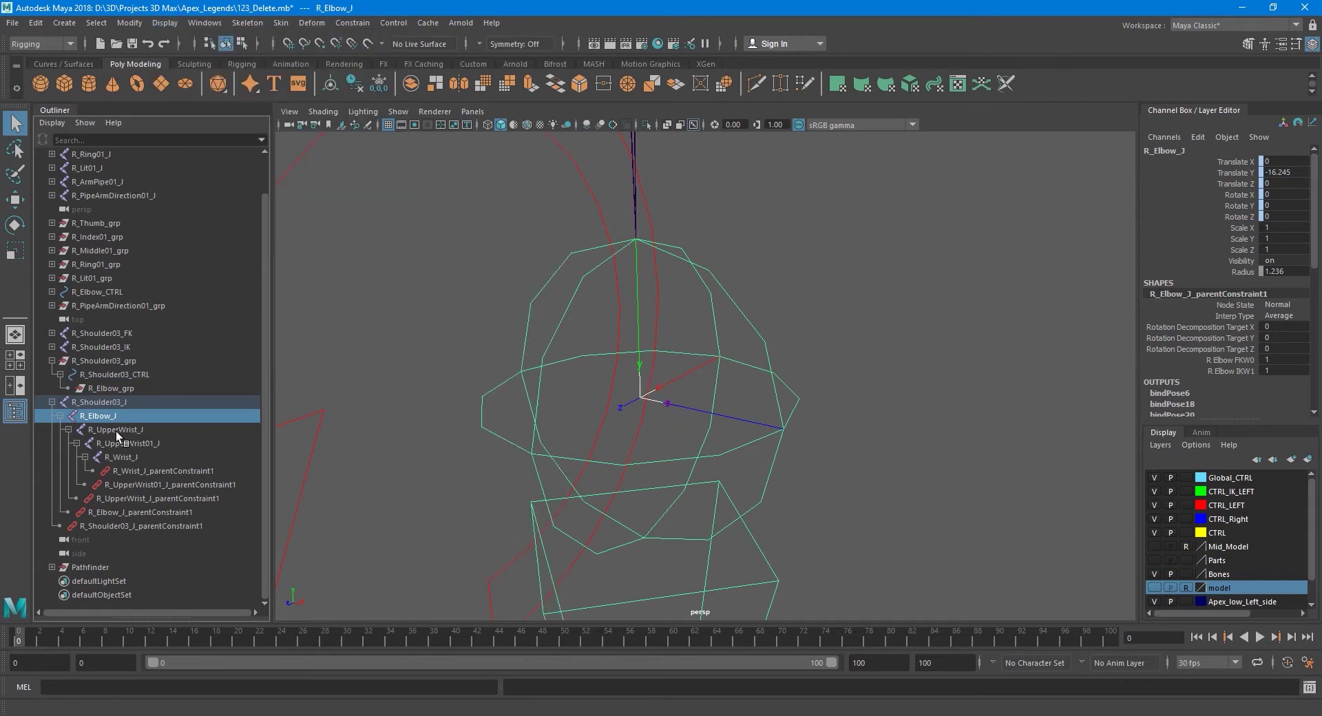
- Select R_Elbow_grp on its own and frame the elbow rig in the viewport
{"action": "left_click", "coordinate": [131, 390], "text": "ctrl"}
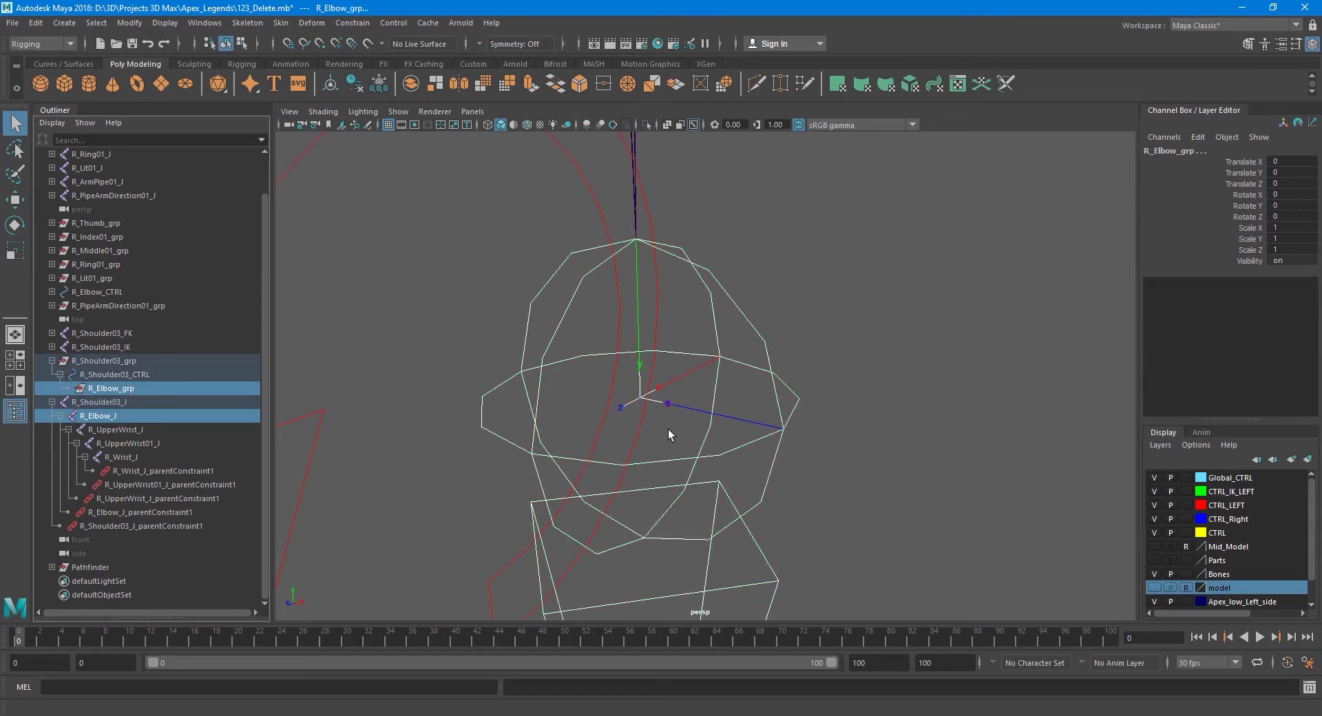
{"action": "scroll", "coordinate": [727, 406], "scroll_direction": "down", "scroll_amount": 5}
{"action": "scroll", "coordinate": [735, 377], "scroll_direction": "down", "scroll_amount": 2}
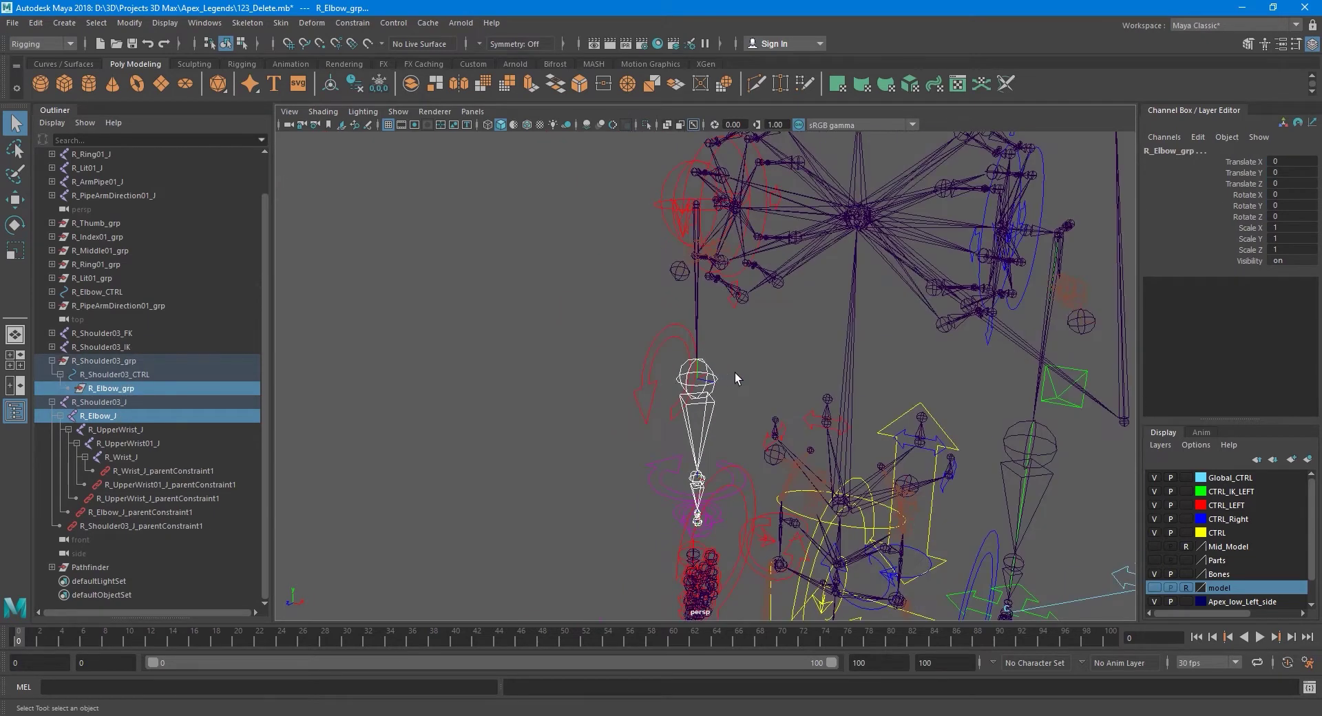
{"action": "middle_click_drag", "start_coordinate": [749, 388], "coordinate": [707, 323], "text": "alt"}
{"action": "key", "text": "ctrl+z"}
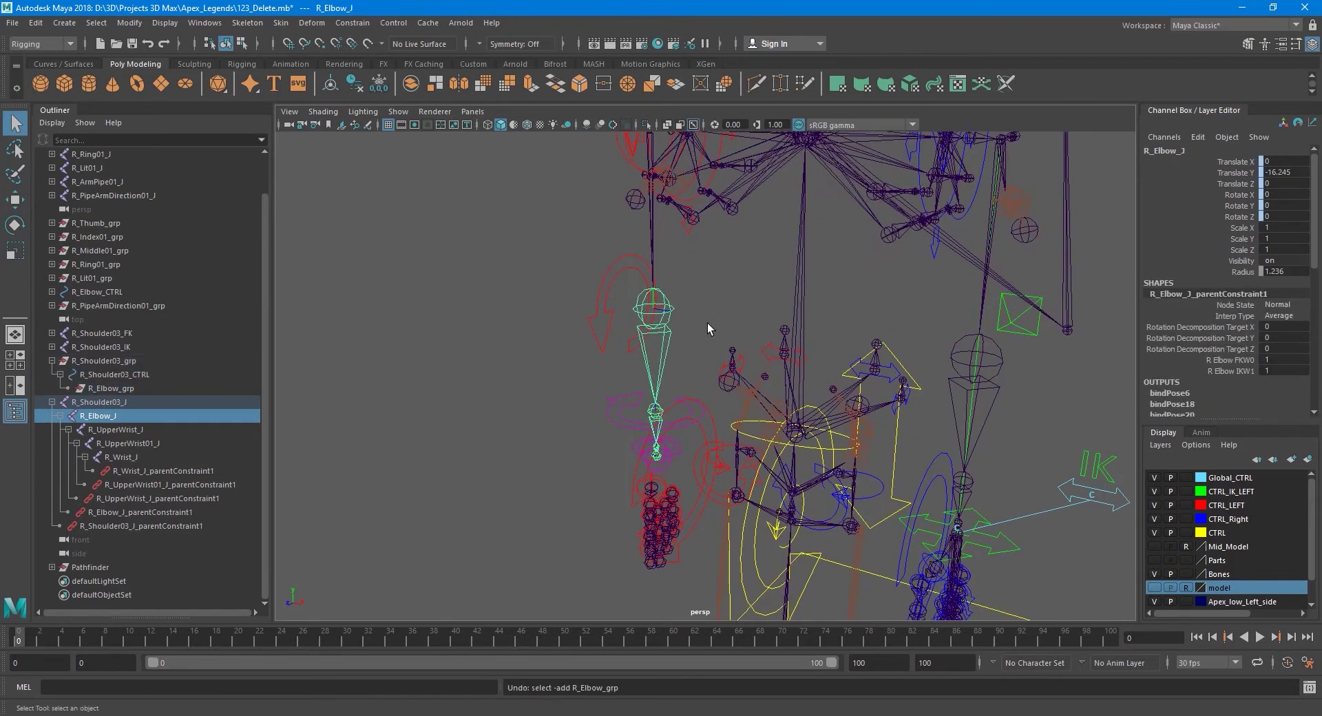
{"action": "scroll", "coordinate": [596, 333], "scroll_direction": "up", "scroll_amount": 4}
{"action": "scroll", "coordinate": [516, 400], "scroll_direction": "up", "scroll_amount": 2}
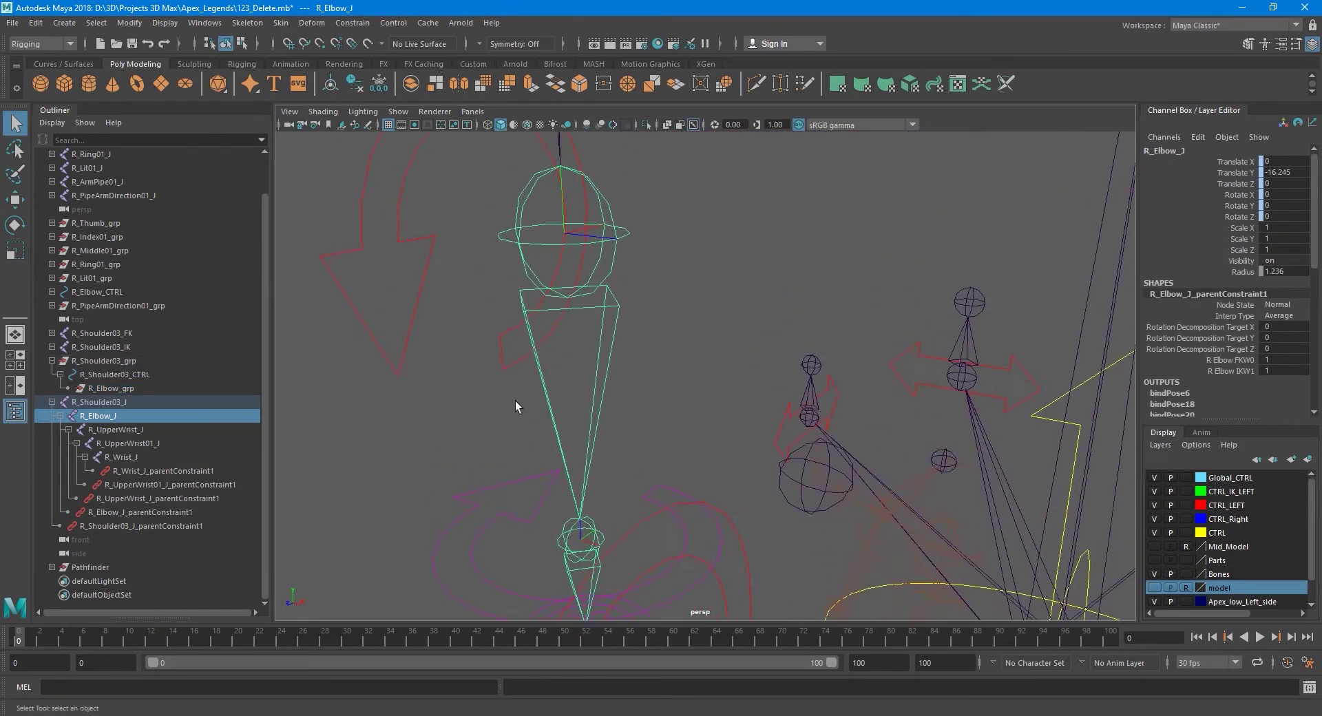
{"action": "left_click", "coordinate": [138, 388]}
{"action": "middle_click_drag", "start_coordinate": [378, 377], "coordinate": [600, 352], "text": "alt"}
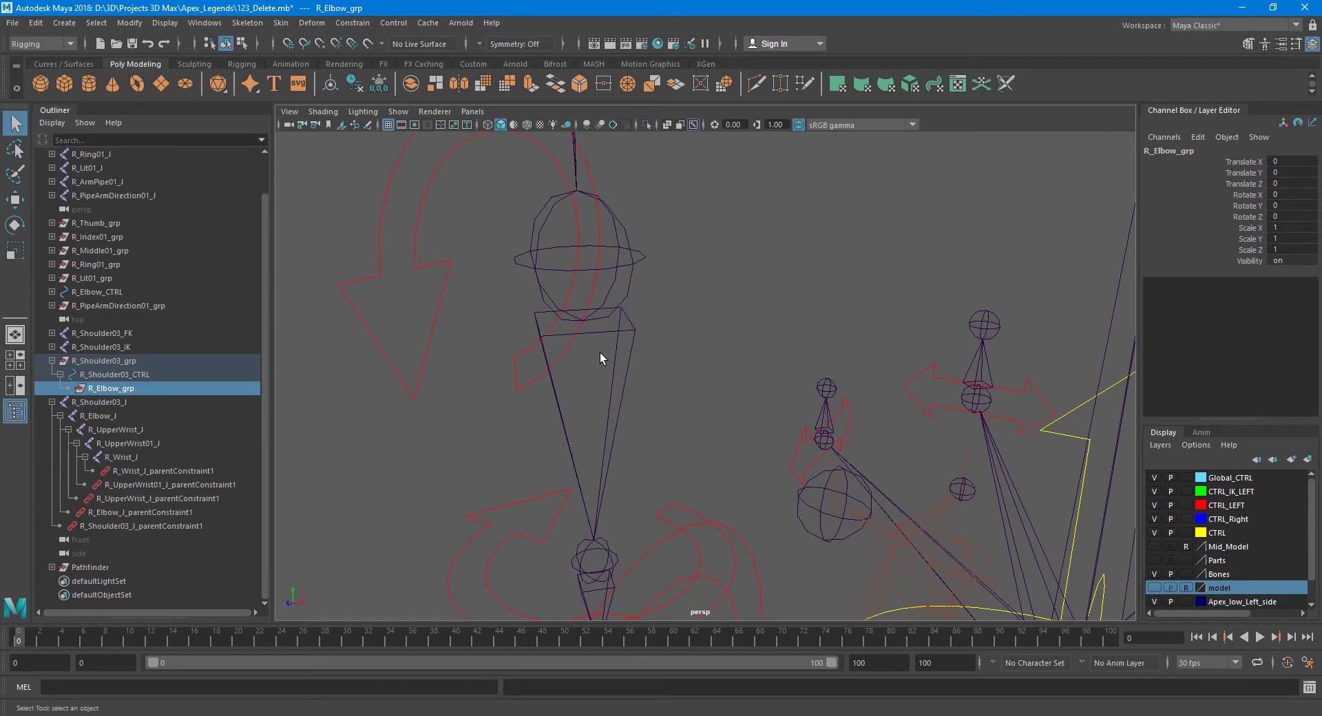
{"action": "left_click_drag", "start_coordinate": [600, 353], "coordinate": [630, 345], "text": "alt"}
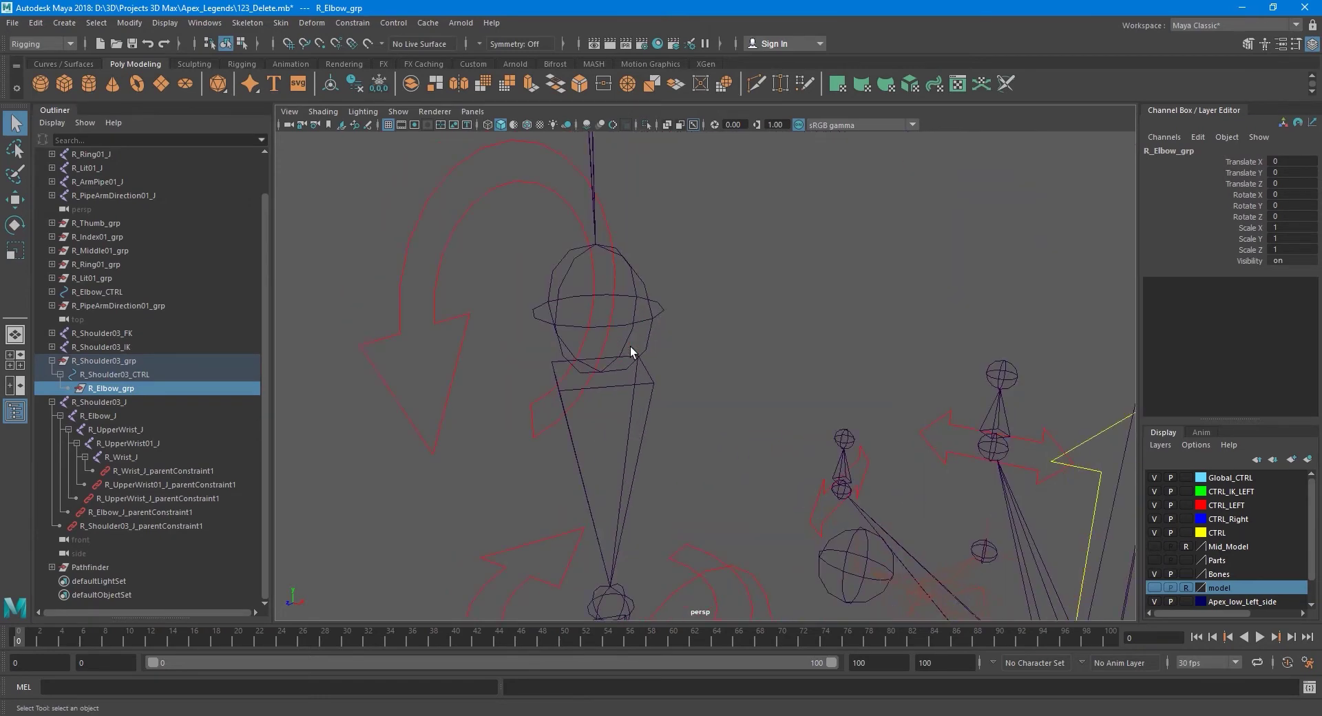
{"action": "mouse_move", "coordinate": [630, 346]}
{"action": "right_mouse_down", "text": "alt"}
{"action": "mouse_move", "coordinate": [554, 378]}
{"action": "mouse_move", "coordinate": [620, 390]}
{"action": "mouse_move", "coordinate": [664, 443]}
{"action": "right_mouse_up", "text": "alt"}
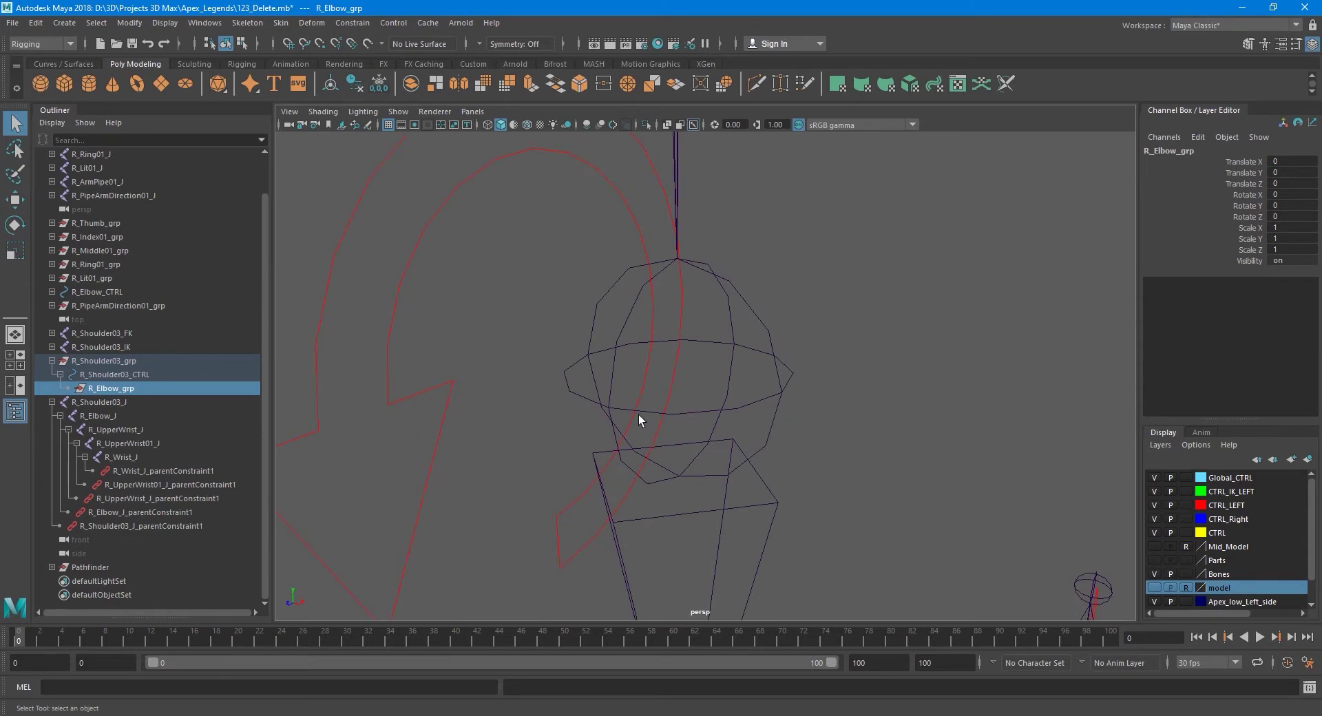
- Show local rotation axes on R_Elbow_grp and on the R_Elbow_J joint
{"action": "left_click", "coordinate": [166, 24]}
{"action": "mouse_move", "coordinate": [205, 181]}
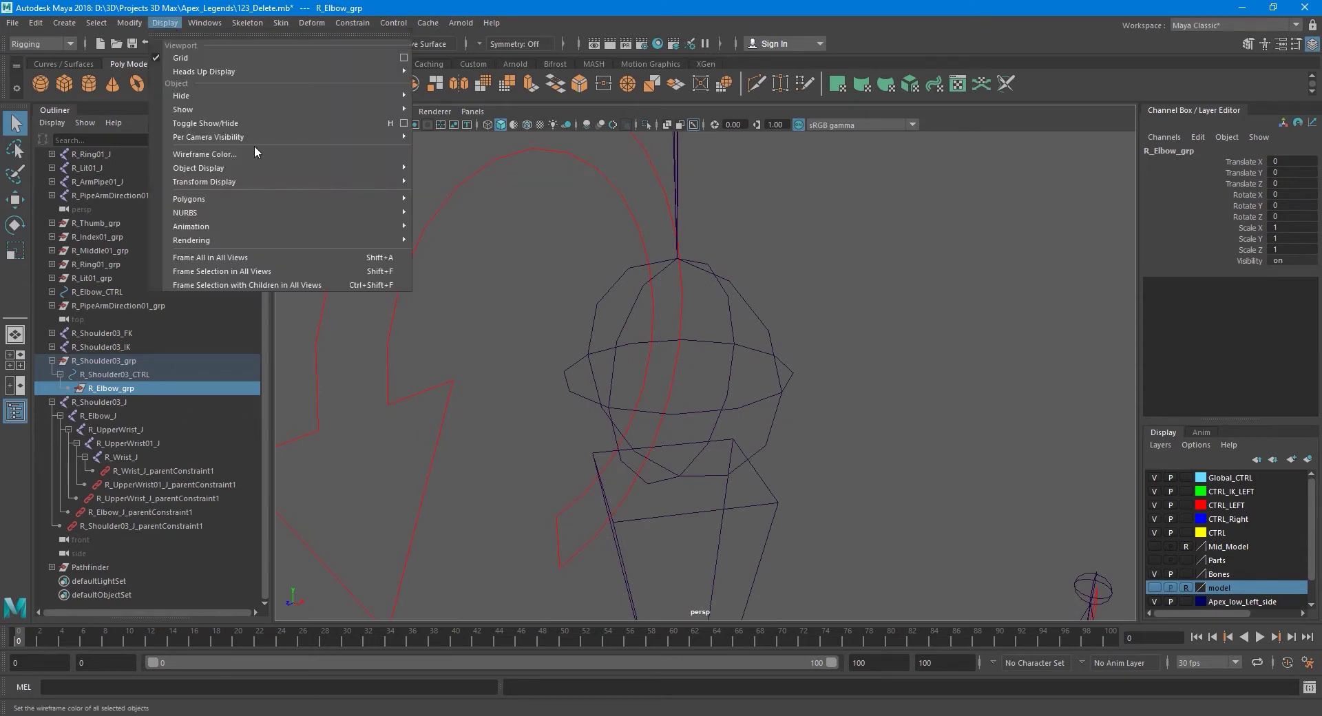
{"action": "left_click", "coordinate": [470, 198]}
{"action": "left_click_drag", "start_coordinate": [588, 381], "coordinate": [599, 372], "text": "alt"}
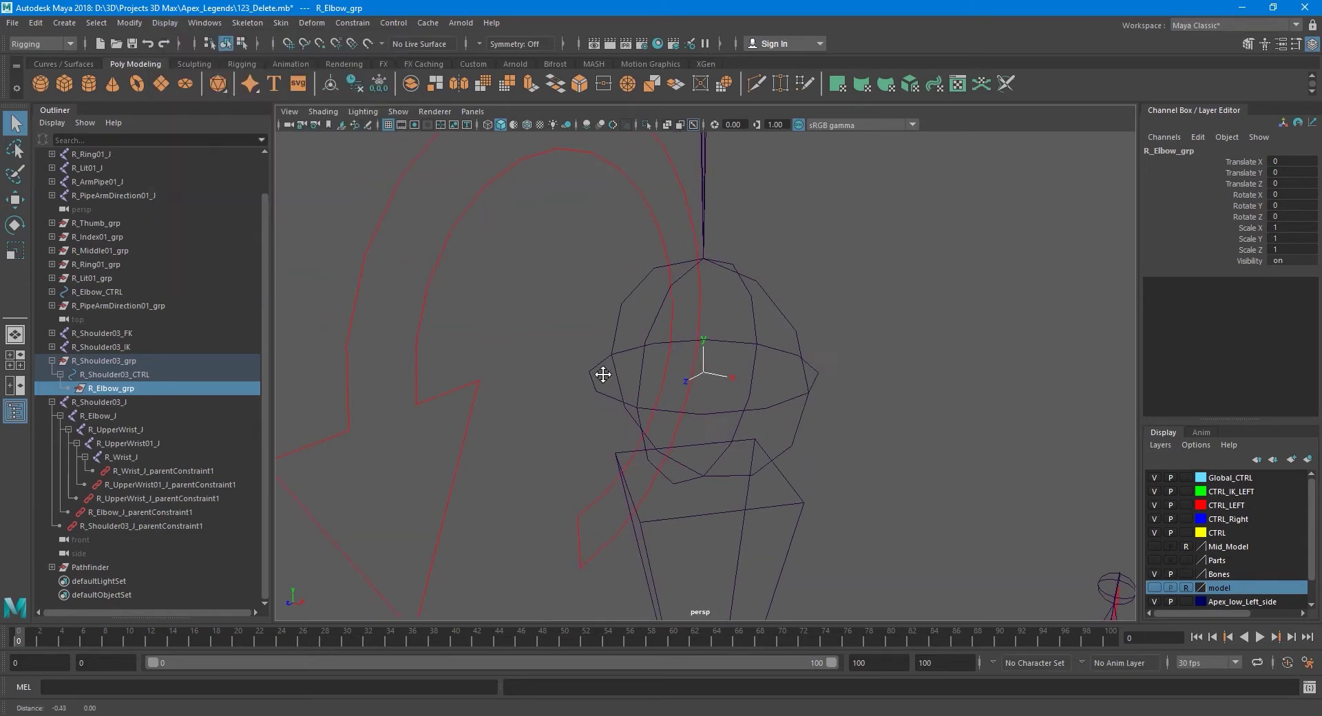
{"action": "left_click", "coordinate": [113, 416]}
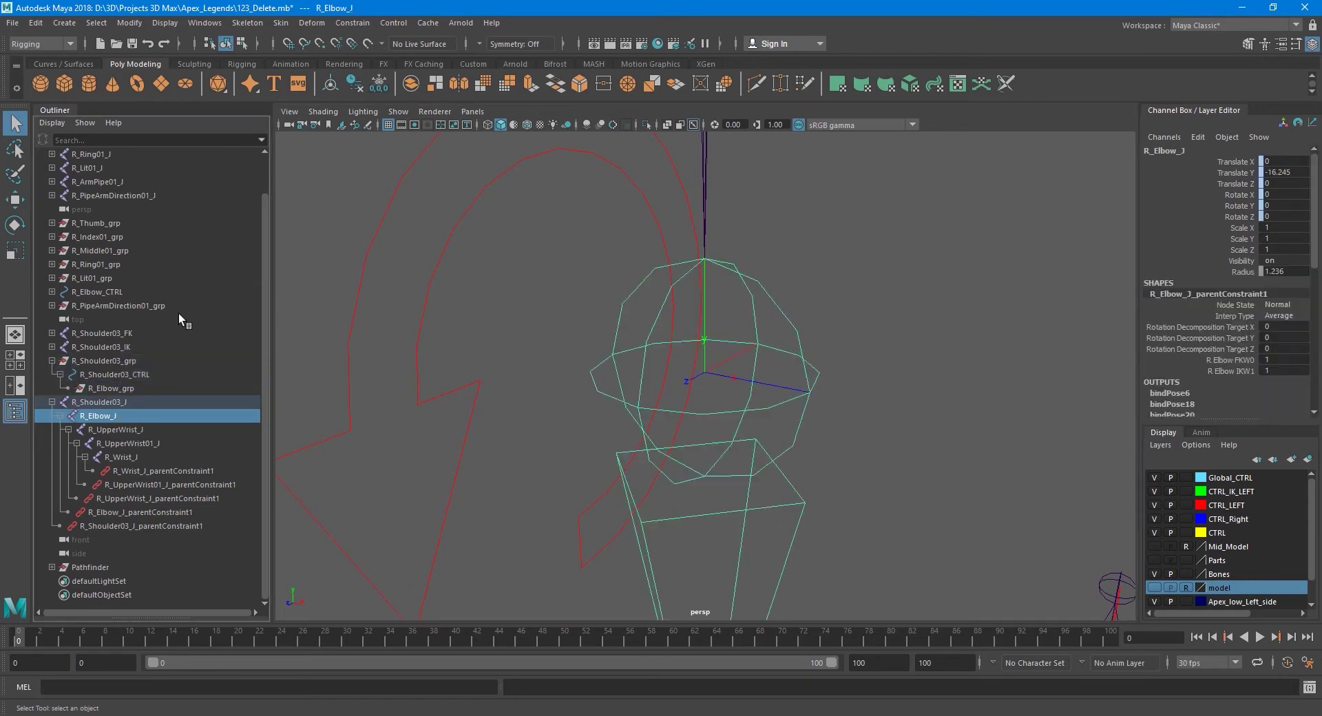
{"action": "left_click", "coordinate": [165, 22]}
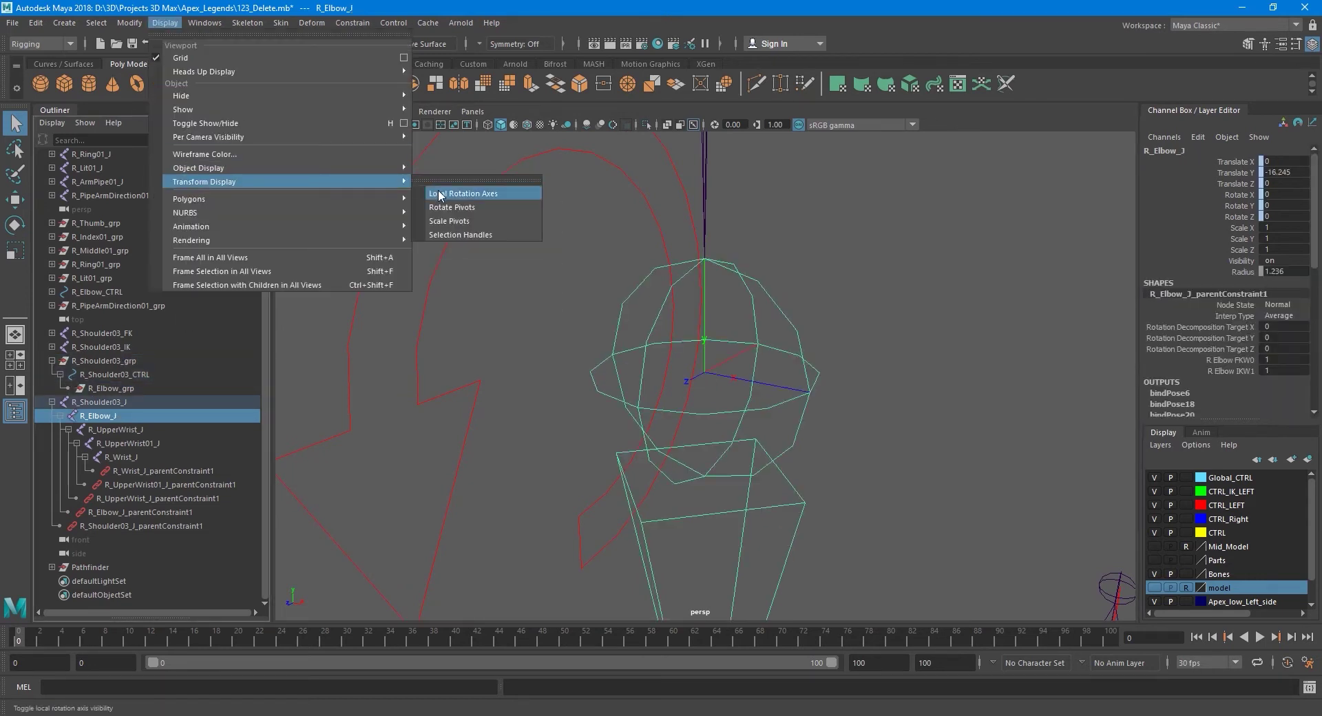
{"action": "left_click", "coordinate": [462, 193]}
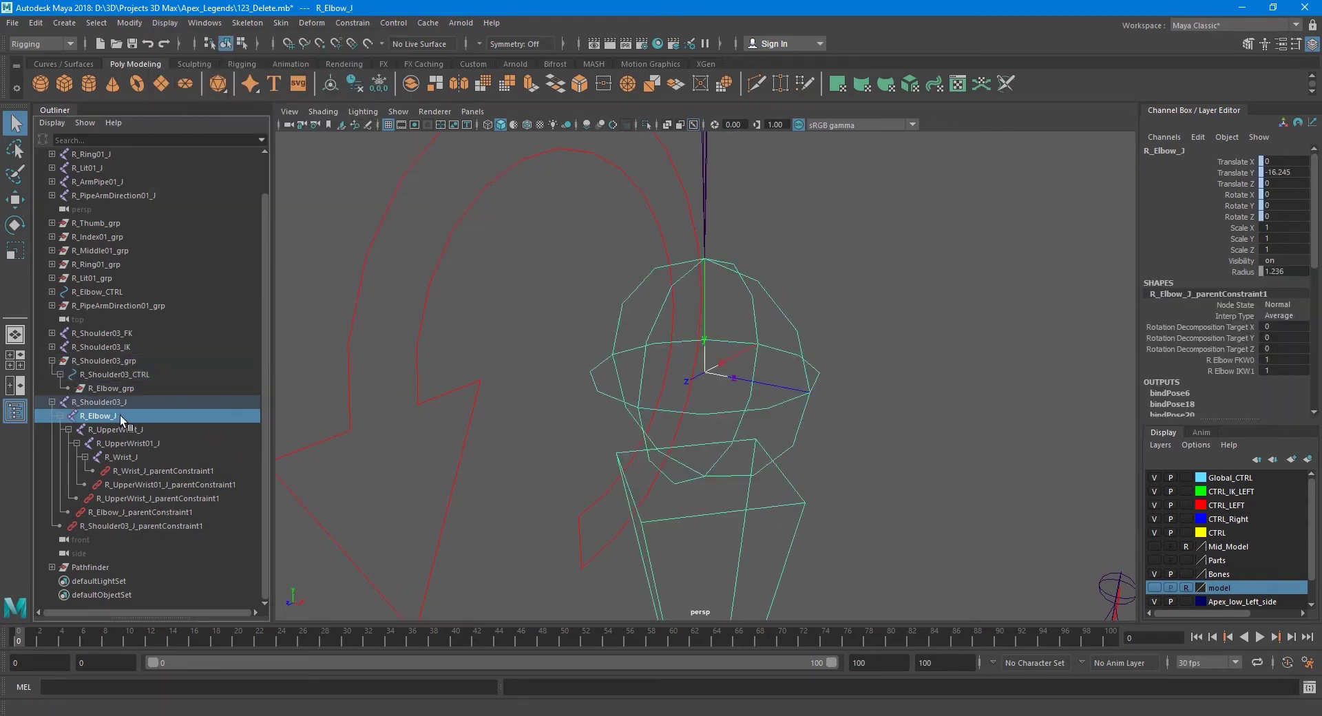
- Parent-constrain R_Elbow_grp to the R_Elbow_J joint
{"action": "left_click", "coordinate": [121, 389], "text": "ctrl"}
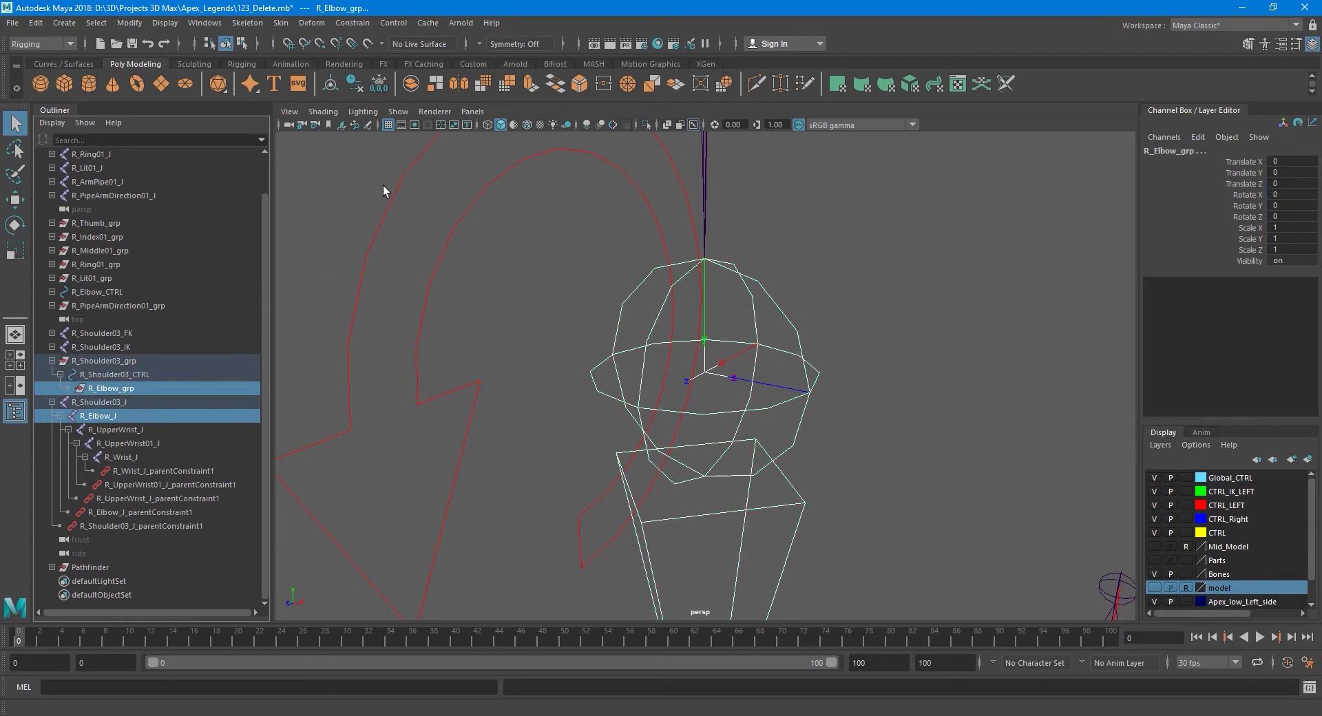
{"action": "left_click", "coordinate": [353, 25]}
{"action": "left_click", "coordinate": [382, 54]}
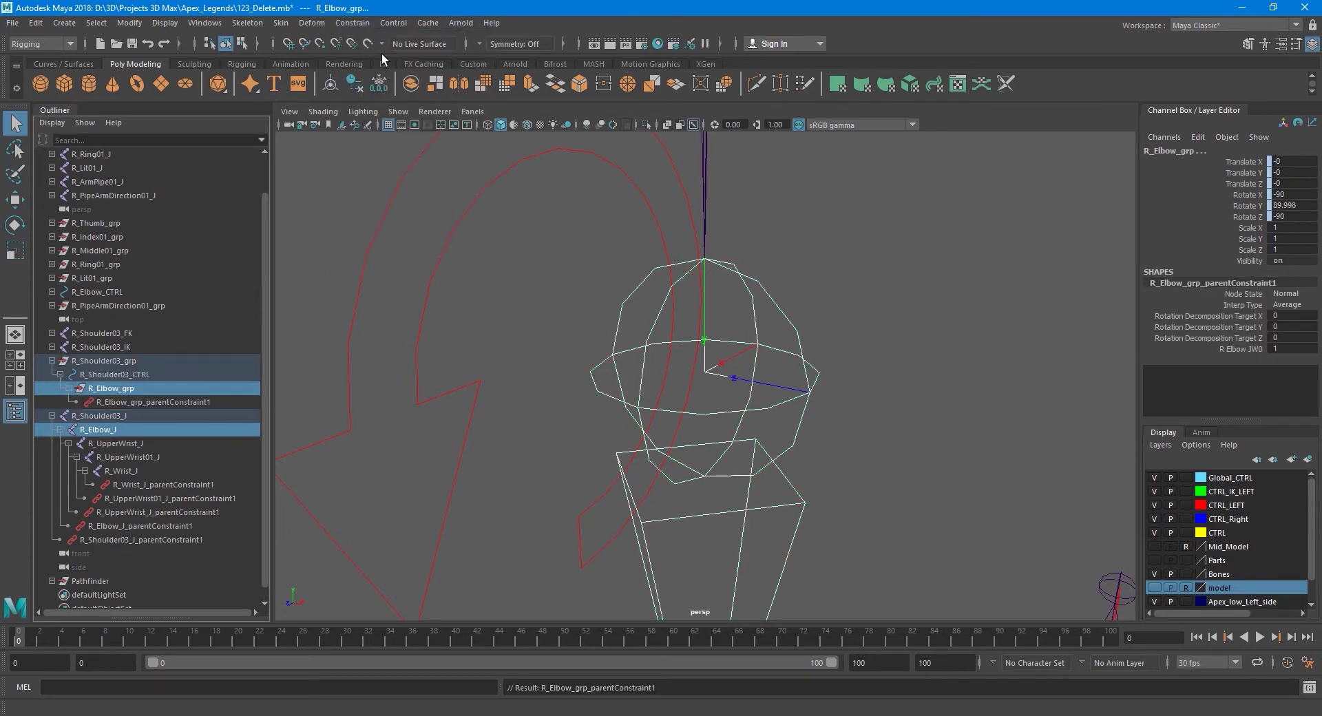
- Test-move R_Elbow_grp along Z, undo it, then select the R_Elbow_CTRL curve
{"action": "left_click", "coordinate": [130, 390]}
{"action": "key", "text": "w"}
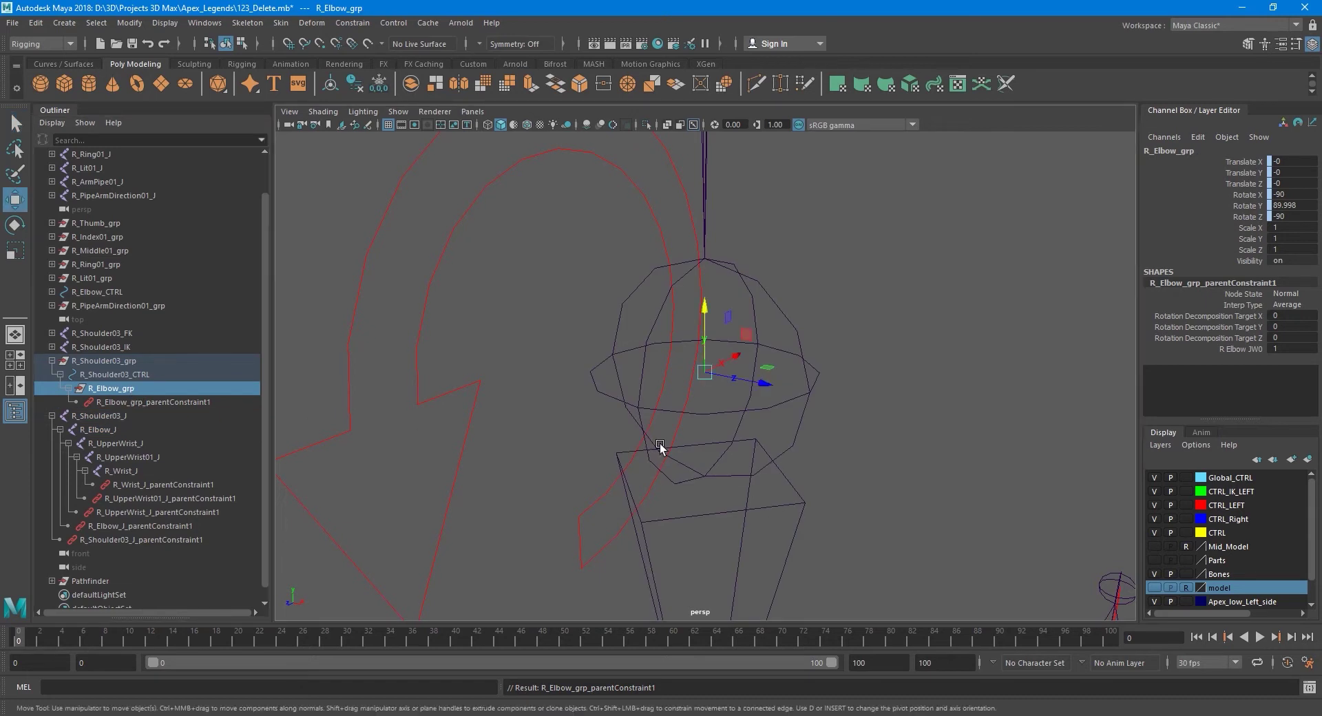
{"action": "left_click_drag", "start_coordinate": [758, 389], "coordinate": [700, 376]}
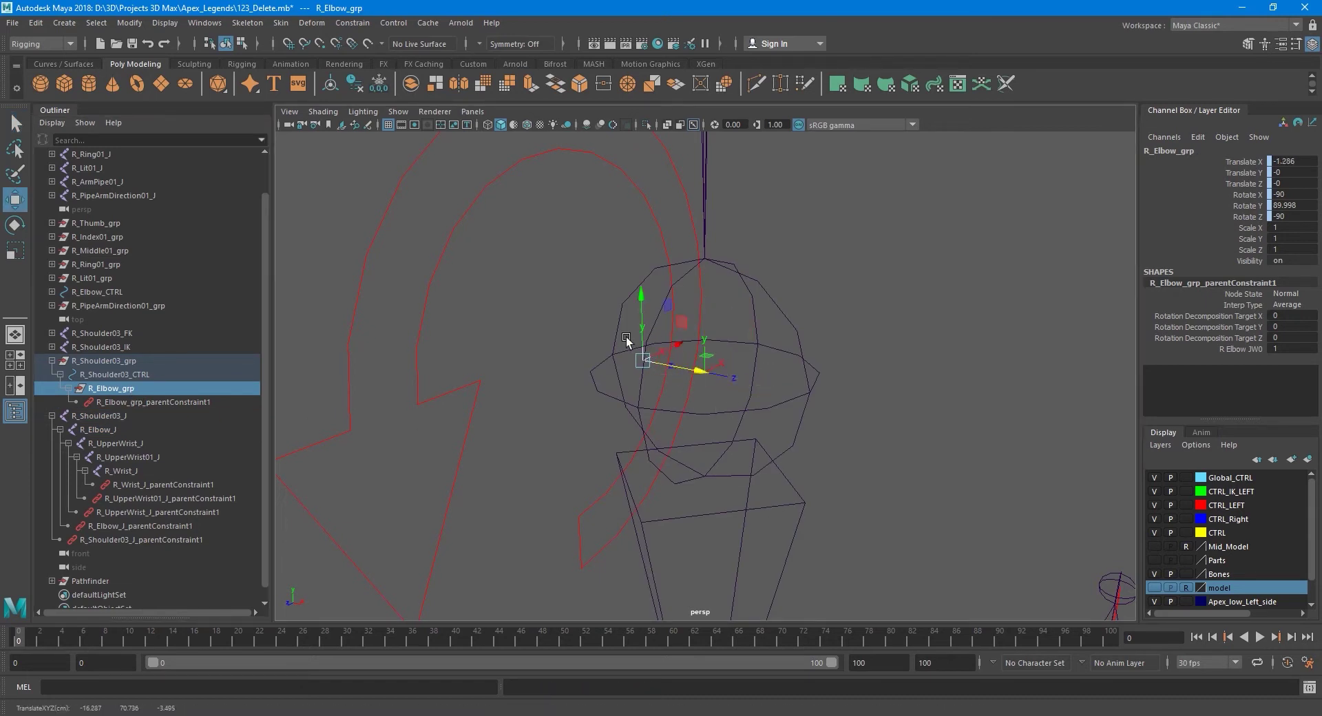
{"action": "key", "text": "ctrl+z"}
{"action": "key", "text": "q"}
{"action": "middle_click_drag", "start_coordinate": [750, 375], "coordinate": [732, 389], "text": "alt"}
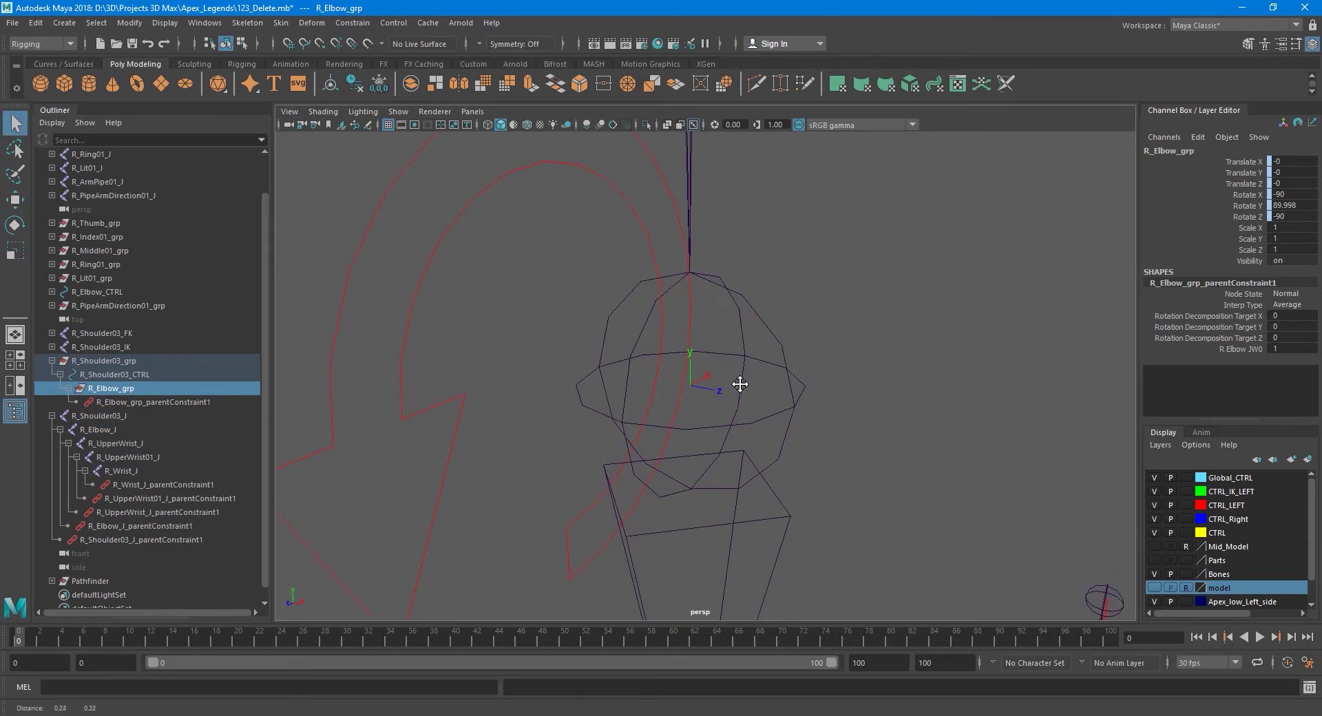
{"action": "left_click", "coordinate": [101, 293]}
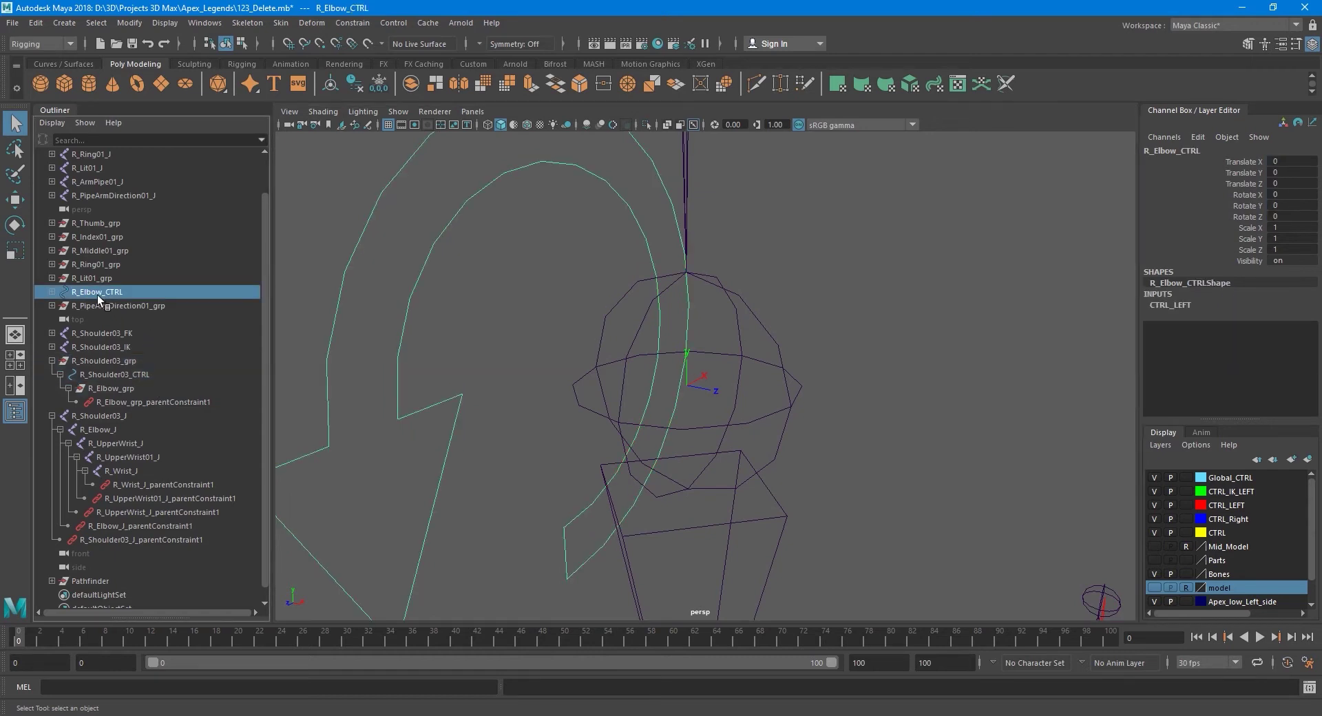
{"action": "middle_click_drag", "start_coordinate": [95, 292], "coordinate": [135, 383]}
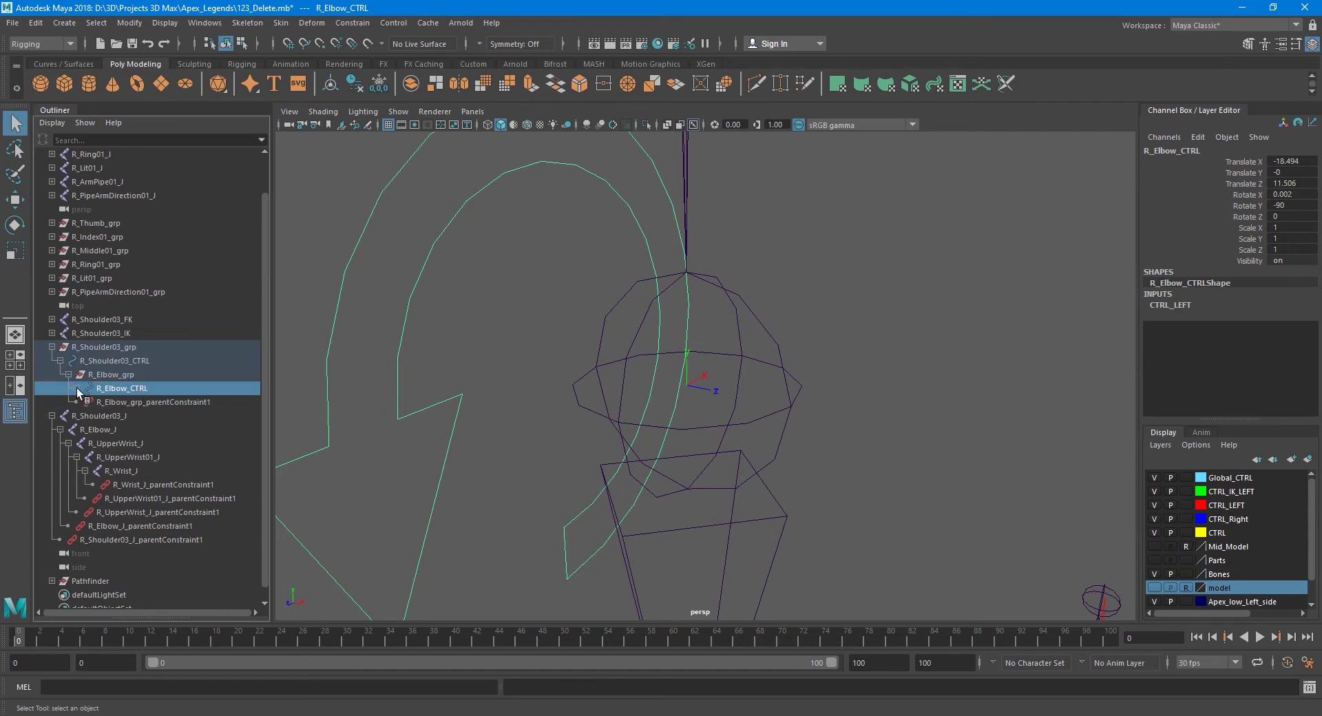
{"action": "left_click", "coordinate": [76, 388]}
{"action": "left_click", "coordinate": [130, 404]}
{"action": "middle_click_drag", "start_coordinate": [133, 405], "coordinate": [115, 309]}
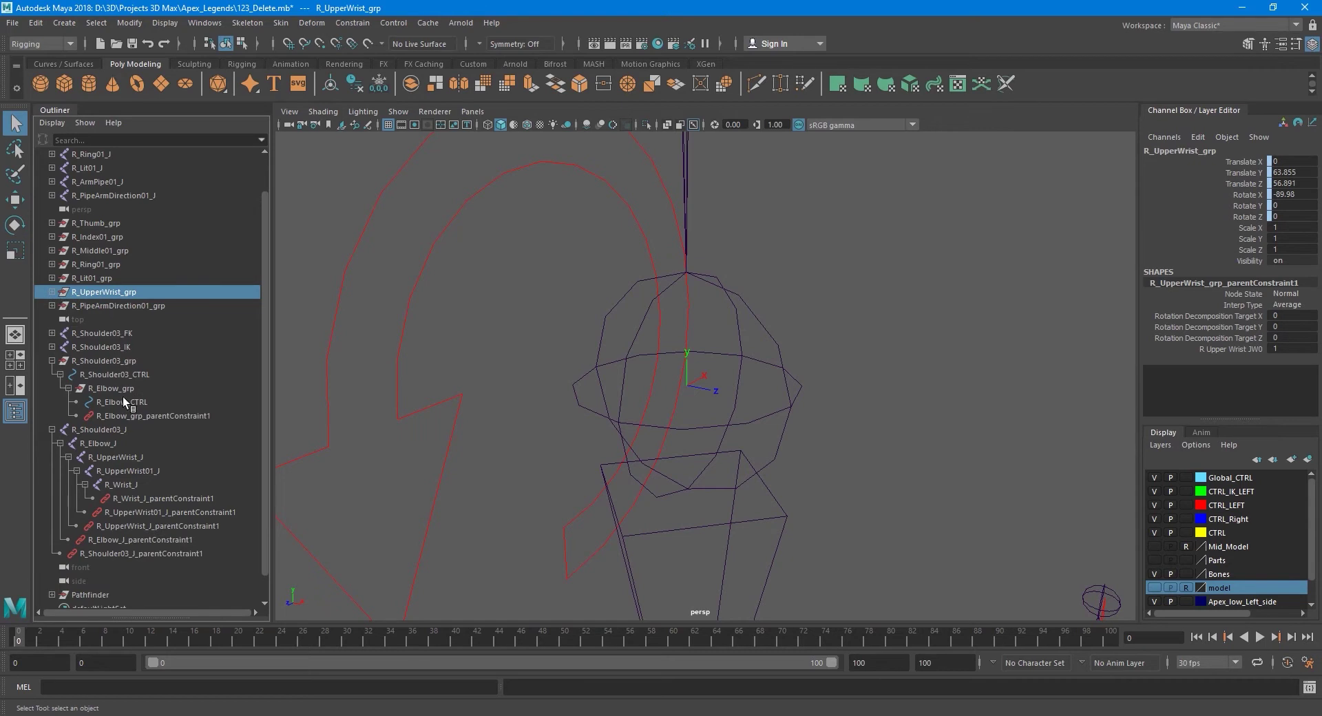
{"action": "left_click", "coordinate": [124, 401]}
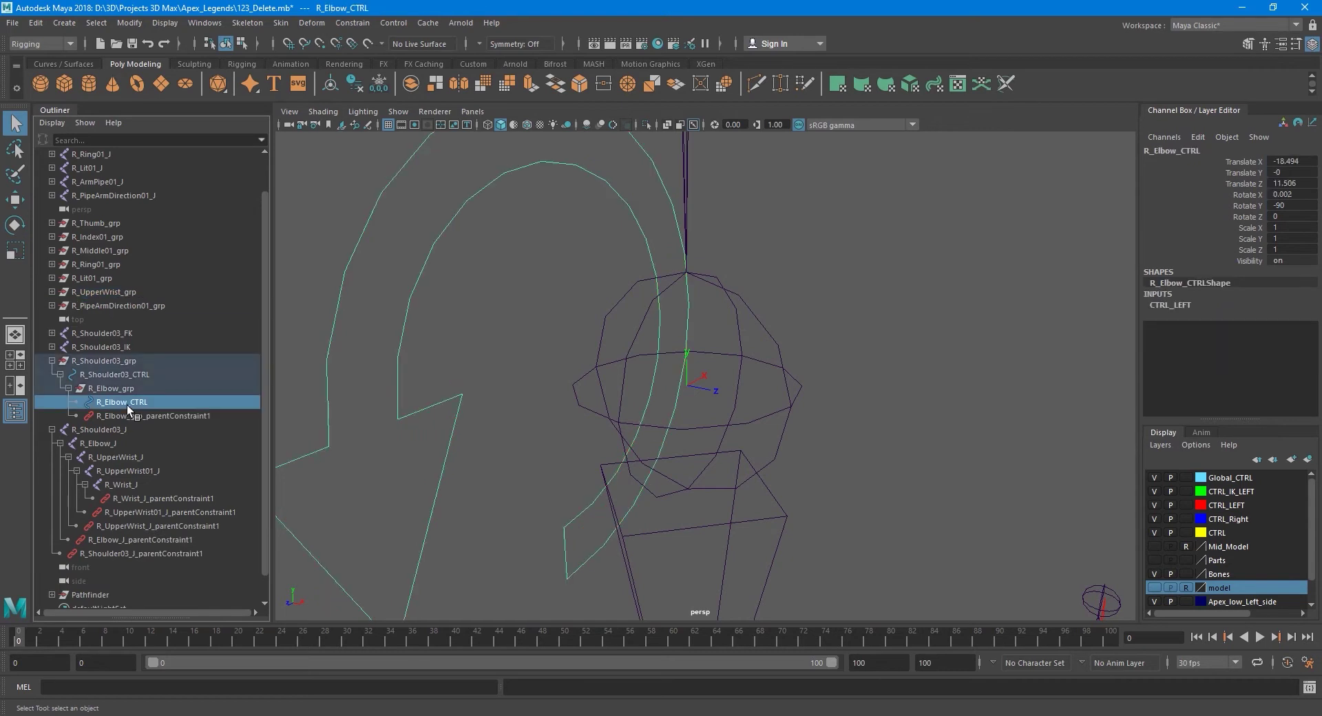
{"action": "left_click", "coordinate": [128, 24]}
{"action": "left_click", "coordinate": [174, 85]}
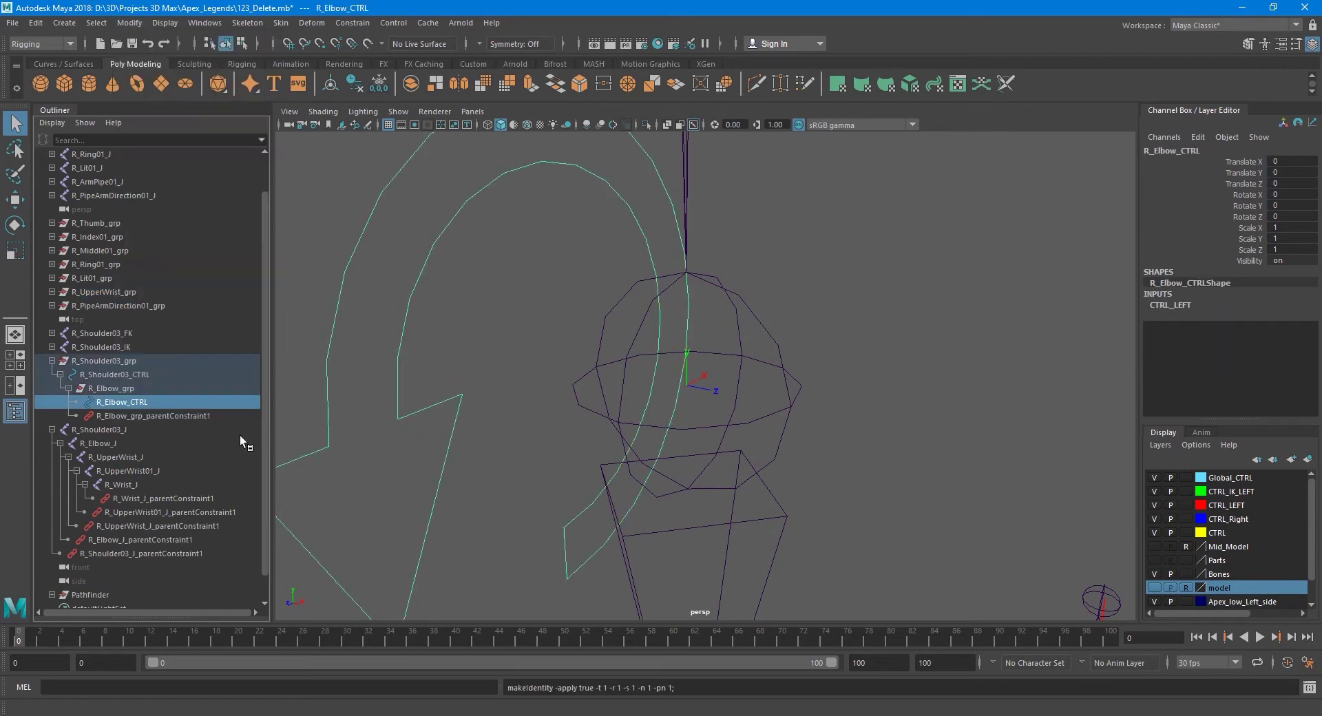
{"action": "scroll", "coordinate": [625, 358], "scroll_direction": "down", "scroll_amount": 5}
{"action": "scroll", "coordinate": [707, 482], "scroll_direction": "up", "scroll_amount": 5}
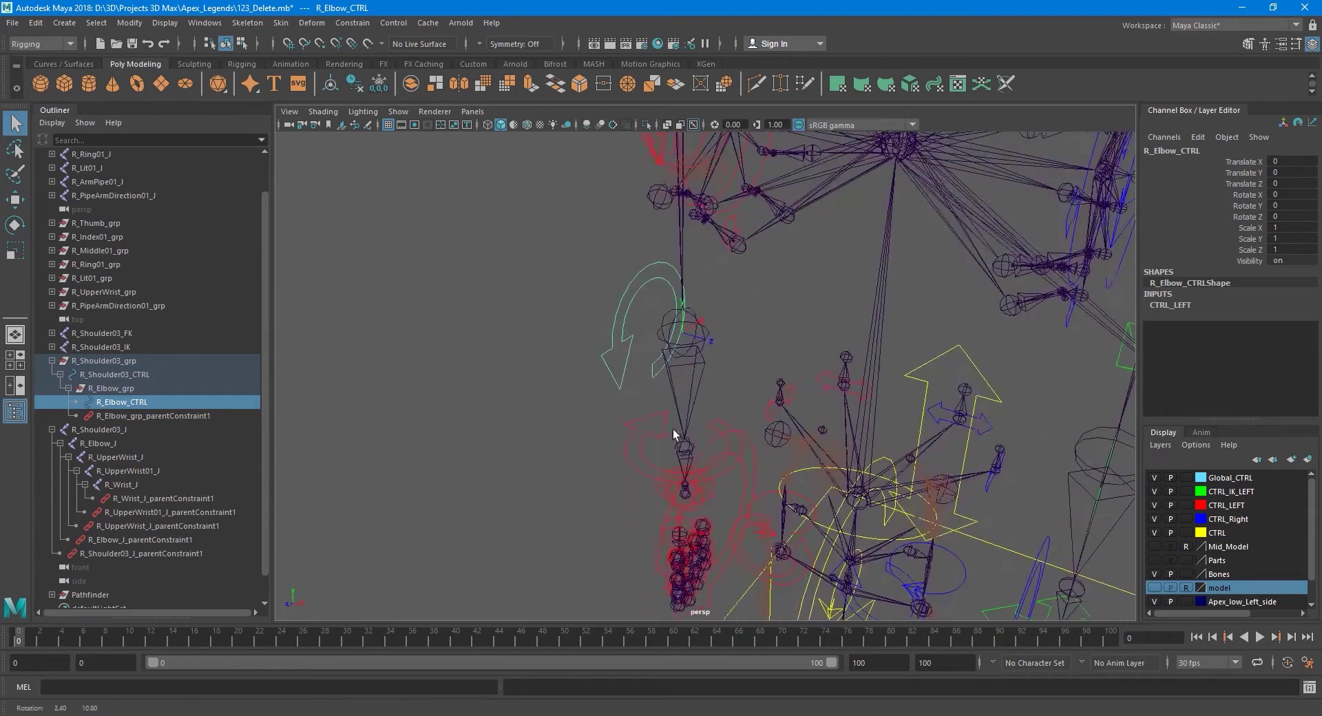
{"action": "middle_click_drag", "start_coordinate": [662, 345], "coordinate": [656, 367], "text": "alt"}
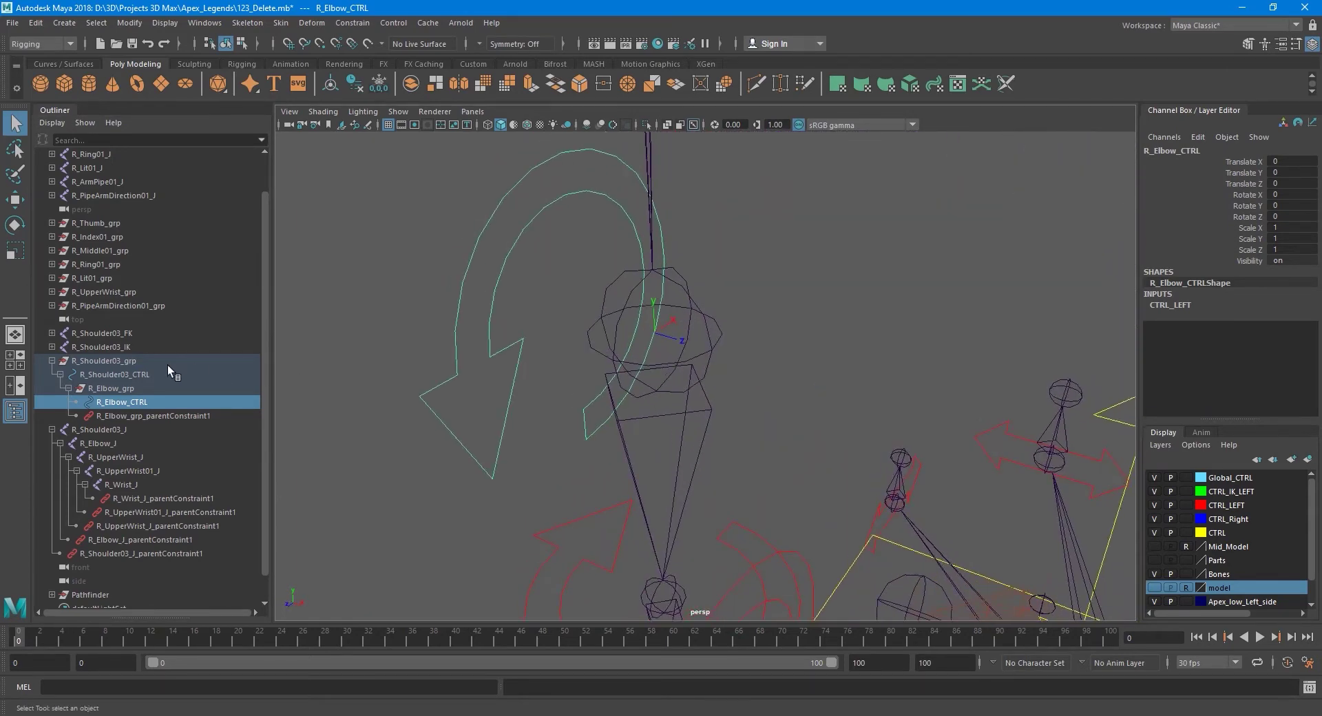
{"action": "left_click", "coordinate": [121, 293]}
{"action": "middle_click_drag", "start_coordinate": [121, 291], "coordinate": [143, 400]}
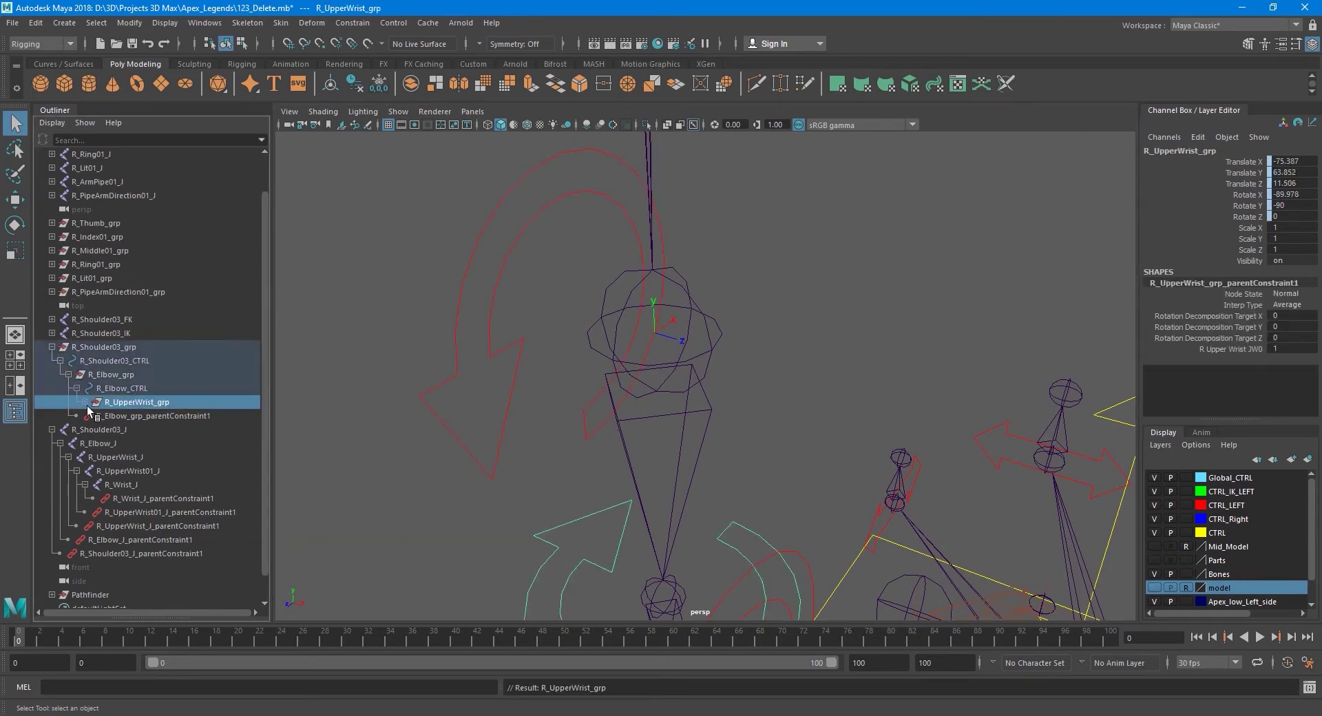
{"action": "left_click", "coordinate": [85, 402]}
{"action": "left_click", "coordinate": [141, 416]}
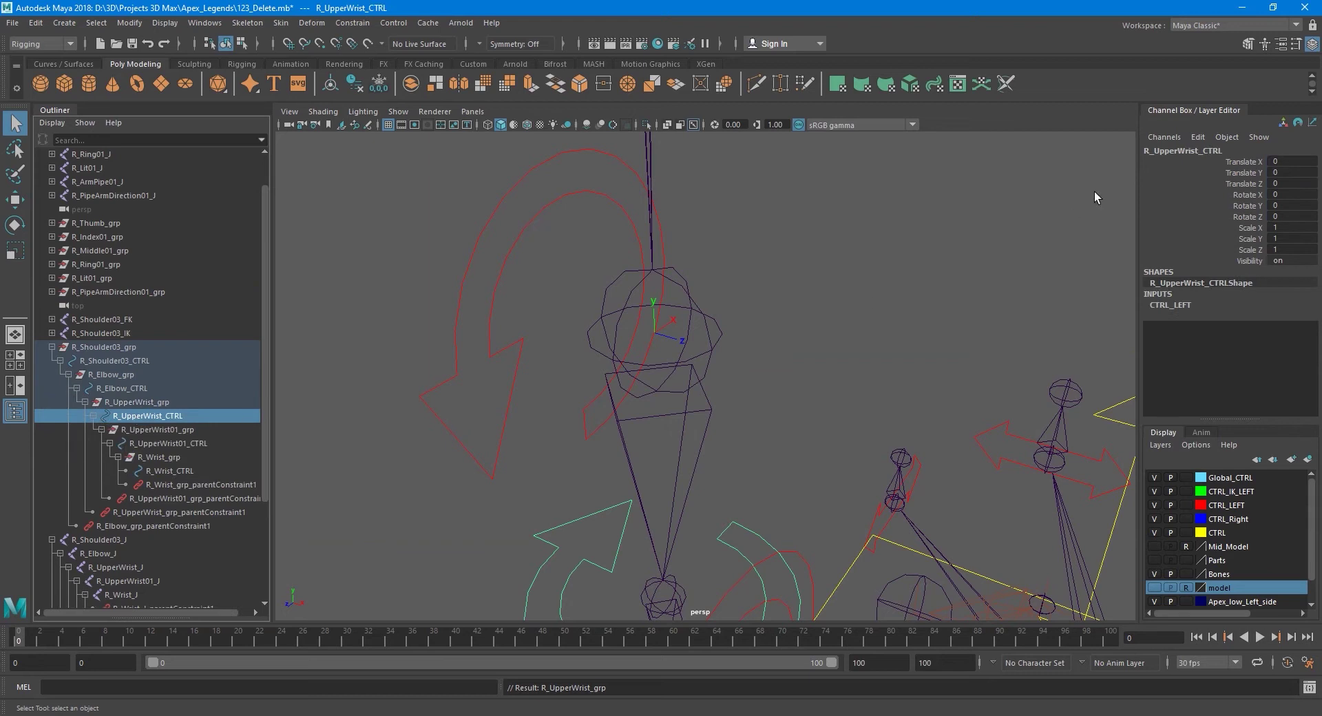
{"action": "left_click", "coordinate": [133, 390]}
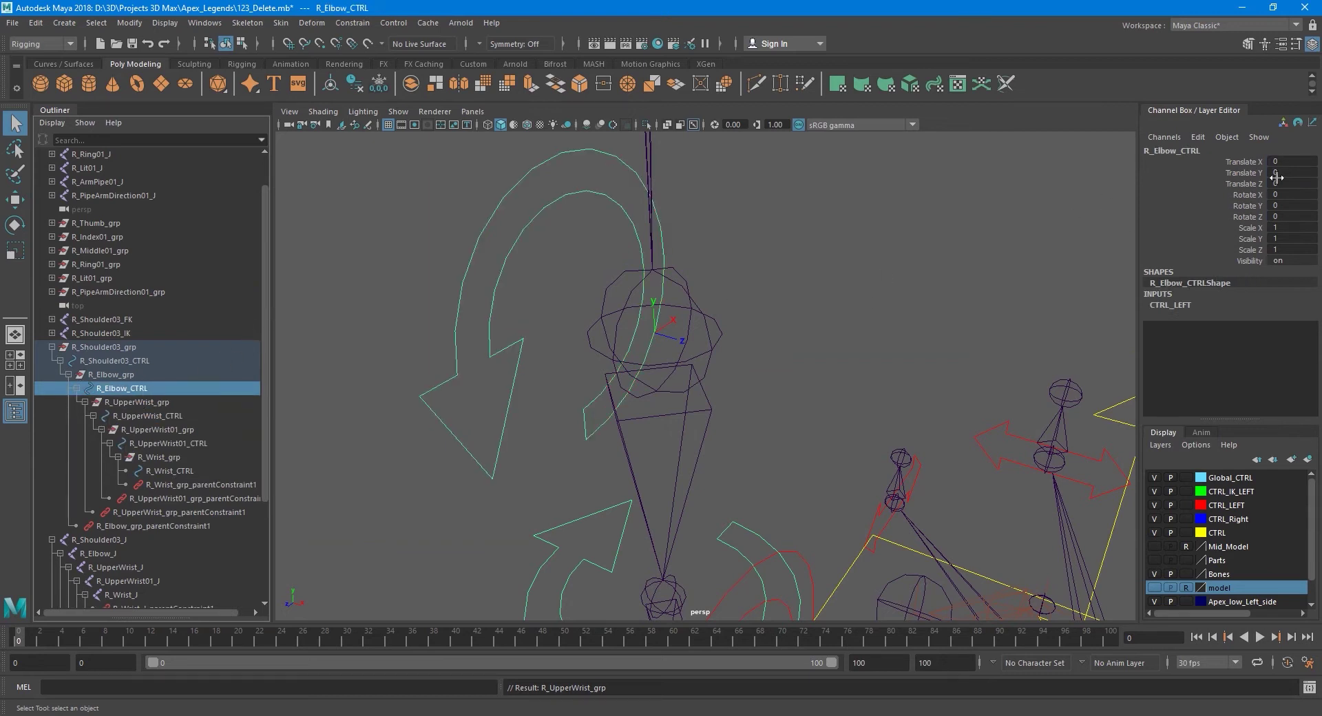
{"action": "left_click", "coordinate": [92, 373]}
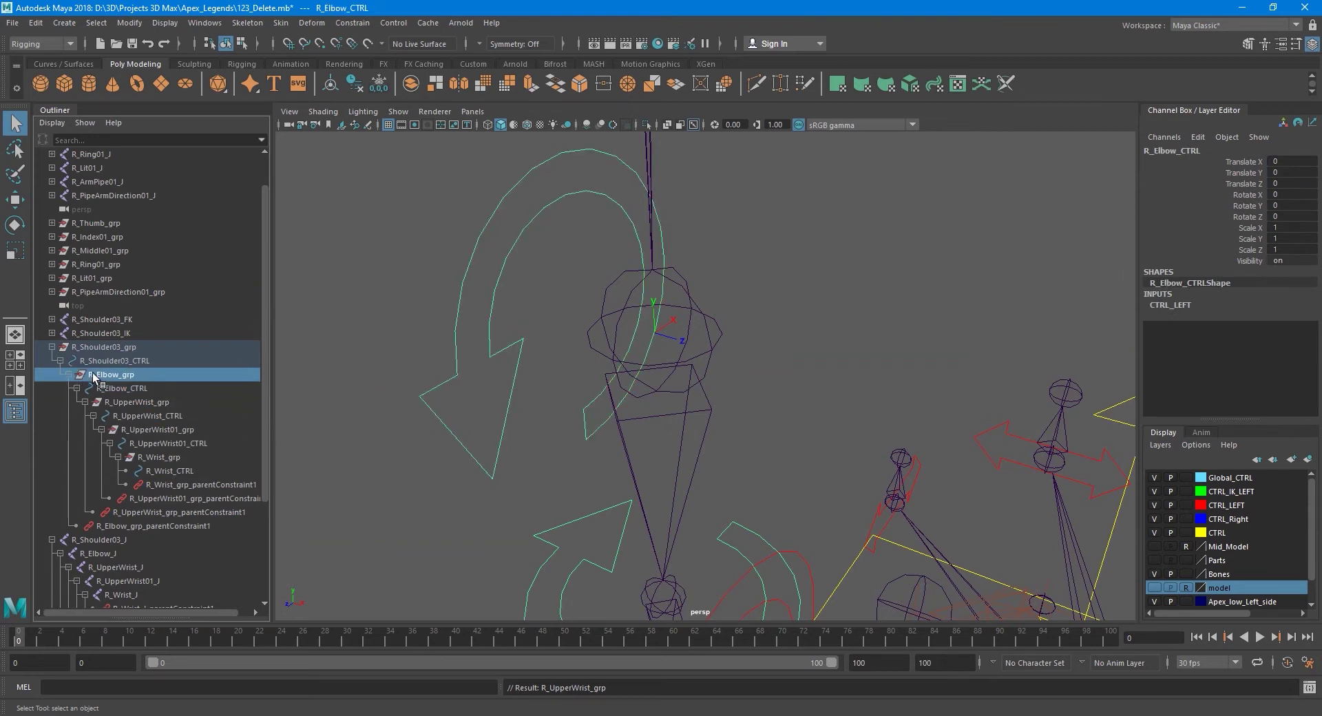
{"action": "left_click", "coordinate": [117, 526]}
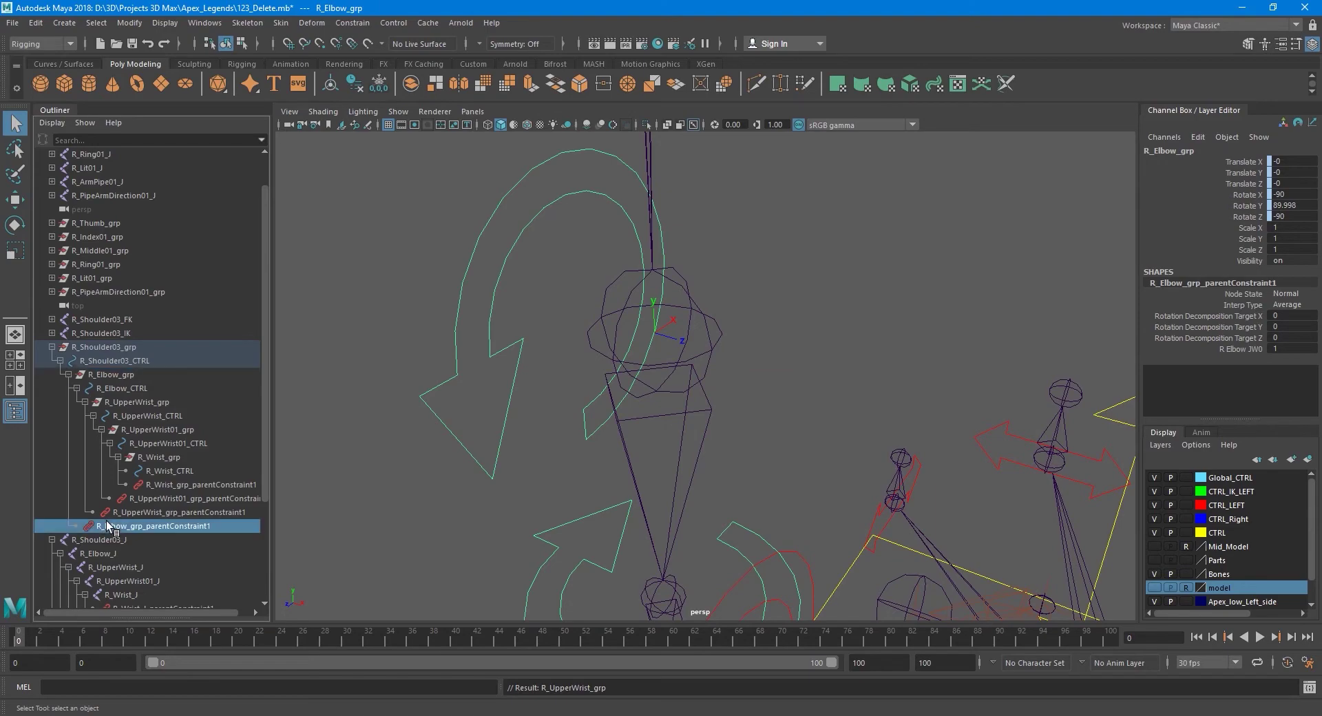
{"action": "left_click", "coordinate": [116, 373]}
- Drag R_Shoulder03_CTRL out of R_Shoulder03_grp to the top level of the Outliner
{"action": "left_click", "coordinate": [119, 349]}
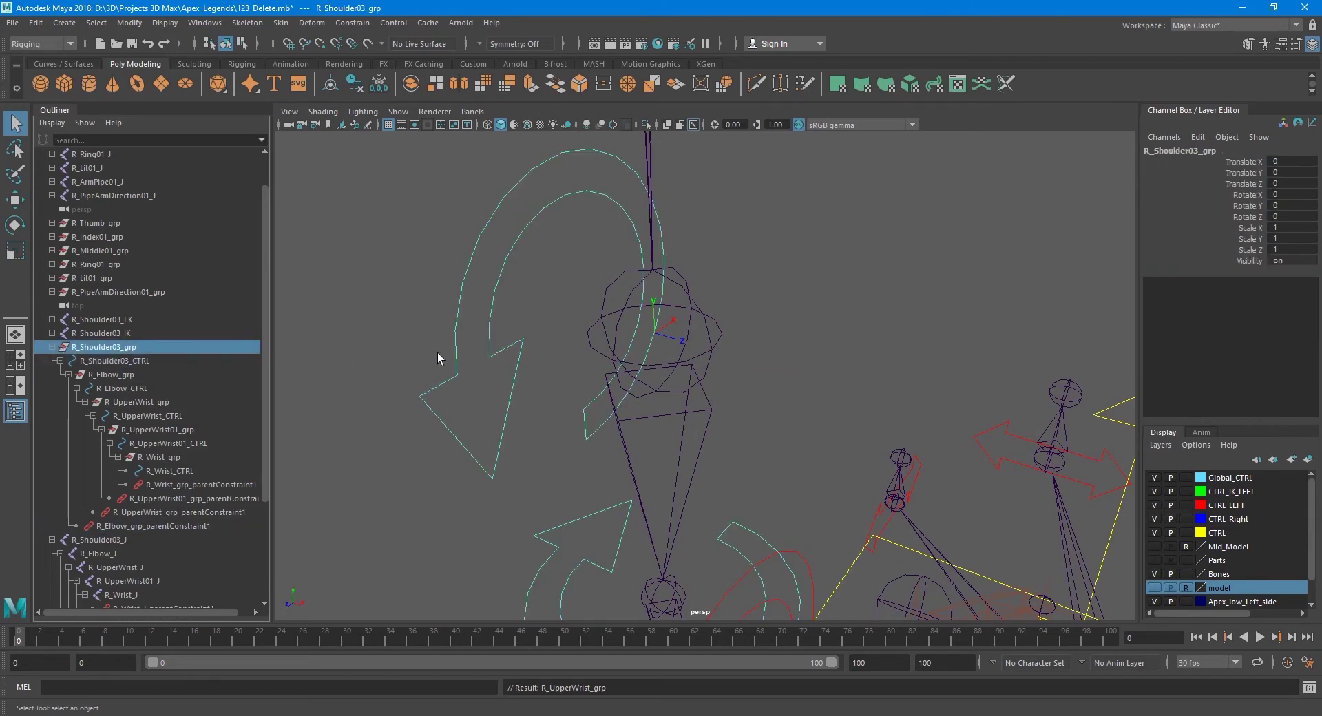
{"action": "mouse_move", "coordinate": [436, 352]}
{"action": "left_mouse_down", "text": "alt"}
{"action": "mouse_move", "coordinate": [579, 447]}
{"action": "mouse_move", "coordinate": [657, 384]}
{"action": "mouse_move", "coordinate": [666, 417]}
{"action": "mouse_move", "coordinate": [645, 435]}
{"action": "mouse_move", "coordinate": [658, 400]}
{"action": "left_mouse_up", "text": "alt"}
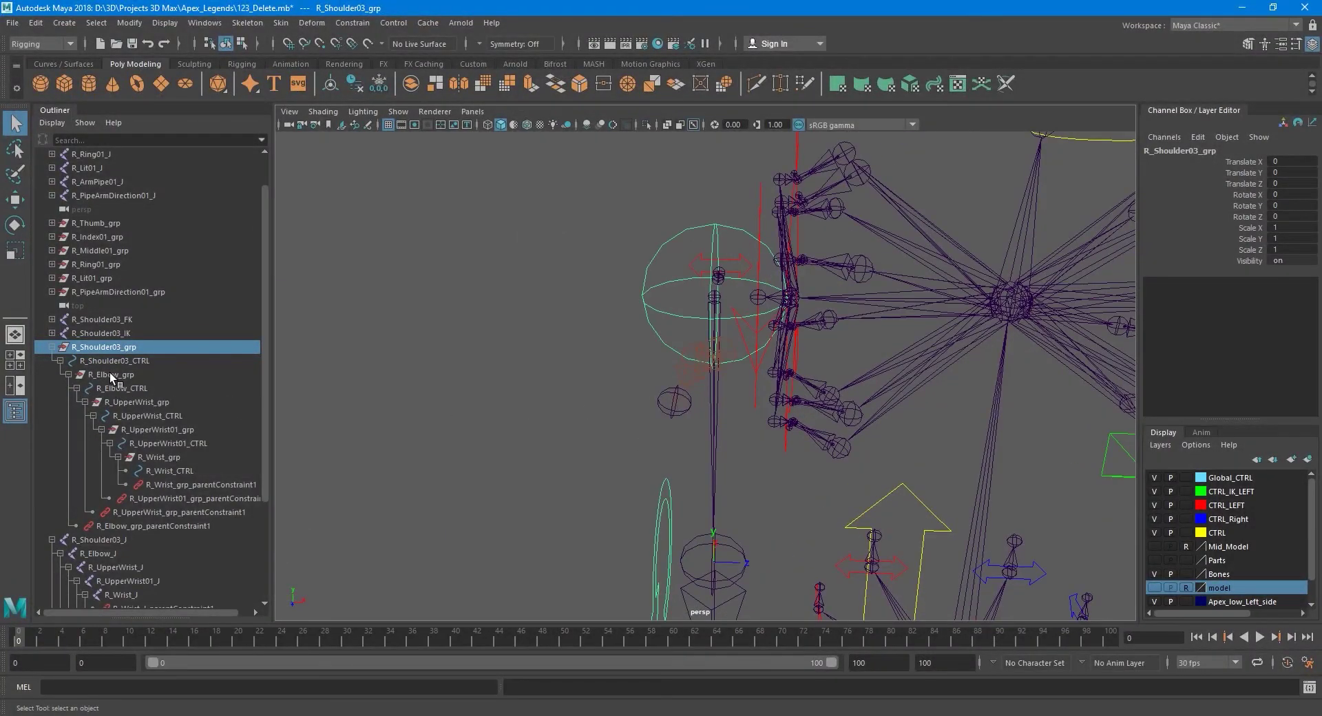
{"action": "left_click_drag", "start_coordinate": [104, 363], "coordinate": [107, 298]}
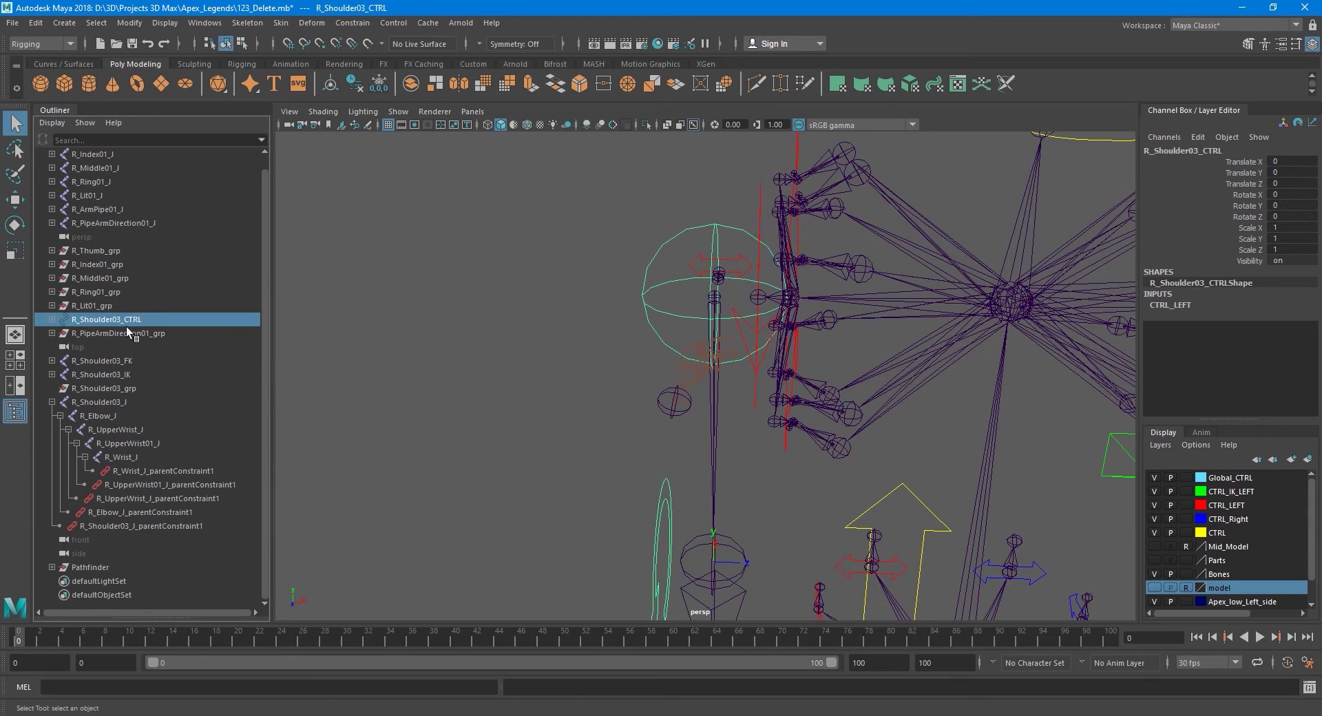
{"action": "mouse_move", "coordinate": [56, 338]}
{"action": "left_mouse_down"}
{"action": "mouse_move", "coordinate": [135, 340]}
{"action": "mouse_move", "coordinate": [86, 324]}
{"action": "mouse_move", "coordinate": [119, 365]}
{"action": "left_mouse_up"}
- Select R_Shoulder03_grp with the Move tool and toggle a Transform Display aid on it
{"action": "left_click", "coordinate": [127, 388]}
{"action": "key", "text": "w"}
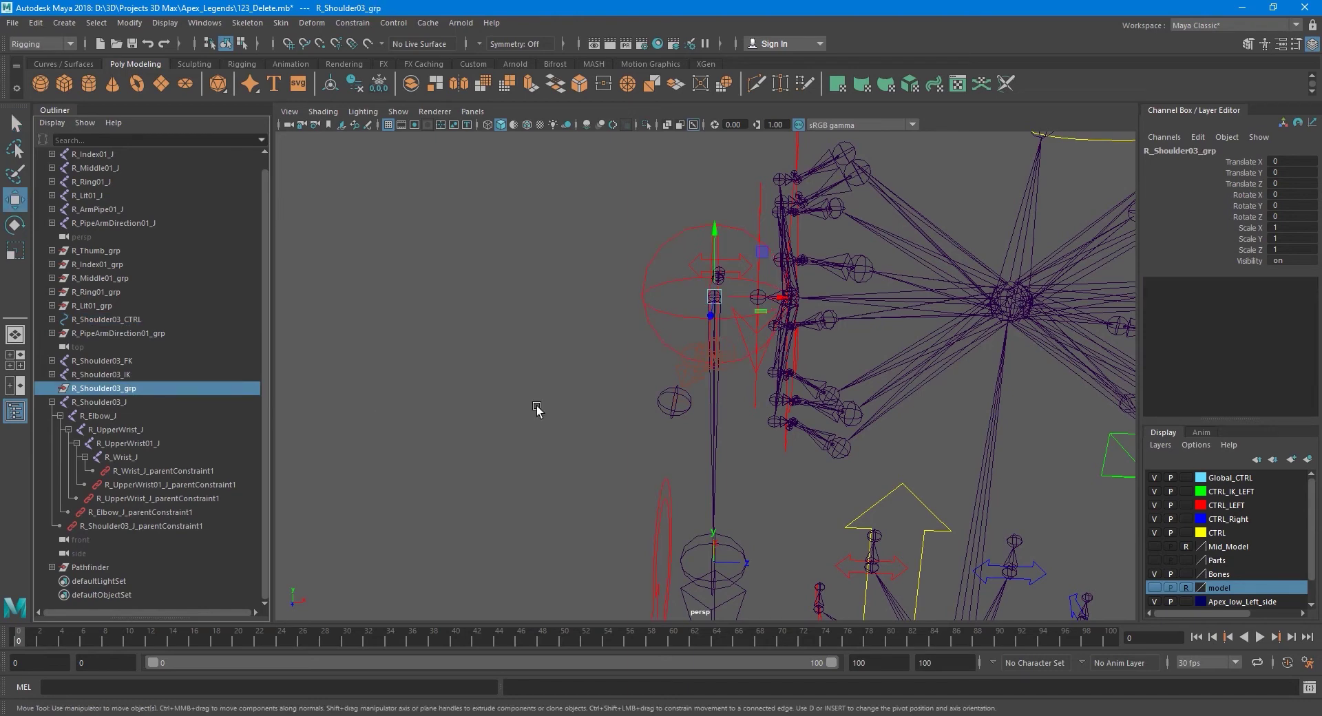
{"action": "scroll", "coordinate": [781, 367], "scroll_direction": "up", "scroll_amount": 2}
{"action": "scroll", "coordinate": [736, 389], "scroll_direction": "up", "scroll_amount": 2}
{"action": "scroll", "coordinate": [706, 385], "scroll_direction": "up", "scroll_amount": 2}
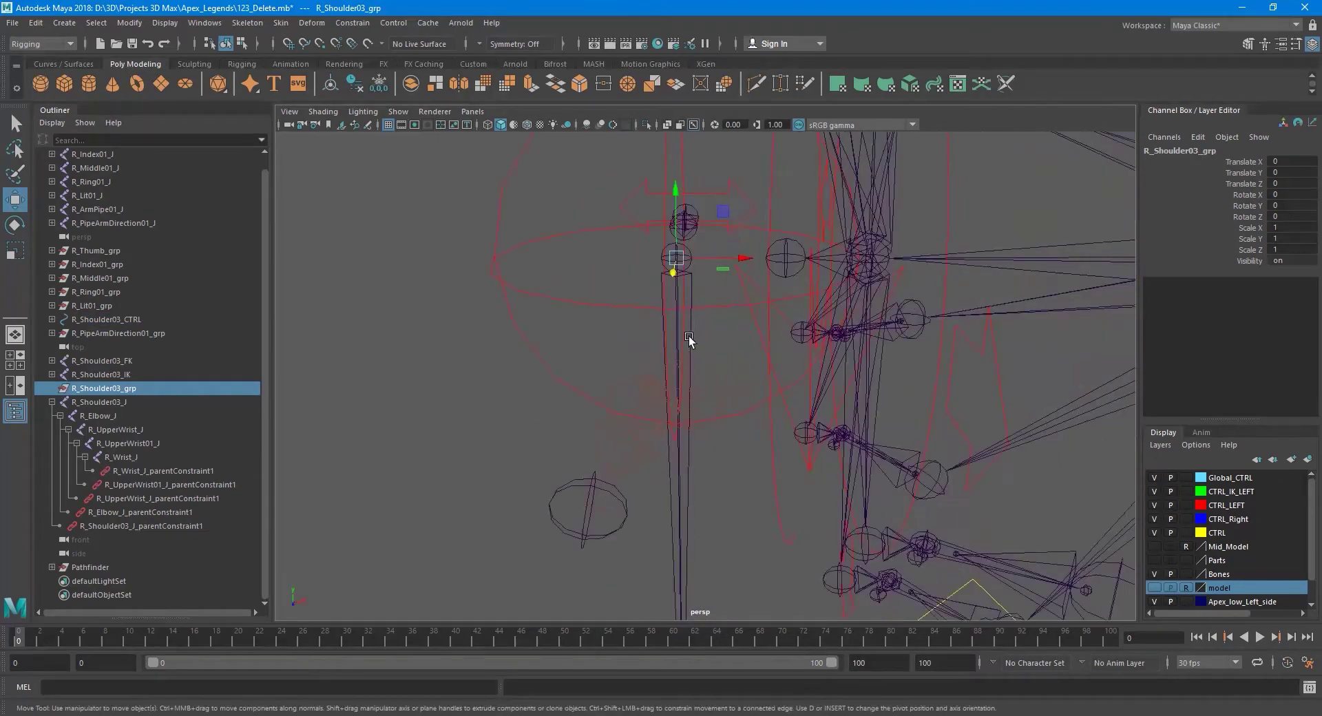
{"action": "scroll", "coordinate": [689, 335], "scroll_direction": "up", "scroll_amount": 2}
{"action": "left_click", "coordinate": [178, 29]}
{"action": "mouse_move", "coordinate": [252, 182]}
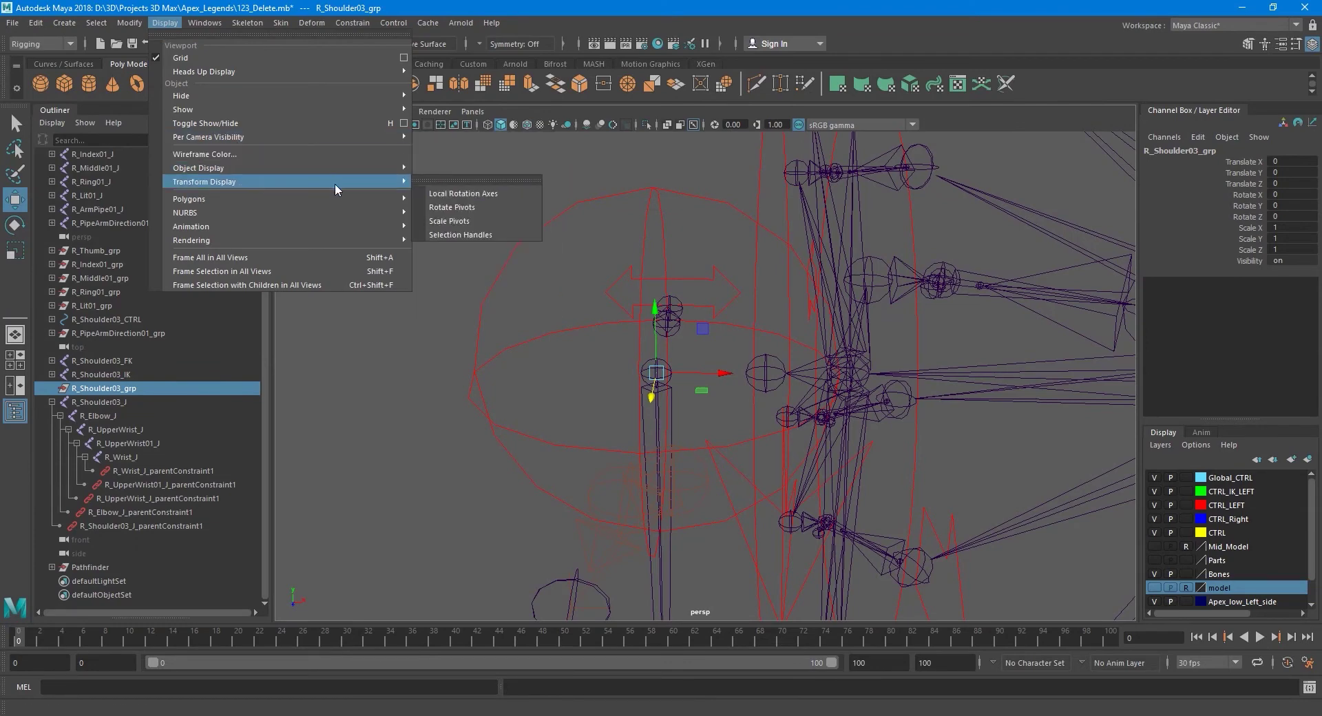
{"action": "left_click", "coordinate": [462, 194]}
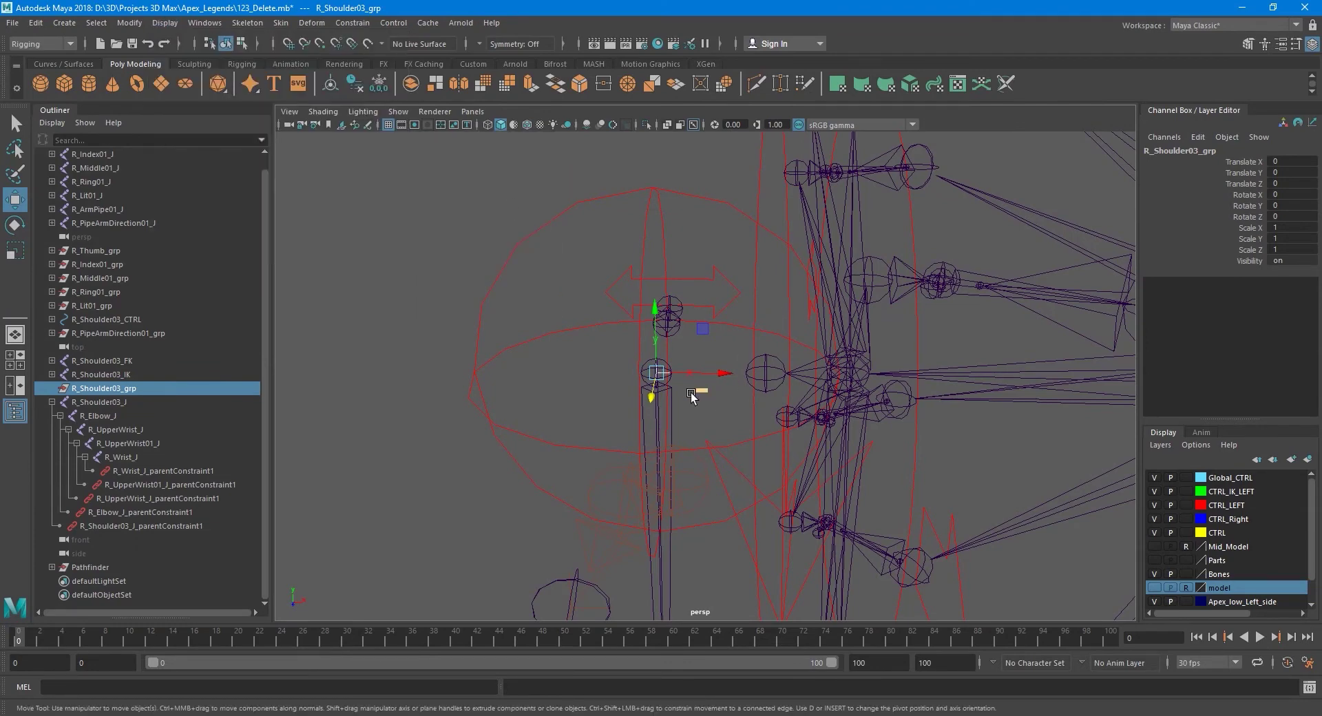
- Select R_Shoulder03_J to inspect the shoulder joint, then clear the selection
{"action": "left_click_drag", "start_coordinate": [696, 388], "coordinate": [292, 408], "text": "alt"}
{"action": "left_click", "coordinate": [116, 400]}
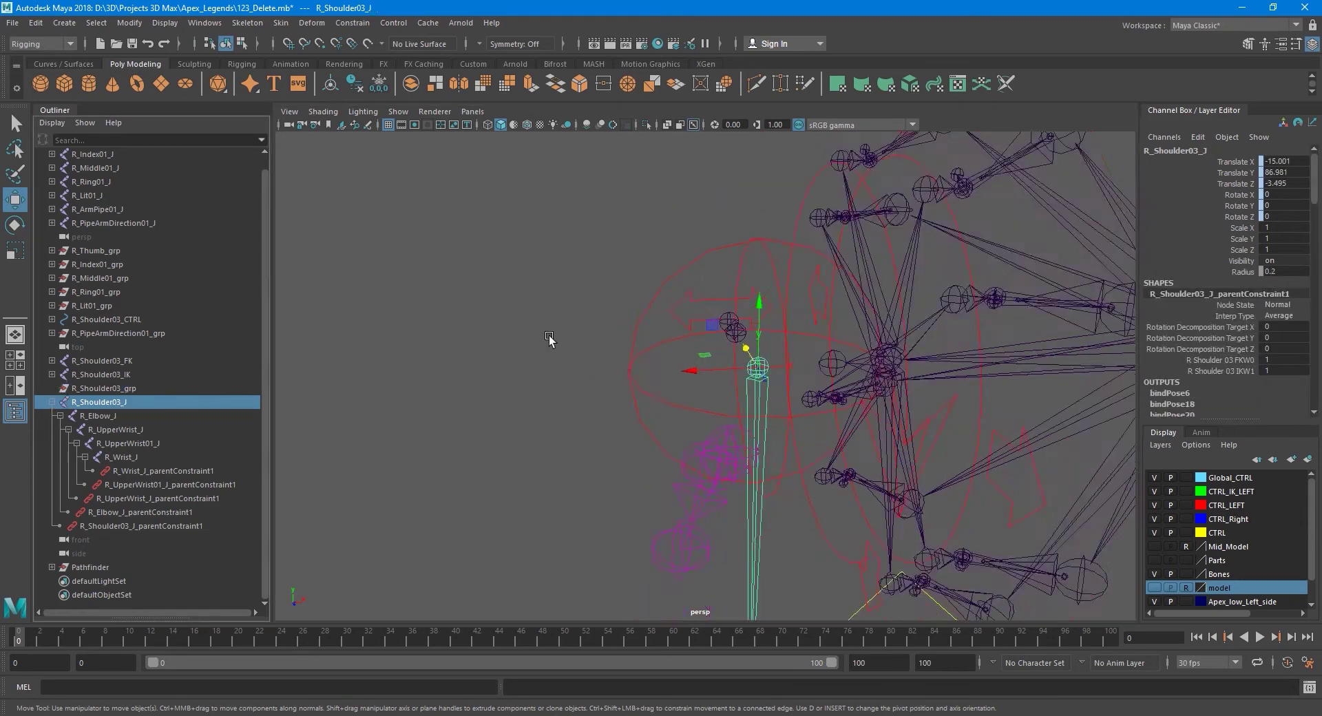
{"action": "mouse_move", "coordinate": [548, 340]}
{"action": "left_mouse_down", "text": "alt"}
{"action": "mouse_move", "coordinate": [716, 361]}
{"action": "mouse_move", "coordinate": [599, 417]}
{"action": "mouse_move", "coordinate": [677, 399]}
{"action": "mouse_move", "coordinate": [552, 443]}
{"action": "left_mouse_up", "text": "alt"}
{"action": "left_click", "coordinate": [599, 416]}
- Show local rotation axes on the R_Elbow_J joint
{"action": "scroll", "coordinate": [677, 400], "scroll_direction": "up", "scroll_amount": 5}
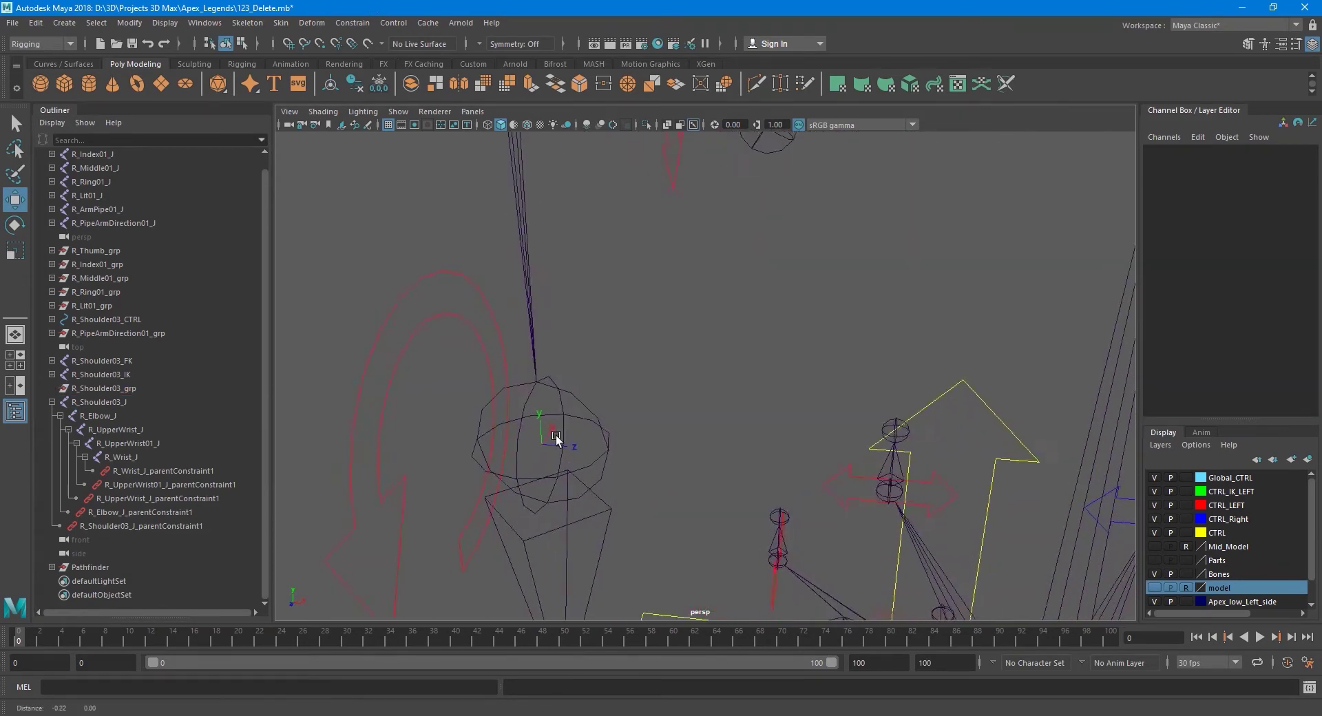
{"action": "left_click", "coordinate": [110, 416]}
{"action": "left_click_drag", "start_coordinate": [622, 421], "coordinate": [599, 438], "text": "alt"}
{"action": "scroll", "coordinate": [599, 438], "scroll_direction": "up", "scroll_amount": 2}
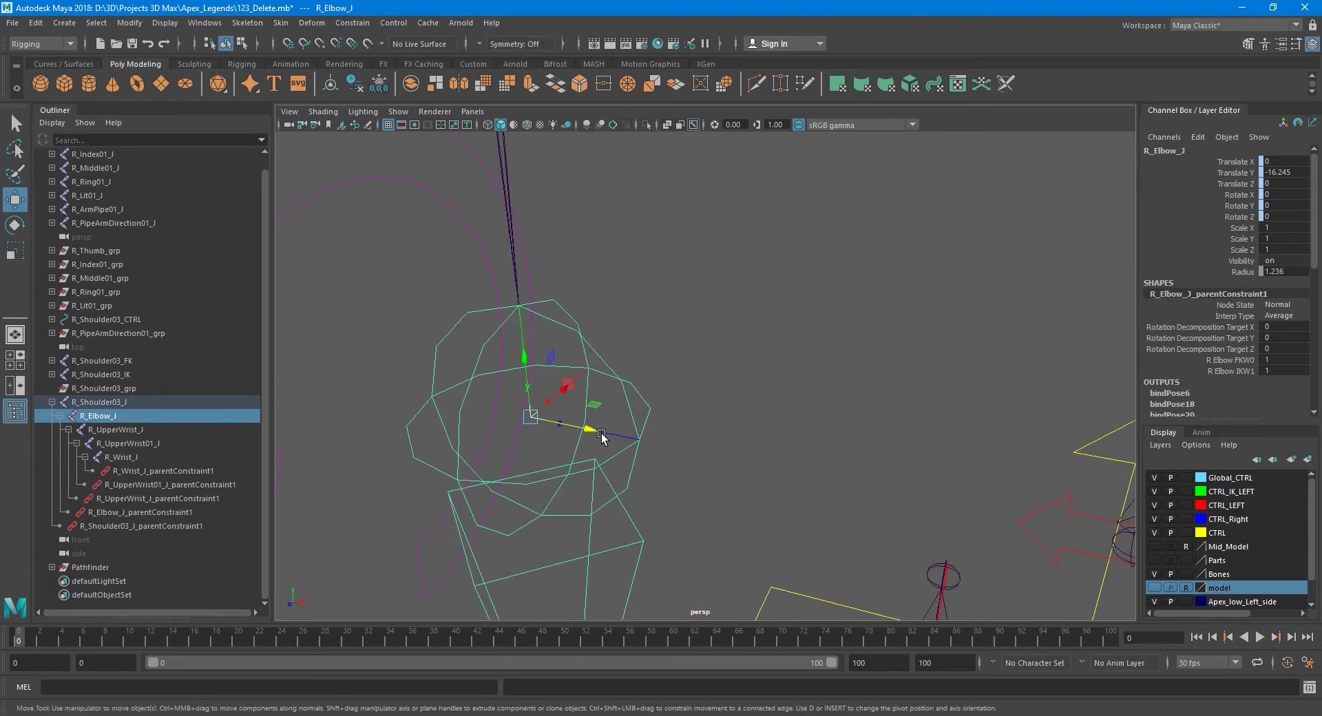
{"action": "left_click", "coordinate": [163, 22]}
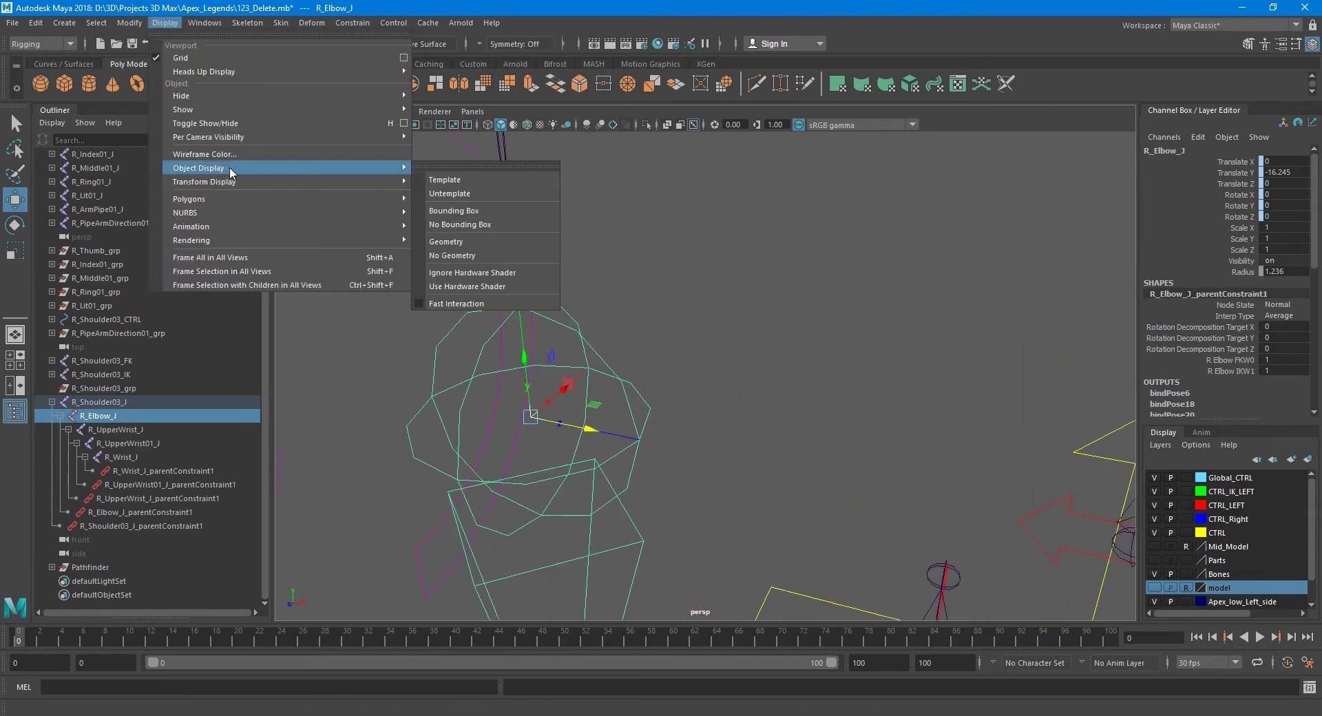
{"action": "mouse_move", "coordinate": [205, 182]}
{"action": "left_click", "coordinate": [447, 195]}
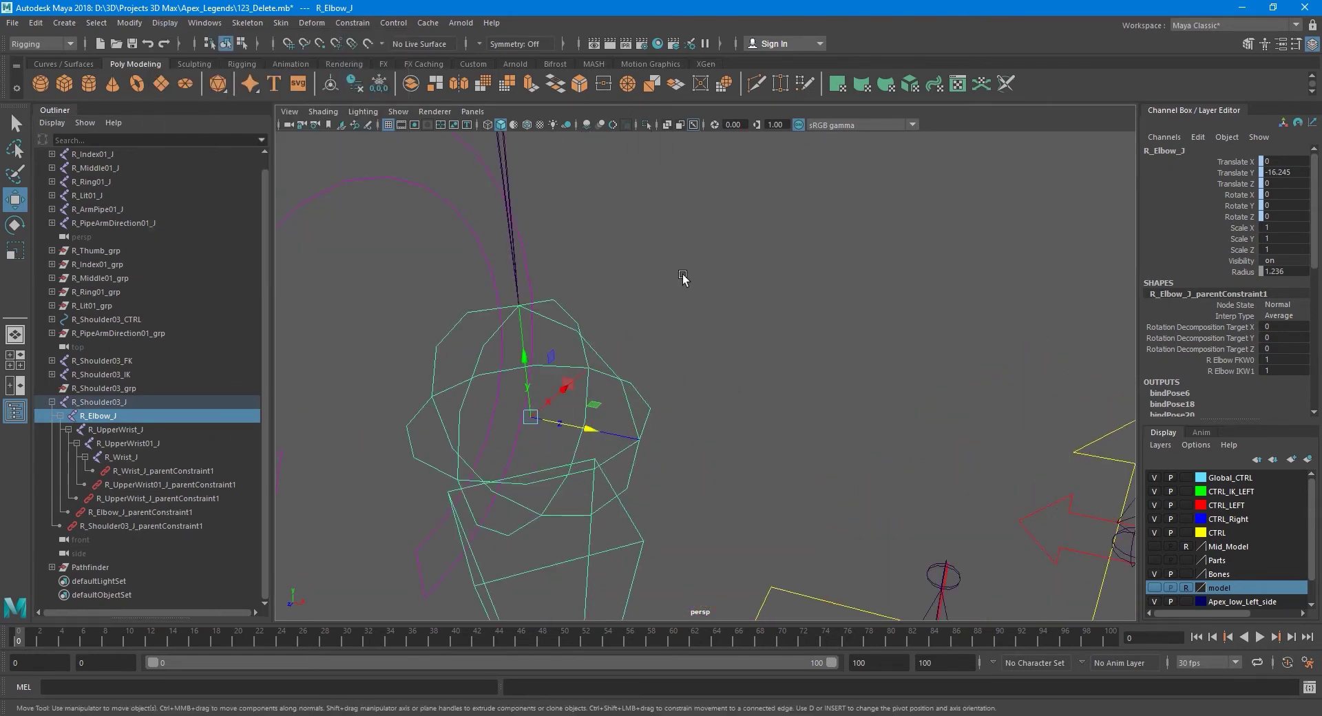
{"action": "left_click", "coordinate": [684, 280]}
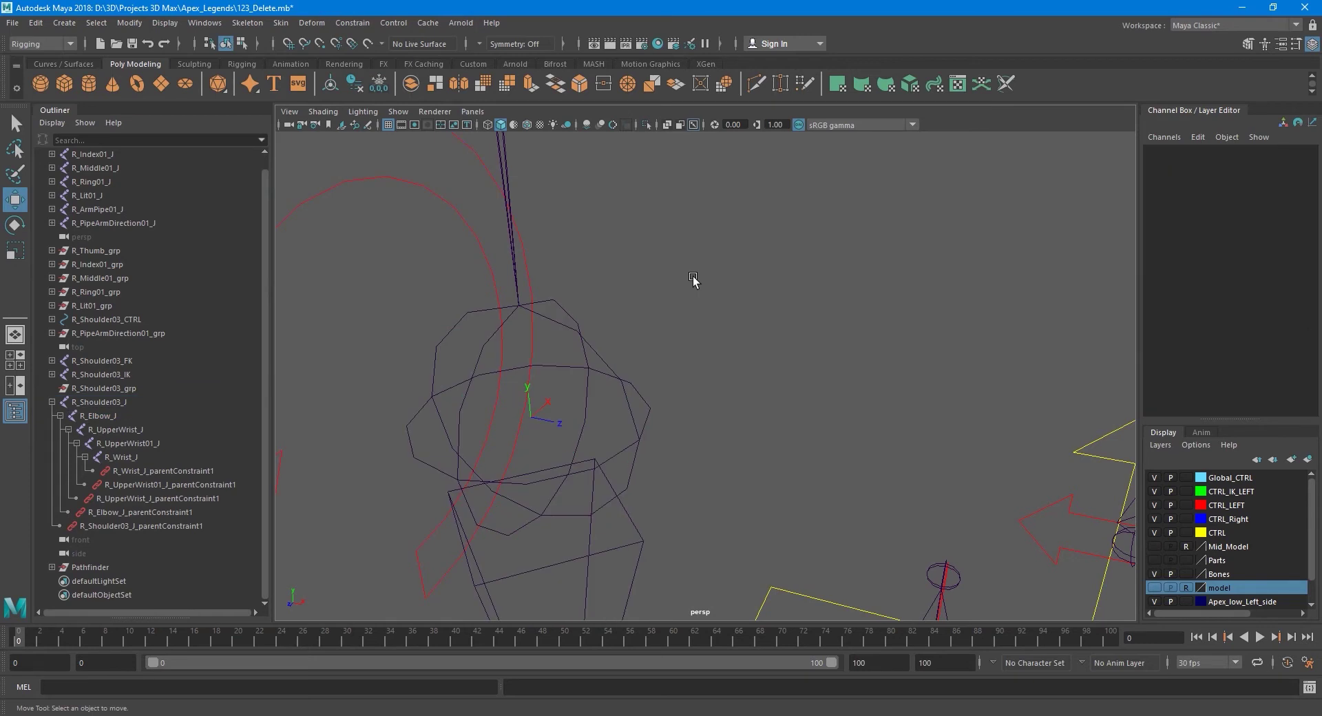
- Expand R_Shoulder03_CTRL and change the display setting of R_Elbow_grp beneath it
{"action": "left_click", "coordinate": [53, 320]}
{"action": "left_click", "coordinate": [89, 332]}
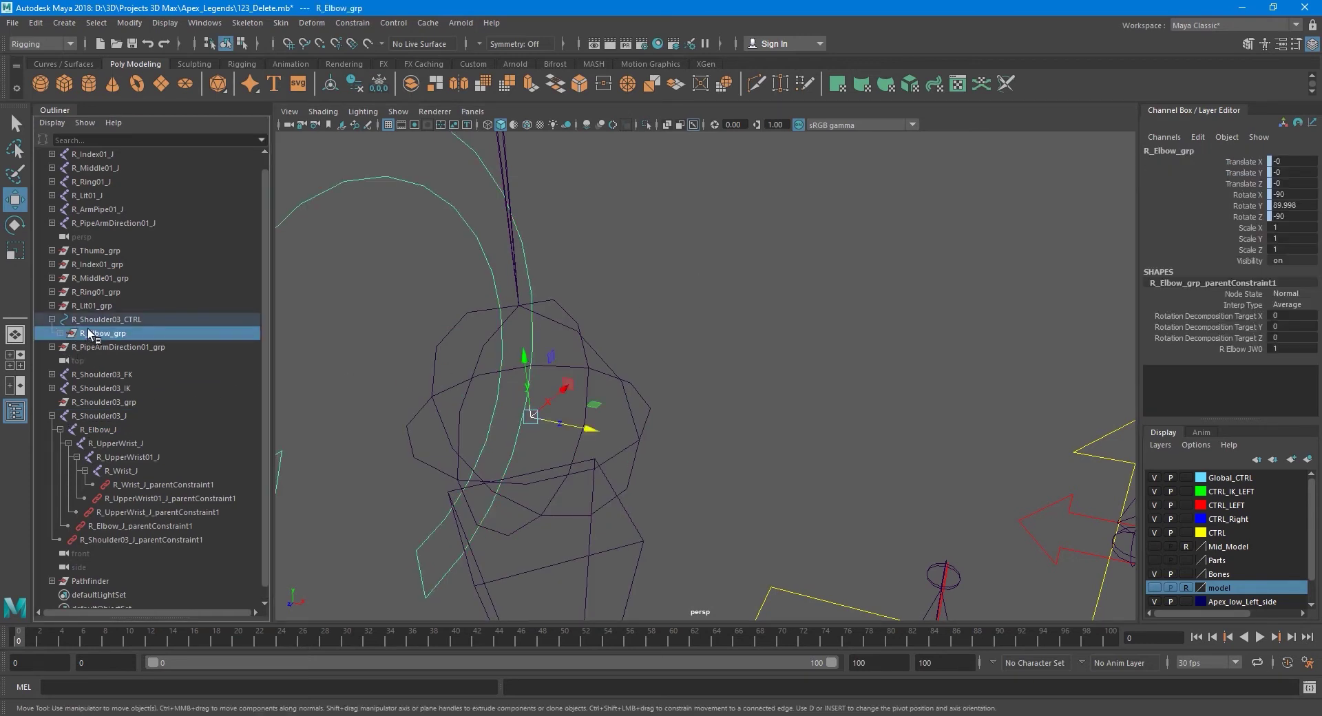
{"action": "left_click", "coordinate": [137, 26]}
{"action": "mouse_move", "coordinate": [165, 23]}
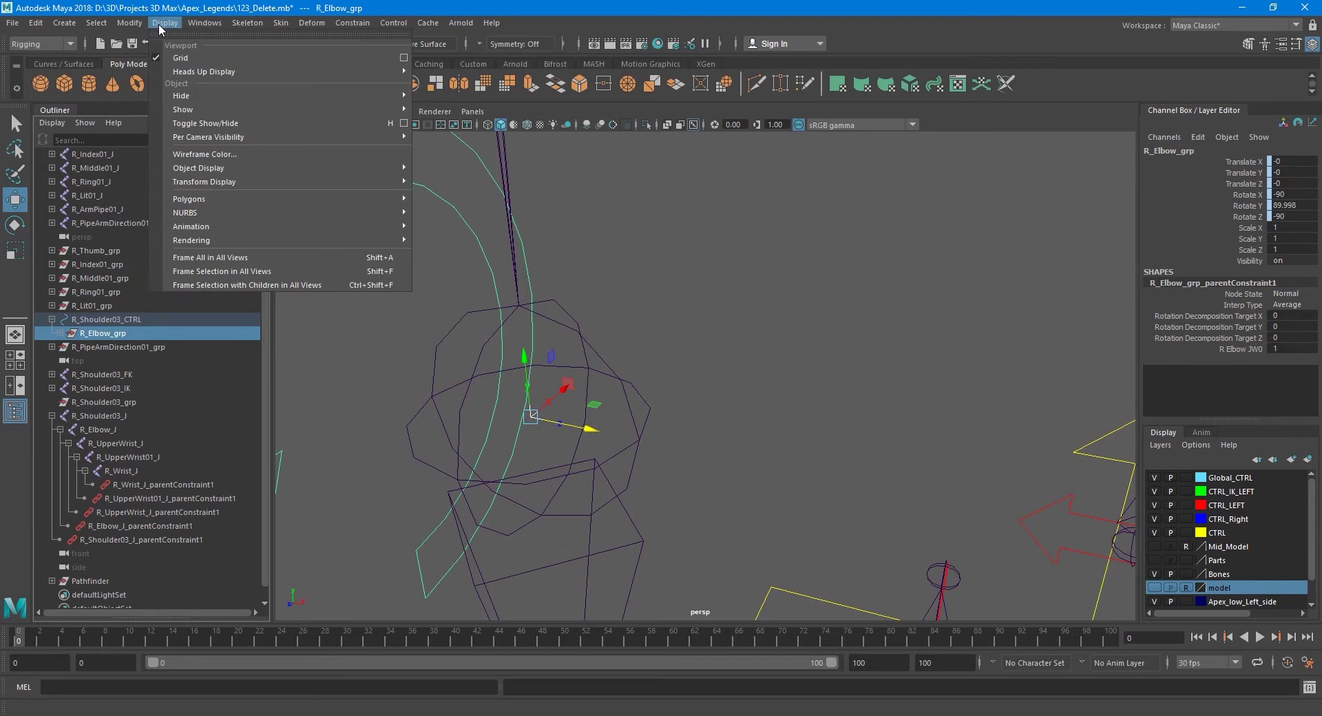
{"action": "left_click", "coordinate": [468, 193]}
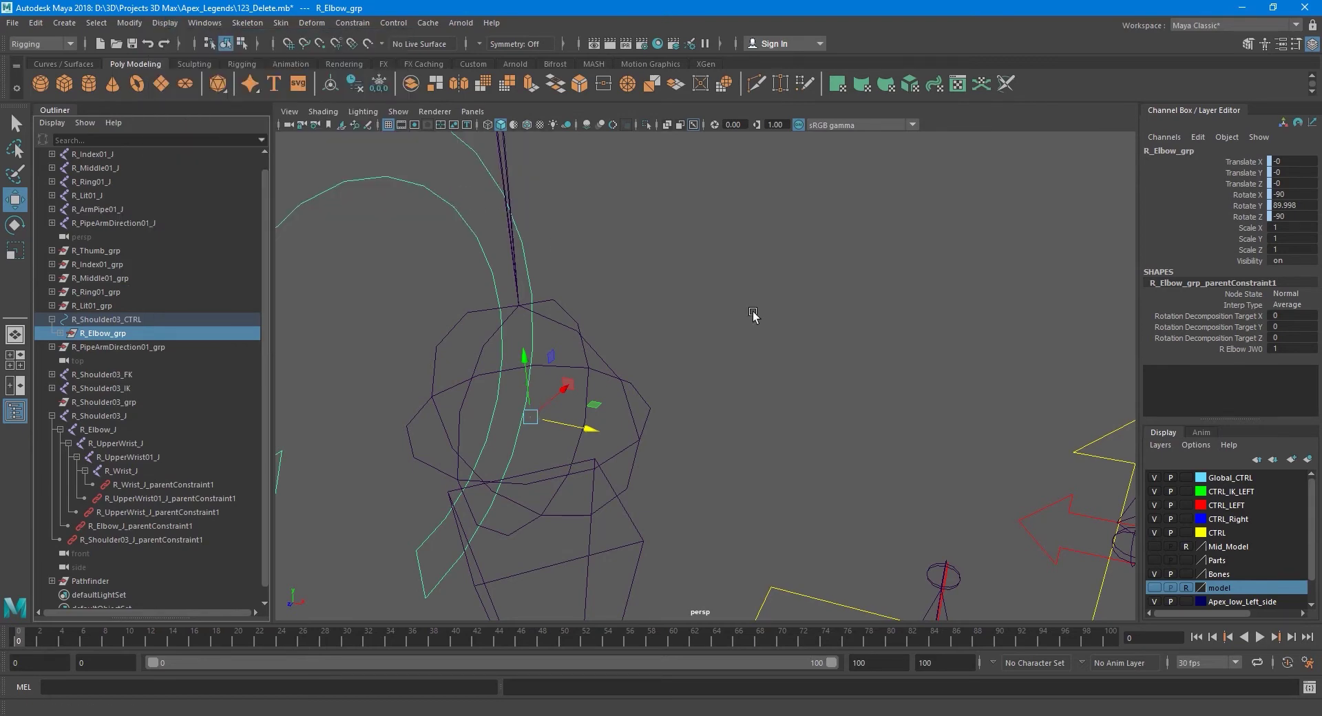
{"action": "left_click", "coordinate": [753, 316]}
{"action": "mouse_move", "coordinate": [753, 316]}
{"action": "left_mouse_down", "text": "alt"}
{"action": "mouse_move", "coordinate": [637, 536]}
{"action": "mouse_move", "coordinate": [676, 362]}
{"action": "mouse_move", "coordinate": [623, 319]}
{"action": "left_mouse_up", "text": "alt"}
- Test-move R_Shoulder03_grp along X and undo the move
{"action": "left_click", "coordinate": [623, 318]}
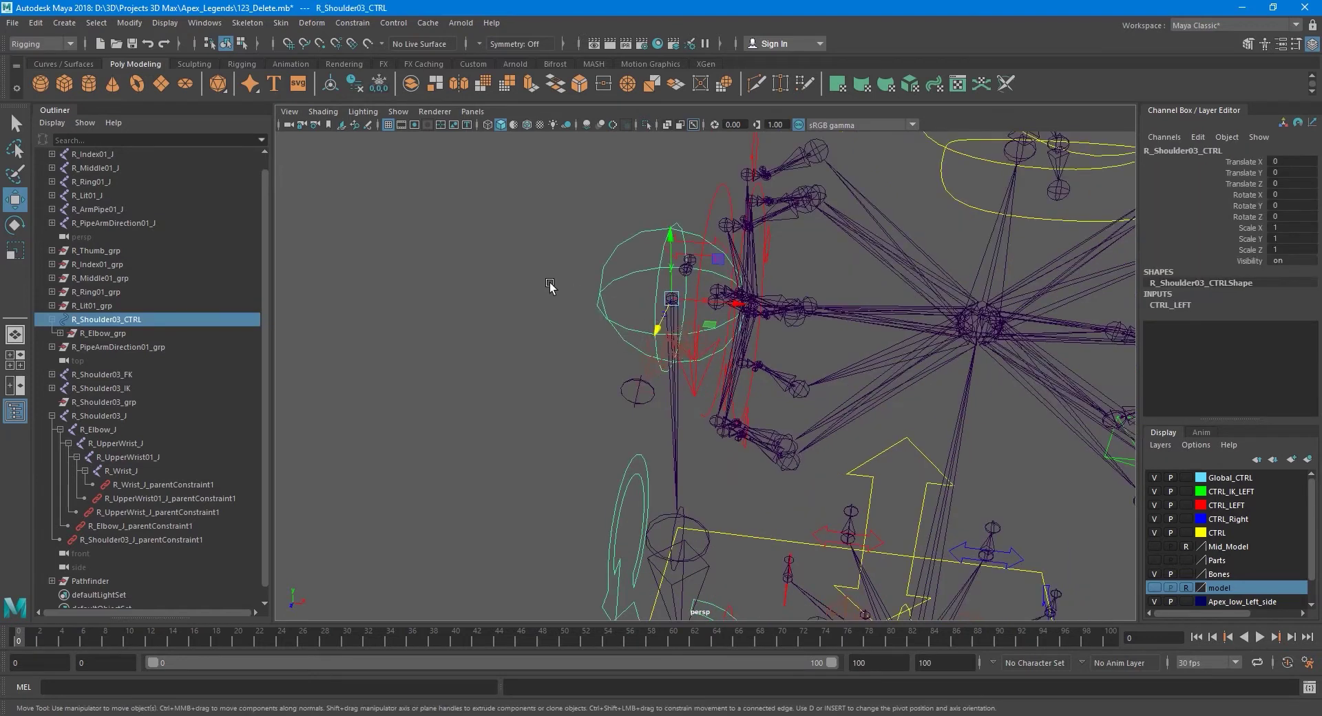
{"action": "left_click", "coordinate": [108, 333]}
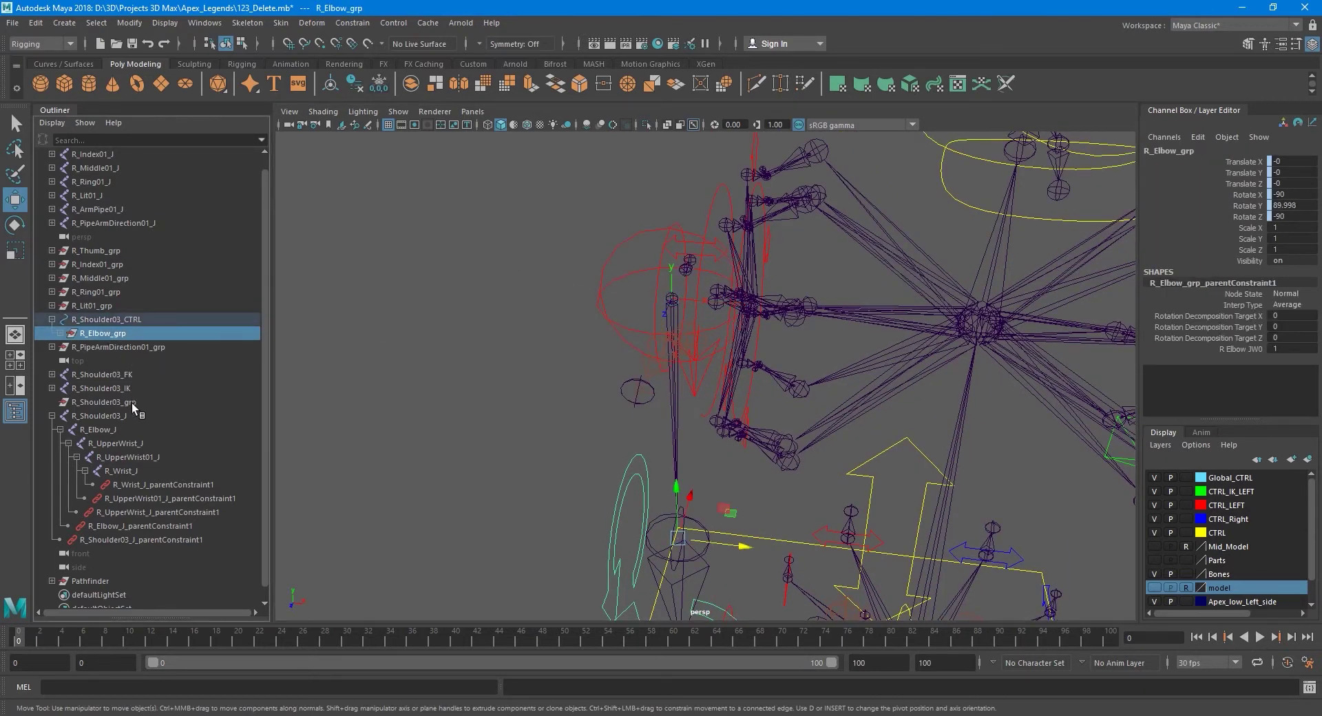
{"action": "left_click", "coordinate": [104, 402]}
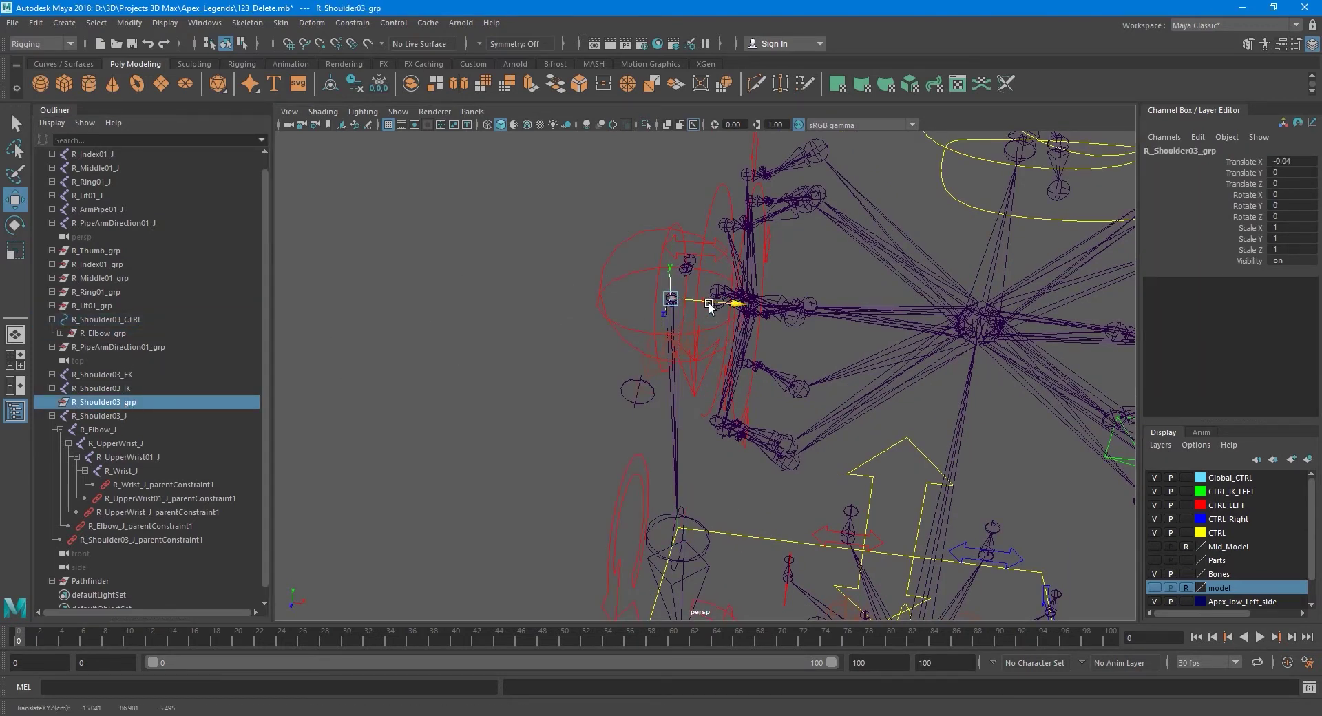
{"action": "left_click_drag", "start_coordinate": [712, 305], "coordinate": [606, 307]}
{"action": "key", "text": "ctrl+z"}
{"action": "key", "text": "q"}
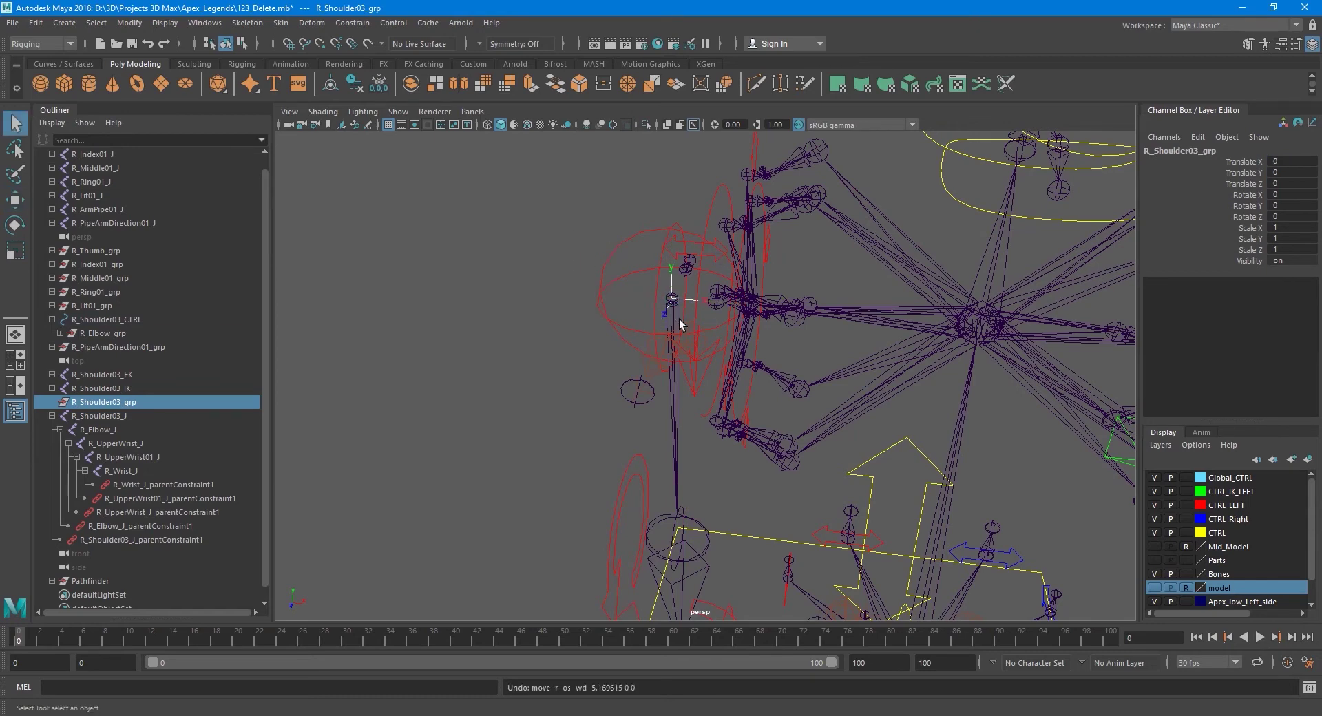
- Show local rotation axes on R_Shoulder03_J, then select it together with R_Shoulder03_grp
{"action": "mouse_move", "coordinate": [678, 324]}
{"action": "left_mouse_down", "text": "alt"}
{"action": "mouse_move", "coordinate": [676, 353]}
{"action": "mouse_move", "coordinate": [623, 369]}
{"action": "left_mouse_up", "text": "alt"}
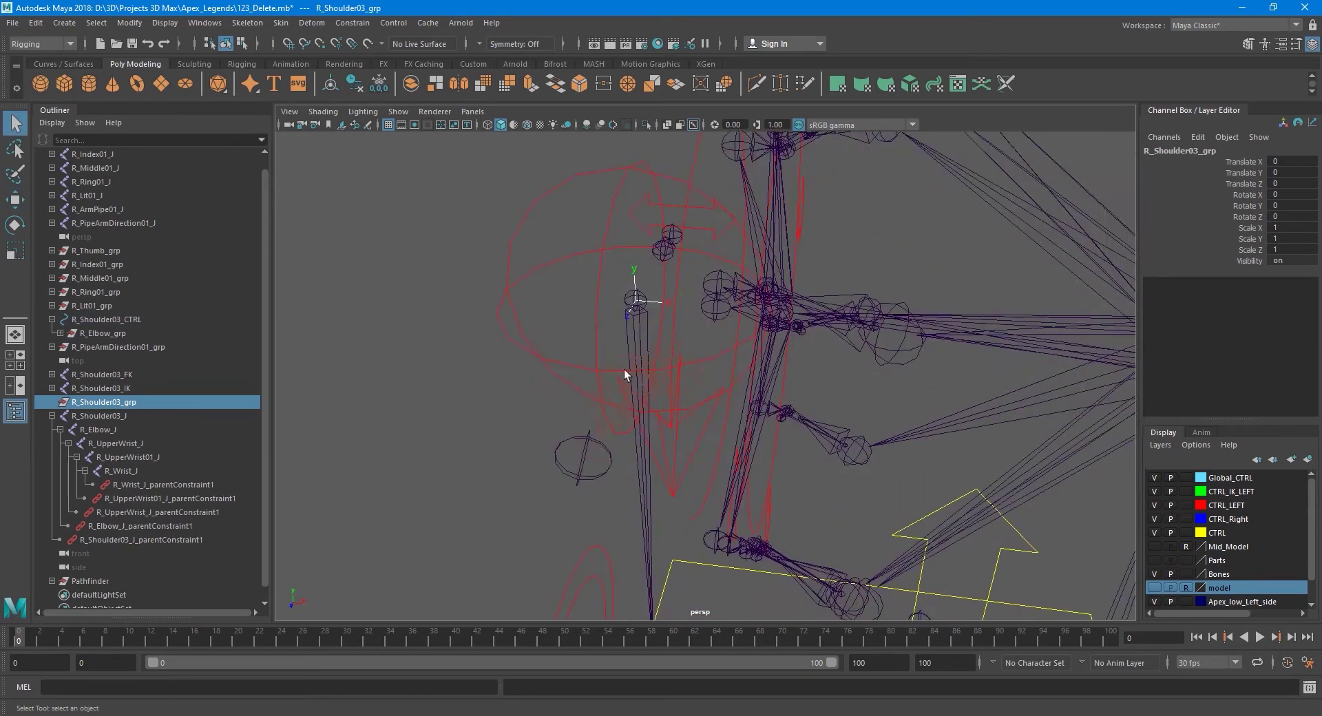
{"action": "left_click", "coordinate": [102, 417]}
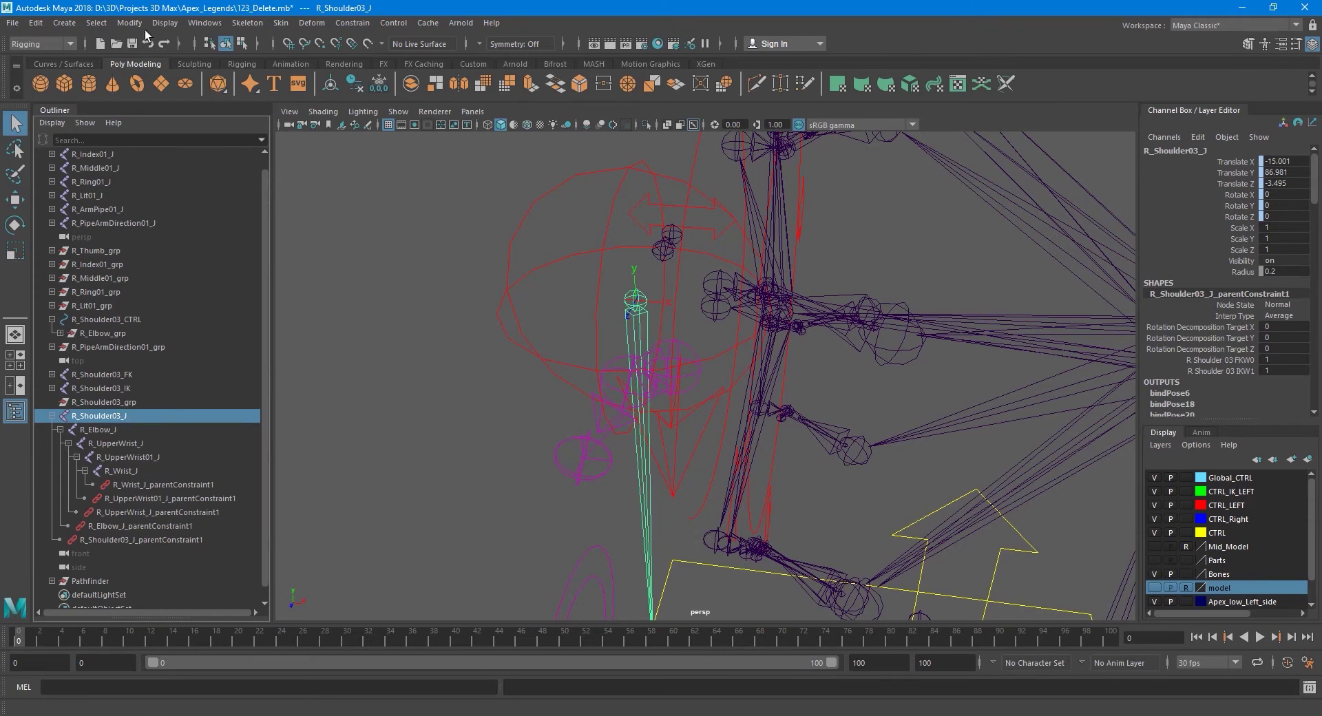
{"action": "left_click", "coordinate": [165, 24]}
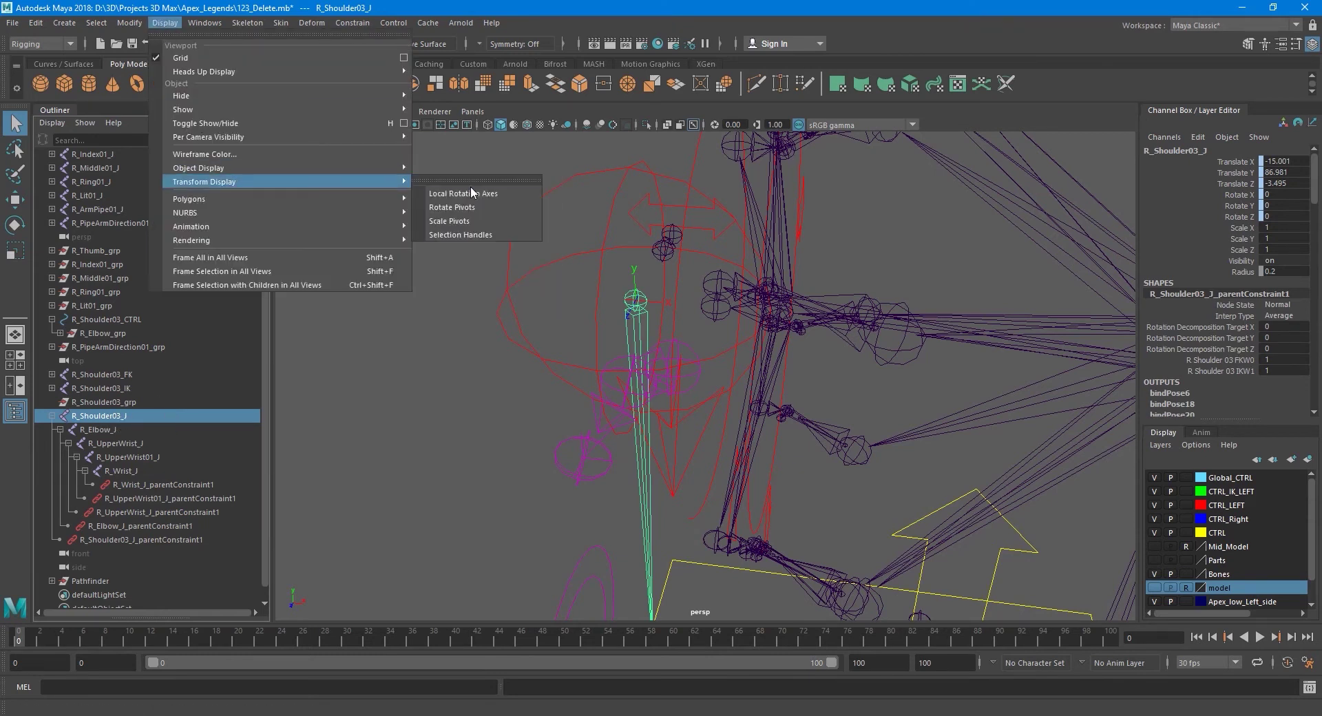
{"action": "left_click", "coordinate": [470, 186]}
{"action": "scroll", "coordinate": [630, 327], "scroll_direction": "up", "scroll_amount": 2}
{"action": "scroll", "coordinate": [668, 371], "scroll_direction": "up", "scroll_amount": 2}
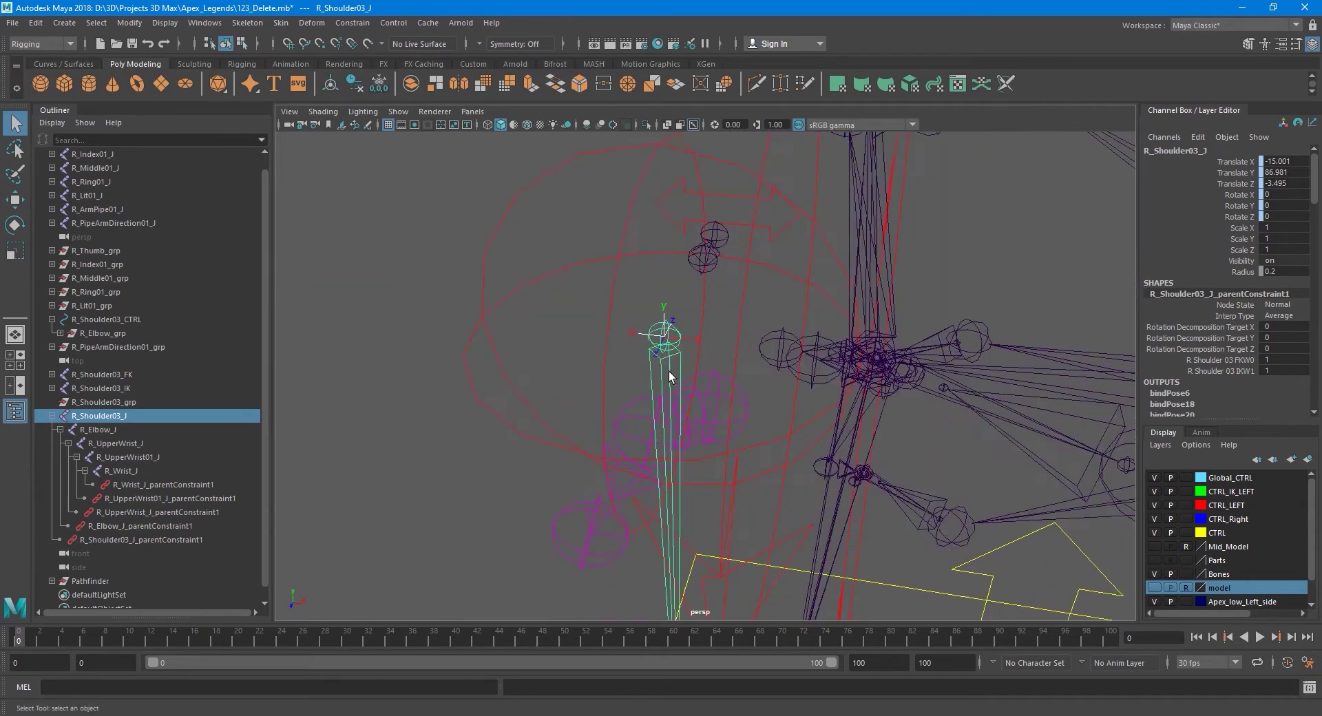
{"action": "left_click", "coordinate": [528, 379]}
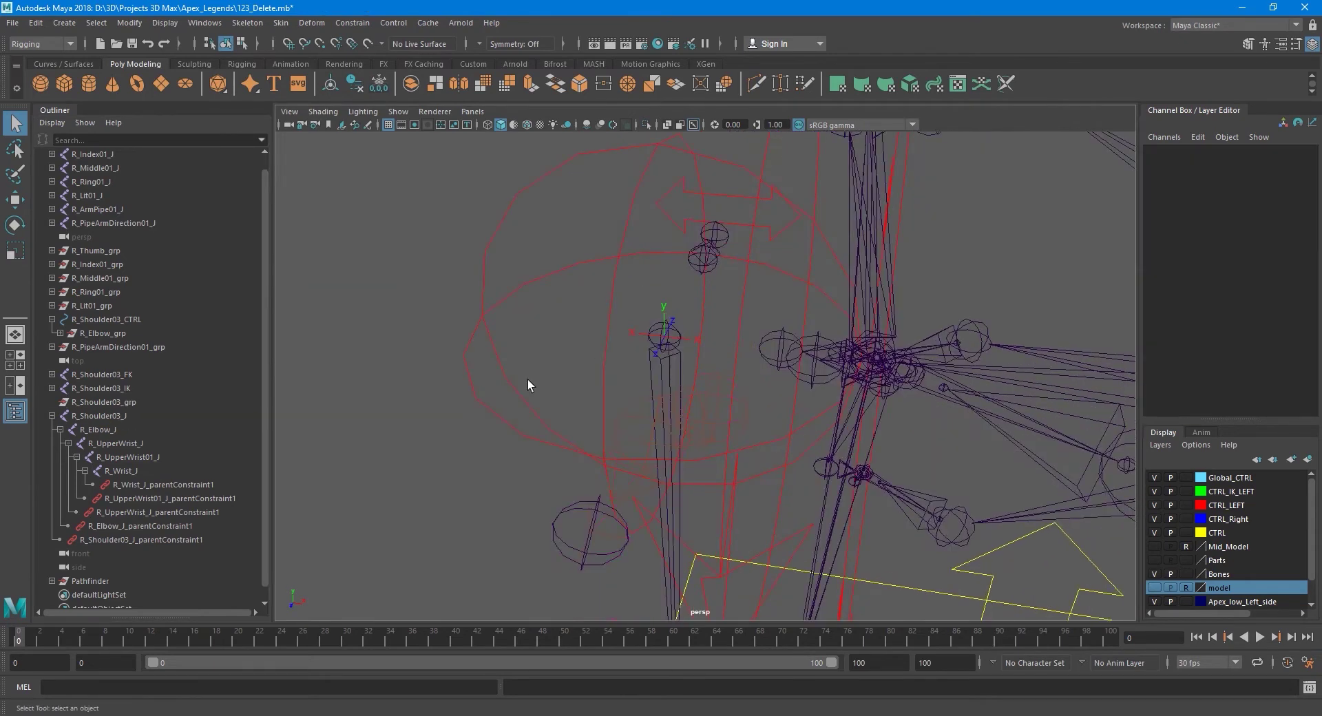
{"action": "left_click", "coordinate": [107, 416]}
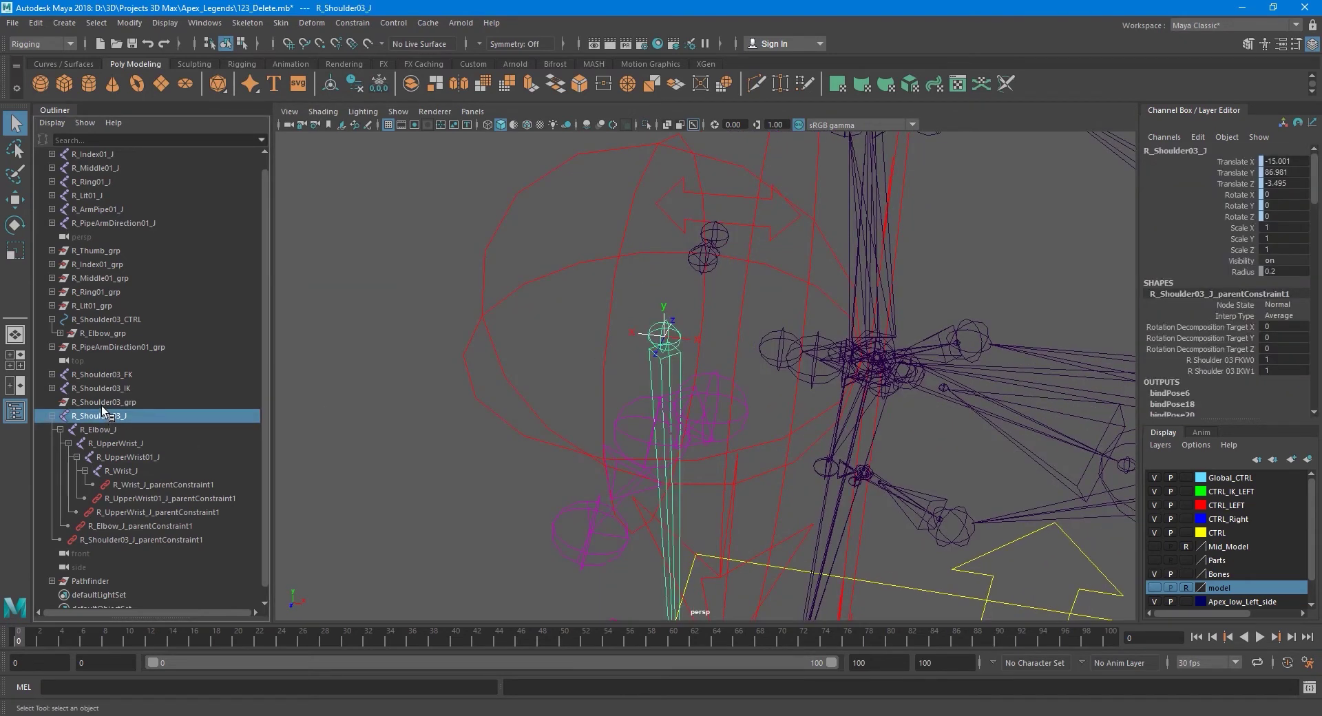
{"action": "left_click", "coordinate": [97, 405], "text": "ctrl"}
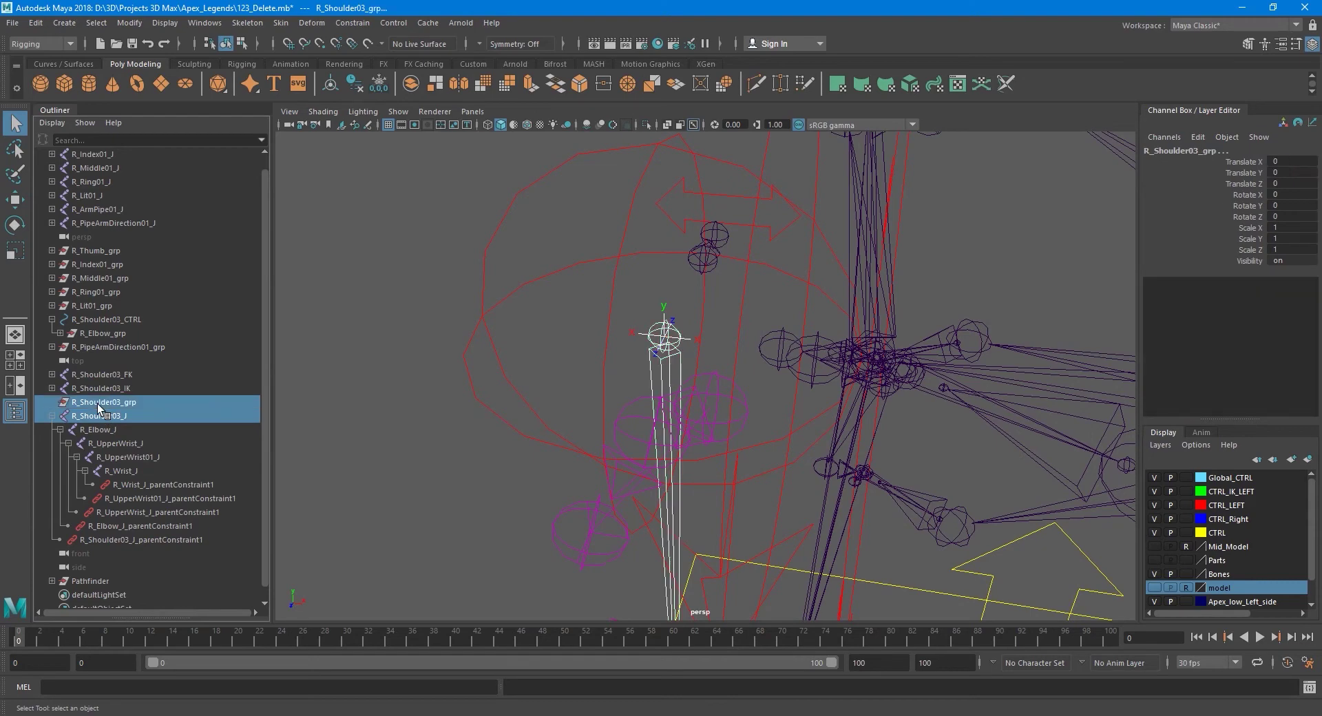
- Parent-constrain R_Shoulder03_grp to the R_Shoulder03_J joint
{"action": "left_click", "coordinate": [352, 22]}
{"action": "left_click", "coordinate": [382, 52]}
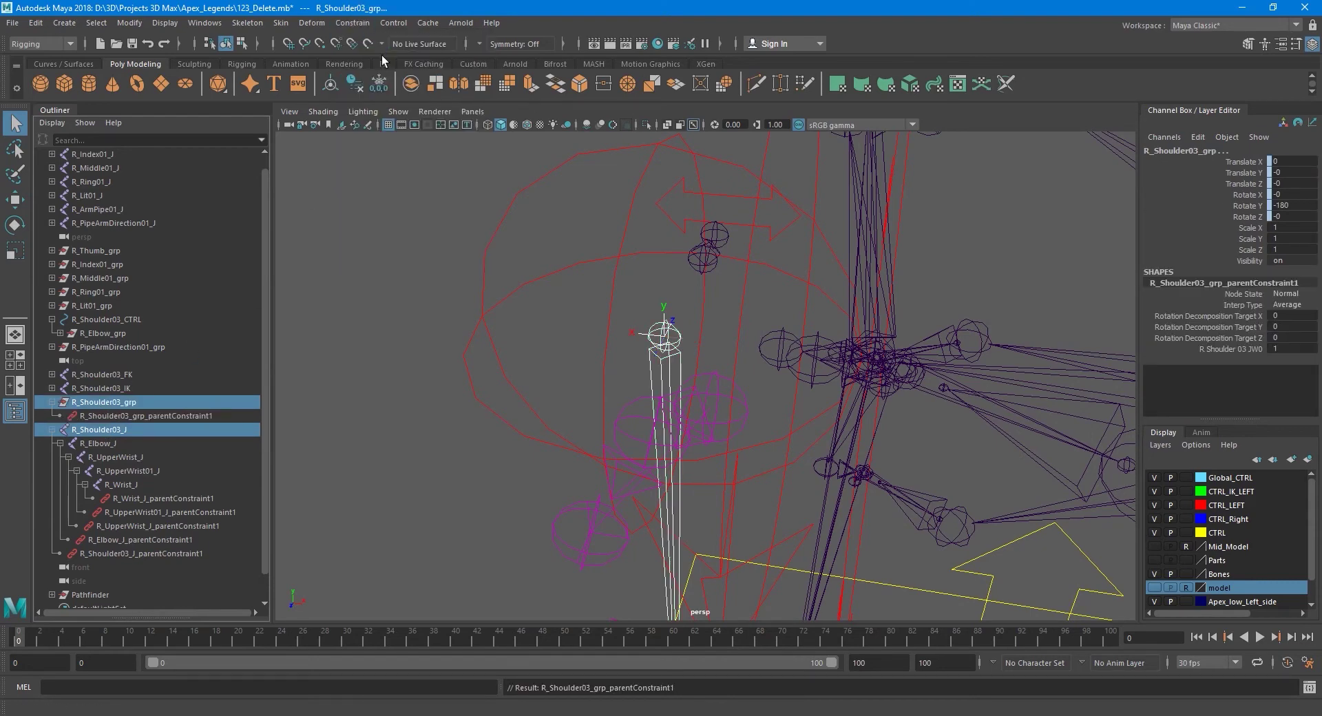
{"action": "right_click_drag", "start_coordinate": [579, 263], "coordinate": [615, 339], "text": "alt"}
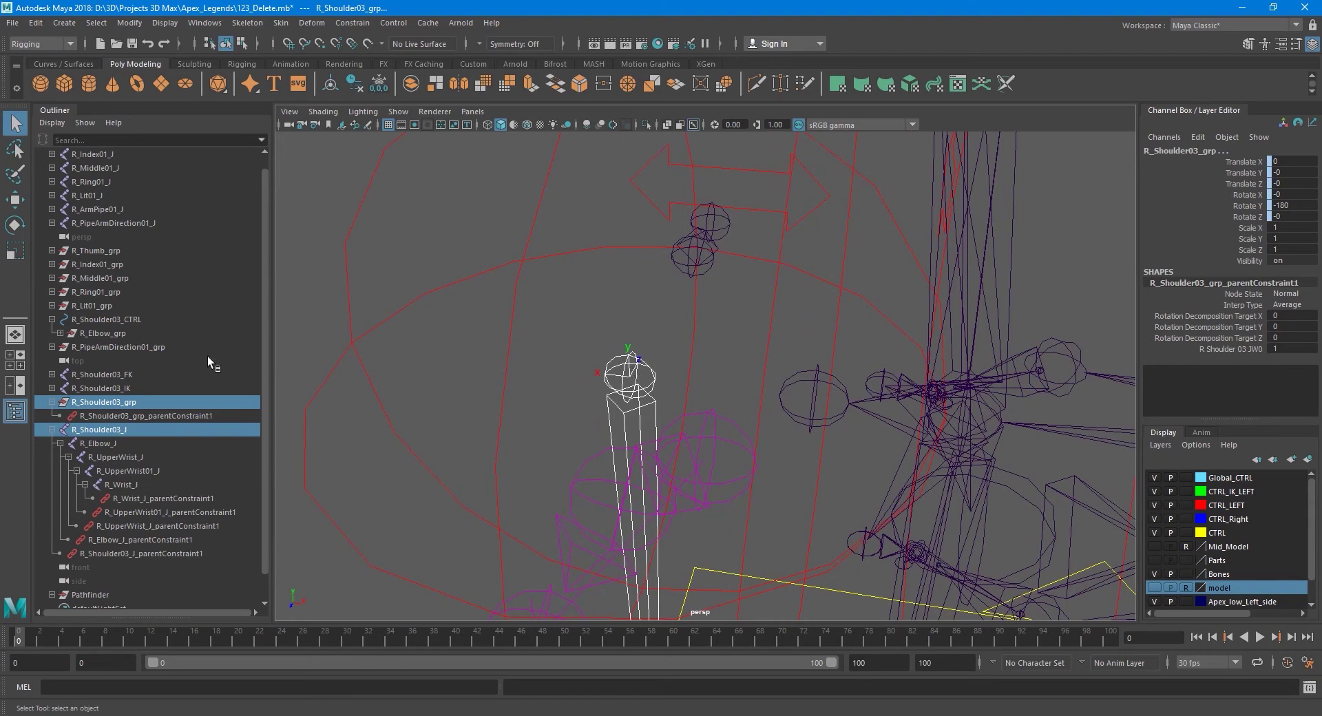
- Parent R_Shoulder03_CTRL under R_Shoulder03_grp and move R_Elbow_grp out to the top level
{"action": "left_click", "coordinate": [109, 321]}
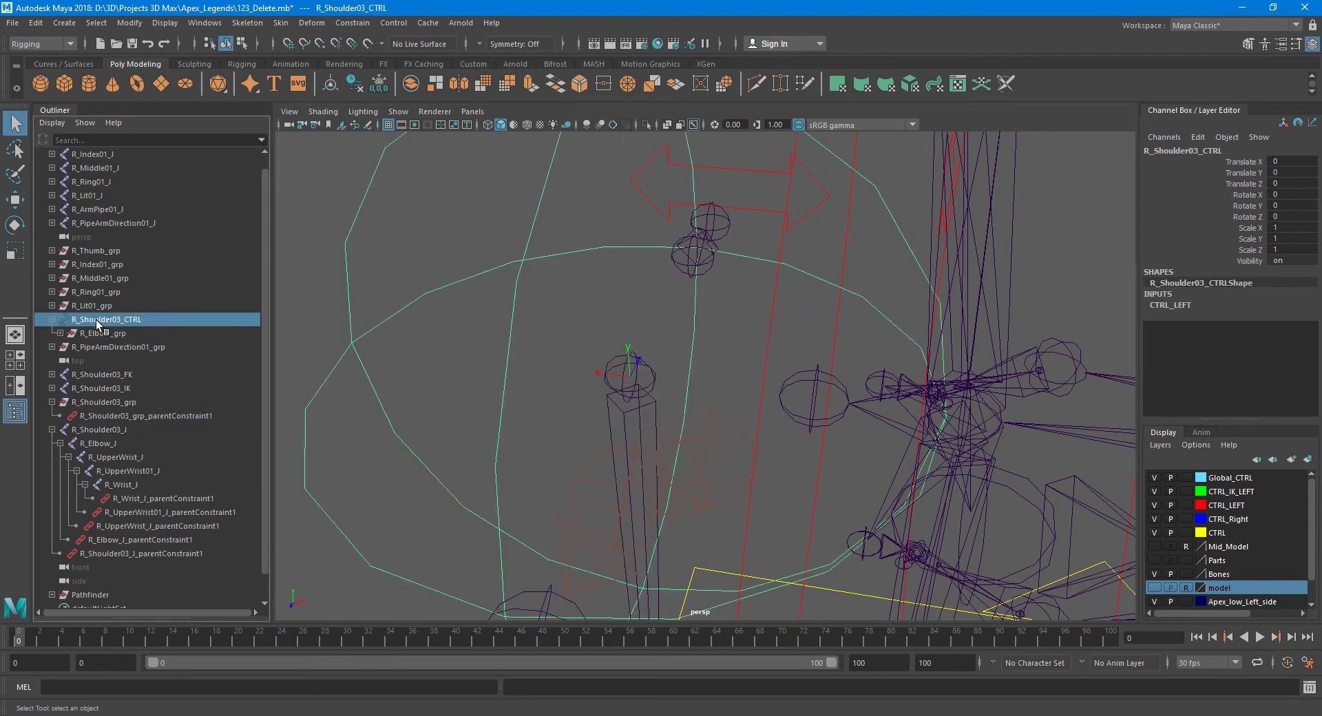
{"action": "left_click_drag", "start_coordinate": [96, 319], "coordinate": [130, 405]}
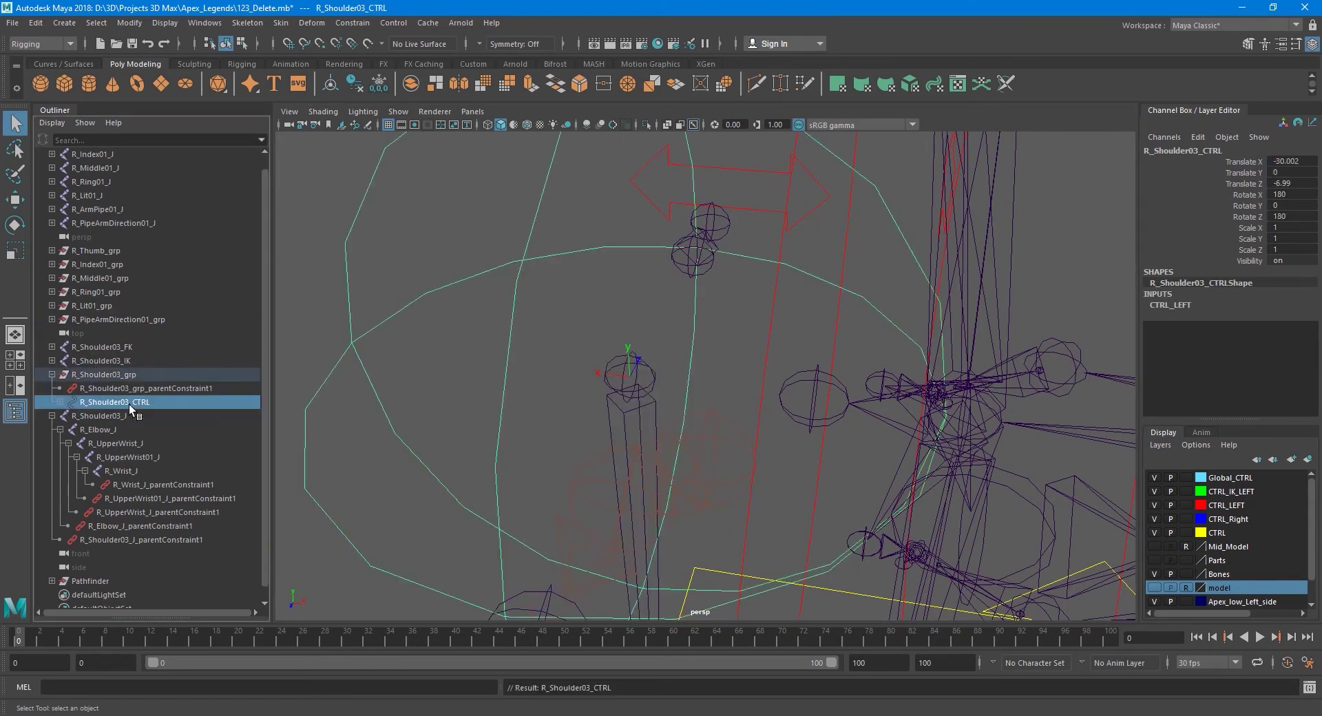
{"action": "left_click", "coordinate": [59, 401]}
{"action": "left_click", "coordinate": [115, 417]}
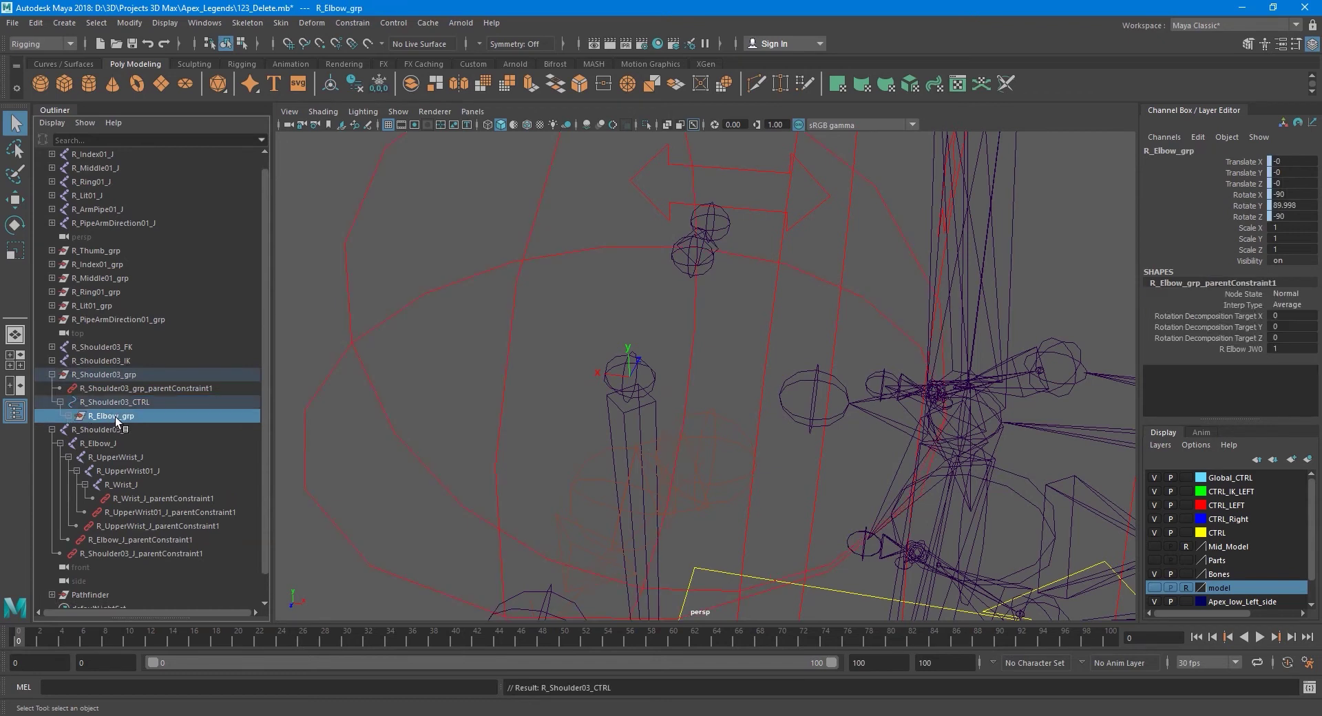
{"action": "left_click_drag", "start_coordinate": [114, 417], "coordinate": [103, 328]}
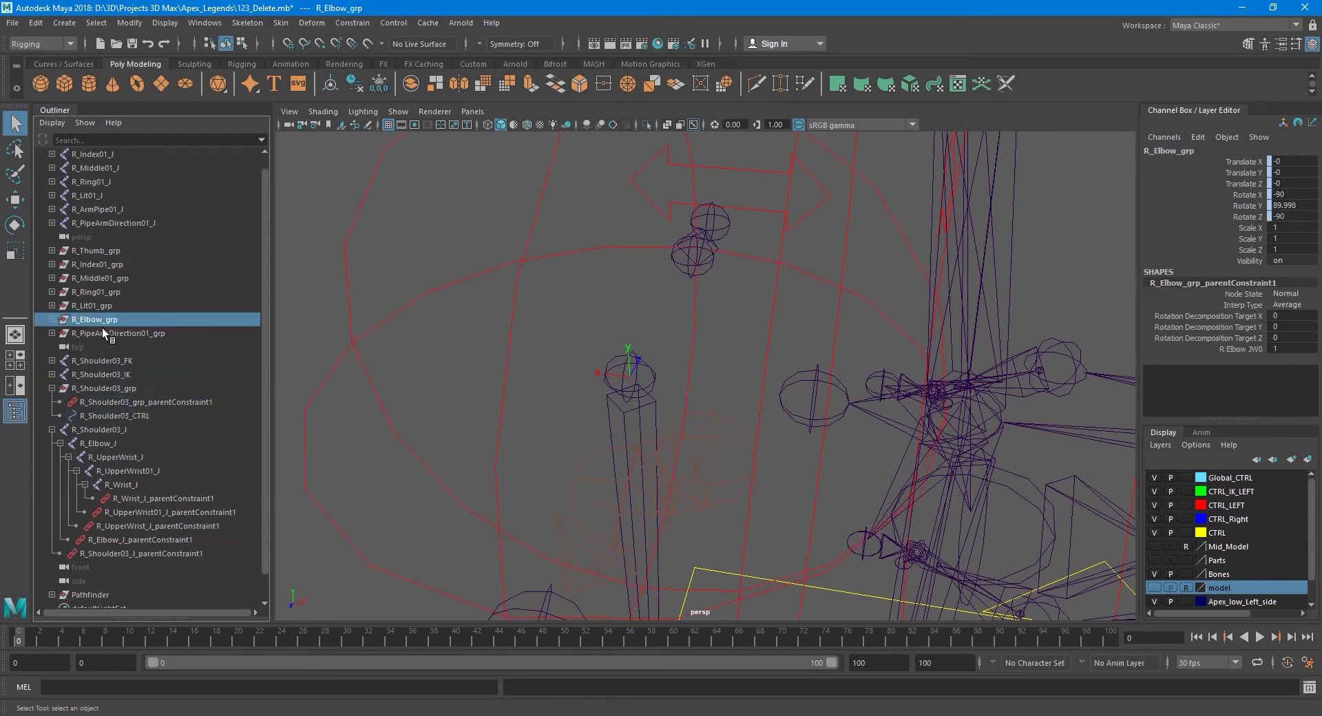
{"action": "left_click", "coordinate": [95, 416]}
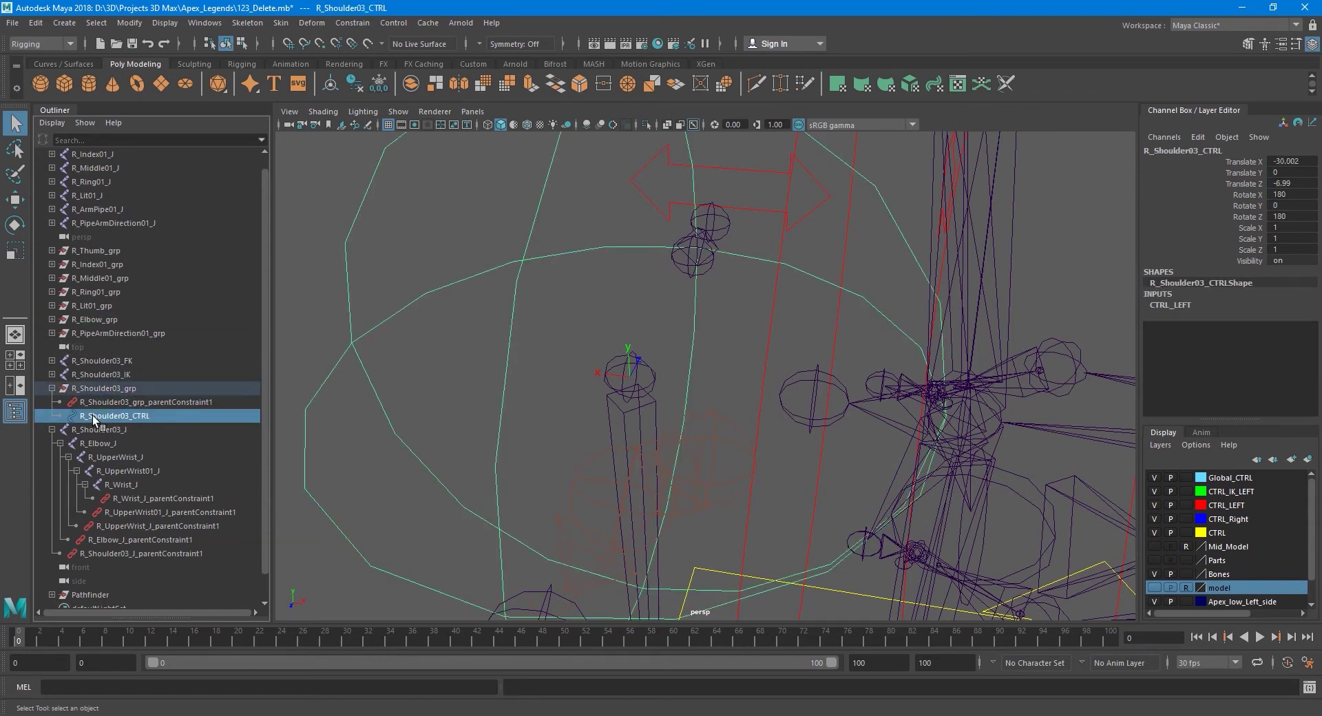
{"action": "scroll", "coordinate": [517, 309], "scroll_direction": "down", "scroll_amount": 5}
- Freeze transformations on R_Shoulder03_CTRL so its translate and rotate read zero
{"action": "left_click", "coordinate": [130, 23]}
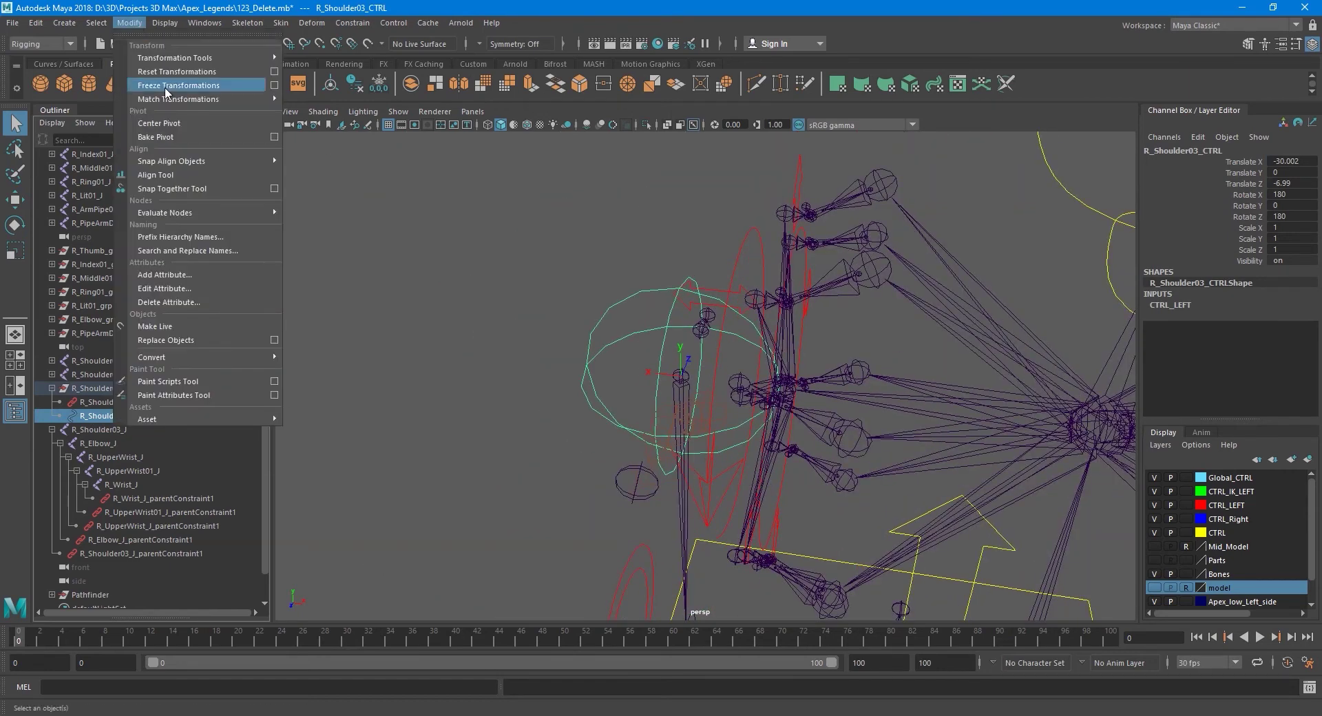
{"action": "left_click", "coordinate": [165, 86]}
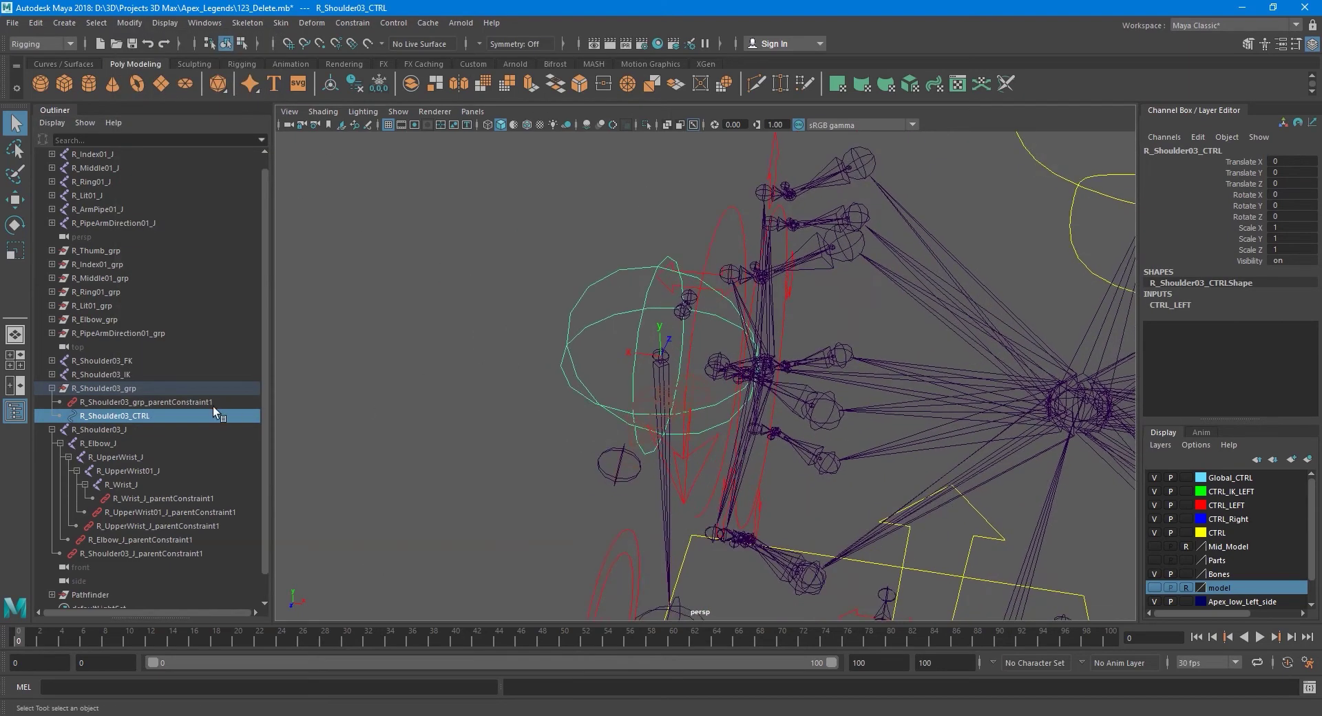
{"action": "left_click", "coordinate": [126, 389]}
- Undo an accidental reparenting of R_Shoulder03_CTRL under the constraint node
{"action": "scroll", "coordinate": [591, 355], "scroll_direction": "up", "scroll_amount": 3}
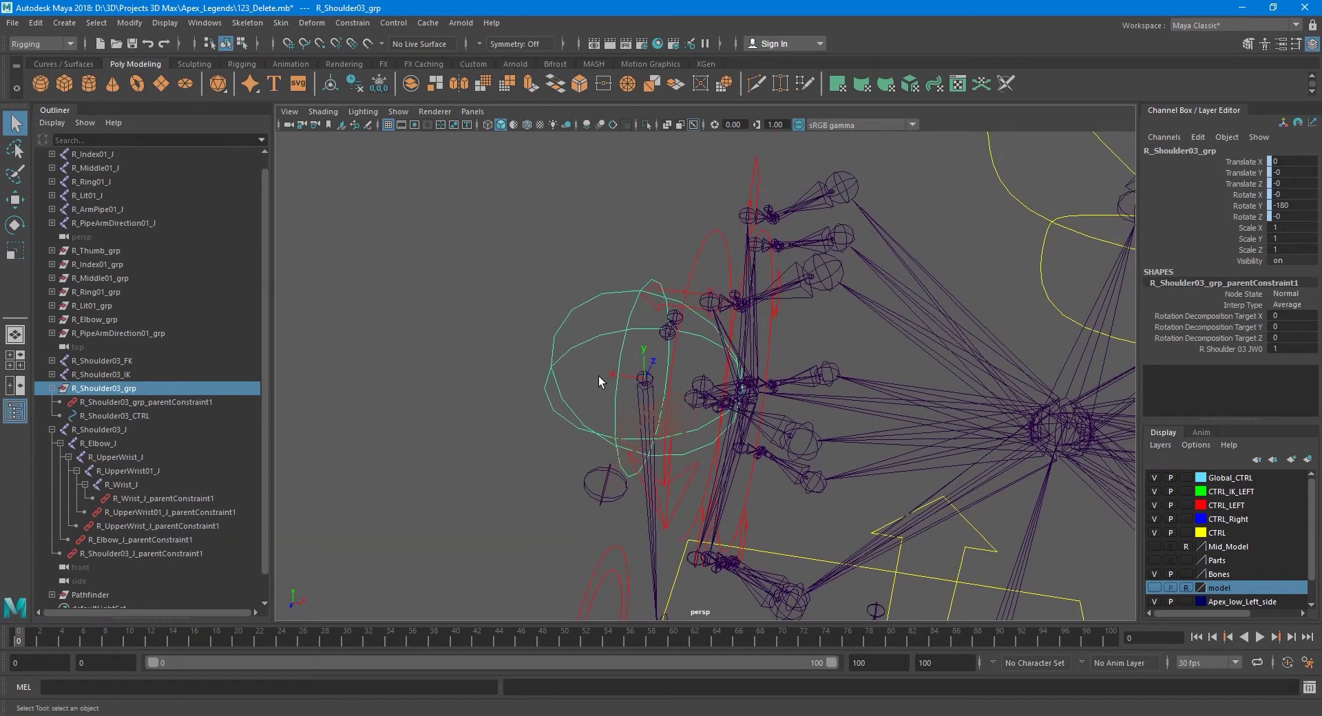
{"action": "left_click", "coordinate": [145, 416]}
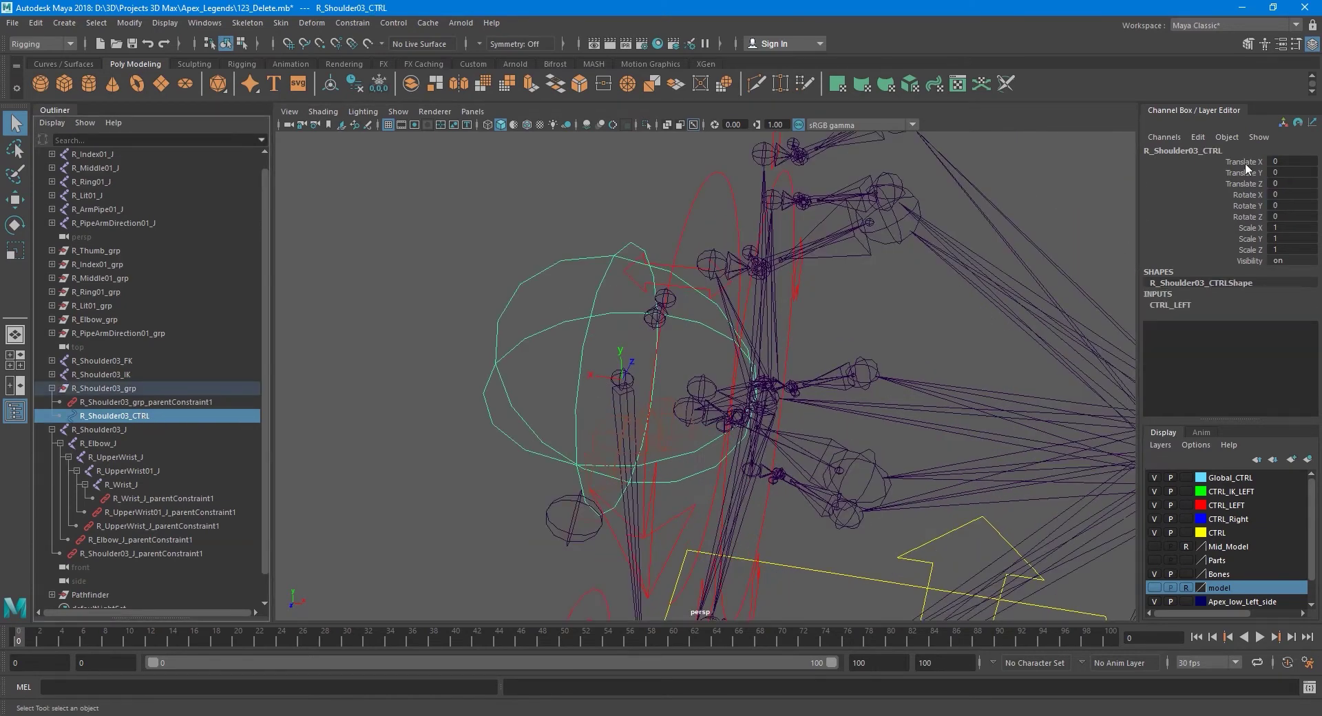
{"action": "middle_click_drag", "start_coordinate": [137, 416], "coordinate": [144, 396]}
{"action": "key", "text": "ctrl+z"}
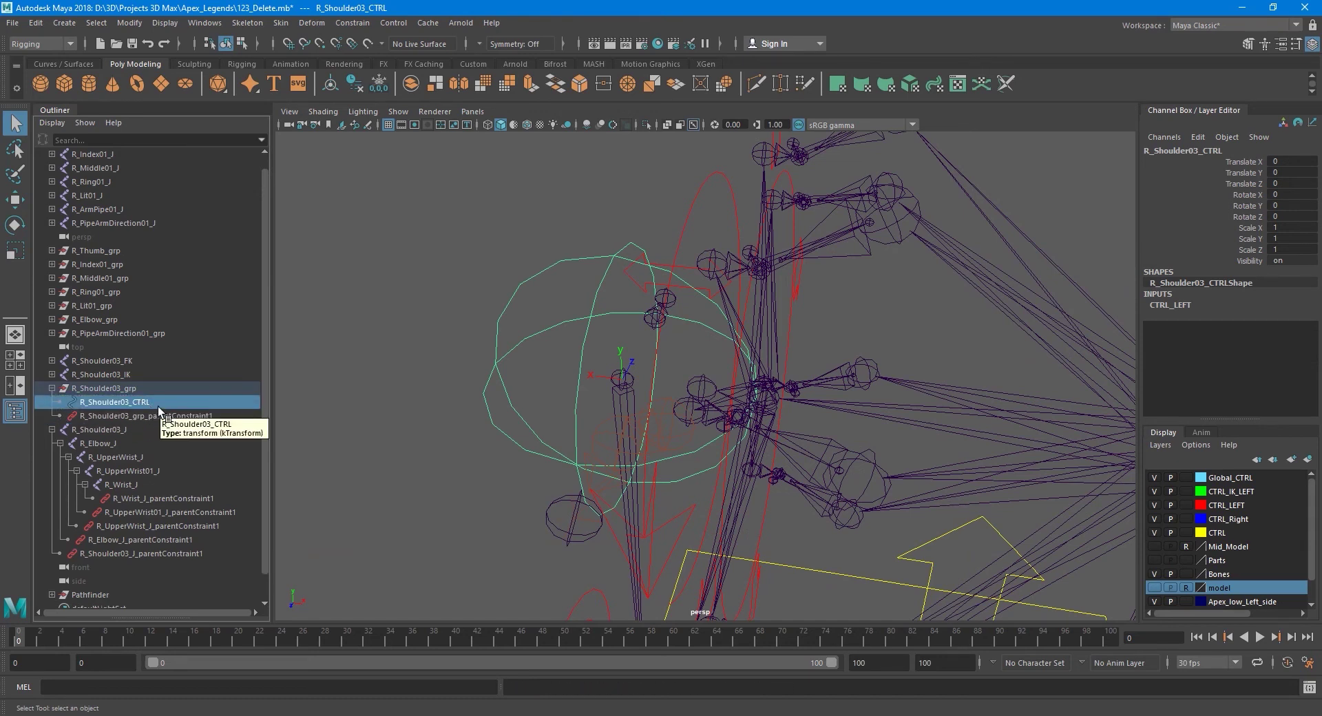
{"action": "left_click", "coordinate": [133, 391]}
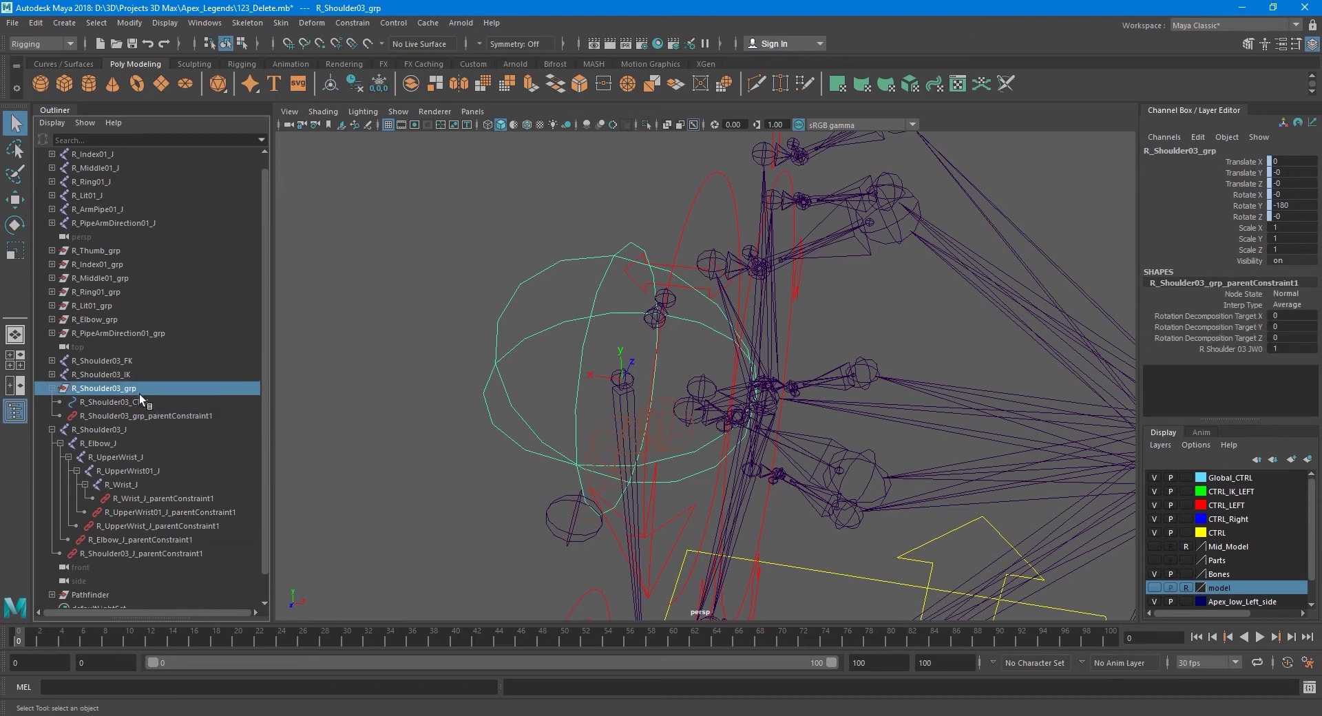
- Parent R_Elbow_grp under R_Shoulder03_CTRL in the Outliner
{"action": "left_click", "coordinate": [141, 398]}
{"action": "left_click", "coordinate": [99, 317]}
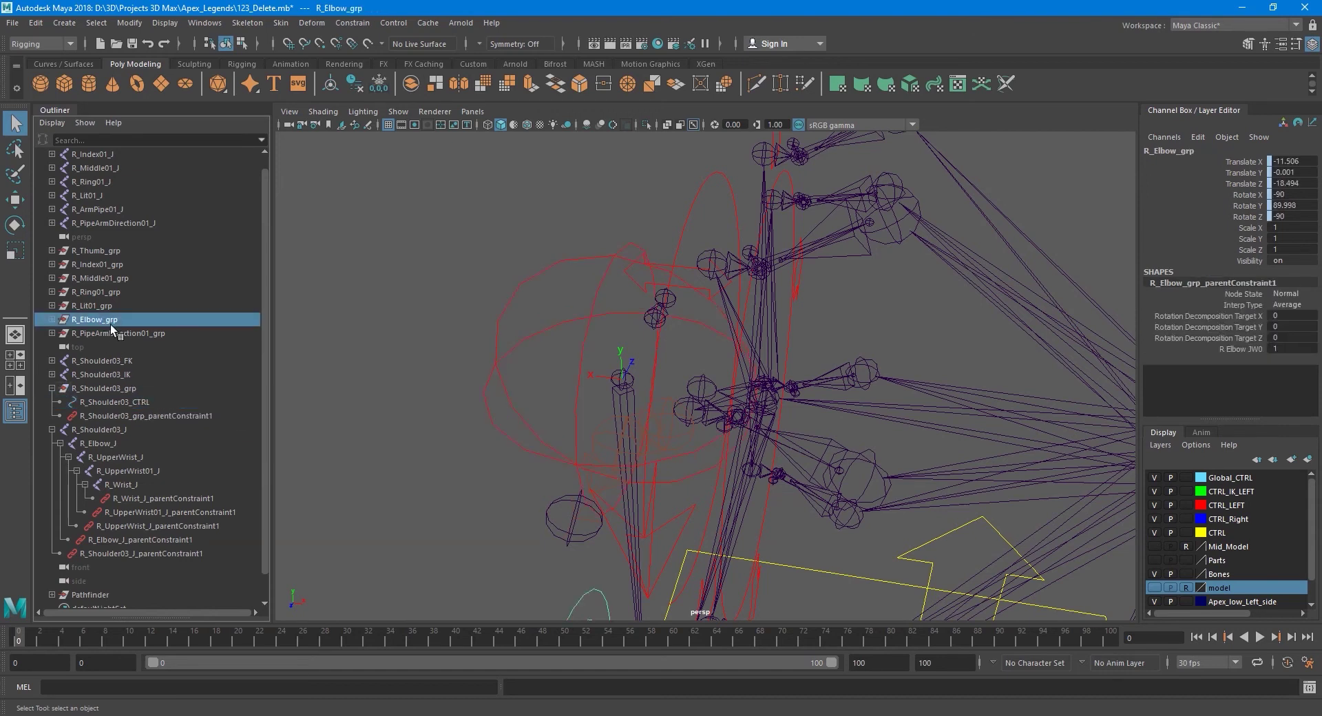
{"action": "middle_click_drag", "start_coordinate": [102, 321], "coordinate": [119, 399]}
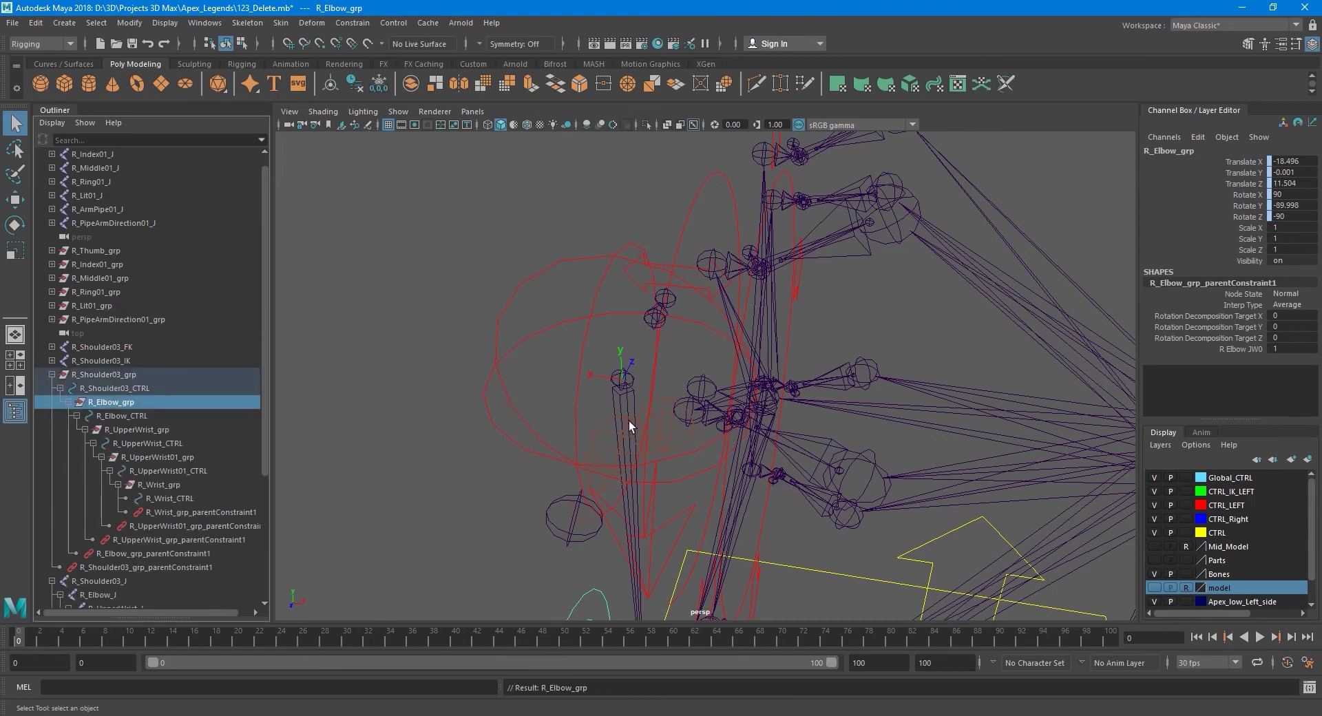
{"action": "mouse_move", "coordinate": [620, 376]}
{"action": "left_mouse_down", "text": "alt"}
{"action": "mouse_move", "coordinate": [629, 319]}
{"action": "mouse_move", "coordinate": [623, 365]}
{"action": "mouse_move", "coordinate": [540, 383]}
{"action": "left_mouse_up", "text": "alt"}
- Toggle the local rotation axes display on R_Shoulder03_grp
{"action": "left_click", "coordinate": [103, 376]}
{"action": "scroll", "coordinate": [586, 379], "scroll_direction": "up", "scroll_amount": 3}
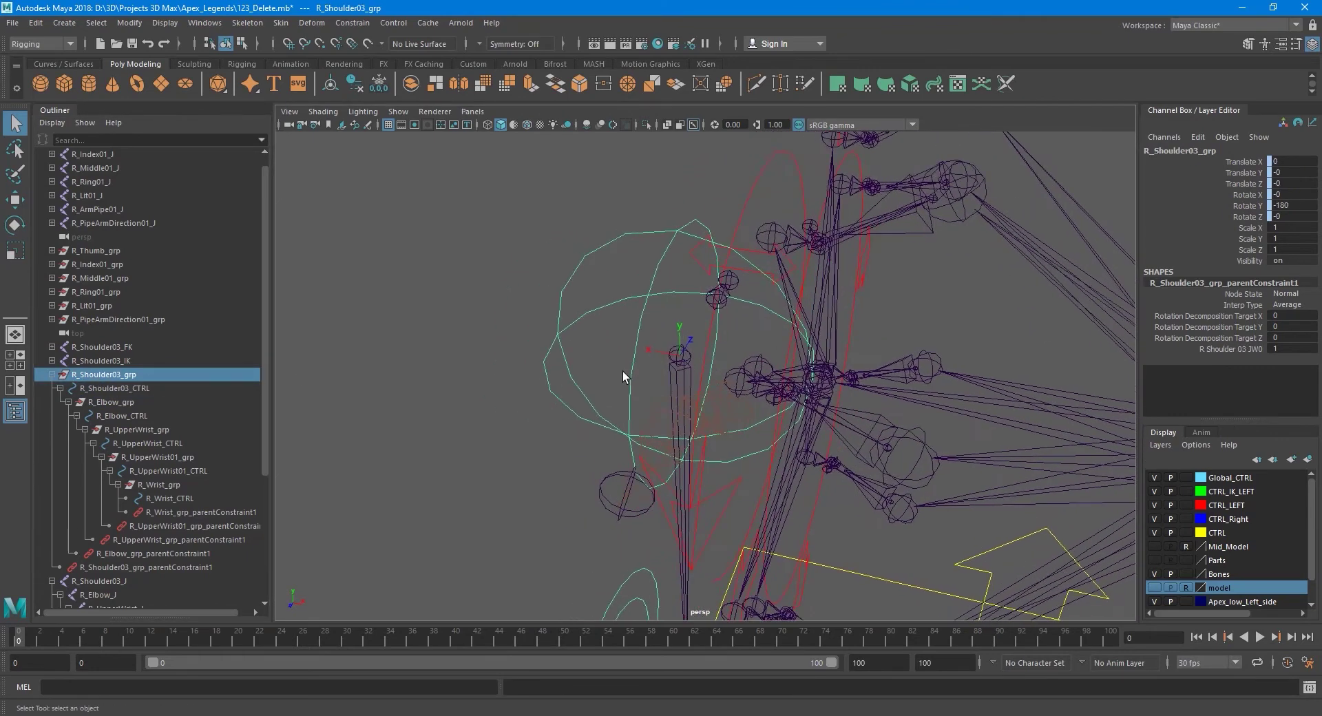
{"action": "scroll", "coordinate": [627, 375], "scroll_direction": "up", "scroll_amount": 3}
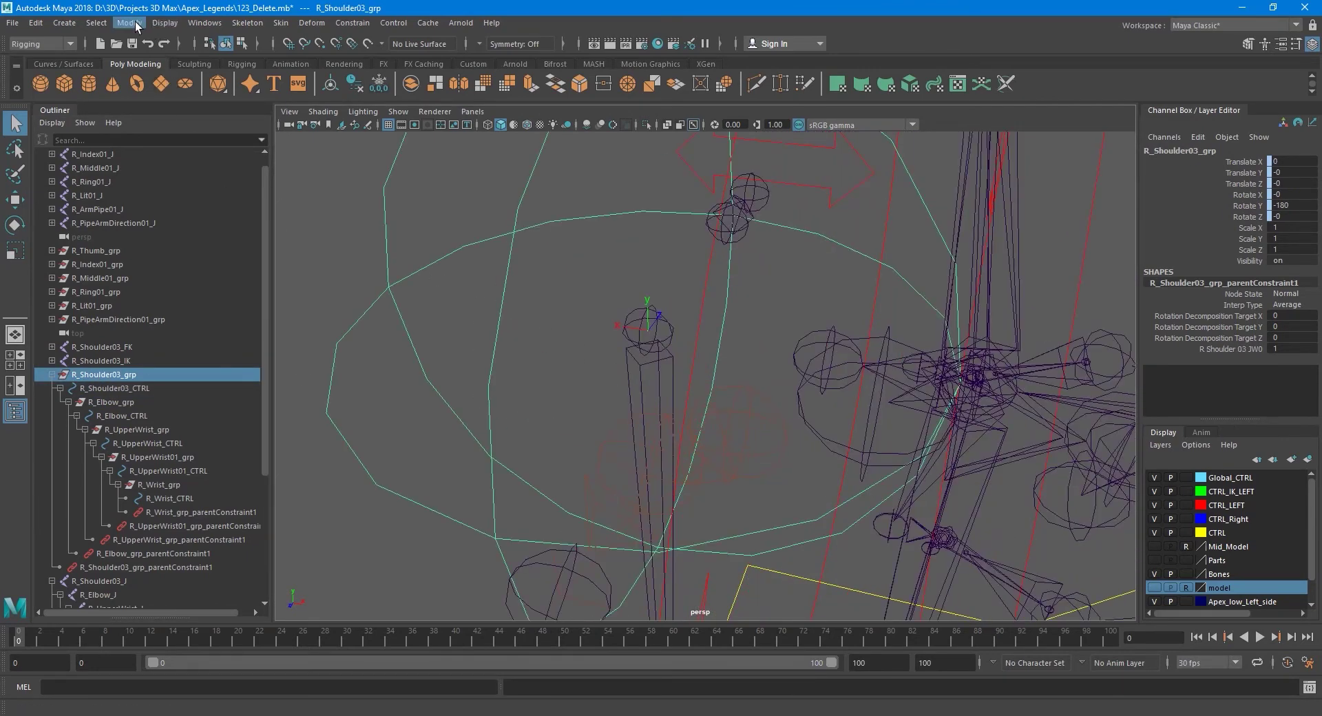
{"action": "left_click", "coordinate": [166, 23]}
{"action": "mouse_move", "coordinate": [205, 182]}
{"action": "left_click", "coordinate": [436, 194]}
- Turn off the local rotation axes display on the R_Shoulder03_J joint
{"action": "left_click", "coordinate": [127, 580]}
{"action": "left_click", "coordinate": [175, 24]}
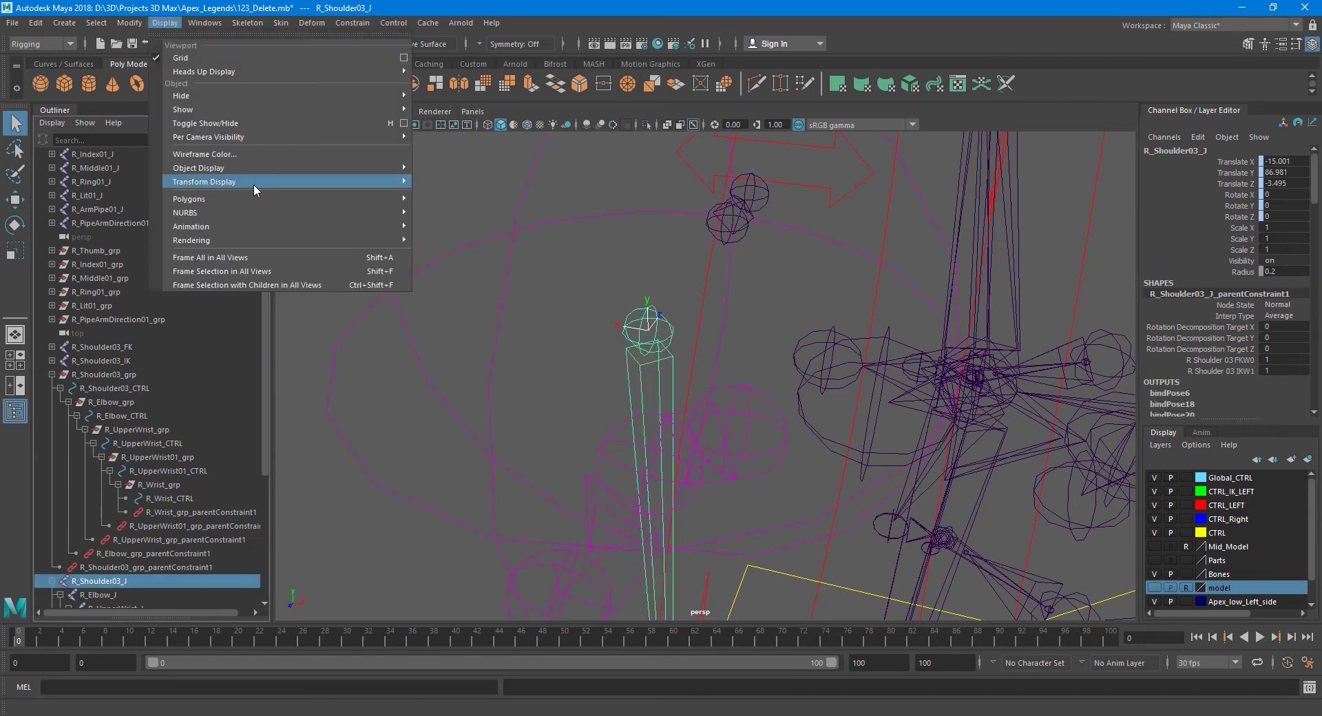
{"action": "left_click", "coordinate": [447, 195]}
{"action": "left_click", "coordinate": [619, 261]}
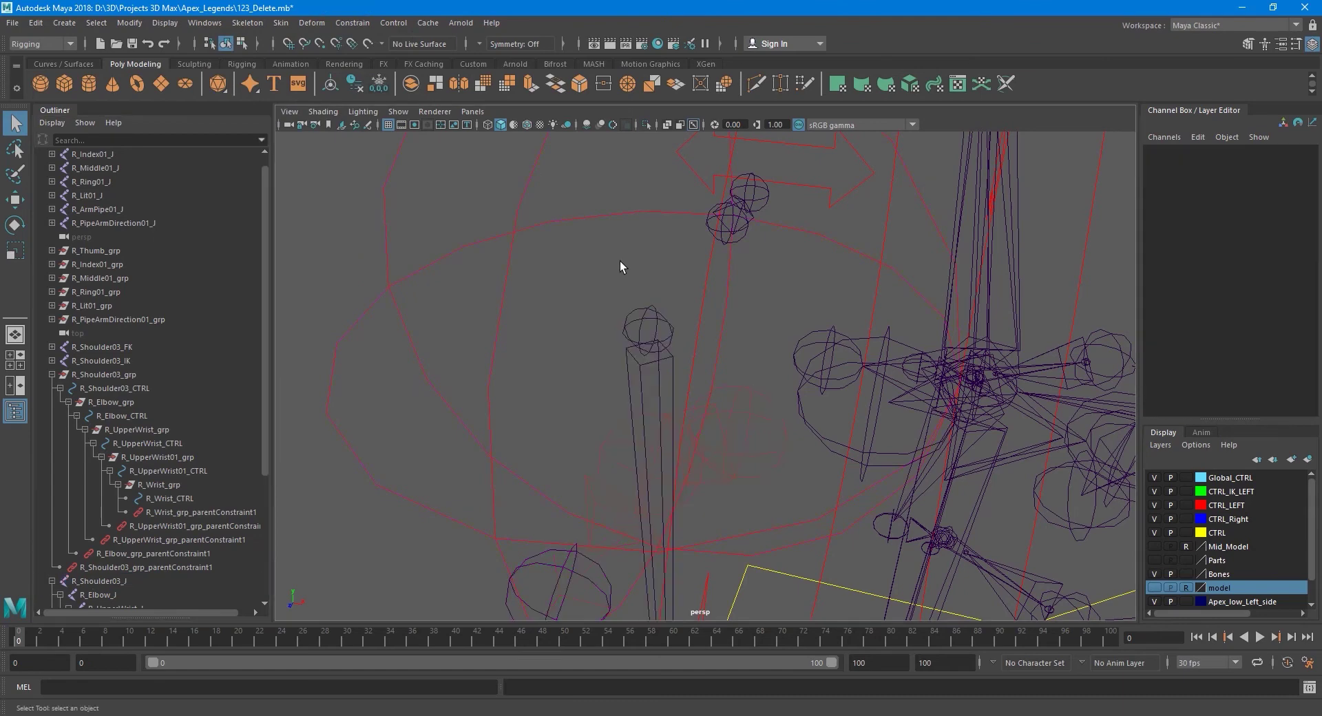
{"action": "left_click_drag", "start_coordinate": [620, 261], "coordinate": [599, 281], "text": "alt"}
{"action": "mouse_move", "coordinate": [582, 342]}
{"action": "left_mouse_down", "text": "alt"}
{"action": "mouse_move", "coordinate": [639, 298]}
{"action": "mouse_move", "coordinate": [625, 267]}
{"action": "left_mouse_up", "text": "alt"}
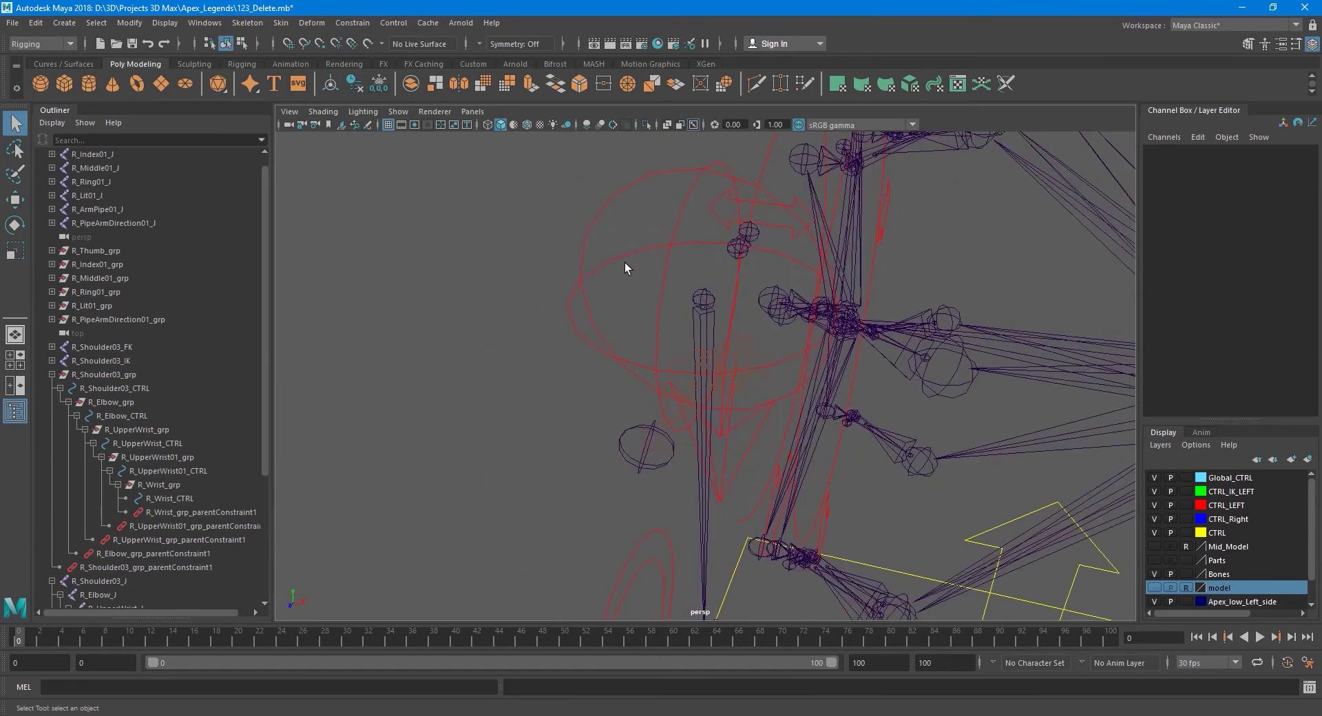
- Delete the parent constraints on R_Wrist_grp, R_UpperWrist01_grp, R_UpperWrist_grp, R_Elbow_grp and R_Shoulder03_grp
{"action": "left_click", "coordinate": [114, 376]}
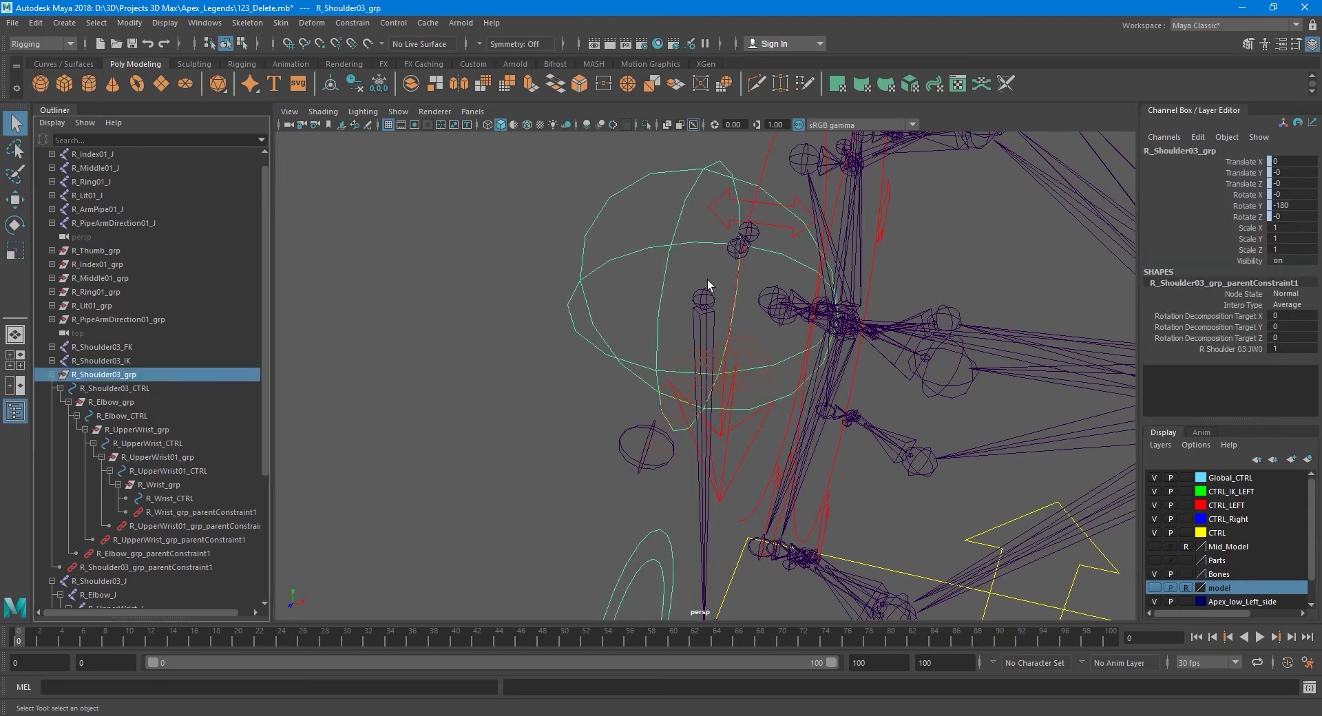
{"action": "mouse_move", "coordinate": [714, 349]}
{"action": "left_mouse_down", "text": "alt"}
{"action": "mouse_move", "coordinate": [630, 386]}
{"action": "mouse_move", "coordinate": [609, 369]}
{"action": "mouse_move", "coordinate": [624, 369]}
{"action": "left_mouse_up", "text": "alt"}
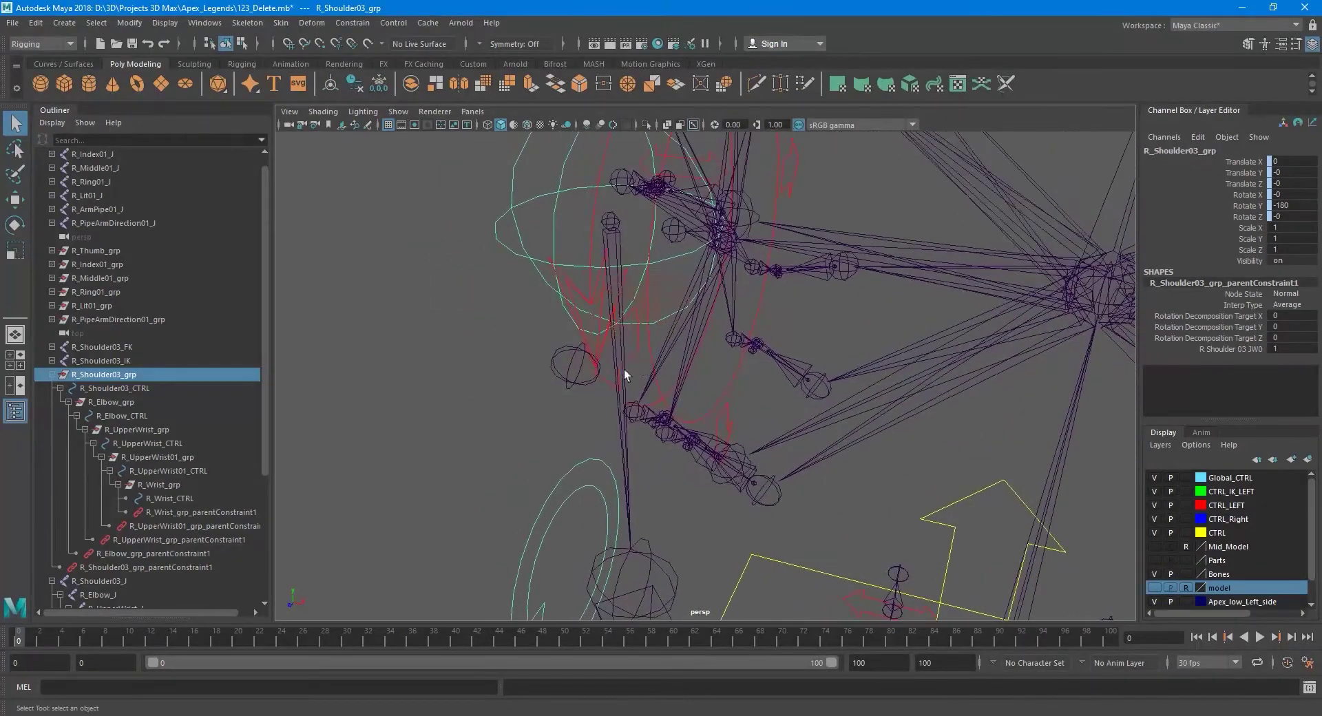
{"action": "left_click", "coordinate": [180, 512]}
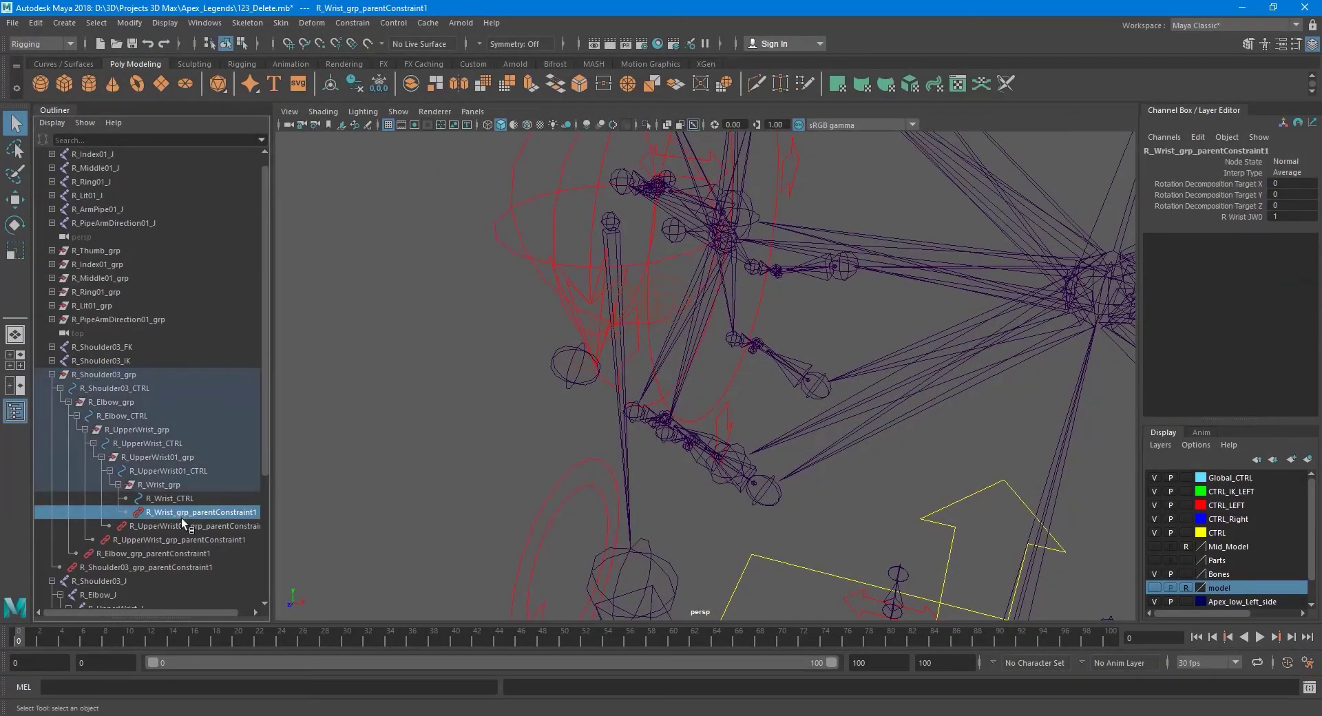
{"action": "left_click", "coordinate": [184, 566], "text": "shift"}
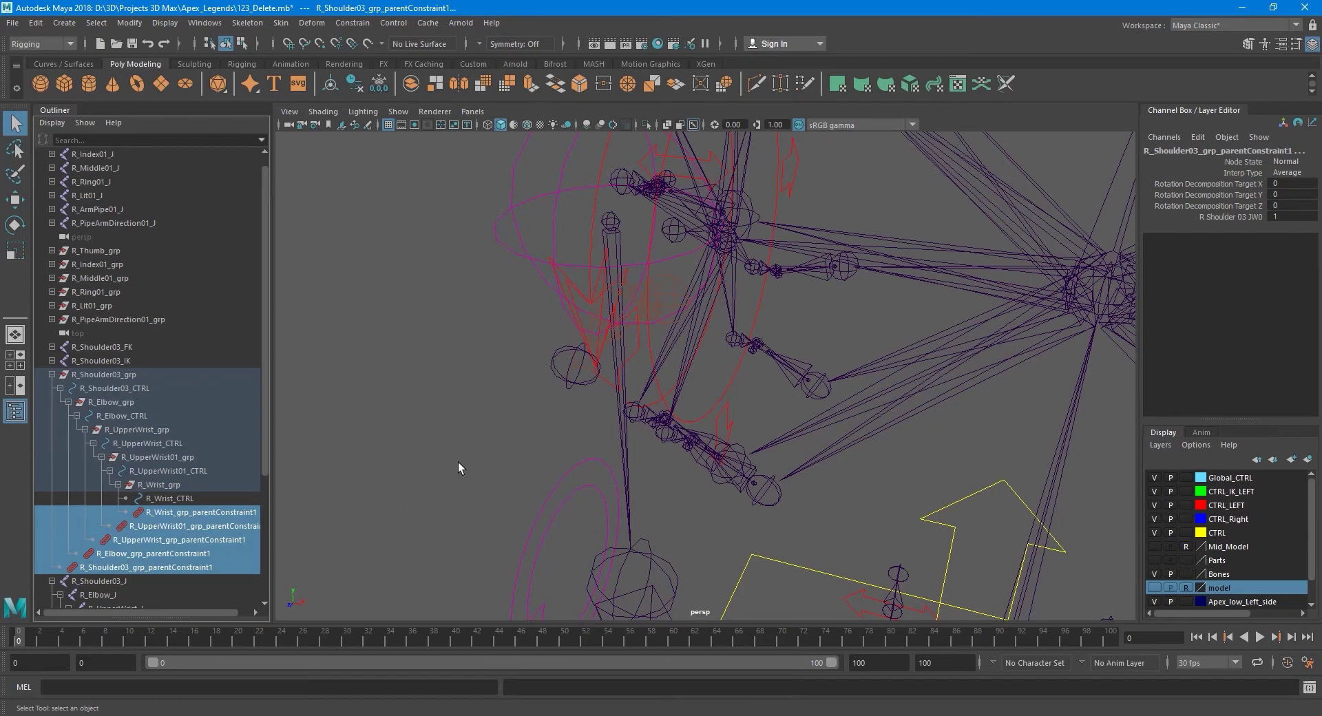
{"action": "key", "text": "Delete"}
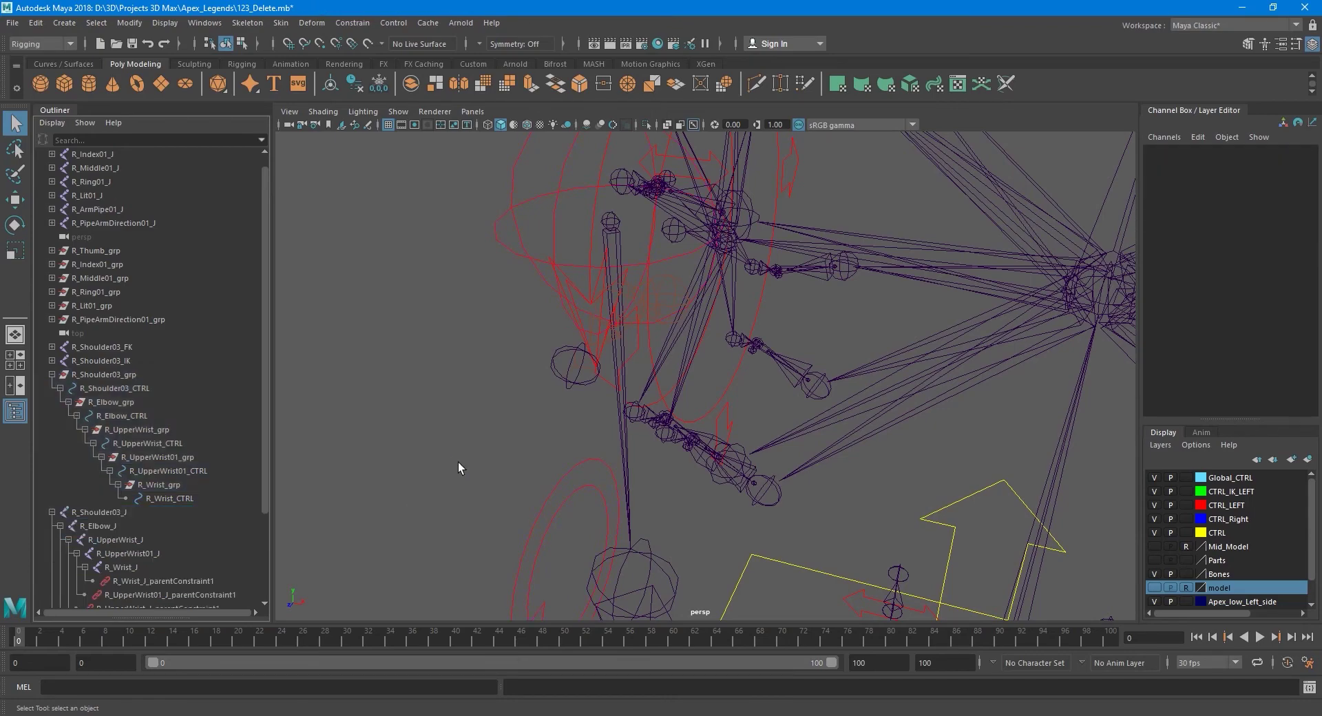
- Turn on the model display layer's visibility to show the white character mesh
{"action": "left_click", "coordinate": [103, 374]}
{"action": "mouse_move", "coordinate": [378, 349]}
{"action": "left_mouse_down", "text": "alt"}
{"action": "mouse_move", "coordinate": [717, 342]}
{"action": "mouse_move", "coordinate": [980, 454]}
{"action": "left_mouse_up", "text": "alt"}
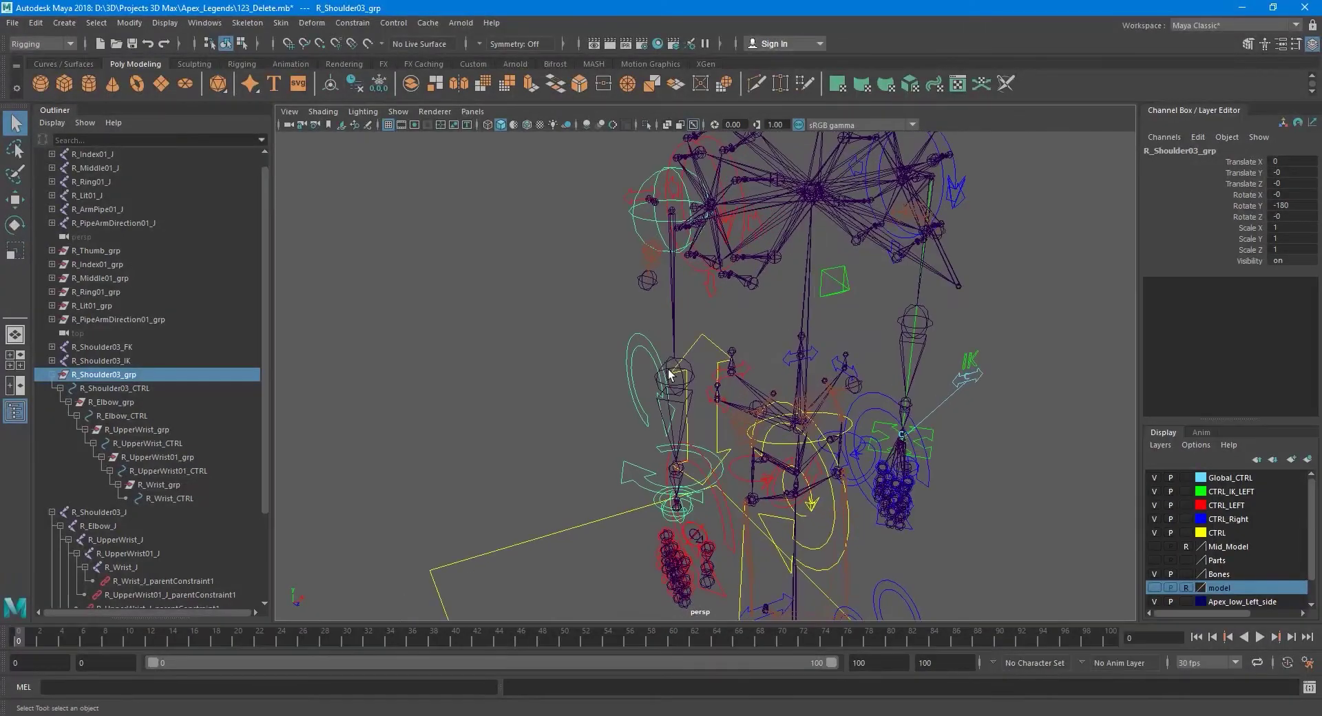
{"action": "left_click", "coordinate": [1154, 587]}
{"action": "left_click_drag", "start_coordinate": [731, 436], "coordinate": [697, 419], "text": "alt"}
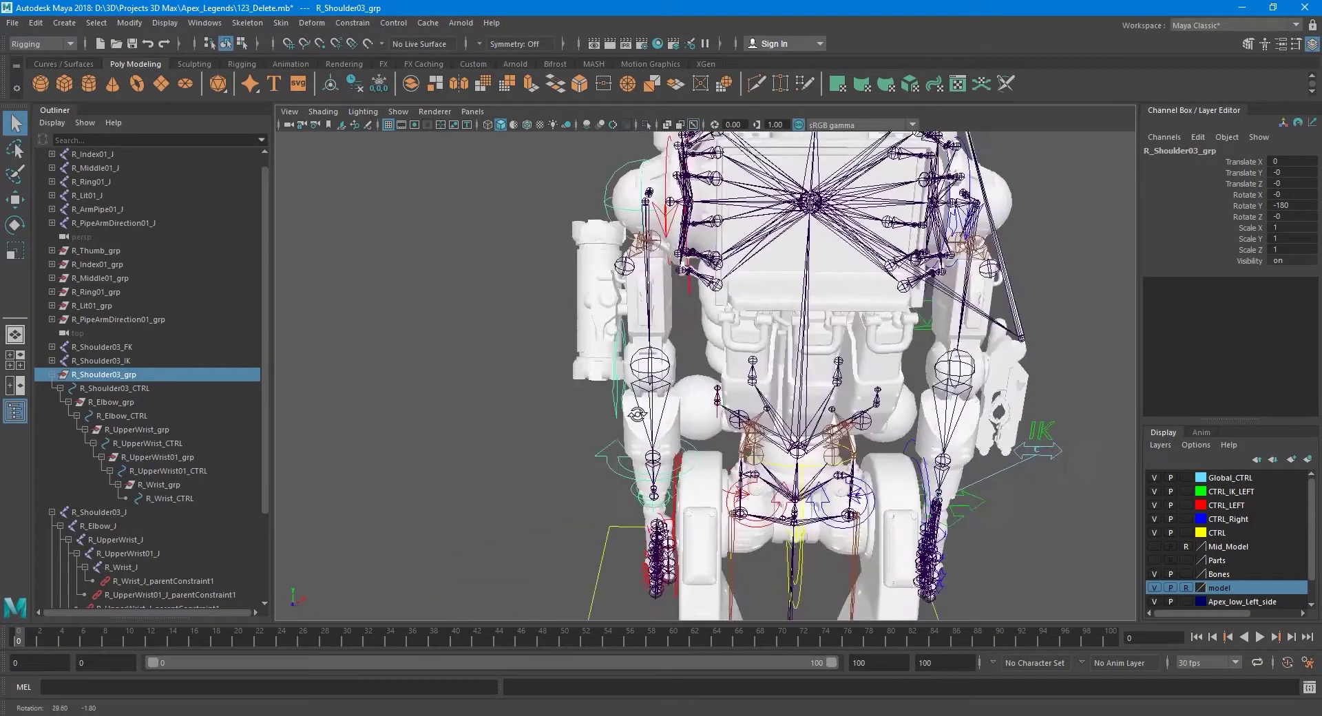
- Save the scene as 123_Delete.mb
{"action": "scroll", "coordinate": [697, 418], "scroll_direction": "up", "scroll_amount": 2}
{"action": "scroll", "coordinate": [664, 419], "scroll_direction": "up", "scroll_amount": 1}
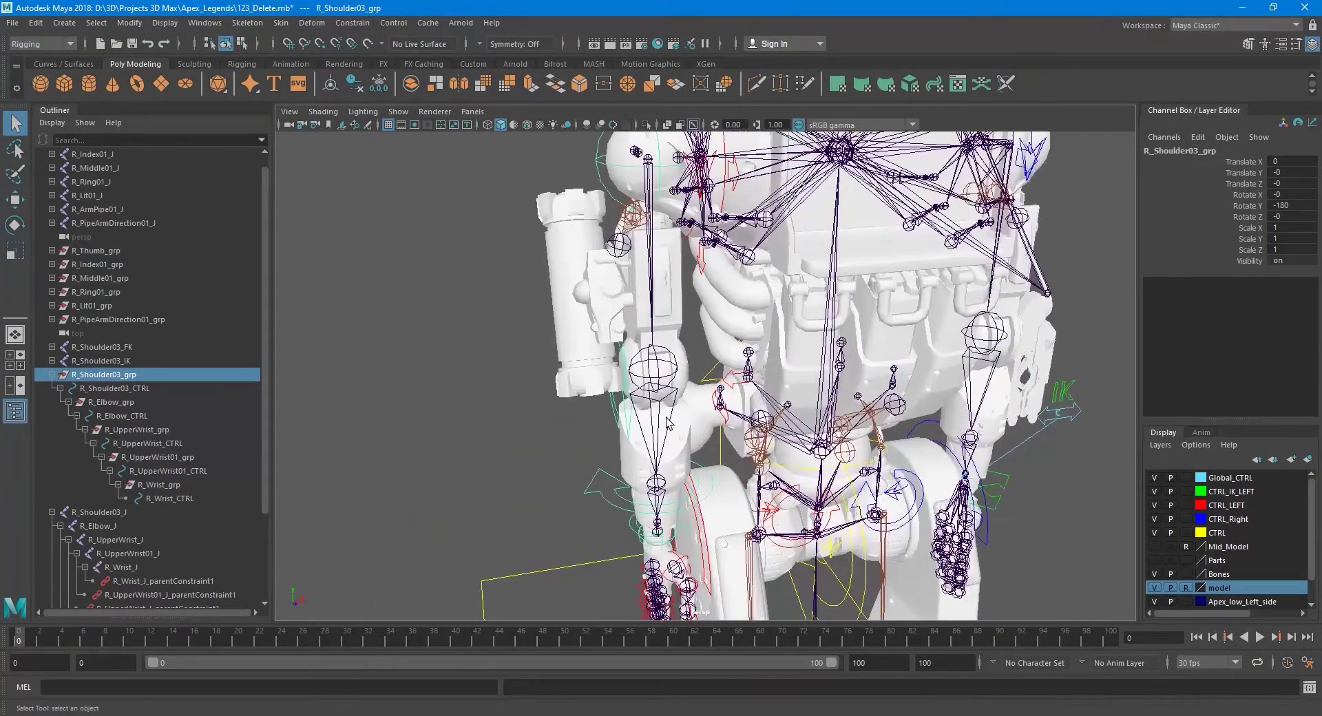
{"action": "scroll", "coordinate": [668, 437], "scroll_direction": "up", "scroll_amount": 2}
{"action": "scroll", "coordinate": [669, 445], "scroll_direction": "up", "scroll_amount": 2}
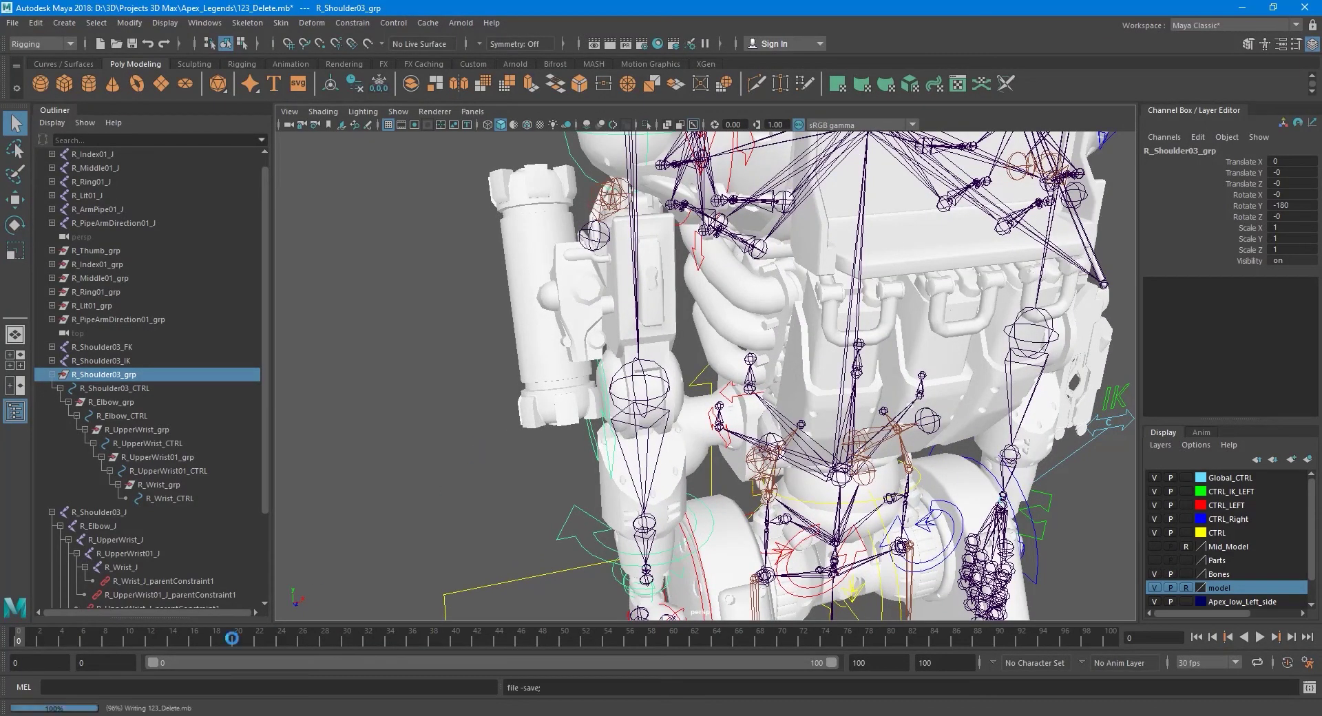
{"action": "key", "text": "ctrl+s"}
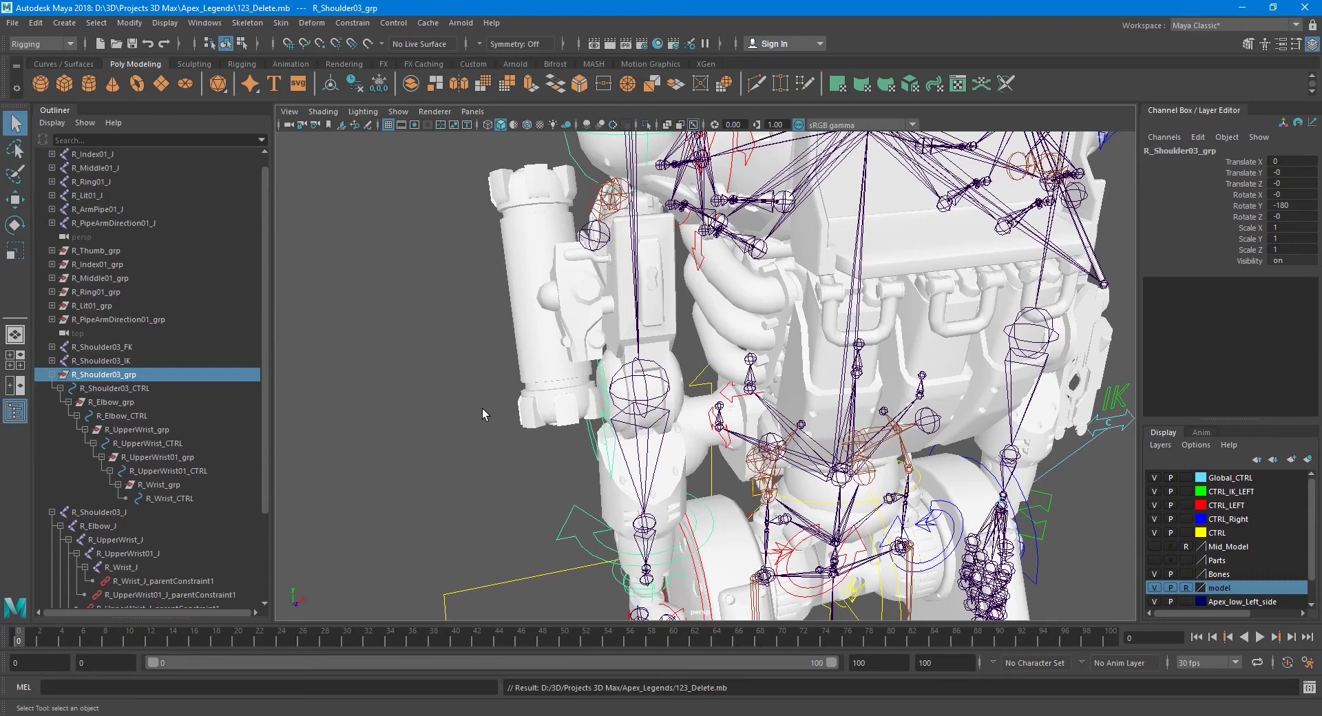
{"action": "left_click_drag", "start_coordinate": [482, 413], "coordinate": [508, 431], "text": "alt"}
- Select R_Wrist_CTRL, then add R_Wrist_FK from the expanded R_Shoulder03_FK chain
{"action": "middle_click_drag", "start_coordinate": [508, 430], "coordinate": [516, 401], "text": "alt"}
{"action": "left_click", "coordinate": [170, 499]}
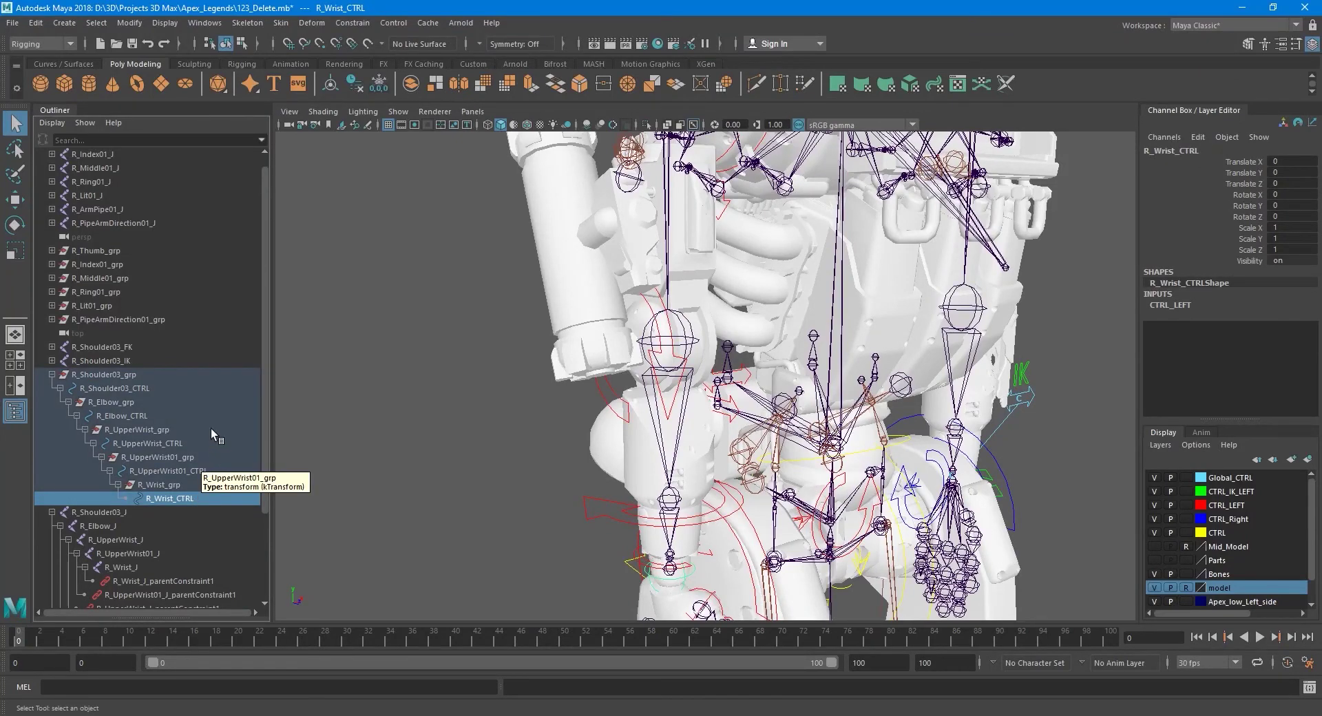
{"action": "left_click", "coordinate": [53, 345]}
{"action": "mouse_move", "coordinate": [560, 400]}
{"action": "left_mouse_down", "text": "alt"}
{"action": "mouse_move", "coordinate": [647, 436]}
{"action": "mouse_move", "coordinate": [606, 447]}
{"action": "left_mouse_up", "text": "alt"}
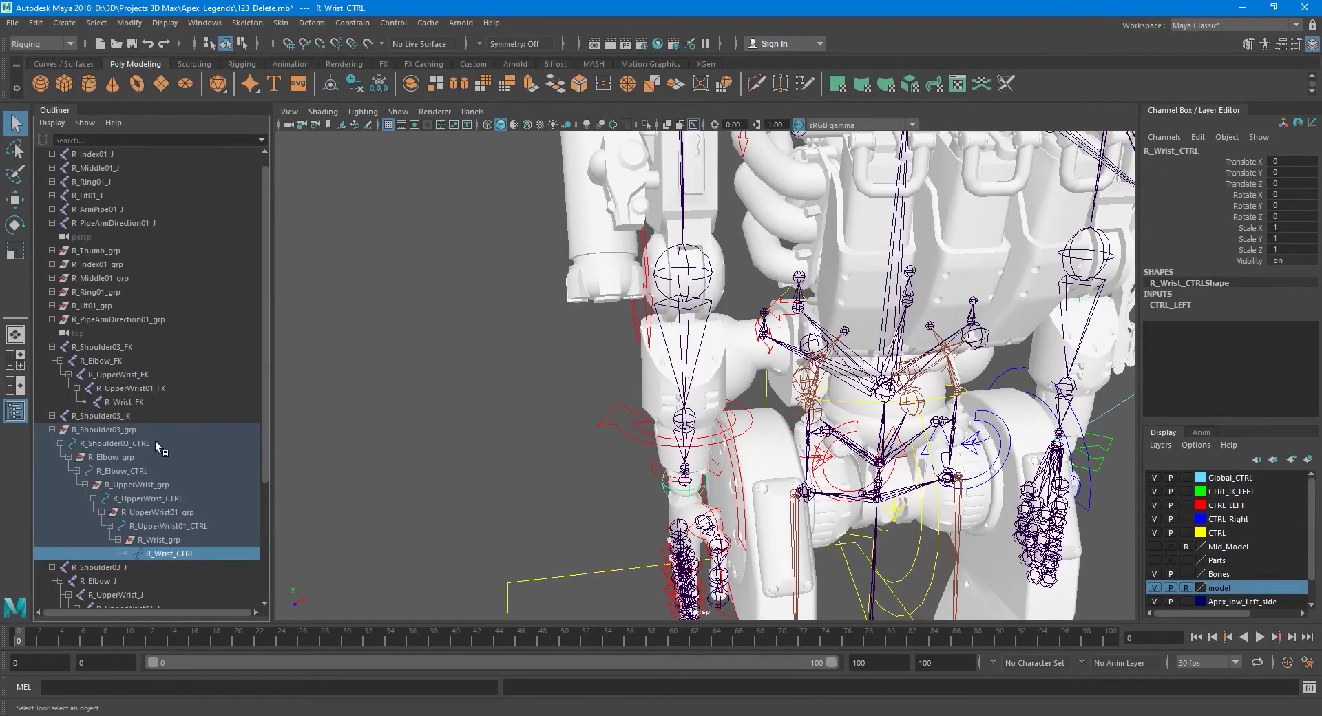
{"action": "left_click", "coordinate": [141, 403], "text": "ctrl"}
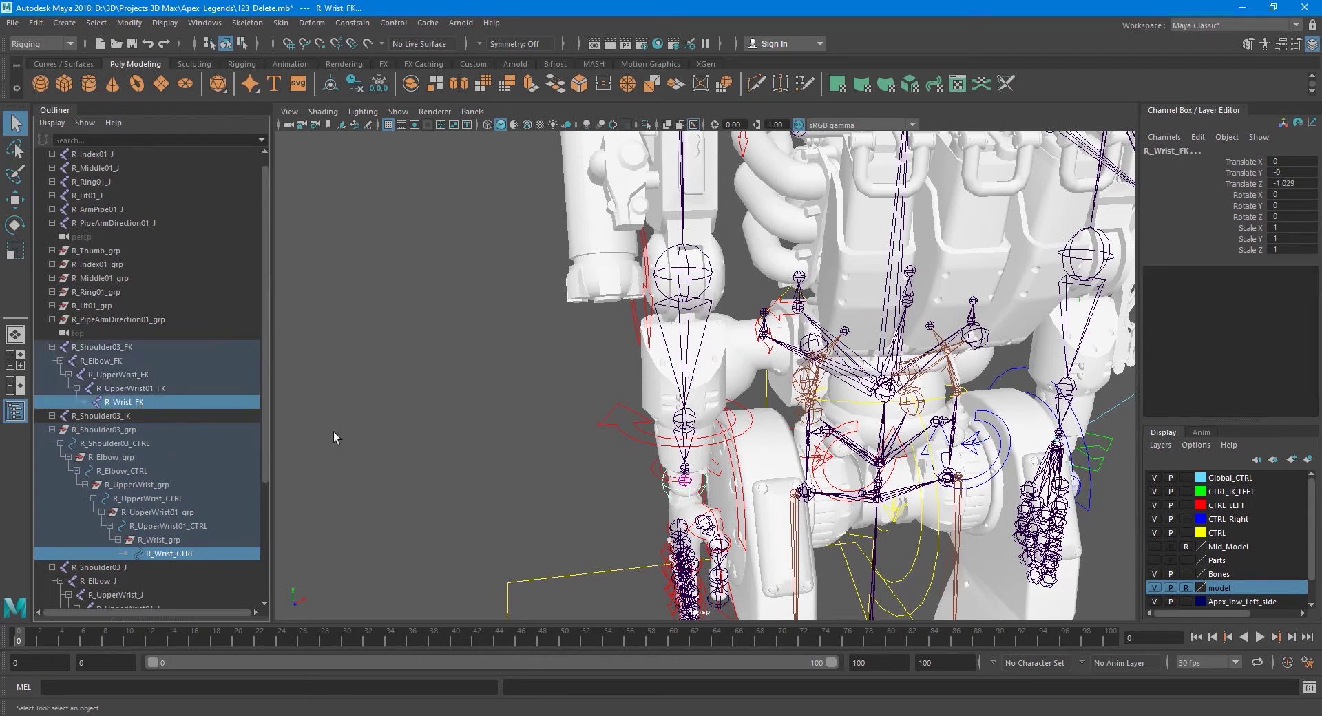
{"action": "middle_click_drag", "start_coordinate": [334, 432], "coordinate": [451, 208], "text": "alt"}
- Apply a parent constraint so R_Wrist_FK follows R_Wrist_CTRL
{"action": "left_click", "coordinate": [350, 24]}
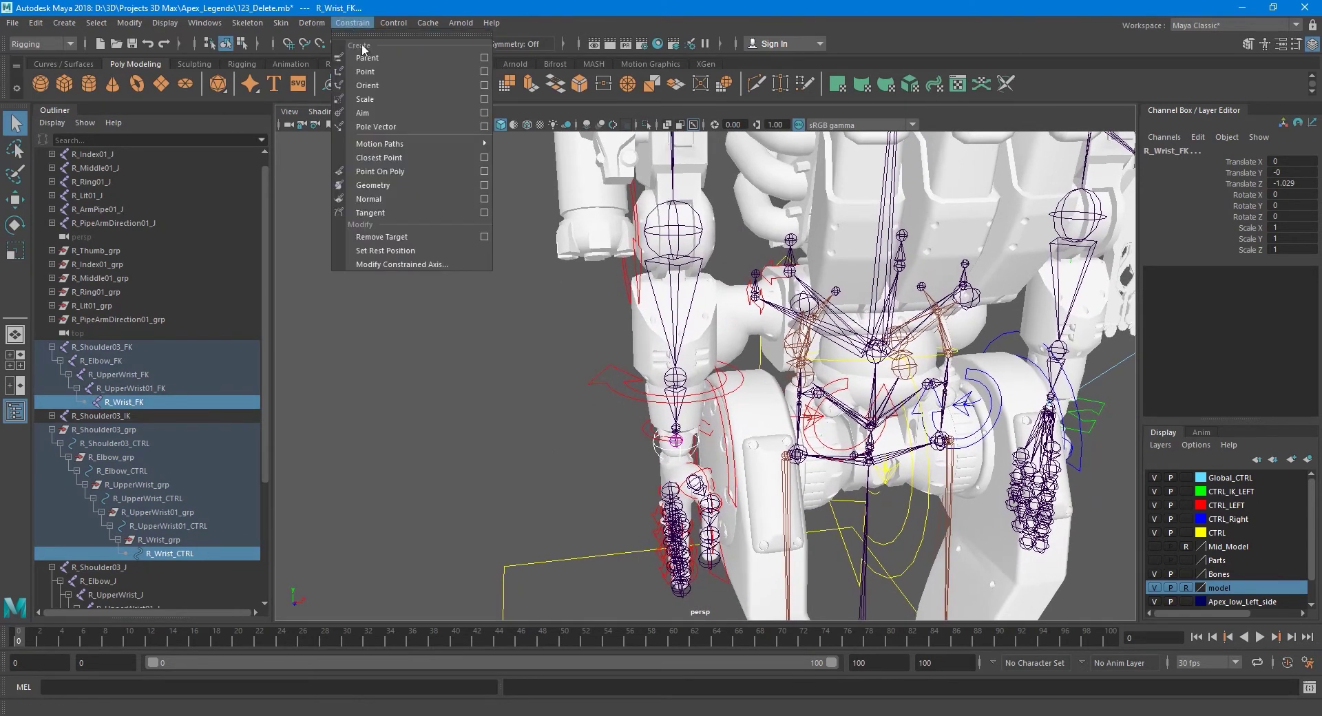
{"action": "left_click", "coordinate": [483, 60]}
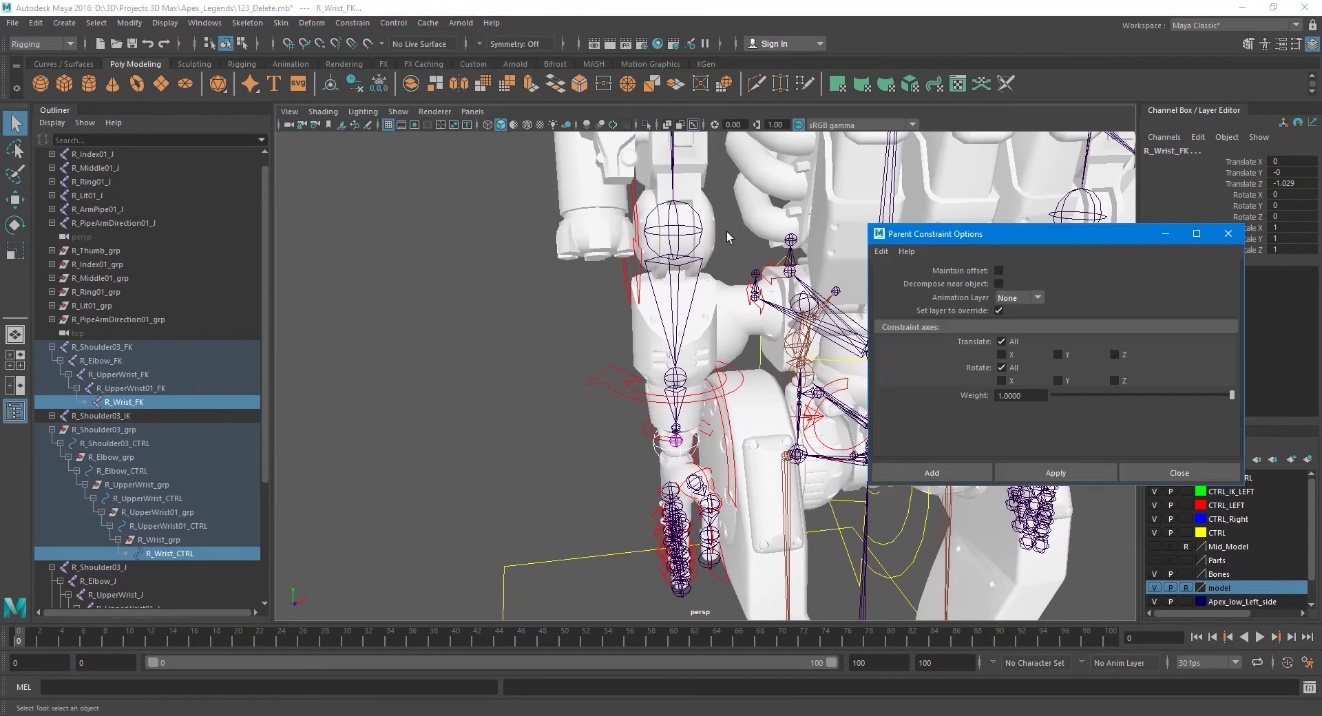
{"action": "left_click", "coordinate": [1056, 473]}
{"action": "left_click", "coordinate": [1129, 477]}
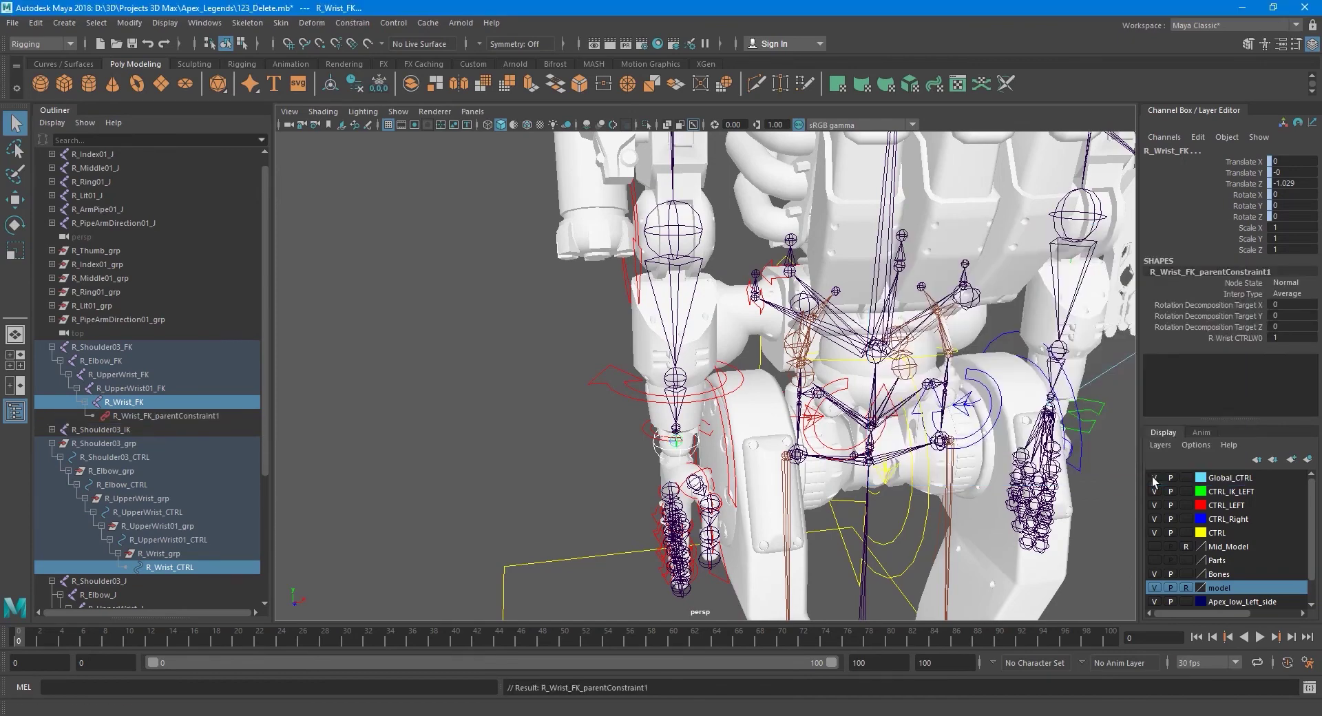
{"action": "scroll", "coordinate": [727, 380], "scroll_direction": "up", "scroll_amount": 2}
{"action": "scroll", "coordinate": [726, 379], "scroll_direction": "up", "scroll_amount": 2}
{"action": "scroll", "coordinate": [726, 379], "scroll_direction": "up", "scroll_amount": 2}
- Parent-constrain R_UpperWrist01_FK and R_UpperWrist_FK to their matching CTRL controls
{"action": "scroll", "coordinate": [716, 377], "scroll_direction": "up", "scroll_amount": 2}
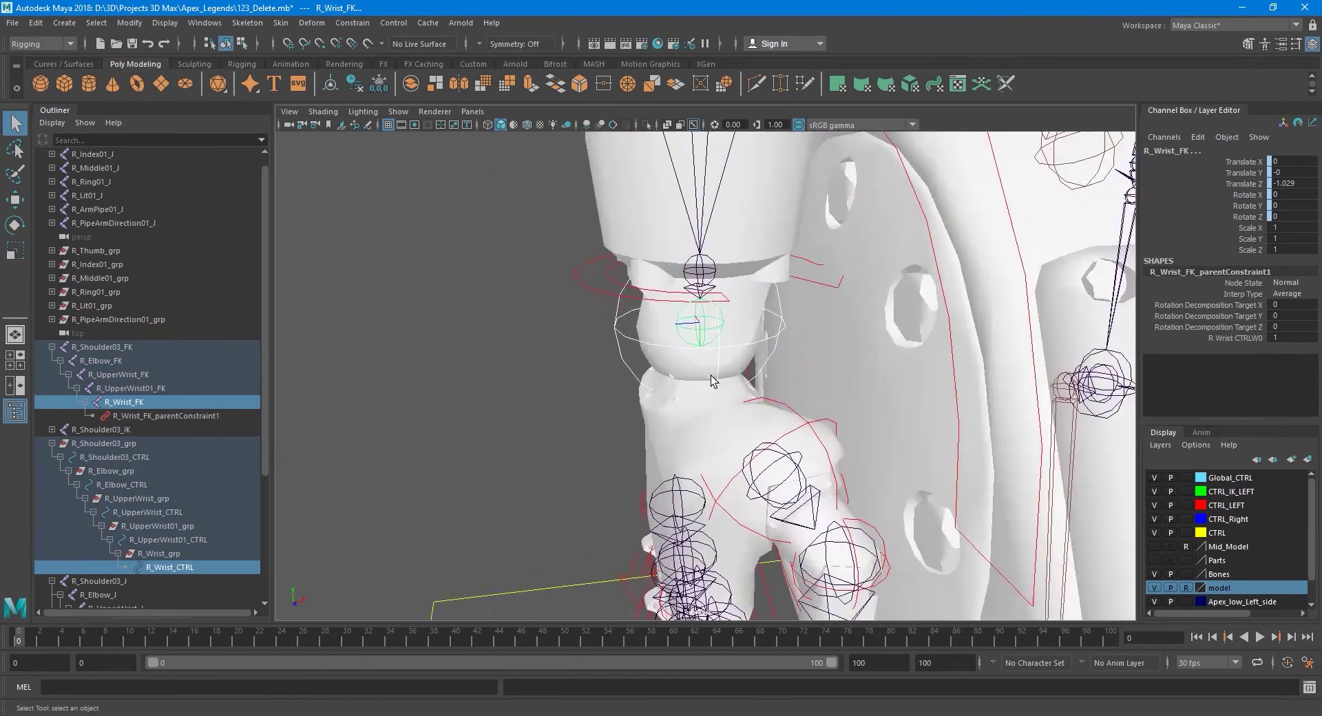
{"action": "left_click", "coordinate": [162, 541]}
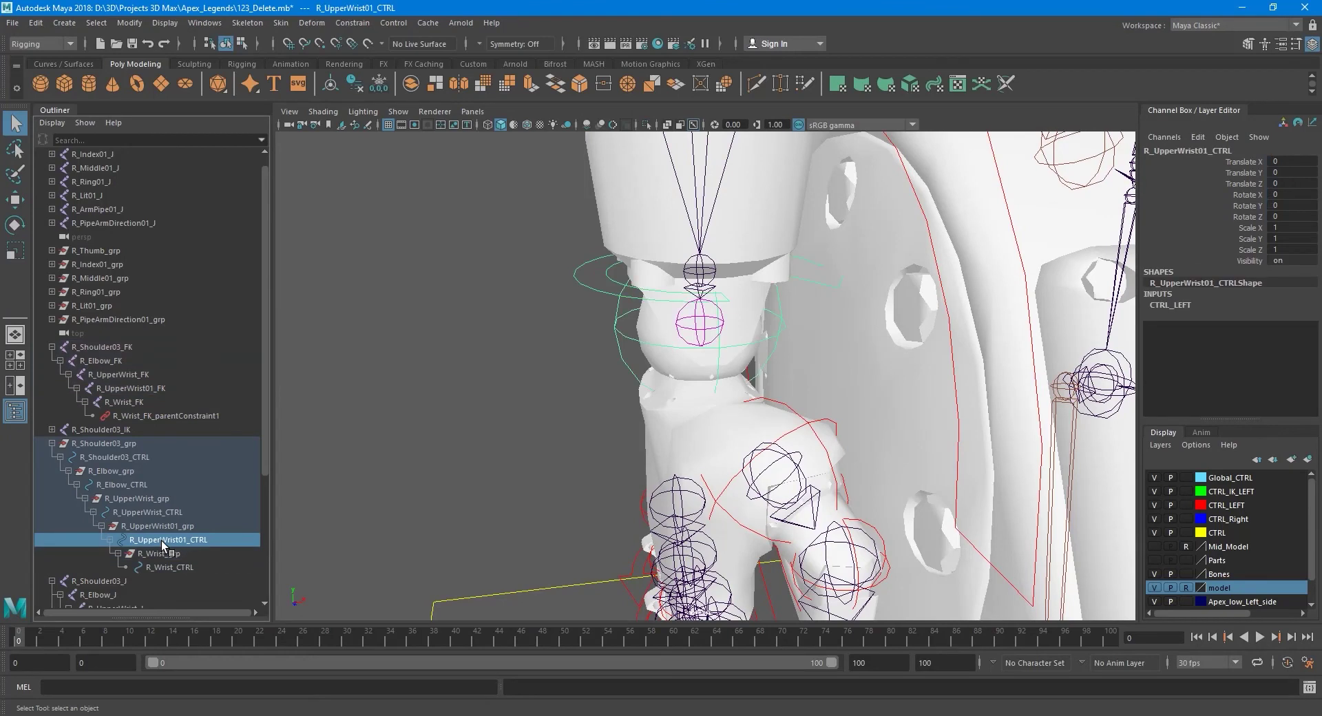
{"action": "left_click", "coordinate": [140, 389], "text": "ctrl"}
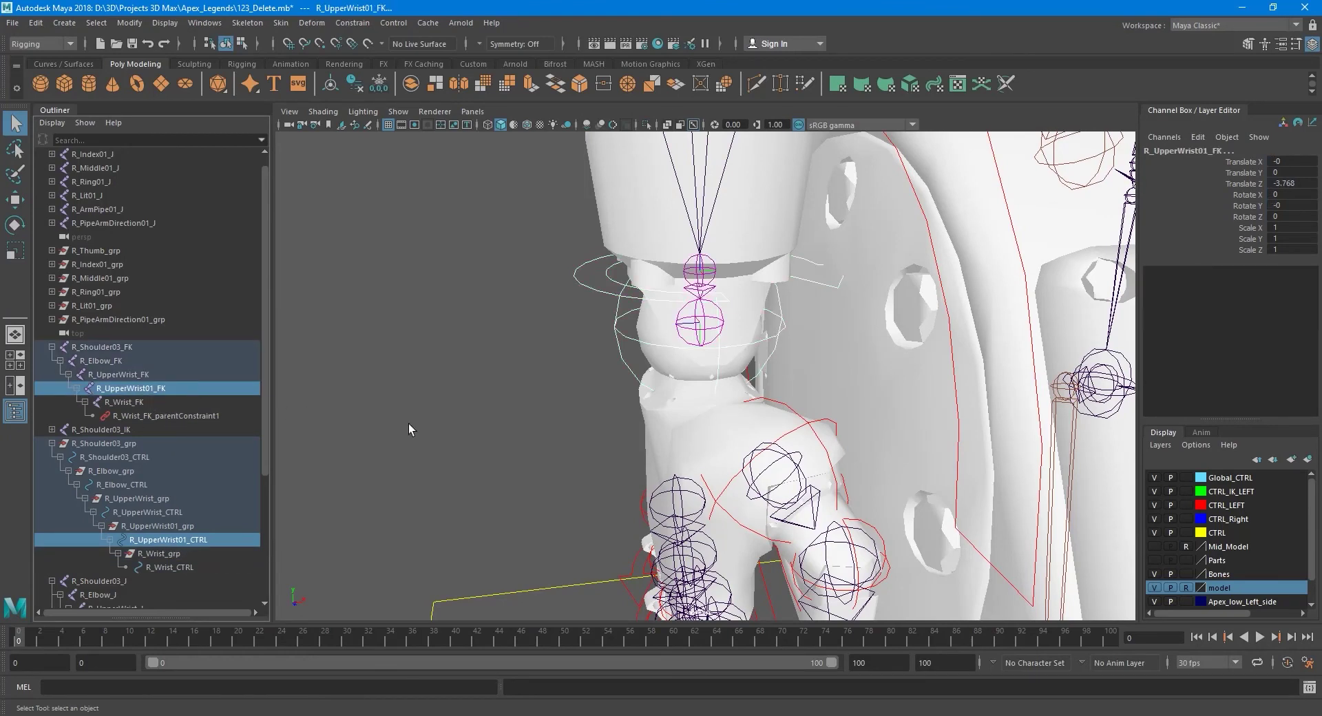
{"action": "key", "text": "g"}
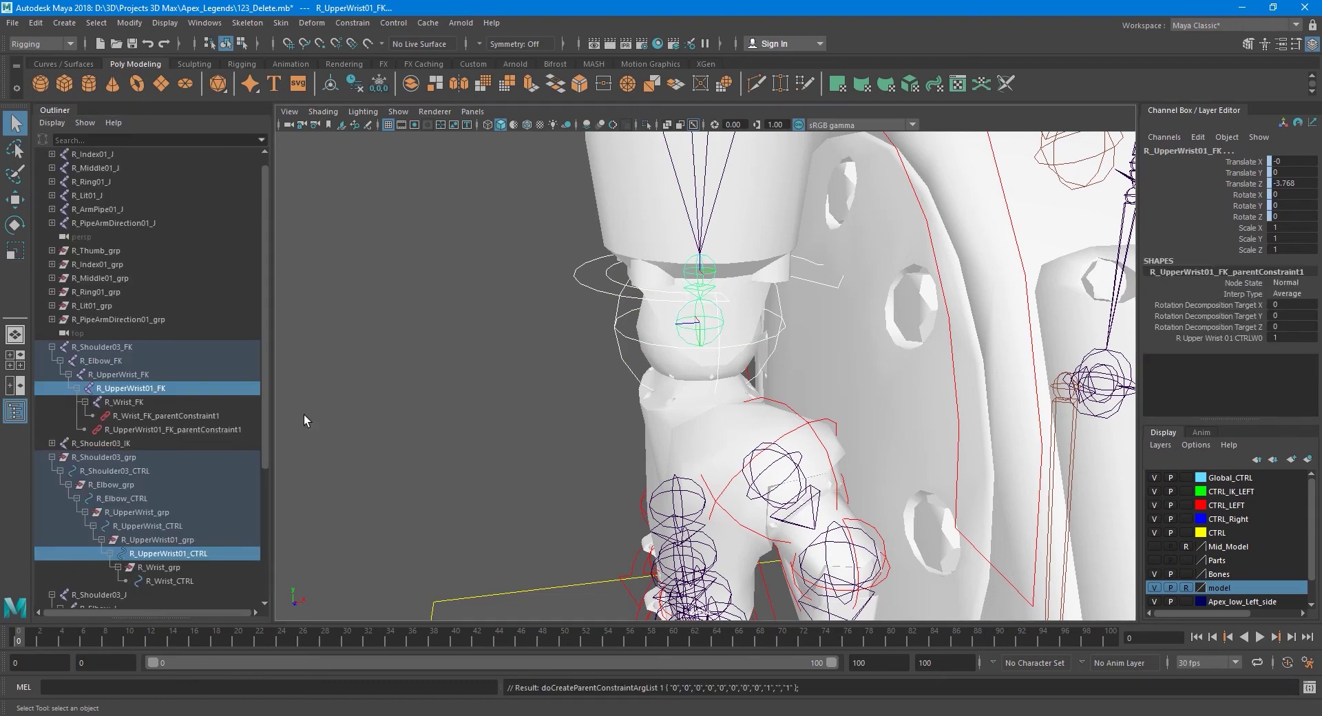
{"action": "left_click", "coordinate": [158, 525]}
{"action": "left_click", "coordinate": [129, 378], "text": "ctrl"}
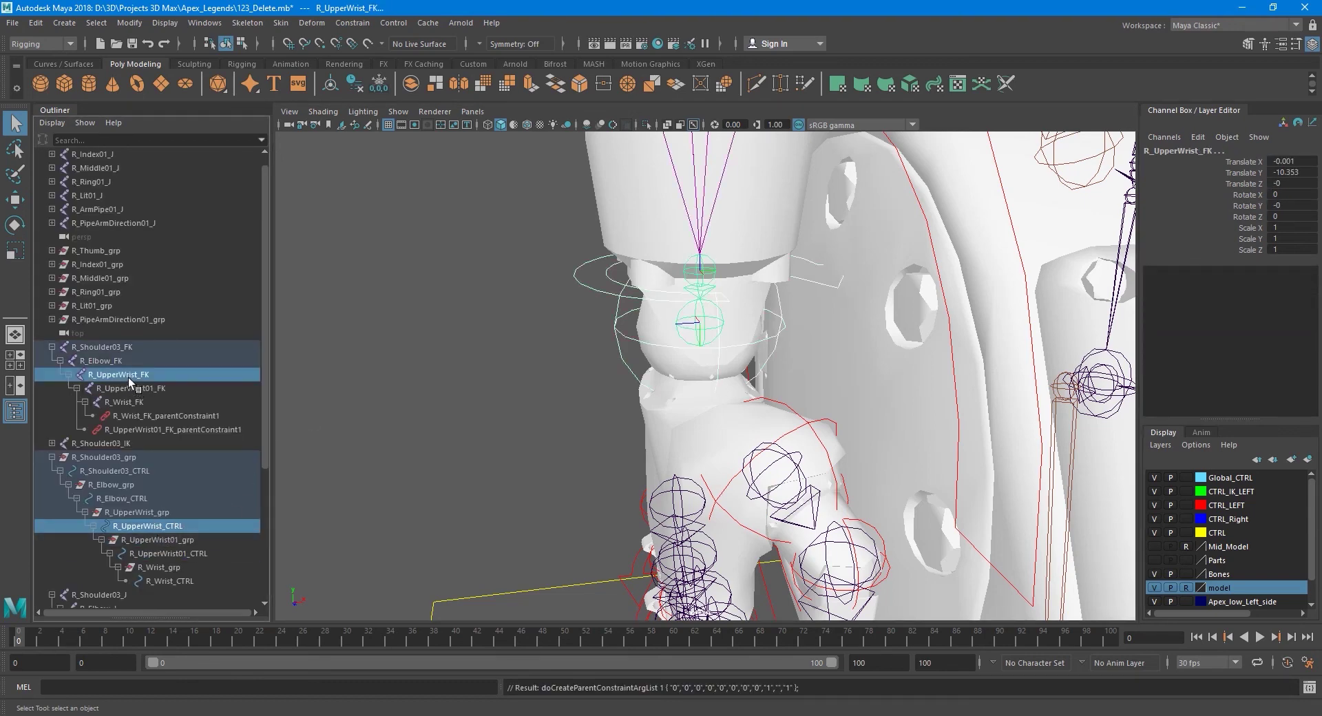
{"action": "key", "text": "g"}
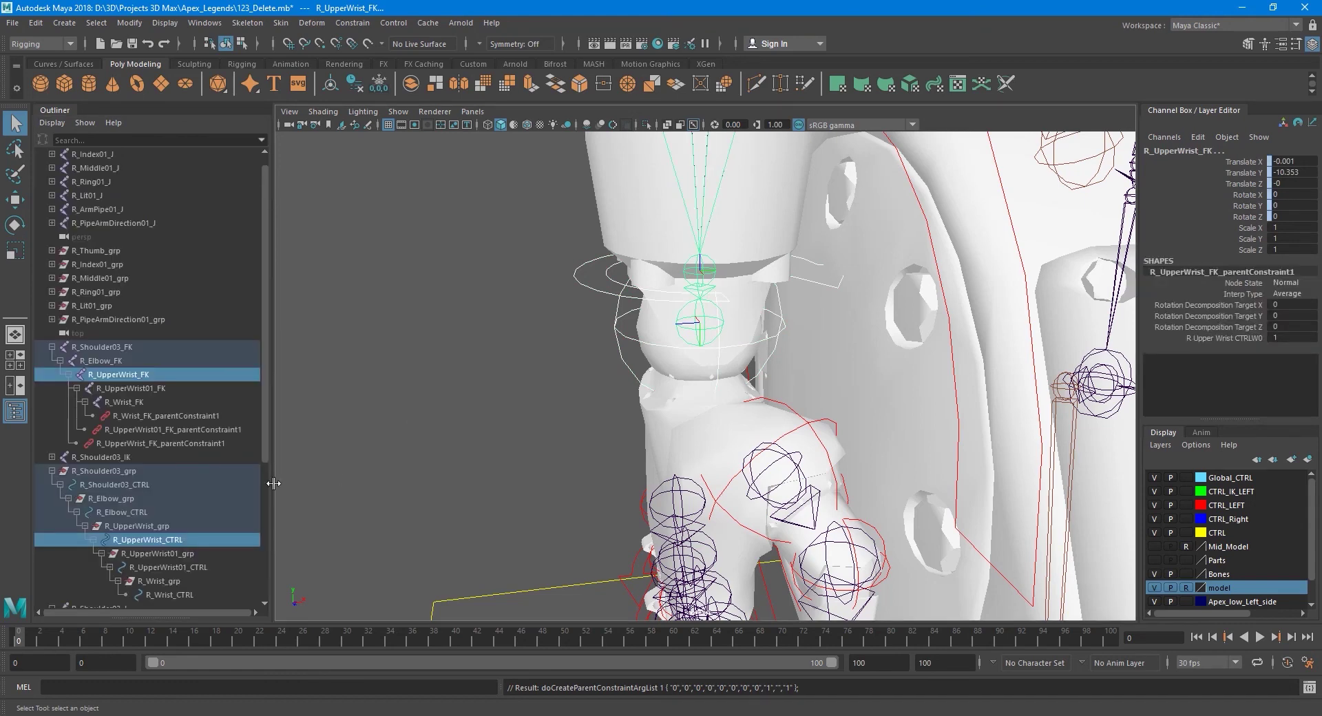
- Parent-constrain R_Elbow_FK and R_Shoulder03_FK to their controls, then reselect R_Shoulder03_CTRL for a wider view
{"action": "left_click", "coordinate": [133, 512]}
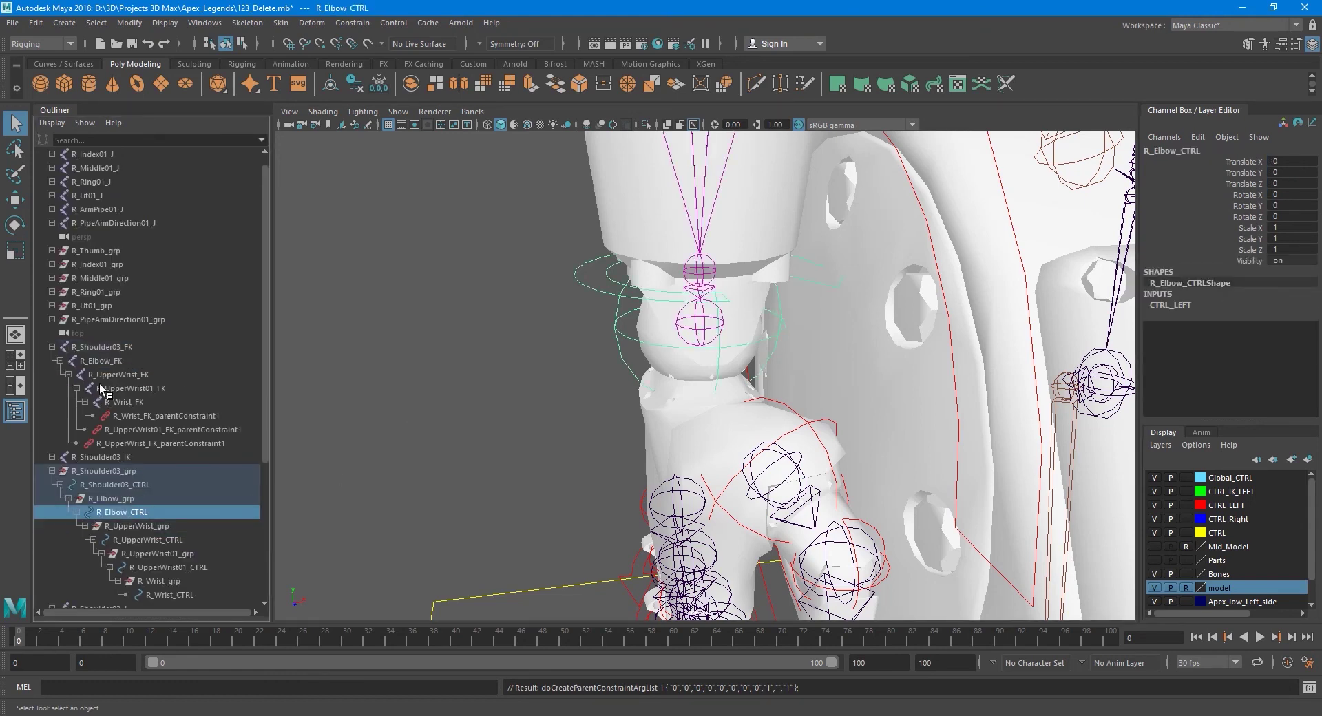
{"action": "left_click", "coordinate": [95, 361], "text": "ctrl"}
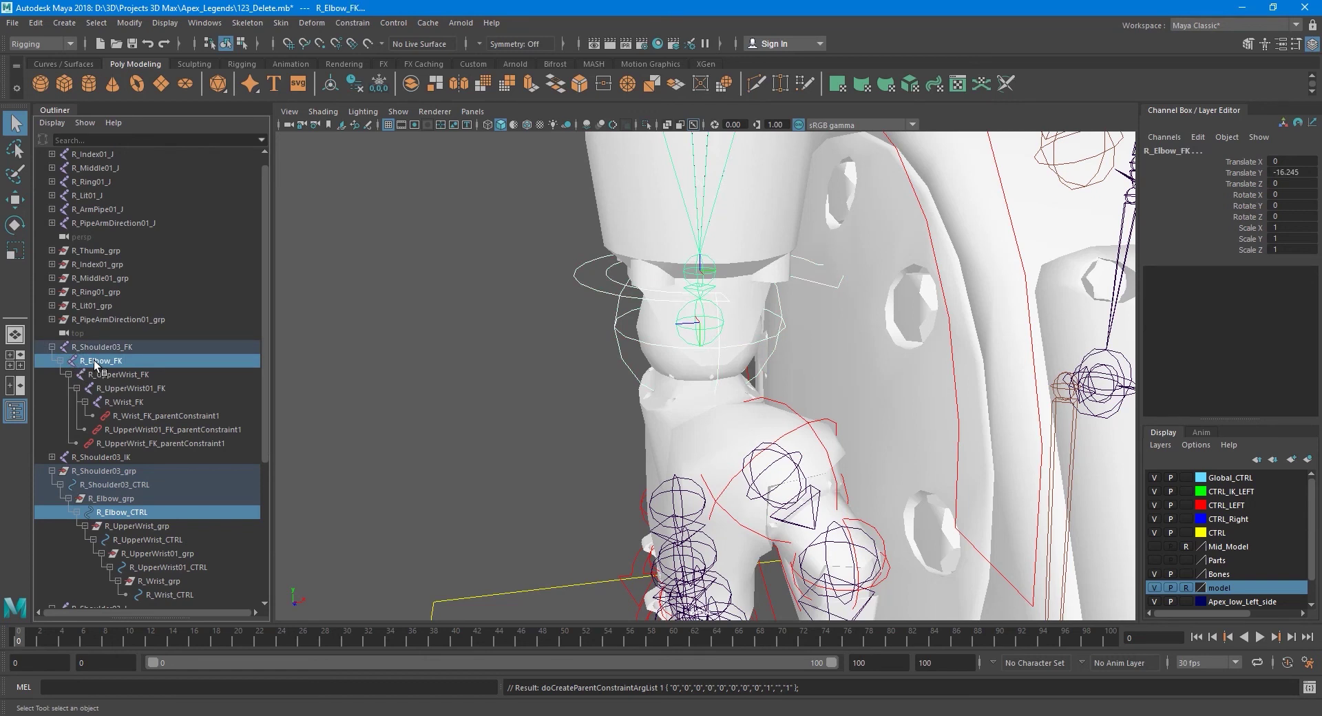
{"action": "key", "text": "g"}
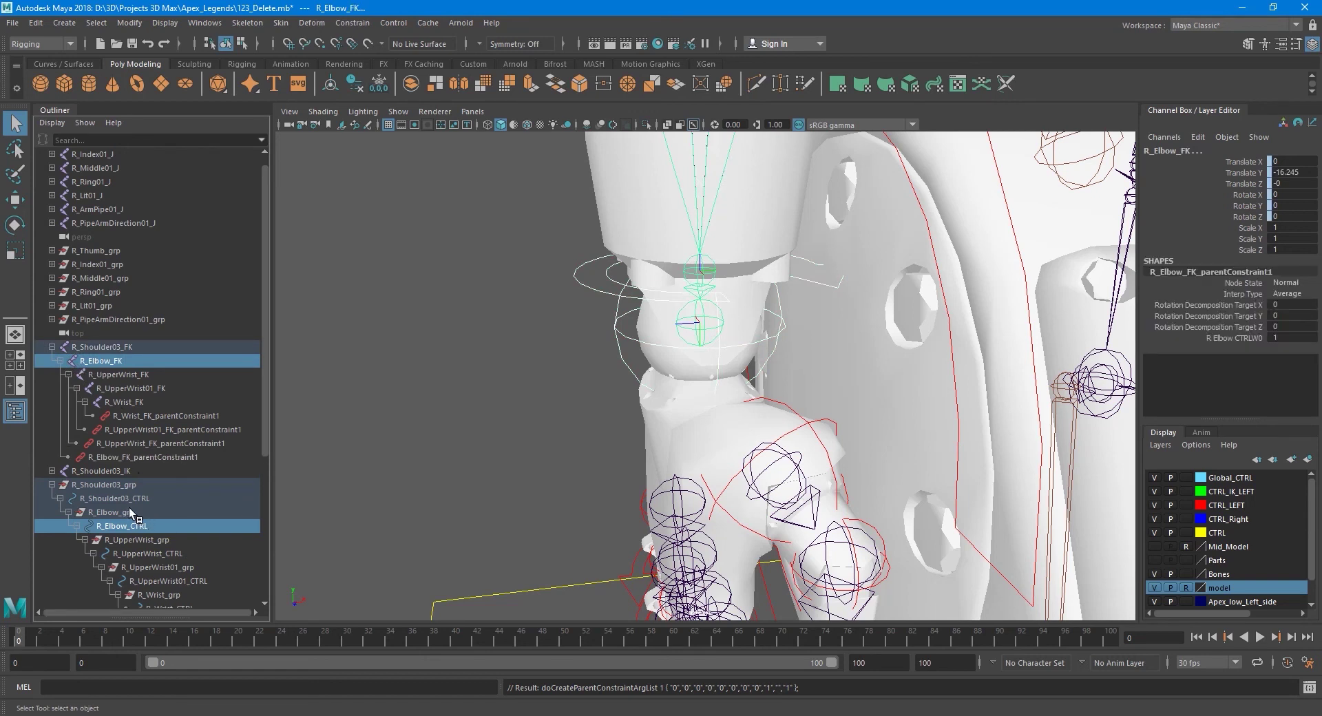
{"action": "left_click", "coordinate": [121, 503]}
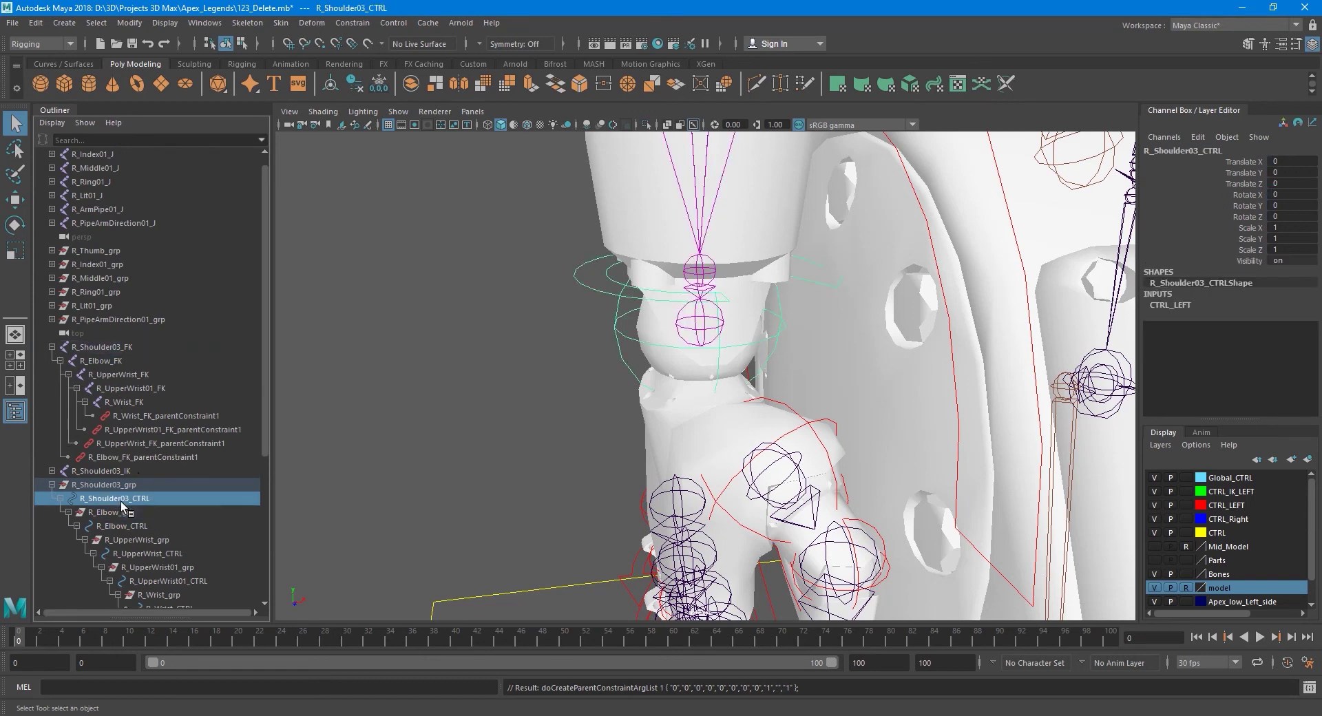
{"action": "left_click", "coordinate": [100, 350], "text": "ctrl"}
{"action": "key", "text": "g"}
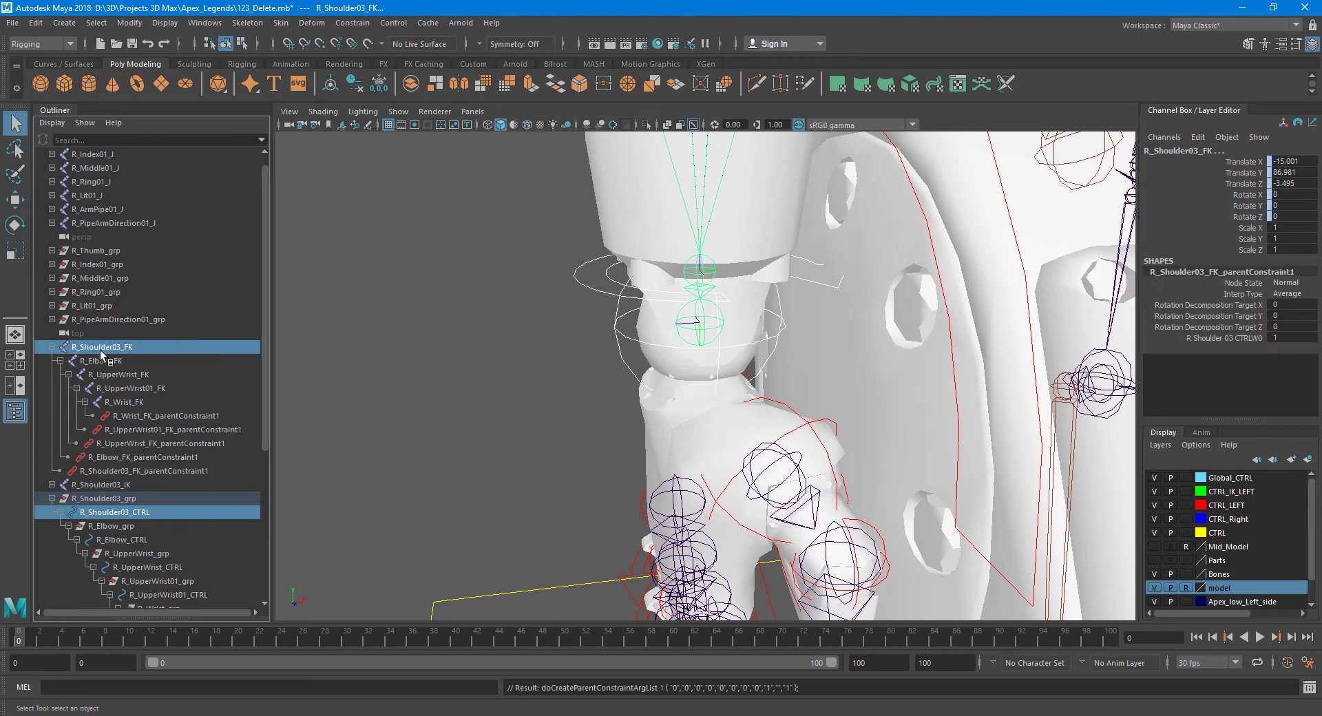
{"action": "left_click", "coordinate": [127, 516]}
{"action": "mouse_move", "coordinate": [482, 468]}
{"action": "left_mouse_down", "text": "alt"}
{"action": "mouse_move", "coordinate": [651, 421]}
{"action": "mouse_move", "coordinate": [648, 432]}
{"action": "mouse_move", "coordinate": [678, 381]}
{"action": "mouse_move", "coordinate": [682, 333]}
{"action": "left_mouse_up", "text": "alt"}
{"action": "key", "text": "e"}
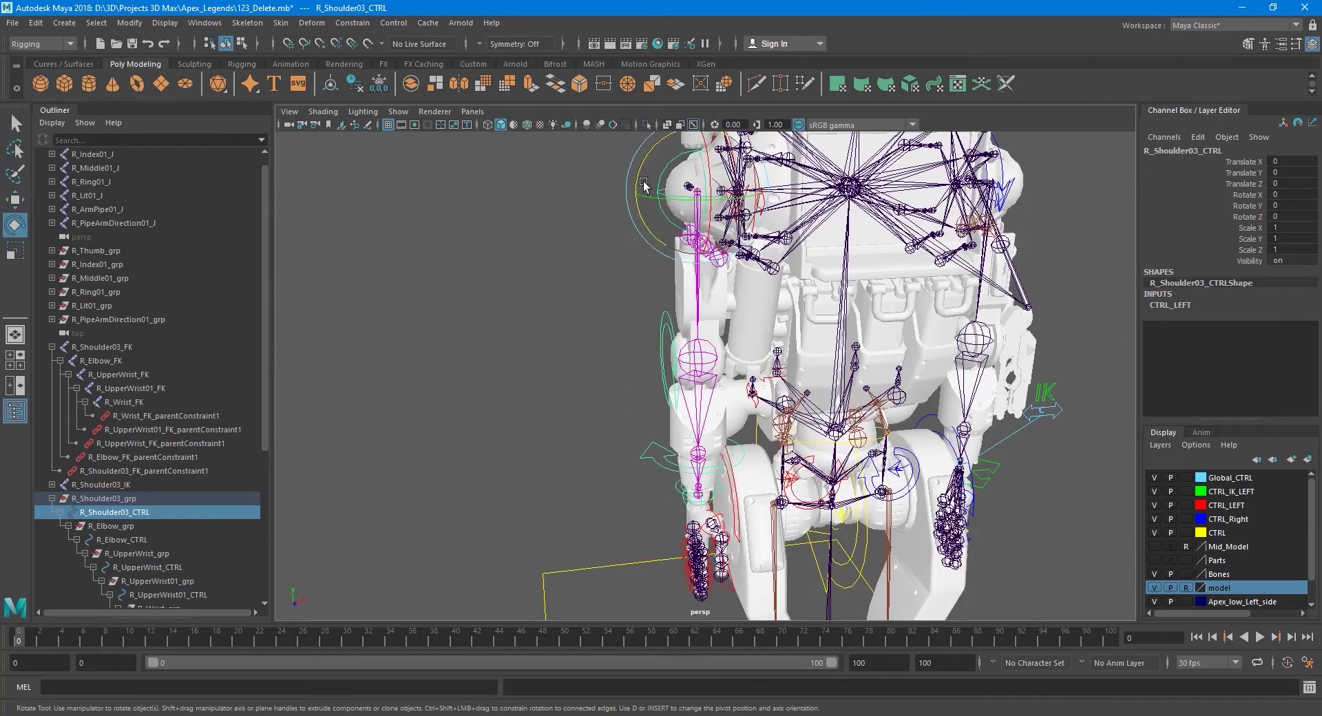
{"action": "left_click_drag", "start_coordinate": [646, 186], "coordinate": [637, 137]}
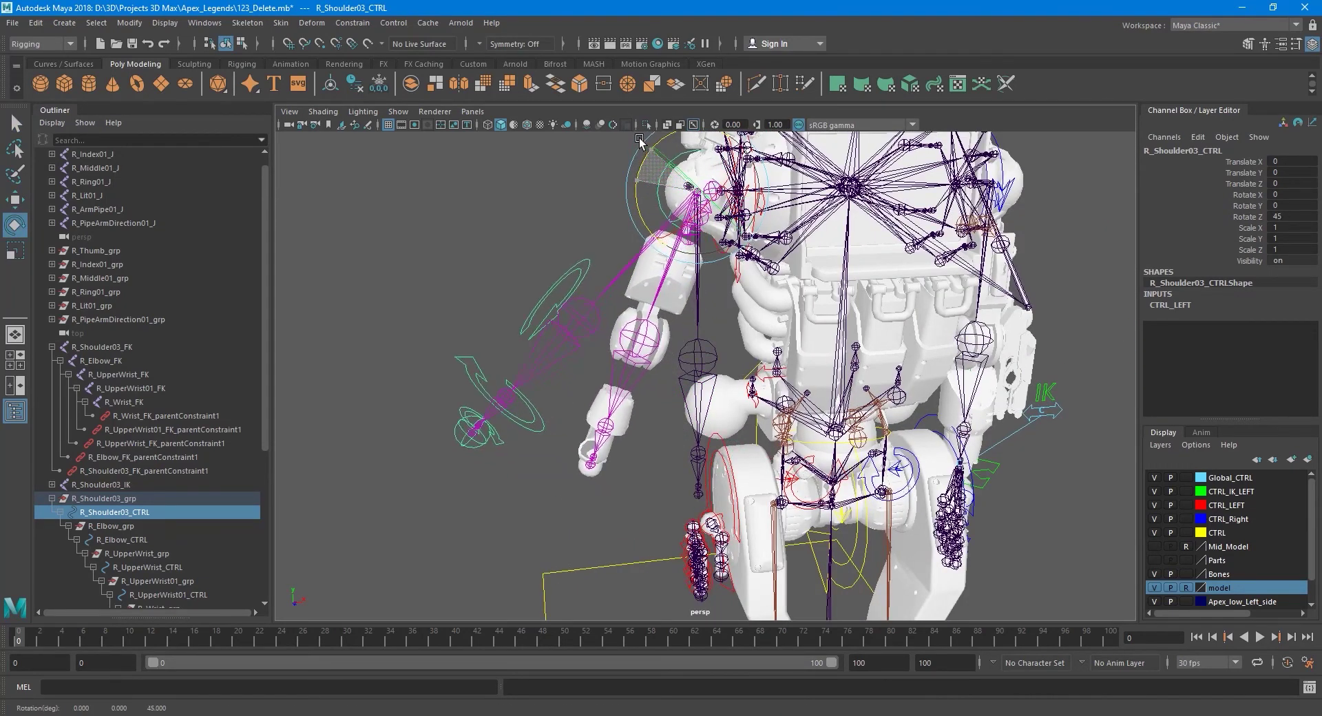
{"action": "key", "text": "ctrl+z"}
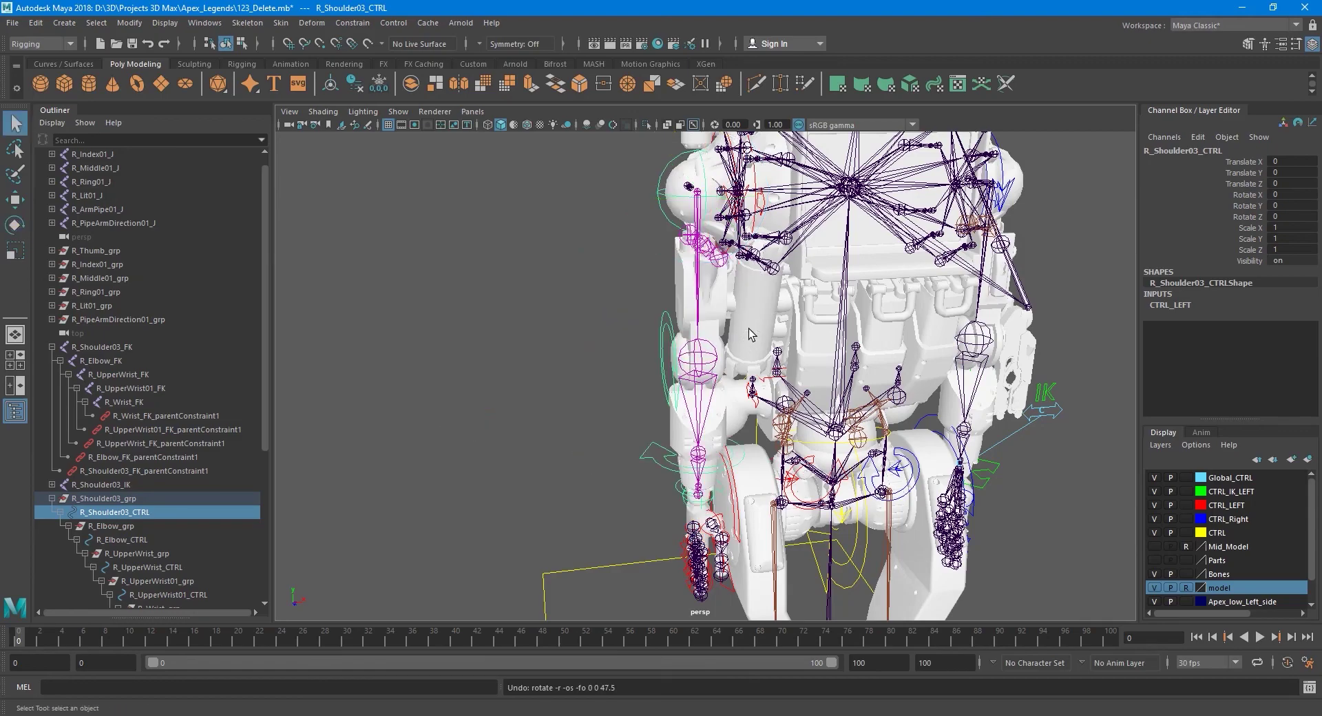
{"action": "key", "text": "q"}
{"action": "mouse_move", "coordinate": [752, 347]}
{"action": "left_mouse_down", "text": "alt"}
{"action": "mouse_move", "coordinate": [607, 344]}
{"action": "mouse_move", "coordinate": [777, 467]}
{"action": "mouse_move", "coordinate": [763, 405]}
{"action": "left_mouse_up", "text": "alt"}
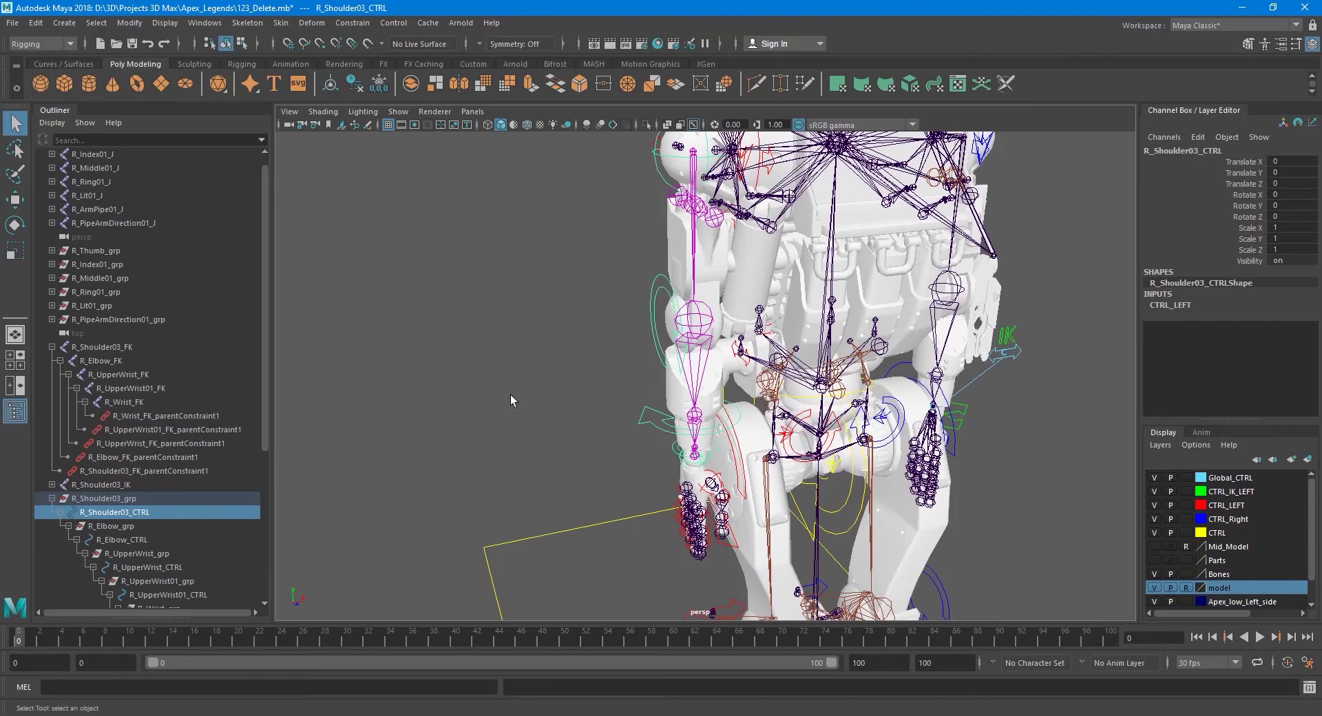
- Undo the Shoulder03, Elbow, UpperWrist and UpperWrist01 FK parent constraints, verifying in the Outliner
{"action": "key", "text": "ctrl+z"}
{"action": "key", "text": "ctrl+z"}
{"action": "key", "text": "ctrl+z"}
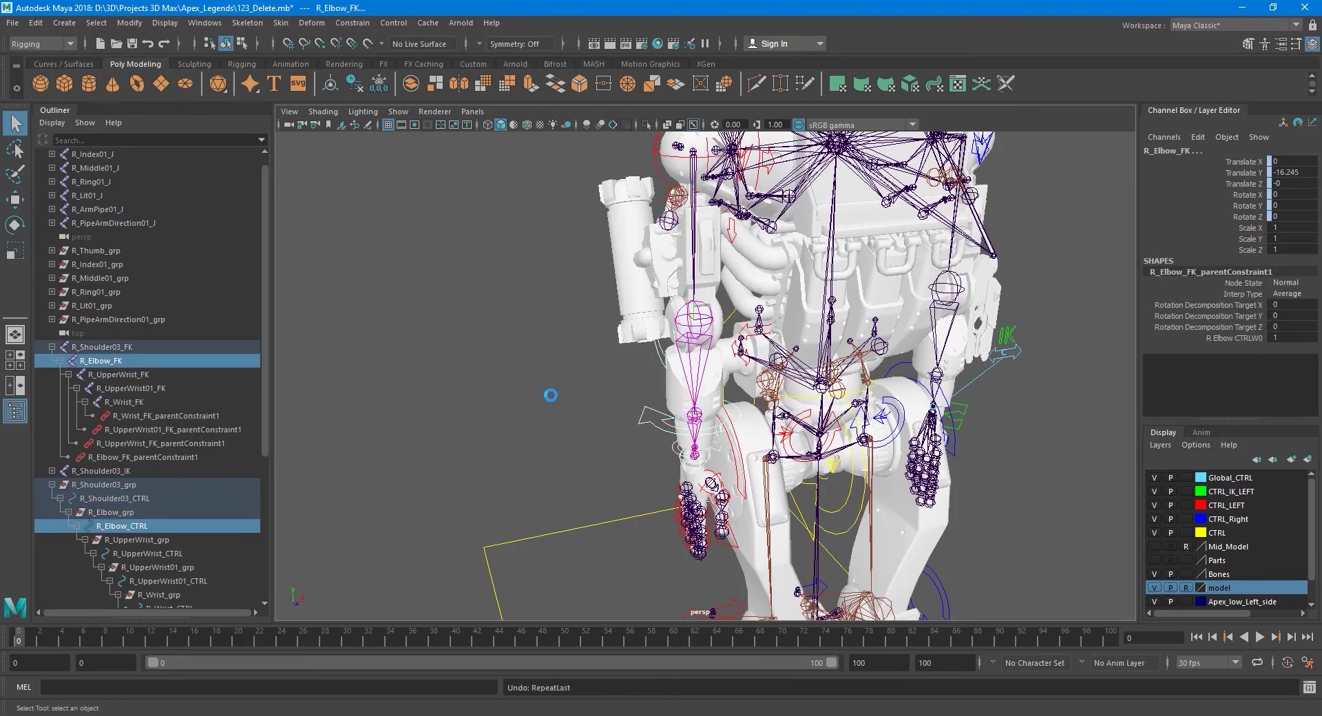
{"action": "key", "text": "ctrl+z"}
{"action": "key", "text": "ctrl+z"}
{"action": "key", "text": "ctrl+z"}
{"action": "key", "text": "ctrl+z"}
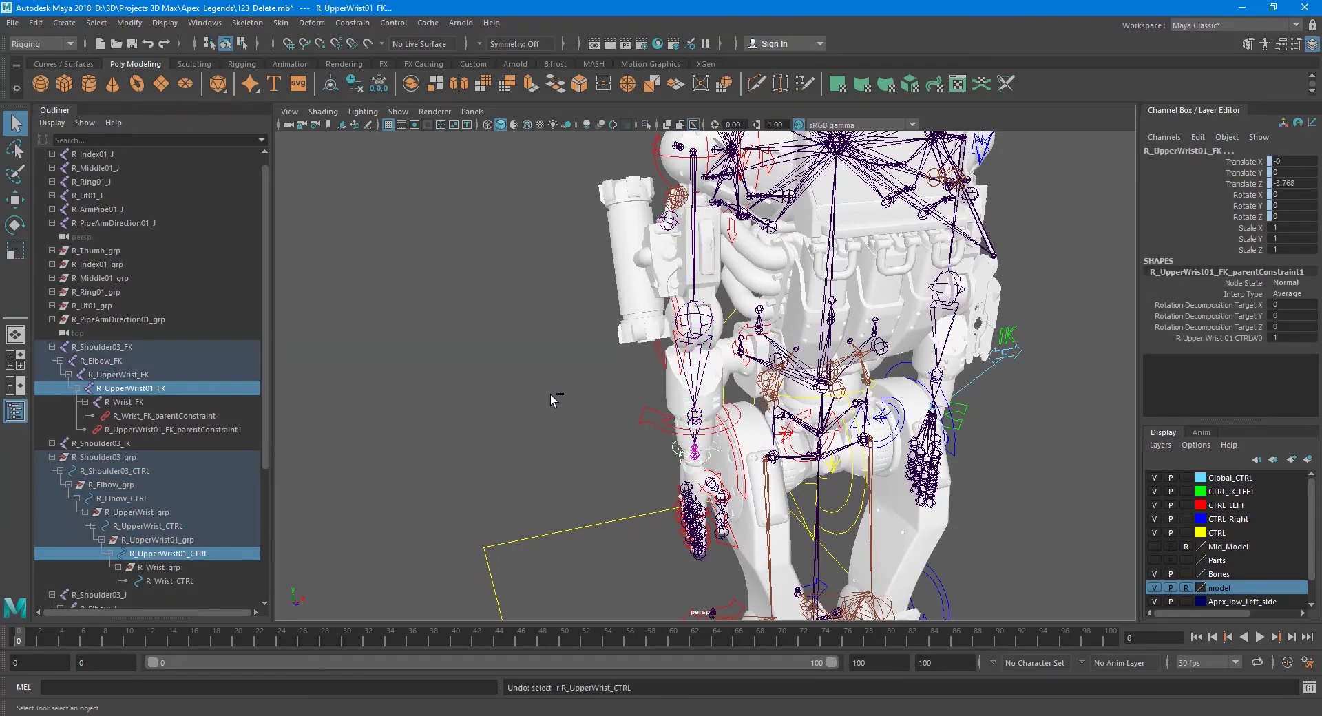
{"action": "key", "text": "ctrl+z"}
{"action": "key", "text": "ctrl+z"}
{"action": "key", "text": "ctrl+z"}
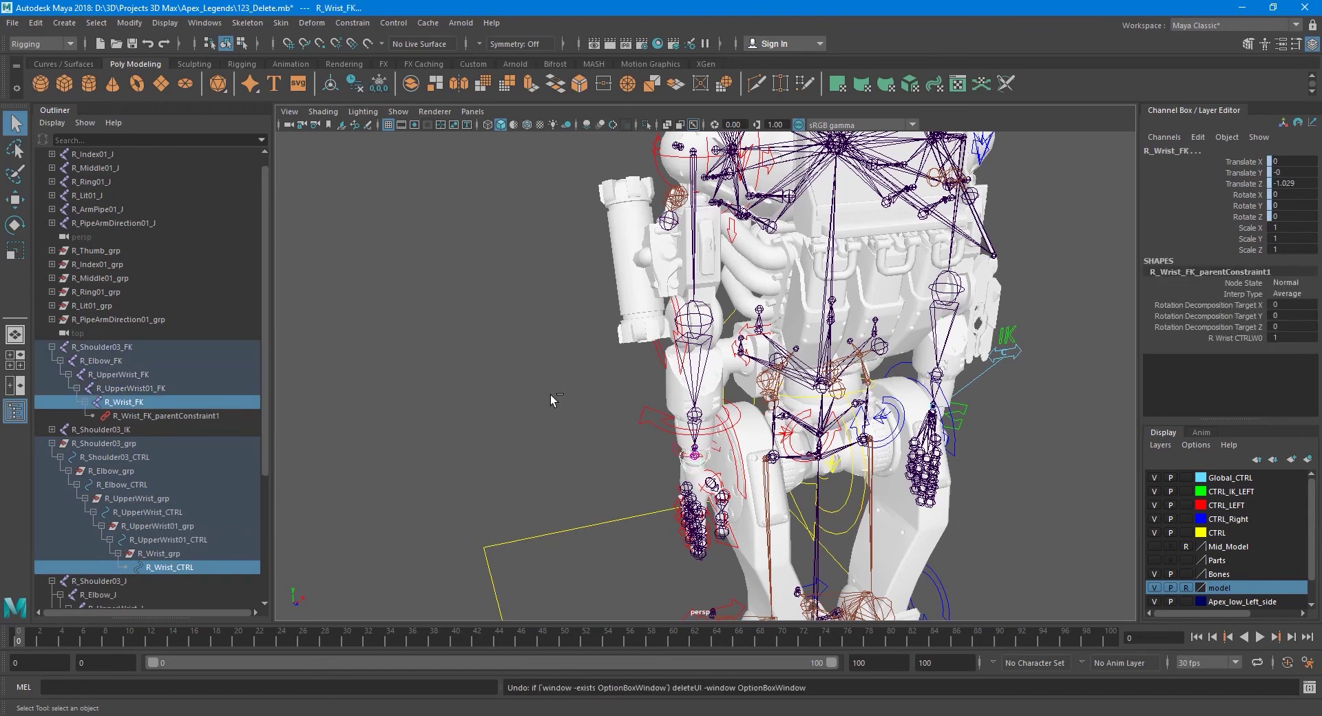
{"action": "key", "text": "ctrl+z"}
{"action": "scroll", "coordinate": [603, 448], "scroll_direction": "up", "scroll_amount": 2}
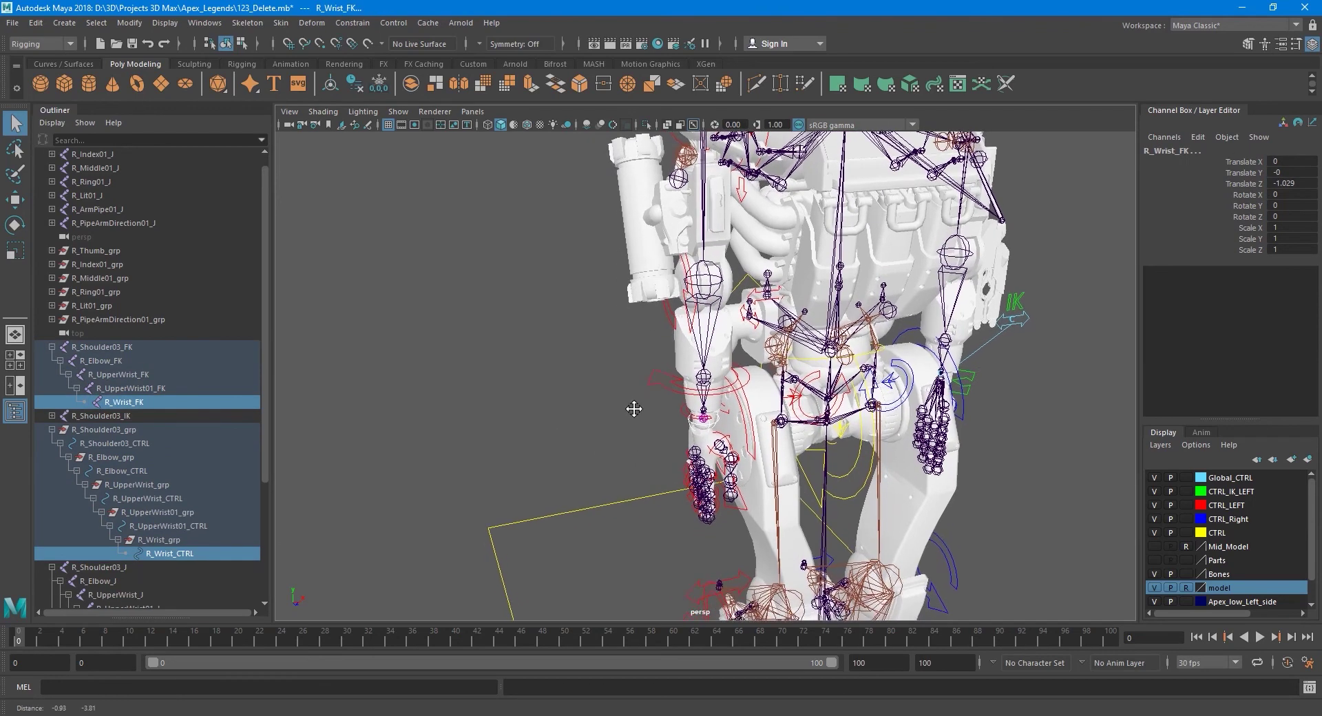
{"action": "scroll", "coordinate": [635, 404], "scroll_direction": "up", "scroll_amount": 2}
{"action": "scroll", "coordinate": [640, 394], "scroll_direction": "up", "scroll_amount": 2}
{"action": "scroll", "coordinate": [639, 394], "scroll_direction": "up", "scroll_amount": 2}
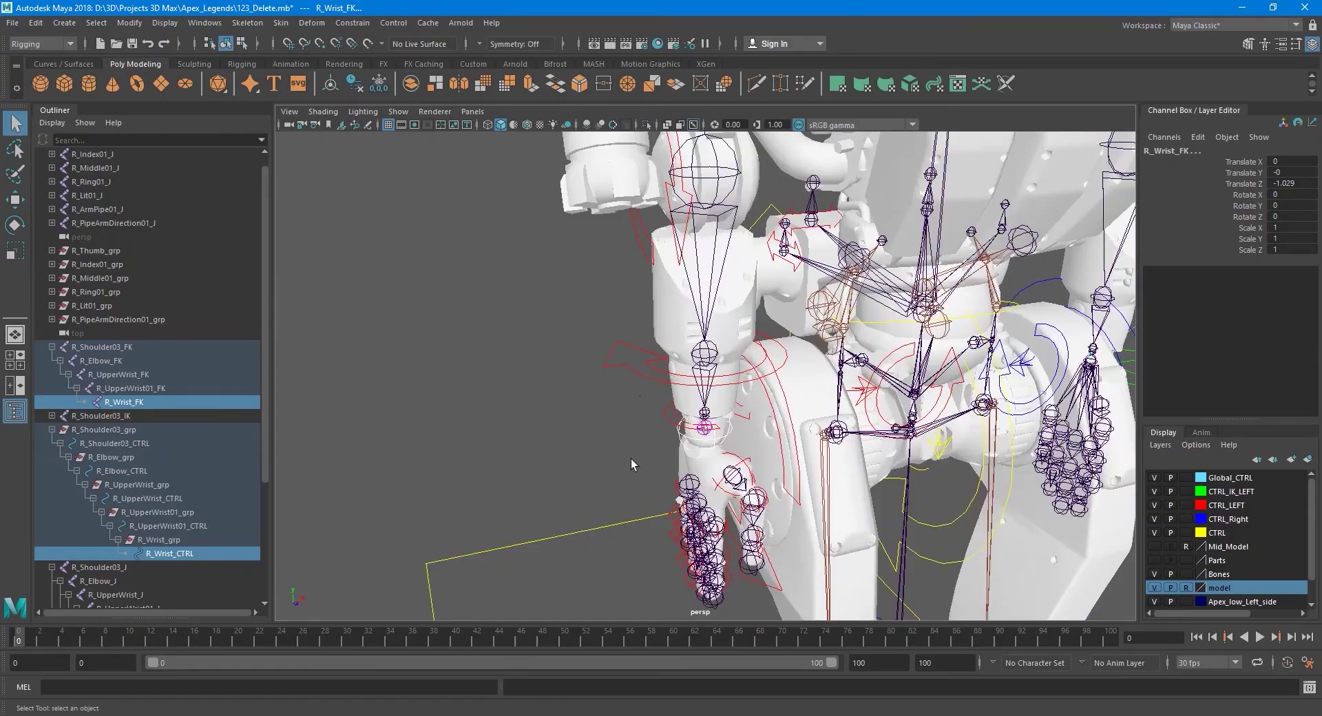
{"action": "scroll", "coordinate": [631, 459], "scroll_direction": "down", "scroll_amount": 2}
{"action": "scroll", "coordinate": [597, 393], "scroll_direction": "up", "scroll_amount": 3}
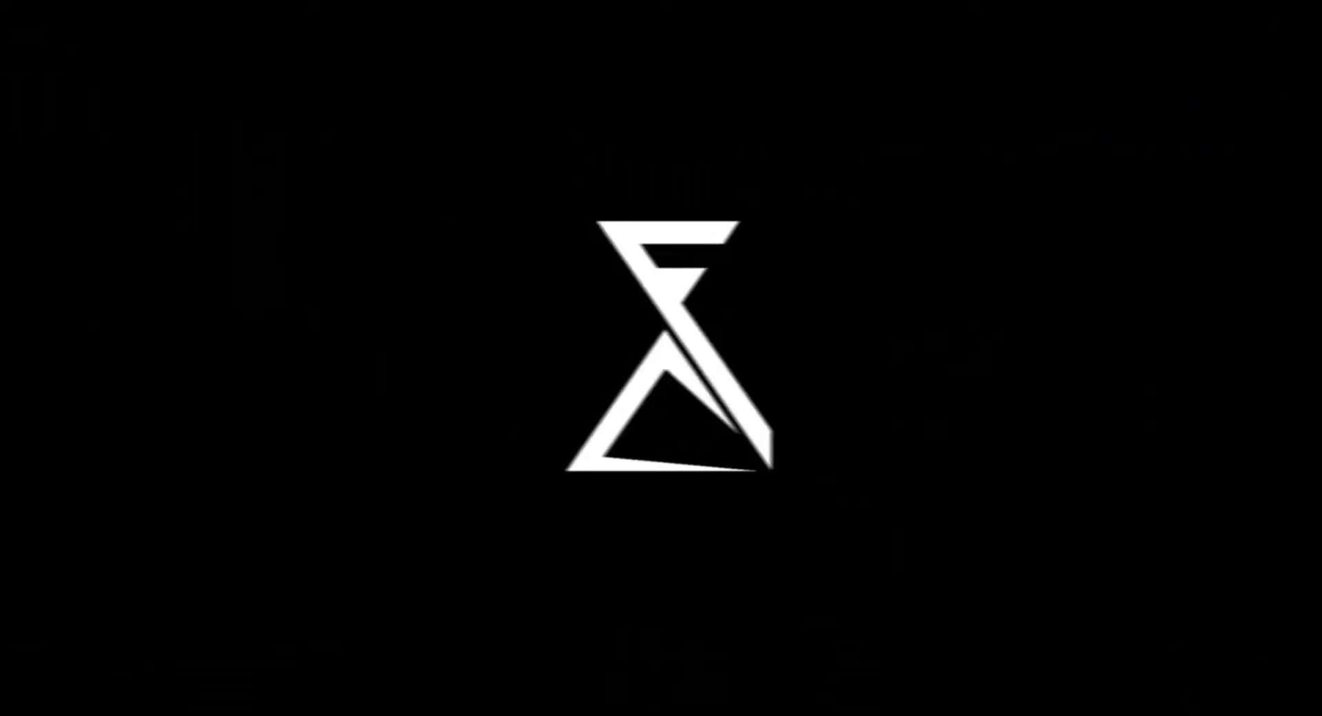